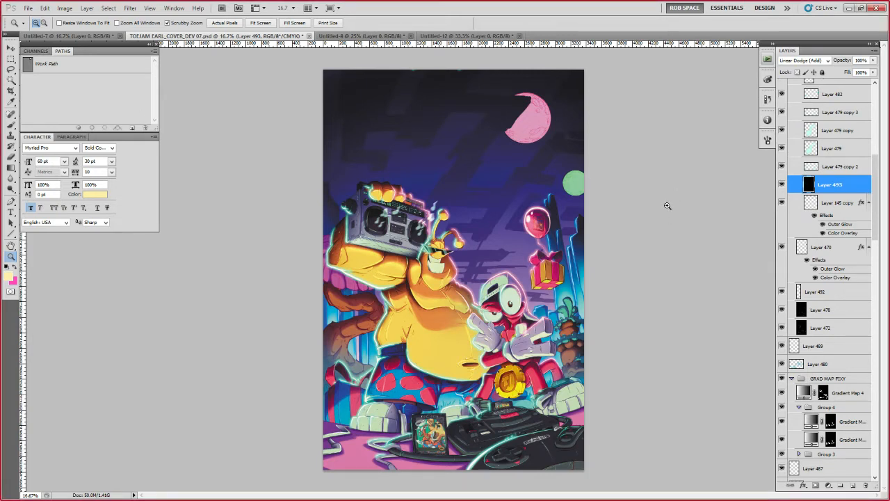
# Examine the yellow character's belly, face and raised arm and the boombox at 50% zoom
pyautogui.click(547, 316)
pyautogui.click(552, 360)
pyautogui.click(424, 292)
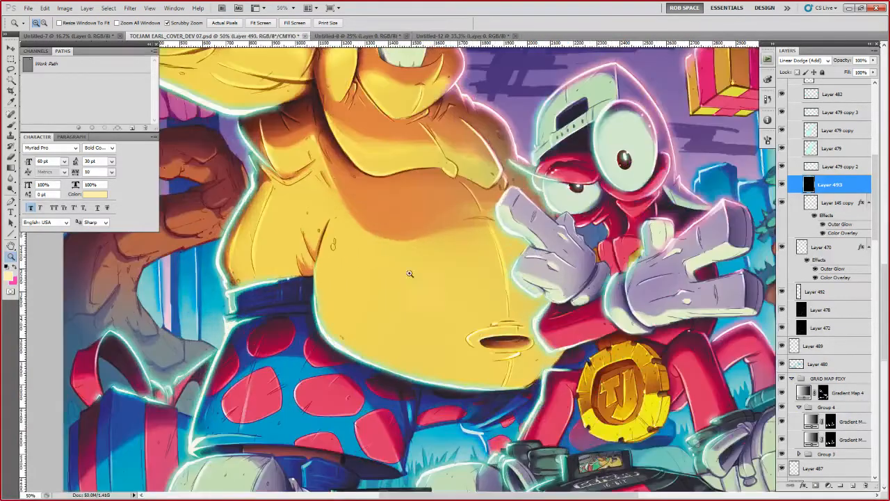
pyautogui.press('b')
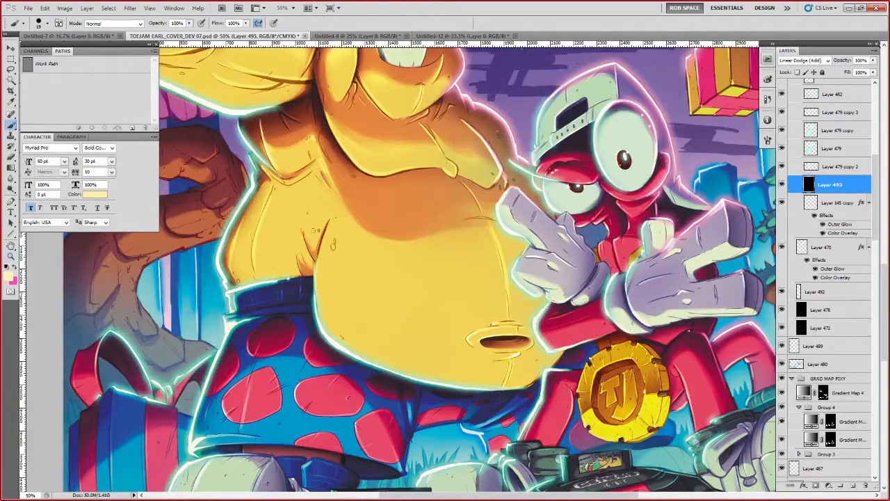
pyautogui.moveTo(237, 234); pyautogui.dragTo(251, 254)
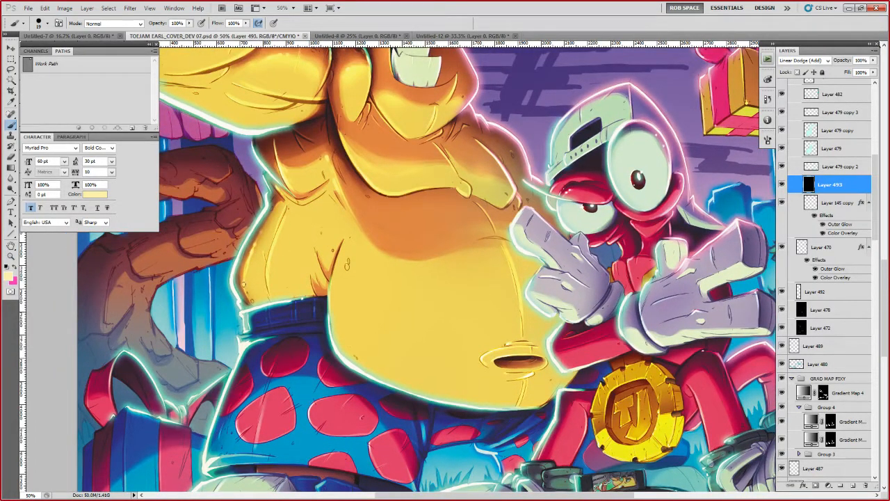
pyautogui.scroll(3, 303, 229)
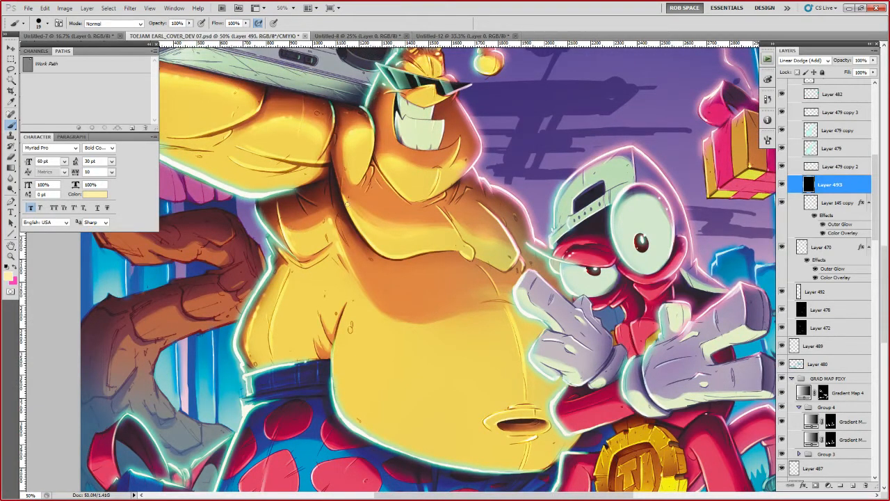
pyautogui.scroll(1, 358, 220)
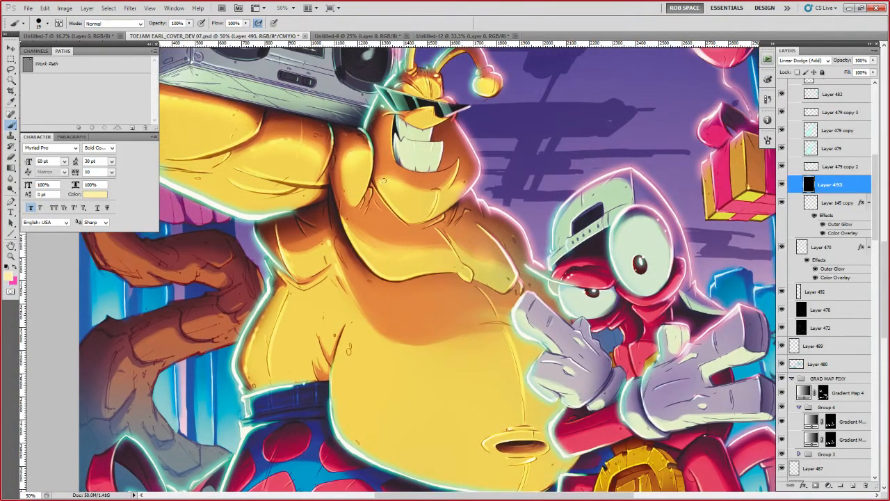
pyautogui.scroll(-2, 528, 295)
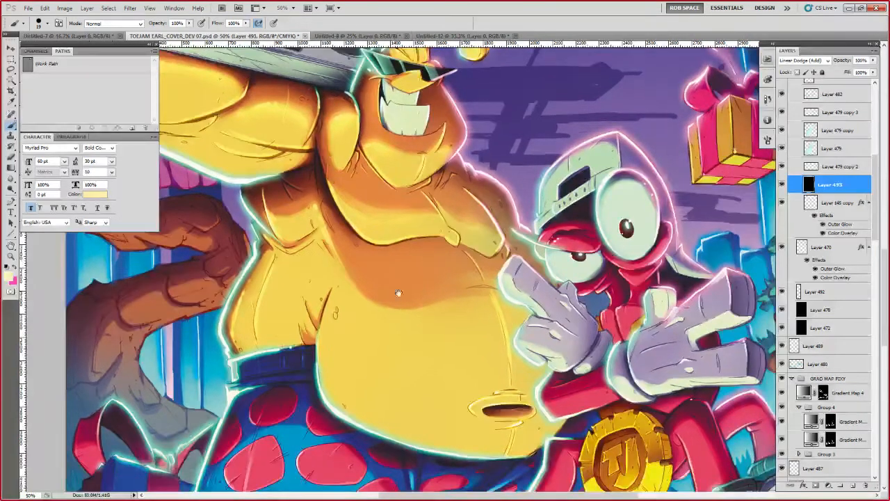
pyautogui.hotkey('alt', 'BackSpace')
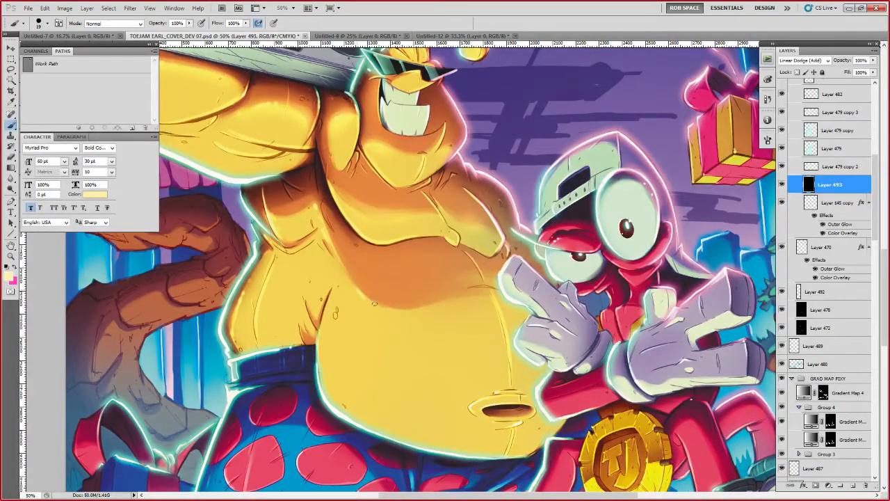
pyautogui.scroll(3, 546, 313)
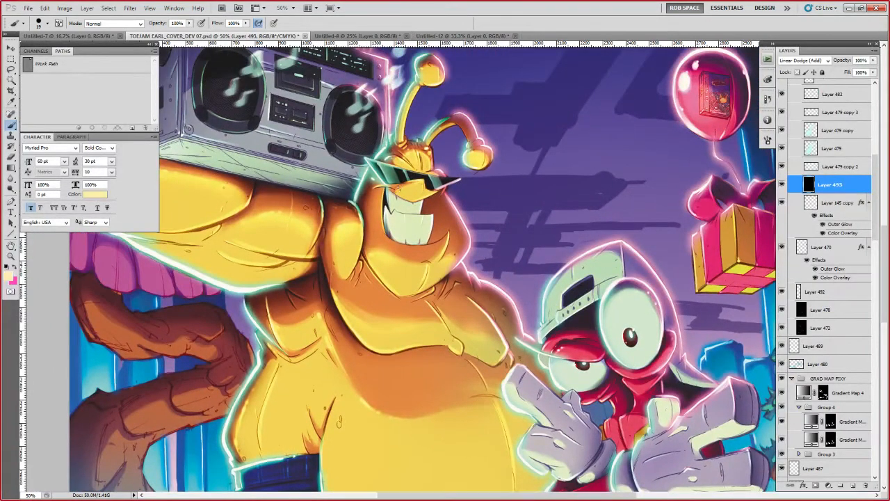
pyautogui.scroll(2, 306, 201)
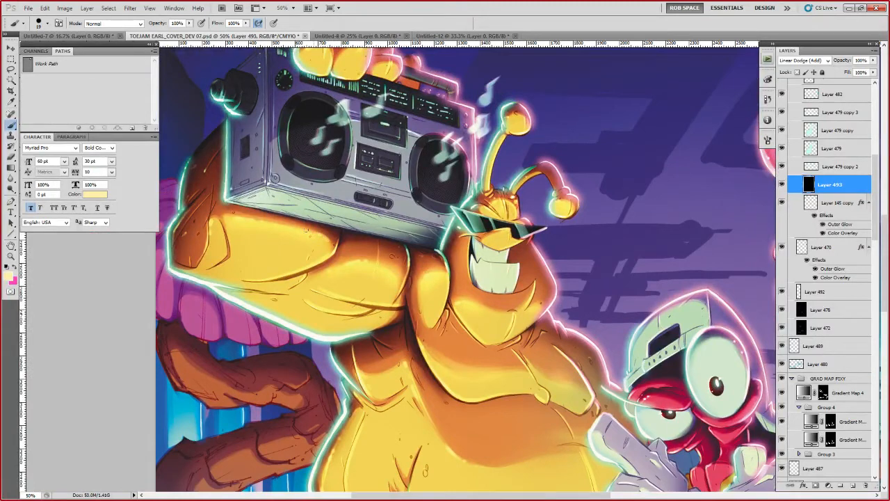
pyautogui.scroll(3, 466, 264)
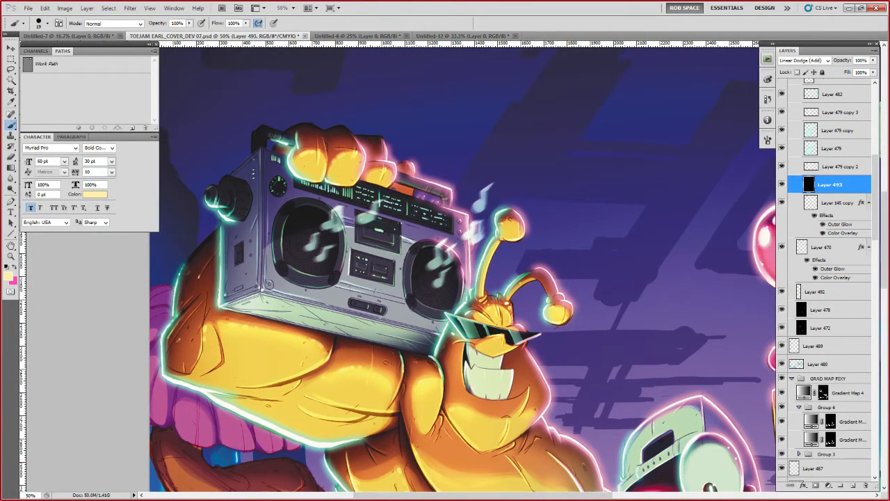
pyautogui.scroll(-3, 578, 427)
pyautogui.hscroll(2, 579, 427)
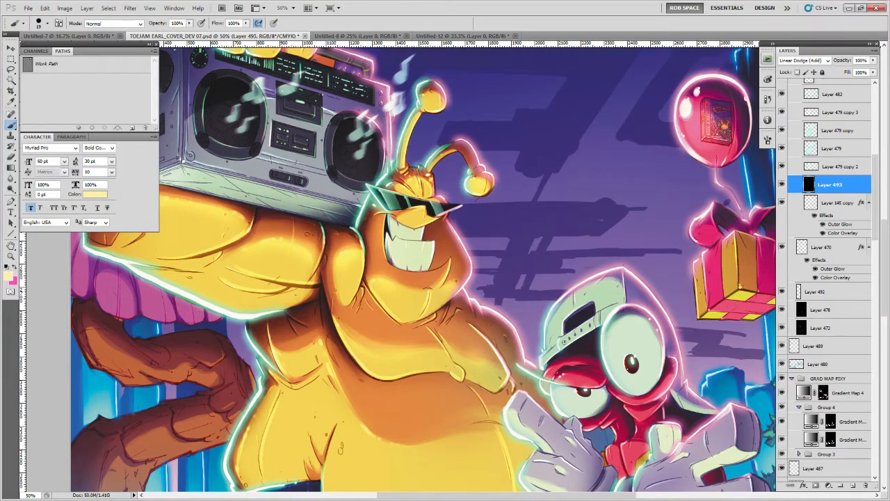
# Inspect the red character, the gold medallion and the Genesis console up close, ending on the full cover
pyautogui.moveTo(573, 353); pyautogui.dragTo(495, 278)
pyautogui.moveTo(510, 326); pyautogui.dragTo(488, 224)
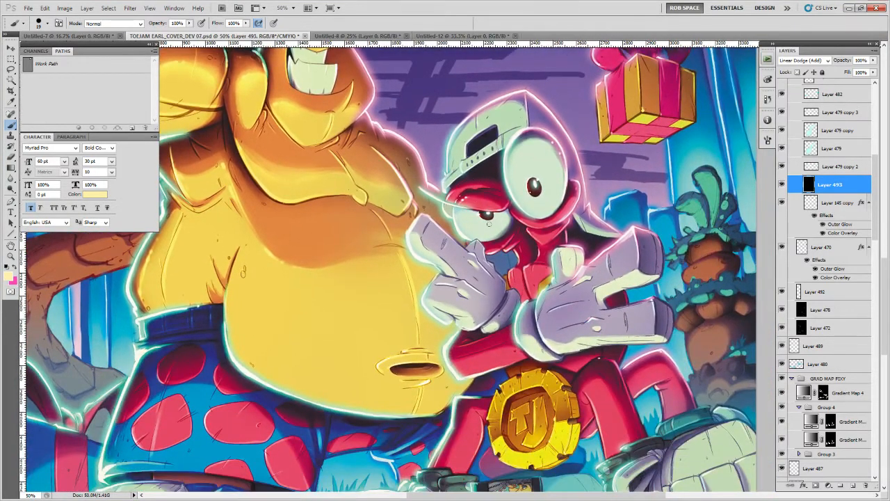
pyautogui.moveTo(498, 436); pyautogui.dragTo(505, 355)
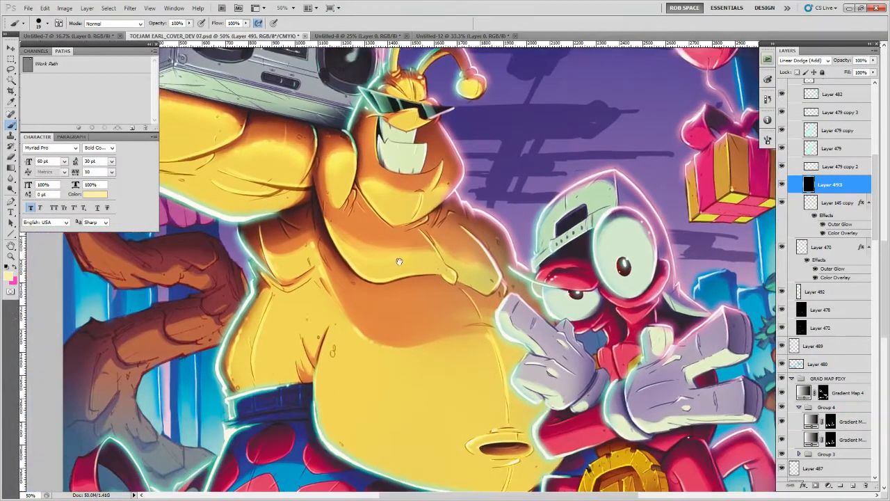
pyautogui.scroll(-6, 399, 262)
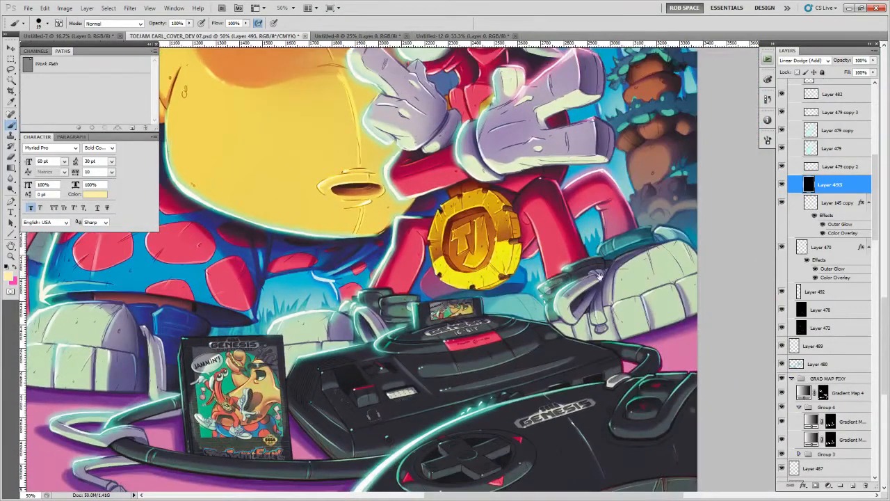
pyautogui.press('z')
pyautogui.keyDown('alt'); pyautogui.click(631, 305); pyautogui.keyUp('alt')
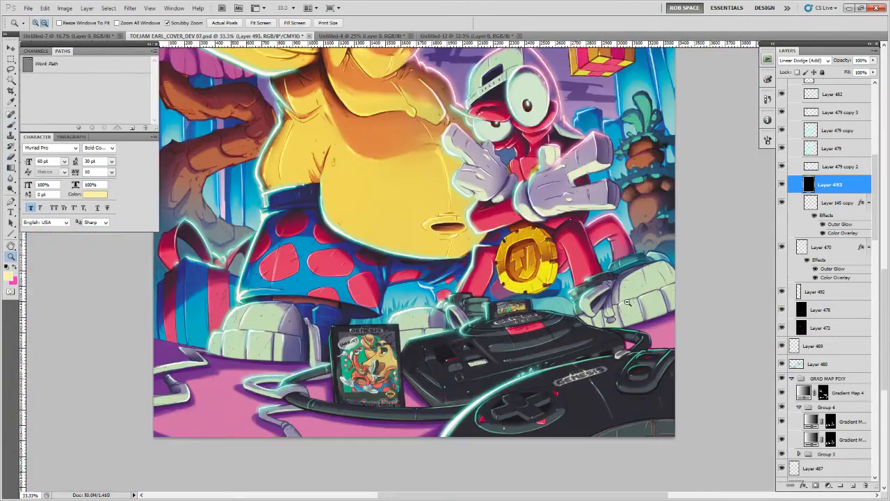
pyautogui.keyDown('alt'); pyautogui.click(630, 303); pyautogui.keyUp('alt')
pyautogui.keyDown('alt'); pyautogui.click(605, 343); pyautogui.keyUp('alt')
pyautogui.moveTo(605, 344); pyautogui.dragTo(596, 397)
pyautogui.moveTo(597, 175); pyautogui.dragTo(586, 319)
pyautogui.keyDown('alt'); pyautogui.click(584, 324); pyautogui.keyUp('alt')
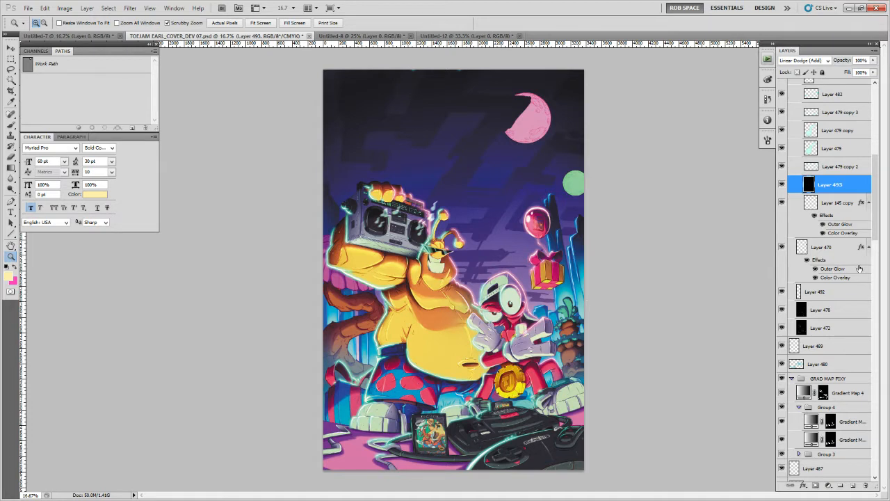
# Collapse the GRAD MAP FIXY group and toggle its visibility to compare the artwork with and without it
pyautogui.click(791, 378)
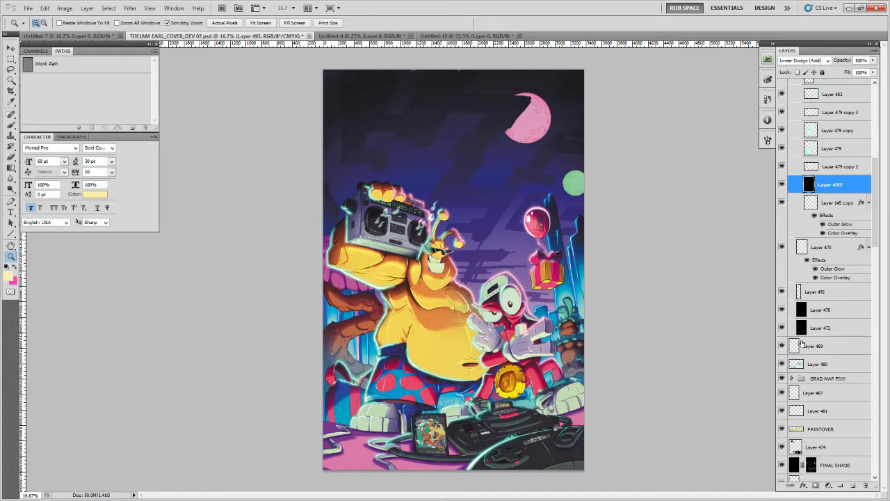
pyautogui.click(783, 377)
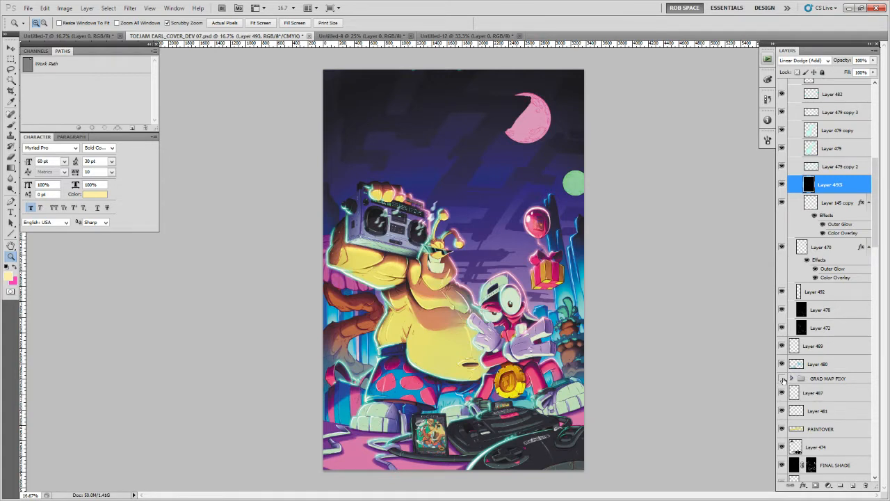
pyautogui.click(782, 378)
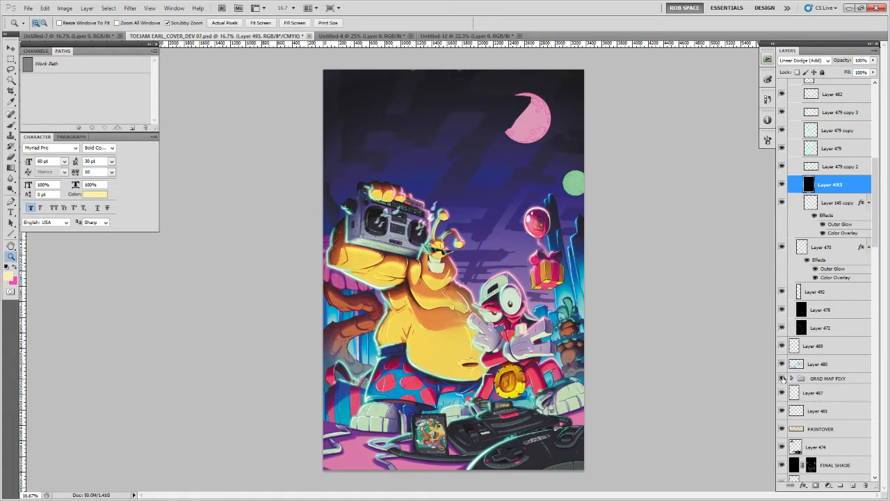
pyautogui.click(782, 378)
pyautogui.click(782, 378)
# Examine the rim lighting and shading on both characters and their surroundings at 33.3% zoom
pyautogui.click(519, 297)
pyautogui.click(519, 296)
pyautogui.press('b')
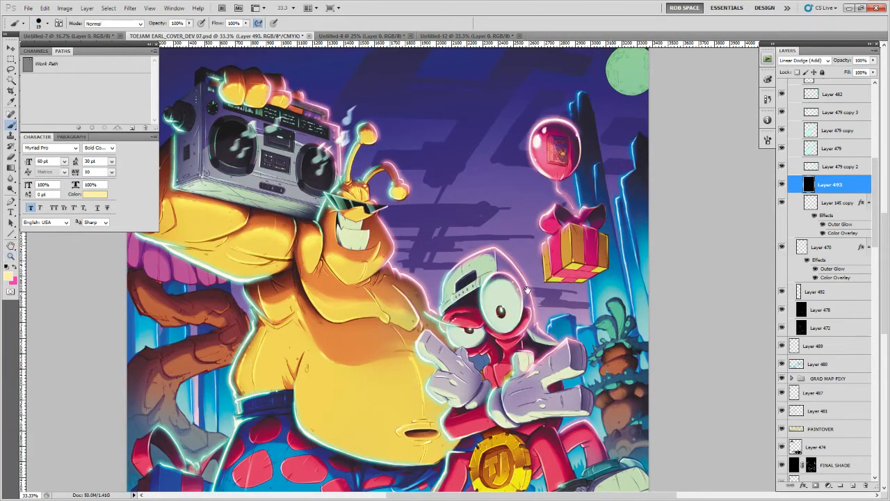
pyautogui.scroll(-1, 556, 278)
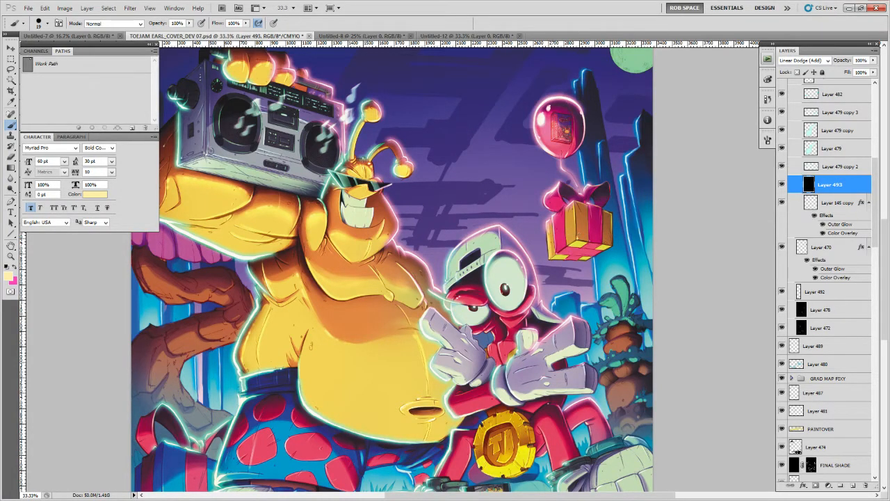
pyautogui.scroll(2, 604, 246)
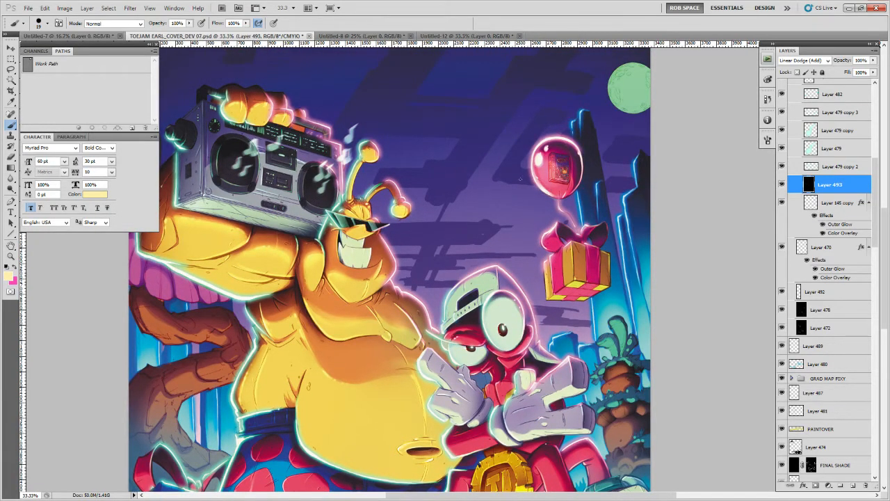
pyautogui.moveTo(404, 263); pyautogui.dragTo(493, 138)
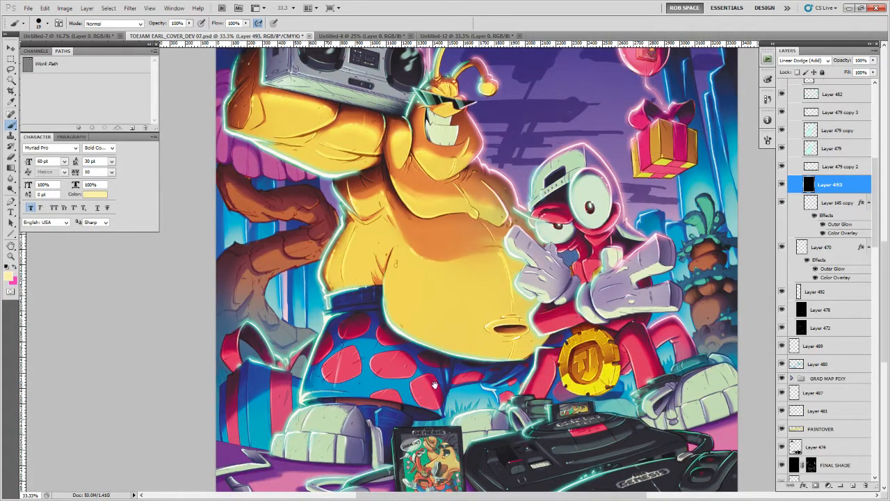
pyautogui.moveTo(435, 385); pyautogui.dragTo(421, 388)
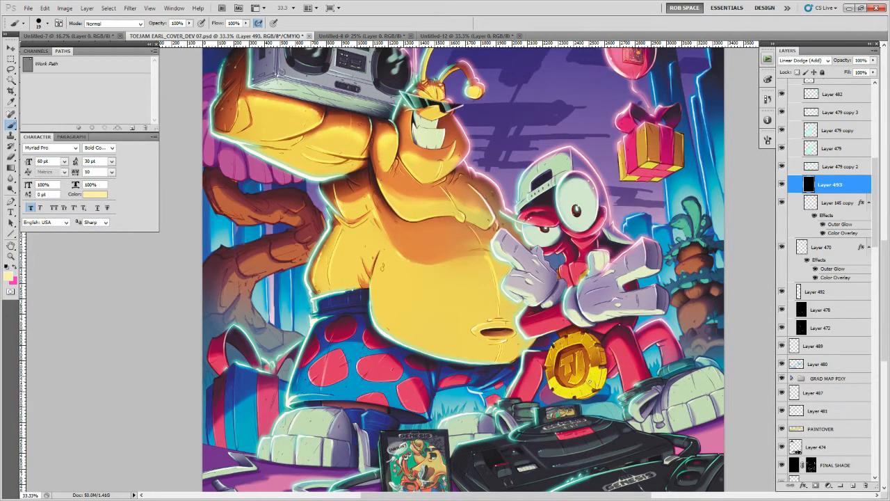
pyautogui.moveTo(592, 329); pyautogui.dragTo(607, 317)
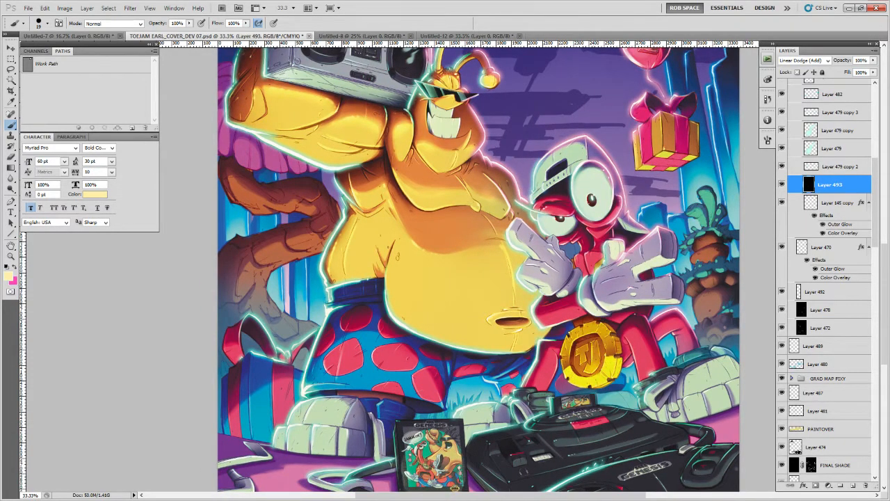
pyautogui.moveTo(599, 361); pyautogui.dragTo(602, 324)
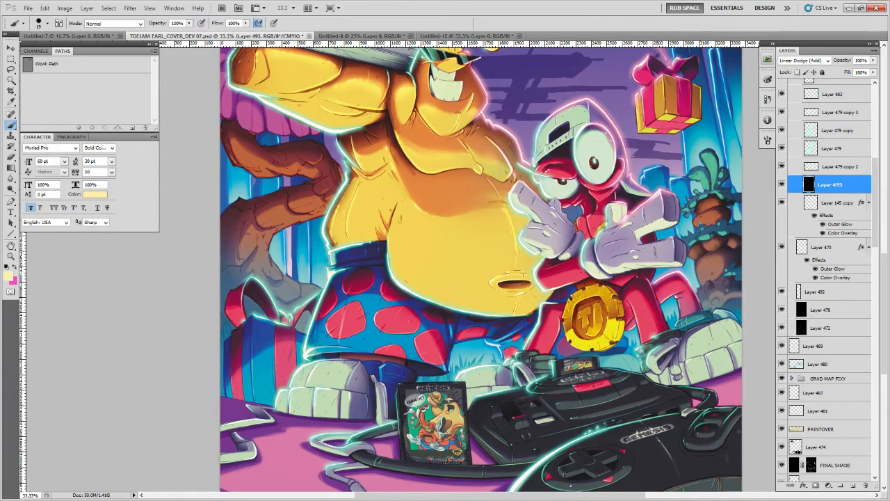
pyautogui.moveTo(596, 210); pyautogui.dragTo(593, 257)
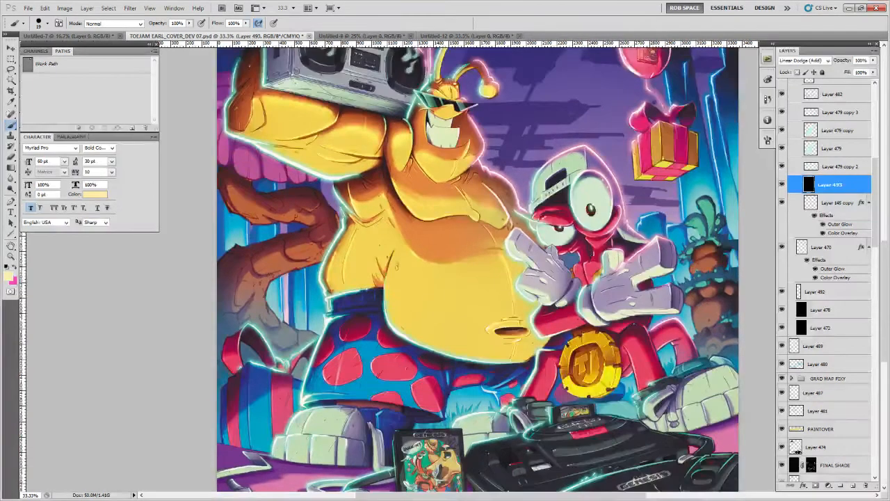
pyautogui.moveTo(597, 225); pyautogui.dragTo(596, 231)
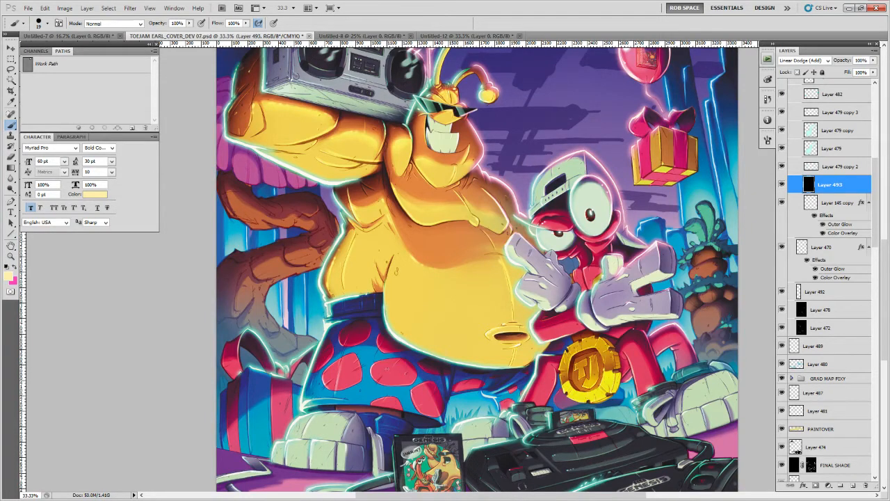
# Enlarge the brush to 45 and sample a teal painting colour from the upper edge of the polka-dot shorts
pyautogui.press(']')
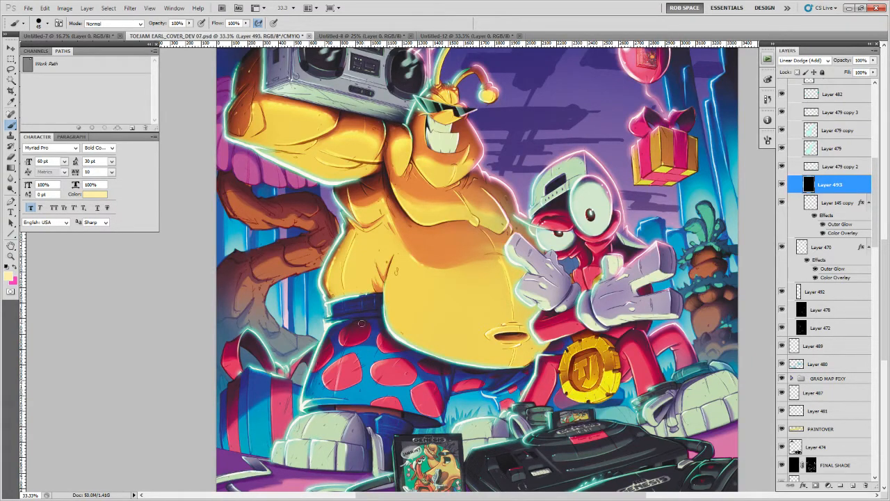
pyautogui.press('x')
pyautogui.keyDown('alt'); pyautogui.click(333, 321); pyautogui.keyUp('alt')
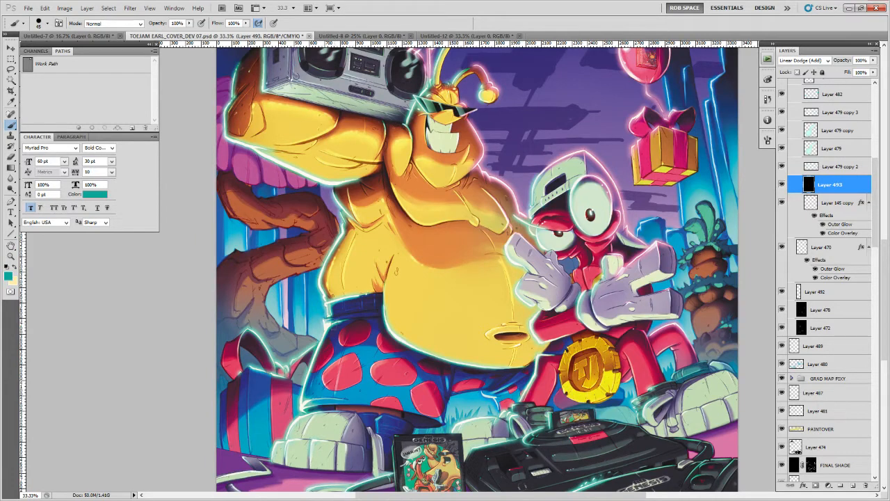
# Brush teal glow strokes on Layer 493 by the shorts' outer edge and the gift's bow, undoing unwanted ones
pyautogui.moveTo(331, 330); pyautogui.dragTo(307, 399)
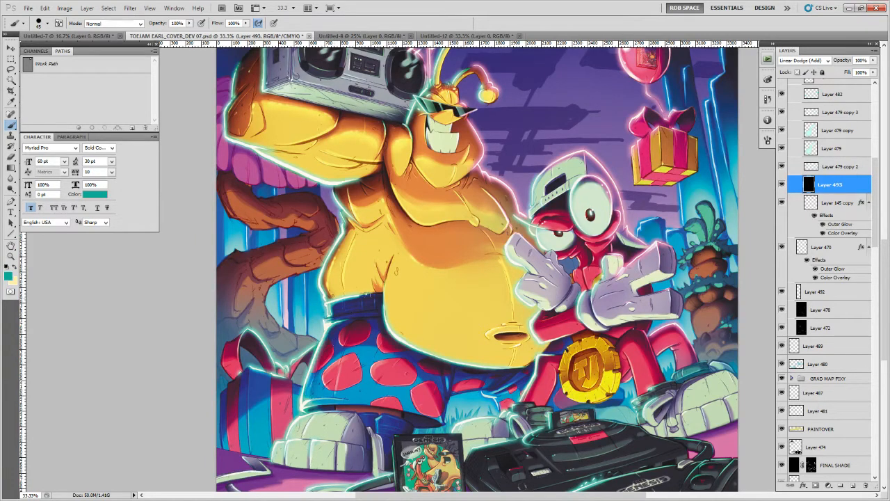
pyautogui.hotkey('ctrl', 'z')
pyautogui.moveTo(256, 333); pyautogui.dragTo(272, 360)
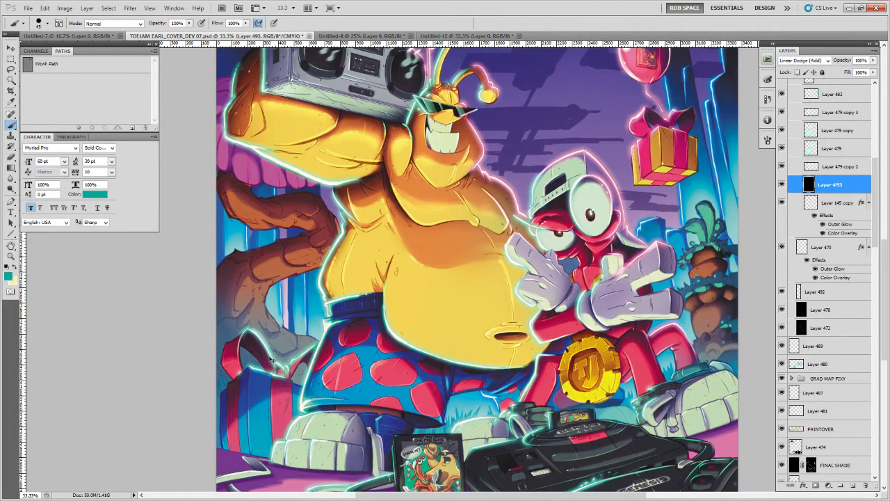
pyautogui.hotkey('ctrl', 'z')
pyautogui.hotkey('ctrl', 'z')
pyautogui.hotkey('ctrl', 'z')
pyautogui.moveTo(303, 355); pyautogui.dragTo(287, 370)
# Try teal glow strokes across the top of the yellow character's shoe beside the gift, undoing each attempt
pyautogui.scroll(-2, 272, 347)
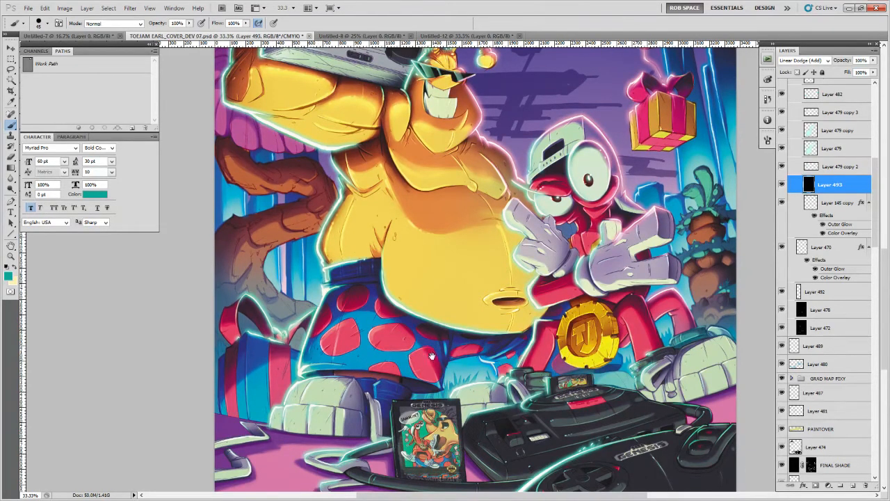
pyautogui.moveTo(431, 356); pyautogui.dragTo(431, 354)
pyautogui.moveTo(307, 379); pyautogui.dragTo(285, 404)
pyautogui.hotkey('ctrl', 'z')
pyautogui.moveTo(318, 377); pyautogui.dragTo(283, 406)
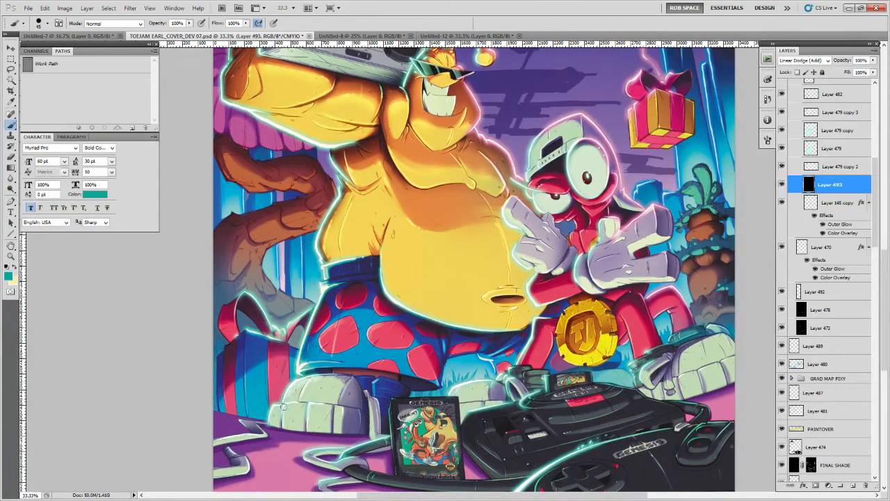
pyautogui.hotkey('ctrl', 'z')
pyautogui.moveTo(341, 377)
pyautogui.mouseDown()
pyautogui.moveTo(297, 383)
pyautogui.moveTo(282, 412)
pyautogui.moveTo(305, 380)
pyautogui.moveTo(284, 413)
pyautogui.mouseUp()
pyautogui.hotkey('ctrl', 'z')
pyautogui.moveTo(453, 408); pyautogui.dragTo(394, 393)
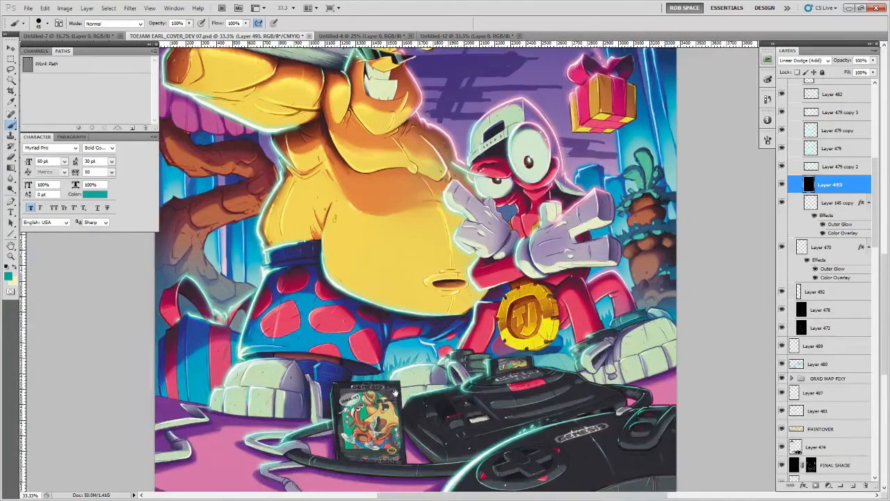
# Set the painting colour to a brighter teal, 3fcdb5, and brush glow strokes along the red character's outer shoe
pyautogui.moveTo(316, 406)
pyautogui.mouseDown()
pyautogui.moveTo(313, 422)
pyautogui.moveTo(315, 405)
pyautogui.mouseUp()
pyautogui.moveTo(267, 392); pyautogui.dragTo(163, 424)
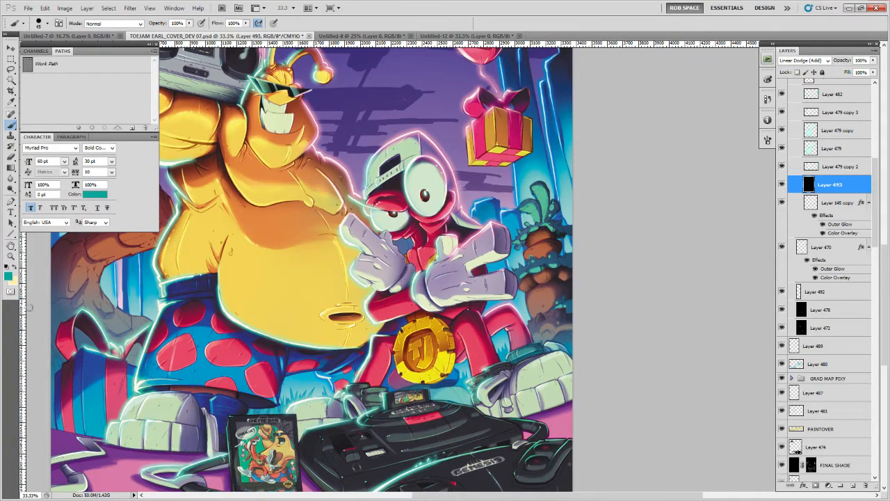
pyautogui.click(8, 276)
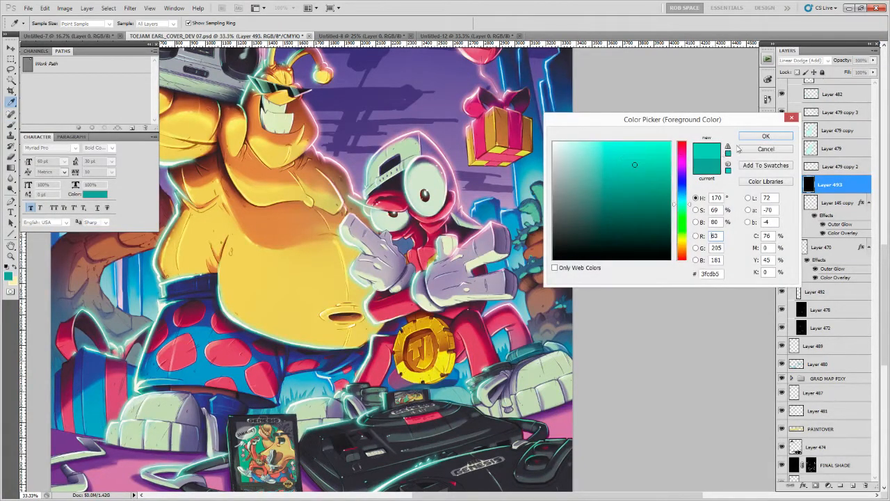
pyautogui.click(764, 136)
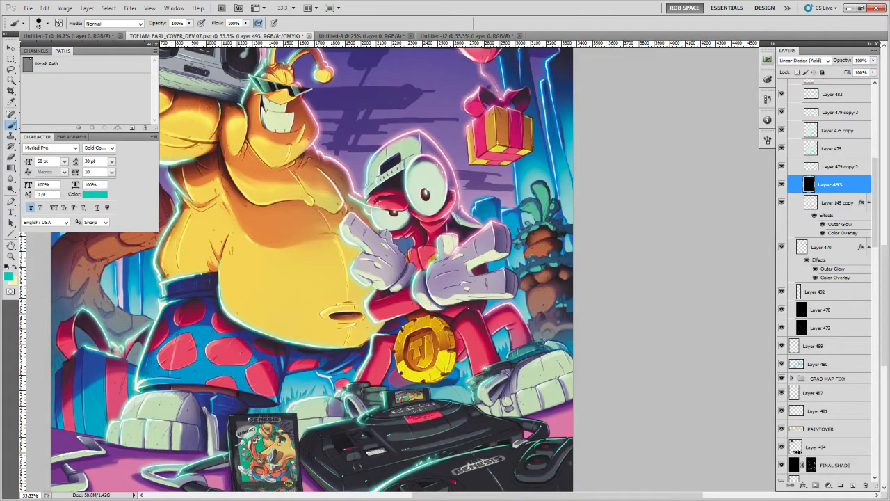
pyautogui.moveTo(513, 356); pyautogui.dragTo(530, 350)
pyautogui.moveTo(472, 380); pyautogui.dragTo(495, 369)
# Switch to the pale yellow painting colour and reduce the brush size to 25
pyautogui.scroll(5, 429, 302)
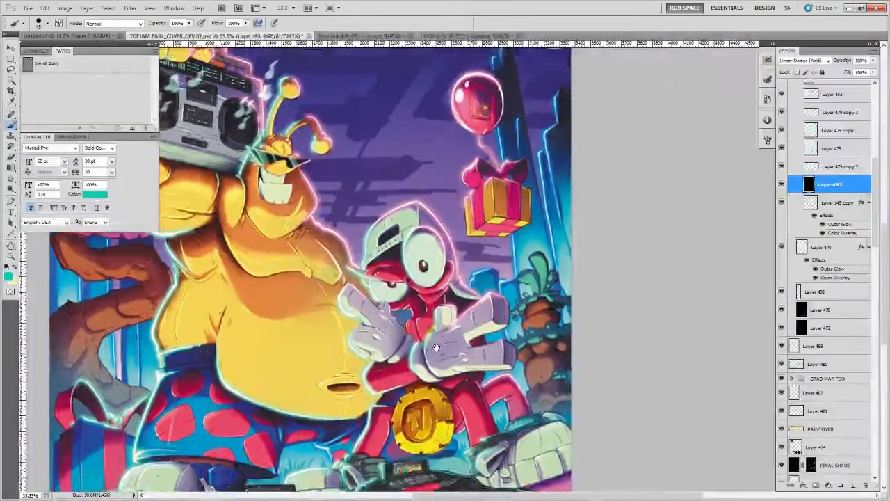
pyautogui.moveTo(365, 226); pyautogui.dragTo(381, 267)
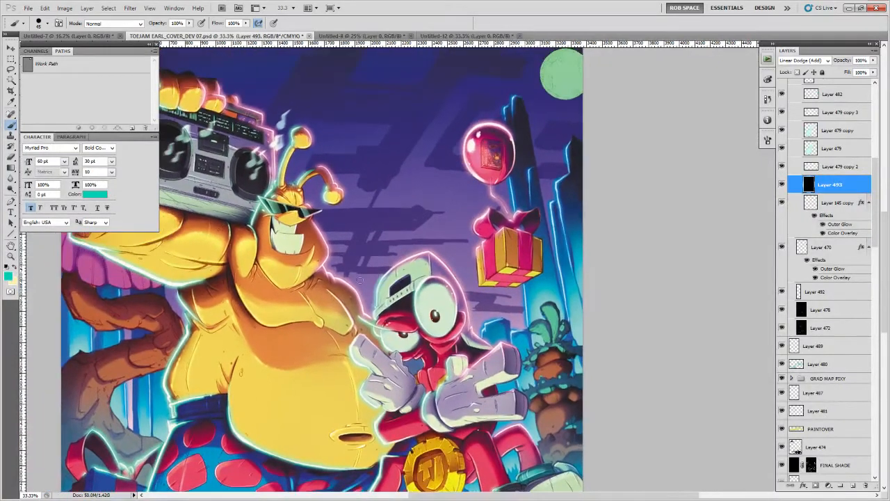
pyautogui.press('x')
pyautogui.press('[')
pyautogui.moveTo(291, 246); pyautogui.dragTo(407, 327)
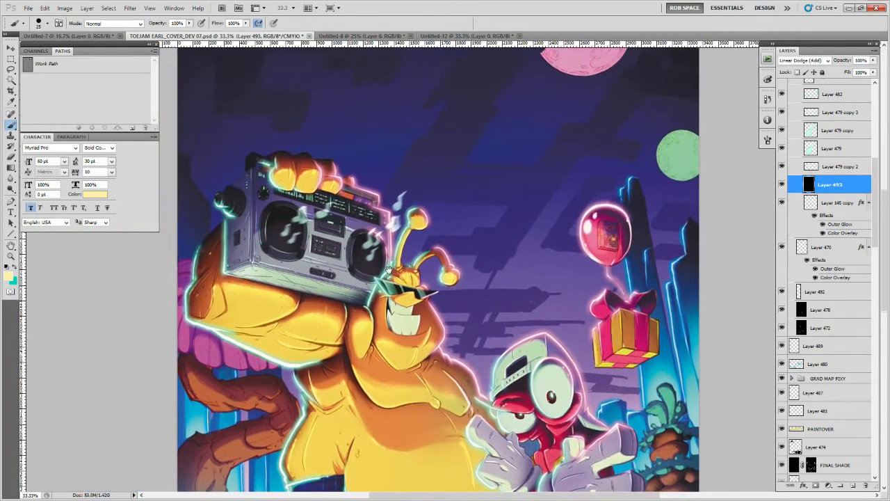
pyautogui.moveTo(365, 349); pyautogui.dragTo(399, 286)
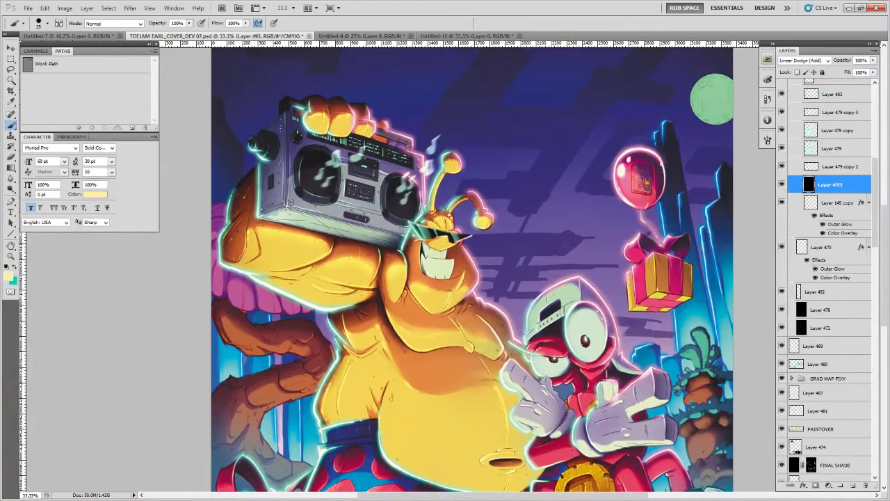
# Try pale yellow glow strokes on the raised arm's elbow and the balloon's edge, undoing each one
pyautogui.moveTo(223, 260); pyautogui.dragTo(235, 229)
pyautogui.hotkey('ctrl', 'z')
pyautogui.moveTo(649, 396); pyautogui.dragTo(462, 425)
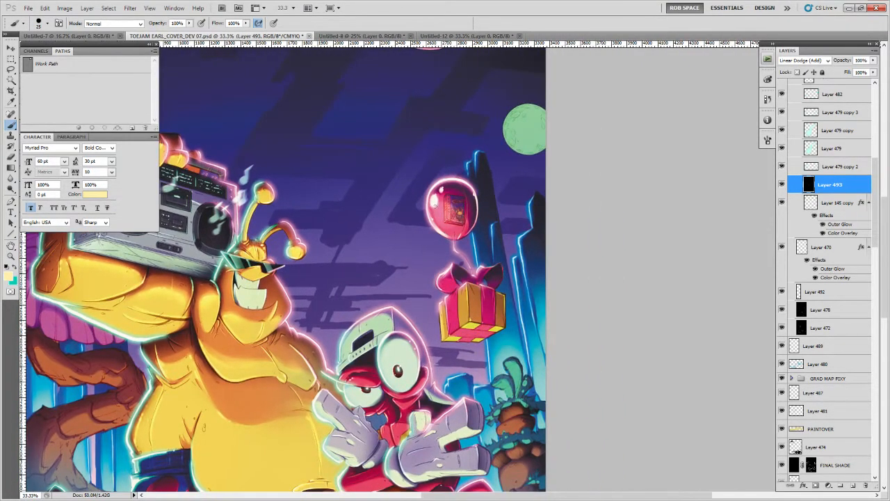
pyautogui.moveTo(442, 227); pyautogui.dragTo(438, 192)
pyautogui.hotkey('ctrl', 'z')
# Sample a pale blue from the outer rock spire's lit edge and brush highlights along that edge at 50% zoom
pyautogui.moveTo(488, 237)
pyautogui.mouseDown()
pyautogui.moveTo(486, 223)
pyautogui.moveTo(438, 212)
pyautogui.moveTo(405, 267)
pyautogui.mouseUp()
pyautogui.press('z')
pyautogui.click(430, 251)
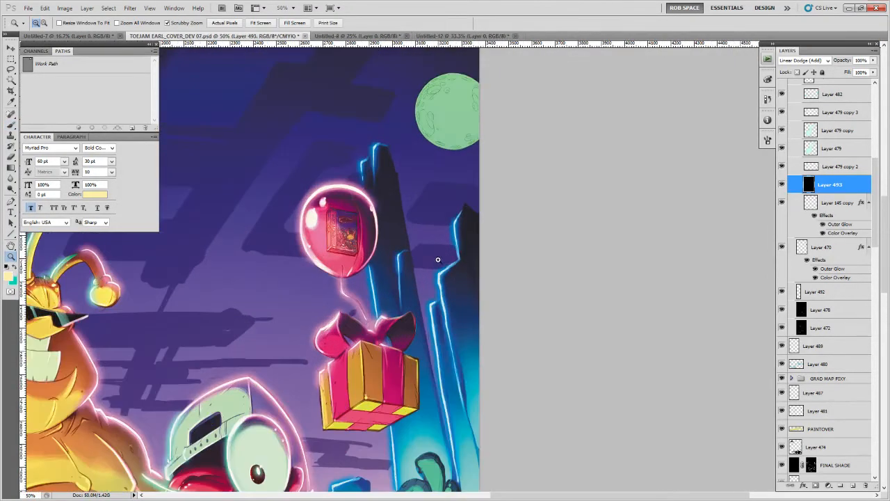
pyautogui.press('b')
pyautogui.keyDown('alt'); pyautogui.click(432, 282); pyautogui.keyUp('alt')
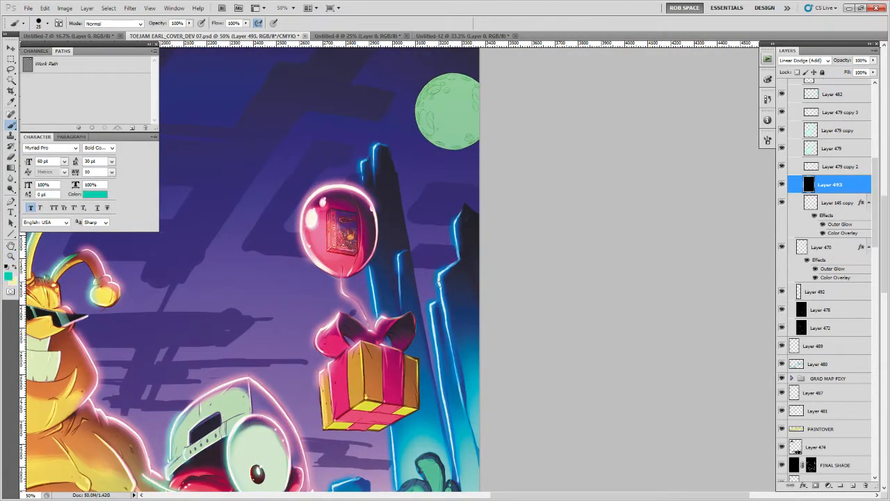
pyautogui.keyDown('alt'); pyautogui.click(441, 276); pyautogui.keyUp('alt')
pyautogui.keyDown('alt'); pyautogui.click(440, 275); pyautogui.keyUp('alt')
pyautogui.moveTo(451, 268); pyautogui.dragTo(460, 260)
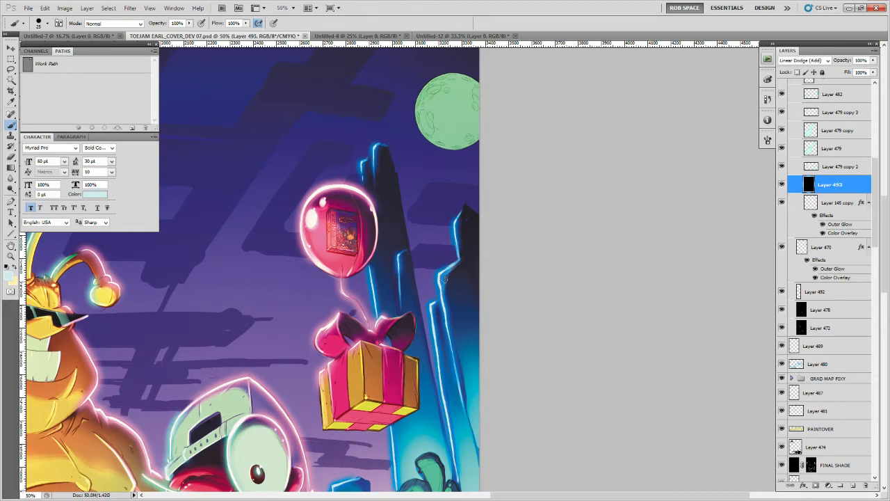
pyautogui.moveTo(460, 234); pyautogui.dragTo(462, 218)
# Set the background colour to a periwinkle blue, 7087f7
pyautogui.click(13, 280)
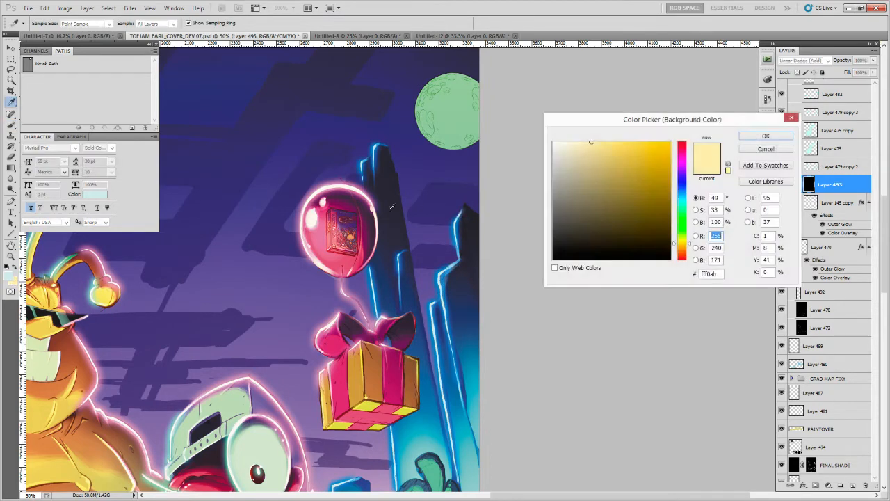
pyautogui.click(682, 184)
pyautogui.click(631, 155)
pyautogui.click(641, 142)
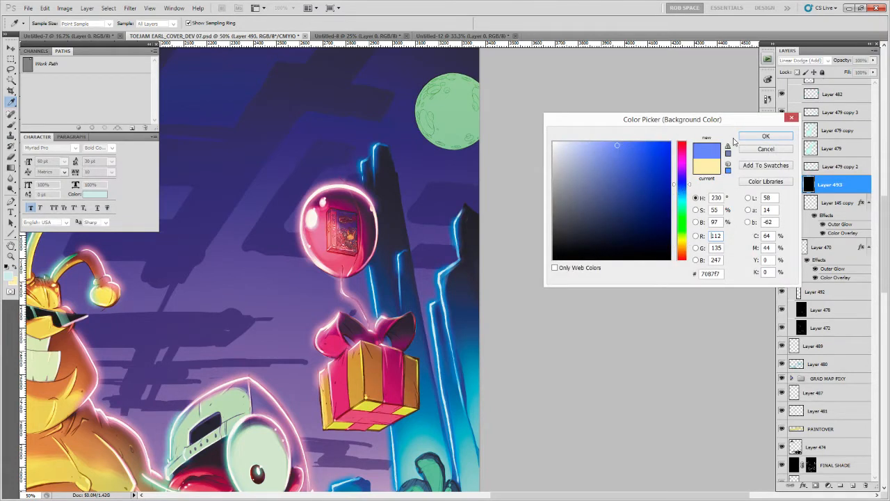
pyautogui.click(746, 140)
# Brush pale blue highlights along the lit edges of the tall rock spires behind the balloon
pyautogui.moveTo(453, 218); pyautogui.dragTo(464, 265)
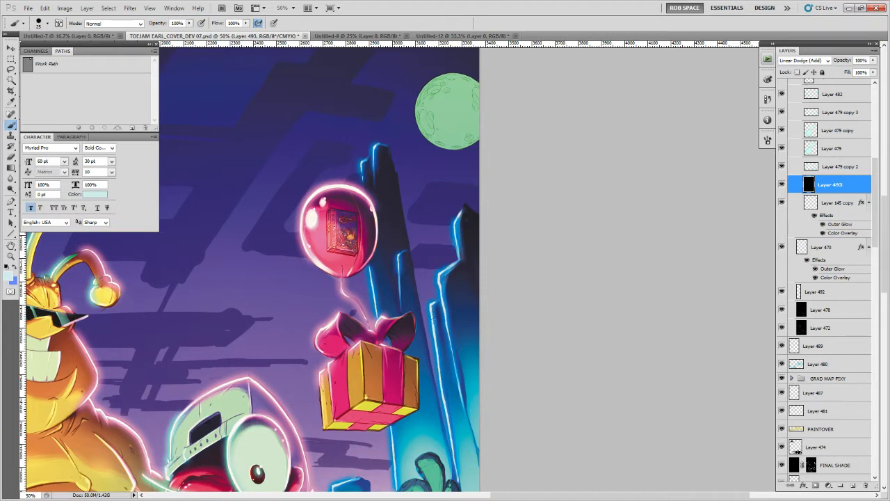
pyautogui.moveTo(399, 252); pyautogui.dragTo(403, 308)
pyautogui.moveTo(401, 267); pyautogui.dragTo(404, 304)
pyautogui.moveTo(375, 156)
pyautogui.mouseDown()
pyautogui.moveTo(378, 180)
pyautogui.moveTo(376, 144)
pyautogui.moveTo(381, 185)
pyautogui.moveTo(367, 187)
pyautogui.mouseUp()
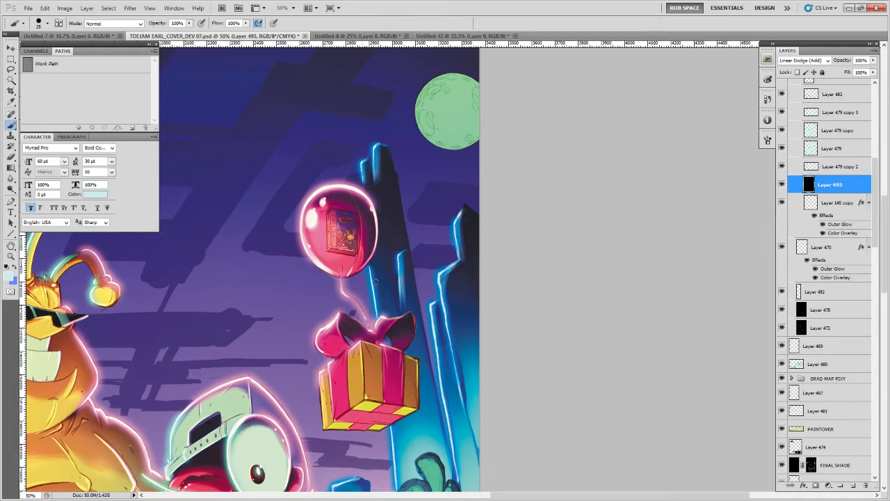
pyautogui.moveTo(373, 263); pyautogui.dragTo(384, 314)
# Brush pale blue highlights on the spire edge below the floating gift and on the small blue rocks
pyautogui.moveTo(469, 375); pyautogui.dragTo(451, 290)
pyautogui.moveTo(420, 234); pyautogui.dragTo(428, 316)
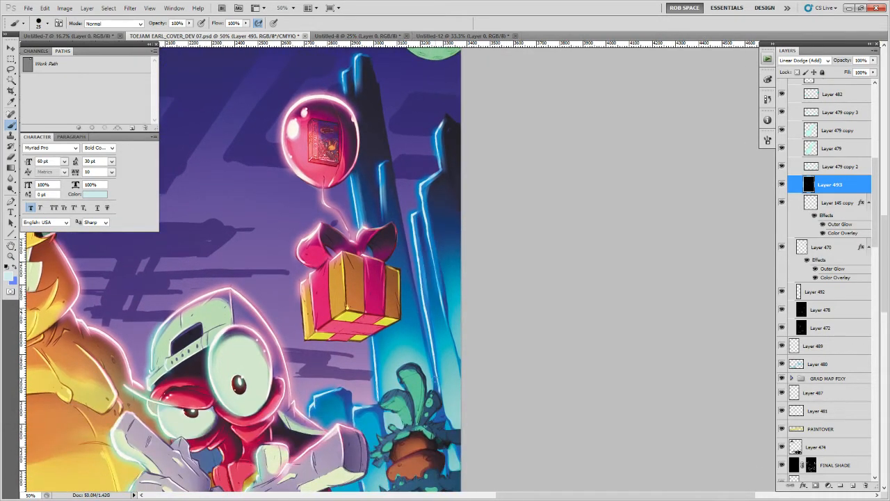
pyautogui.moveTo(376, 329); pyautogui.dragTo(376, 363)
pyautogui.moveTo(316, 402)
pyautogui.mouseDown()
pyautogui.moveTo(316, 349)
pyautogui.moveTo(331, 318)
pyautogui.moveTo(375, 324)
pyautogui.mouseUp()
# Sample teal from the console's glowing edge and bright yellow from the gold medallion as the two painting colours
pyautogui.scroll(-4, 379, 327)
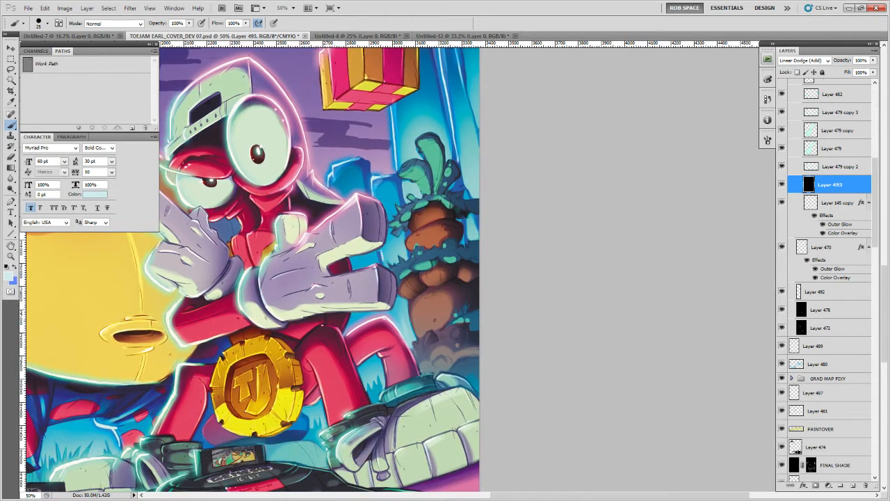
pyautogui.scroll(-3, 410, 348)
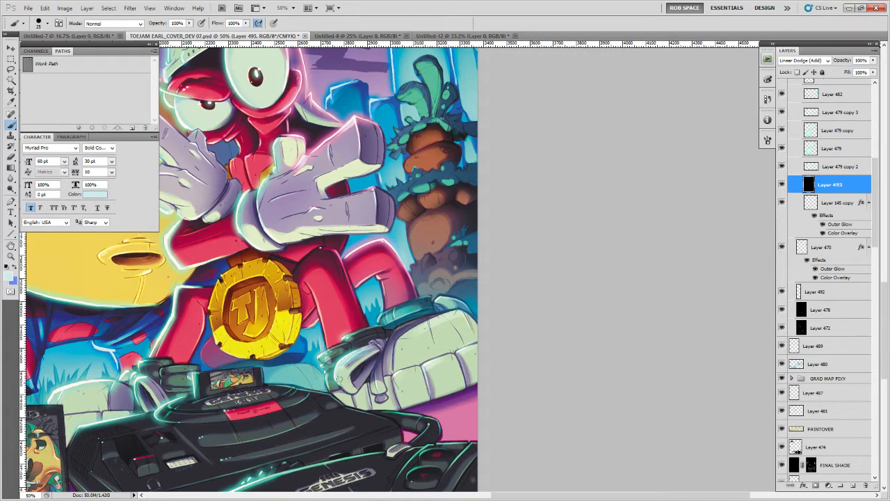
pyautogui.moveTo(355, 350); pyautogui.dragTo(529, 307)
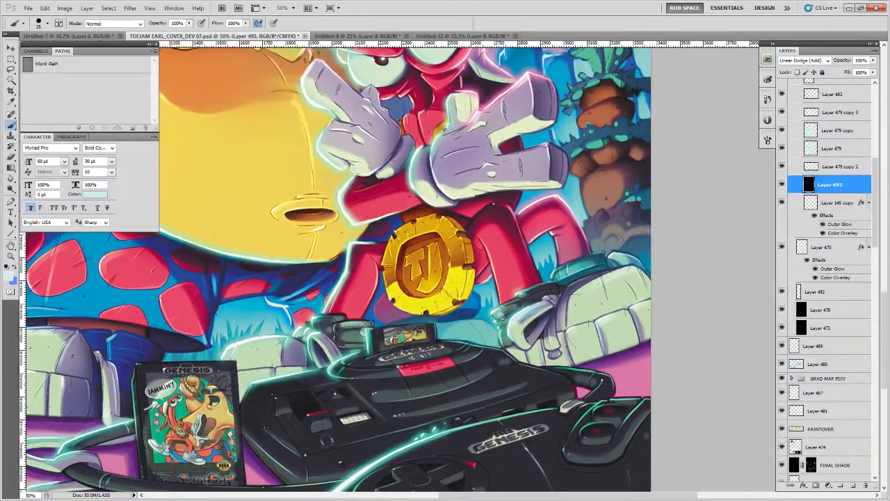
pyautogui.moveTo(333, 354); pyautogui.dragTo(435, 343)
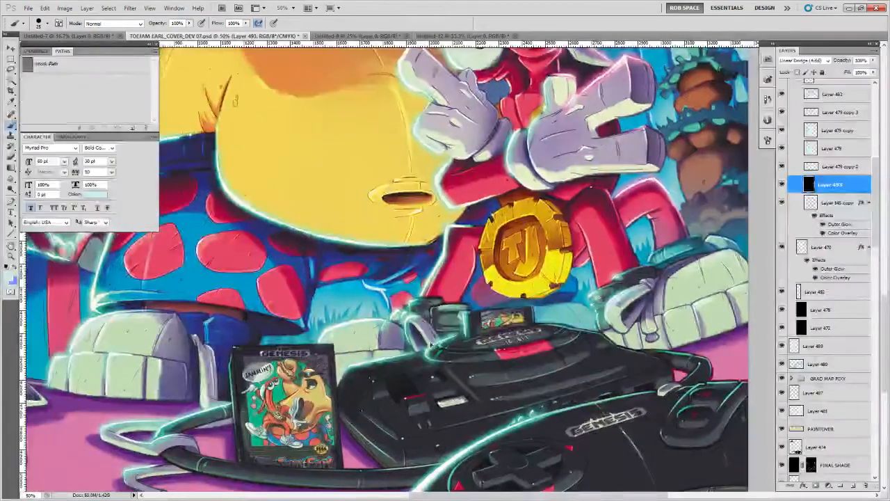
pyautogui.keyDown('alt'); pyautogui.click(431, 342); pyautogui.keyUp('alt')
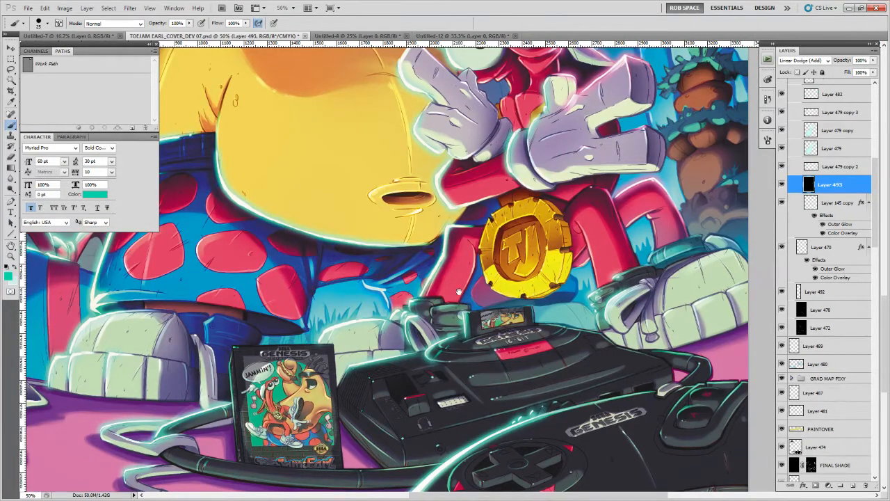
pyautogui.scroll(2, 457, 292)
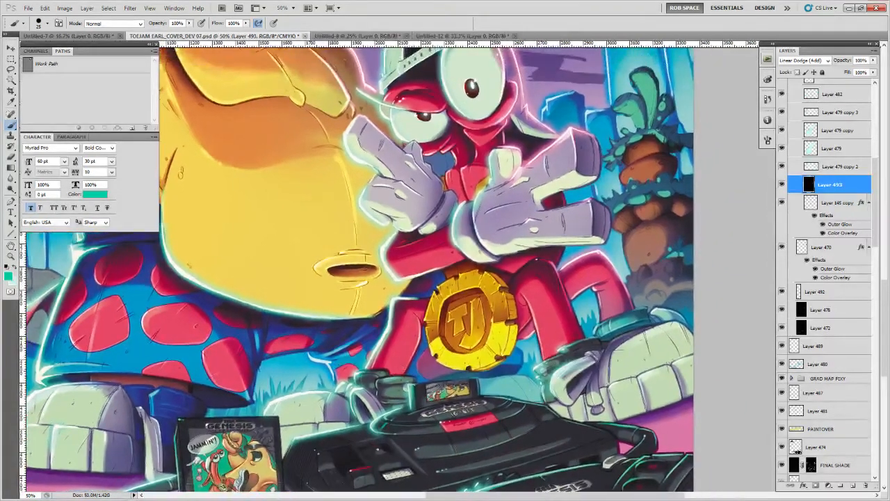
pyautogui.keyDown('alt'); pyautogui.click(438, 340); pyautogui.keyUp('alt')
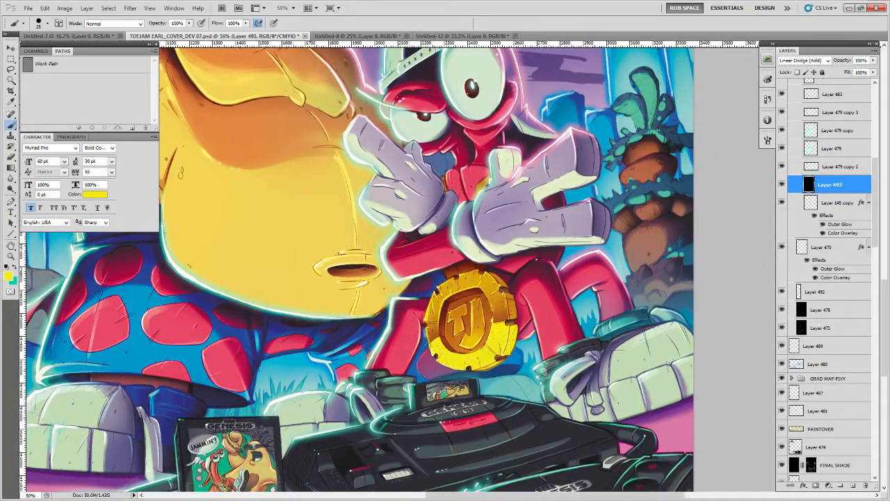
# Choose the PAINTING - MyBroosh brush and lighten the foreground colour to a pale yellow
pyautogui.hscroll(2, 483, 348)
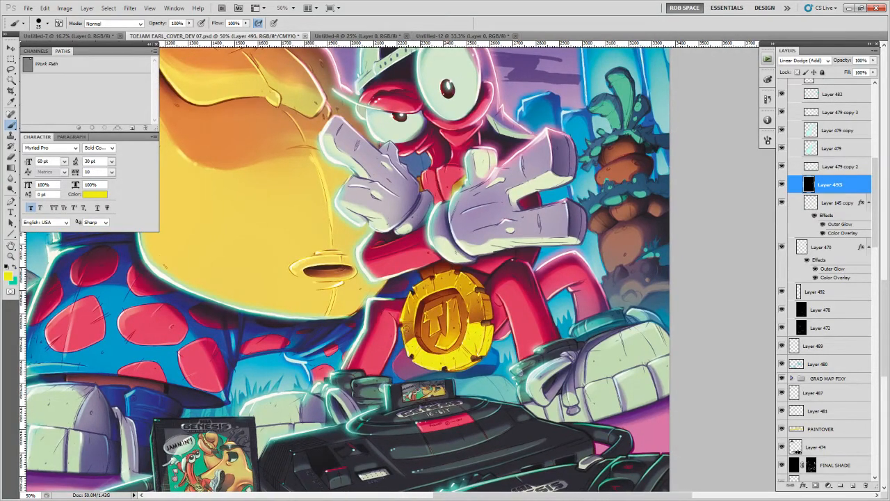
pyautogui.rightClick(412, 302)
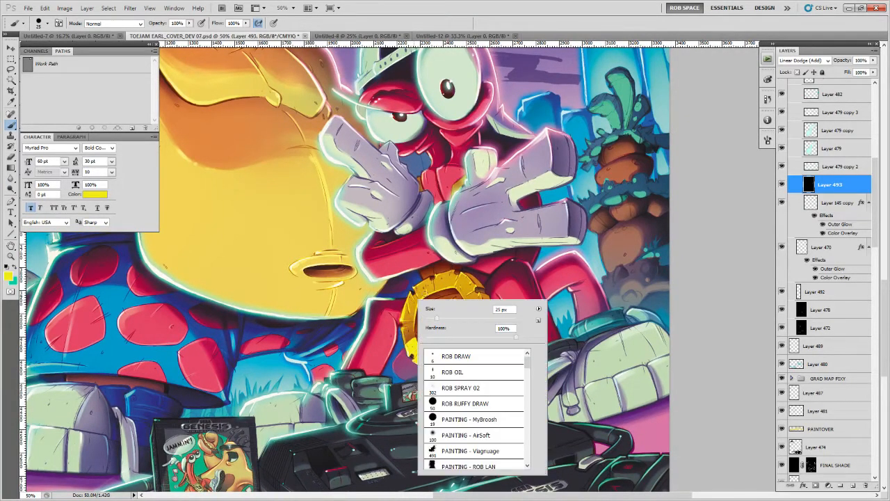
pyautogui.click(459, 418)
pyautogui.click(397, 409)
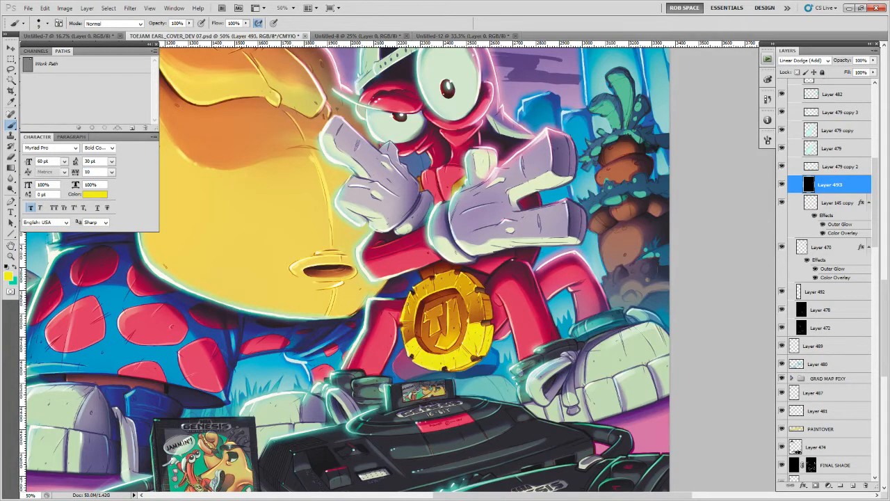
pyautogui.click(9, 277)
pyautogui.moveTo(591, 154); pyautogui.dragTo(590, 141)
pyautogui.click(765, 136)
# Choose the Sparkle brush and reduce its size to 70 px for the medallion
pyautogui.rightClick(506, 306)
pyautogui.moveTo(579, 389)
pyautogui.mouseDown()
pyautogui.moveTo(577, 374)
pyautogui.moveTo(571, 413)
pyautogui.mouseUp()
pyautogui.click(551, 429)
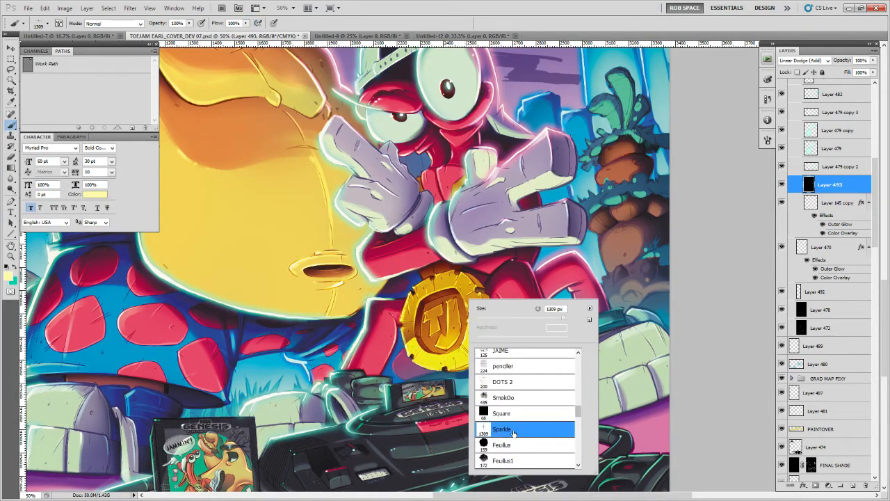
pyautogui.click(432, 431)
pyautogui.press(']')
pyautogui.press(']')
pyautogui.press(']')
pyautogui.press(']')
pyautogui.press(']')
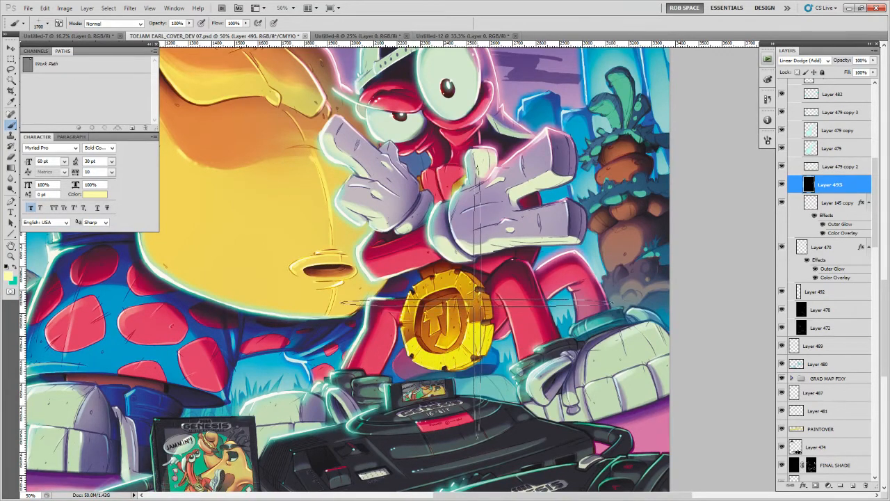
pyautogui.press('[')
pyautogui.press('[')
pyautogui.press('[')
pyautogui.press('[')
pyautogui.press('[')
pyautogui.press('[')
pyautogui.press('[')
pyautogui.press('[')
pyautogui.press('[')
pyautogui.press('[')
pyautogui.press('[')
pyautogui.press('[')
pyautogui.press('[')
pyautogui.press('[')
pyautogui.press('[')
pyautogui.press('[')
pyautogui.press('[')
pyautogui.press('[')
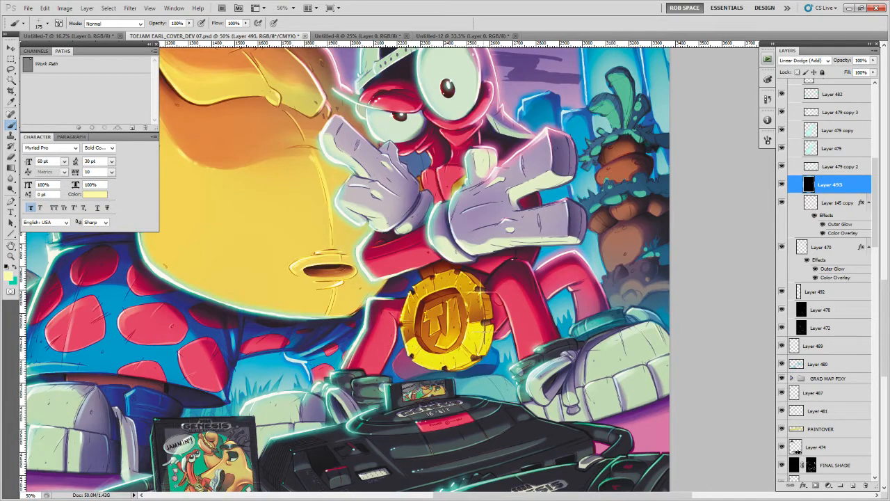
pyautogui.press('[')
pyautogui.press('[')
# Add pale yellow sparkle highlights to the gold medallion's upper rim
pyautogui.moveTo(508, 320); pyautogui.dragTo(473, 347)
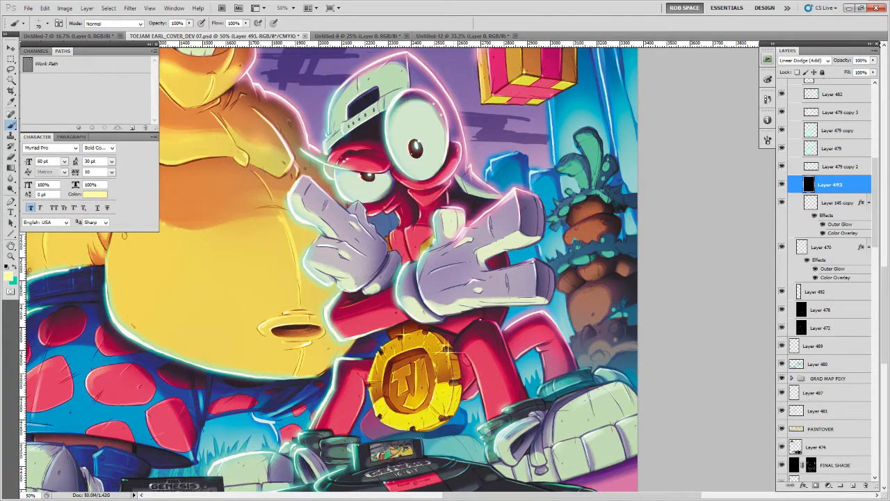
pyautogui.moveTo(479, 344); pyautogui.dragTo(470, 308)
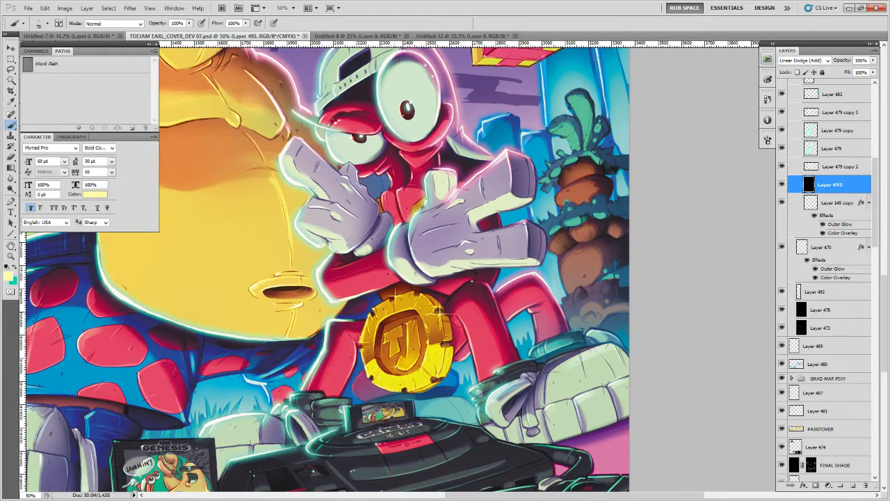
pyautogui.moveTo(524, 260); pyautogui.dragTo(516, 327)
# Reduce the Sparkle brush to 60 over the floating gift and swap the painting colour to teal by the sunglasses
pyautogui.moveTo(526, 250); pyautogui.dragTo(506, 367)
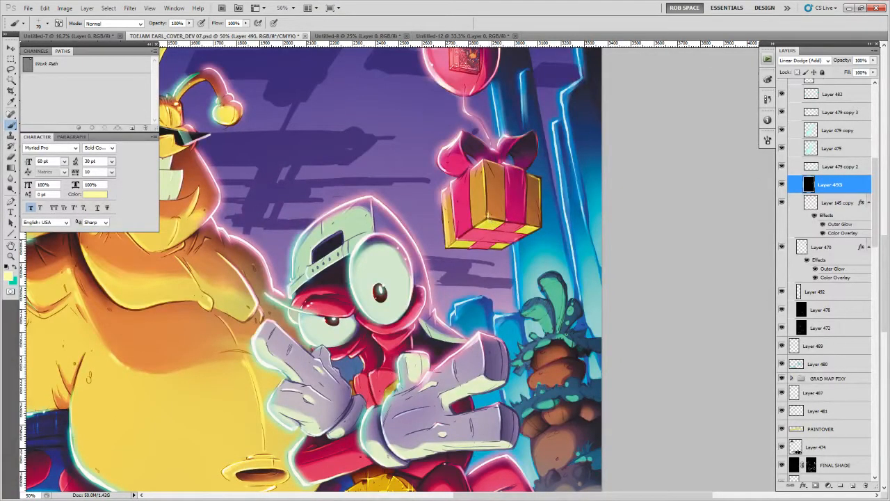
pyautogui.moveTo(488, 216); pyautogui.dragTo(487, 239)
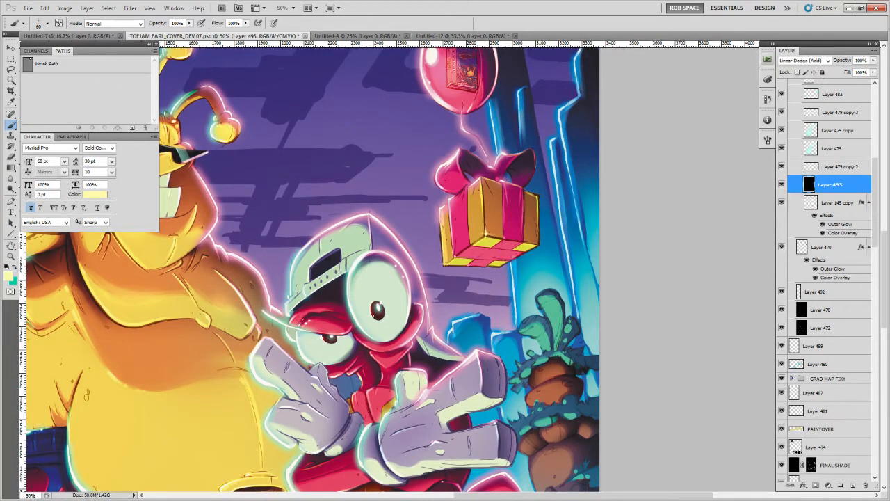
pyautogui.moveTo(495, 162); pyautogui.dragTo(486, 235)
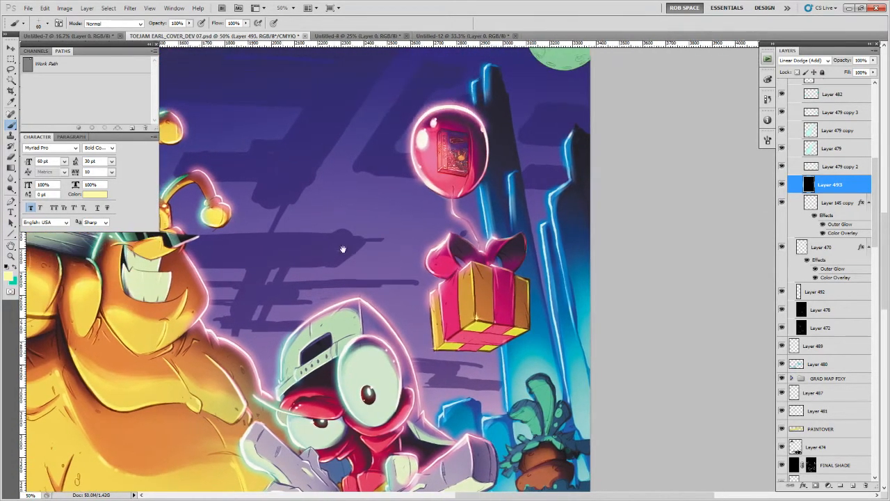
pyautogui.moveTo(342, 248); pyautogui.dragTo(497, 309)
pyautogui.moveTo(320, 286); pyautogui.dragTo(363, 289)
pyautogui.press('x')
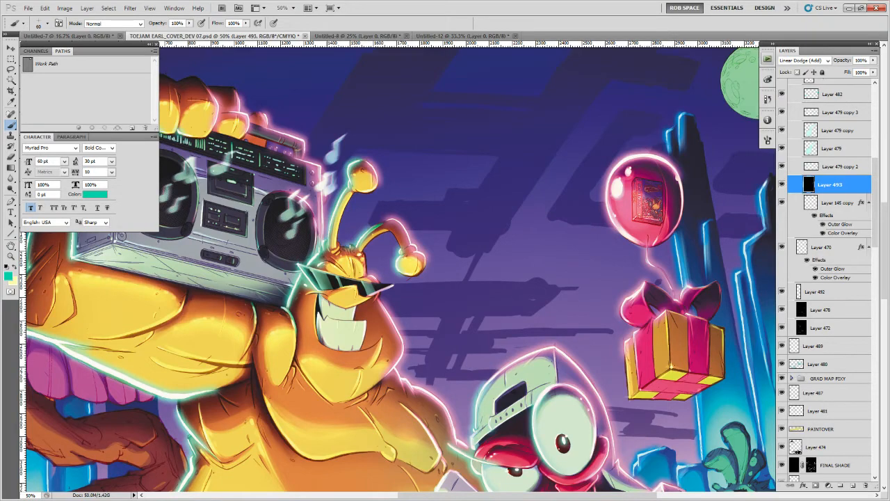
# Examine the rim light and sparkle highlights on the characters, medallion and console, and across the whole cover
pyautogui.moveTo(322, 294); pyautogui.dragTo(449, 267)
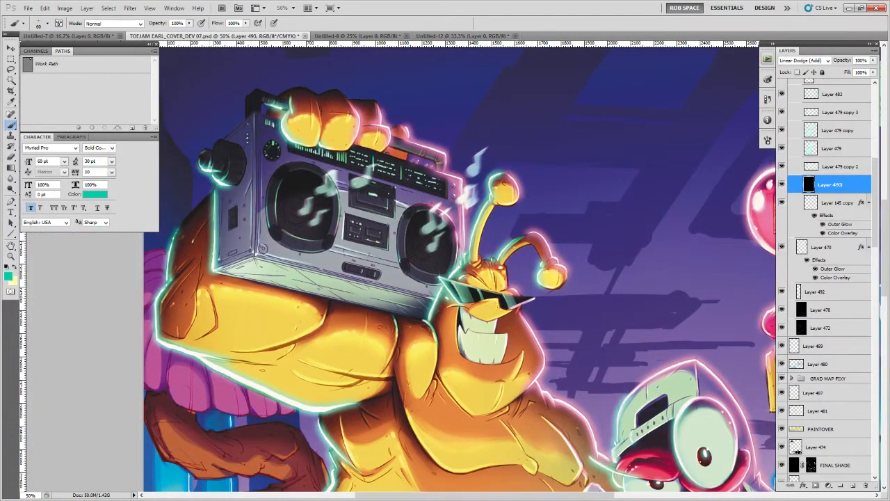
pyautogui.moveTo(474, 342); pyautogui.dragTo(444, 240)
pyautogui.moveTo(472, 326); pyautogui.dragTo(452, 256)
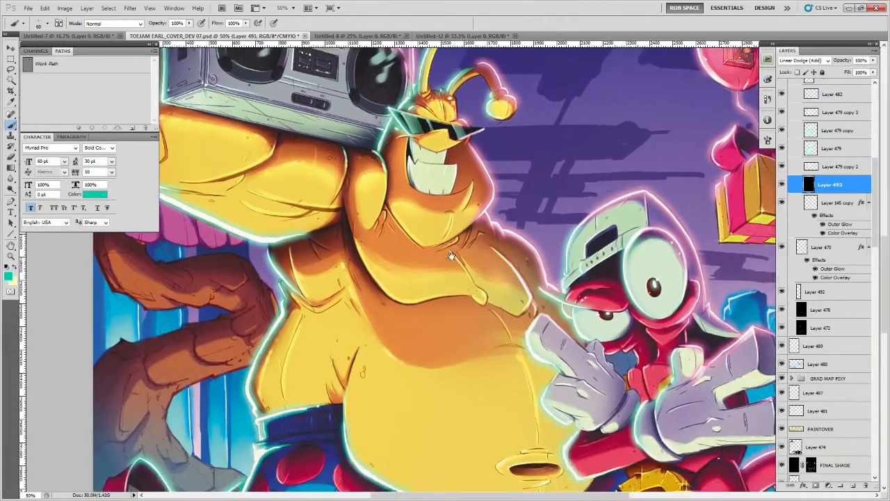
pyautogui.moveTo(505, 386); pyautogui.dragTo(495, 245)
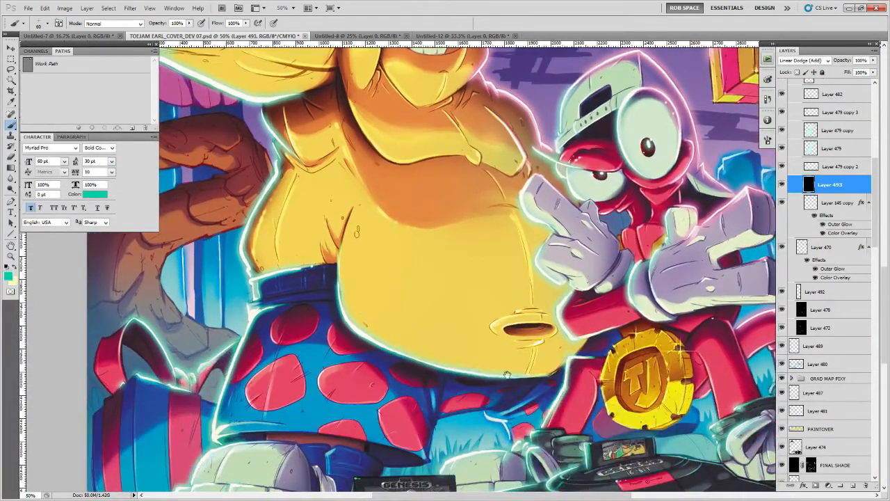
pyautogui.moveTo(533, 379); pyautogui.dragTo(422, 190)
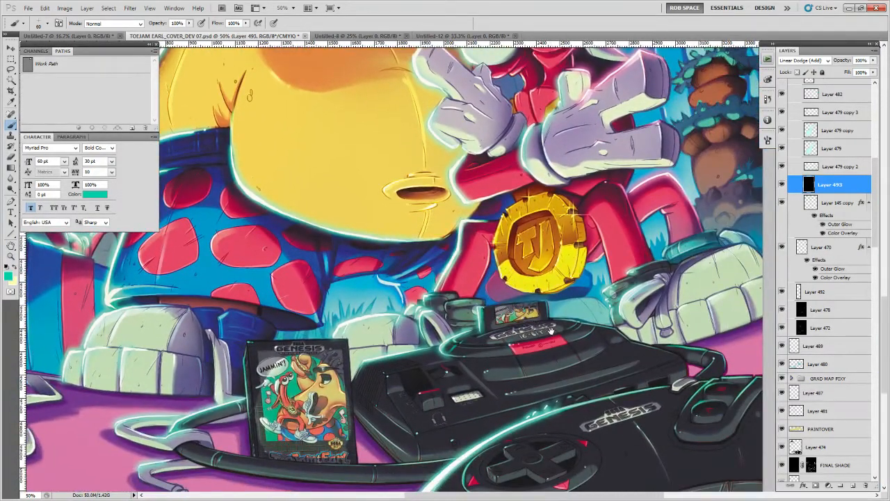
pyautogui.moveTo(538, 283); pyautogui.dragTo(518, 401)
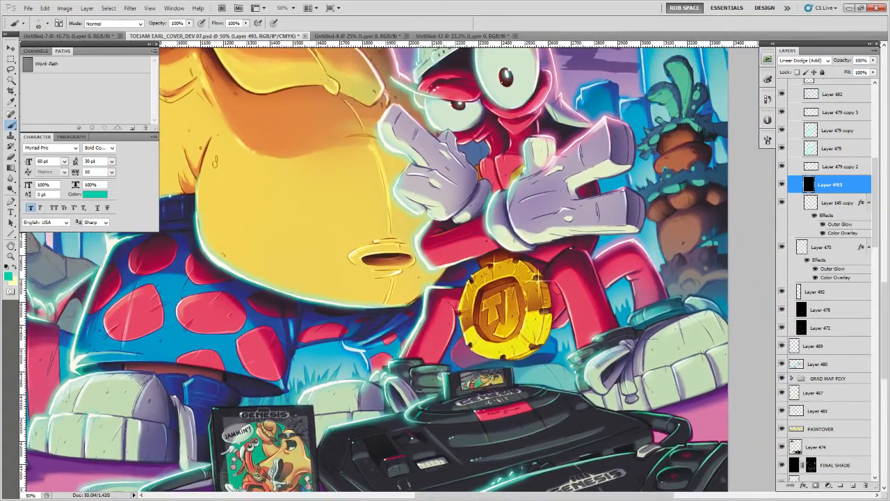
pyautogui.press('x')
pyautogui.moveTo(603, 330); pyautogui.dragTo(572, 366)
pyautogui.press('z')
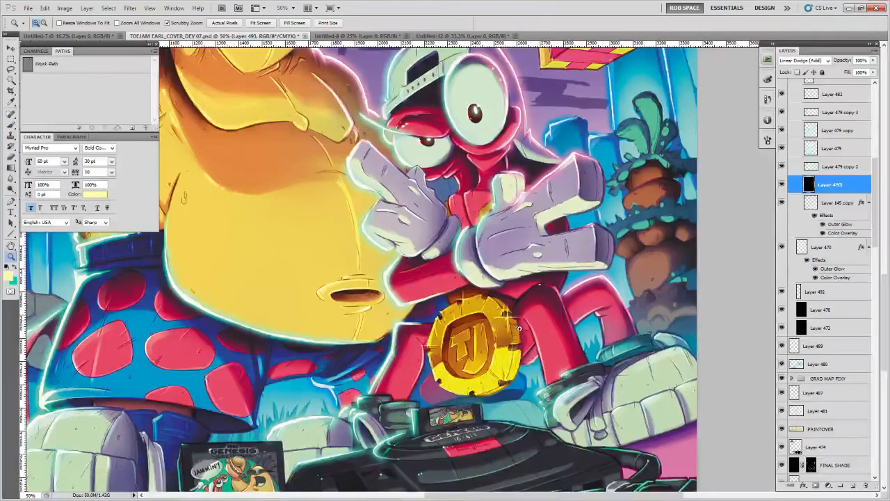
pyautogui.keyDown('alt'); pyautogui.click(525, 327); pyautogui.keyUp('alt')
pyautogui.keyDown('alt'); pyautogui.click(528, 333); pyautogui.keyUp('alt')
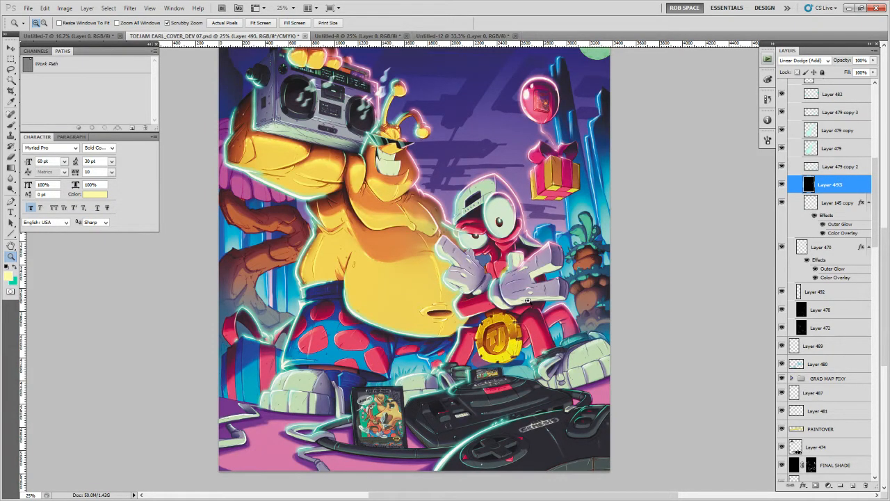
pyautogui.moveTo(471, 137); pyautogui.dragTo(491, 229)
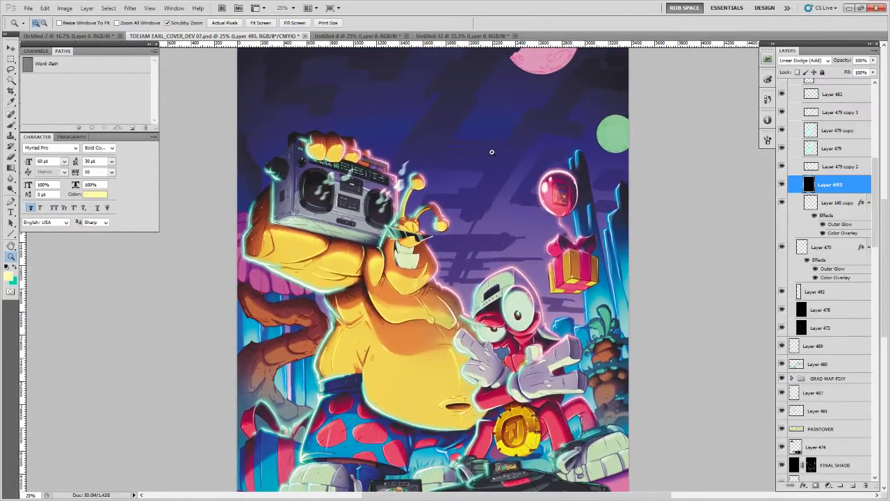
pyautogui.moveTo(497, 197); pyautogui.dragTo(497, 172)
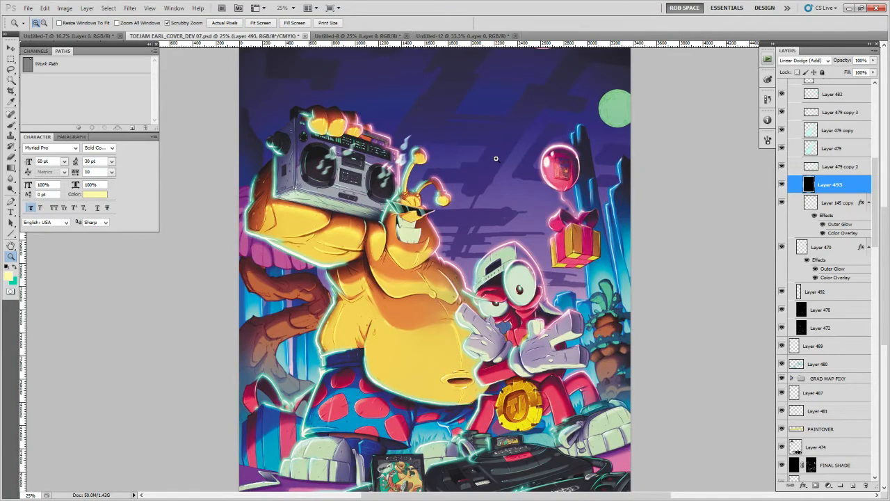
# Add a new layer directly above the highlight layer and choose the PAINTING - AirSoft brush
pyautogui.click(851, 486)
pyautogui.press('b')
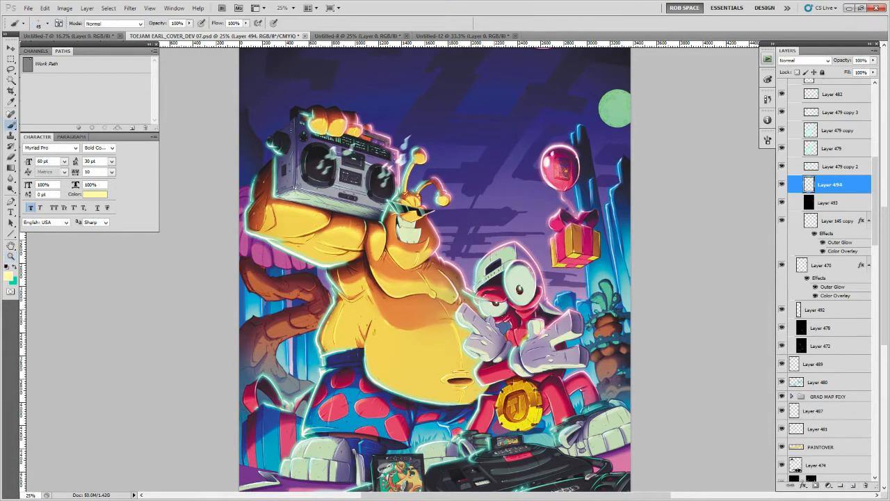
pyautogui.rightClick(481, 286)
pyautogui.scroll(-3, 588, 384)
pyautogui.scroll(-3, 588, 384)
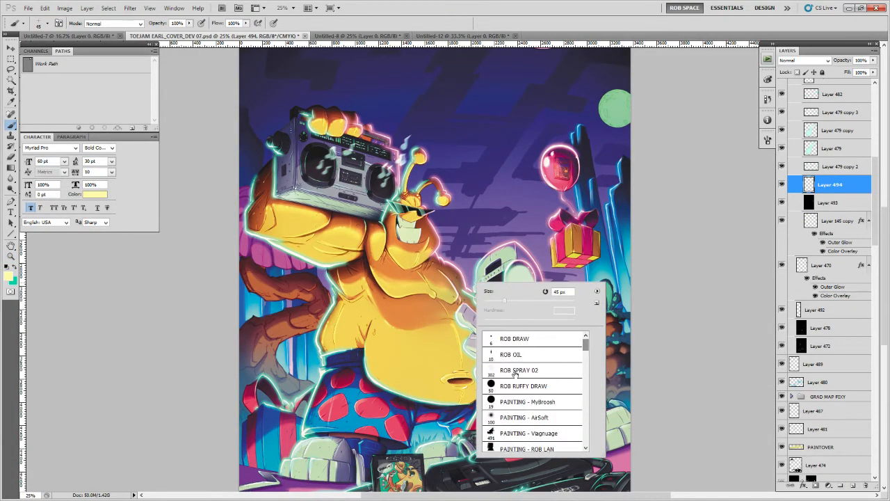
pyautogui.click(521, 417)
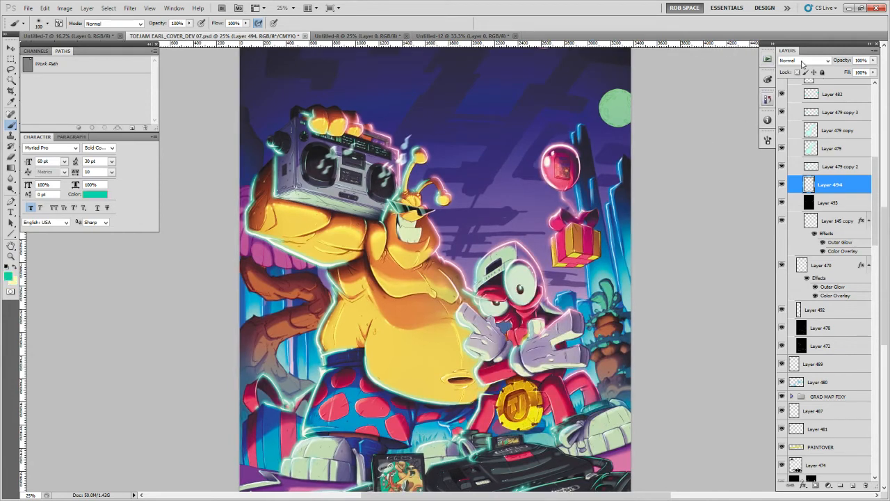
# Set the new layer's blend mode to Vivid Light and ready the brush near the yellow character's sunglasses
pyautogui.click(803, 61)
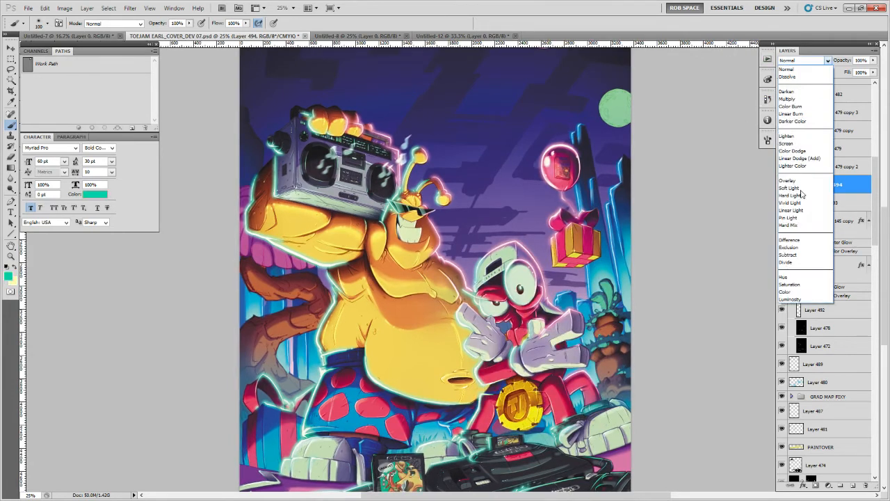
pyautogui.click(799, 206)
pyautogui.press('z')
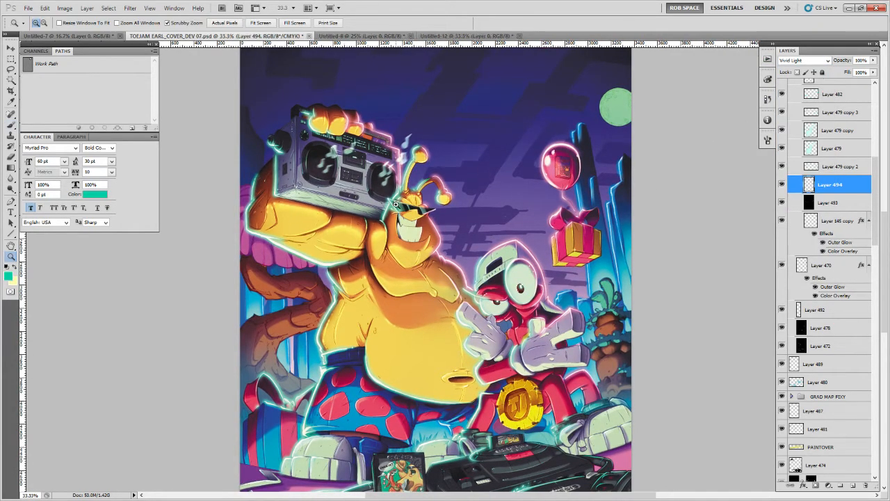
pyautogui.click(395, 207)
pyautogui.press('b')
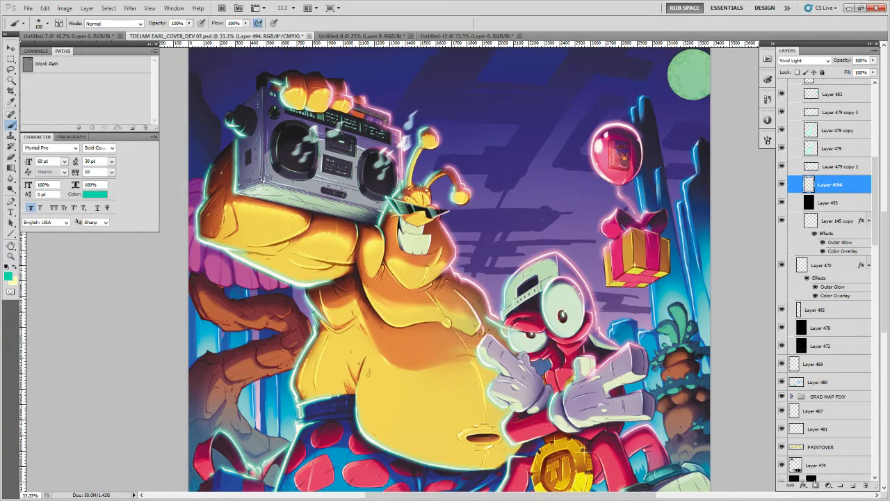
# Try soft teal glow strokes beside the yellow character's sunglasses with the 100 px AirSoft brush, undoing each one
pyautogui.rightClick(394, 218)
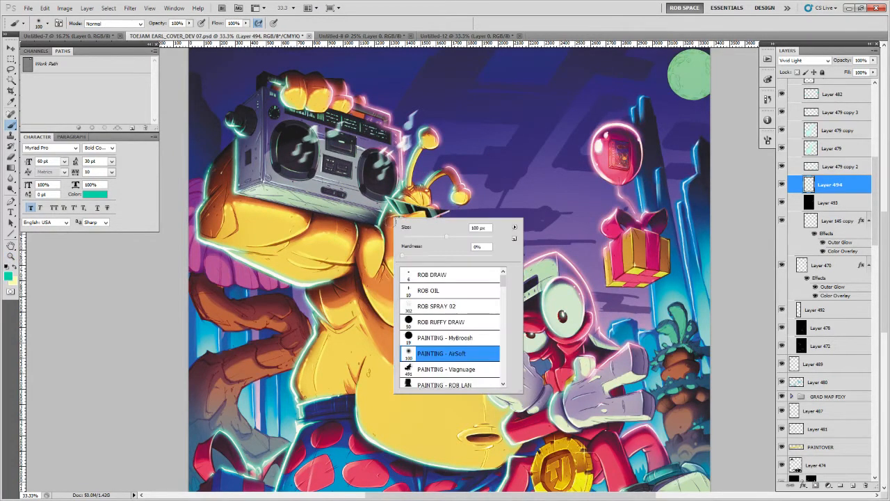
pyautogui.click(376, 274)
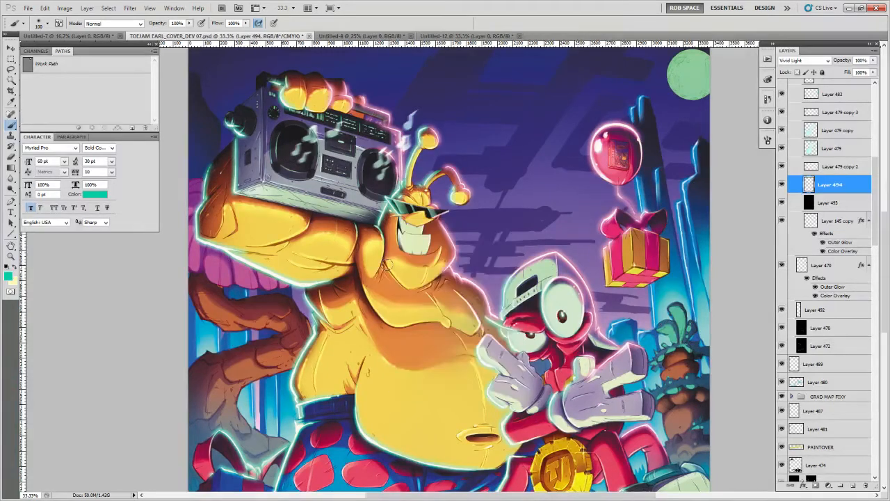
pyautogui.moveTo(449, 288); pyautogui.dragTo(439, 256)
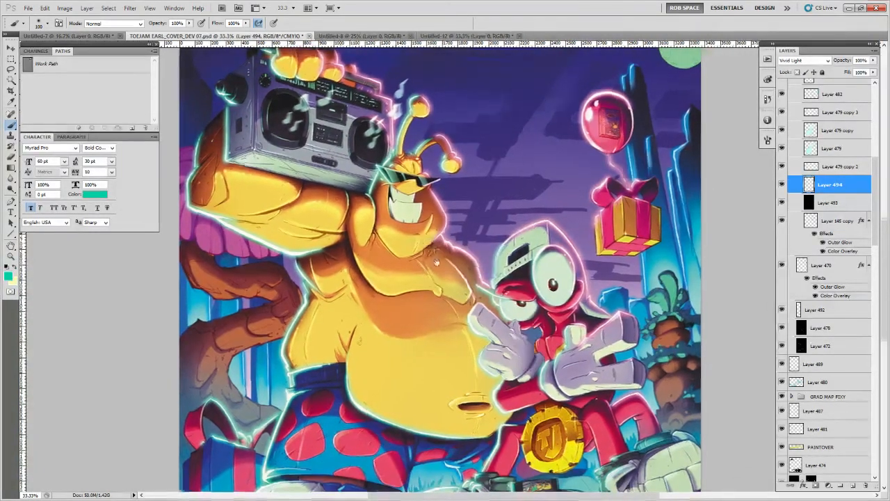
pyautogui.moveTo(415, 221); pyautogui.dragTo(427, 252)
pyautogui.rightClick(390, 222)
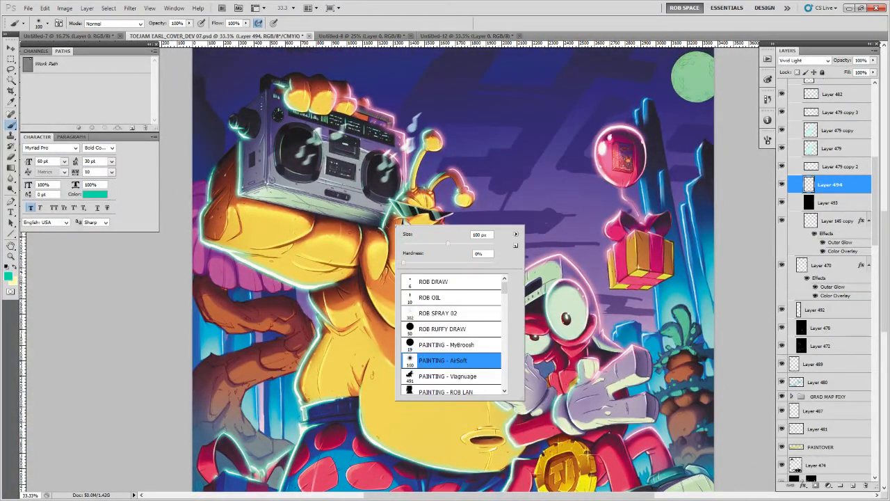
pyautogui.moveTo(394, 211); pyautogui.dragTo(382, 237)
pyautogui.hotkey('ctrl', 'z')
pyautogui.moveTo(397, 205); pyautogui.dragTo(383, 244)
pyautogui.hotkey('ctrl', 'z')
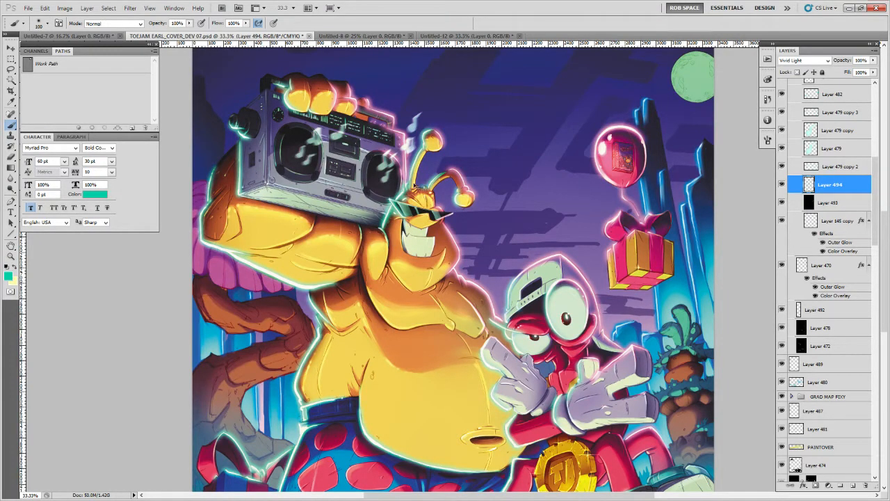
# Paint soft teal glows beside the sunglasses and on the boombox's side knob and upper corner
pyautogui.moveTo(398, 199); pyautogui.dragTo(392, 209)
pyautogui.moveTo(211, 201)
pyautogui.mouseDown()
pyautogui.moveTo(234, 146)
pyautogui.moveTo(208, 196)
pyautogui.mouseUp()
pyautogui.hotkey('ctrl', 'z')
pyautogui.moveTo(234, 144); pyautogui.dragTo(245, 128)
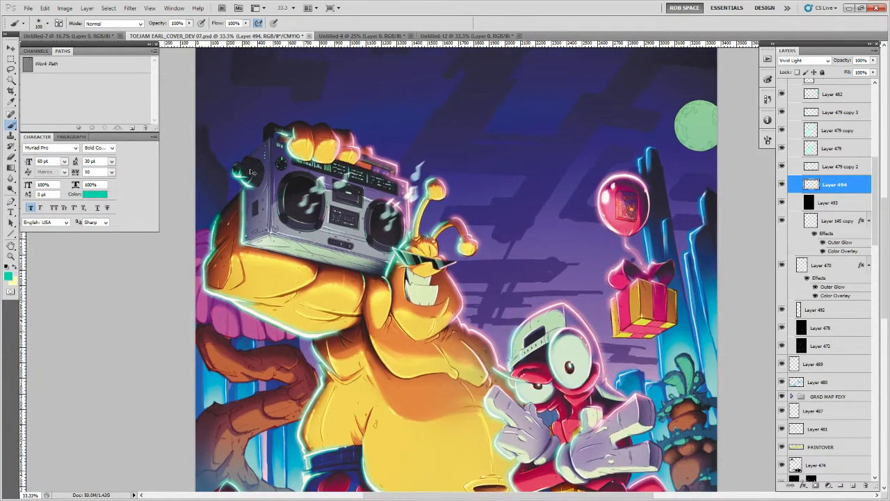
pyautogui.moveTo(250, 177); pyautogui.dragTo(248, 183)
pyautogui.moveTo(290, 127); pyautogui.dragTo(295, 130)
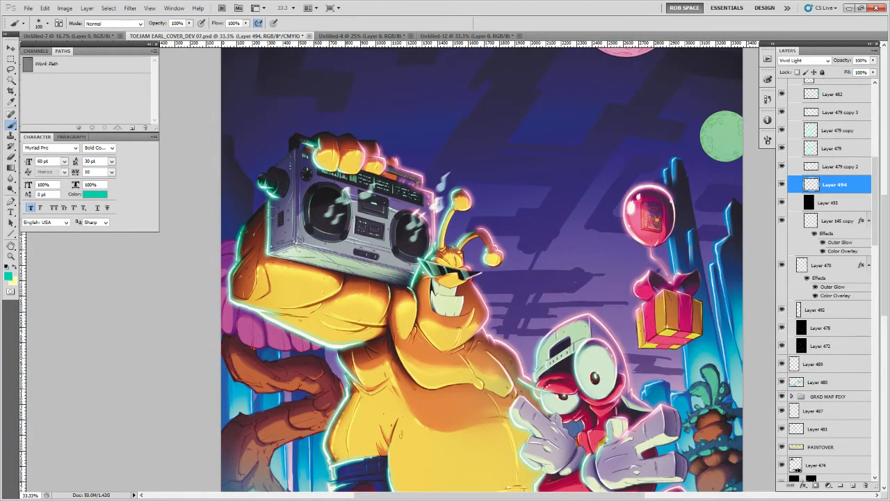
# Bring up the 001_MEGAVISIONS_COVER_DEV 02.psd draft, move its window aside and return to the ToeJam & Earl cover
pyautogui.scroll(-3, 334, 264)
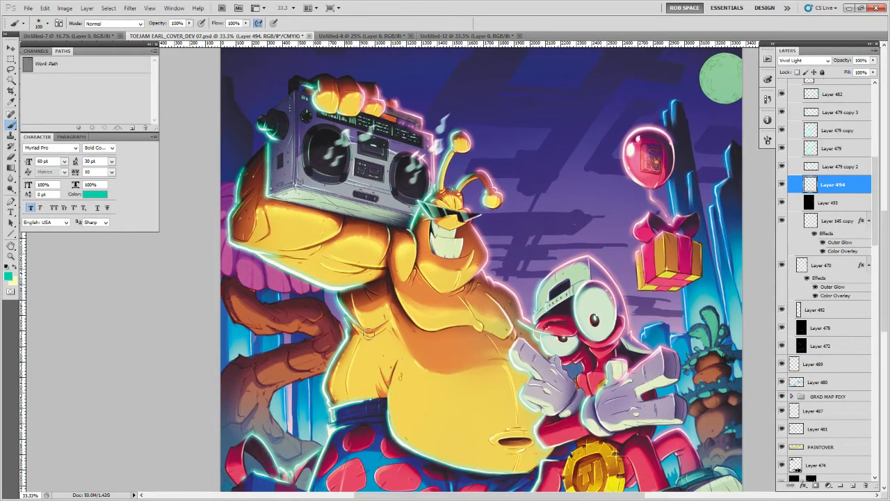
pyautogui.scroll(-5, 374, 312)
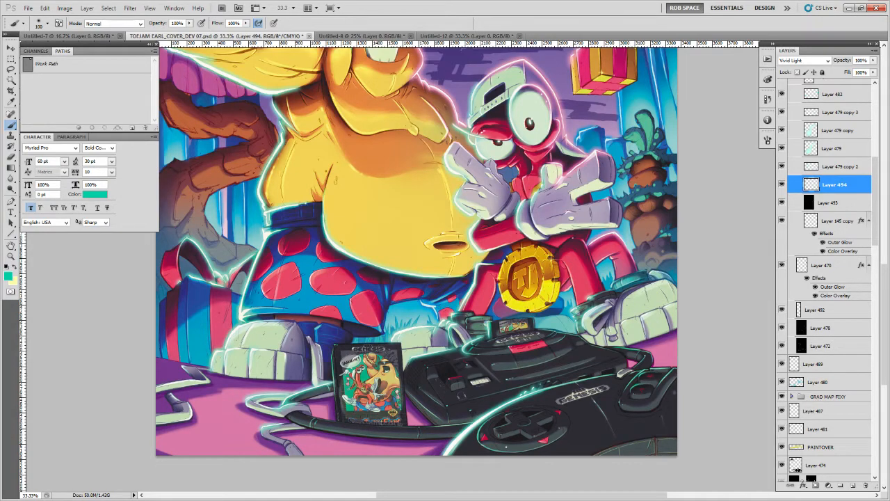
pyautogui.hotkey('ctrl', 'Tab')
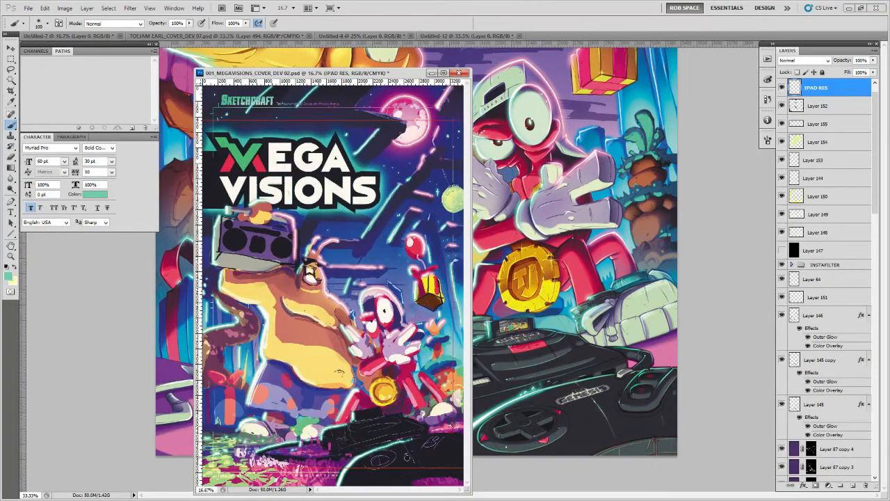
pyautogui.moveTo(367, 75); pyautogui.dragTo(0, 89)
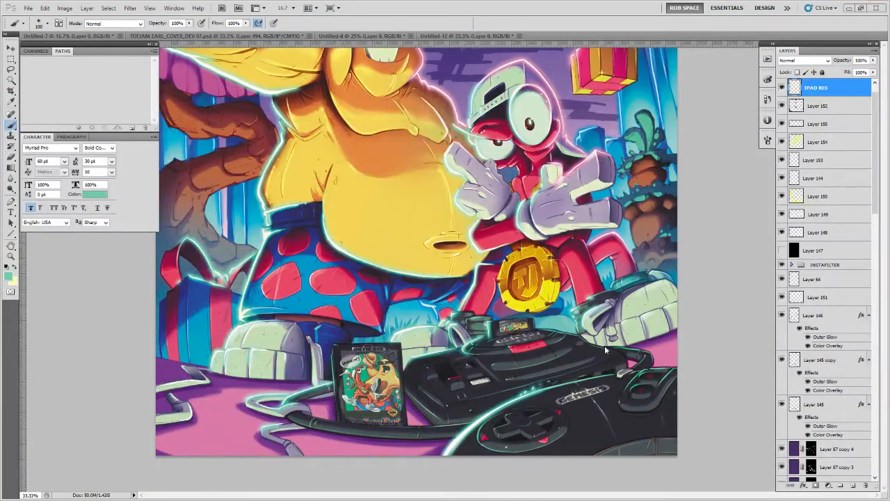
pyautogui.hotkey('ctrl', 'Tab')
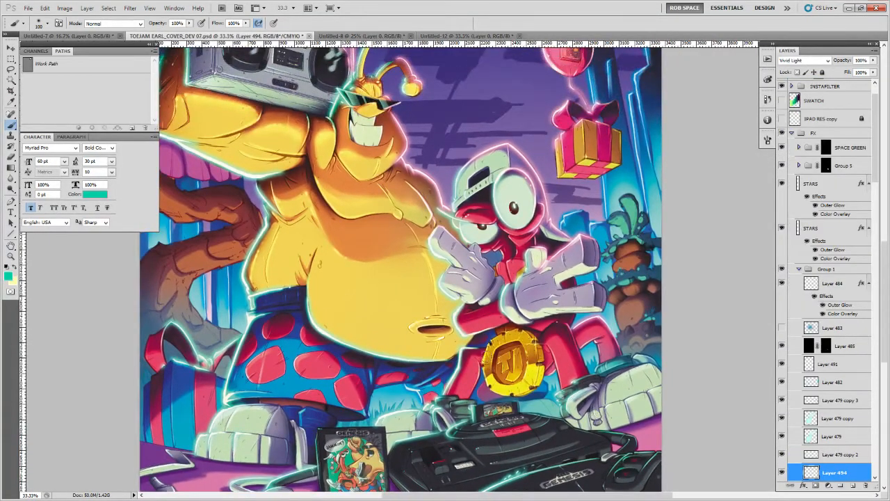
# Sample gold from the TJ medallion and shift the foreground colour to a bright orange, #ffb040
pyautogui.keyDown('alt'); pyautogui.click(487, 354); pyautogui.keyUp('alt')
pyautogui.keyDown('alt'); pyautogui.click(504, 324); pyautogui.keyUp('alt')
pyautogui.keyDown('alt'); pyautogui.click(498, 341); pyautogui.keyUp('alt')
pyautogui.click(8, 276)
pyautogui.click(685, 242)
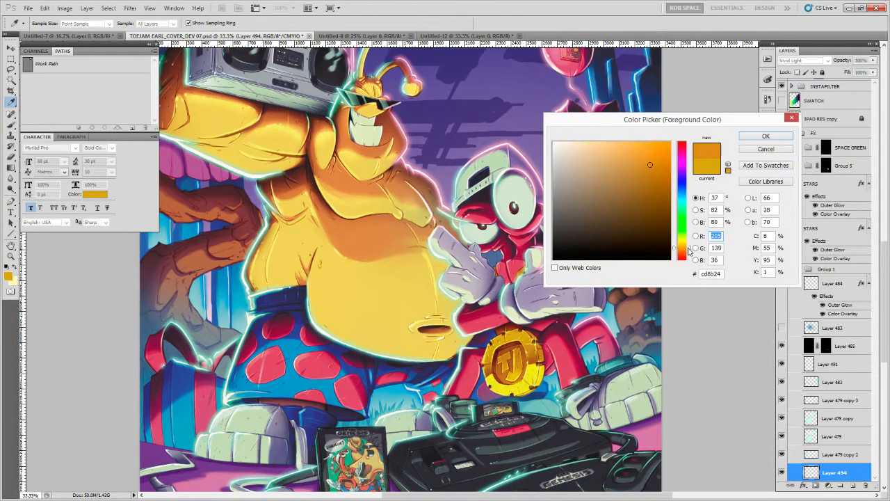
pyautogui.click(751, 138)
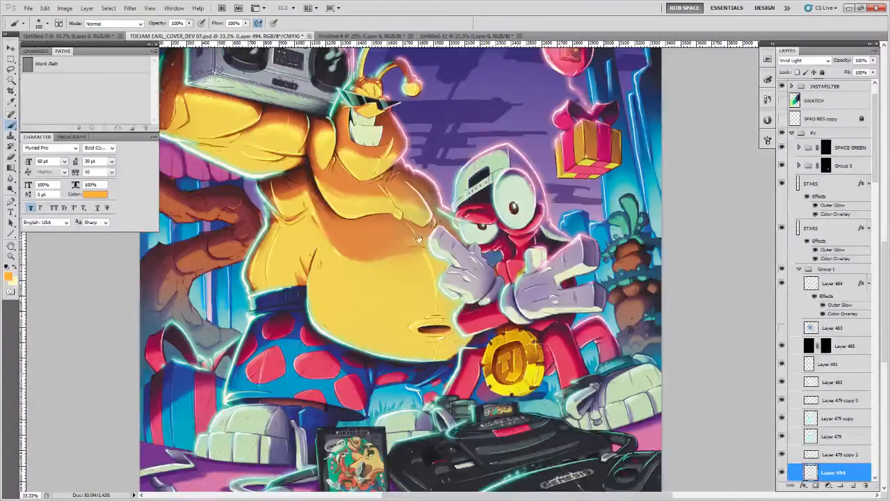
# Enlarge the AirSoft brush to 200 px and change the foreground colour to a lighter yellow-orange
pyautogui.scroll(5, 479, 282)
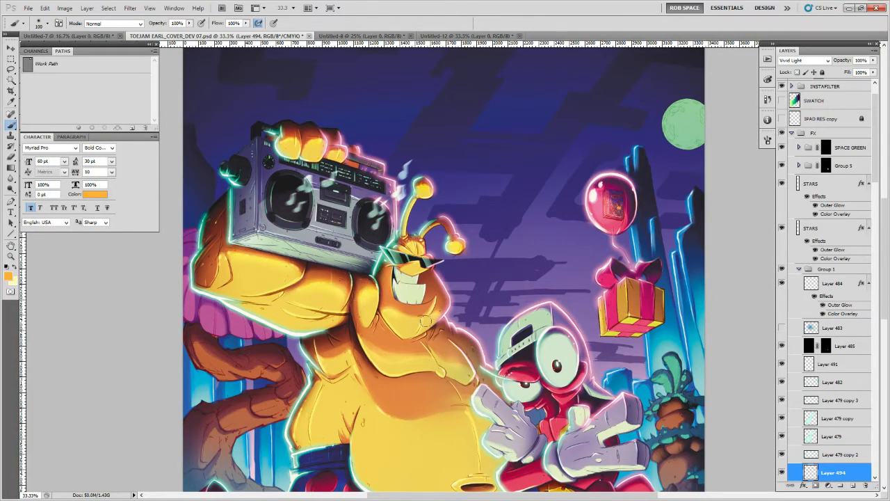
pyautogui.moveTo(427, 321); pyautogui.dragTo(419, 285)
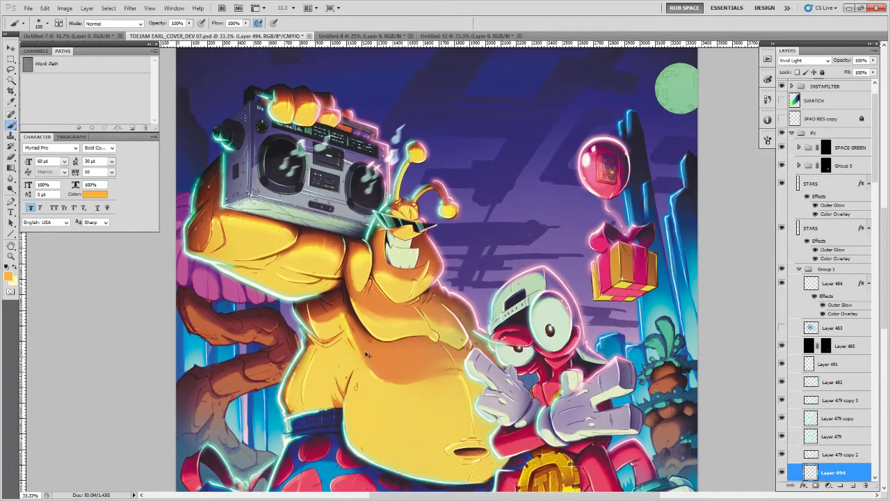
pyautogui.press(']')
pyautogui.press(']')
pyautogui.click(9, 276)
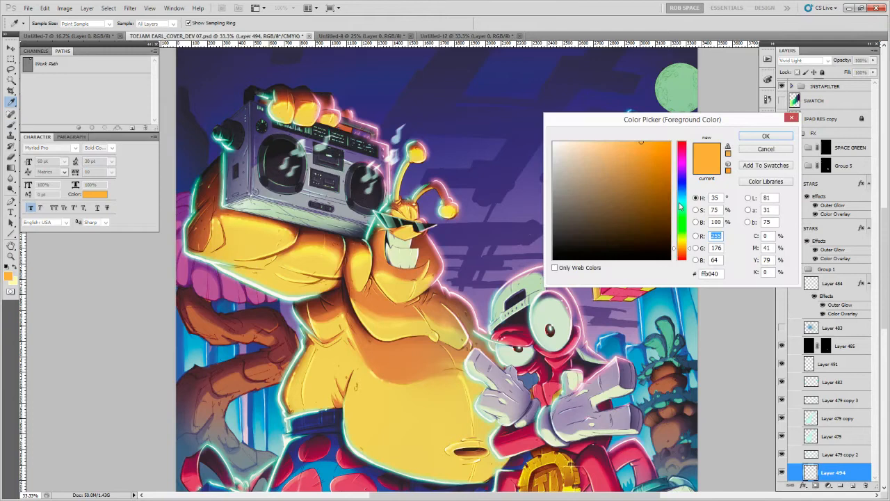
pyautogui.click(681, 247)
pyautogui.click(614, 143)
pyautogui.click(754, 138)
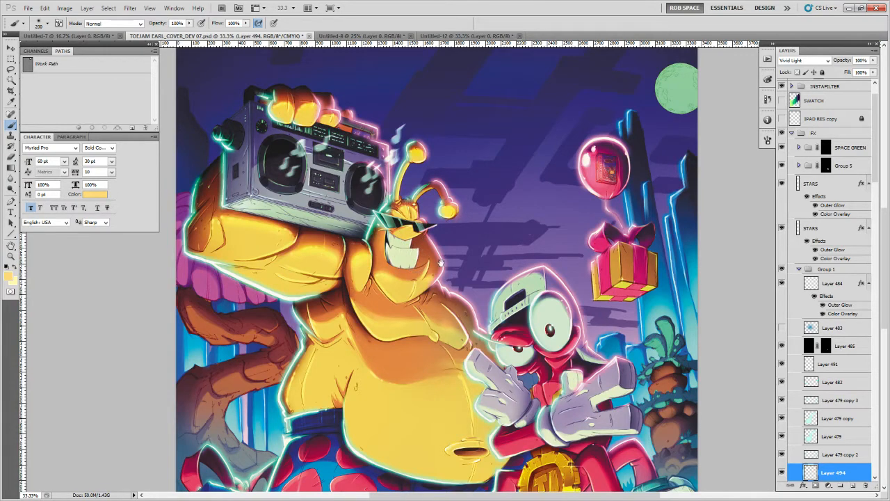
# Sample a pale yellow from the artwork, then replace it with the green of the small moon as painting colour
pyautogui.moveTo(421, 265); pyautogui.dragTo(411, 293)
pyautogui.keyDown('alt'); pyautogui.click(437, 295); pyautogui.keyUp('alt')
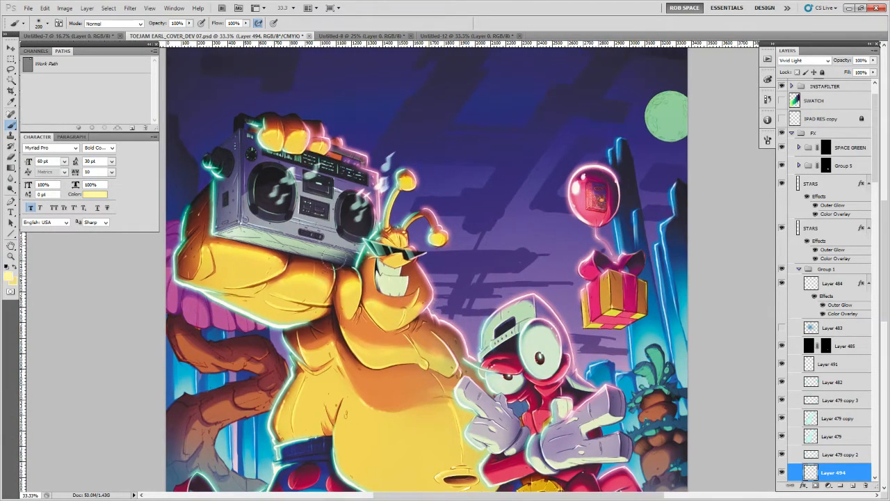
pyautogui.keyDown('alt'); pyautogui.click(670, 115); pyautogui.keyUp('alt')
pyautogui.moveTo(195, 222); pyautogui.dragTo(208, 263)
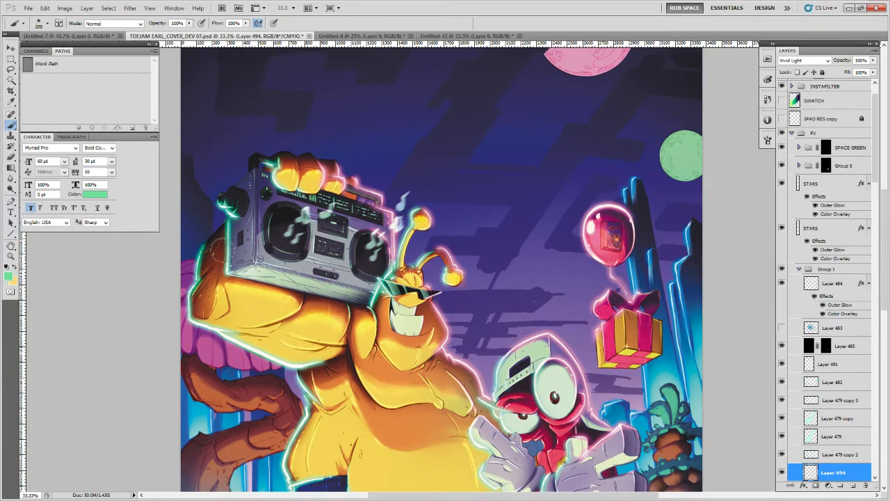
# Add a new layer and airbrush a soft green glow along Earl's raised arm, side and waistband
pyautogui.click(853, 484)
pyautogui.moveTo(221, 228)
pyautogui.mouseDown()
pyautogui.moveTo(207, 280)
pyautogui.moveTo(222, 226)
pyautogui.mouseUp()
pyautogui.hotkey('ctrl', 'z')
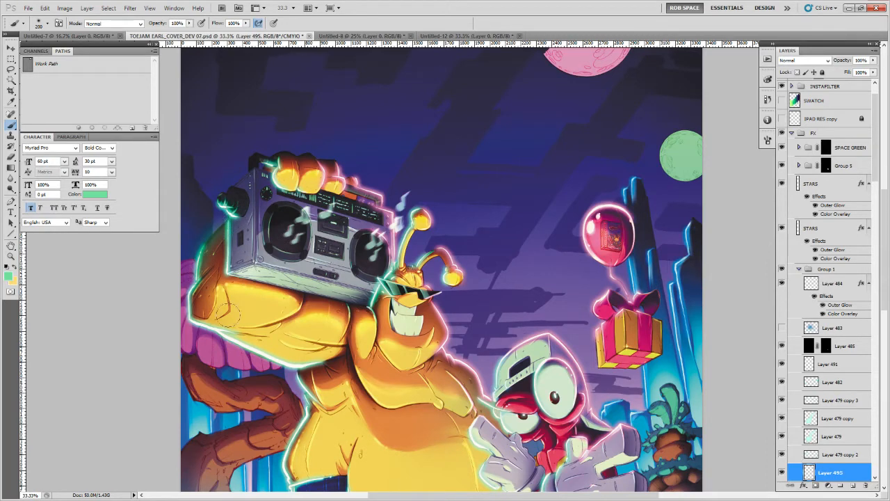
pyautogui.moveTo(405, 300); pyautogui.dragTo(394, 275)
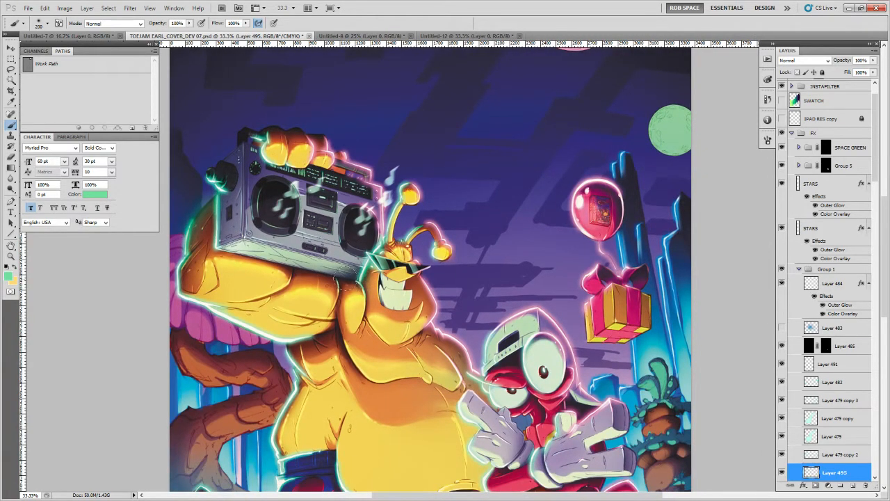
pyautogui.moveTo(478, 307); pyautogui.dragTo(484, 211)
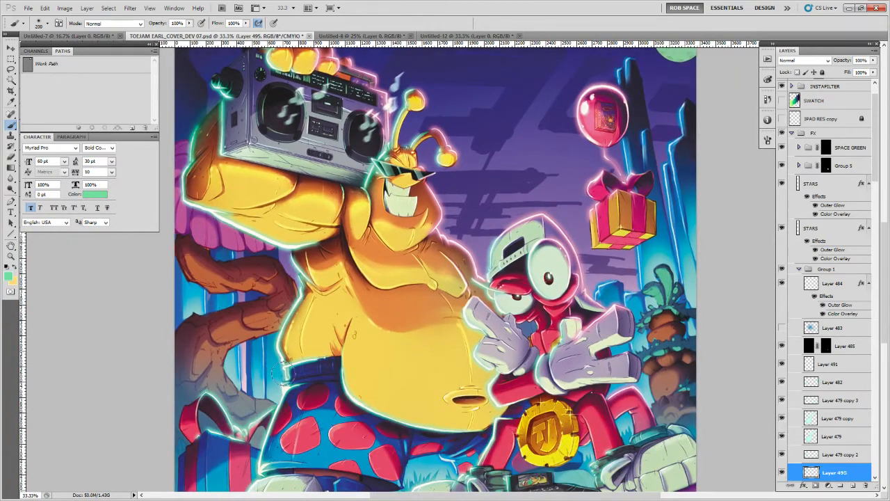
pyautogui.moveTo(285, 381); pyautogui.dragTo(285, 362)
pyautogui.moveTo(301, 327); pyautogui.dragTo(301, 325)
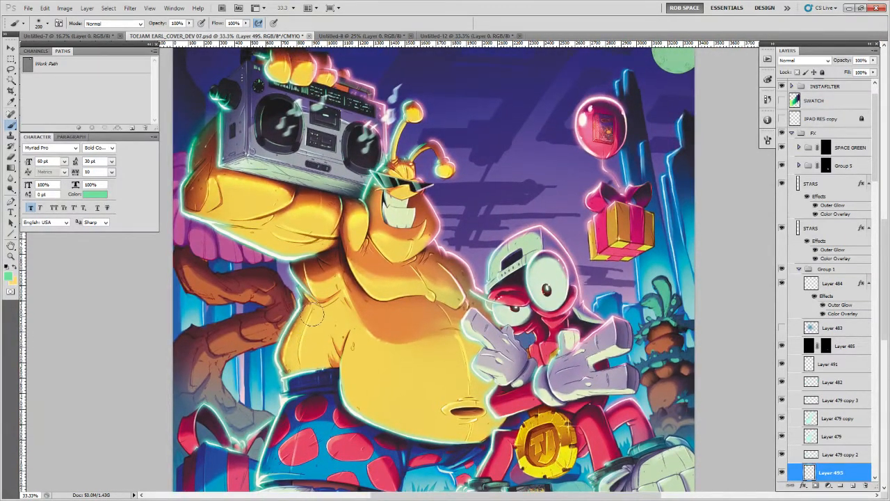
pyautogui.moveTo(291, 265); pyautogui.dragTo(299, 288)
# Airbrush the soft green glow near the wrapped gift, Earl's shoe and the Genesis console
pyautogui.moveTo(461, 354)
pyautogui.mouseDown()
pyautogui.moveTo(429, 345)
pyautogui.moveTo(404, 353)
pyautogui.moveTo(489, 249)
pyautogui.mouseUp()
pyautogui.moveTo(269, 306); pyautogui.dragTo(242, 371)
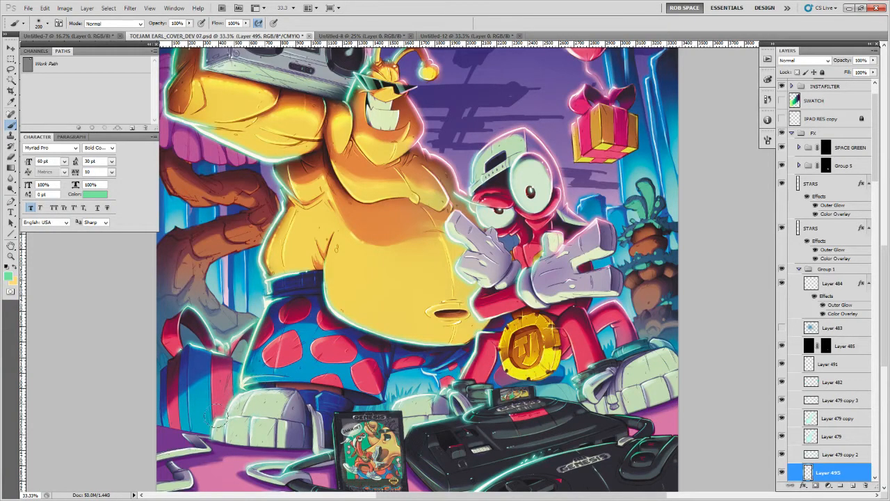
pyautogui.moveTo(306, 417); pyautogui.dragTo(353, 360)
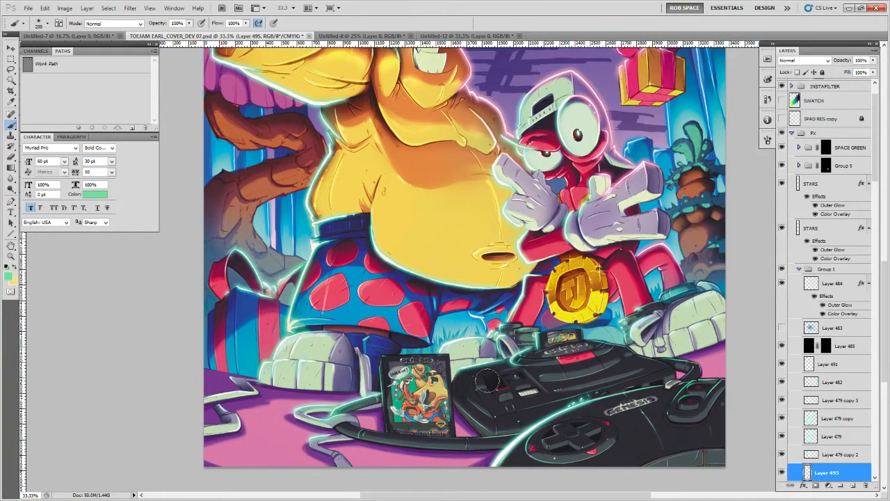
pyautogui.moveTo(591, 383)
pyautogui.mouseDown()
pyautogui.moveTo(556, 370)
pyautogui.moveTo(521, 373)
pyautogui.mouseUp()
pyautogui.moveTo(474, 414)
pyautogui.mouseDown()
pyautogui.moveTo(412, 470)
pyautogui.moveTo(462, 418)
pyautogui.mouseUp()
pyautogui.hotkey('ctrl', 'z')
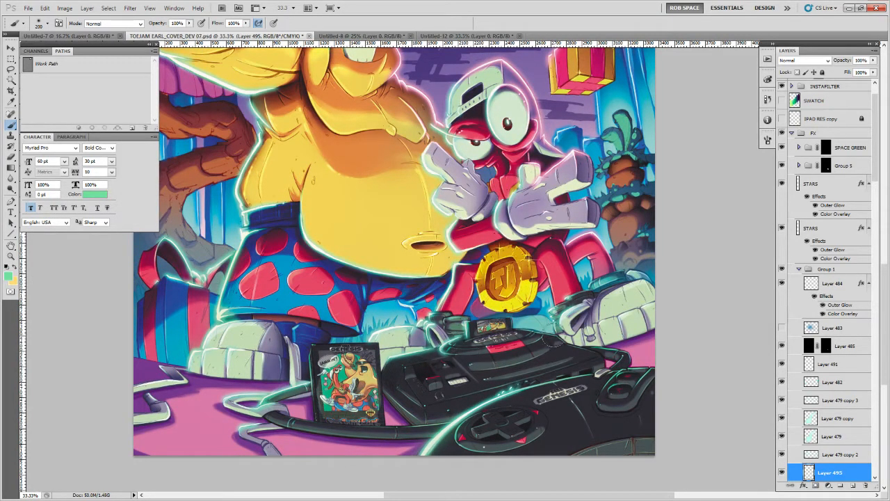
pyautogui.moveTo(473, 329); pyautogui.dragTo(449, 349)
# Sample pinks around the glove and gift bow, then airbrush a soft pink glow on the bow and the balloon
pyautogui.moveTo(542, 353); pyautogui.dragTo(466, 381)
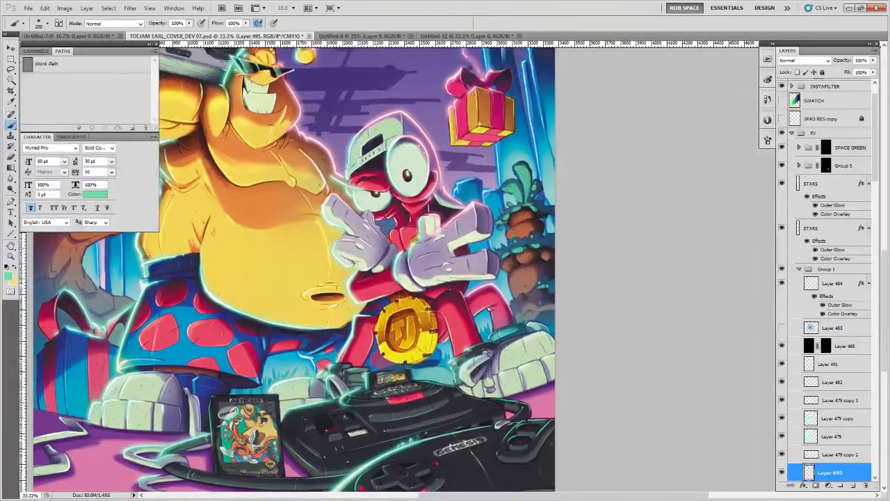
pyautogui.moveTo(544, 316); pyautogui.dragTo(519, 373)
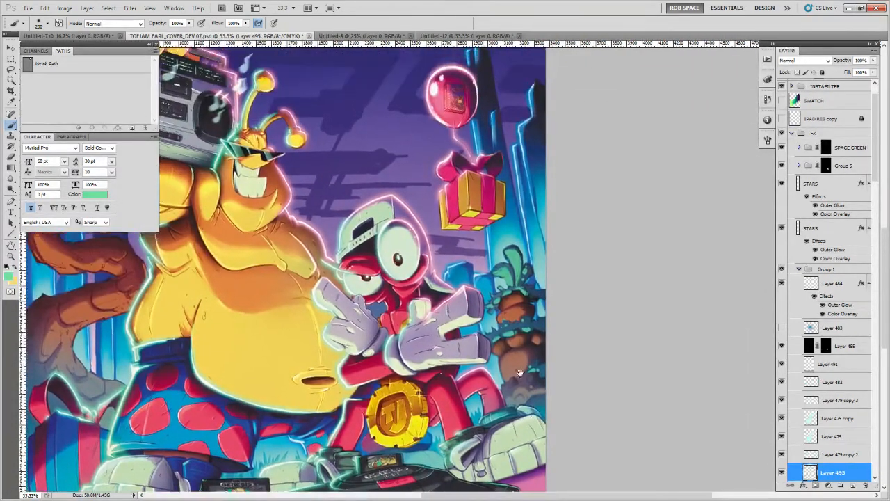
pyautogui.keyDown('alt'); pyautogui.click(452, 291); pyautogui.keyUp('alt')
pyautogui.moveTo(466, 281)
pyautogui.mouseDown()
pyautogui.moveTo(434, 313)
pyautogui.moveTo(435, 353)
pyautogui.mouseUp()
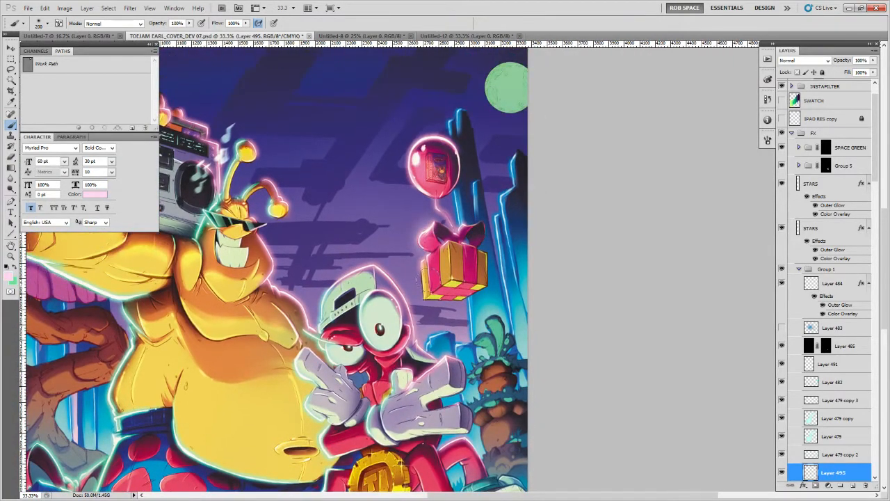
pyautogui.keyDown('alt'); pyautogui.click(433, 231); pyautogui.keyUp('alt')
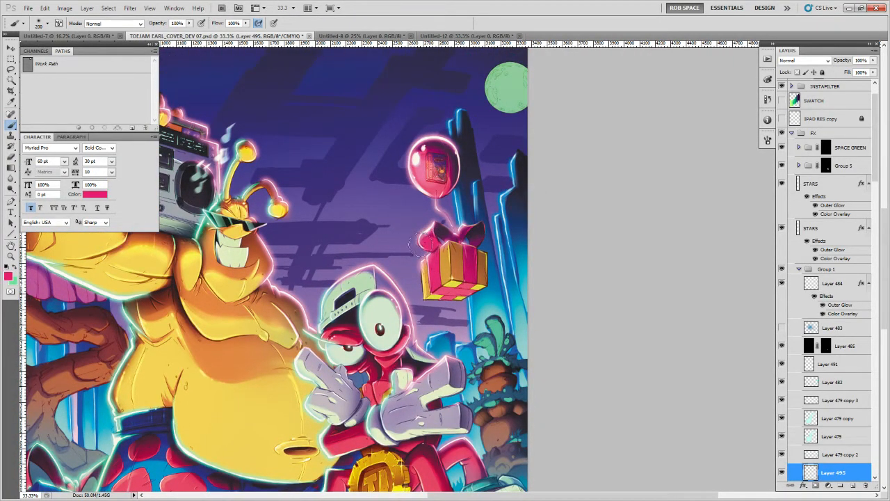
pyautogui.keyDown('alt'); pyautogui.click(426, 229); pyautogui.keyUp('alt')
pyautogui.moveTo(423, 243); pyautogui.dragTo(448, 206)
pyautogui.scroll(1, 417, 215)
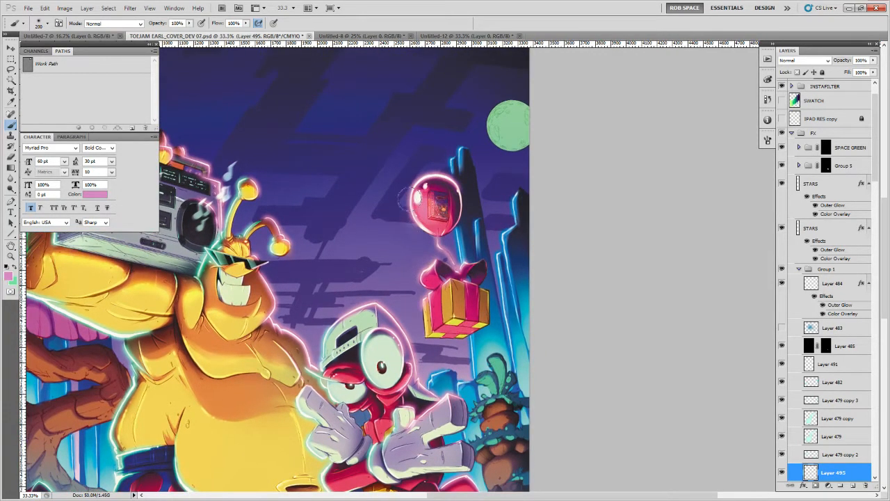
pyautogui.moveTo(410, 200)
pyautogui.mouseDown()
pyautogui.moveTo(452, 180)
pyautogui.moveTo(437, 169)
pyautogui.moveTo(408, 192)
pyautogui.moveTo(413, 225)
pyautogui.moveTo(444, 237)
pyautogui.mouseUp()
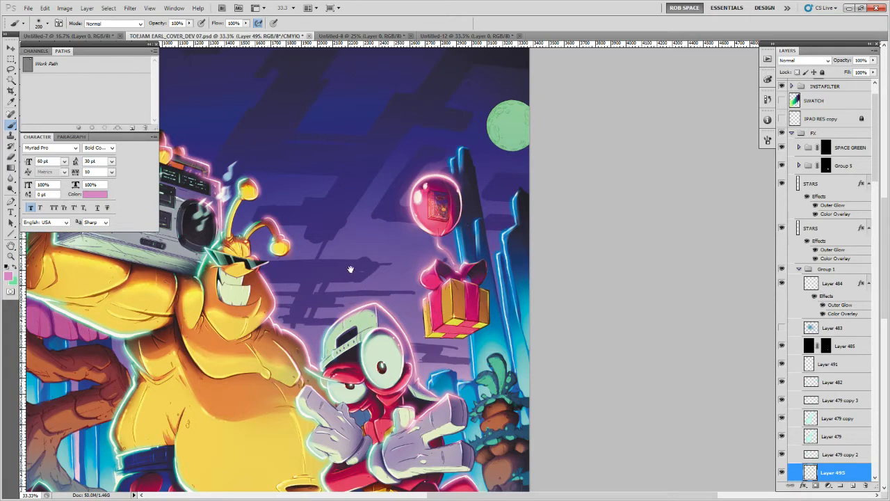
# Set the foreground colour to bright pink, #fa67ee, and airbrush a glow around Earl's antennae and shoulder
pyautogui.moveTo(350, 269); pyautogui.dragTo(391, 290)
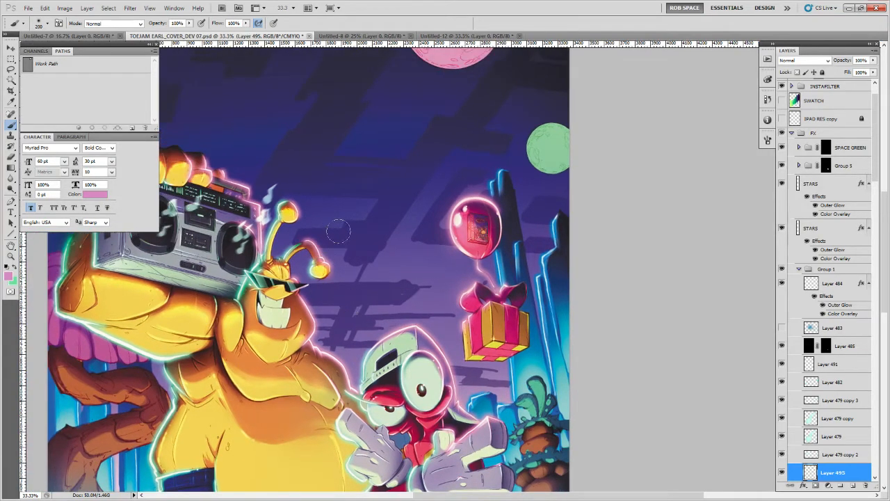
pyautogui.click(9, 276)
pyautogui.click(622, 143)
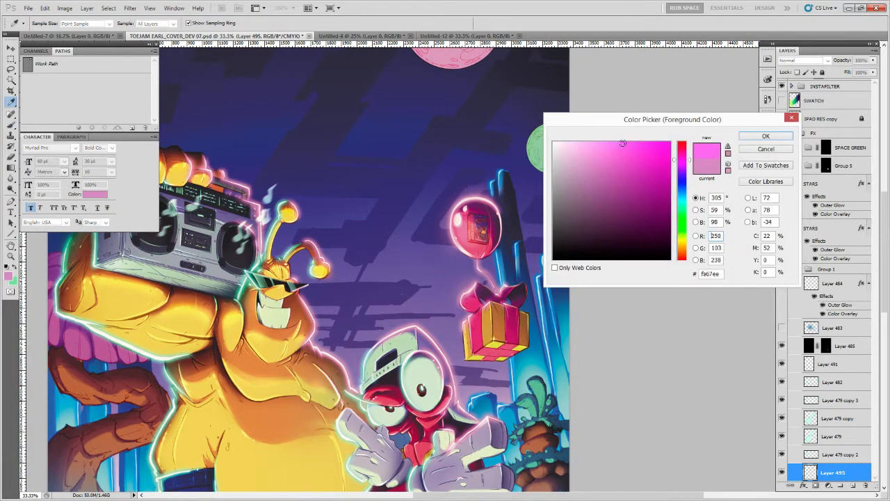
pyautogui.click(761, 136)
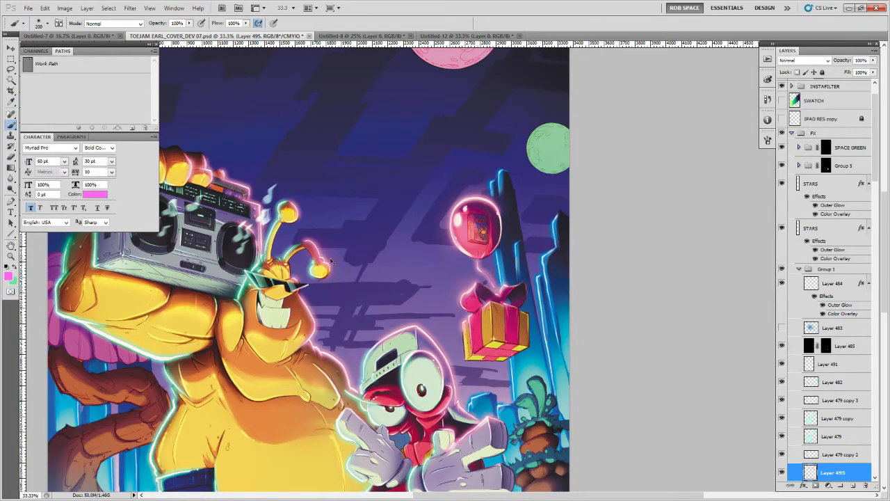
pyautogui.moveTo(287, 203); pyautogui.dragTo(306, 224)
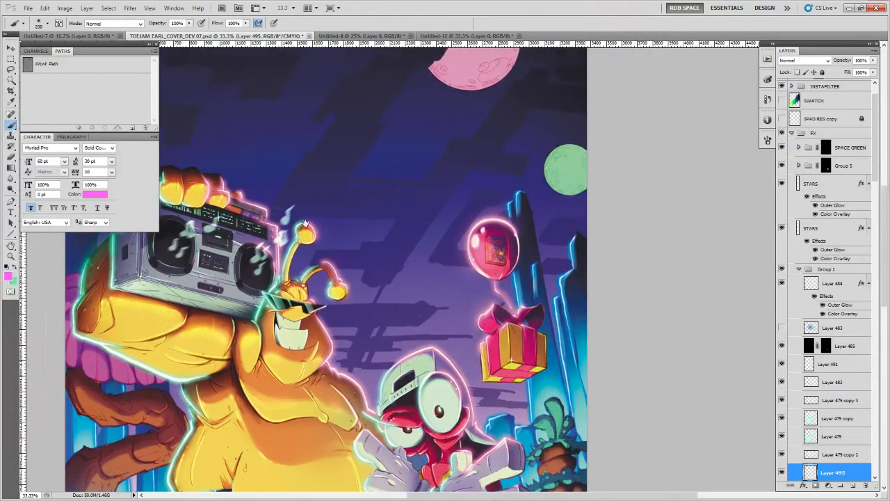
pyautogui.moveTo(314, 273); pyautogui.dragTo(324, 227)
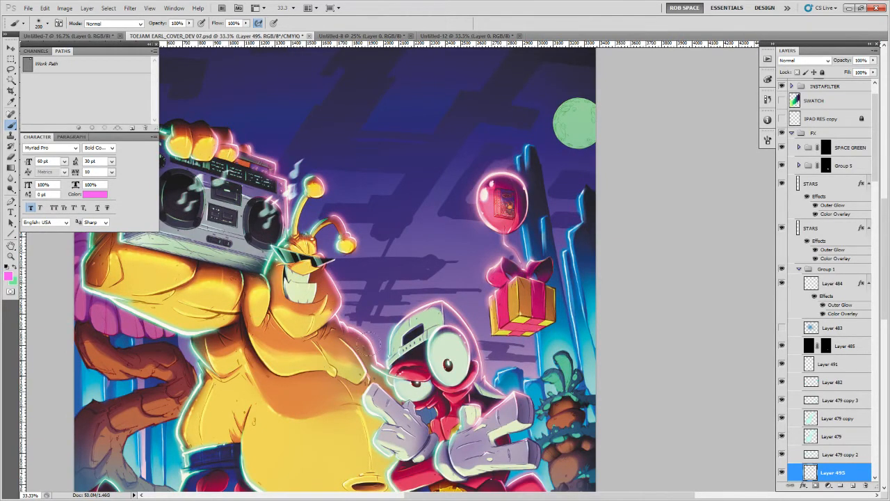
pyautogui.moveTo(372, 312); pyautogui.dragTo(377, 242)
# Swap back to the green painting colour and shift its hue to a light cyan
pyautogui.moveTo(500, 280); pyautogui.dragTo(439, 195)
pyautogui.moveTo(525, 281); pyautogui.dragTo(518, 246)
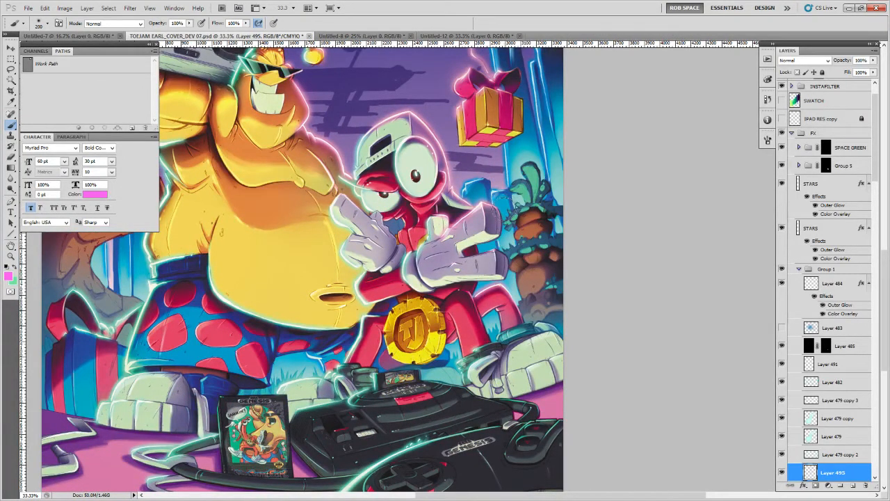
pyautogui.moveTo(509, 210); pyautogui.dragTo(466, 360)
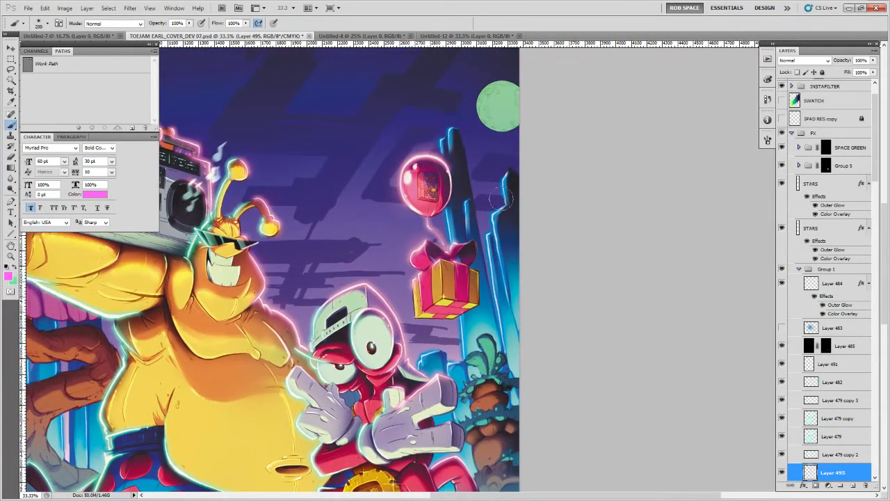
pyautogui.press('x')
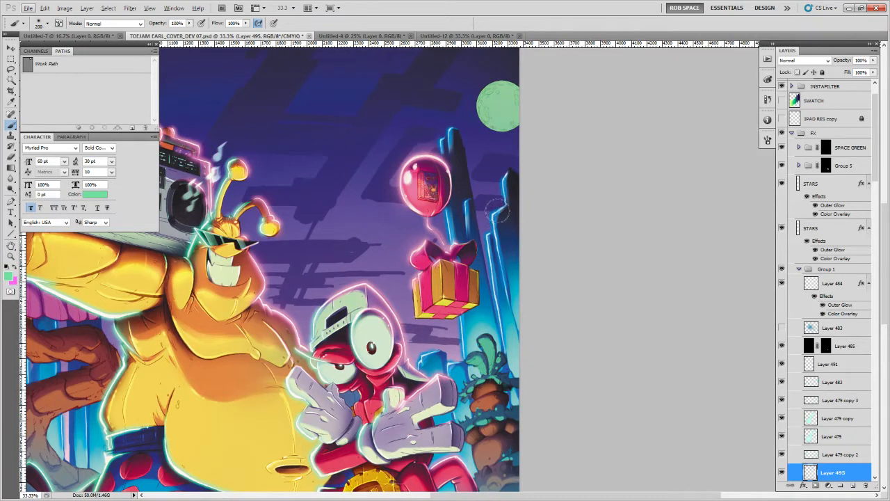
pyautogui.click(9, 277)
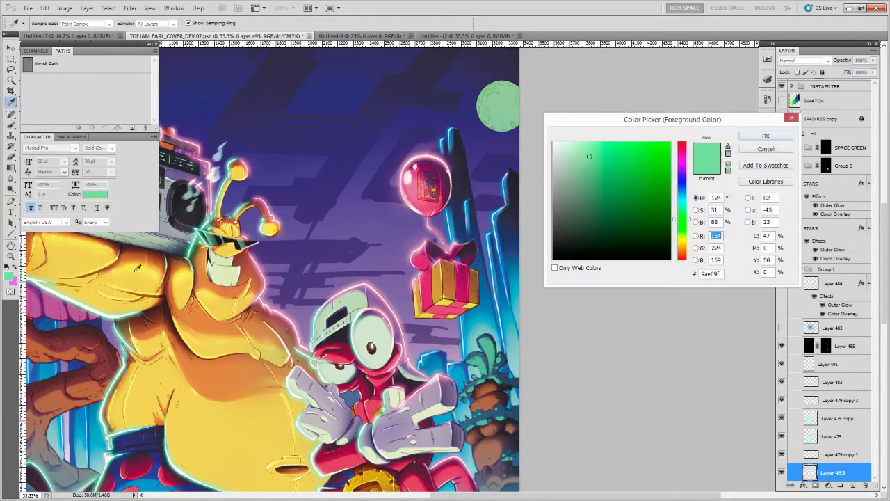
pyautogui.click(681, 202)
pyautogui.click(758, 136)
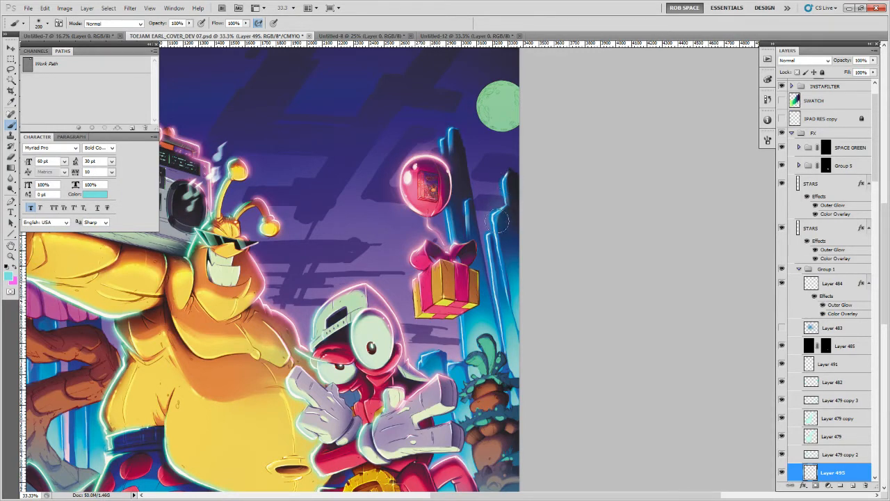
# Examine the soft glows across the whole cover at reduced magnification
pyautogui.press('z')
pyautogui.keyDown('alt'); pyautogui.click(414, 234); pyautogui.keyUp('alt')
pyautogui.keyDown('alt'); pyautogui.click(413, 235); pyautogui.keyUp('alt')
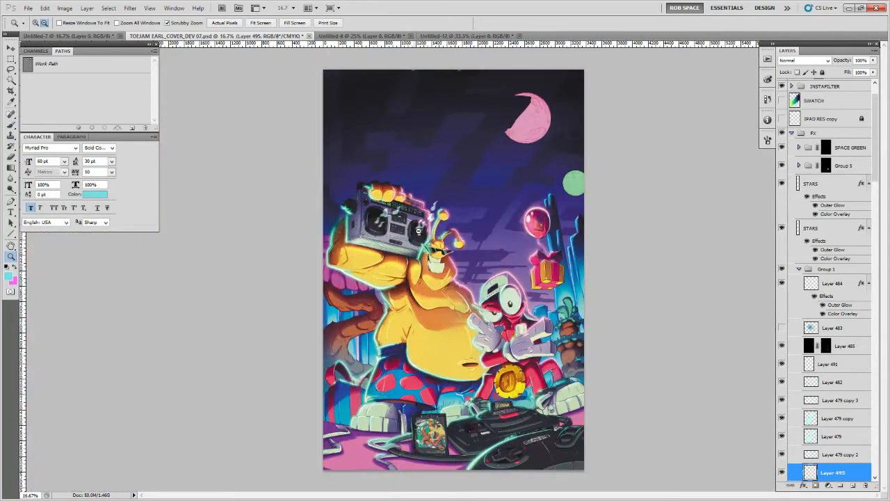
pyautogui.click(420, 229)
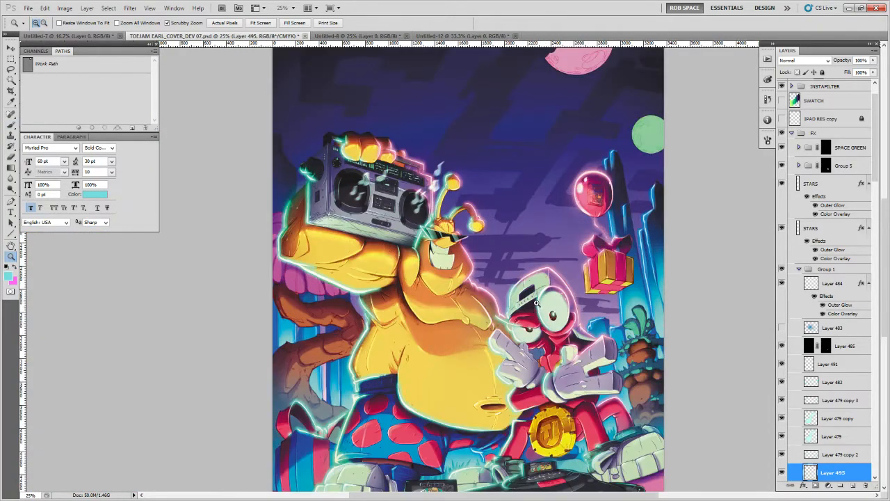
pyautogui.keyDown('alt'); pyautogui.click(535, 303); pyautogui.keyUp('alt')
pyautogui.click(519, 255)
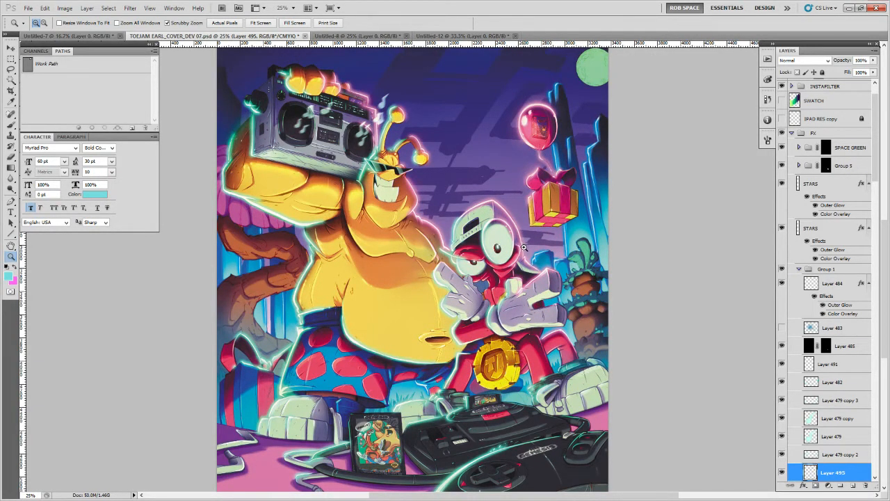
pyautogui.moveTo(524, 206)
pyautogui.mouseDown()
pyautogui.moveTo(536, 316)
pyautogui.moveTo(530, 222)
pyautogui.mouseUp()
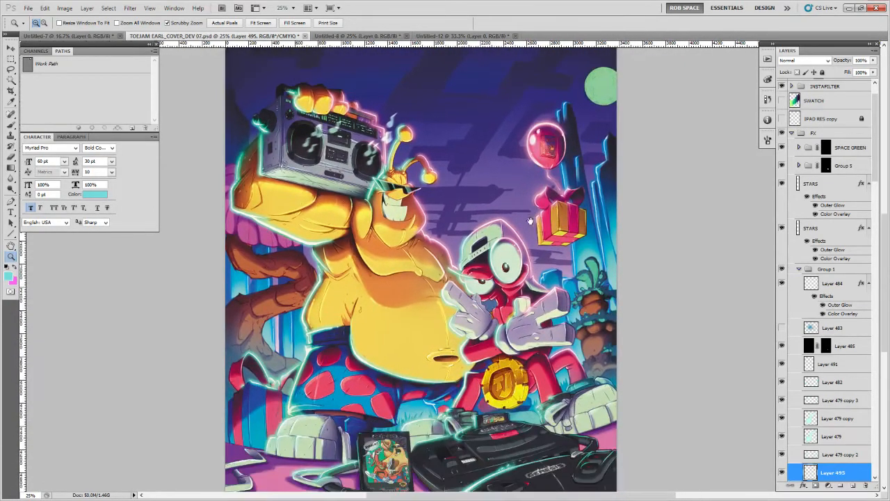
# Sample orange from Earl's body, add two layers above Layer 495 and set the upper one to Overlay
pyautogui.press('b')
pyautogui.keyDown('alt'); pyautogui.click(365, 222); pyautogui.keyUp('alt')
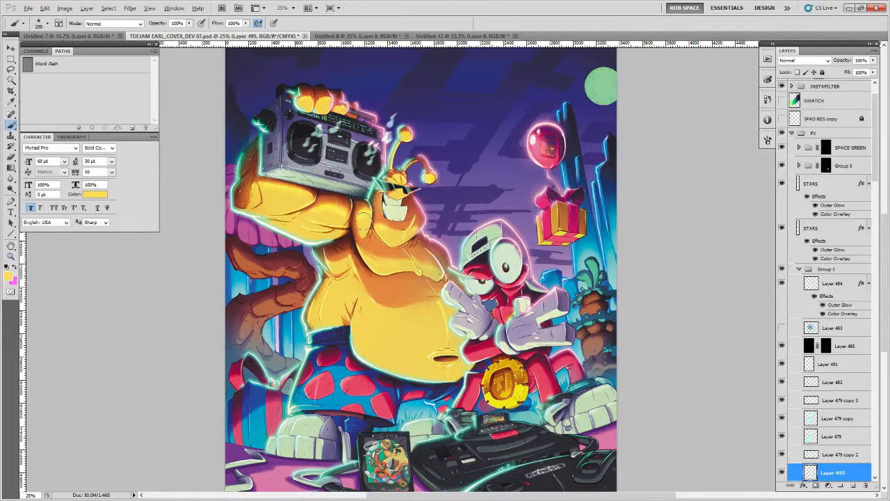
pyautogui.keyDown('alt'); pyautogui.click(353, 245); pyautogui.keyUp('alt')
pyautogui.moveTo(874, 183); pyautogui.dragTo(874, 201)
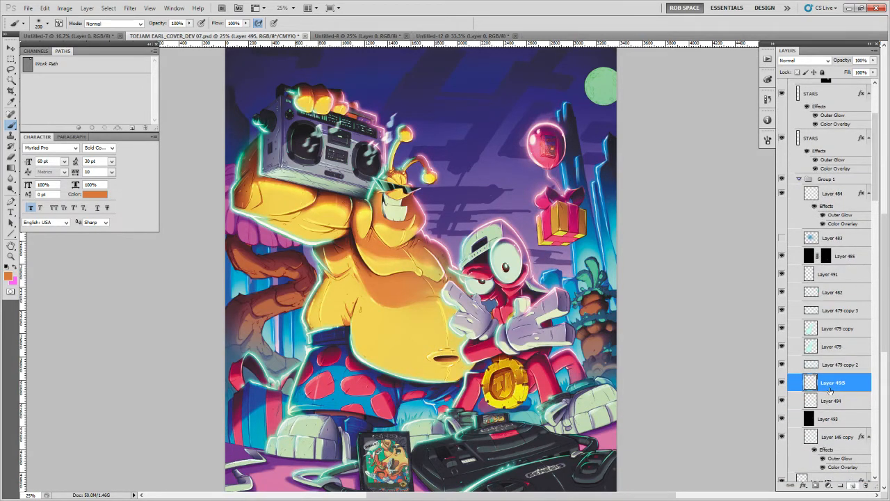
pyautogui.click(852, 485)
pyautogui.click(853, 485)
pyautogui.click(803, 60)
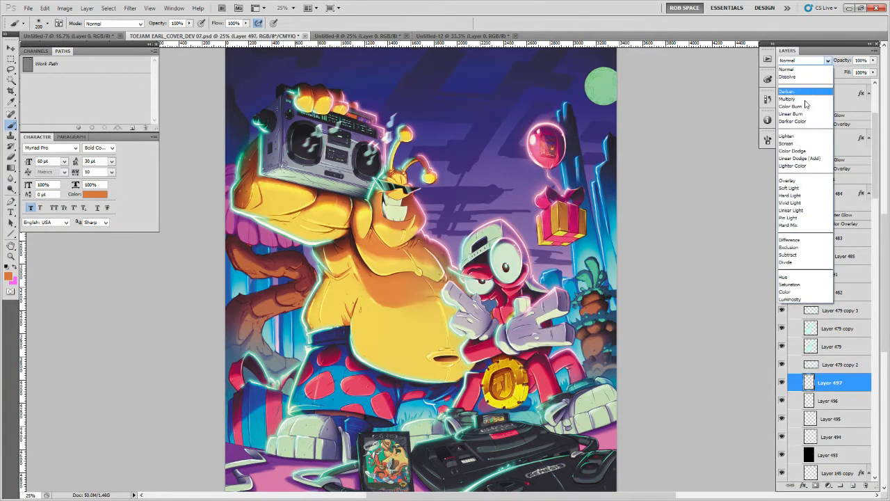
pyautogui.click(807, 172)
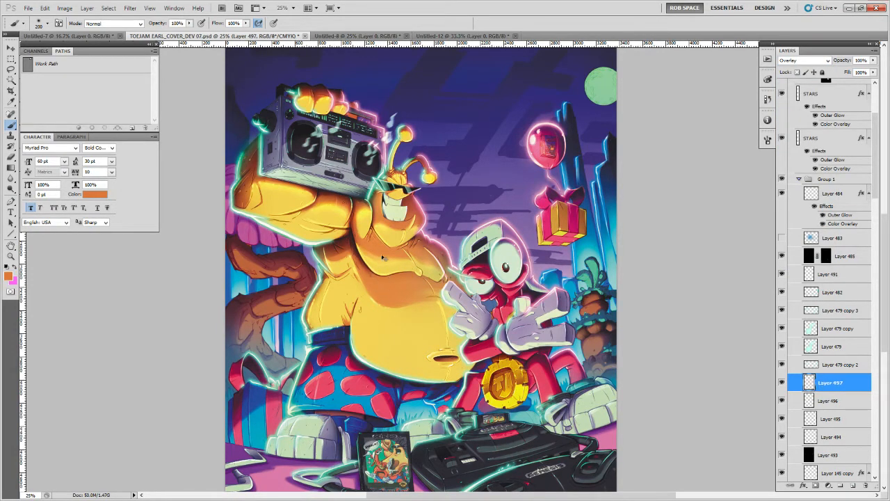
# Airbrush orange over Earl's chest on the Overlay layer, then sample the small moon's green and brush it beside his head
pyautogui.moveTo(384, 258)
pyautogui.mouseDown()
pyautogui.moveTo(378, 223)
pyautogui.moveTo(393, 238)
pyautogui.moveTo(403, 193)
pyautogui.moveTo(382, 224)
pyautogui.mouseUp()
pyautogui.keyDown('alt'); pyautogui.click(594, 76); pyautogui.keyUp('alt')
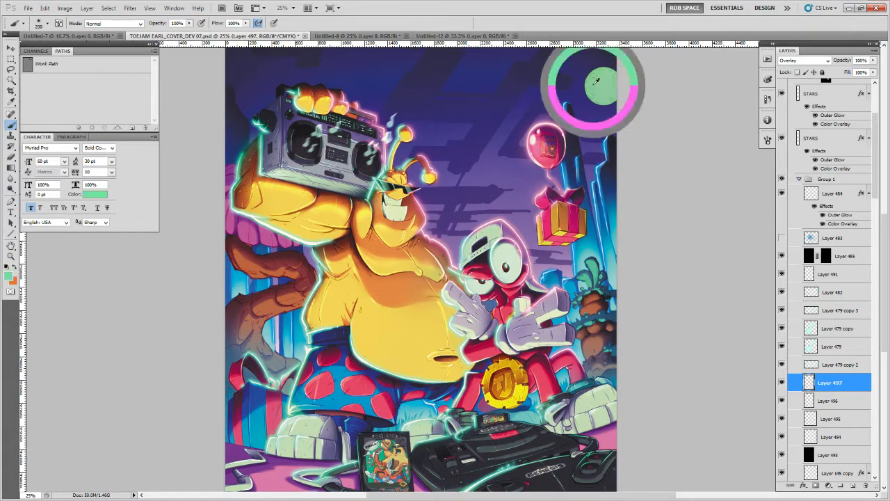
pyautogui.moveTo(372, 178); pyautogui.dragTo(379, 226)
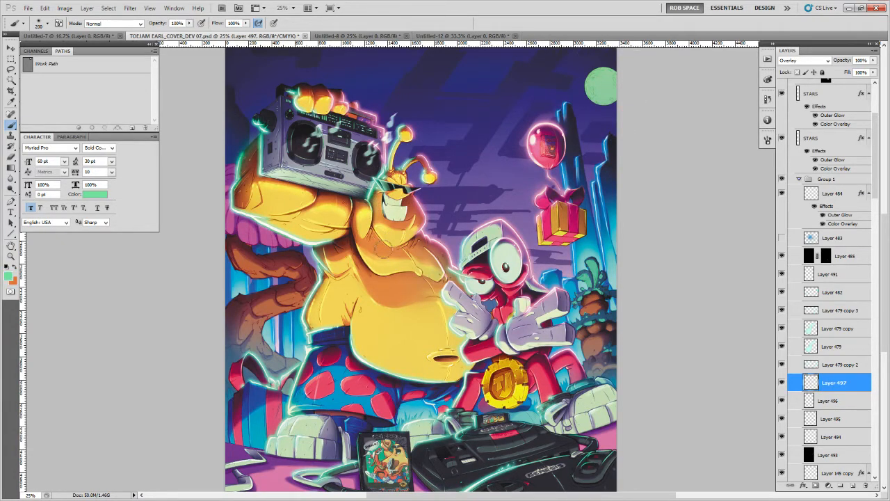
pyautogui.moveTo(450, 200); pyautogui.dragTo(402, 165)
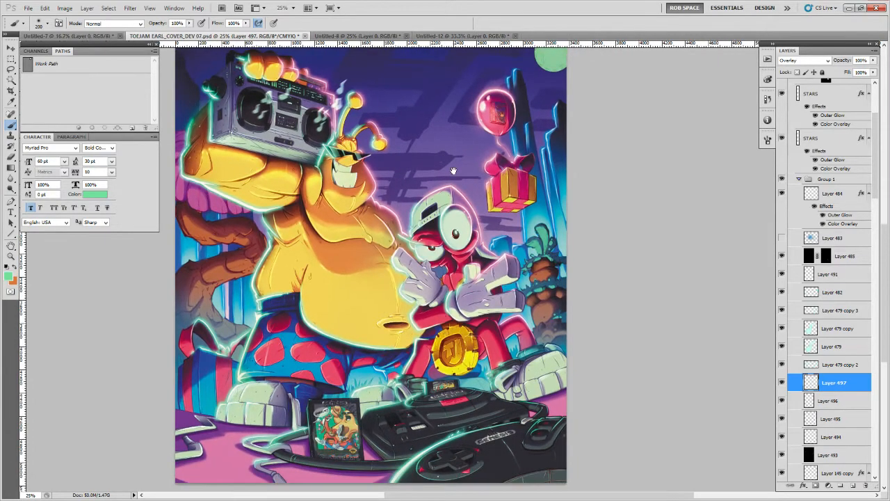
pyautogui.moveTo(547, 224); pyautogui.dragTo(543, 208)
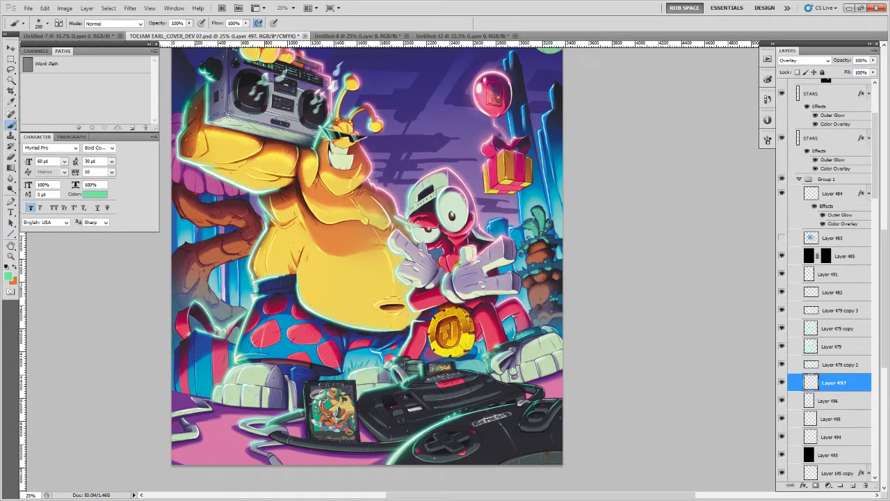
# Compare the cover with the Multiply layer Layer 485 hidden and shown, leaving it visible and selected
pyautogui.moveTo(534, 217); pyautogui.dragTo(543, 205)
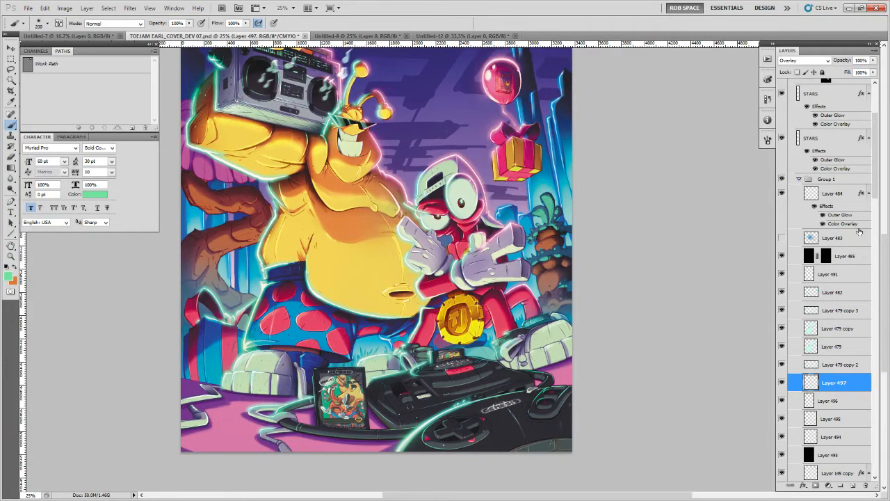
pyautogui.click(780, 257)
pyautogui.click(781, 257)
pyautogui.click(781, 256)
pyautogui.click(839, 257)
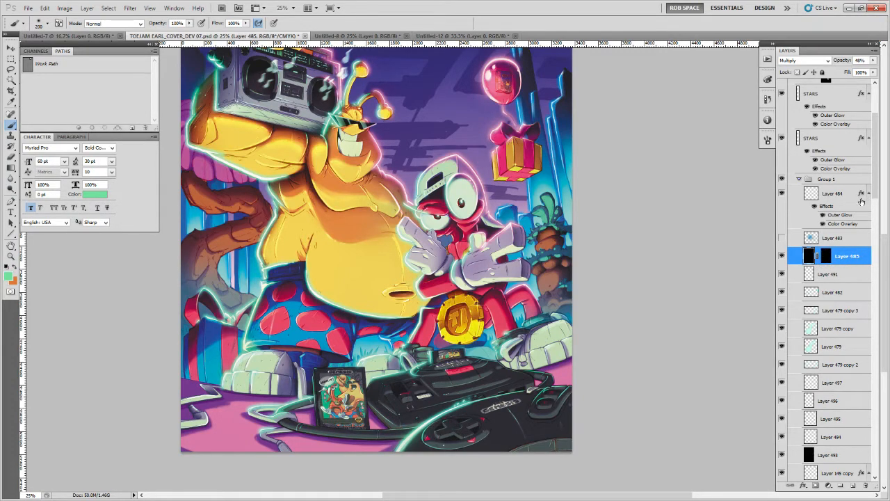
pyautogui.moveTo(878, 201)
pyautogui.mouseDown()
pyautogui.moveTo(877, 187)
pyautogui.moveTo(877, 209)
pyautogui.moveTo(879, 200)
pyautogui.mouseUp()
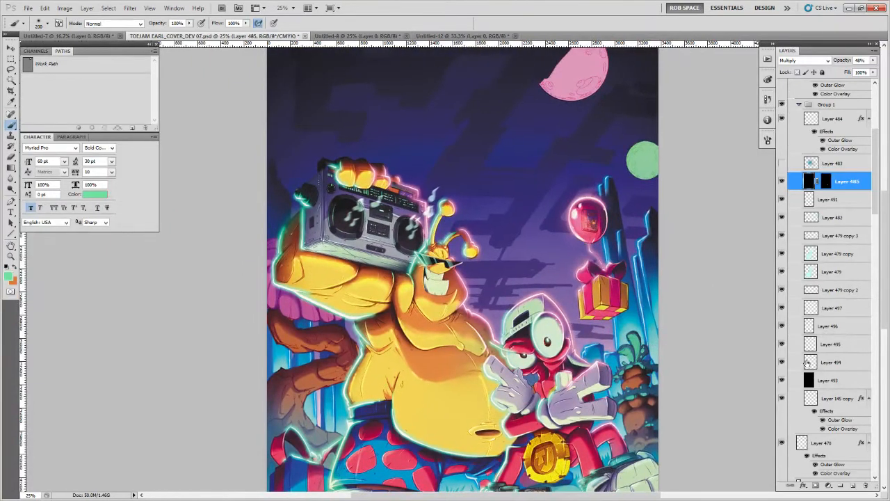
# Airbrush soft green light around the boombox and Earl's raised arm on Layer 496, enlarging the brush to 400 px
pyautogui.click(807, 362)
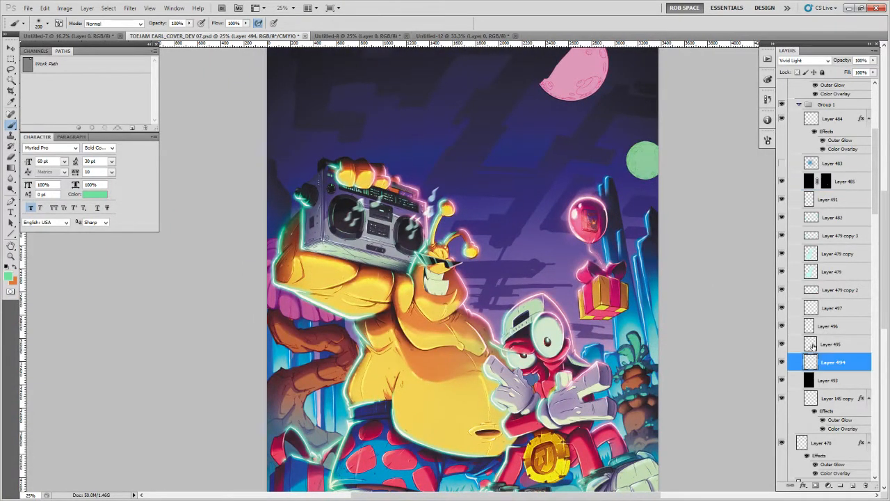
pyautogui.click(811, 345)
pyautogui.click(810, 325)
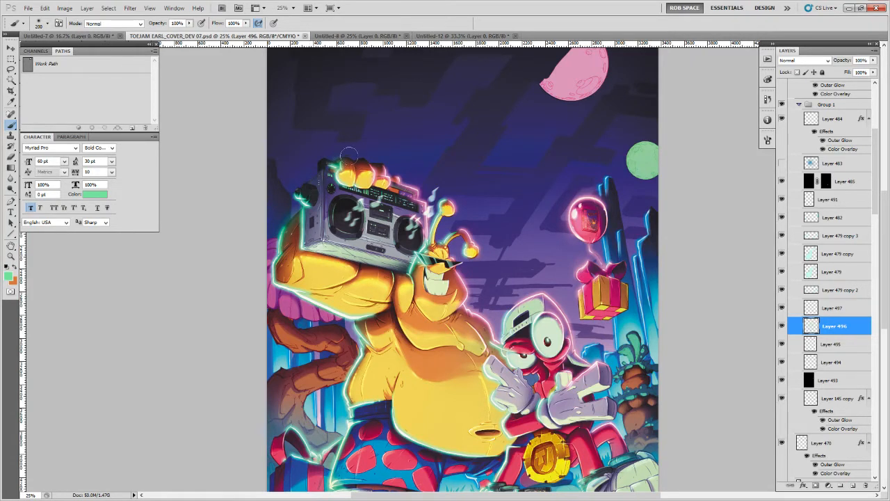
pyautogui.moveTo(303, 182)
pyautogui.mouseDown()
pyautogui.moveTo(327, 185)
pyautogui.moveTo(300, 188)
pyautogui.moveTo(332, 221)
pyautogui.moveTo(311, 187)
pyautogui.mouseUp()
pyautogui.press(']')
pyautogui.press(']')
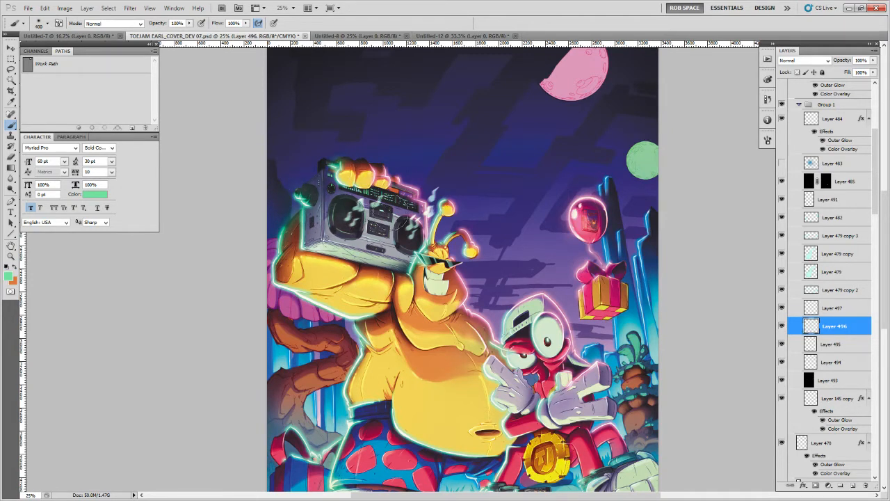
pyautogui.moveTo(403, 229); pyautogui.dragTo(397, 178)
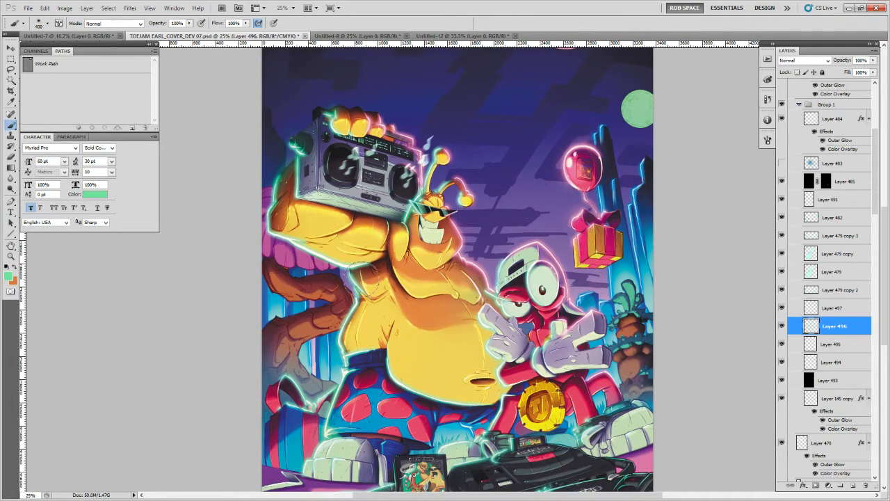
pyautogui.moveTo(349, 264); pyautogui.dragTo(322, 203)
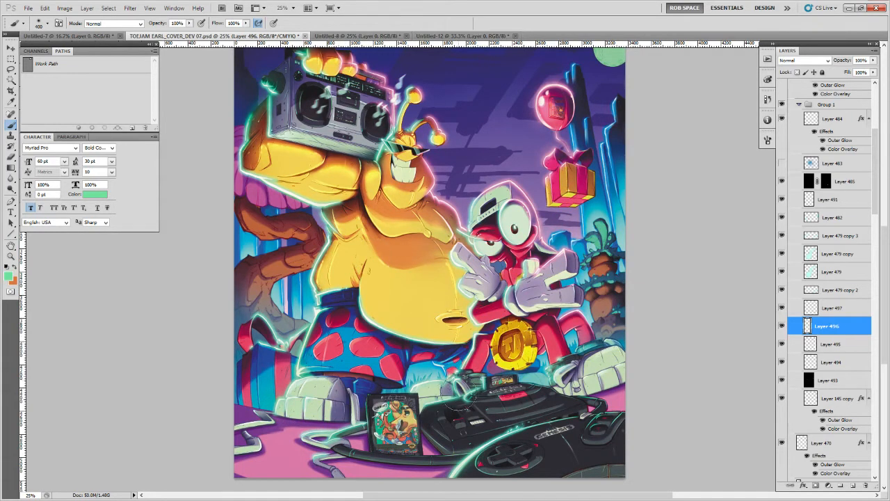
# Examine the glows across the whole cover, with the LOGO group shown and hidden
pyautogui.press('z')
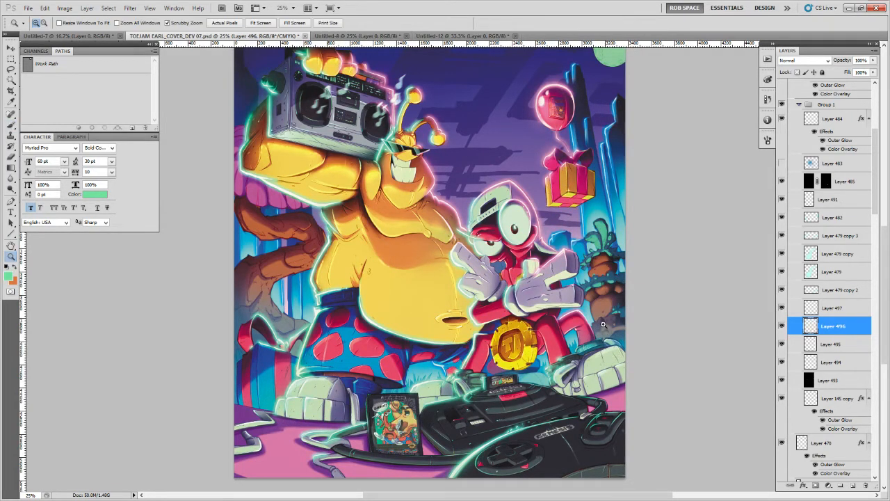
pyautogui.keyDown('alt'); pyautogui.click(603, 324); pyautogui.keyUp('alt')
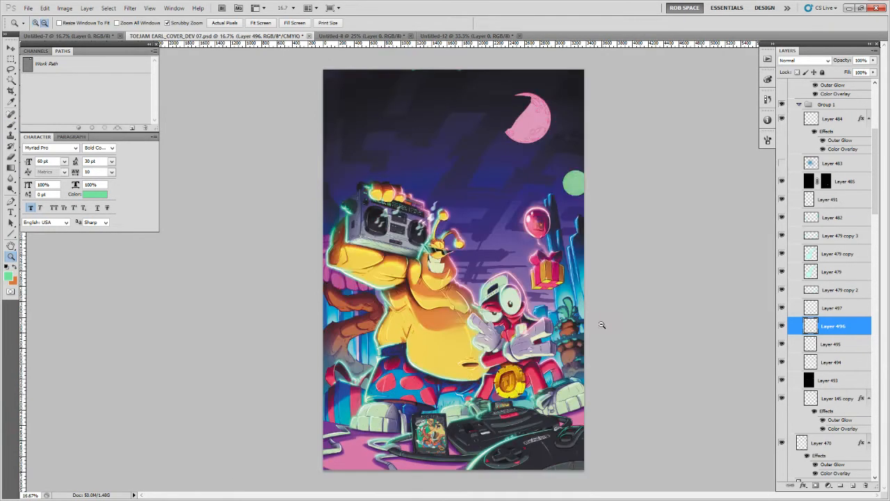
pyautogui.click(564, 338)
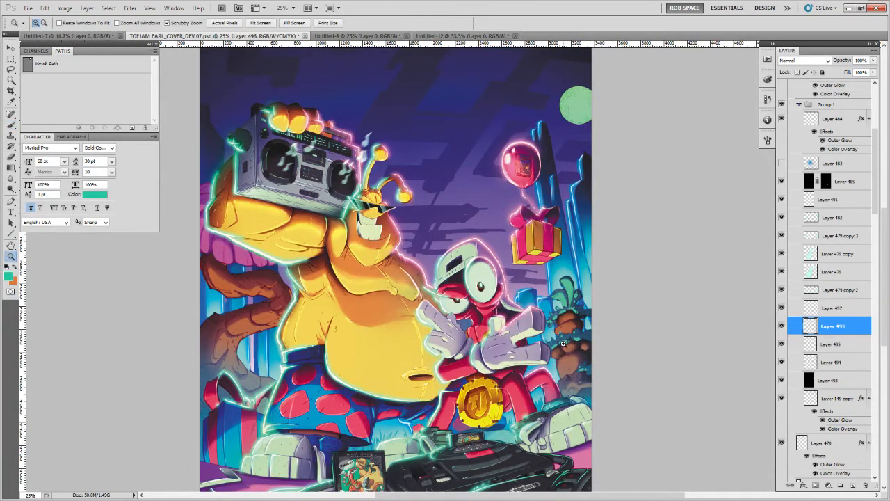
pyautogui.keyDown('alt'); pyautogui.click(563, 343); pyautogui.keyUp('alt')
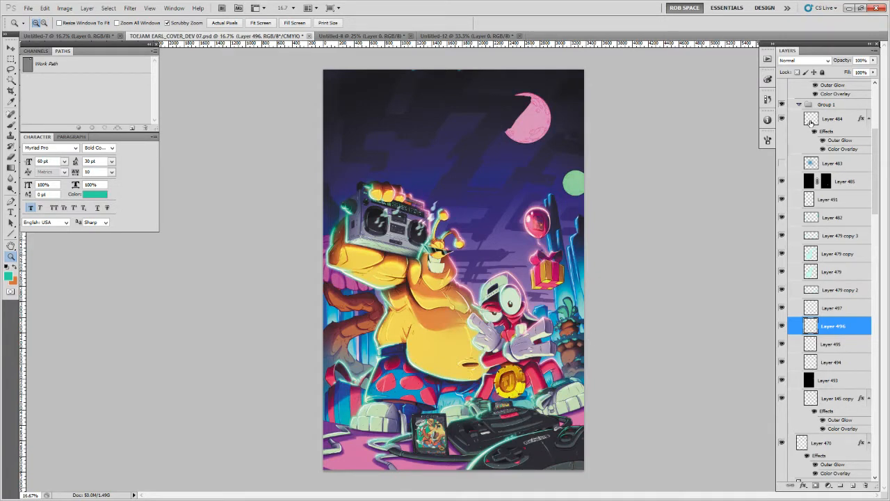
pyautogui.scroll(4, 810, 122)
pyautogui.scroll(2, 793, 143)
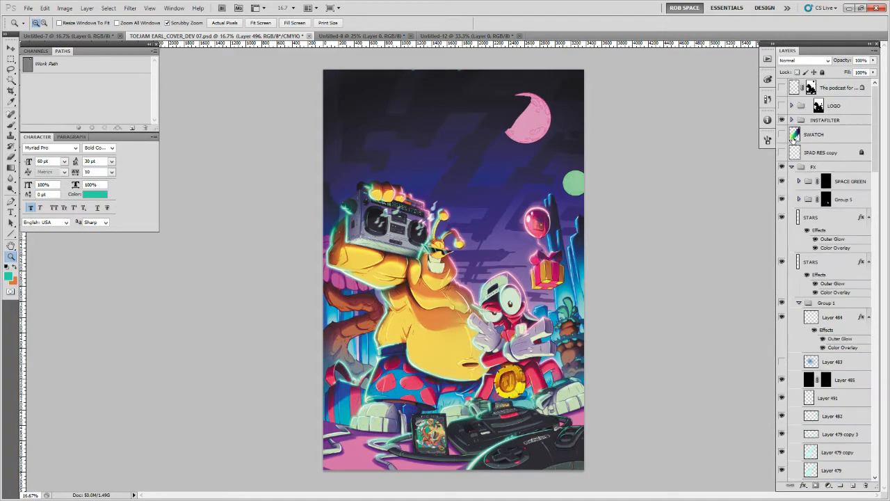
pyautogui.click(782, 104)
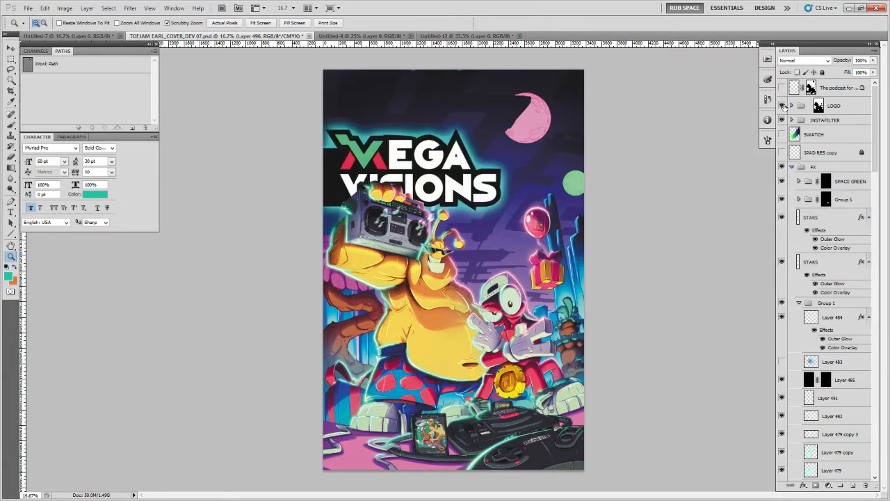
pyautogui.click(782, 105)
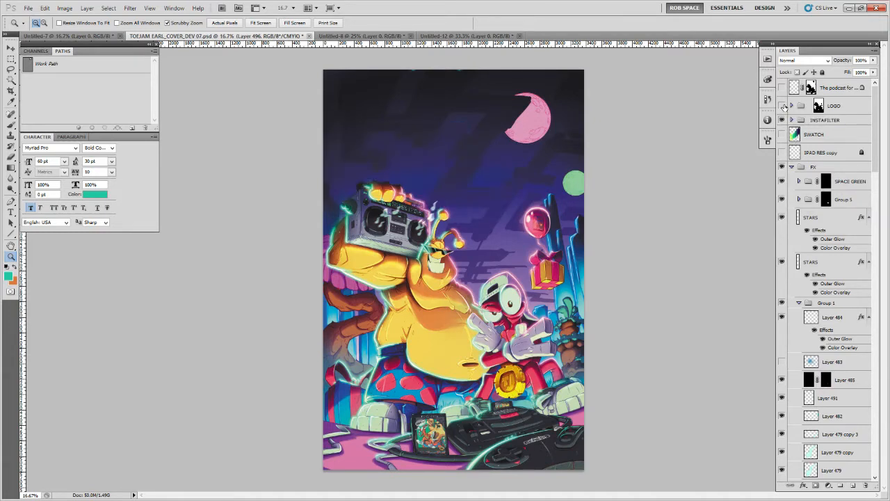
# Try moving the logo's Layer 437 out of the masked LOGO group to sit above it, and undo the move
pyautogui.click(782, 105)
pyautogui.click(791, 105)
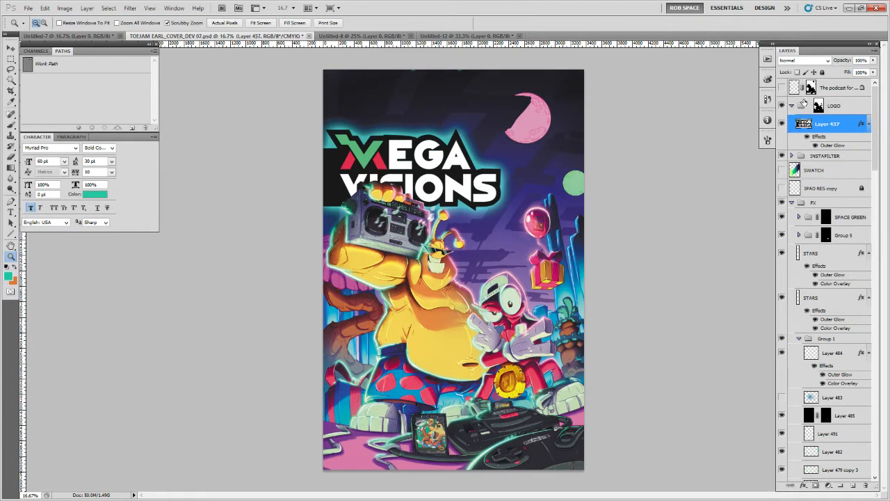
pyautogui.moveTo(798, 123); pyautogui.dragTo(800, 98)
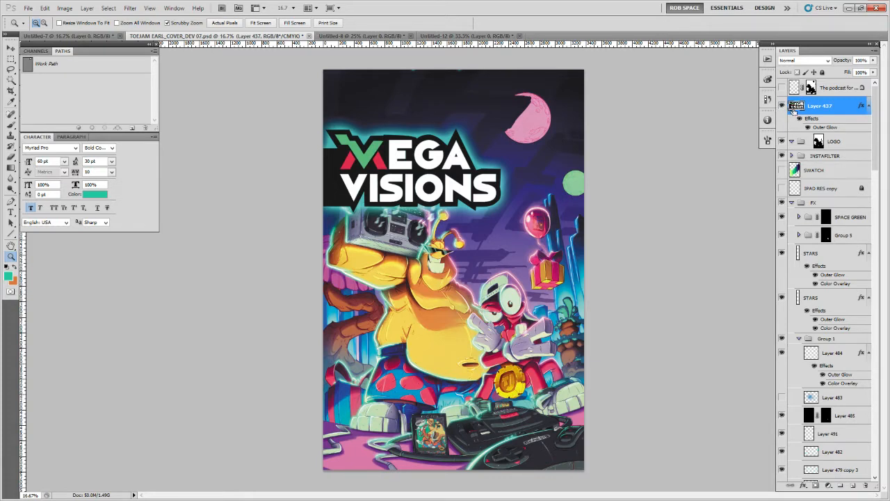
pyautogui.hotkey('ctrl', 'z')
# Show the IPAD RES copy guide layer, leave the LOGO group collapsed and hidden, and save the cover file
pyautogui.press('b')
pyautogui.click(781, 105)
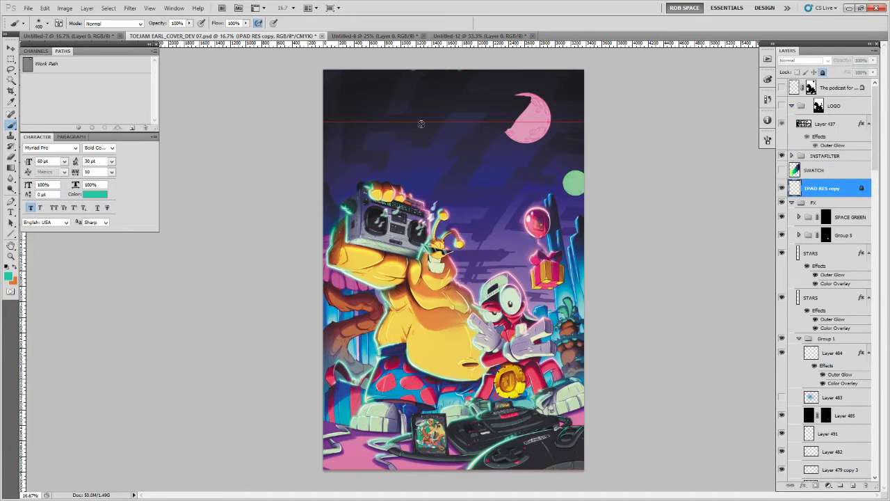
pyautogui.click(781, 105)
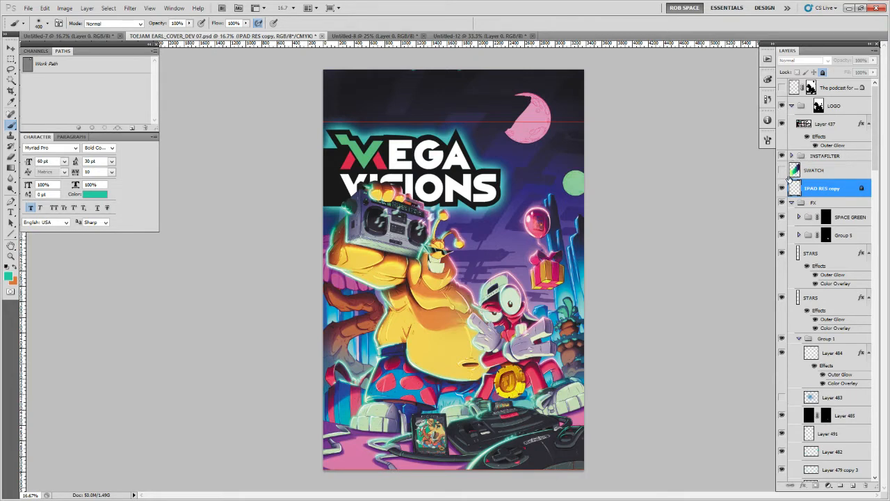
pyautogui.click(790, 105)
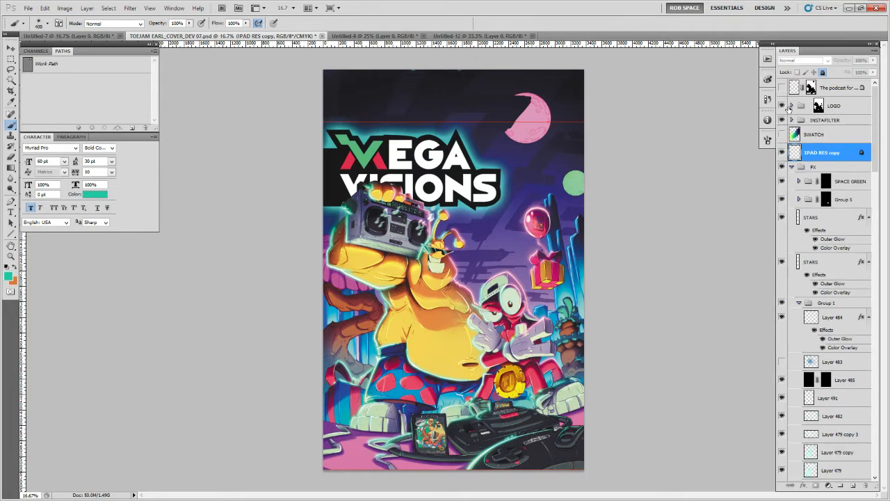
pyautogui.click(782, 106)
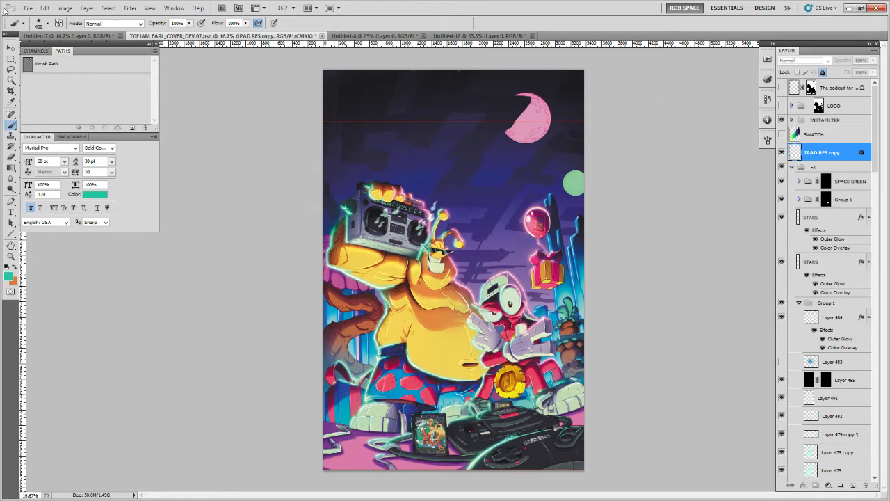
pyautogui.click(28, 8)
pyautogui.click(55, 140)
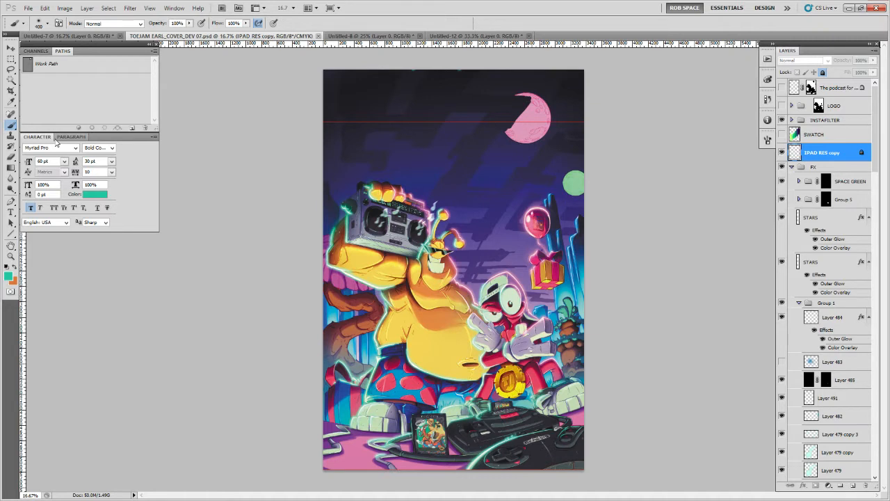
# Collapse Group 1 and compare the cover with Group 1 and the whole FX group switched off and on
pyautogui.click(798, 303)
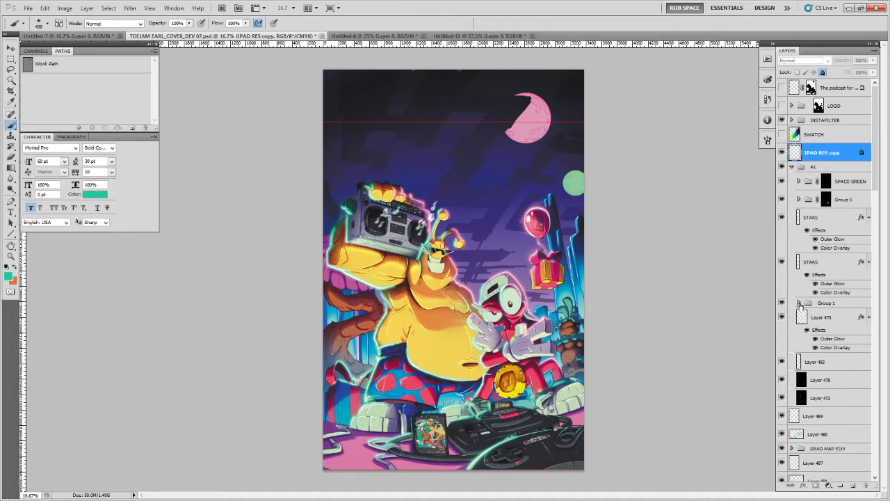
pyautogui.click(781, 303)
pyautogui.click(782, 303)
pyautogui.click(781, 168)
pyautogui.click(780, 168)
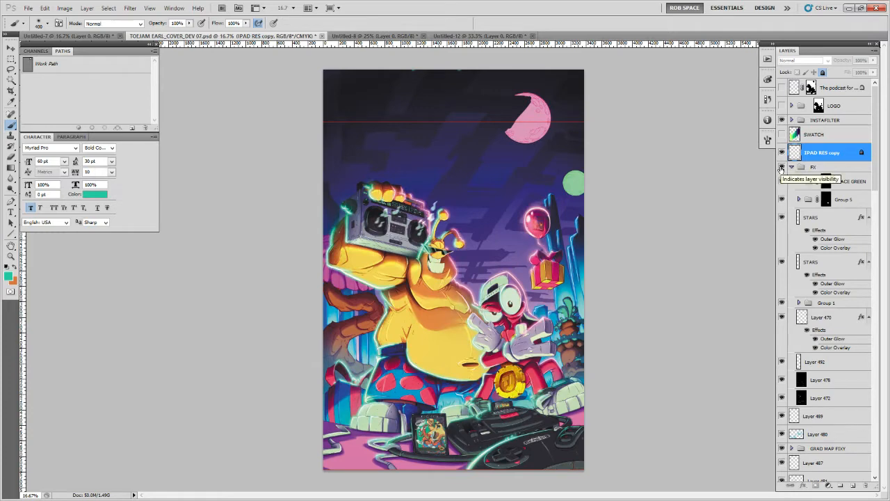
pyautogui.click(780, 168)
pyautogui.click(781, 168)
pyautogui.click(781, 168)
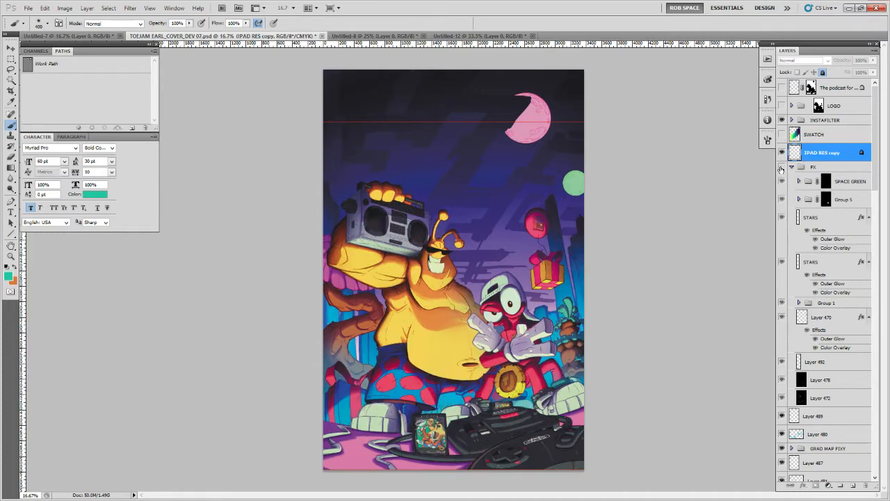
pyautogui.click(781, 168)
pyautogui.click(781, 169)
pyautogui.click(780, 168)
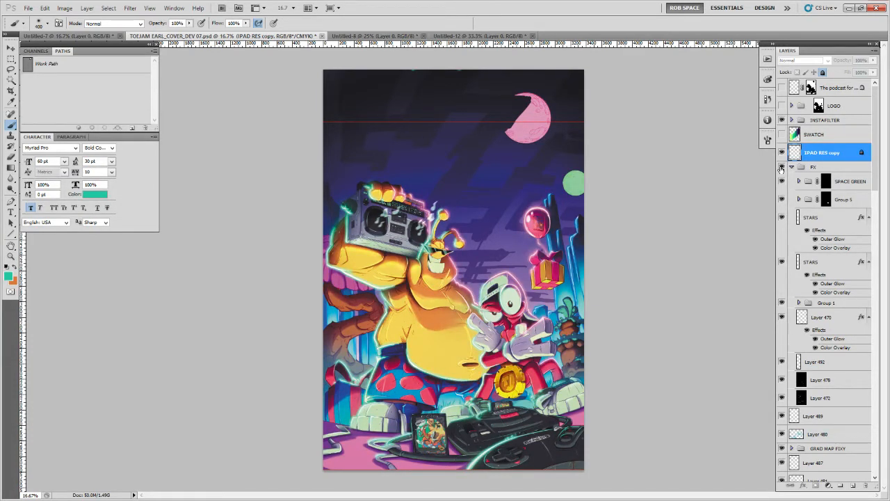
# Collapse the FX group, add a new layer above Layer 489 and choose the ROB RUFFY DRAW brush with SWATCH shown
pyautogui.click(791, 167)
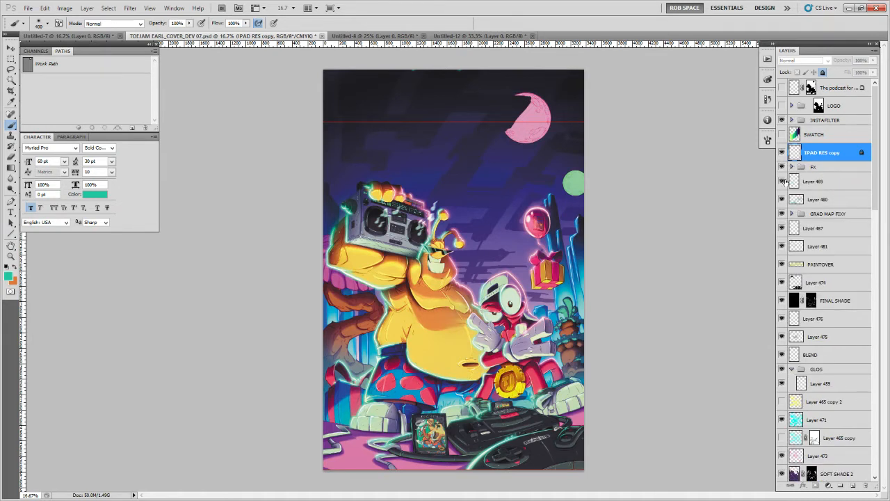
pyautogui.click(812, 184)
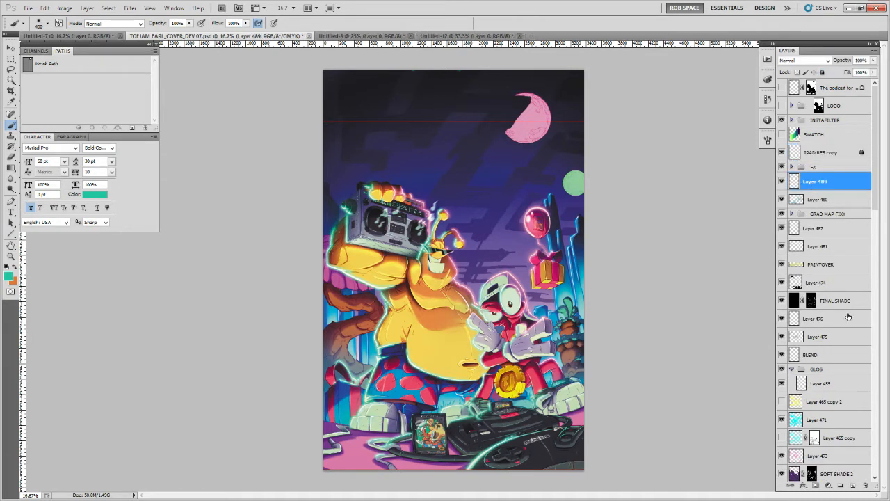
pyautogui.click(854, 487)
pyautogui.rightClick(506, 291)
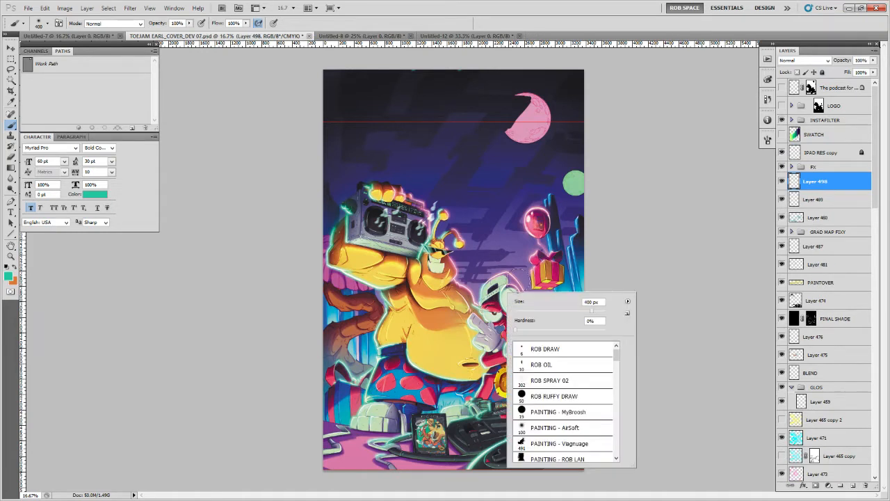
pyautogui.click(564, 396)
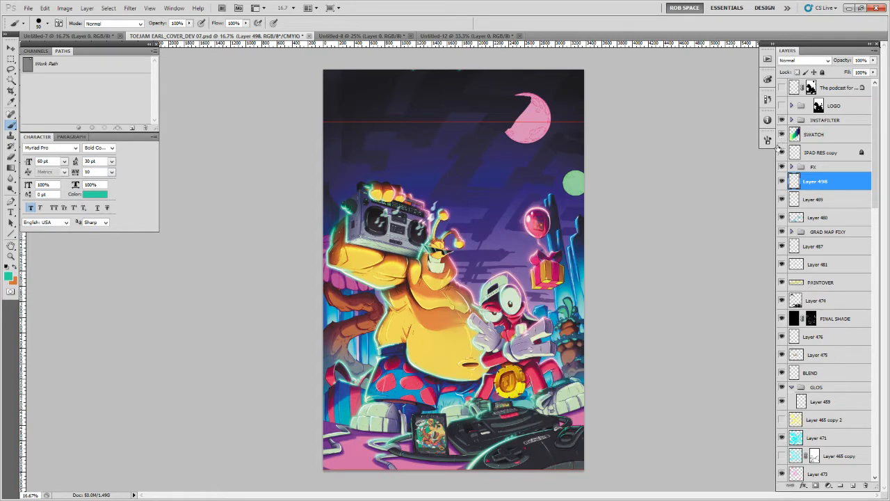
# Sample light yellow-green from the painted swatch and brush a highlight along the edge of the carrot plant's leaf
pyautogui.press('z')
pyautogui.click(571, 310)
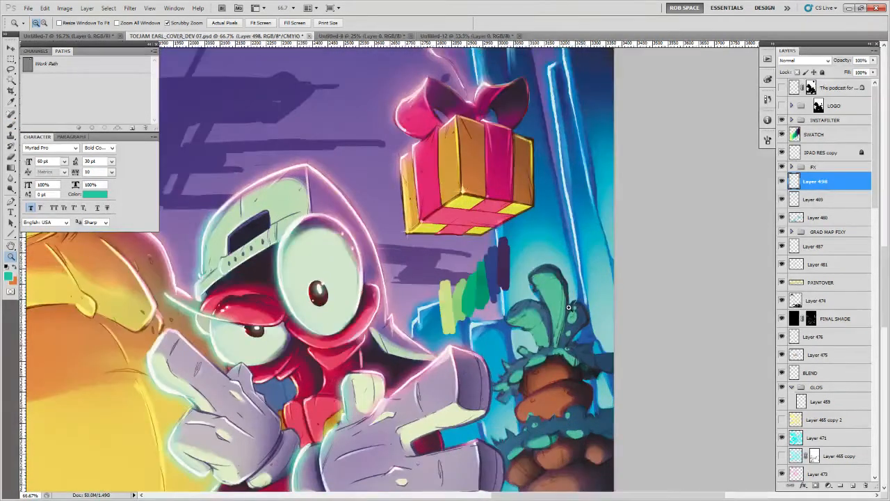
pyautogui.press('b')
pyautogui.moveTo(567, 297); pyautogui.dragTo(555, 314)
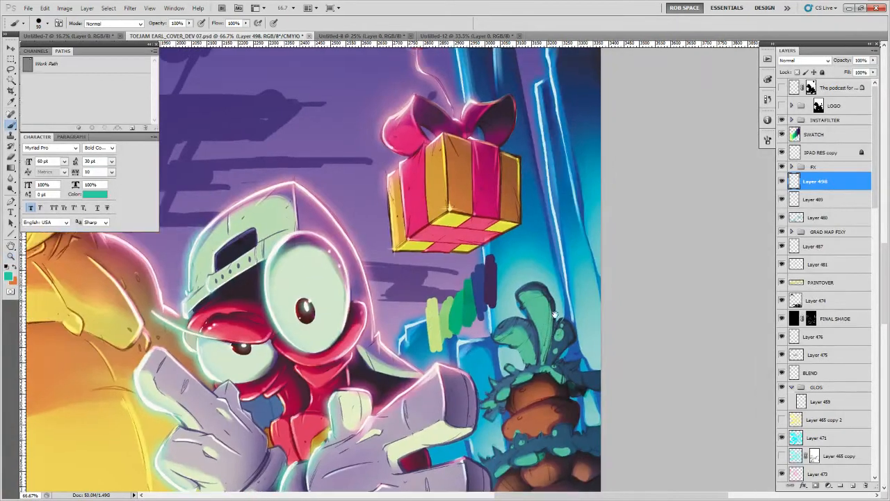
pyautogui.keyDown('alt'); pyautogui.click(432, 324); pyautogui.keyUp('alt')
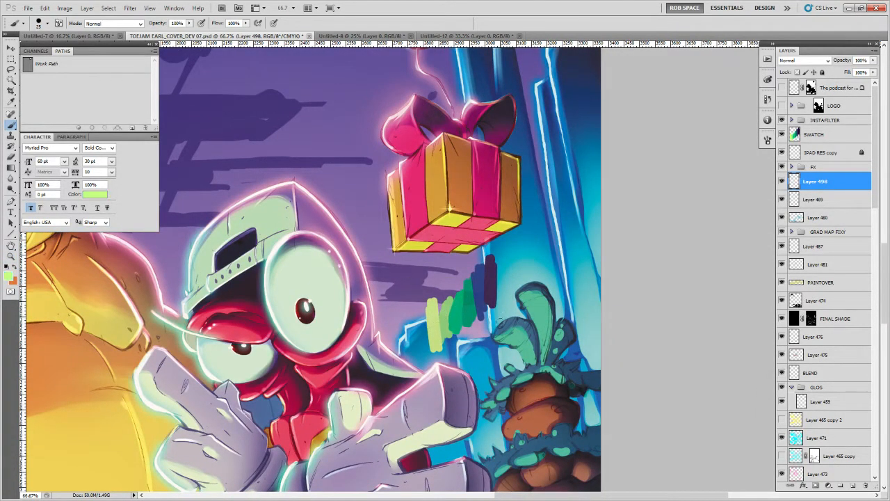
pyautogui.moveTo(495, 336); pyautogui.dragTo(500, 324)
# Move the leaf highlight layer above the FX group and hide the IPAD RES copy guide layer
pyautogui.moveTo(821, 182); pyautogui.dragTo(818, 165)
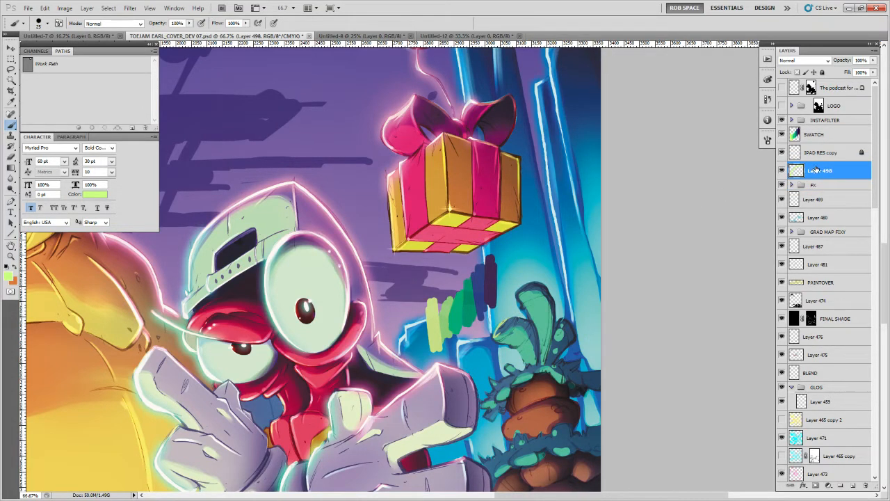
pyautogui.click(781, 152)
pyautogui.moveTo(544, 313); pyautogui.dragTo(497, 280)
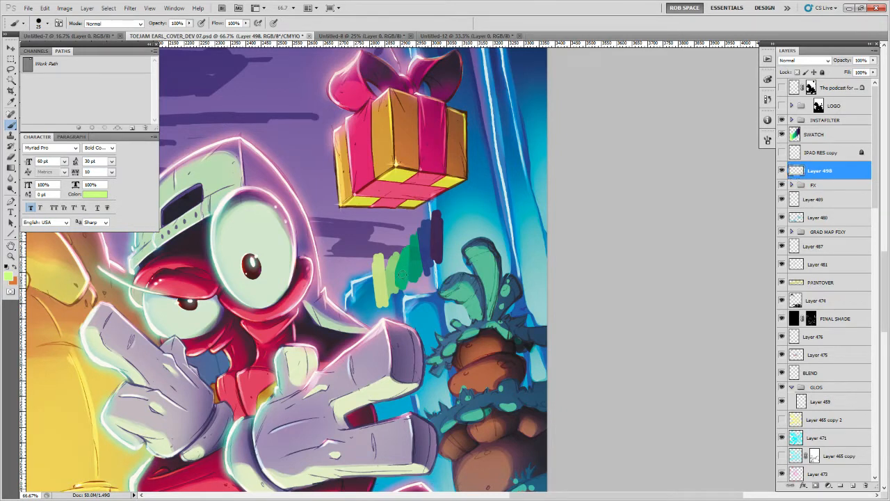
# Sample greens from the painted swatch and the leaf, and brush shading onto the carrot plant's short curled leaf
pyautogui.keyDown('alt'); pyautogui.click(401, 276); pyautogui.keyUp('alt')
pyautogui.keyDown('alt'); pyautogui.click(404, 271); pyautogui.keyUp('alt')
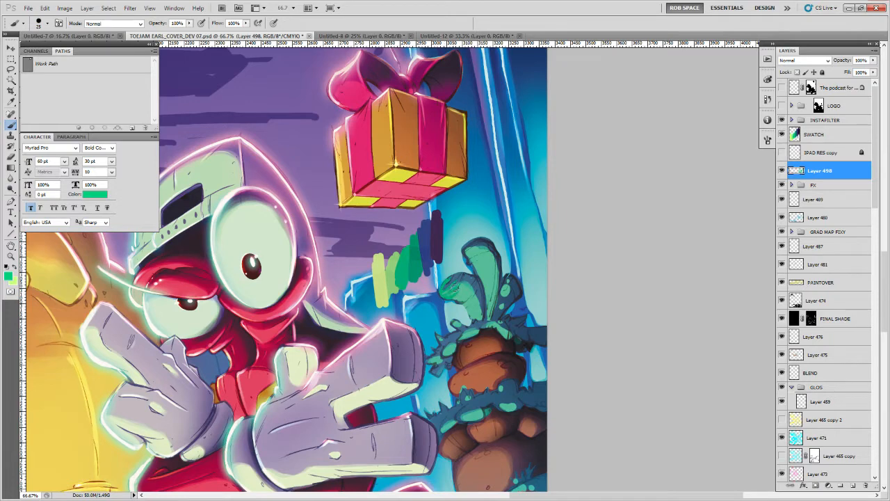
pyautogui.keyDown('alt'); pyautogui.click(460, 289); pyautogui.keyUp('alt')
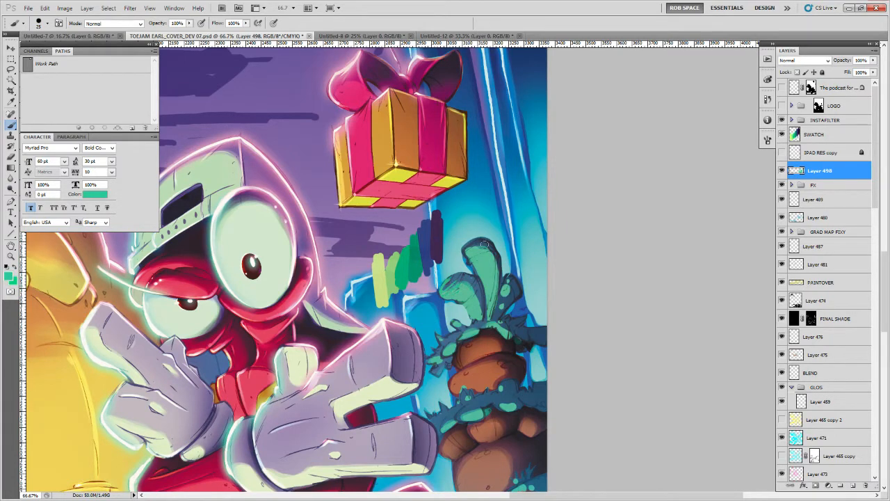
pyautogui.moveTo(452, 278)
pyautogui.mouseDown()
pyautogui.moveTo(444, 290)
pyautogui.moveTo(467, 272)
pyautogui.moveTo(457, 285)
pyautogui.moveTo(465, 289)
pyautogui.moveTo(461, 268)
pyautogui.moveTo(436, 269)
pyautogui.moveTo(465, 240)
pyautogui.mouseUp()
pyautogui.keyDown('alt'); pyautogui.click(461, 269); pyautogui.keyUp('alt')
pyautogui.keyDown('alt'); pyautogui.click(461, 235); pyautogui.keyUp('alt')
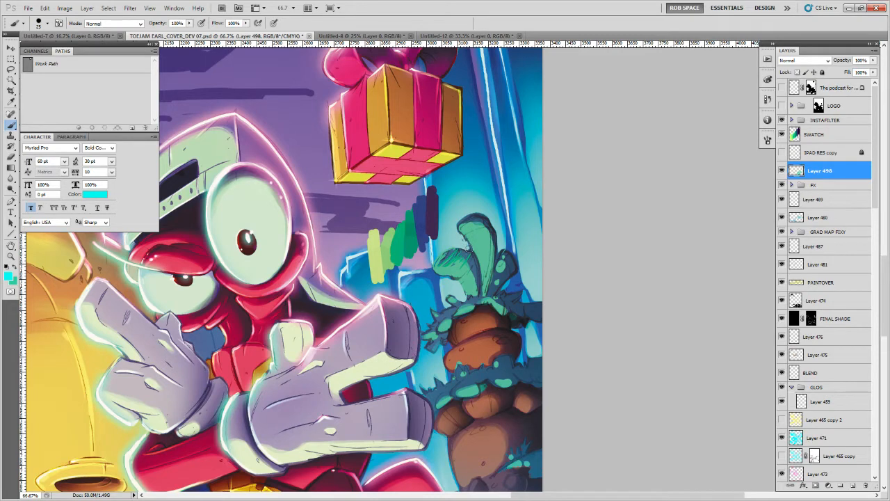
pyautogui.moveTo(467, 245); pyautogui.dragTo(475, 242)
# Sample the leaf's teal green and brush highlights along the leafy crown on top of the carrot plant
pyautogui.keyDown('alt'); pyautogui.click(456, 283); pyautogui.keyUp('alt')
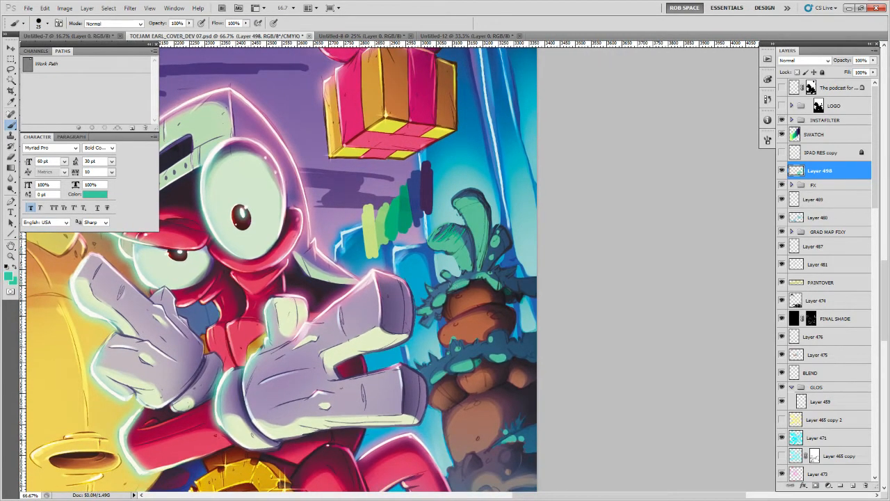
pyautogui.moveTo(459, 287); pyautogui.dragTo(431, 304)
pyautogui.moveTo(495, 304); pyautogui.dragTo(490, 274)
pyautogui.moveTo(449, 332)
pyautogui.mouseDown()
pyautogui.moveTo(463, 313)
pyautogui.moveTo(474, 315)
pyautogui.moveTo(450, 312)
pyautogui.moveTo(454, 322)
pyautogui.moveTo(479, 301)
pyautogui.moveTo(489, 302)
pyautogui.moveTo(506, 321)
pyautogui.mouseUp()
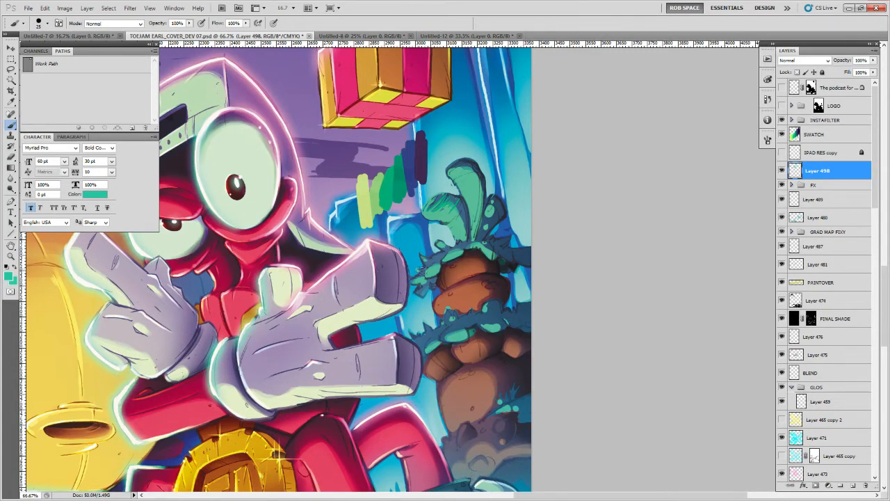
pyautogui.moveTo(459, 260); pyautogui.dragTo(443, 269)
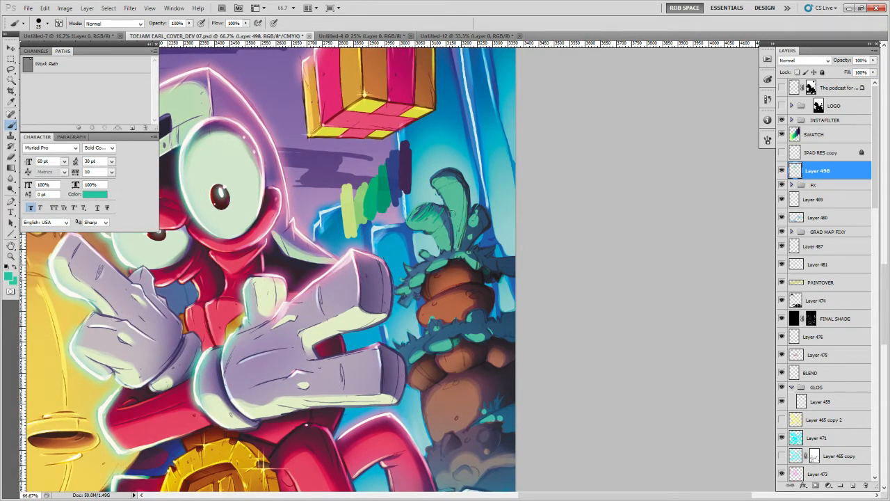
# Hide the INSTAFILTER group and reshape the short curled leaf with colors sampled from the plant and the blue background
pyautogui.keyDown('alt'); pyautogui.click(449, 228); pyautogui.keyUp('alt')
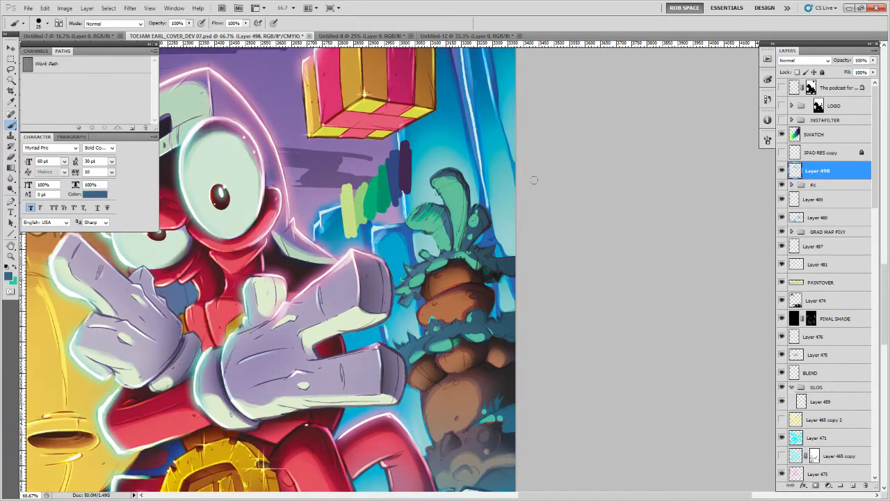
pyautogui.keyDown('alt'); pyautogui.click(448, 225); pyautogui.keyUp('alt')
pyautogui.hotkey('ctrl', 'z')
pyautogui.hotkey('ctrl', 'z')
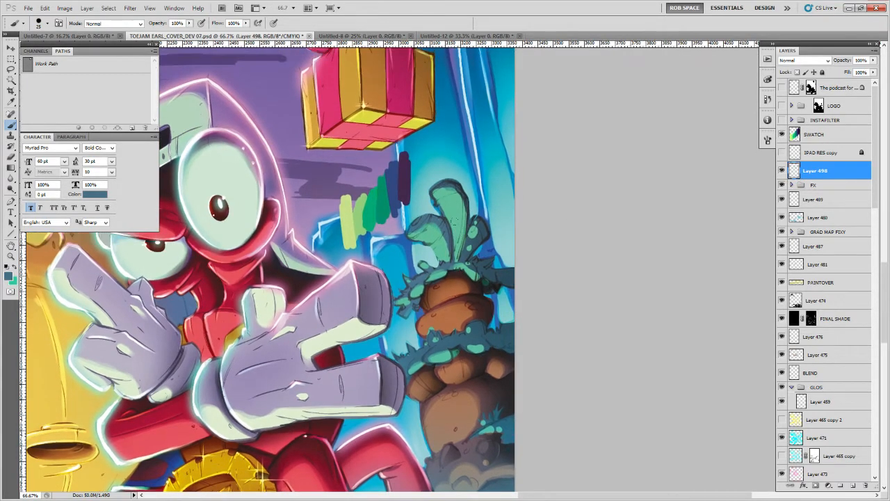
pyautogui.keyDown('alt'); pyautogui.click(422, 231); pyautogui.keyUp('alt')
pyautogui.moveTo(427, 221)
pyautogui.mouseDown()
pyautogui.moveTo(410, 231)
pyautogui.moveTo(443, 232)
pyautogui.moveTo(430, 242)
pyautogui.mouseUp()
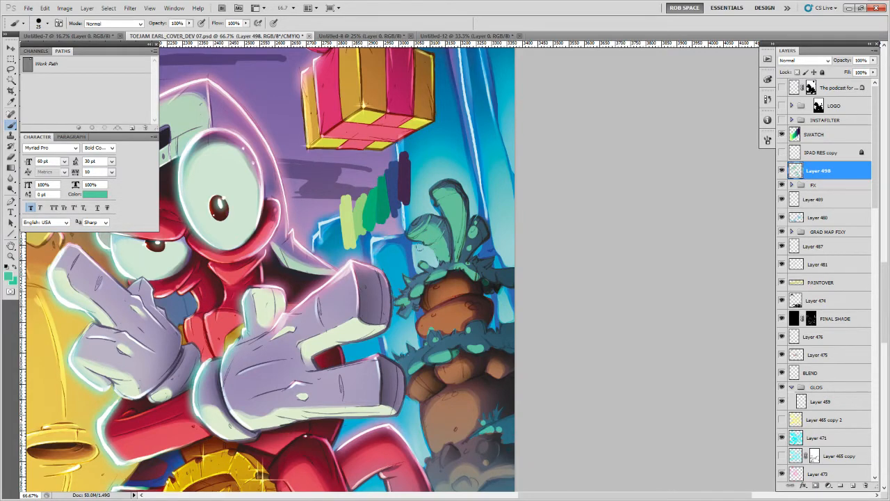
pyautogui.keyDown('alt'); pyautogui.click(421, 246); pyautogui.keyUp('alt')
# Sample dark brown and near-black from the carrot and paint shadow edges around the crown foliage and upper carrot segments
pyautogui.press('space')
pyautogui.moveTo(434, 297); pyautogui.dragTo(429, 294)
pyautogui.keyDown('alt'); pyautogui.click(420, 307); pyautogui.keyUp('alt')
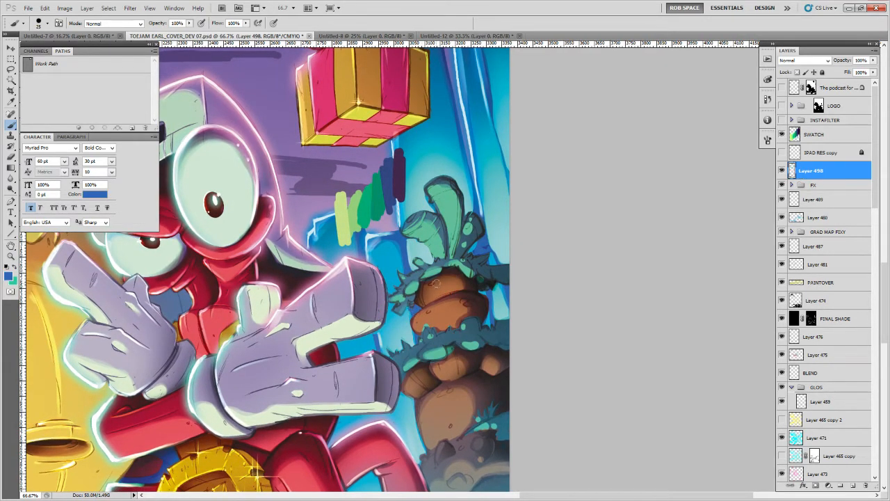
pyautogui.moveTo(457, 291); pyautogui.dragTo(453, 293)
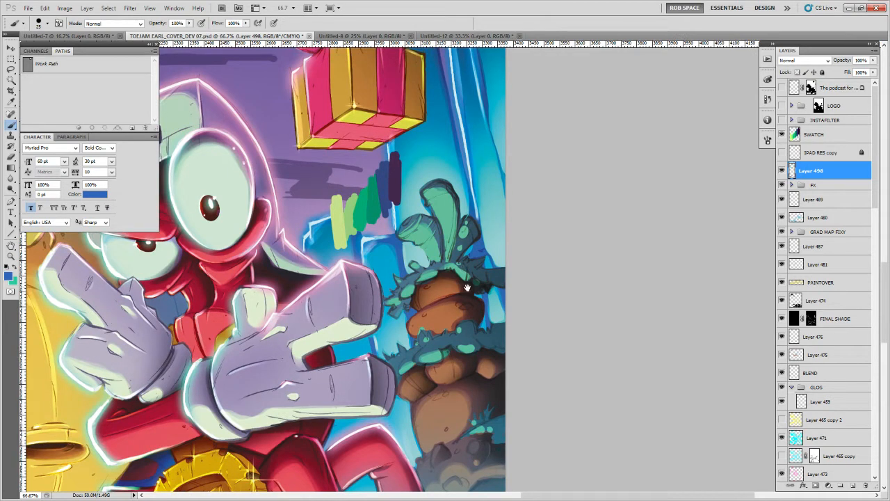
pyautogui.keyDown('alt'); pyautogui.click(448, 271); pyautogui.keyUp('alt')
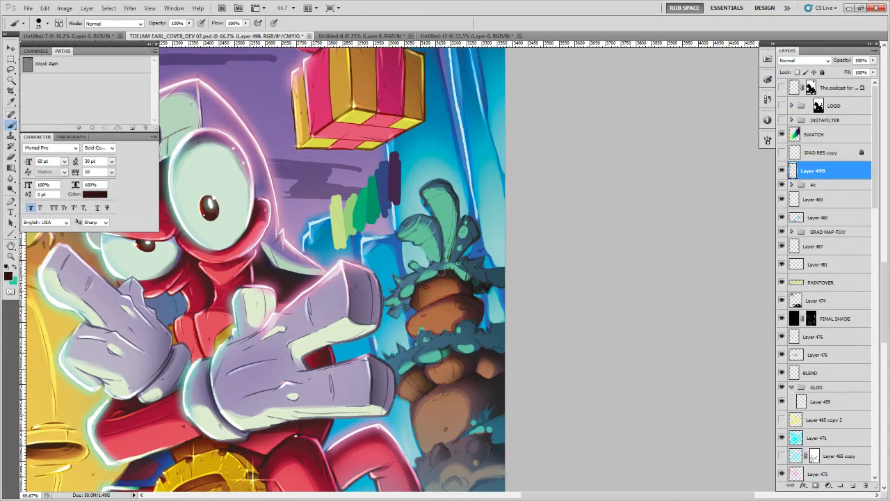
pyautogui.keyDown('alt'); pyautogui.click(472, 286); pyautogui.keyUp('alt')
pyautogui.moveTo(430, 279)
pyautogui.mouseDown()
pyautogui.moveTo(428, 266)
pyautogui.moveTo(469, 280)
pyautogui.mouseUp()
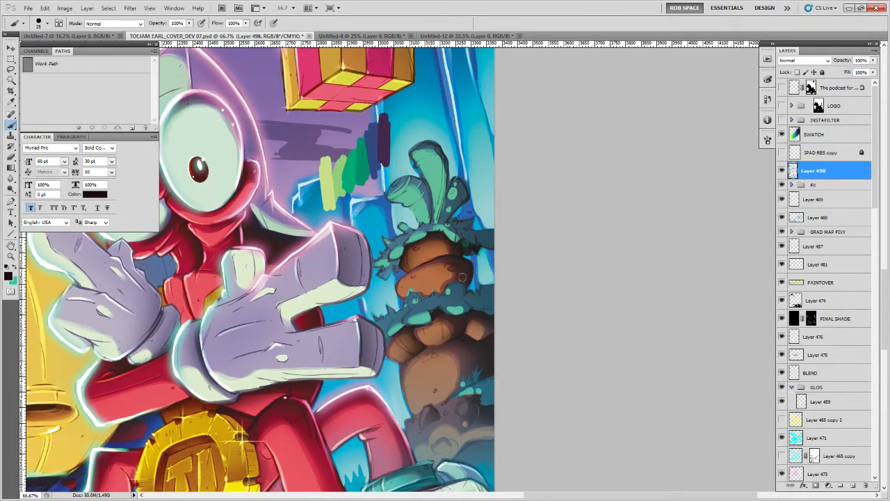
pyautogui.keyDown('alt'); pyautogui.click(439, 311); pyautogui.keyUp('alt')
pyautogui.moveTo(487, 297); pyautogui.dragTo(470, 290)
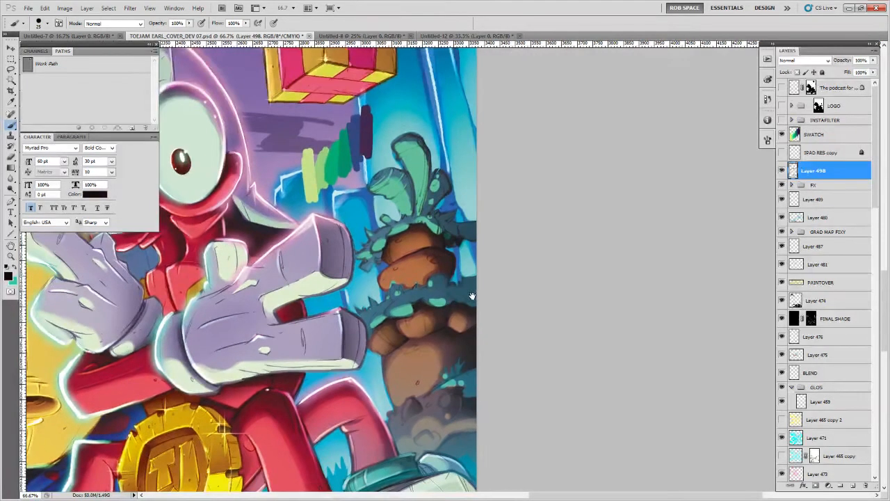
pyautogui.moveTo(441, 258); pyautogui.dragTo(445, 280)
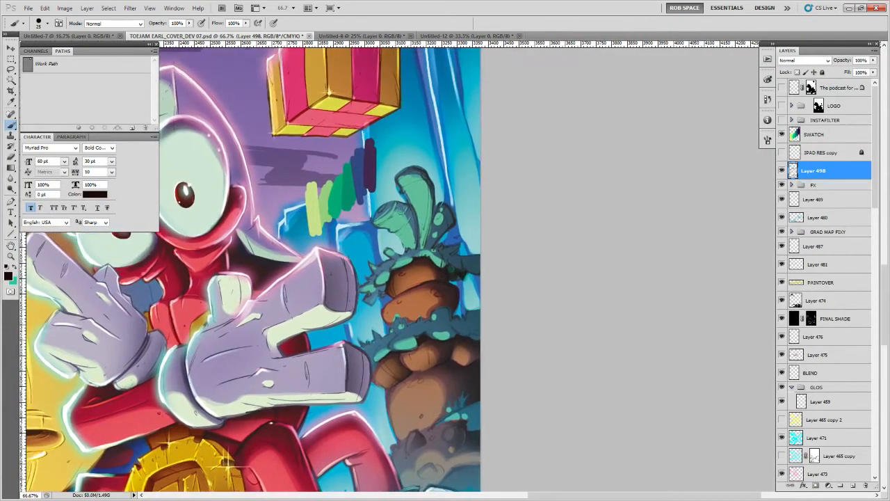
# Sample the leaf green and mix a lighter, brighter foreground green with a hue of 130°
pyautogui.keyDown('alt'); pyautogui.click(398, 220); pyautogui.keyUp('alt')
pyautogui.click(11, 277)
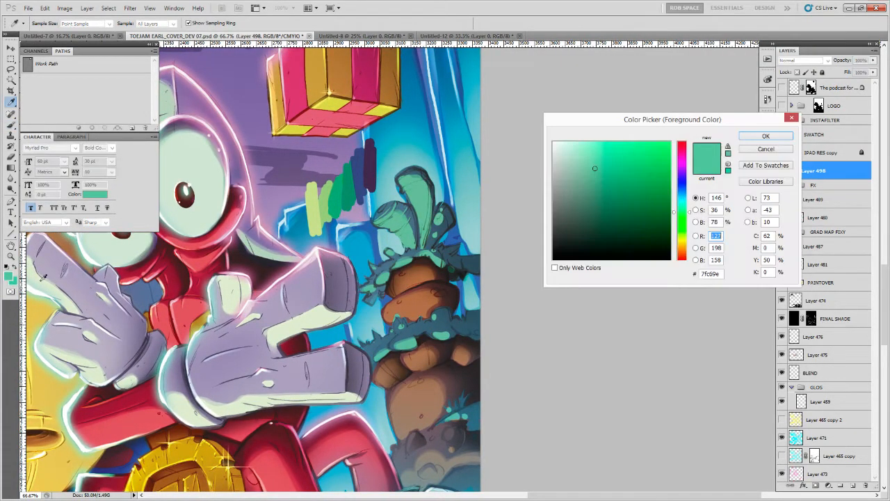
pyautogui.moveTo(690, 214); pyautogui.dragTo(688, 216)
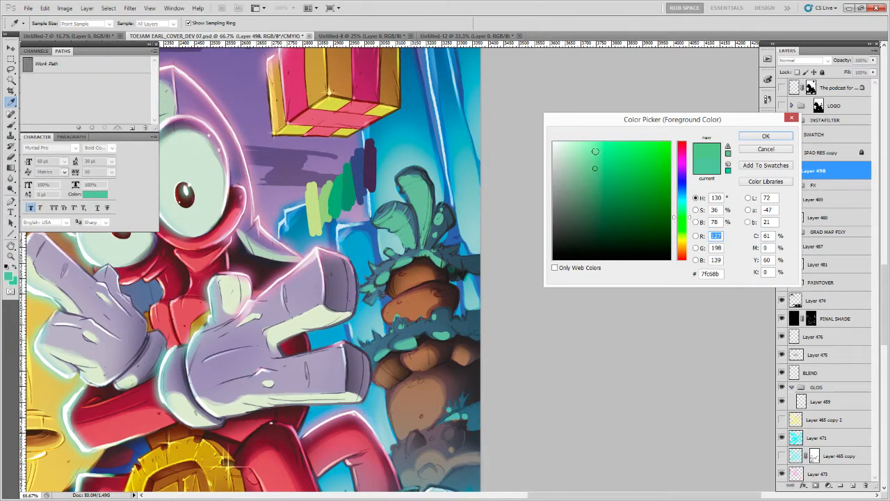
pyautogui.click(745, 138)
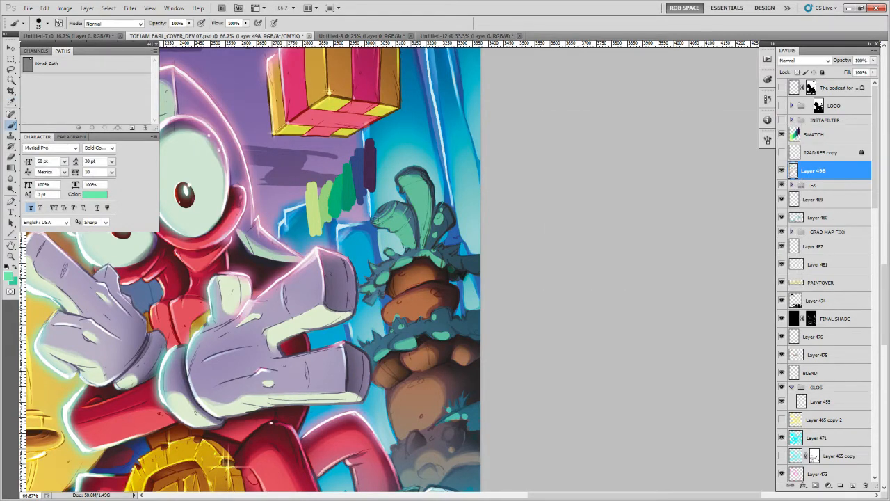
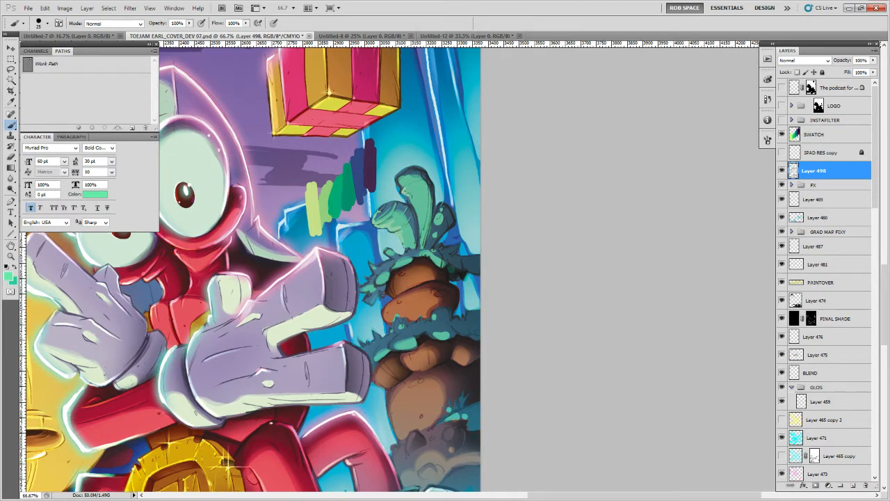
# Brush light green highlights onto the carrot plant's leaves, the crown foliage and the leafy band below it
pyautogui.moveTo(406, 197); pyautogui.dragTo(417, 218)
pyautogui.moveTo(386, 252)
pyautogui.mouseDown()
pyautogui.moveTo(395, 264)
pyautogui.moveTo(378, 277)
pyautogui.moveTo(372, 265)
pyautogui.moveTo(367, 292)
pyautogui.mouseUp()
pyautogui.moveTo(425, 257)
pyautogui.mouseDown()
pyautogui.moveTo(419, 250)
pyautogui.moveTo(441, 267)
pyautogui.moveTo(433, 254)
pyautogui.mouseUp()
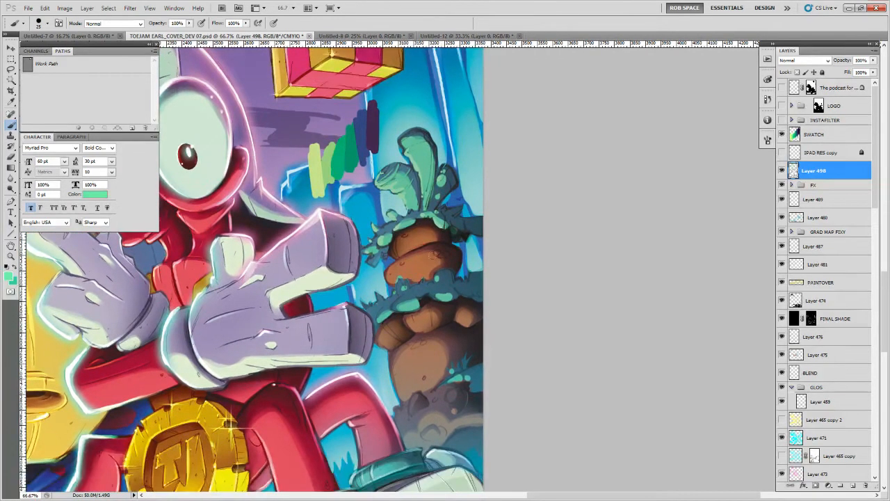
pyautogui.moveTo(397, 293)
pyautogui.mouseDown()
pyautogui.moveTo(409, 280)
pyautogui.moveTo(437, 276)
pyautogui.moveTo(443, 298)
pyautogui.moveTo(393, 310)
pyautogui.moveTo(400, 296)
pyautogui.moveTo(378, 321)
pyautogui.mouseUp()
pyautogui.moveTo(427, 287); pyautogui.dragTo(423, 273)
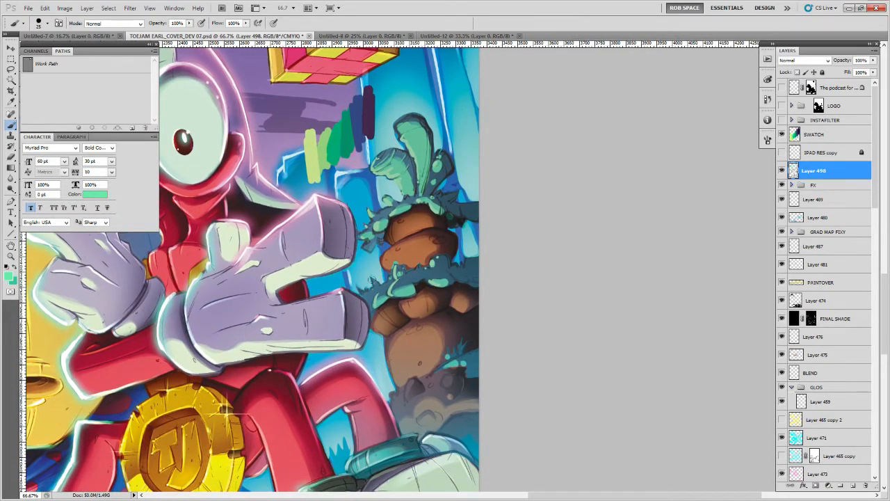
# Sample light and dark teal from the foliage and refine the clumps on the carrot's middle leafy band
pyautogui.moveTo(482, 265)
pyautogui.mouseDown()
pyautogui.moveTo(424, 236)
pyautogui.moveTo(406, 253)
pyautogui.mouseUp()
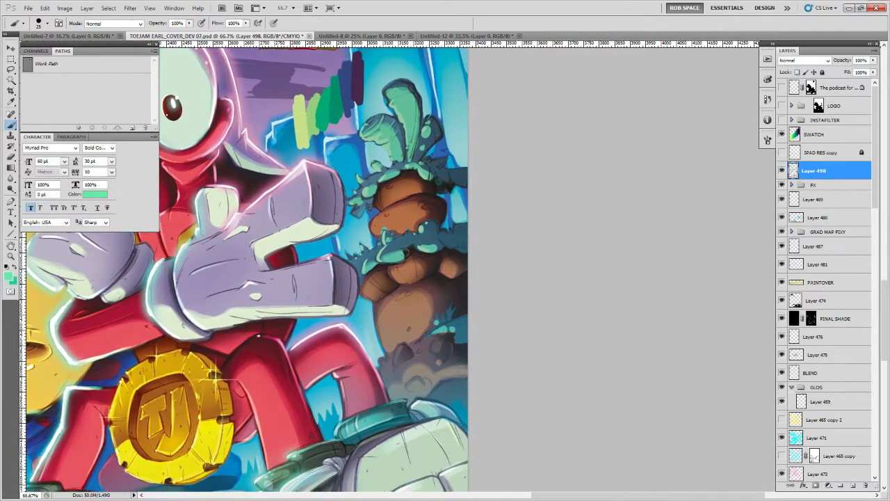
pyautogui.keyDown('alt'); pyautogui.click(403, 254); pyautogui.keyUp('alt')
pyautogui.keyDown('alt'); pyautogui.click(452, 244); pyautogui.keyUp('alt')
pyautogui.moveTo(464, 253)
pyautogui.mouseDown()
pyautogui.moveTo(450, 241)
pyautogui.moveTo(449, 220)
pyautogui.mouseUp()
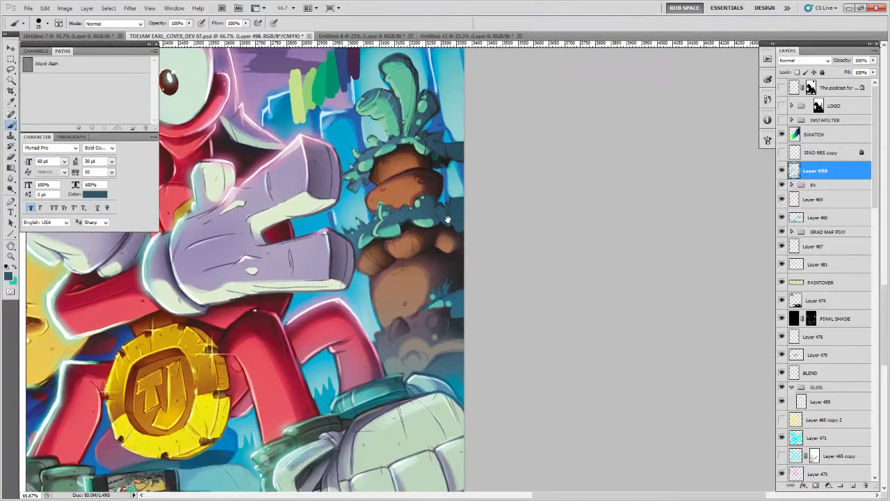
# Sample teal green and paint small grass blades on the tuft beside the carrot's lowest segment
pyautogui.keyDown('alt'); pyautogui.click(440, 300); pyautogui.keyUp('alt')
pyautogui.moveTo(442, 299); pyautogui.dragTo(445, 298)
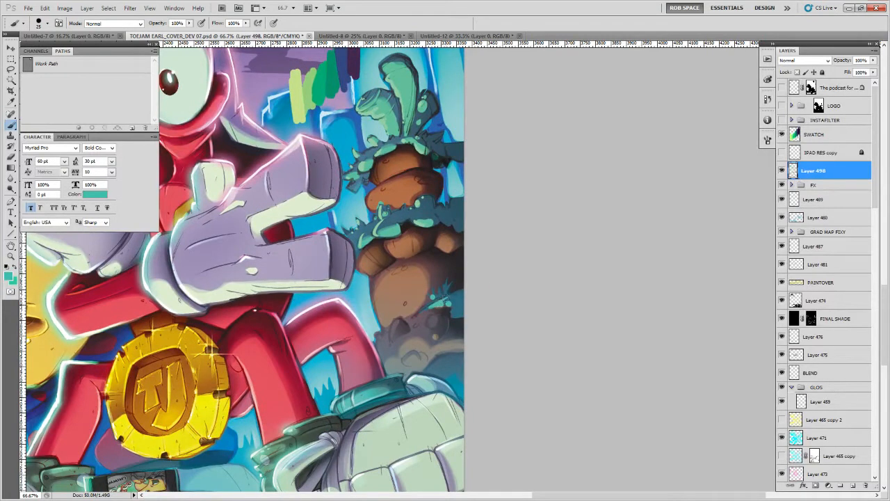
pyautogui.click(426, 309)
pyautogui.click(431, 296)
pyautogui.scroll(-1, 441, 278)
pyautogui.moveTo(445, 300); pyautogui.dragTo(443, 288)
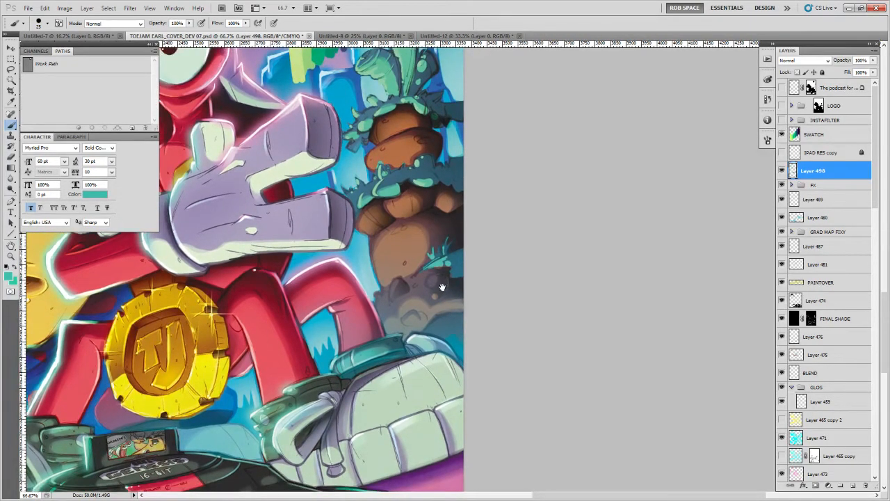
pyautogui.scroll(1, 441, 285)
# Sample the cyan background and clean up the outer edge of the carrot's lowest segment
pyautogui.keyDown('alt'); pyautogui.click(369, 292); pyautogui.keyUp('alt')
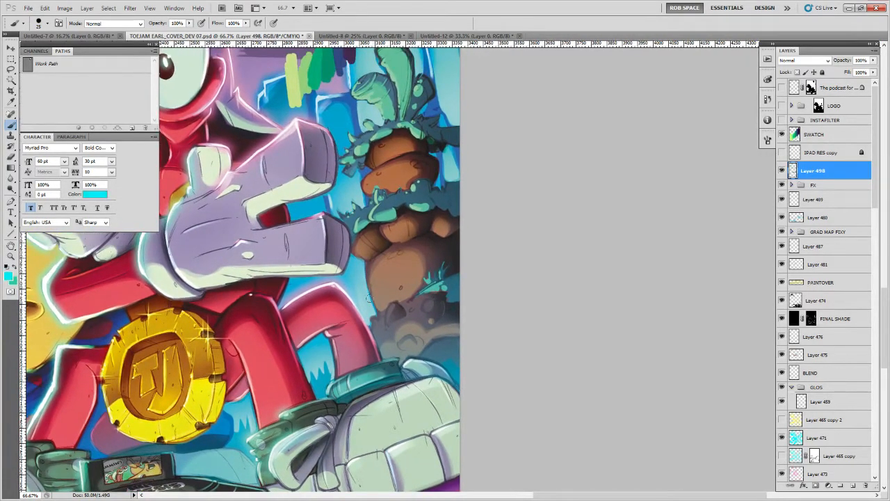
pyautogui.moveTo(367, 286); pyautogui.dragTo(372, 304)
pyautogui.moveTo(365, 273)
pyautogui.mouseDown()
pyautogui.moveTo(353, 252)
pyautogui.moveTo(369, 283)
pyautogui.mouseUp()
pyautogui.moveTo(410, 243); pyautogui.dragTo(394, 281)
# Try to brush sampled orange-brown over the carrot segment above the middle leafy band, and undo the stroke
pyautogui.keyDown('alt'); pyautogui.click(352, 243); pyautogui.keyUp('alt')
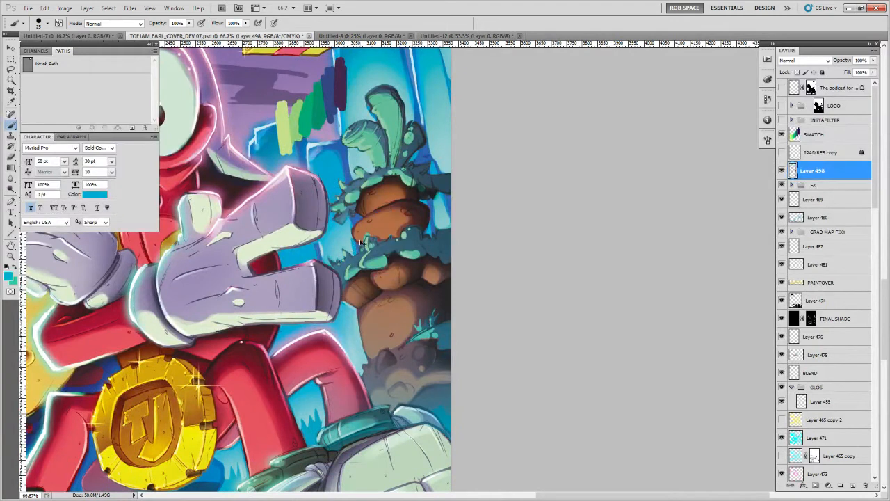
pyautogui.keyDown('alt'); pyautogui.click(353, 242); pyautogui.keyUp('alt')
pyautogui.keyDown('alt'); pyautogui.click(362, 209); pyautogui.keyUp('alt')
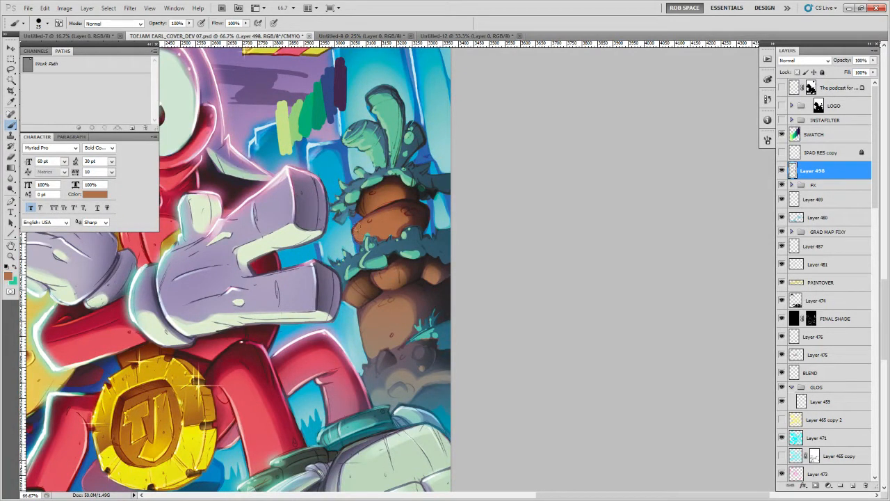
pyautogui.moveTo(363, 224); pyautogui.dragTo(391, 205)
pyautogui.hotkey('ctrl', 'z')
pyautogui.hotkey('ctrl', 'shift', 'Tab')
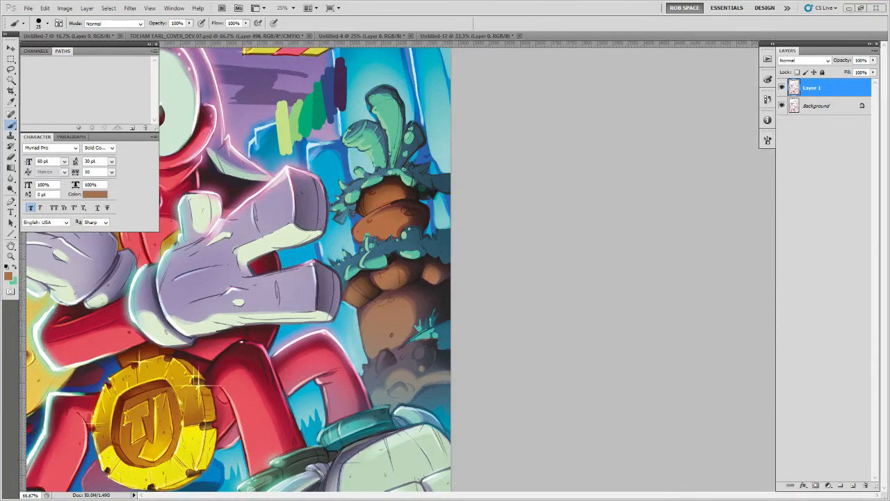
pyautogui.hotkey('ctrl', 'Tab')
pyautogui.press('z')
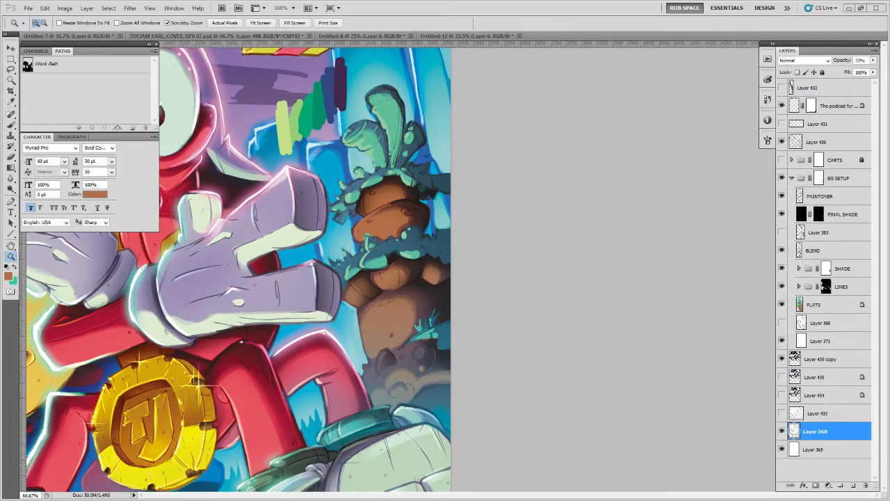
pyautogui.press('b')
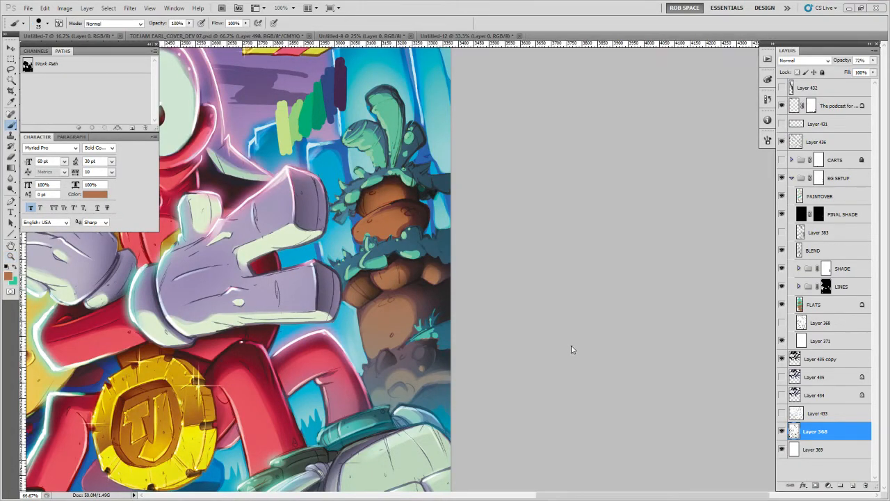
# Sample light green and paint pointed leaf blades on the carrot's middle leafy band
pyautogui.moveTo(432, 253); pyautogui.dragTo(462, 287)
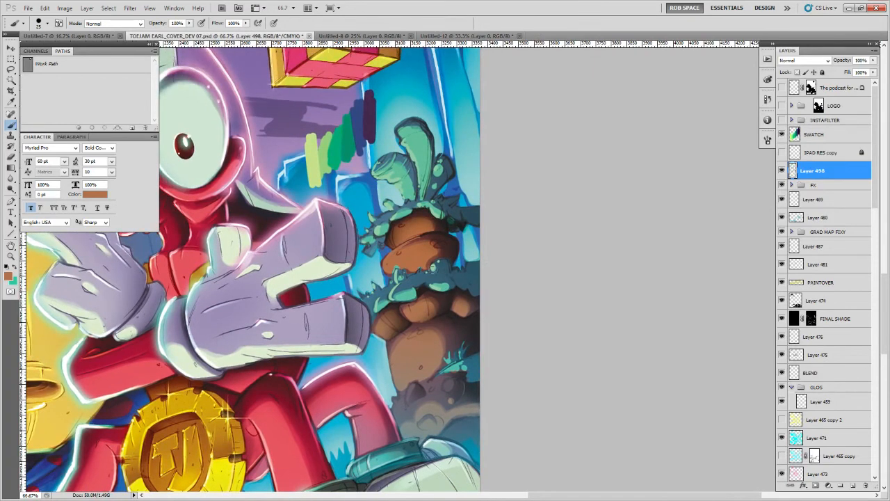
pyautogui.keyDown('alt'); pyautogui.click(395, 275); pyautogui.keyUp('alt')
pyautogui.moveTo(379, 285); pyautogui.dragTo(374, 288)
pyautogui.moveTo(456, 292); pyautogui.dragTo(450, 251)
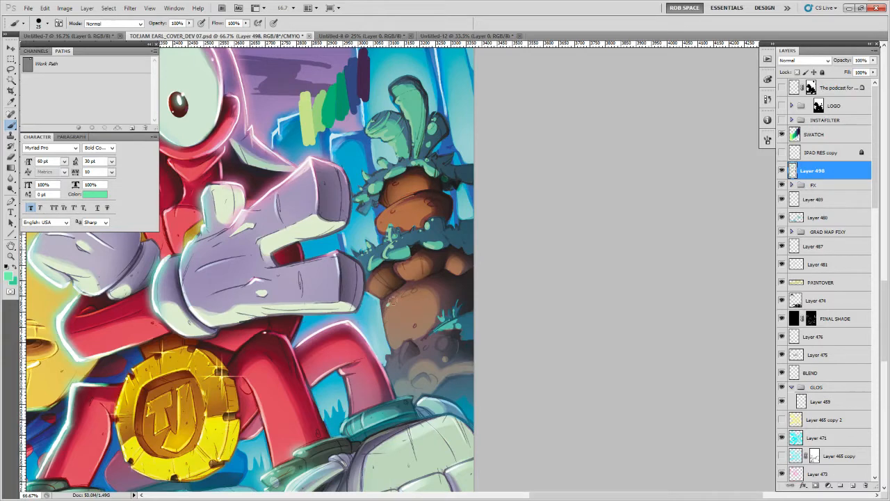
# Sample dark teal and turquoise tones and paint grass blades on the tuft at the carrot's lowest segment
pyautogui.scroll(-2, 409, 296)
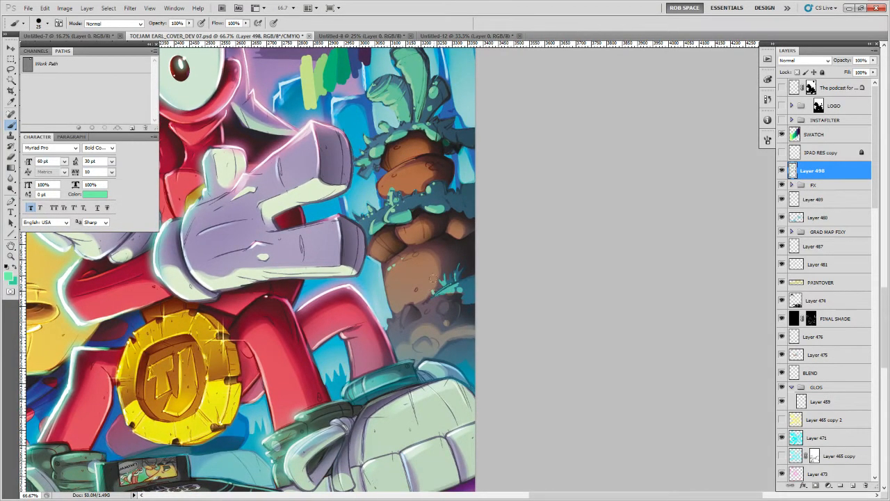
pyautogui.moveTo(435, 280); pyautogui.dragTo(437, 291)
pyautogui.keyDown('alt'); pyautogui.click(443, 279); pyautogui.keyUp('alt')
pyautogui.keyDown('alt'); pyautogui.click(449, 281); pyautogui.keyUp('alt')
pyautogui.keyDown('alt'); pyautogui.click(452, 278); pyautogui.keyUp('alt')
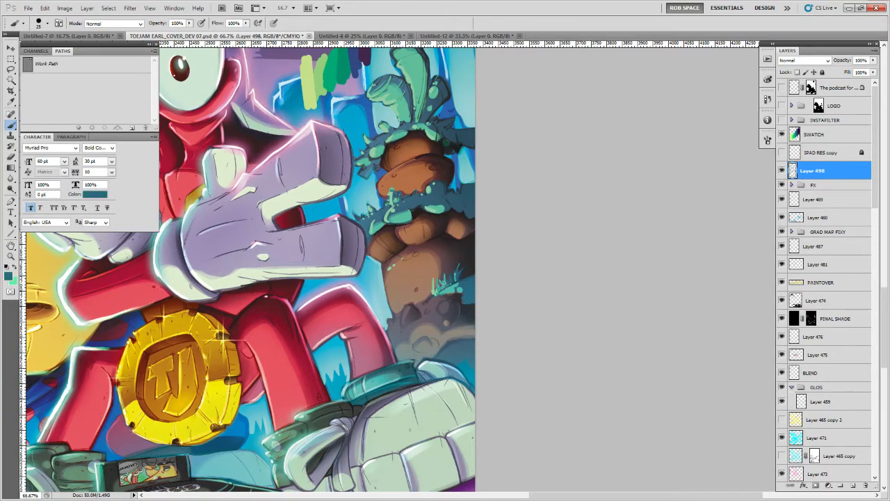
pyautogui.moveTo(459, 278)
pyautogui.mouseDown()
pyautogui.moveTo(463, 256)
pyautogui.moveTo(464, 275)
pyautogui.mouseUp()
pyautogui.keyDown('alt'); pyautogui.click(462, 276); pyautogui.keyUp('alt')
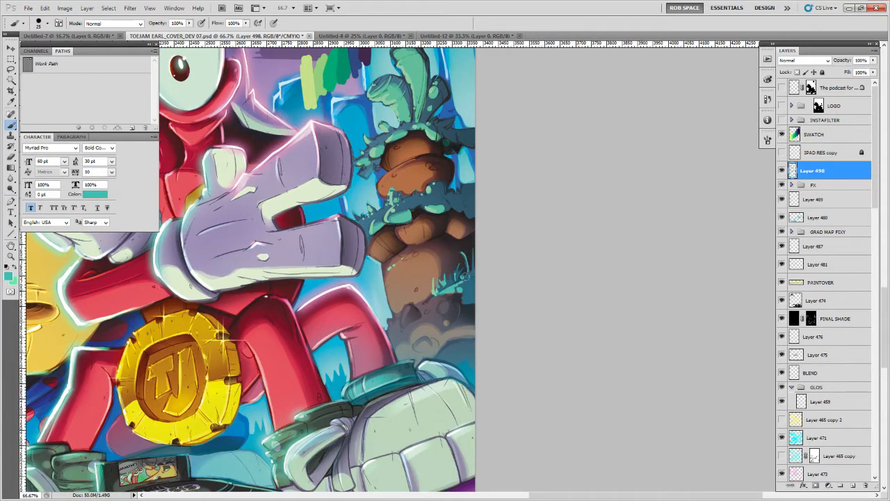
# Sample teal blue and paint tall grass blades on the ground beside the carrot's base, above the shoe
pyautogui.scroll(-1, 466, 257)
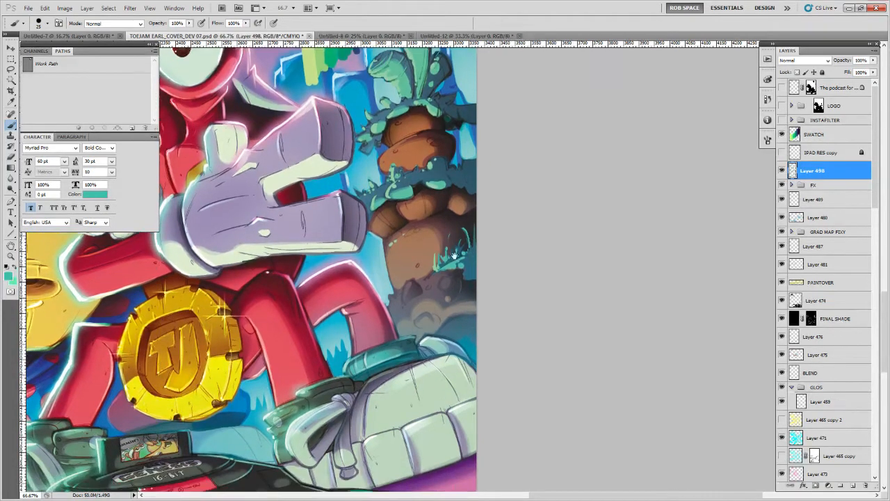
pyautogui.scroll(-1, 461, 292)
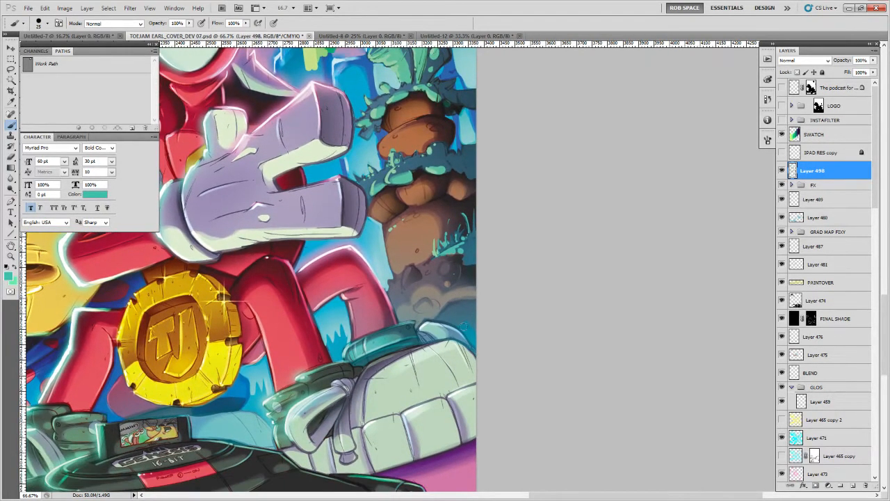
pyautogui.moveTo(462, 313); pyautogui.dragTo(465, 331)
pyautogui.keyDown('alt'); pyautogui.click(470, 320); pyautogui.keyUp('alt')
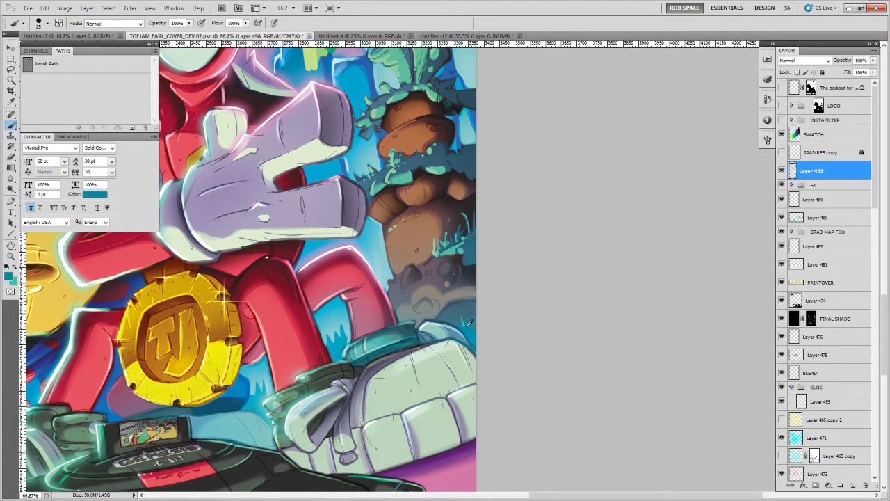
pyautogui.moveTo(459, 283)
pyautogui.mouseDown()
pyautogui.moveTo(470, 330)
pyautogui.moveTo(472, 294)
pyautogui.moveTo(472, 333)
pyautogui.moveTo(452, 323)
pyautogui.mouseUp()
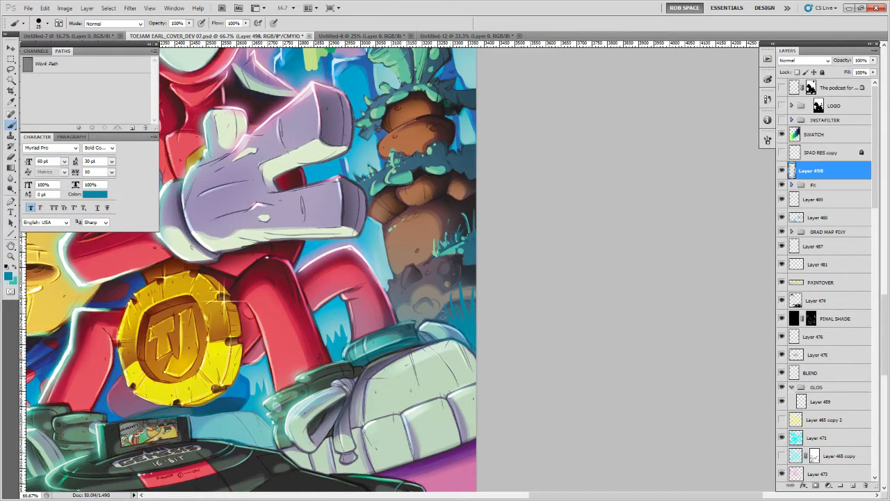
pyautogui.moveTo(447, 282); pyautogui.dragTo(459, 273)
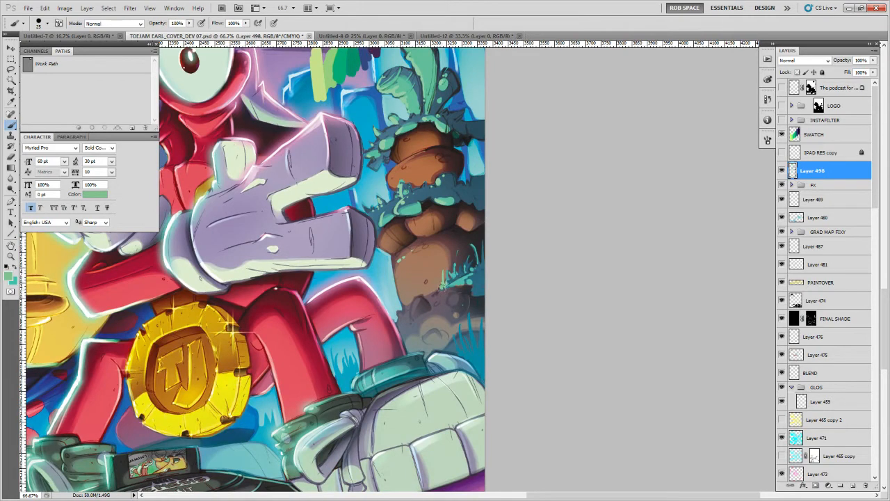
# Sample green and turquoise shades and fill out the grass tuft on the carrot's lowest segment
pyautogui.moveTo(432, 292)
pyautogui.mouseDown()
pyautogui.moveTo(464, 286)
pyautogui.moveTo(441, 299)
pyautogui.moveTo(427, 298)
pyautogui.moveTo(432, 289)
pyautogui.mouseUp()
pyautogui.keyDown('alt'); pyautogui.click(461, 280); pyautogui.keyUp('alt')
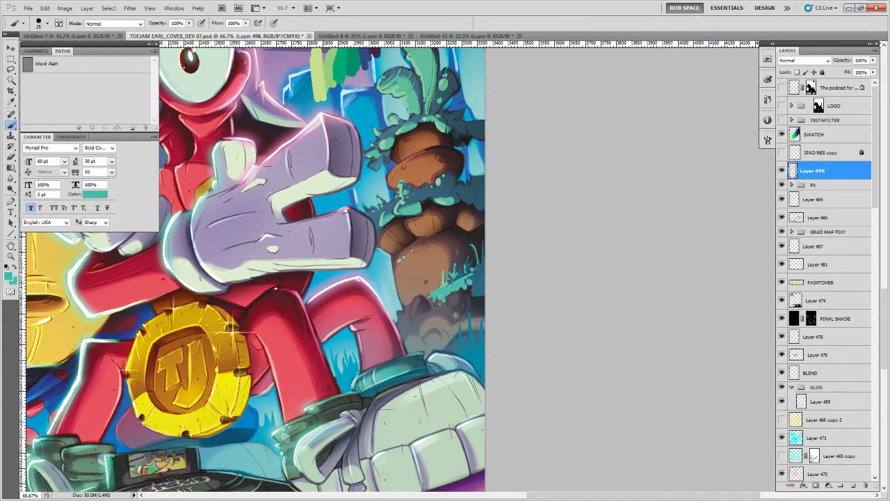
pyautogui.keyDown('alt'); pyautogui.click(448, 281); pyautogui.keyUp('alt')
# Sample light green from the foliage and paint striped highlights along the curled leaf stalks on top of the carrot
pyautogui.scroll(3, 434, 294)
pyautogui.hscroll(2, 434, 294)
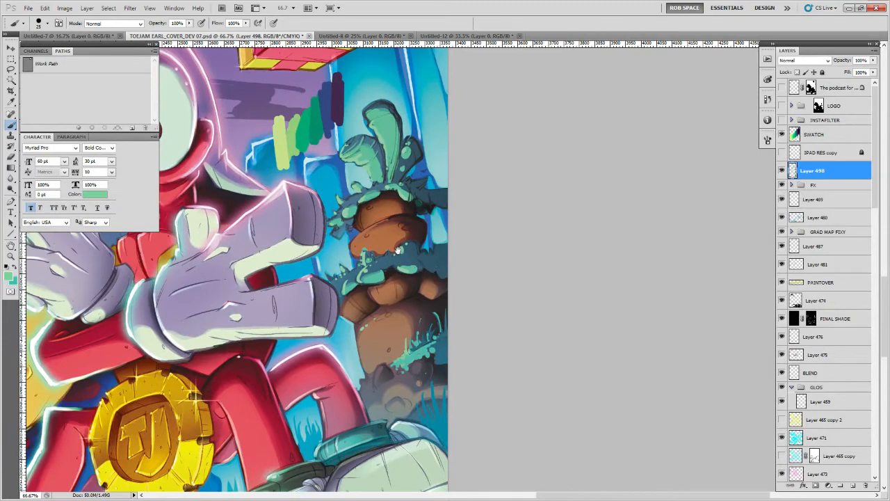
pyautogui.keyDown('alt'); pyautogui.click(402, 248); pyautogui.keyUp('alt')
pyautogui.click(403, 246)
pyautogui.scroll(5, 406, 242)
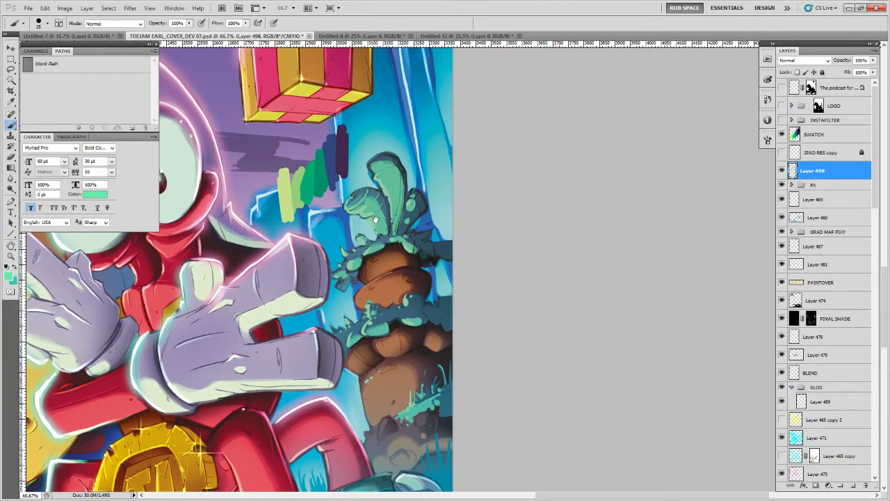
pyautogui.scroll(2, 374, 221)
pyautogui.moveTo(373, 194); pyautogui.dragTo(374, 179)
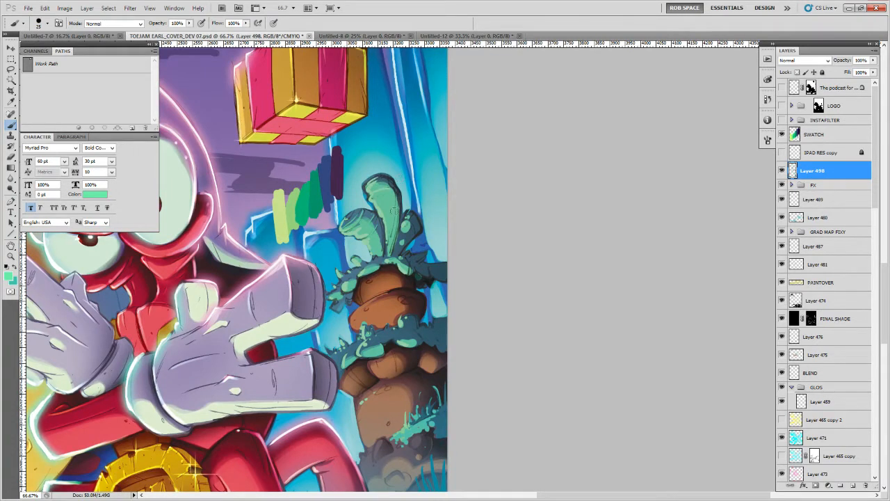
pyautogui.moveTo(377, 207)
pyautogui.mouseDown()
pyautogui.moveTo(402, 194)
pyautogui.moveTo(395, 190)
pyautogui.mouseUp()
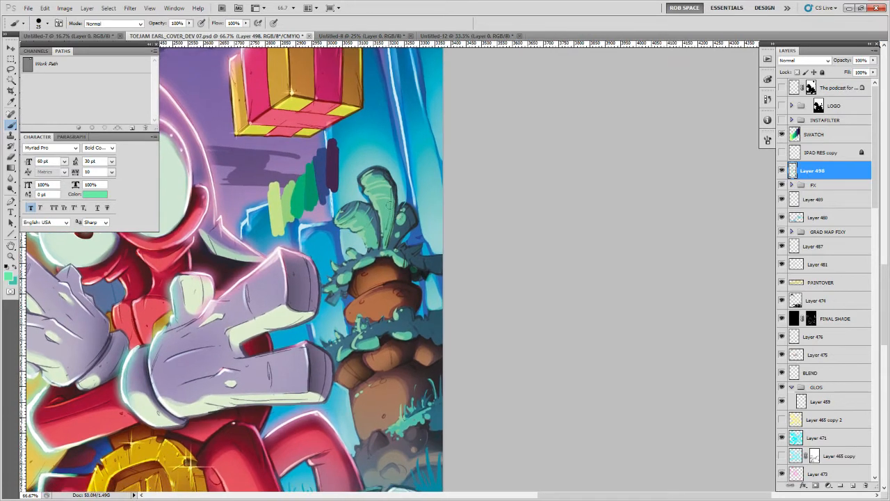
pyautogui.moveTo(386, 224); pyautogui.dragTo(390, 202)
pyautogui.moveTo(405, 237); pyautogui.dragTo(404, 226)
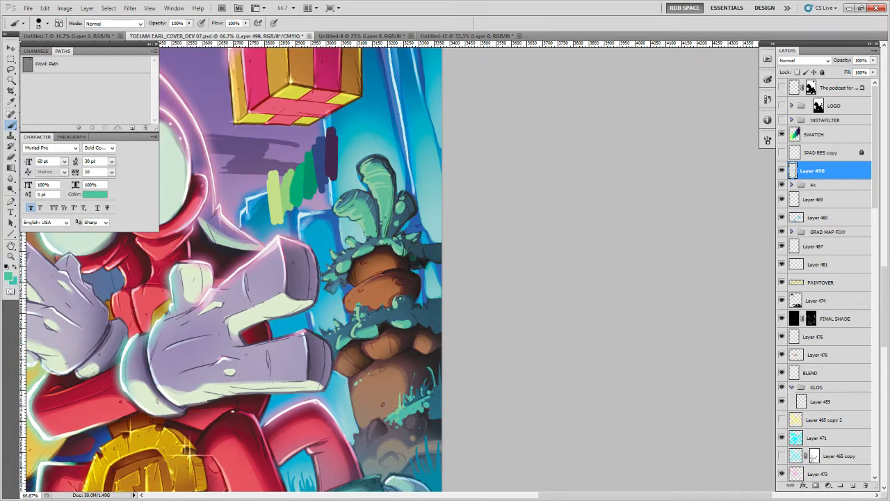
# Sample brown and brush along the outer edge of the carrot's lowest segment, undoing and repainting the stroke
pyautogui.moveTo(380, 280); pyautogui.dragTo(387, 247)
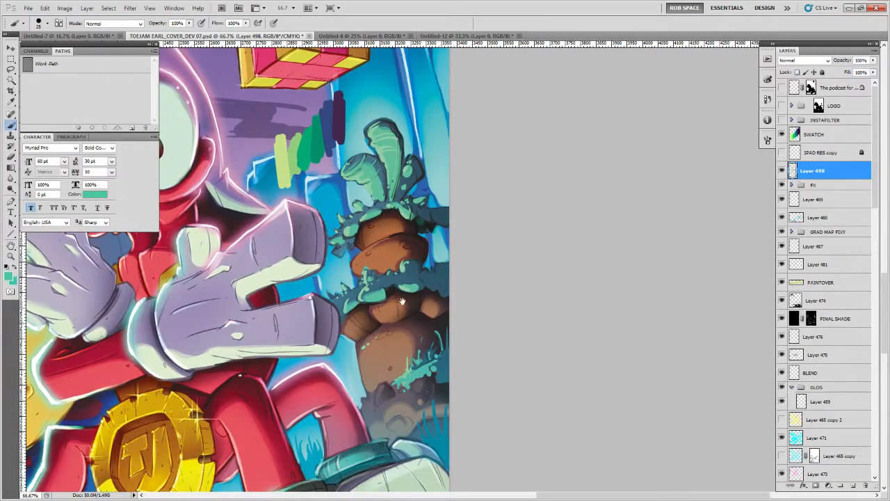
pyautogui.scroll(-5, 402, 278)
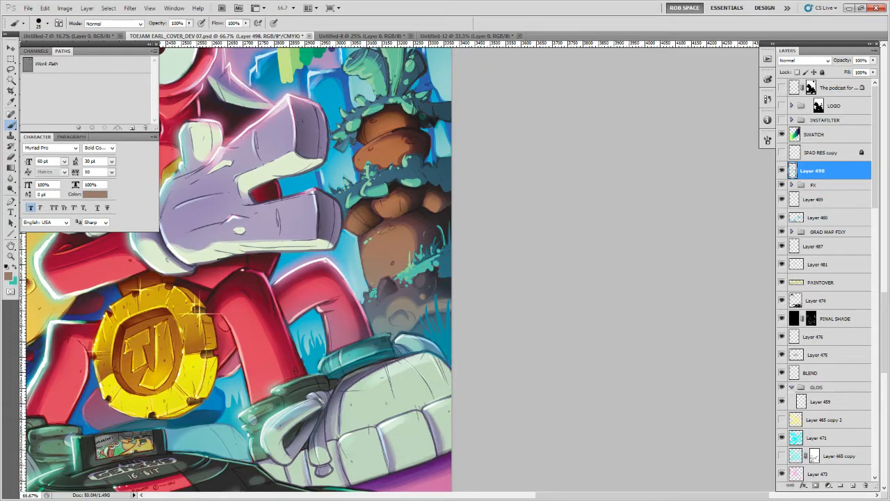
pyautogui.moveTo(361, 243); pyautogui.dragTo(369, 287)
pyautogui.hotkey('ctrl', 'z')
pyautogui.moveTo(358, 239); pyautogui.dragTo(368, 287)
# Sample light green and cyan tones and paint small highlights on the carrot's upper leafy band and leaf stalks
pyautogui.keyDown('alt'); pyautogui.click(409, 263); pyautogui.keyUp('alt')
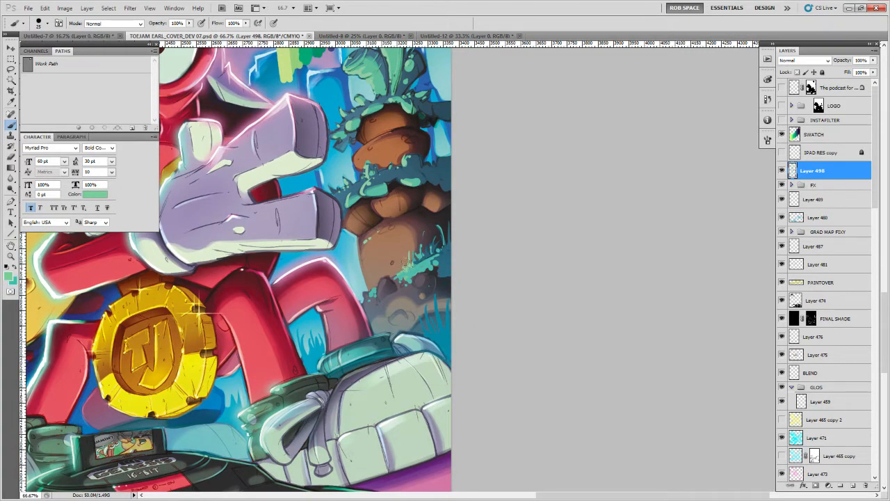
pyautogui.scroll(3, 407, 264)
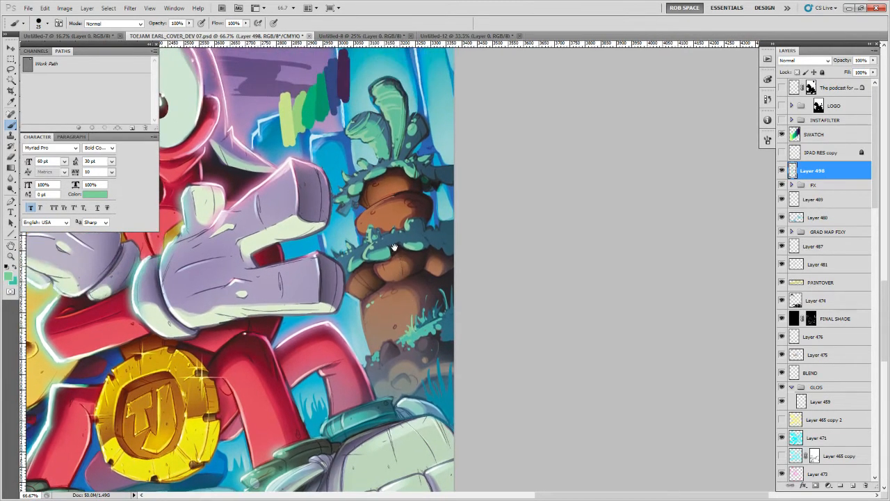
pyautogui.moveTo(371, 231); pyautogui.dragTo(381, 270)
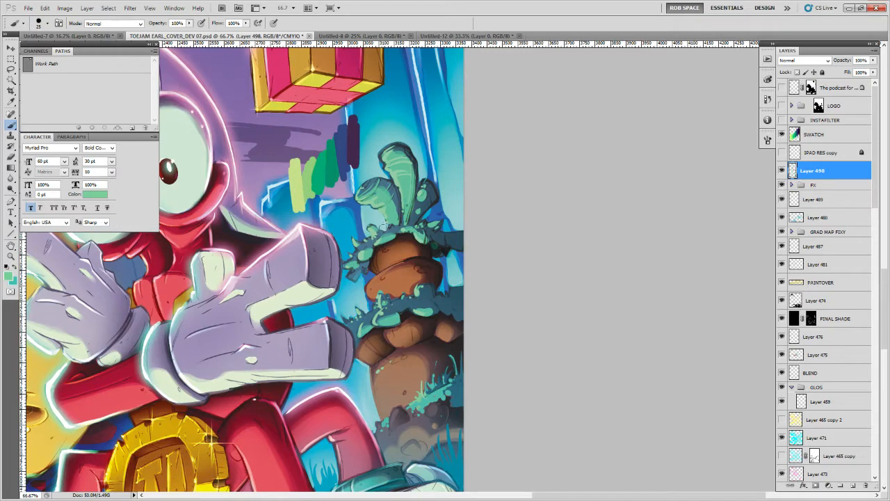
pyautogui.keyDown('alt'); pyautogui.click(393, 221); pyautogui.keyUp('alt')
pyautogui.keyDown('alt'); pyautogui.click(384, 228); pyautogui.keyUp('alt')
pyautogui.keyDown('alt'); pyautogui.click(372, 250); pyautogui.keyUp('alt')
pyautogui.scroll(2, 384, 214)
pyautogui.keyDown('alt'); pyautogui.click(375, 217); pyautogui.keyUp('alt')
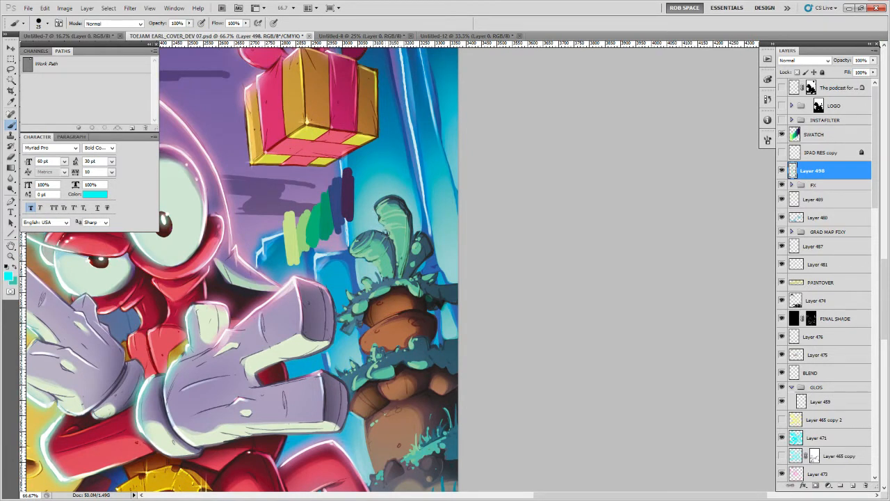
pyautogui.keyDown('alt'); pyautogui.click(388, 229); pyautogui.keyUp('alt')
pyautogui.moveTo(417, 221)
pyautogui.mouseDown()
pyautogui.moveTo(410, 208)
pyautogui.moveTo(397, 251)
pyautogui.moveTo(406, 221)
pyautogui.mouseUp()
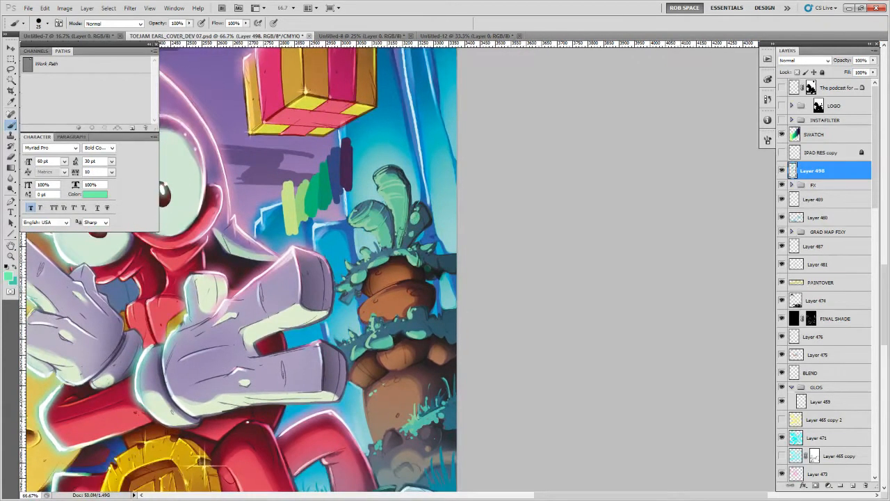
# Sample green and dark blue and paint shading between the central and rear leaf stalks on the carrot
pyautogui.keyDown('alt'); pyautogui.click(391, 245); pyautogui.keyUp('alt')
pyautogui.moveTo(391, 231); pyautogui.dragTo(399, 249)
pyautogui.moveTo(403, 213)
pyautogui.mouseDown()
pyautogui.moveTo(399, 243)
pyautogui.moveTo(409, 237)
pyautogui.moveTo(400, 245)
pyautogui.mouseUp()
pyautogui.keyDown('alt'); pyautogui.click(409, 227); pyautogui.keyUp('alt')
pyautogui.moveTo(409, 195); pyautogui.dragTo(404, 228)
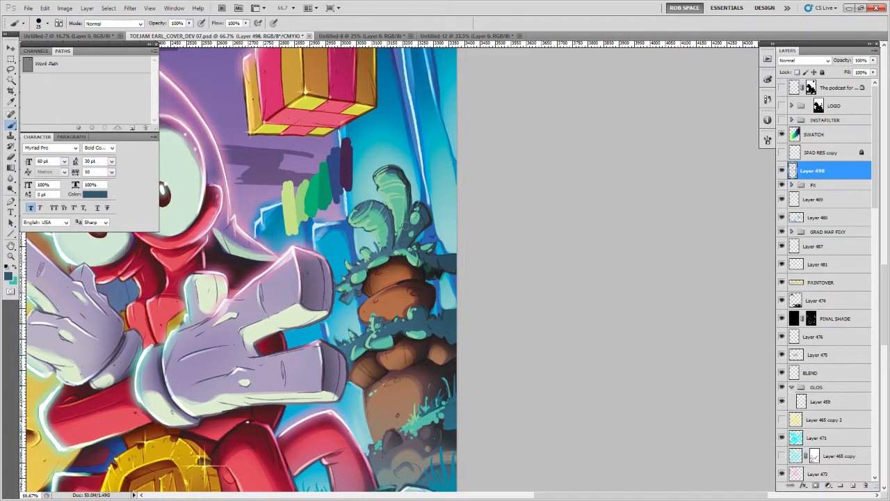
# Sample a near-black tone and deepen the shadow on the carrot's small rear leaf stalk
pyautogui.keyDown('alt'); pyautogui.click(426, 218); pyautogui.keyUp('alt')
pyautogui.keyDown('alt'); pyautogui.click(432, 218); pyautogui.keyUp('alt')
pyautogui.moveTo(413, 207)
pyautogui.mouseDown()
pyautogui.moveTo(429, 222)
pyautogui.moveTo(420, 246)
pyautogui.mouseUp()
# Sample black and dark teal tones and darken the shaded end of the carrot's upper leafy band
pyautogui.scroll(-1, 441, 241)
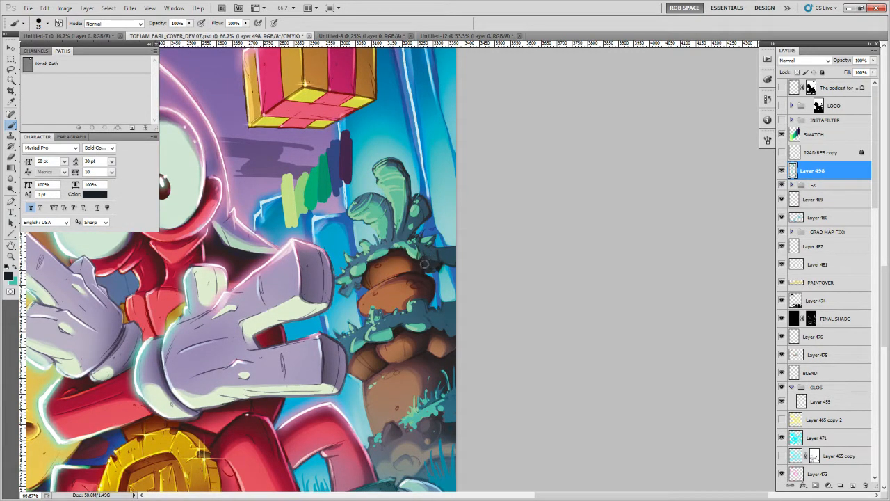
pyautogui.keyDown('alt'); pyautogui.click(425, 262); pyautogui.keyUp('alt')
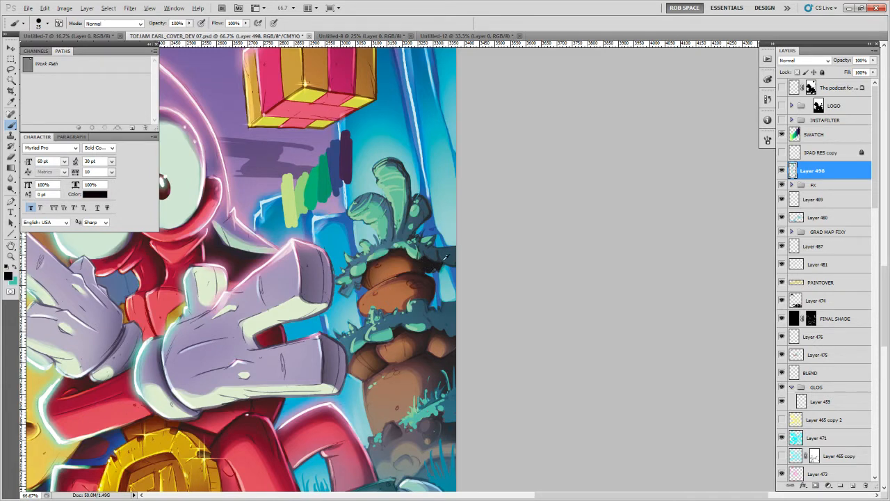
pyautogui.keyDown('alt'); pyautogui.click(440, 259); pyautogui.keyUp('alt')
pyautogui.keyDown('alt'); pyautogui.click(440, 257); pyautogui.keyUp('alt')
pyautogui.keyDown('alt'); pyautogui.click(417, 259); pyautogui.keyUp('alt')
# Sample cyan-teal from the background and paint grass blades between the medallion and the large shoe
pyautogui.scroll(-1, 468, 255)
pyautogui.moveTo(468, 255); pyautogui.dragTo(577, 170)
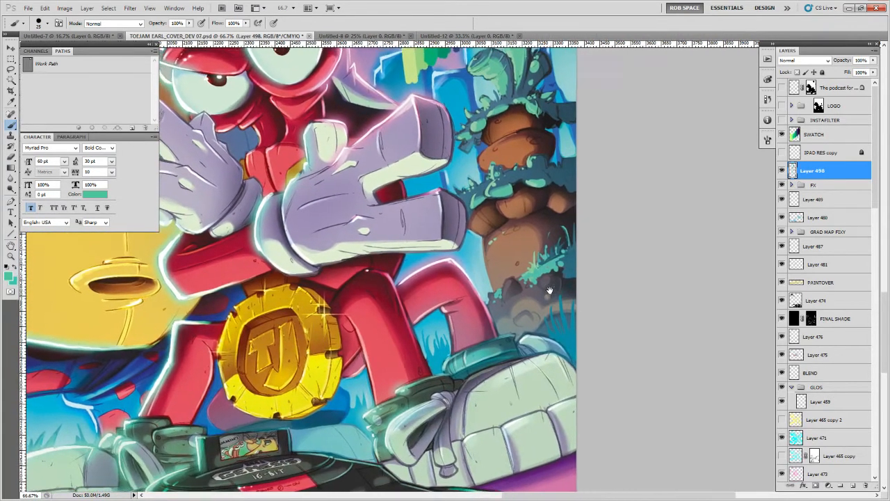
pyautogui.moveTo(505, 296); pyautogui.dragTo(527, 245)
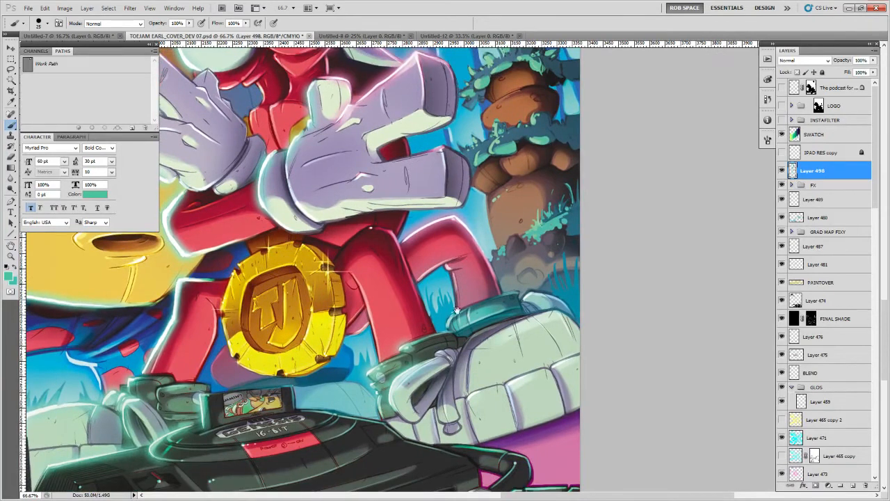
pyautogui.moveTo(457, 310); pyautogui.dragTo(507, 266)
pyautogui.keyDown('alt'); pyautogui.click(412, 324); pyautogui.keyUp('alt')
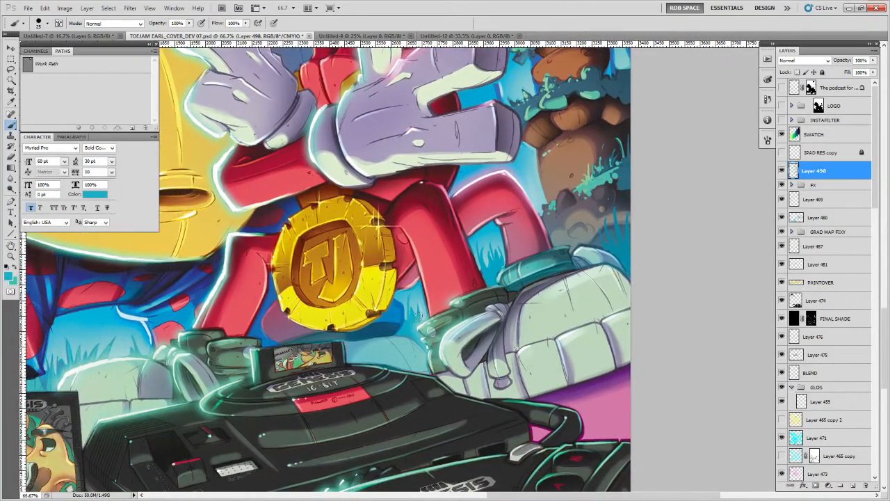
pyautogui.keyDown('alt'); pyautogui.click(418, 322); pyautogui.keyUp('alt')
# Review the lower foreground around the game box and the upper figure, returning to the carrot plant
pyautogui.moveTo(268, 360); pyautogui.dragTo(522, 280)
pyautogui.moveTo(302, 343); pyautogui.dragTo(597, 256)
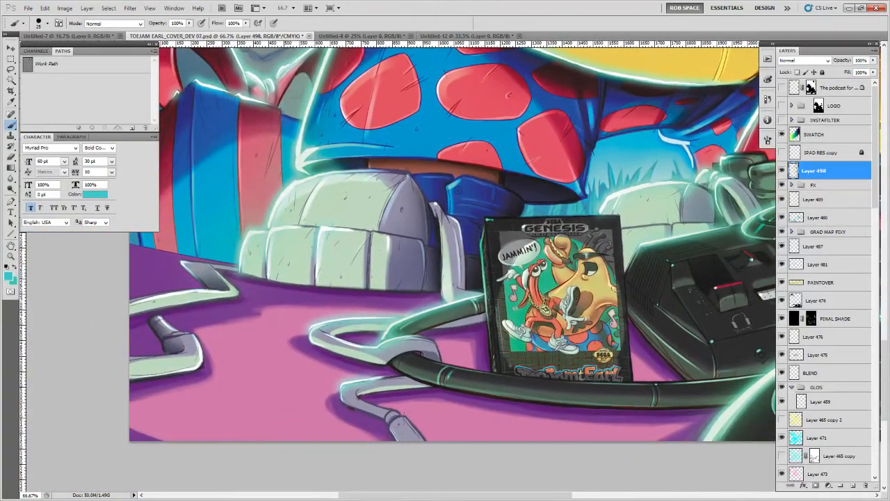
pyautogui.press('z')
pyautogui.keyDown('alt'); pyautogui.click(529, 357); pyautogui.keyUp('alt')
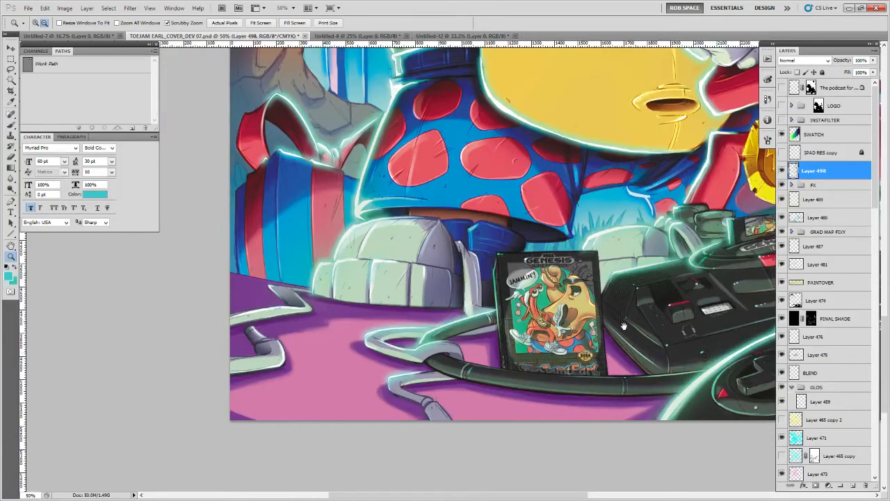
pyautogui.press('b')
pyautogui.moveTo(624, 326); pyautogui.dragTo(419, 431)
pyautogui.press('z')
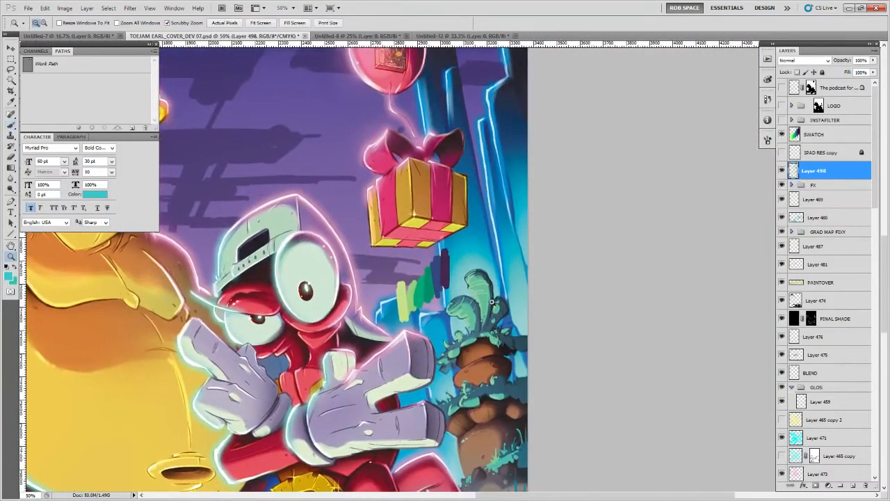
pyautogui.click(492, 301)
pyautogui.press('b')
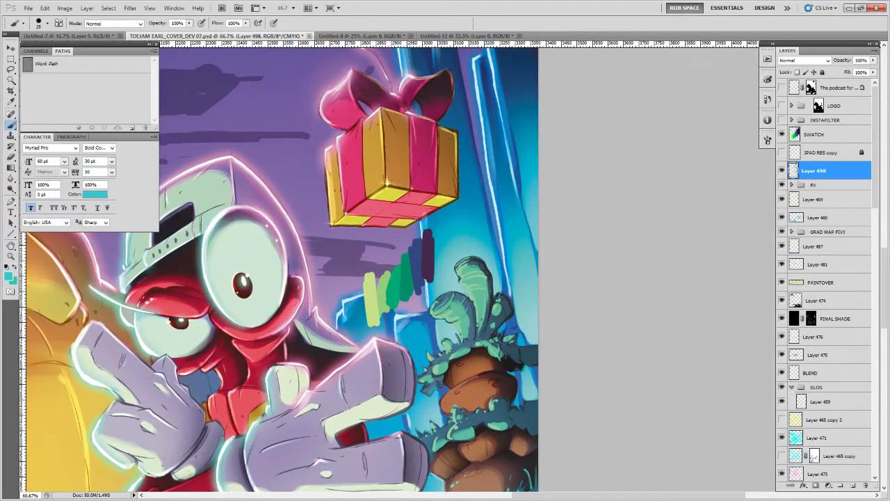
# Sample teal-green and brown tones and touch up the carrot's upper leaves and brown flesh
pyautogui.keyDown('alt'); pyautogui.click(510, 332); pyautogui.keyUp('alt')
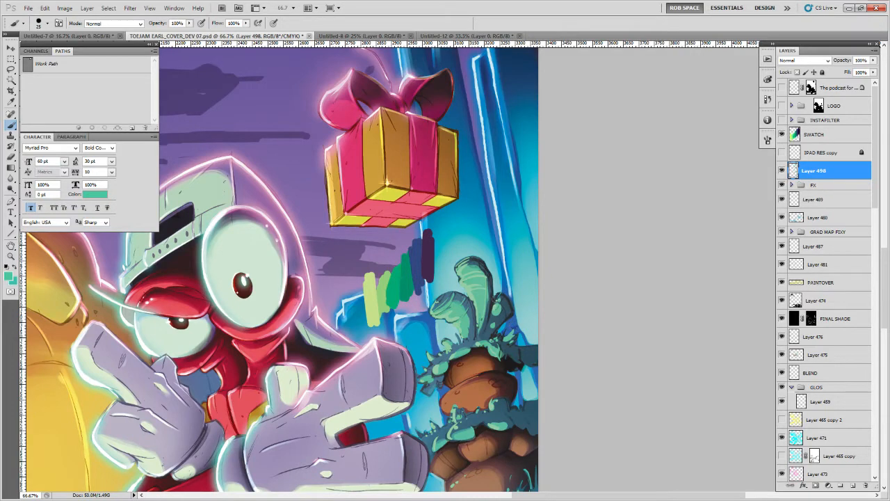
pyautogui.scroll(-2, 494, 327)
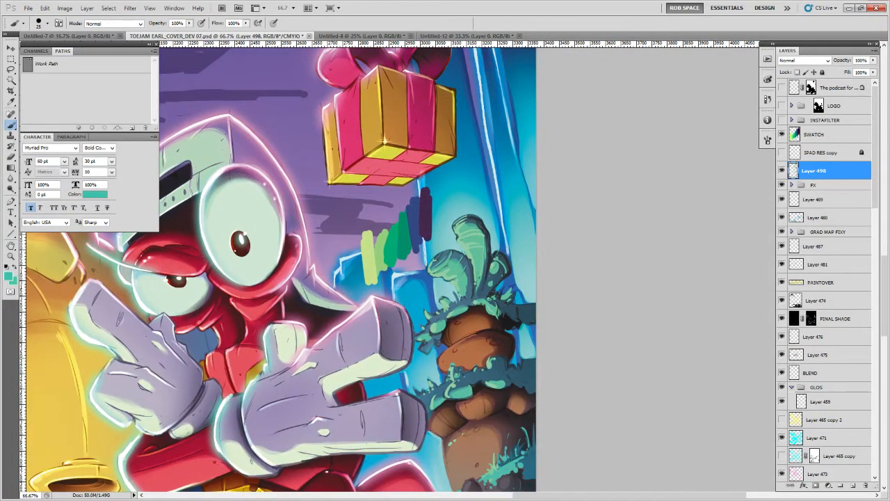
pyautogui.keyDown('alt'); pyautogui.click(476, 444); pyautogui.keyUp('alt')
pyautogui.moveTo(485, 303); pyautogui.dragTo(497, 298)
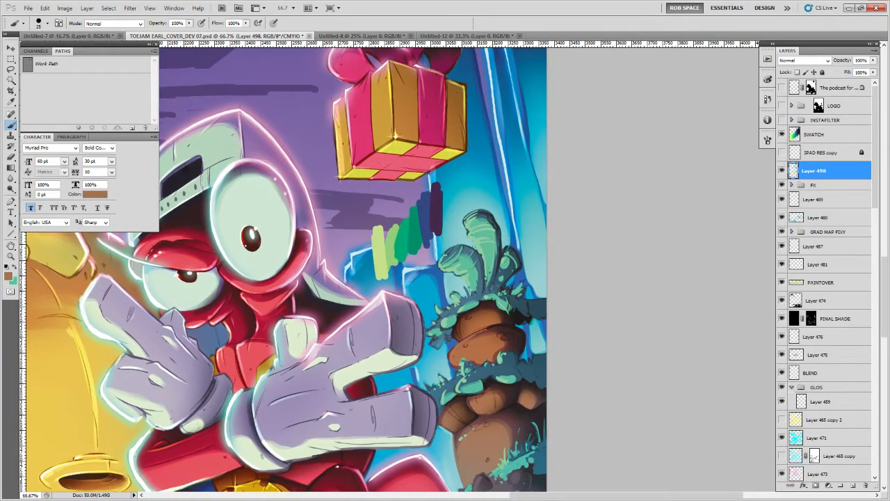
pyautogui.click(492, 288)
# On a new layer, paint dark maroon berry bases among the carrot's upper leaves, using a tone sampled from the red character
pyautogui.keyDown('alt'); pyautogui.click(263, 306); pyautogui.keyUp('alt')
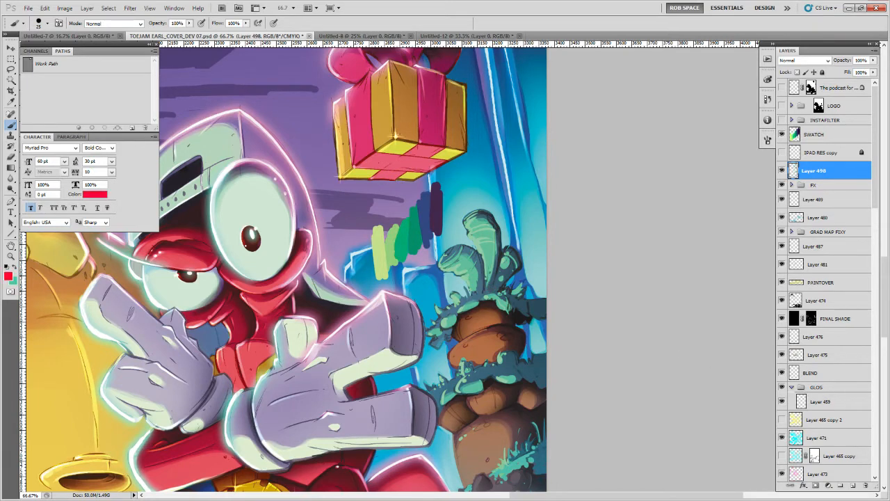
pyautogui.click(853, 485)
pyautogui.keyDown('alt'); pyautogui.click(495, 320); pyautogui.keyUp('alt')
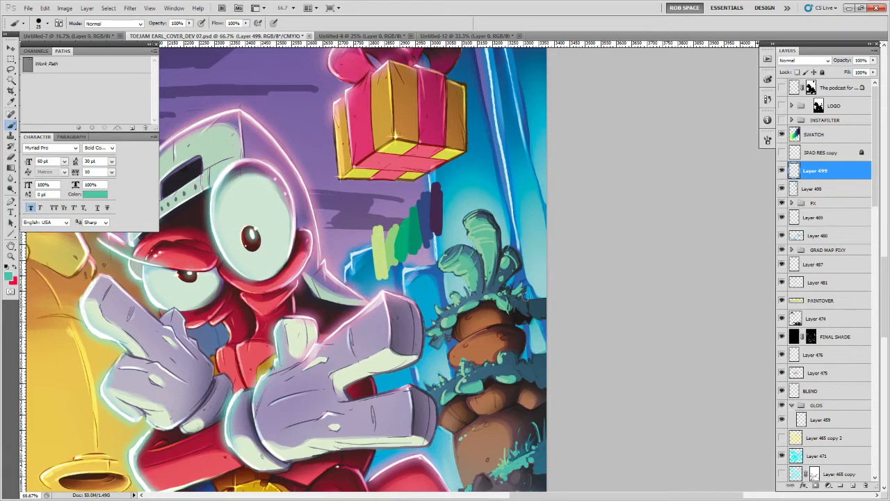
pyautogui.keyDown('alt'); pyautogui.click(171, 243); pyautogui.keyUp('alt')
pyautogui.click(491, 291)
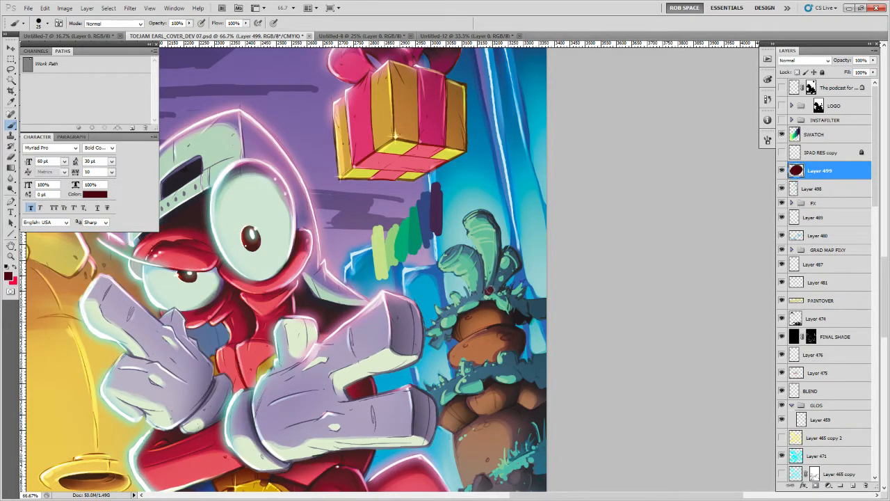
pyautogui.hotkey('ctrl', 'z')
pyautogui.moveTo(496, 291); pyautogui.dragTo(493, 289)
pyautogui.click(483, 287)
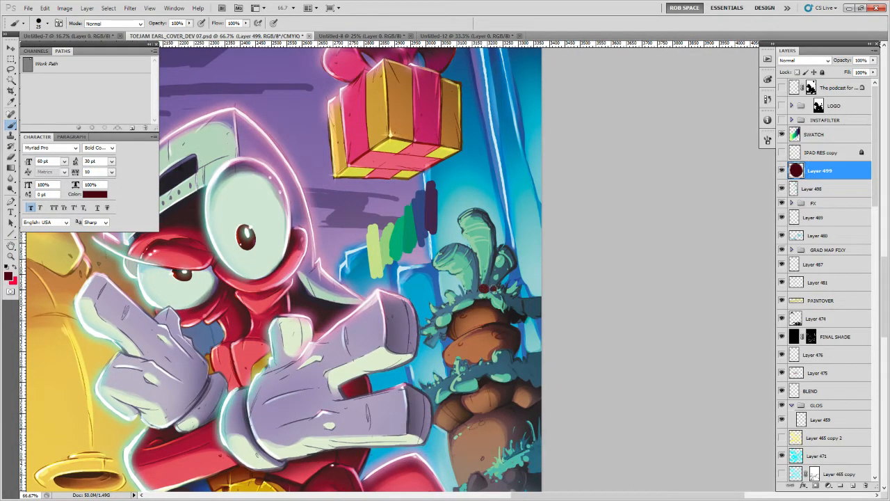
pyautogui.click(494, 290)
pyautogui.hotkey('ctrl', 'z')
pyautogui.click(496, 287)
pyautogui.click(499, 286)
pyautogui.click(460, 296)
# Fill the berries on the carrot's upper leafy band with bright red over their maroon bases
pyautogui.press('x')
pyautogui.click(460, 295)
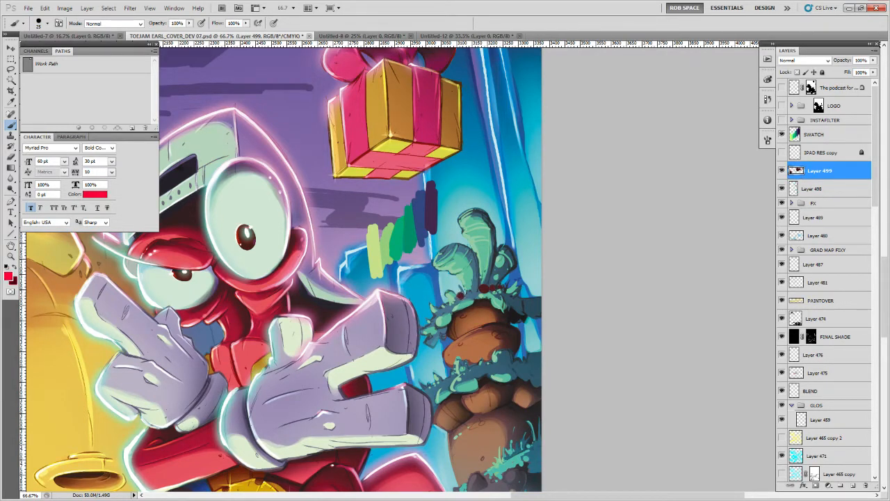
pyautogui.click(484, 288)
pyautogui.click(493, 287)
pyautogui.click(499, 286)
pyautogui.moveTo(528, 262)
pyautogui.mouseDown()
pyautogui.moveTo(518, 180)
pyautogui.moveTo(515, 249)
pyautogui.moveTo(487, 292)
pyautogui.mouseUp()
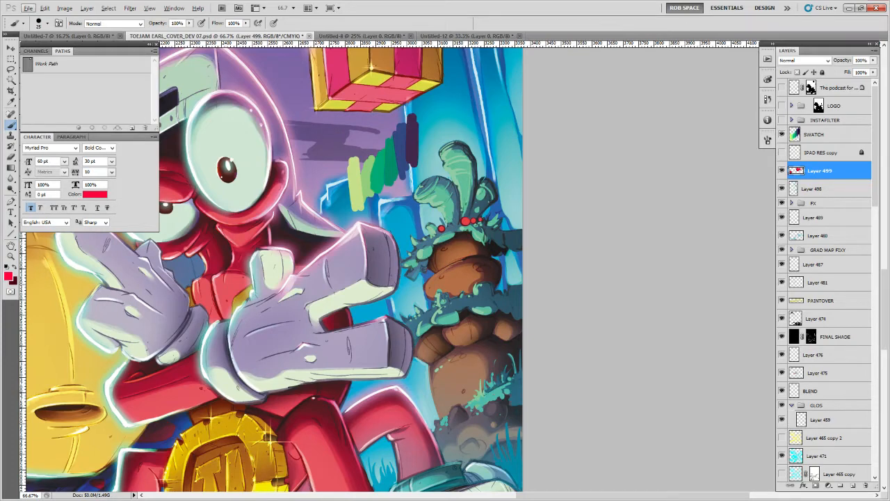
# Refine the berries' shading with maroon and bright red, and add small pale peach highlights
pyautogui.press('x')
pyautogui.moveTo(471, 218); pyautogui.dragTo(470, 221)
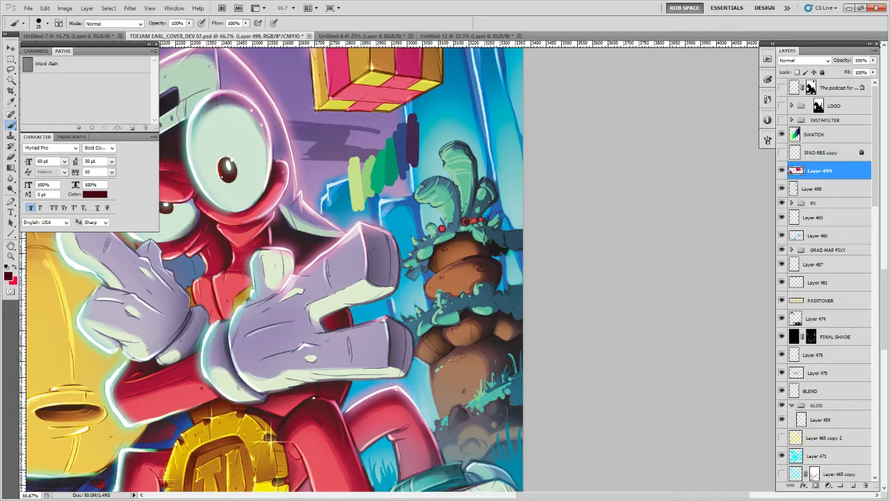
pyautogui.press('x')
pyautogui.moveTo(465, 221); pyautogui.dragTo(463, 220)
pyautogui.press('x')
pyautogui.press('x')
pyautogui.press('x')
pyautogui.press('x')
pyautogui.keyDown('alt'); pyautogui.click(477, 211); pyautogui.keyUp('alt')
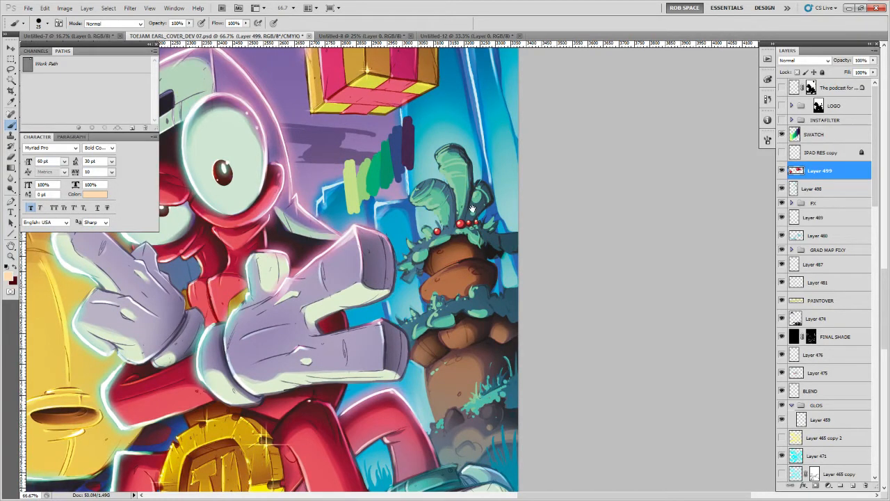
# Sample light green from the carrot's middle leafy band and add small leaf highlights there
pyautogui.moveTo(473, 208)
pyautogui.mouseDown()
pyautogui.moveTo(467, 238)
pyautogui.moveTo(473, 199)
pyautogui.mouseUp()
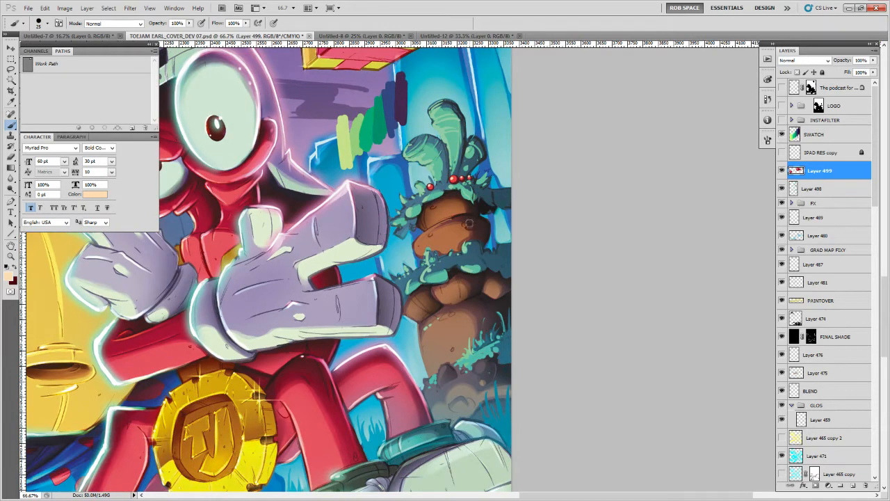
pyautogui.keyDown('alt'); pyautogui.click(423, 278); pyautogui.keyUp('alt')
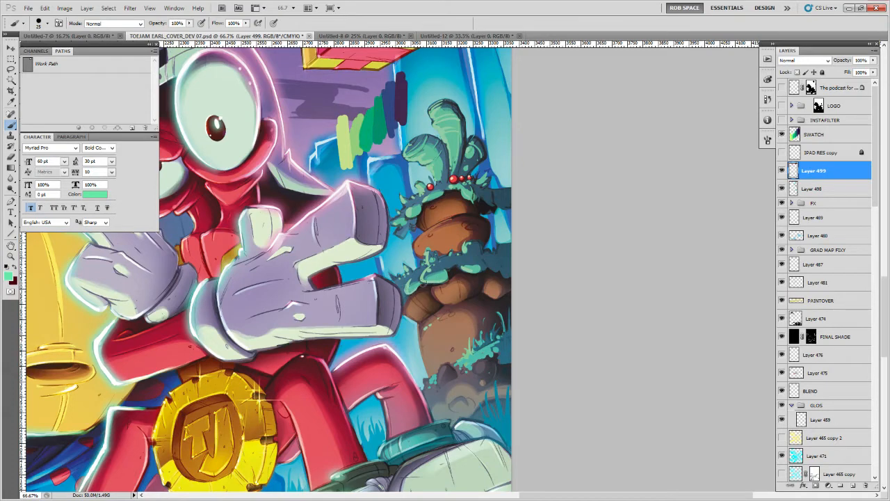
pyautogui.moveTo(451, 262); pyautogui.dragTo(421, 259)
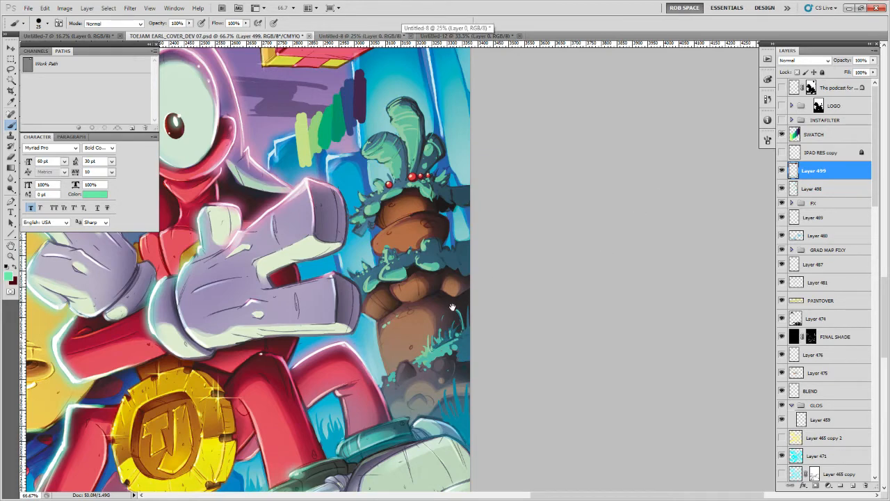
# Sample dark teal and teal tones and paint more grass blades in the clump beside the carrot's base
pyautogui.moveTo(462, 222); pyautogui.dragTo(479, 176)
pyautogui.keyDown('alt'); pyautogui.click(477, 209); pyautogui.keyUp('alt')
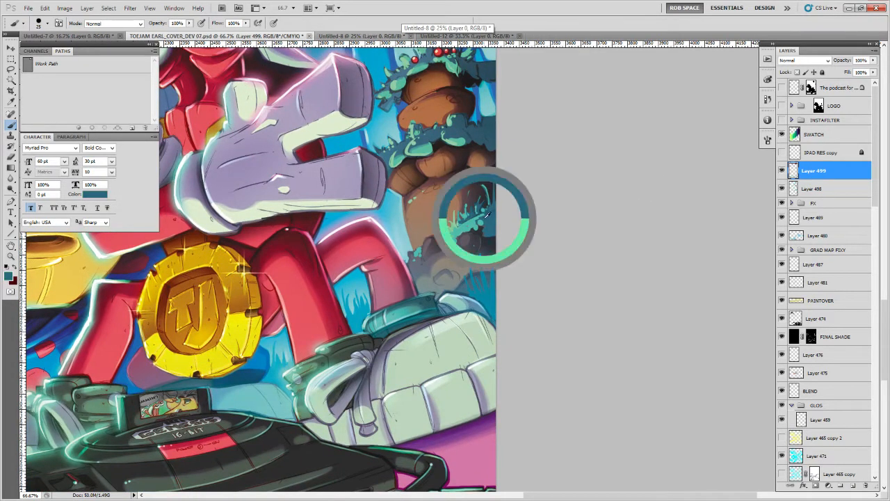
pyautogui.moveTo(476, 224); pyautogui.dragTo(473, 230)
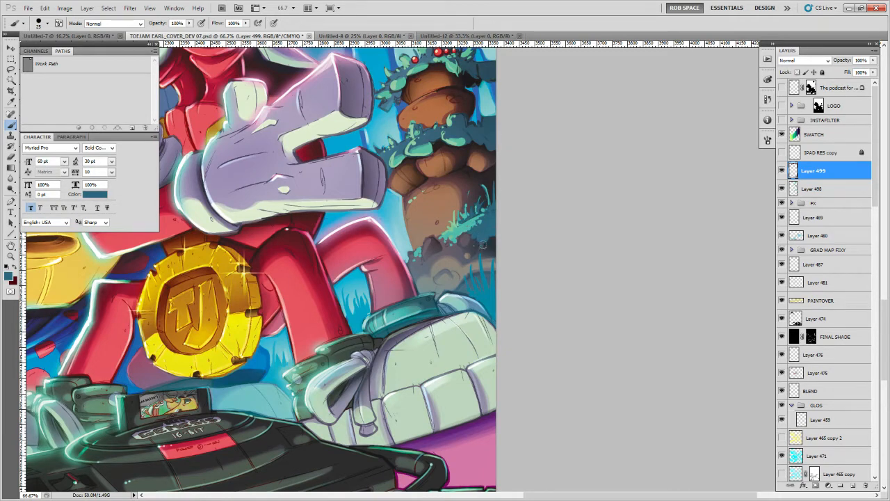
pyautogui.keyDown('alt'); pyautogui.click(477, 235); pyautogui.keyUp('alt')
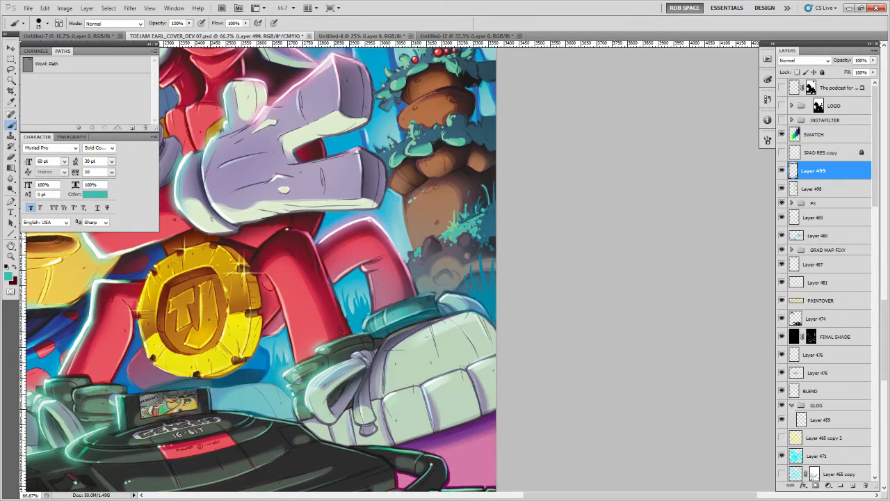
# Sample light green and paint bright edges and specks on the carrot's upper leaves and leaf stalks
pyautogui.scroll(5, 477, 235)
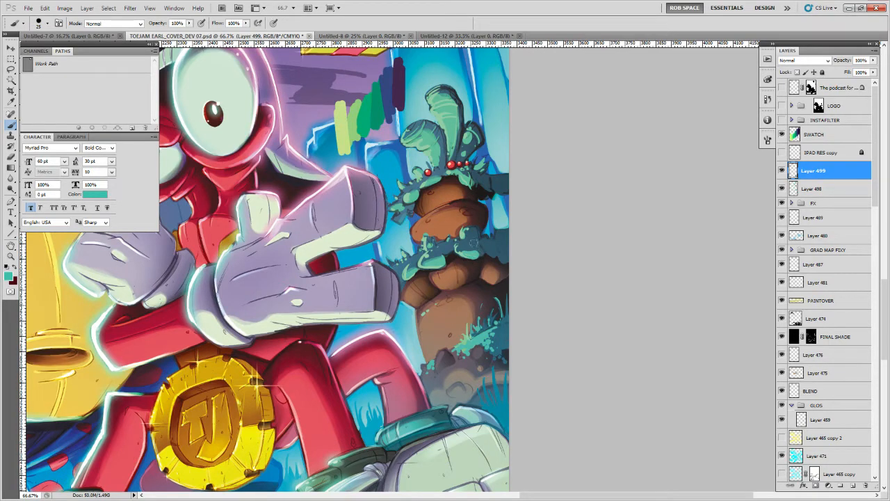
pyautogui.scroll(3, 482, 206)
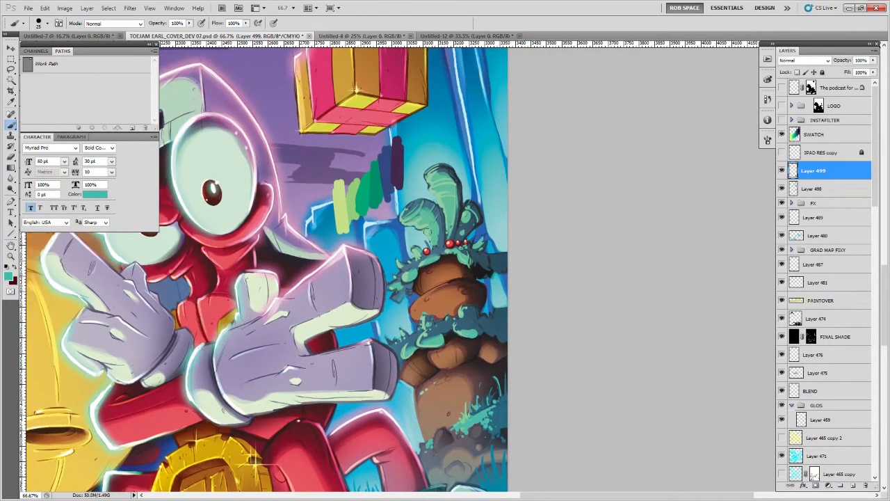
pyautogui.keyDown('alt'); pyautogui.click(429, 232); pyautogui.keyUp('alt')
pyautogui.moveTo(409, 264)
pyautogui.mouseDown()
pyautogui.moveTo(411, 256)
pyautogui.moveTo(398, 272)
pyautogui.mouseUp()
pyautogui.moveTo(446, 200); pyautogui.dragTo(426, 169)
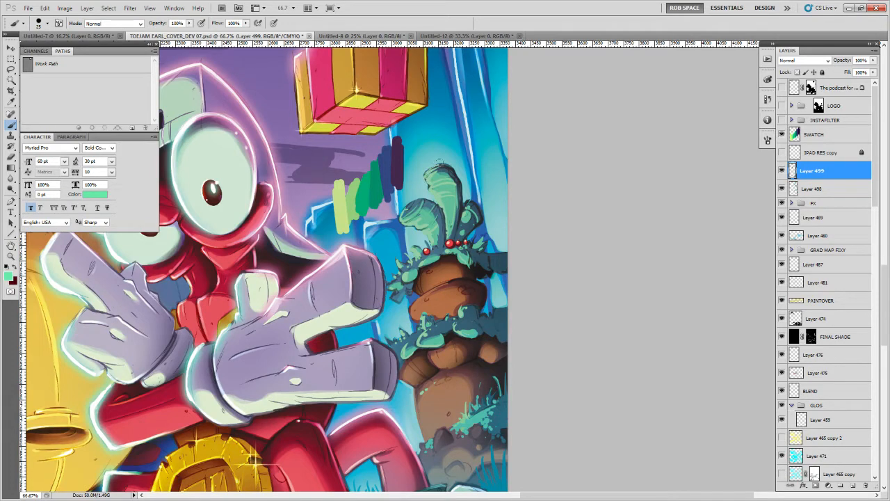
pyautogui.moveTo(474, 199); pyautogui.dragTo(467, 209)
# Review the carrot plant against the whole illustration at 33.3% zoom, returning to a close view of the plant
pyautogui.moveTo(461, 342); pyautogui.dragTo(450, 238)
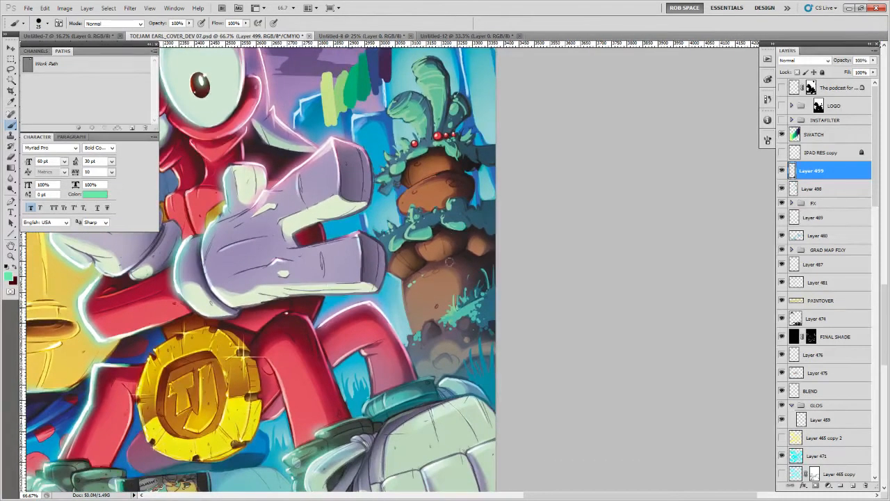
pyautogui.keyDown('alt'); pyautogui.click(435, 314); pyautogui.keyUp('alt')
pyautogui.press('z')
pyautogui.keyDown('alt'); pyautogui.click(445, 288); pyautogui.keyUp('alt')
pyautogui.keyDown('alt'); pyautogui.click(445, 288); pyautogui.keyUp('alt')
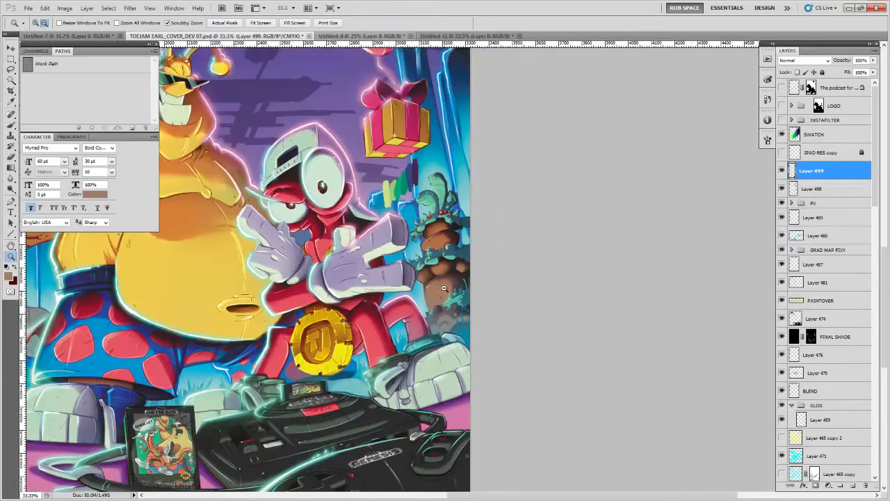
pyautogui.press('b')
pyautogui.moveTo(439, 345)
pyautogui.mouseDown()
pyautogui.moveTo(443, 327)
pyautogui.moveTo(521, 326)
pyautogui.moveTo(482, 399)
pyautogui.mouseUp()
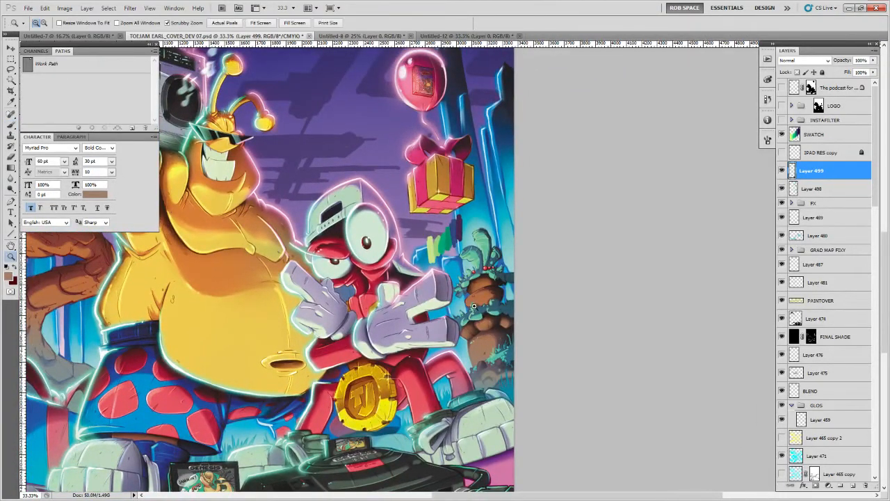
pyautogui.scroll(2, 470, 307)
# Sample greens from the carrot's middle leafy band for its leaf touch-ups and add a new layer
pyautogui.keyDown('alt'); pyautogui.click(467, 319); pyautogui.keyUp('alt')
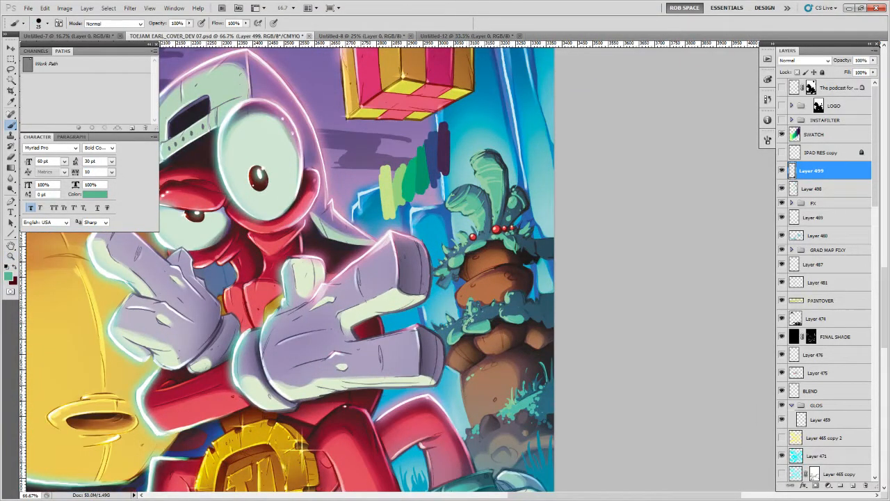
pyautogui.keyDown('alt'); pyautogui.click(467, 320); pyautogui.keyUp('alt')
pyautogui.moveTo(447, 334); pyautogui.dragTo(399, 304)
pyautogui.click(852, 485)
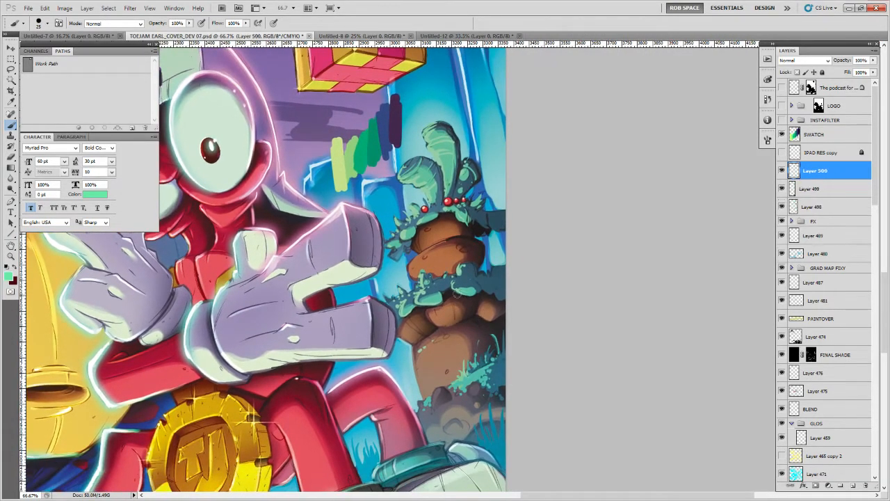
# Try the herbe3 grass brush, reduced to about 60 px, on the carrot's middle leafy band
pyautogui.rightClick(459, 294)
pyautogui.moveTo(570, 334)
pyautogui.mouseDown()
pyautogui.moveTo(573, 441)
pyautogui.moveTo(572, 409)
pyautogui.moveTo(571, 436)
pyautogui.moveTo(554, 431)
pyautogui.mouseUp()
pyautogui.click(554, 431)
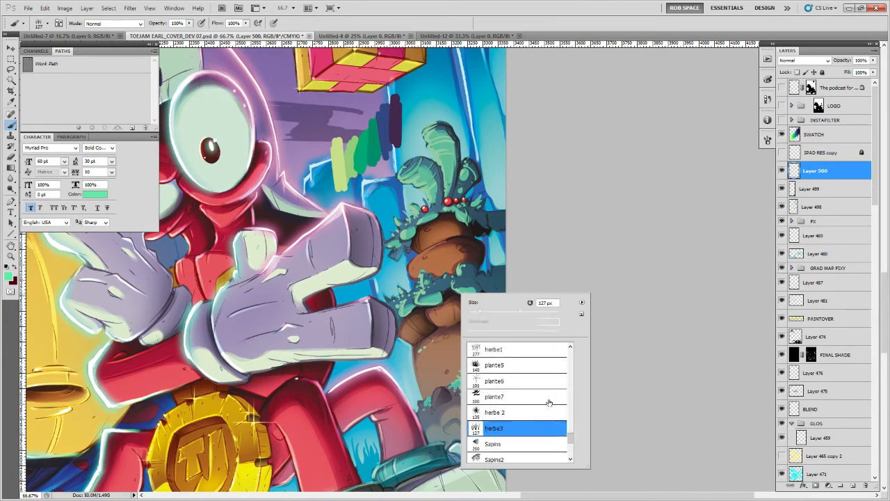
pyautogui.click(596, 339)
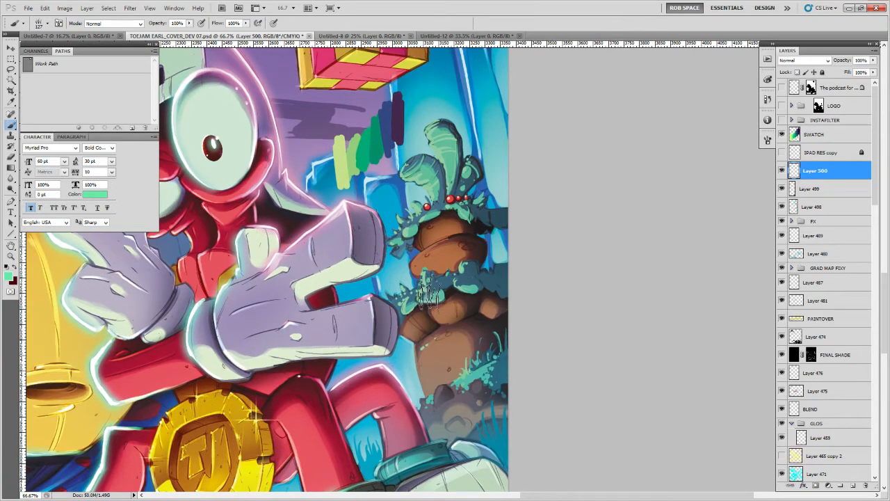
pyautogui.press(']')
pyautogui.press(']')
pyautogui.press('[')
pyautogui.press('[')
pyautogui.press('[')
pyautogui.press('[')
pyautogui.press('[')
pyautogui.press(']')
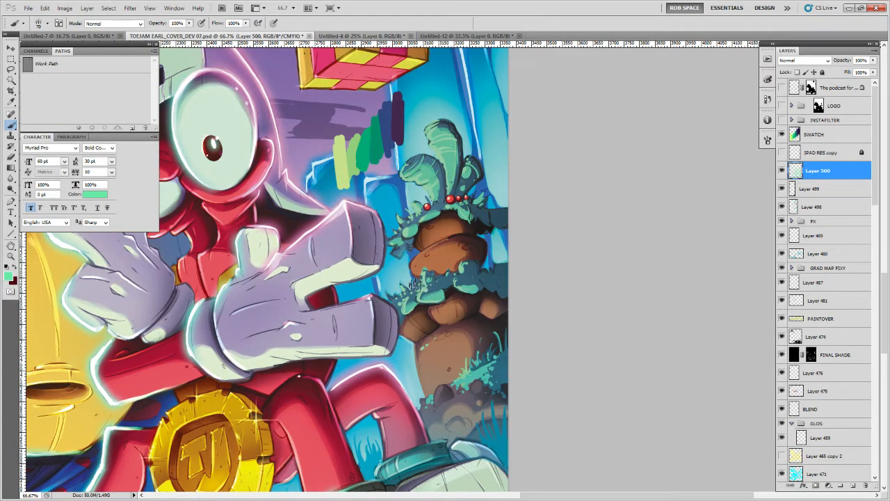
# Paint light green leaf specks on the carrot's middle leafy band with the ROB STRONG DIAMOND brush, reducing its size to 9 px
pyautogui.rightClick(469, 293)
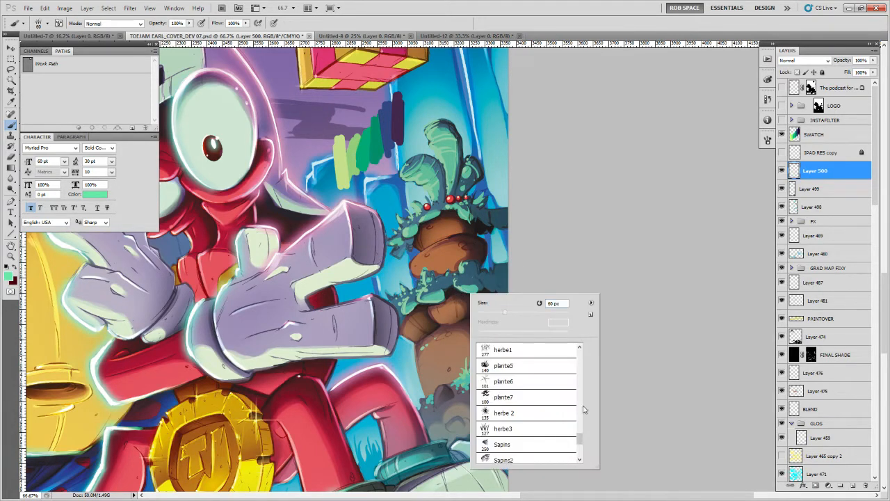
pyautogui.moveTo(581, 440)
pyautogui.mouseDown()
pyautogui.moveTo(580, 356)
pyautogui.moveTo(579, 374)
pyautogui.mouseUp()
pyautogui.click(550, 407)
pyautogui.click(453, 425)
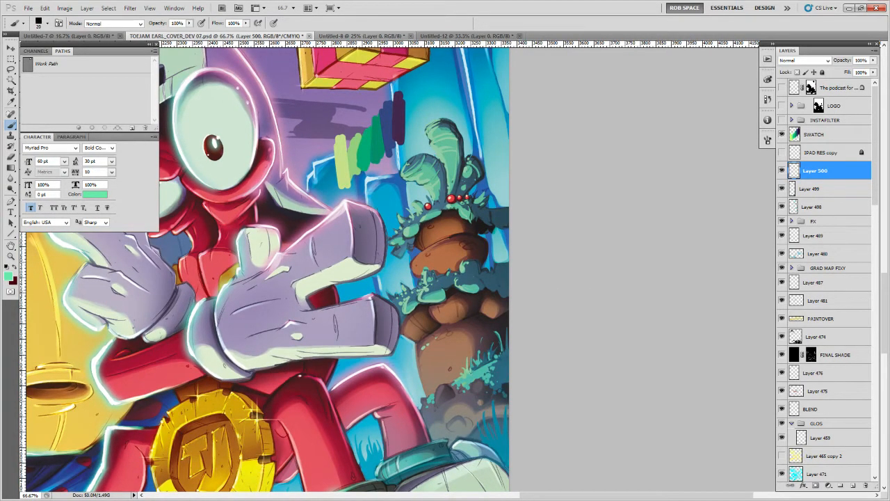
pyautogui.moveTo(415, 293); pyautogui.dragTo(422, 288)
pyautogui.press('[')
pyautogui.press(']')
pyautogui.press('[')
pyautogui.press('[')
pyautogui.press('[')
# Switch to the ROB RUFFY DRAW brush and reduce it to 10 px for fine details around the carrot
pyautogui.rightClick(462, 346)
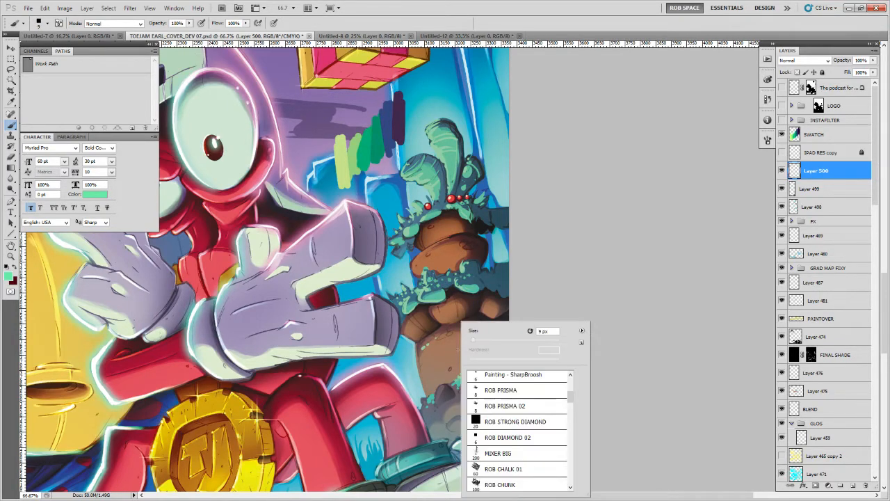
pyautogui.scroll(3, 547, 393)
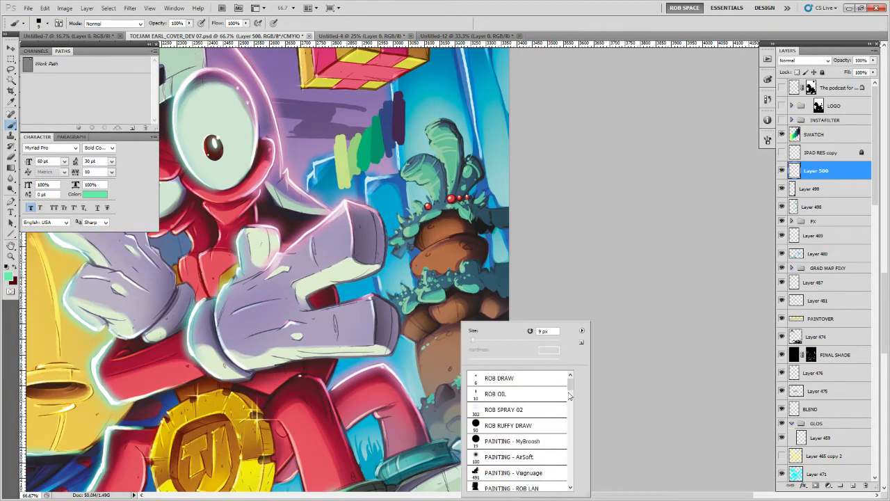
pyautogui.click(556, 424)
pyautogui.click(448, 386)
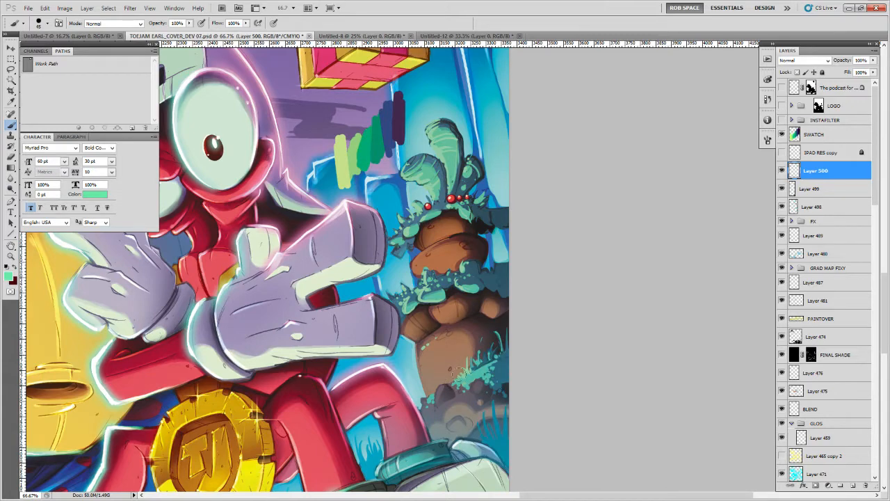
pyautogui.press('[')
pyautogui.press('[')
pyautogui.press('[')
pyautogui.press('[')
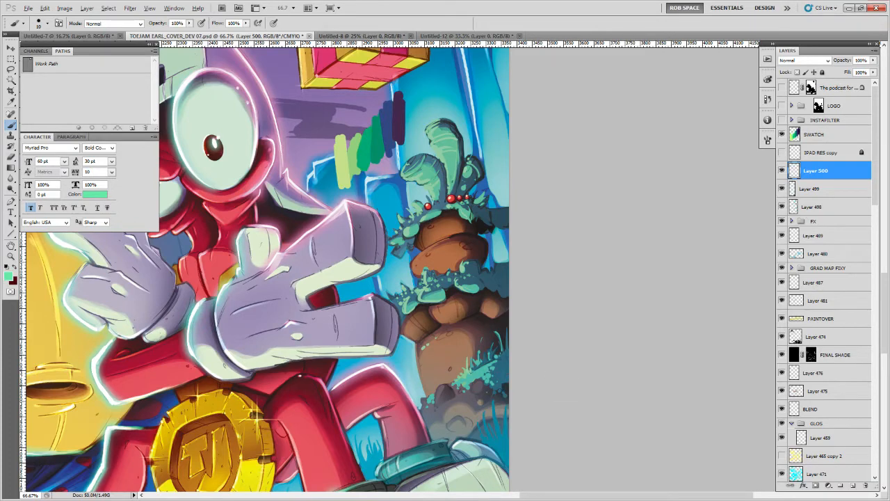
# Paint a small red mushroom with pale spots at the base of the carrot, reusing the berry red
pyautogui.keyDown('alt'); pyautogui.click(338, 66); pyautogui.keyUp('alt')
pyautogui.scroll(-2, 264, 265)
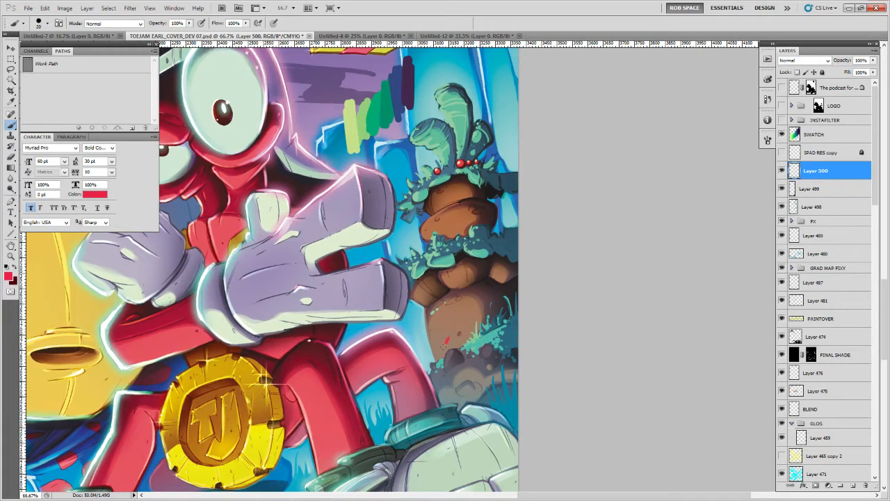
pyautogui.moveTo(443, 345); pyautogui.dragTo(451, 345)
pyautogui.keyDown('alt'); pyautogui.click(457, 319); pyautogui.keyUp('alt')
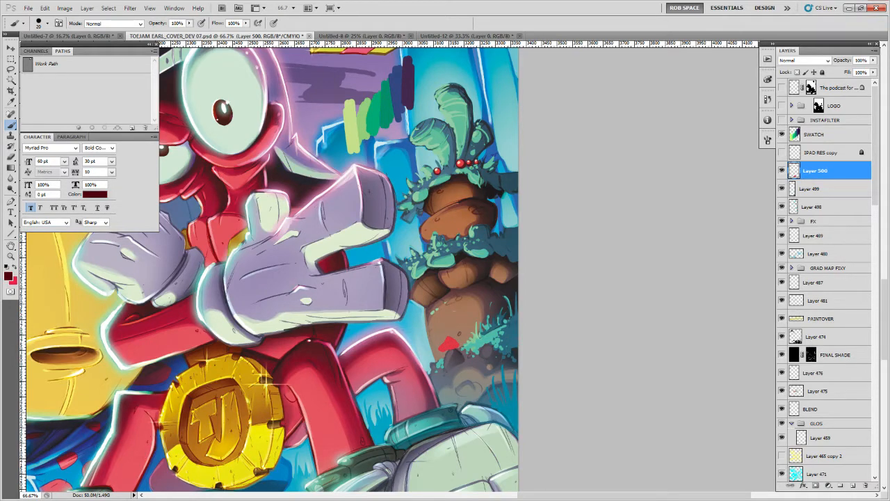
pyautogui.keyDown('alt'); pyautogui.click(459, 163); pyautogui.keyUp('alt')
pyautogui.moveTo(447, 349); pyautogui.dragTo(455, 346)
pyautogui.moveTo(491, 295); pyautogui.dragTo(448, 332)
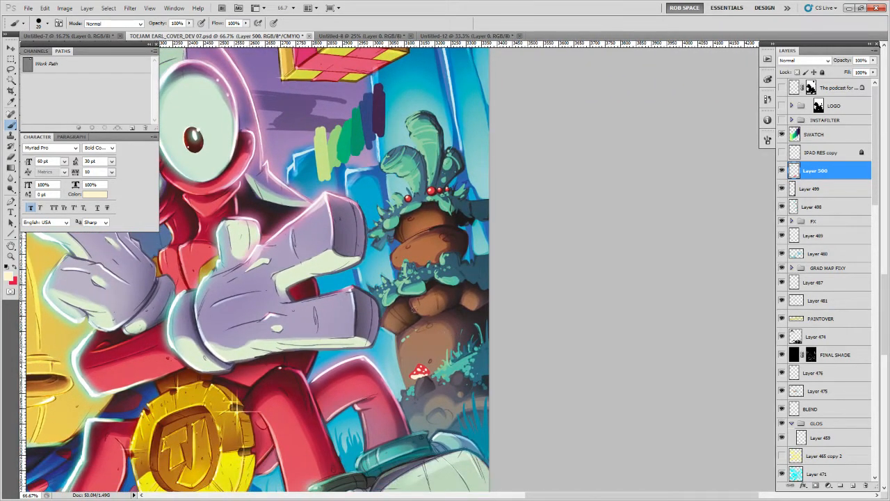
# Sample dark brown and navy tones from the carrot plant for shading its lower segments and the mushroom's base
pyautogui.keyDown('alt'); pyautogui.click(416, 310); pyautogui.keyUp('alt')
pyautogui.keyDown('alt'); pyautogui.click(411, 299); pyautogui.keyUp('alt')
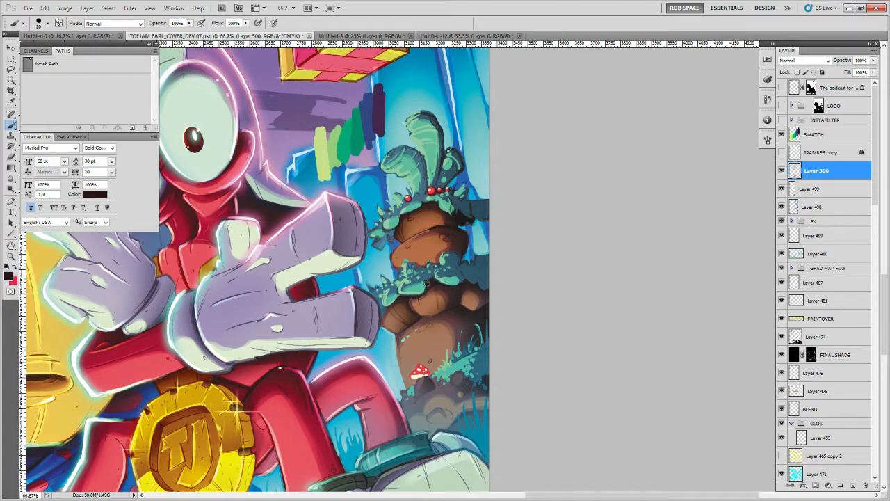
pyautogui.scroll(2, 452, 281)
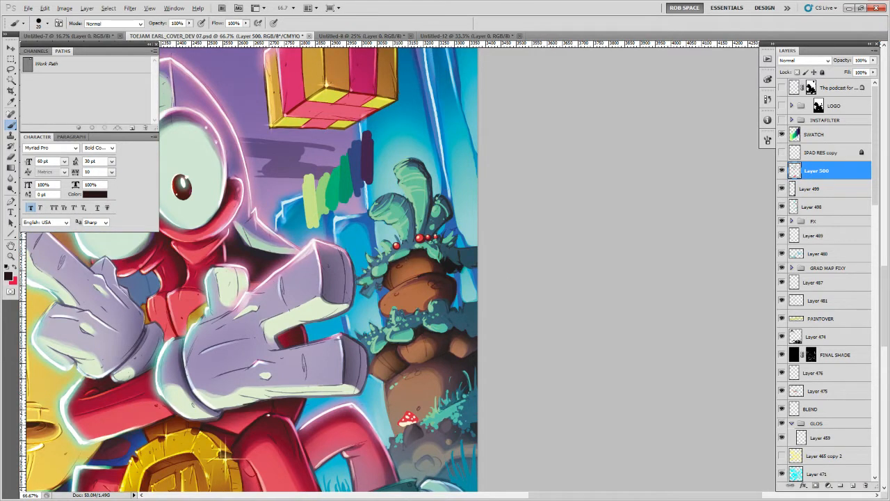
pyautogui.keyDown('alt'); pyautogui.click(464, 258); pyautogui.keyUp('alt')
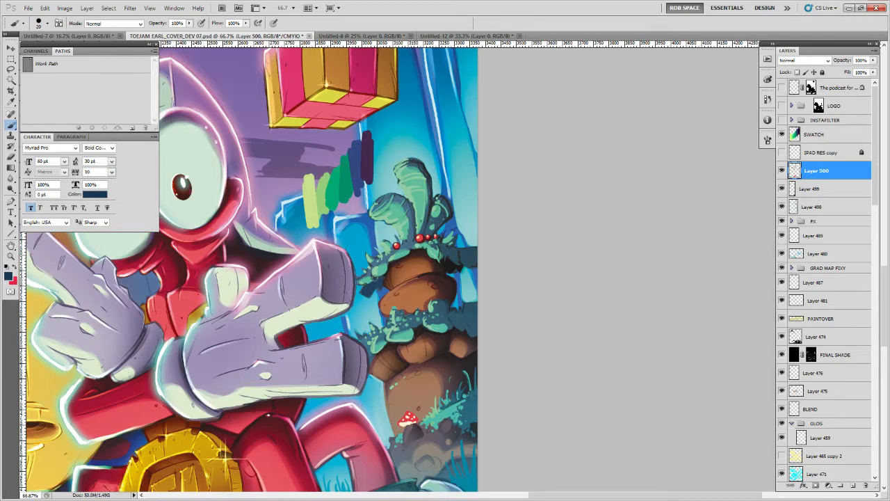
# Paint dark and mint green leaf details around the carrot's upper leafy collar, using colours sampled from the artwork
pyautogui.keyDown('alt'); pyautogui.click(385, 274); pyautogui.keyUp('alt')
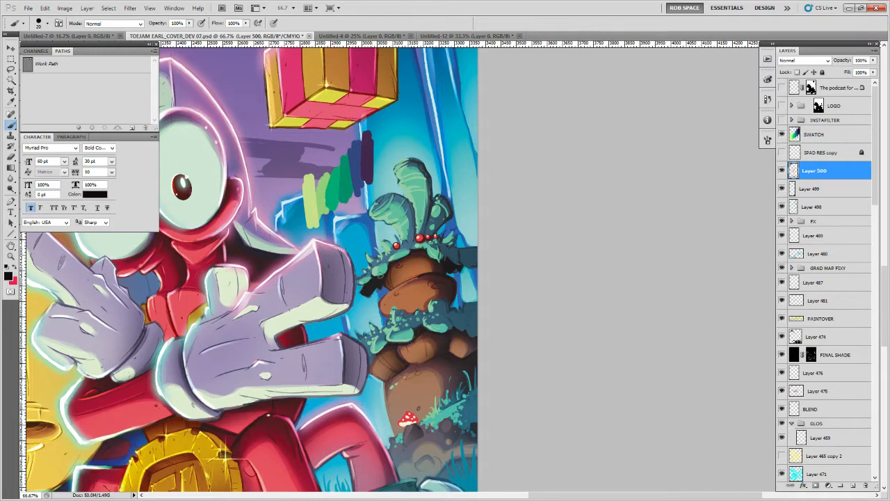
pyautogui.keyDown('alt'); pyautogui.click(386, 271); pyautogui.keyUp('alt')
pyautogui.keyDown('alt'); pyautogui.click(378, 272); pyautogui.keyUp('alt')
pyautogui.moveTo(367, 278); pyautogui.dragTo(325, 313)
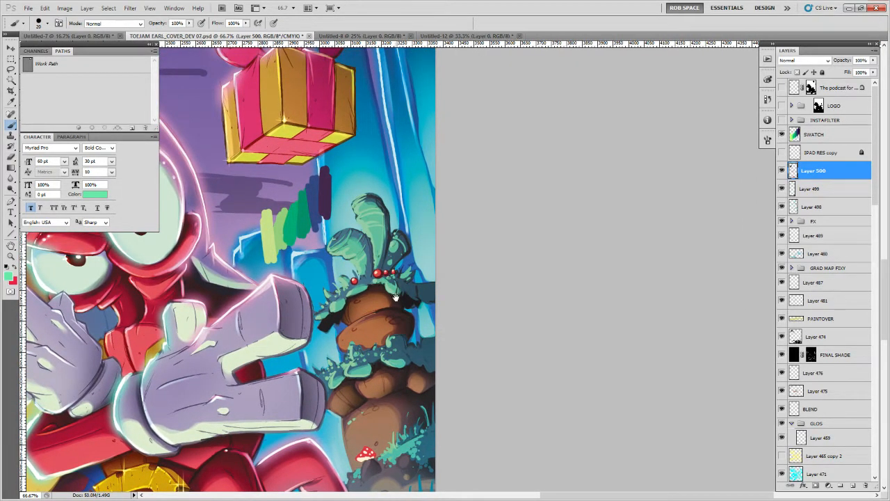
pyautogui.moveTo(393, 298)
pyautogui.mouseDown()
pyautogui.moveTo(392, 285)
pyautogui.moveTo(430, 286)
pyautogui.mouseUp()
pyautogui.keyDown('alt'); pyautogui.click(417, 289); pyautogui.keyUp('alt')
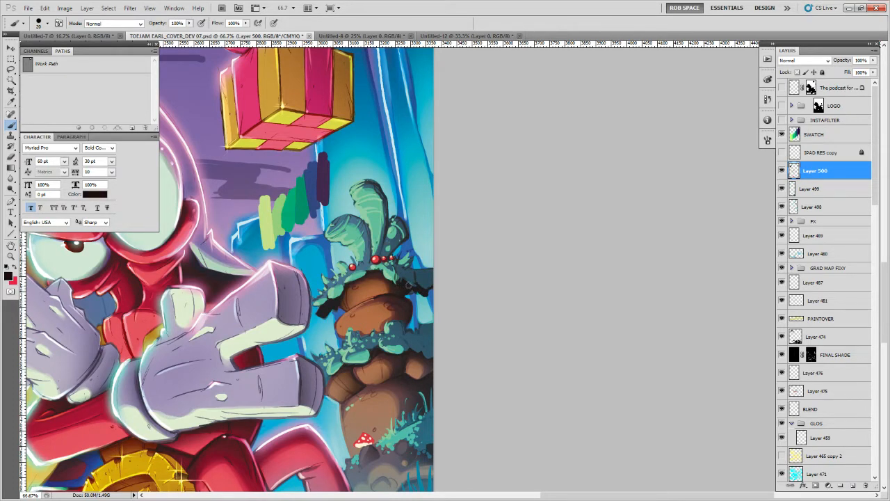
pyautogui.moveTo(410, 292); pyautogui.dragTo(415, 261)
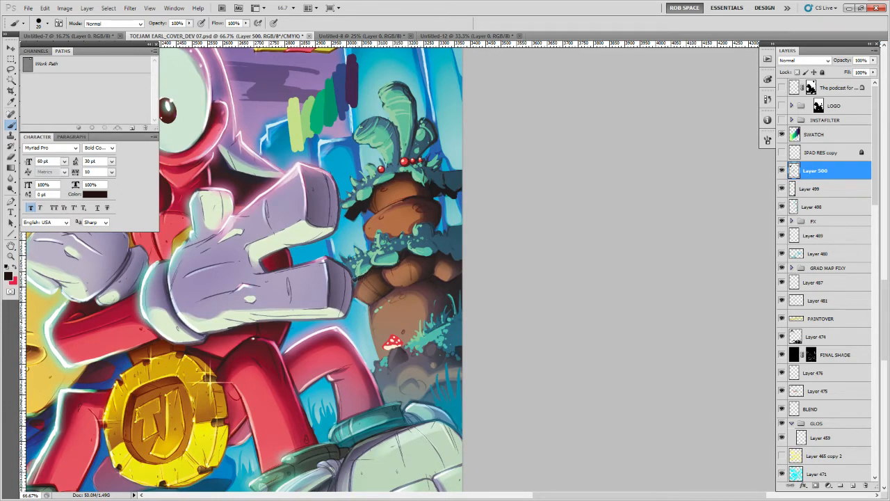
# Refine the edge of the carrot's middle leafy band beside the glove with sampled blue and dark brown
pyautogui.keyDown('alt'); pyautogui.click(358, 280); pyautogui.keyUp('alt')
pyautogui.keyDown('alt'); pyautogui.click(359, 274); pyautogui.keyUp('alt')
pyautogui.keyDown('alt'); pyautogui.click(355, 274); pyautogui.keyUp('alt')
pyautogui.moveTo(398, 256); pyautogui.dragTo(378, 295)
pyautogui.keyDown('alt'); pyautogui.click(351, 275); pyautogui.keyUp('alt')
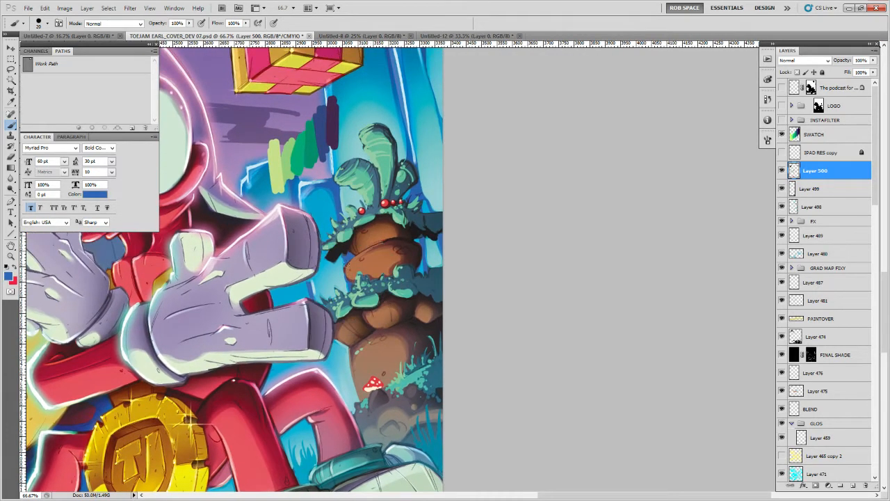
pyautogui.keyDown('alt'); pyautogui.click(355, 256); pyautogui.keyUp('alt')
pyautogui.keyDown('alt'); pyautogui.click(353, 248); pyautogui.keyUp('alt')
# Examine the carrot plant's shading against the wider cover composition
pyautogui.press('z')
pyautogui.keyDown('alt'); pyautogui.click(394, 260); pyautogui.keyUp('alt')
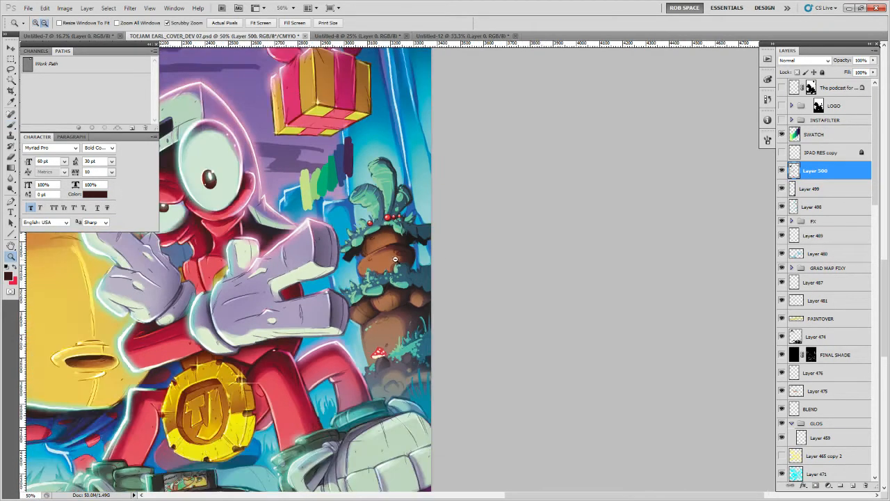
pyautogui.keyDown('alt'); pyautogui.click(397, 260); pyautogui.keyUp('alt')
pyautogui.press('b')
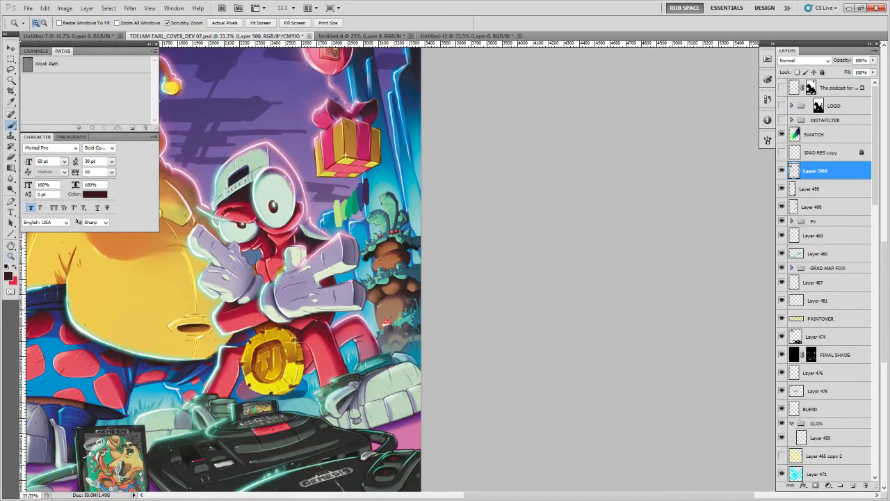
pyautogui.press('z')
pyautogui.click(401, 292)
pyautogui.click(401, 292)
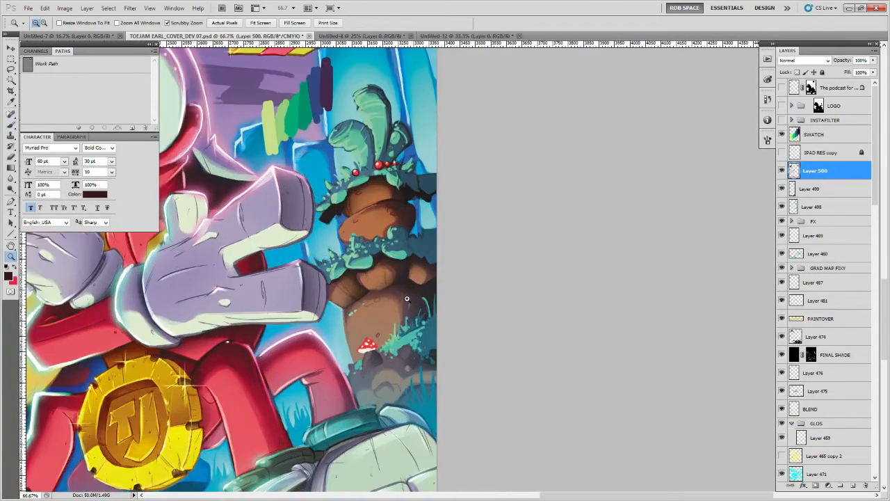
pyautogui.press('b')
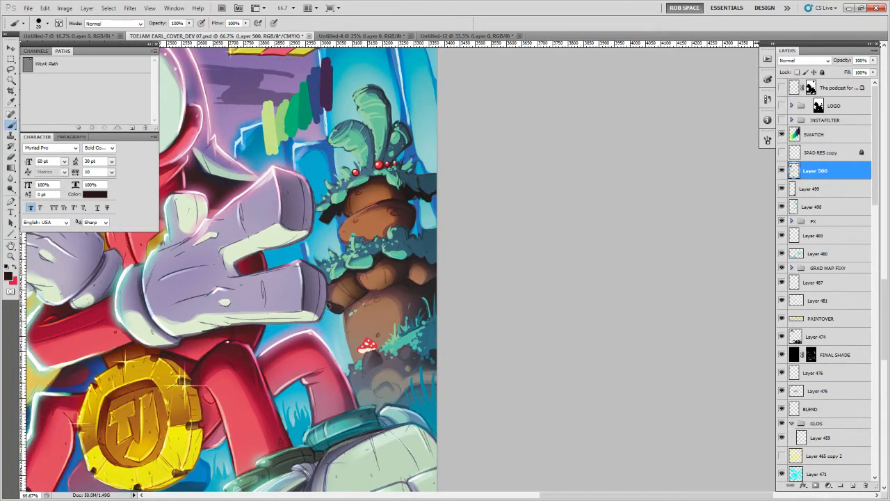
# Shade the end of the carrot segment beside the glove with dark brown and blend it with sampled mid browns
pyautogui.moveTo(330, 307); pyautogui.dragTo(342, 309)
pyautogui.keyDown('alt'); pyautogui.click(327, 292); pyautogui.keyUp('alt')
pyautogui.keyDown('alt'); pyautogui.click(323, 313); pyautogui.keyUp('alt')
pyautogui.keyDown('alt'); pyautogui.click(333, 296); pyautogui.keyUp('alt')
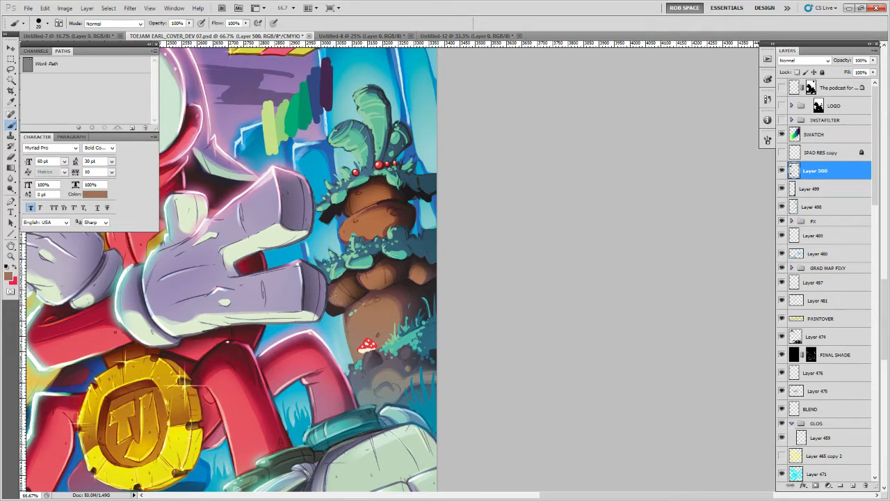
pyautogui.keyDown('alt'); pyautogui.click(333, 296); pyautogui.keyUp('alt')
pyautogui.keyDown('alt'); pyautogui.click(341, 243); pyautogui.keyUp('alt')
pyautogui.moveTo(440, 280); pyautogui.dragTo(438, 285)
pyautogui.keyDown('alt'); pyautogui.click(343, 309); pyautogui.keyUp('alt')
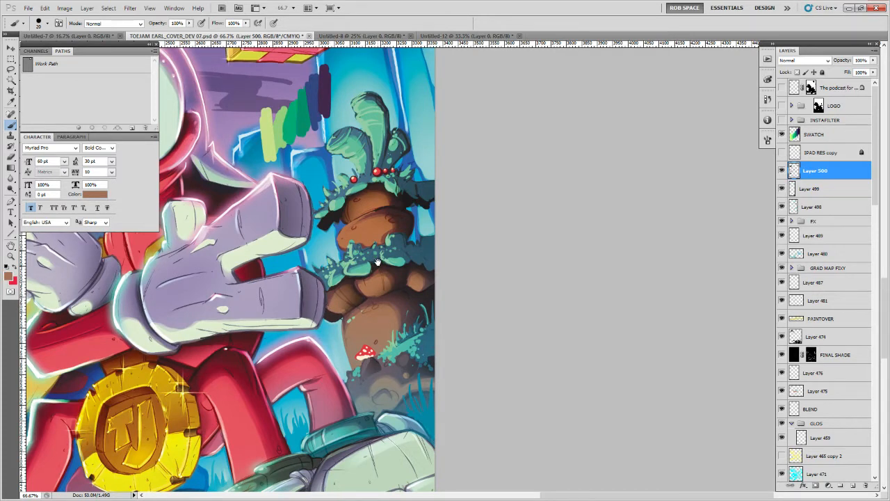
# Paint highlights on the carrot's top leaves using the light green from the swatch strokes
pyautogui.moveTo(378, 262); pyautogui.dragTo(367, 309)
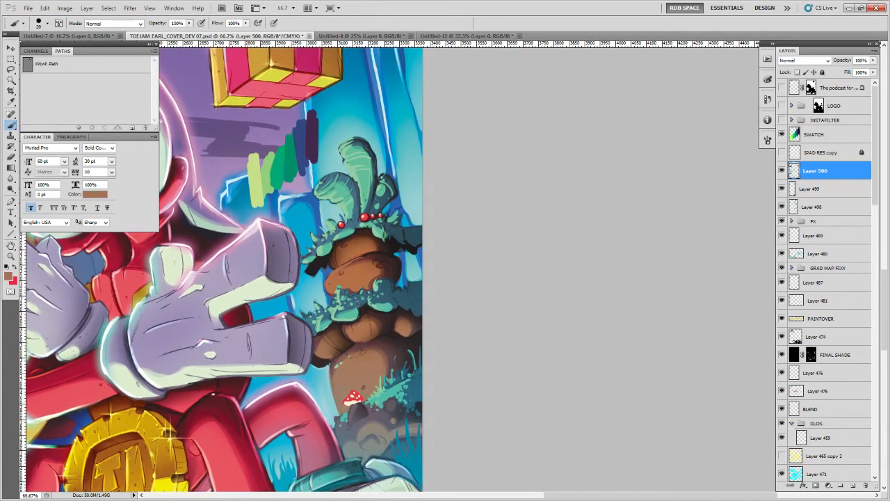
pyautogui.keyDown('alt'); pyautogui.click(260, 182); pyautogui.keyUp('alt')
pyautogui.moveTo(320, 198)
pyautogui.mouseDown()
pyautogui.moveTo(324, 190)
pyautogui.moveTo(334, 202)
pyautogui.mouseUp()
pyautogui.moveTo(355, 171); pyautogui.dragTo(347, 149)
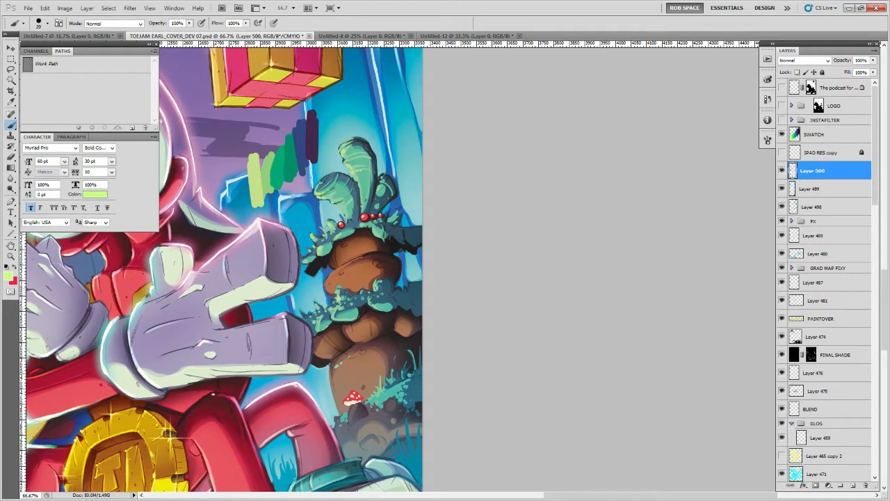
pyautogui.moveTo(416, 292); pyautogui.dragTo(442, 223)
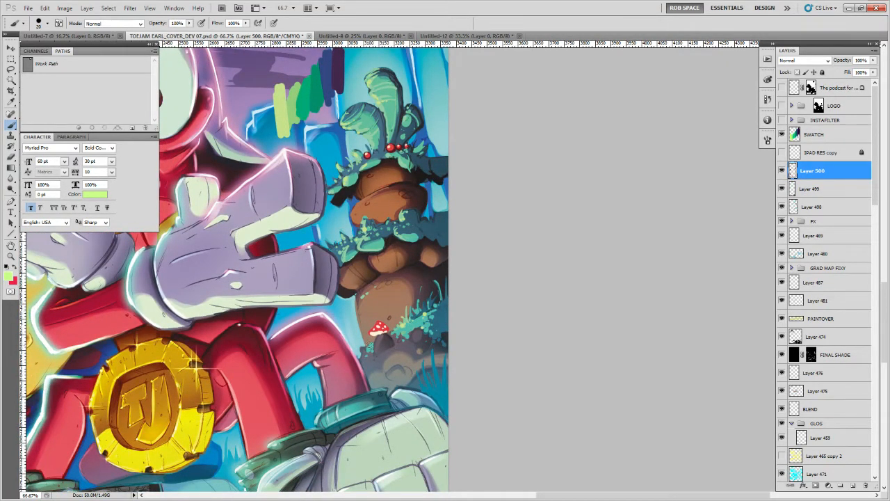
# Examine the retouched carrot plant within the whole cover and glance at the neighbouring open document
pyautogui.press('z')
pyautogui.keyDown('alt'); pyautogui.click(426, 294); pyautogui.keyUp('alt')
pyautogui.keyDown('alt'); pyautogui.click(424, 310); pyautogui.keyUp('alt')
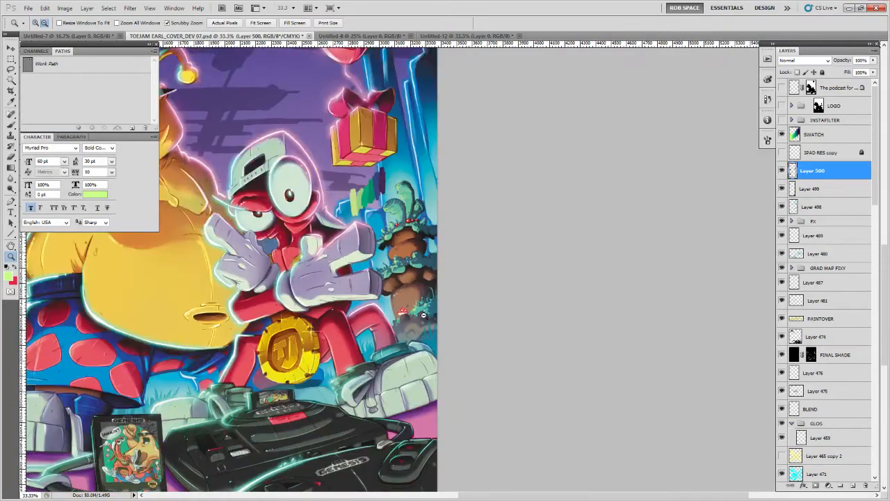
pyautogui.keyDown('alt'); pyautogui.click(420, 325); pyautogui.keyUp('alt')
pyautogui.moveTo(393, 317); pyautogui.dragTo(489, 303)
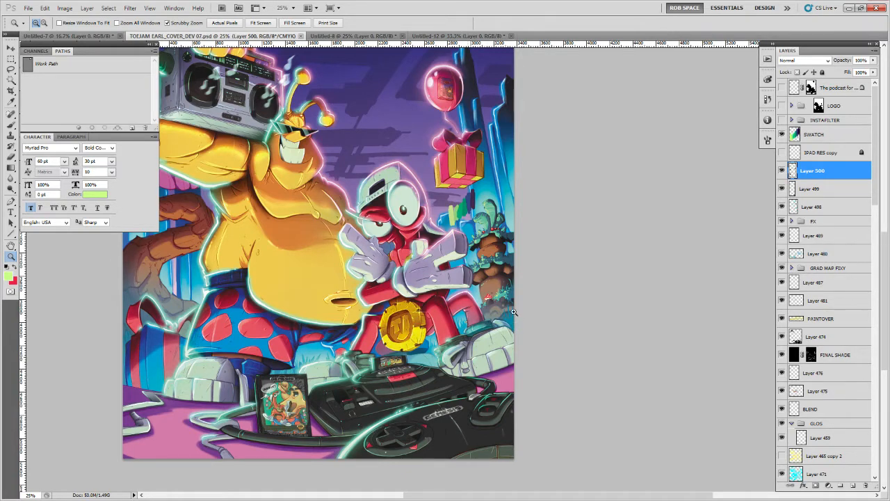
pyautogui.hotkey('ctrl', 'shift', 'Tab')
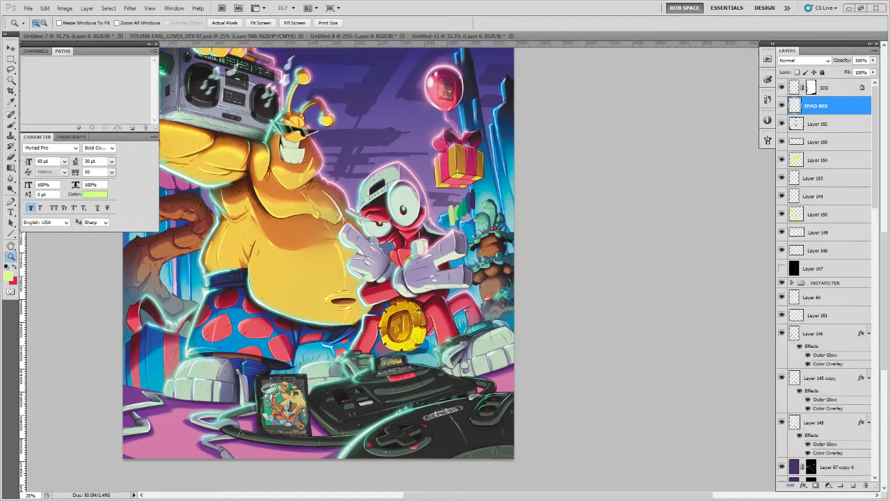
pyautogui.press('b')
pyautogui.hotkey('ctrl', 'Tab')
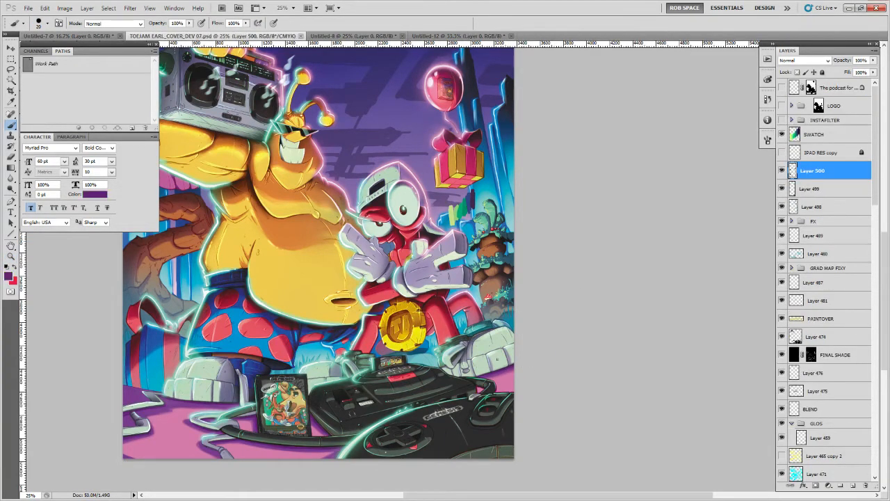
# Enlarge the brush to 35 px and paint purple grass strokes at the base of the red character's brick-patterned shoe
pyautogui.hotkey('ctrl', 'y')
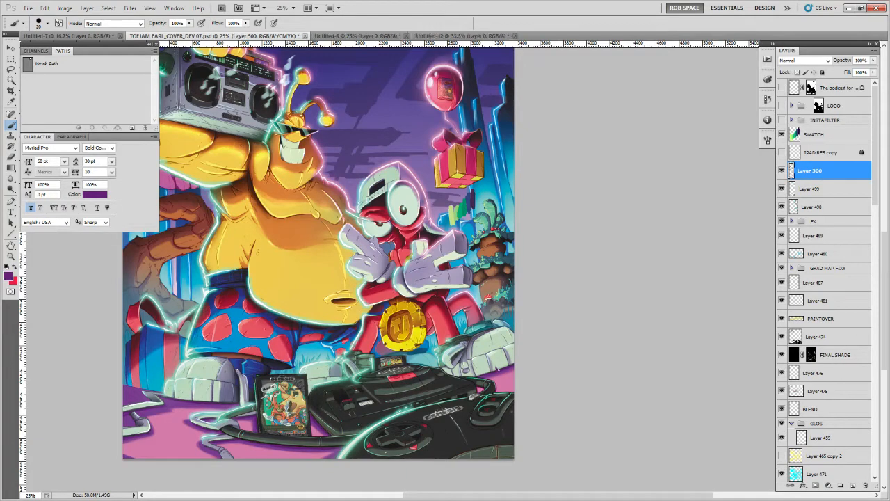
pyautogui.scroll(1, 501, 365)
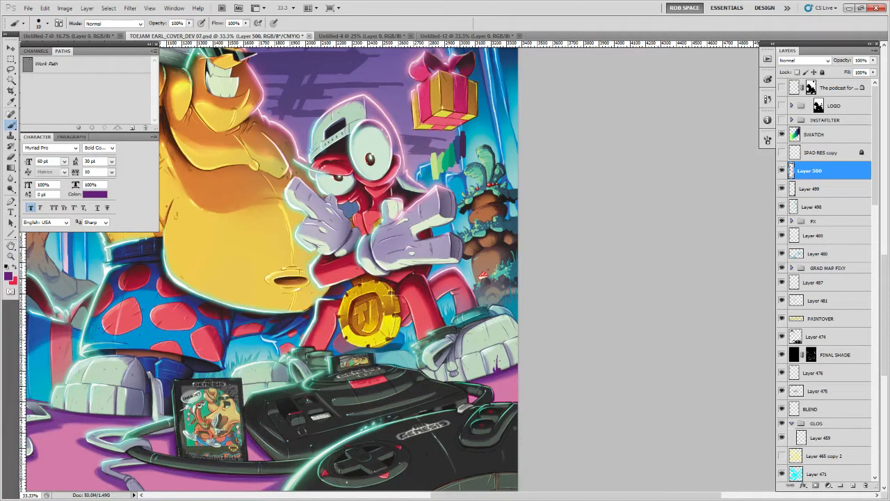
pyautogui.press(']')
pyautogui.moveTo(521, 391); pyautogui.dragTo(498, 388)
pyautogui.moveTo(476, 354)
pyautogui.mouseDown()
pyautogui.moveTo(478, 367)
pyautogui.moveTo(459, 364)
pyautogui.mouseUp()
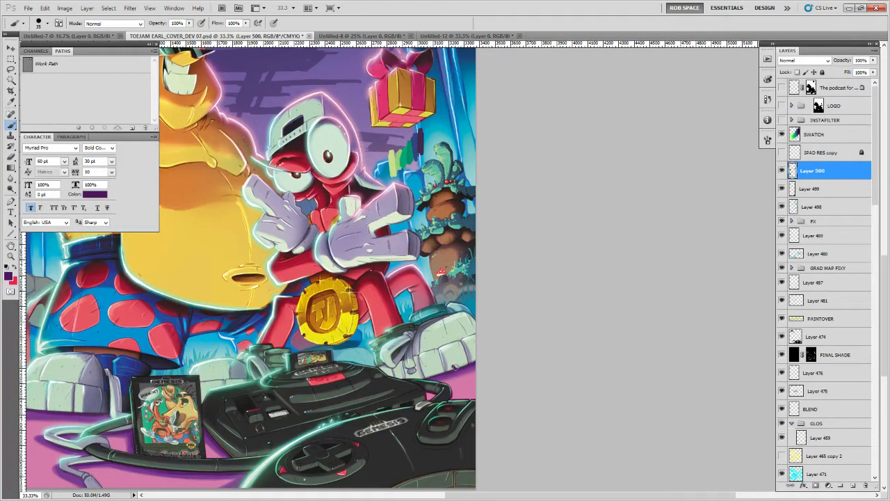
pyautogui.moveTo(454, 366)
pyautogui.mouseDown()
pyautogui.moveTo(455, 350)
pyautogui.moveTo(457, 369)
pyautogui.mouseUp()
# Rework the purple grass at the shoe's lower edge, alternating between the Eraser and Brush tools
pyautogui.press('e')
pyautogui.press('b')
pyautogui.press('e')
pyautogui.press('b')
pyautogui.moveTo(468, 338); pyautogui.dragTo(472, 326)
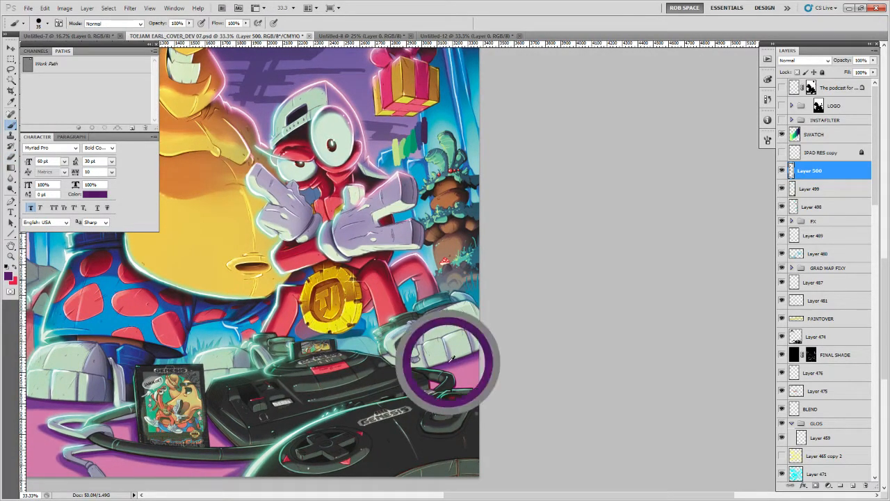
pyautogui.moveTo(462, 358); pyautogui.dragTo(448, 363)
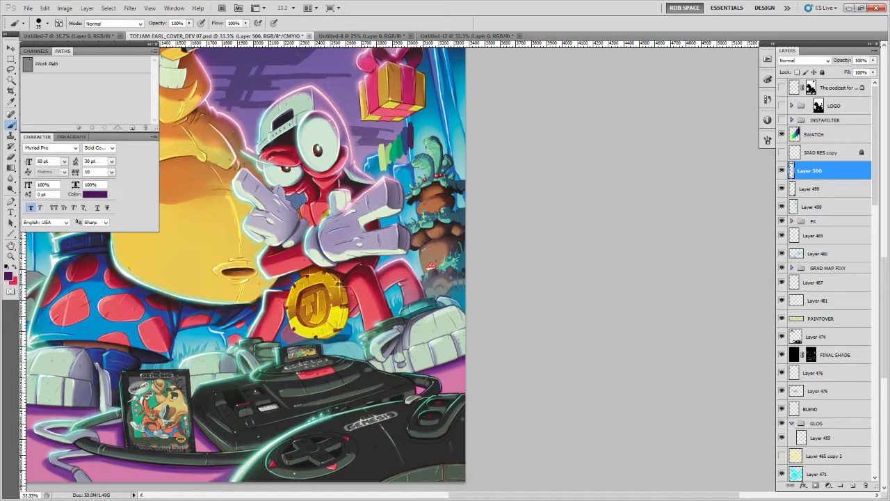
# Paint pink and purple grass blades along the shoe's base with sampled ground colours, adding a new layer above Layer 499
pyautogui.keyDown('alt'); pyautogui.click(447, 371); pyautogui.keyUp('alt')
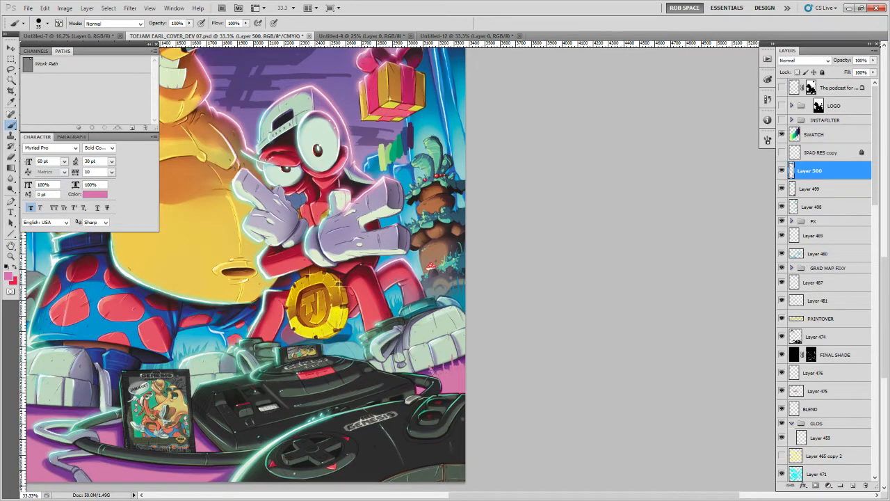
pyautogui.moveTo(450, 381); pyautogui.dragTo(463, 366)
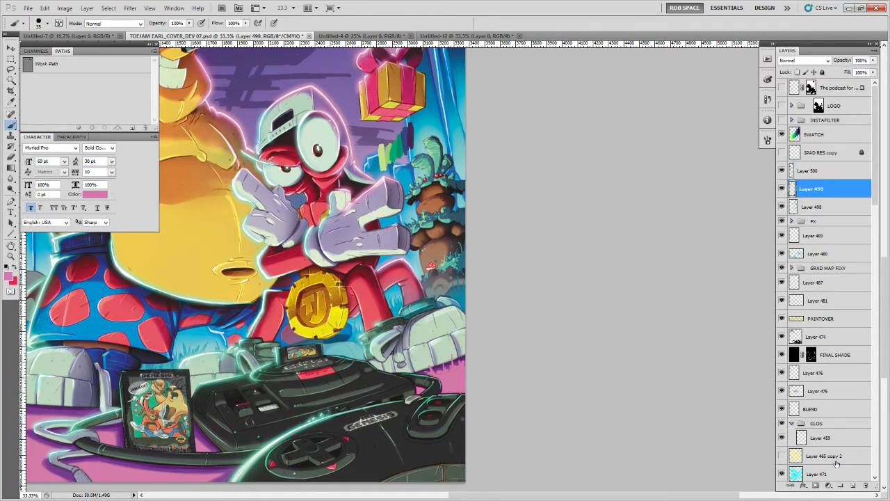
pyautogui.click(853, 485)
pyautogui.keyDown('alt'); pyautogui.click(456, 364); pyautogui.keyUp('alt')
pyautogui.moveTo(460, 366)
pyautogui.mouseDown()
pyautogui.moveTo(459, 352)
pyautogui.moveTo(421, 371)
pyautogui.moveTo(416, 358)
pyautogui.moveTo(407, 367)
pyautogui.moveTo(398, 362)
pyautogui.moveTo(438, 392)
pyautogui.moveTo(456, 386)
pyautogui.moveTo(465, 350)
pyautogui.mouseUp()
pyautogui.keyDown('alt'); pyautogui.click(421, 386); pyautogui.keyUp('alt')
pyautogui.keyDown('alt'); pyautogui.click(464, 356); pyautogui.keyUp('alt')
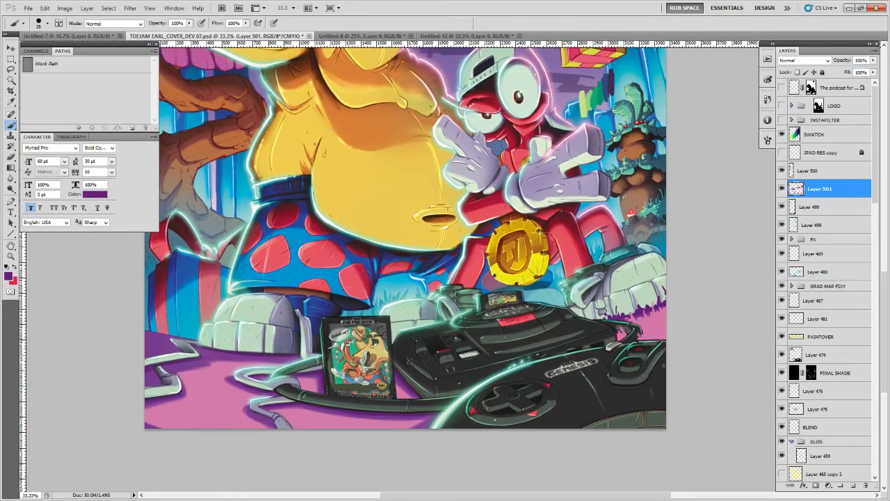
# Paint purple grass blades on Layer 500 in the gap between the game case and the console, using sampled ground colours
pyautogui.keyDown('alt'); pyautogui.click(397, 381); pyautogui.keyUp('alt')
pyautogui.click(810, 170)
pyautogui.keyDown('alt'); pyautogui.click(404, 372); pyautogui.keyUp('alt')
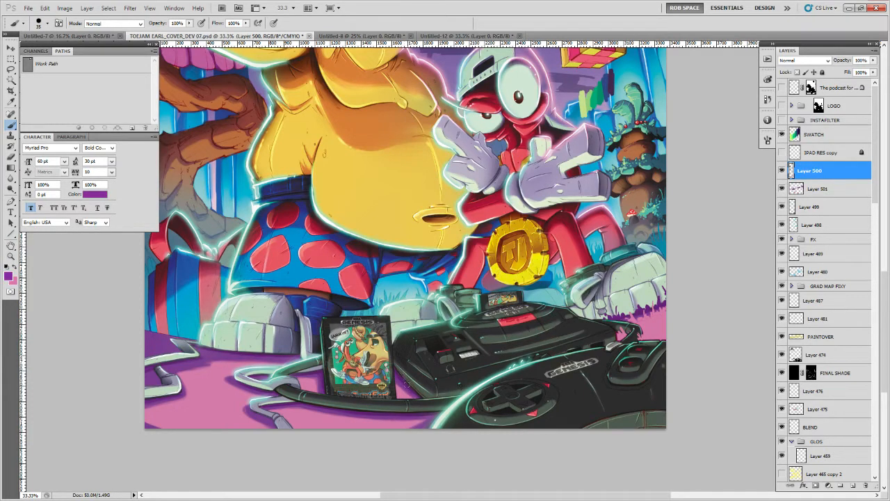
pyautogui.keyDown('alt'); pyautogui.click(409, 371); pyautogui.keyUp('alt')
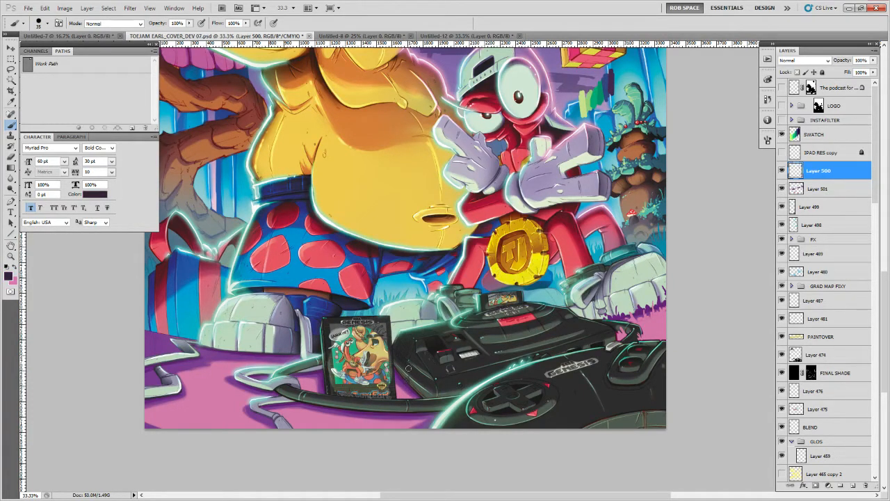
pyautogui.keyDown('alt'); pyautogui.click(407, 381); pyautogui.keyUp('alt')
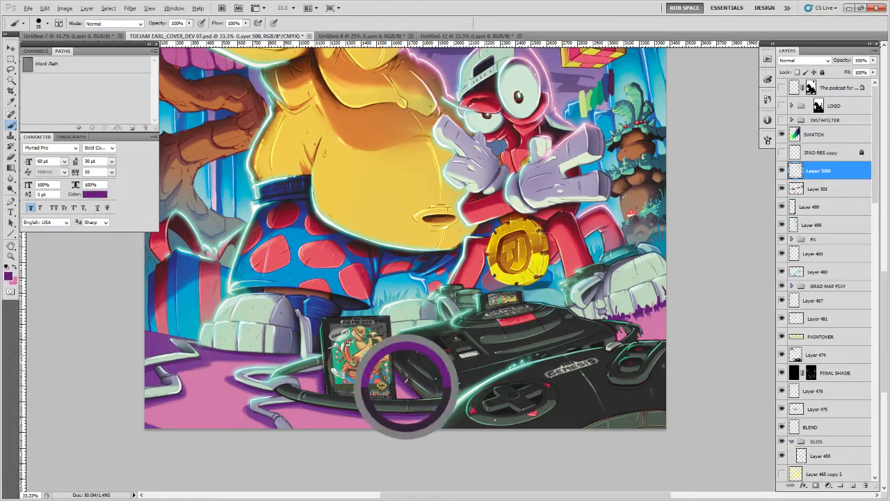
pyautogui.click(411, 391)
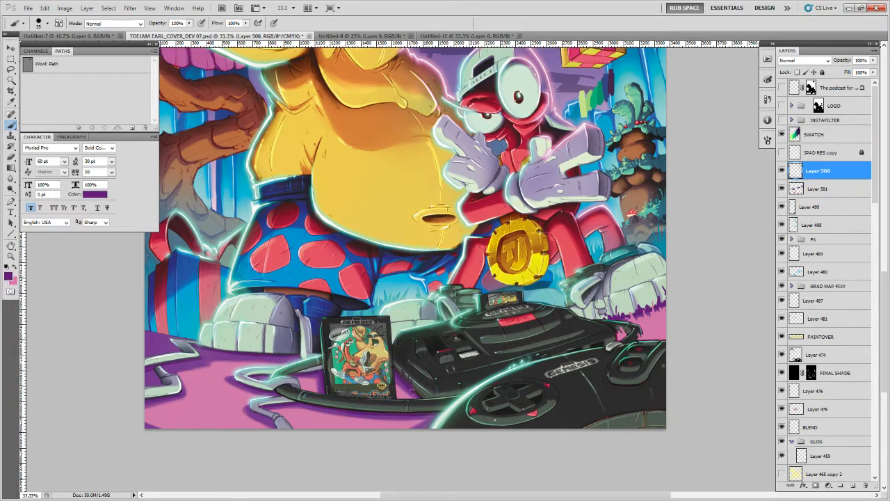
pyautogui.keyDown('alt'); pyautogui.click(408, 387); pyautogui.keyUp('alt')
pyautogui.keyDown('alt'); pyautogui.click(407, 392); pyautogui.keyUp('alt')
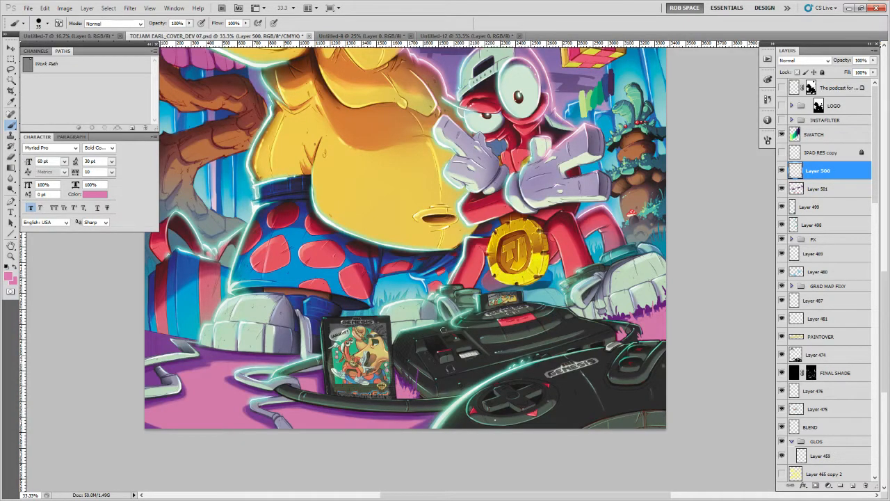
# Paint dark purple grass tufts around the pale cable loop and the ground beside the game case
pyautogui.moveTo(443, 329); pyautogui.dragTo(484, 367)
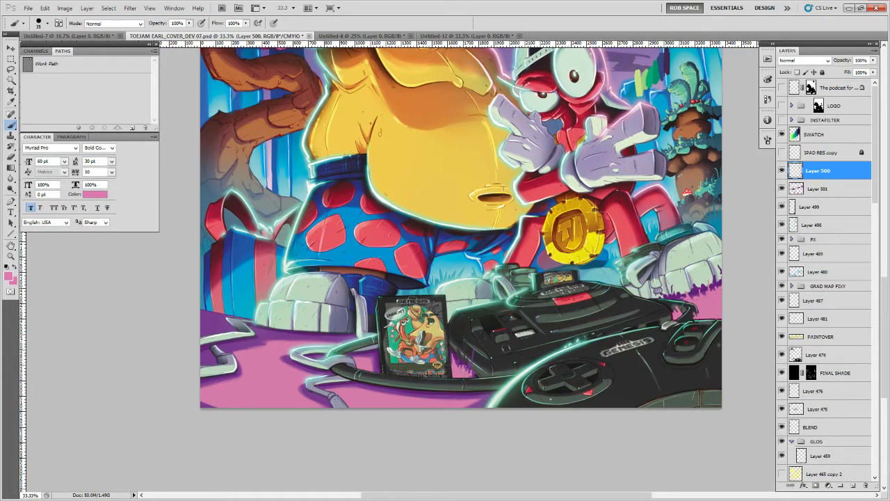
pyautogui.keyDown('alt'); pyautogui.click(465, 393); pyautogui.keyUp('alt')
pyautogui.moveTo(472, 391)
pyautogui.mouseDown()
pyautogui.moveTo(381, 385)
pyautogui.moveTo(404, 400)
pyautogui.mouseUp()
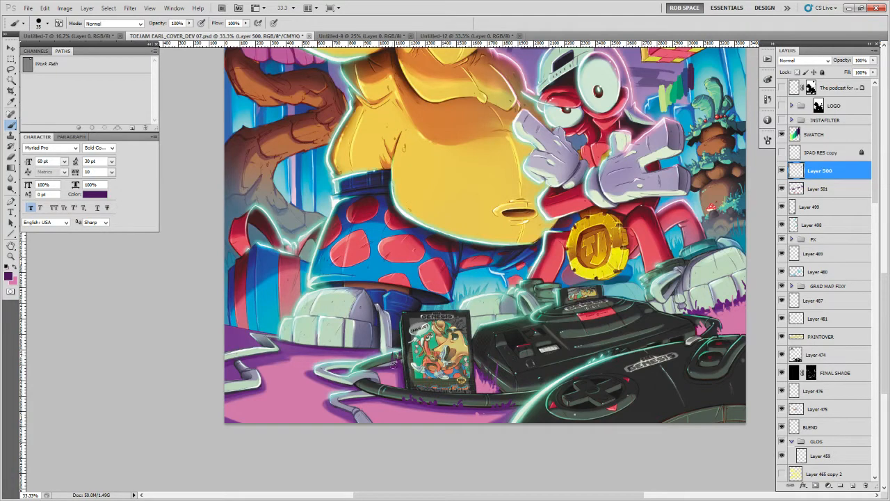
pyautogui.moveTo(388, 360); pyautogui.dragTo(380, 363)
pyautogui.moveTo(467, 346); pyautogui.dragTo(498, 349)
pyautogui.moveTo(401, 361)
pyautogui.mouseDown()
pyautogui.moveTo(404, 371)
pyautogui.moveTo(364, 376)
pyautogui.moveTo(372, 373)
pyautogui.mouseUp()
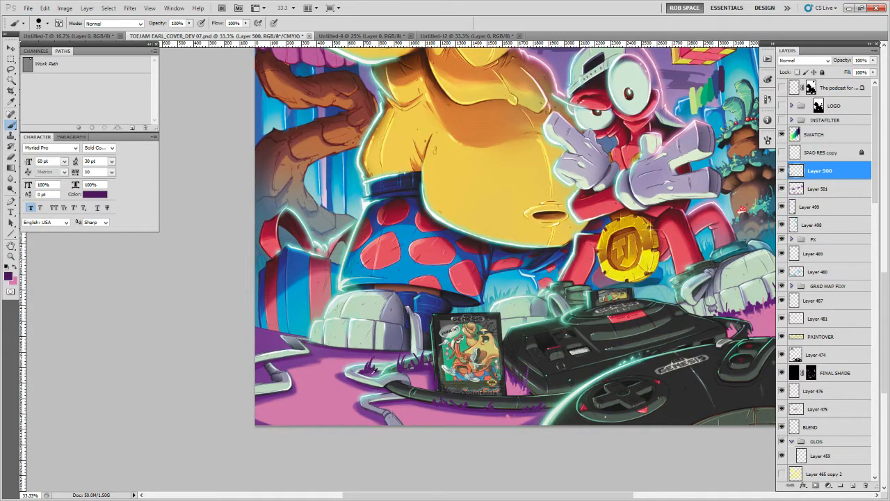
# Paint purple and pink grass blades along the black cable and its grey end left of the game case, resampling nearby colours
pyautogui.keyDown('alt'); pyautogui.click(369, 370); pyautogui.keyUp('alt')
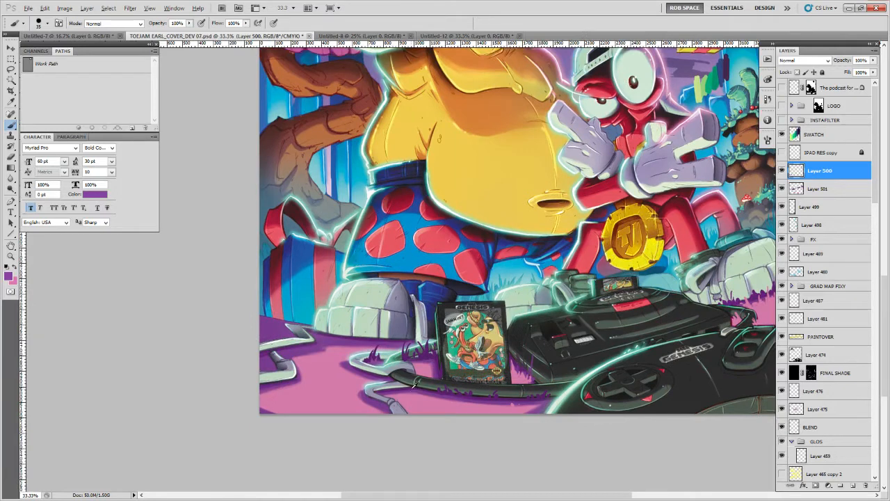
pyautogui.keyDown('alt'); pyautogui.click(413, 384); pyautogui.keyUp('alt')
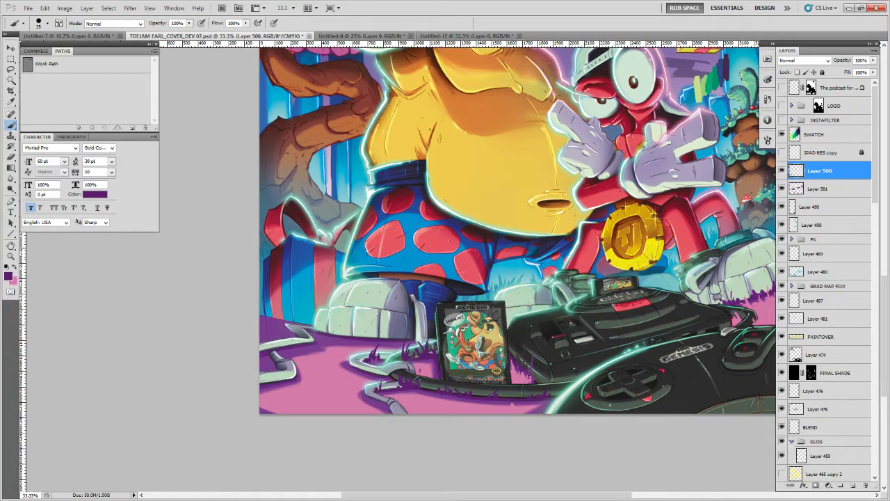
pyautogui.moveTo(589, 369); pyautogui.dragTo(557, 387)
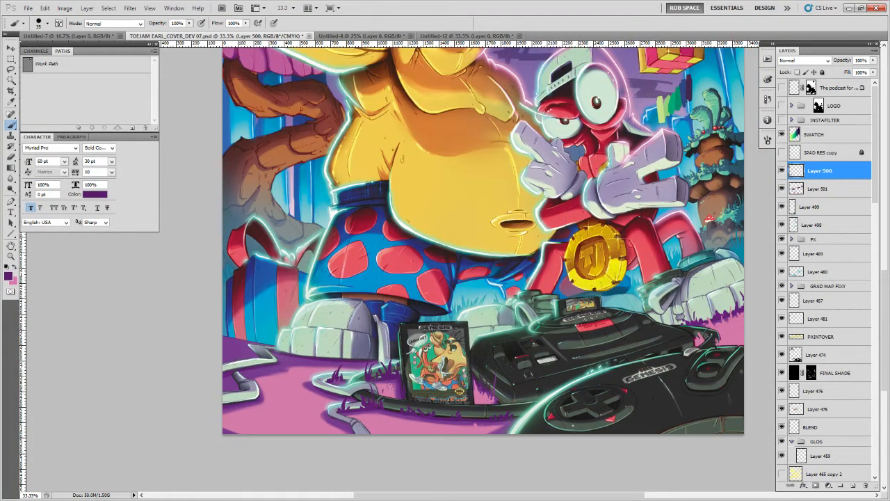
pyautogui.keyDown('alt'); pyautogui.click(383, 392); pyautogui.keyUp('alt')
pyautogui.keyDown('alt'); pyautogui.click(389, 381); pyautogui.keyUp('alt')
pyautogui.keyDown('alt'); pyautogui.click(384, 391); pyautogui.keyUp('alt')
pyautogui.moveTo(386, 390); pyautogui.dragTo(393, 362)
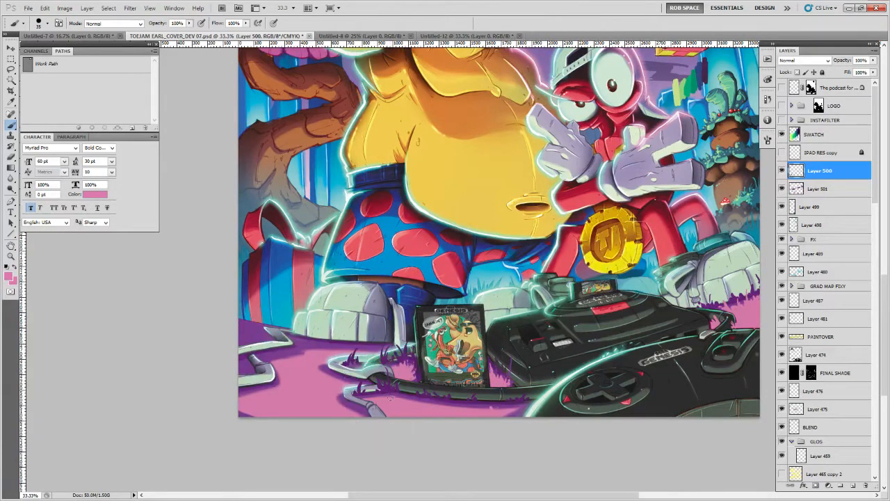
pyautogui.moveTo(385, 392); pyautogui.dragTo(380, 395)
pyautogui.moveTo(578, 373); pyautogui.dragTo(530, 377)
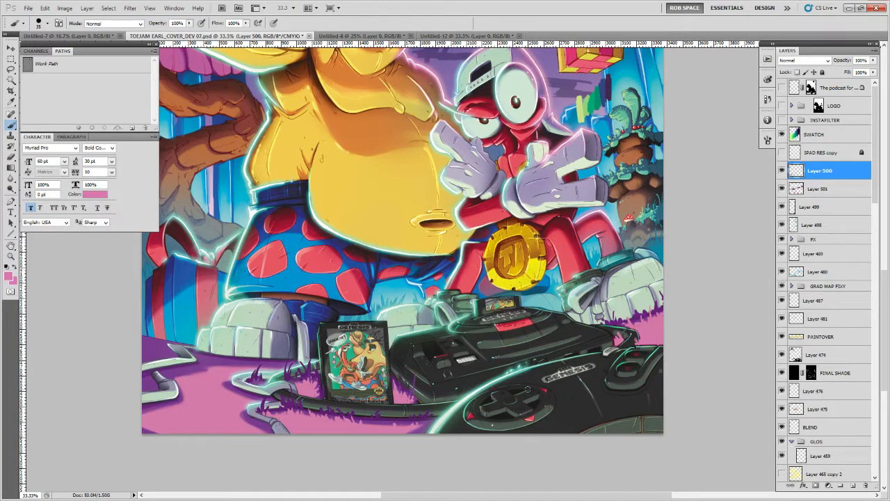
pyautogui.moveTo(443, 387); pyautogui.dragTo(453, 390)
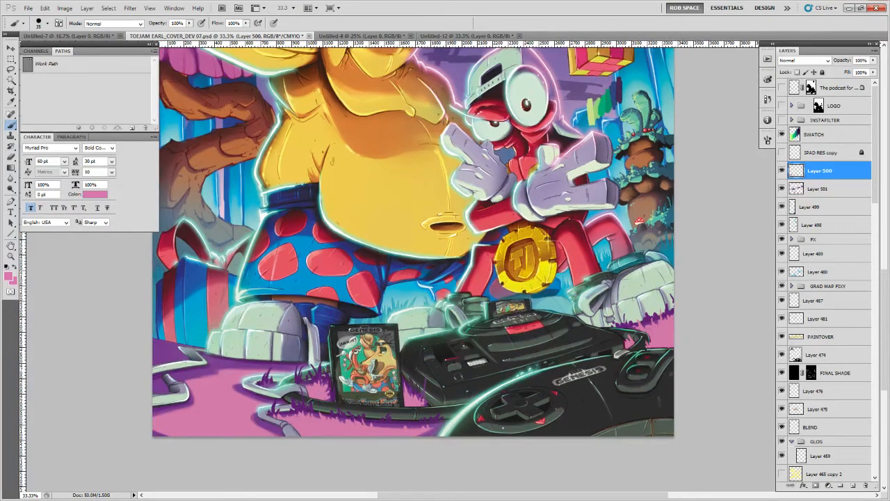
# Paint fine grass blades over the cable and ground just below the game case with a sampled colour
pyautogui.keyDown('alt'); pyautogui.click(410, 419); pyautogui.keyUp('alt')
pyautogui.moveTo(409, 420)
pyautogui.mouseDown()
pyautogui.moveTo(416, 414)
pyautogui.moveTo(398, 421)
pyautogui.mouseUp()
pyautogui.press('x')
pyautogui.press('x')
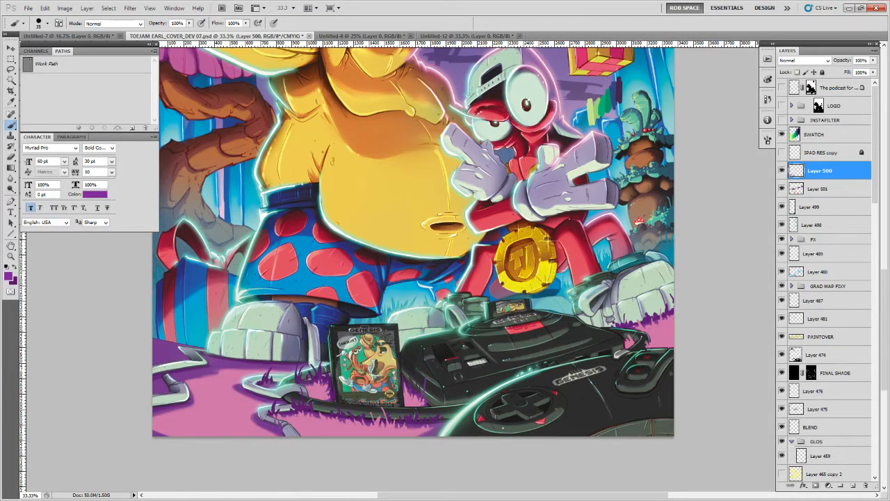
# Paint purple grass along the grey cable at the artwork's far-left edge with sampled ground purples
pyautogui.moveTo(263, 422); pyautogui.dragTo(255, 409)
pyautogui.moveTo(204, 391)
pyautogui.mouseDown()
pyautogui.moveTo(342, 401)
pyautogui.moveTo(301, 415)
pyautogui.moveTo(294, 409)
pyautogui.mouseUp()
pyautogui.keyDown('alt'); pyautogui.click(304, 413); pyautogui.keyUp('alt')
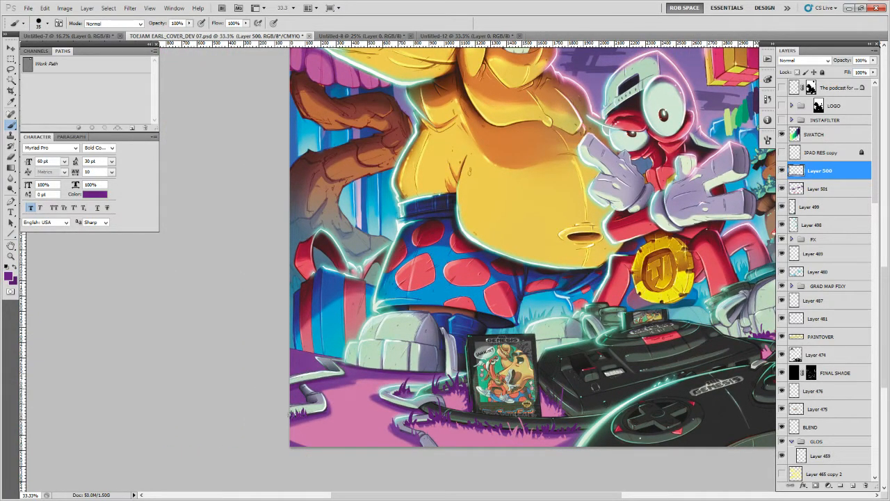
pyautogui.keyDown('alt'); pyautogui.click(318, 381); pyautogui.keyUp('alt')
pyautogui.keyDown('alt'); pyautogui.click(320, 361); pyautogui.keyUp('alt')
pyautogui.moveTo(325, 368)
pyautogui.mouseDown()
pyautogui.moveTo(325, 360)
pyautogui.moveTo(332, 366)
pyautogui.mouseUp()
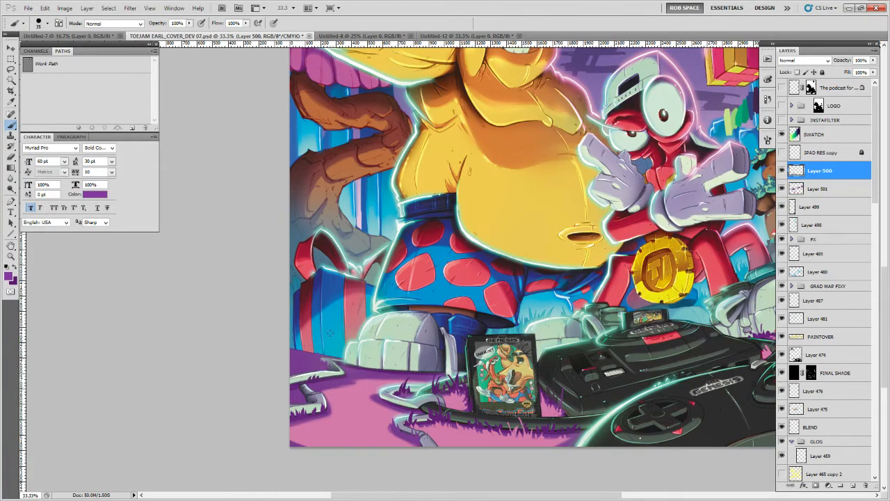
# Paint purple grass blades up the base of the striped gift box and around the nearby grey cable
pyautogui.moveTo(336, 326); pyautogui.dragTo(419, 335)
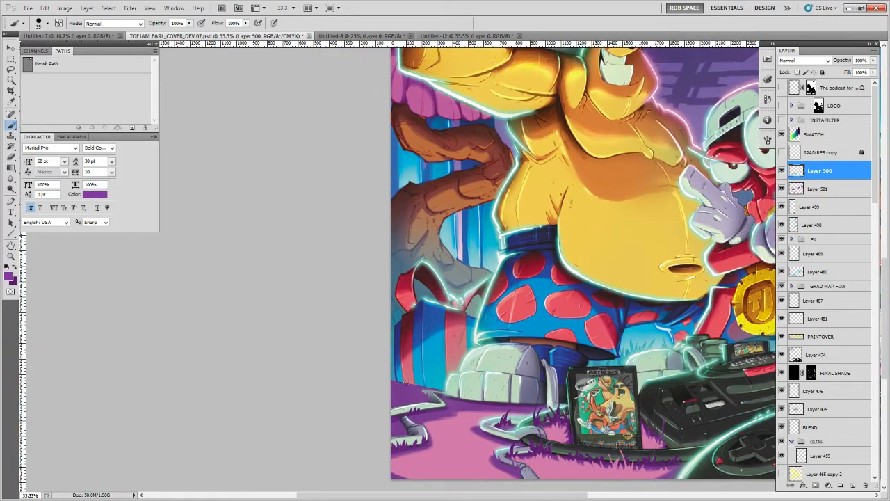
pyautogui.moveTo(416, 367)
pyautogui.mouseDown()
pyautogui.moveTo(389, 360)
pyautogui.moveTo(384, 381)
pyautogui.mouseUp()
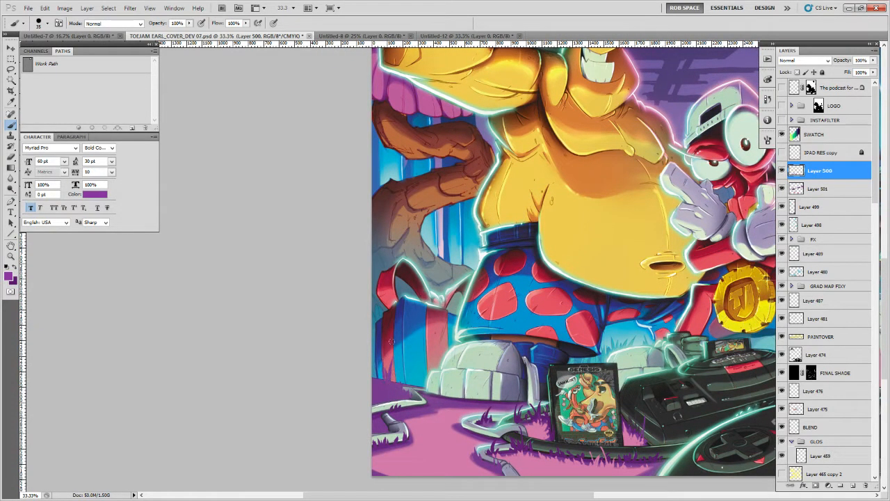
pyautogui.moveTo(390, 338)
pyautogui.mouseDown()
pyautogui.moveTo(379, 375)
pyautogui.moveTo(382, 343)
pyautogui.mouseUp()
pyautogui.moveTo(393, 378)
pyautogui.mouseDown()
pyautogui.moveTo(391, 357)
pyautogui.moveTo(402, 385)
pyautogui.moveTo(397, 375)
pyautogui.moveTo(421, 361)
pyautogui.moveTo(418, 379)
pyautogui.moveTo(433, 355)
pyautogui.moveTo(404, 370)
pyautogui.moveTo(414, 362)
pyautogui.mouseUp()
pyautogui.moveTo(400, 389)
pyautogui.mouseDown()
pyautogui.moveTo(406, 381)
pyautogui.moveTo(390, 384)
pyautogui.mouseUp()
pyautogui.keyDown('alt'); pyautogui.click(388, 408); pyautogui.keyUp('alt')
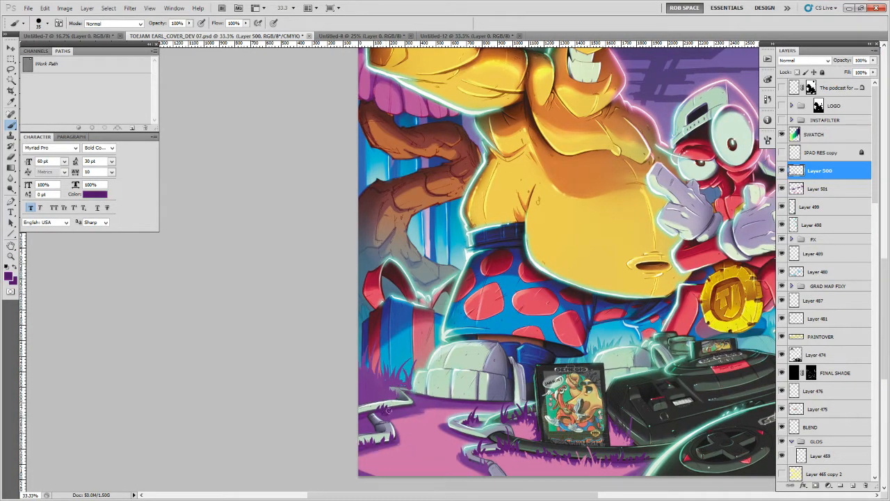
pyautogui.moveTo(422, 379)
pyautogui.mouseDown()
pyautogui.moveTo(416, 360)
pyautogui.moveTo(407, 382)
pyautogui.mouseUp()
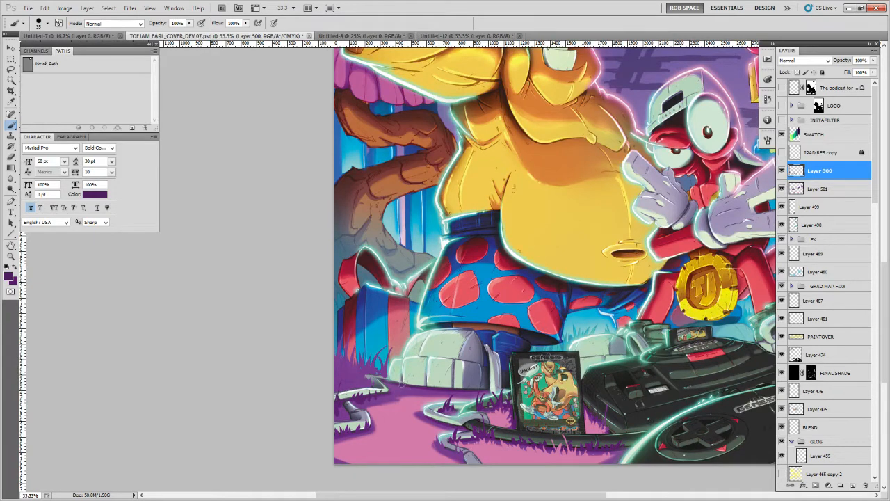
# Paint purple grass tufts along the base of the yellow character's brick-patterned shoe with sampled shadow colours
pyautogui.keyDown('alt'); pyautogui.click(402, 383); pyautogui.keyUp('alt')
pyautogui.keyDown('alt'); pyautogui.click(403, 376); pyautogui.keyUp('alt')
pyautogui.keyDown('alt'); pyautogui.click(423, 386); pyautogui.keyUp('alt')
pyautogui.moveTo(452, 335); pyautogui.dragTo(404, 337)
pyautogui.keyDown('alt'); pyautogui.click(426, 388); pyautogui.keyUp('alt')
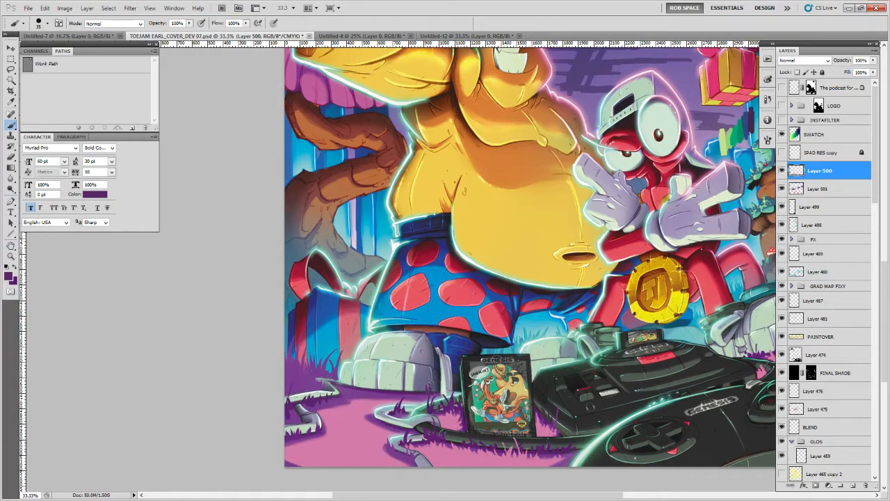
pyautogui.click(432, 382)
pyautogui.keyDown('alt'); pyautogui.click(425, 394); pyautogui.keyUp('alt')
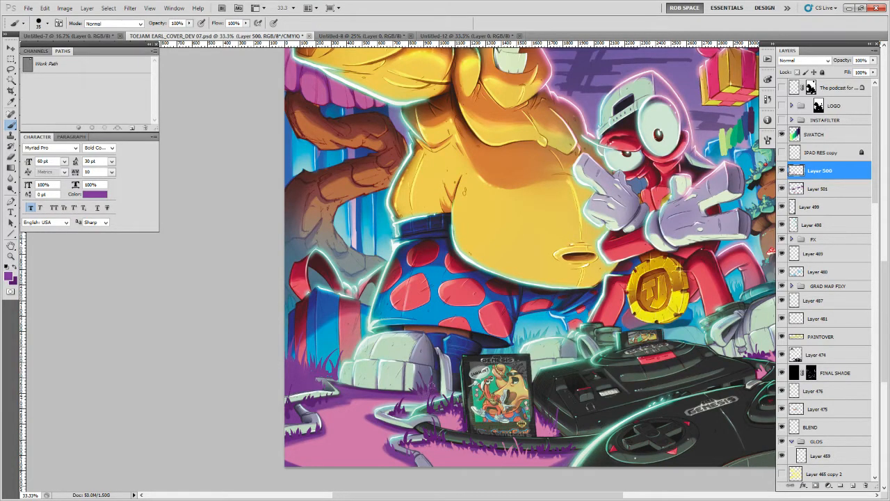
# Refine the grass between the yellow character's shoe and the far-left cable, sampling purple and pink ground tones
pyautogui.keyDown('alt'); pyautogui.click(386, 392); pyautogui.keyUp('alt')
pyautogui.keyDown('alt'); pyautogui.click(347, 385); pyautogui.keyUp('alt')
pyautogui.keyDown('alt'); pyautogui.click(330, 403); pyautogui.keyUp('alt')
pyautogui.moveTo(333, 399); pyautogui.dragTo(353, 382)
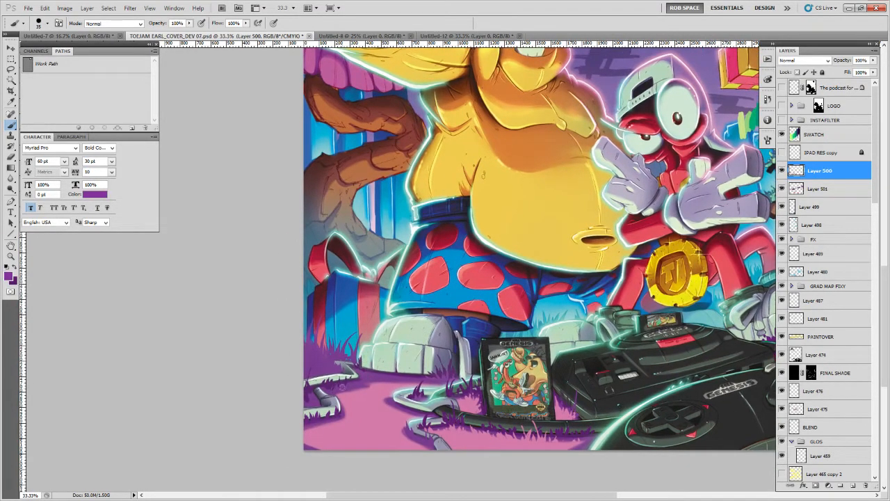
pyautogui.keyDown('alt'); pyautogui.click(350, 380); pyautogui.keyUp('alt')
pyautogui.moveTo(417, 354); pyautogui.dragTo(475, 334)
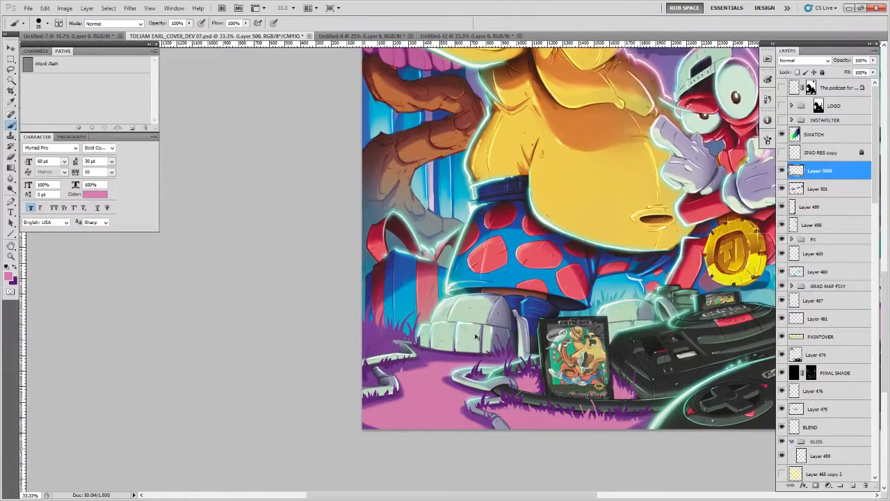
# Add a new layer above Layer 500
pyautogui.moveTo(662, 377); pyautogui.dragTo(586, 377)
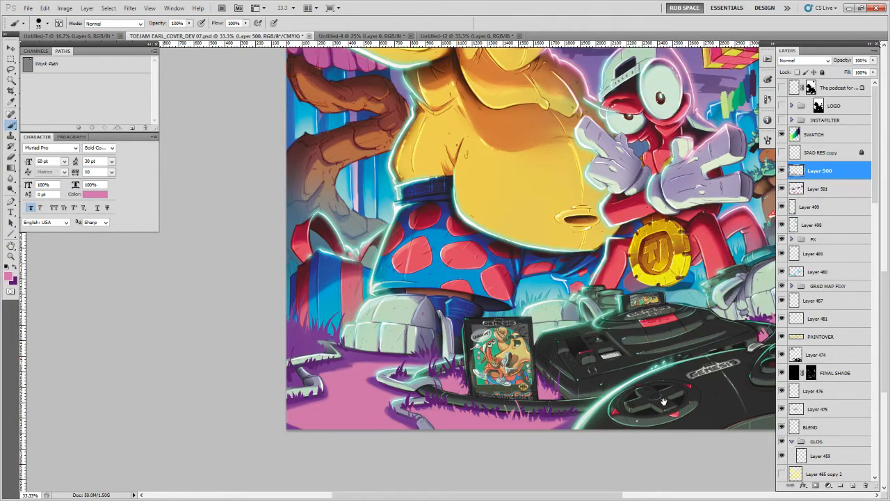
pyautogui.moveTo(663, 402); pyautogui.dragTo(536, 414)
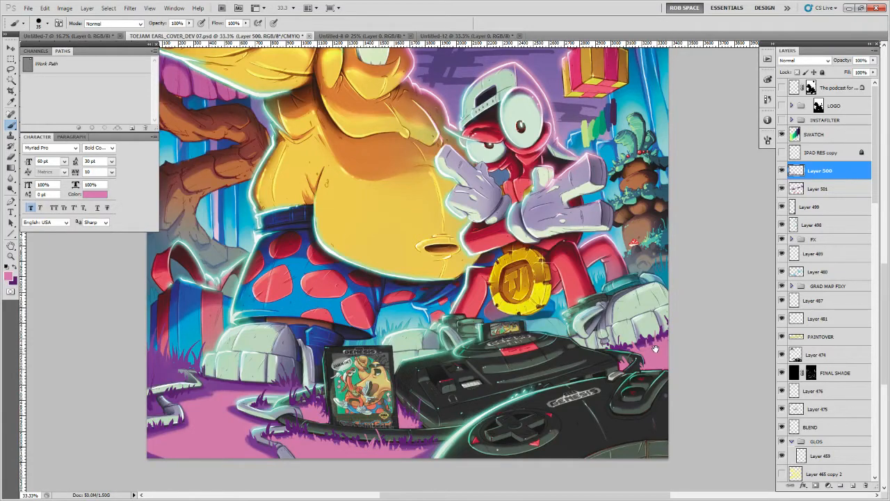
pyautogui.moveTo(648, 340); pyautogui.dragTo(554, 337)
pyautogui.scroll(-1, 646, 355)
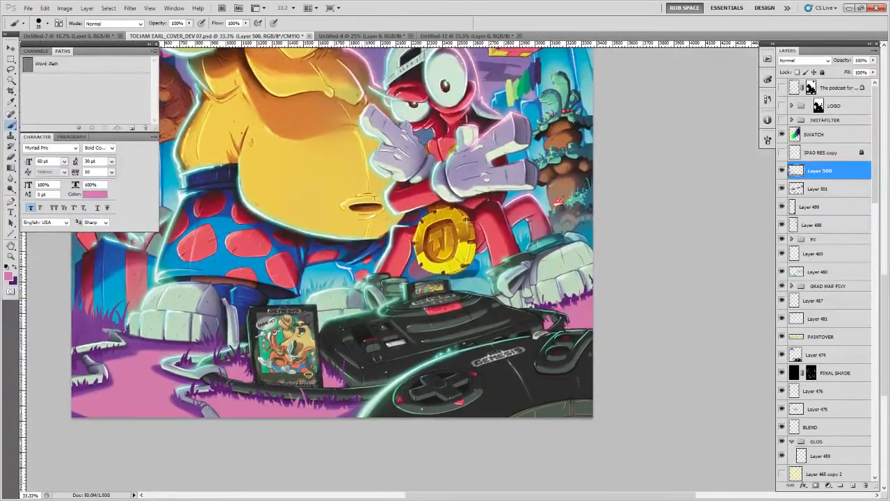
pyautogui.press('x')
pyautogui.press('x')
pyautogui.click(853, 485)
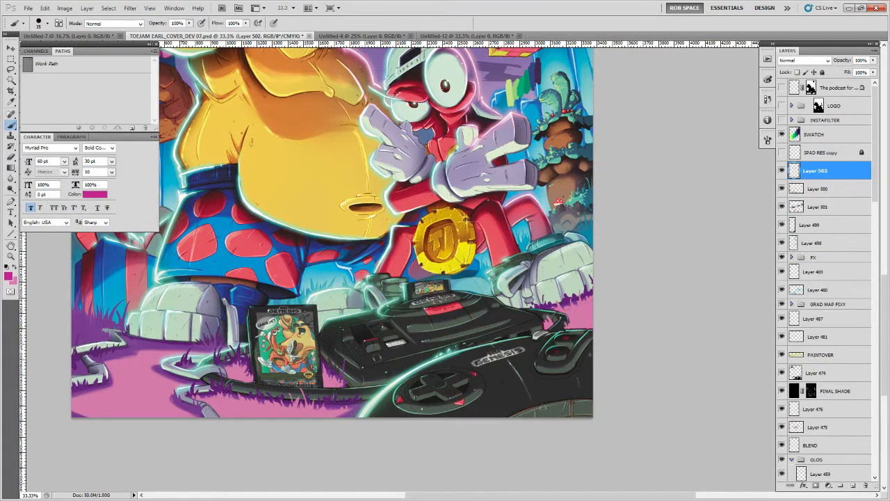
pyautogui.moveTo(552, 397)
pyautogui.mouseDown()
pyautogui.moveTo(561, 421)
pyautogui.moveTo(560, 393)
pyautogui.moveTo(555, 418)
pyautogui.moveTo(573, 418)
pyautogui.moveTo(562, 421)
pyautogui.moveTo(562, 394)
pyautogui.moveTo(563, 416)
pyautogui.mouseUp()
pyautogui.hotkey('ctrl', 'alt', 'z')
pyautogui.hotkey('ctrl', 'alt', 'z')
pyautogui.hotkey('ctrl', 'alt', 'z')
pyautogui.hotkey('ctrl', 'alt', 'z')
pyautogui.hotkey('ctrl', 'alt', 'z')
pyautogui.hotkey('ctrl', 'alt', 'z')
# Paint magenta grass blades over the front controller's lower-right corner and in the grass along the artwork's right edge
pyautogui.moveTo(557, 378)
pyautogui.mouseDown()
pyautogui.moveTo(564, 400)
pyautogui.moveTo(546, 395)
pyautogui.moveTo(547, 424)
pyautogui.moveTo(522, 408)
pyautogui.mouseUp()
pyautogui.moveTo(586, 416); pyautogui.dragTo(589, 369)
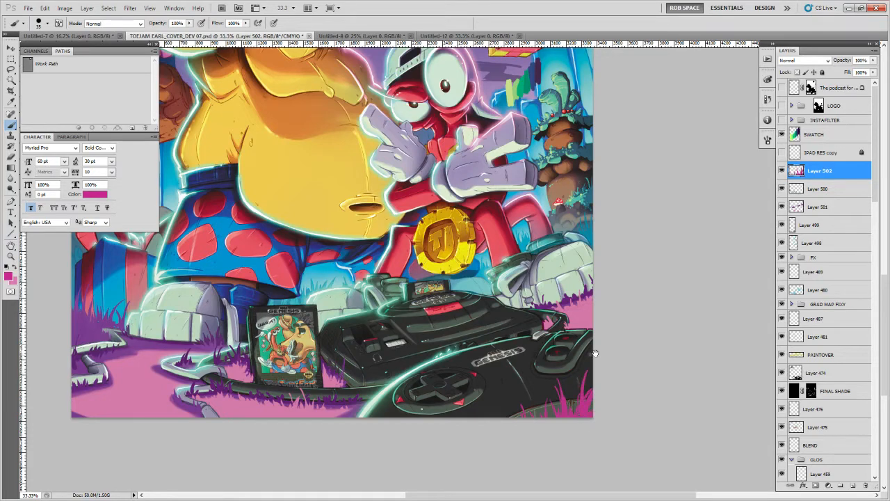
pyautogui.moveTo(579, 304)
pyautogui.mouseDown()
pyautogui.moveTo(563, 371)
pyautogui.moveTo(583, 349)
pyautogui.mouseUp()
pyautogui.moveTo(565, 379)
pyautogui.mouseDown()
pyautogui.moveTo(564, 366)
pyautogui.moveTo(582, 380)
pyautogui.mouseUp()
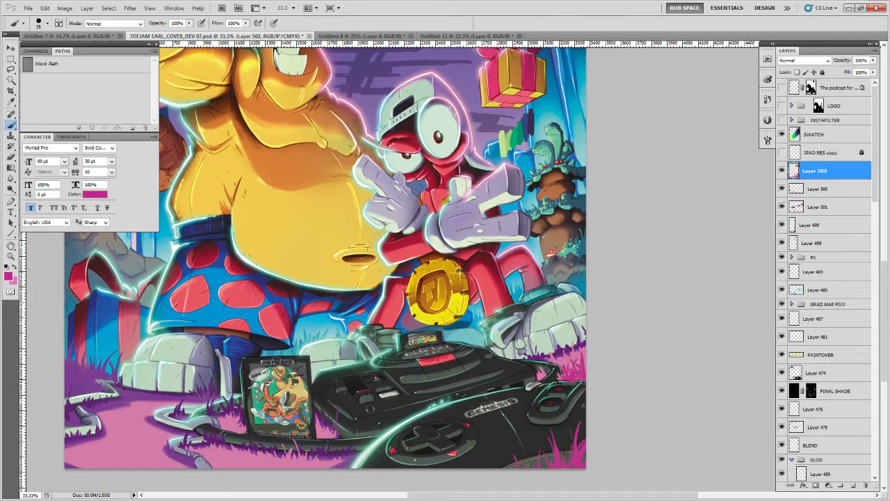
pyautogui.press('e')
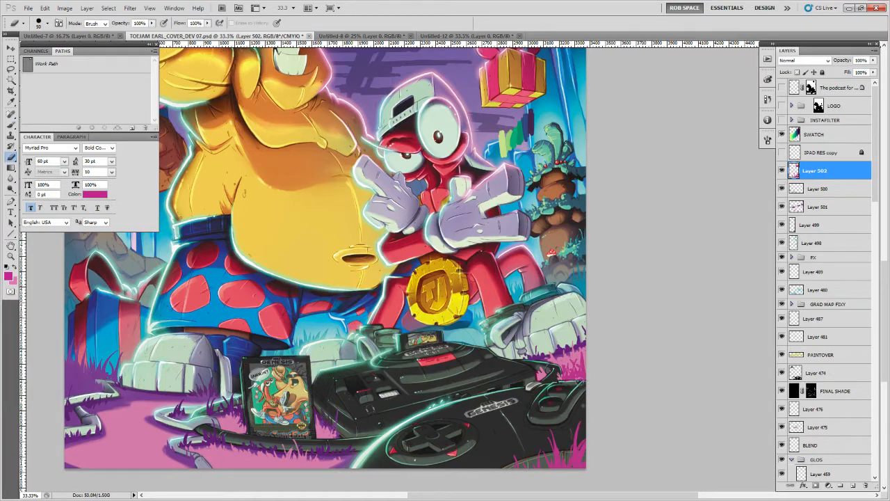
pyautogui.press('b')
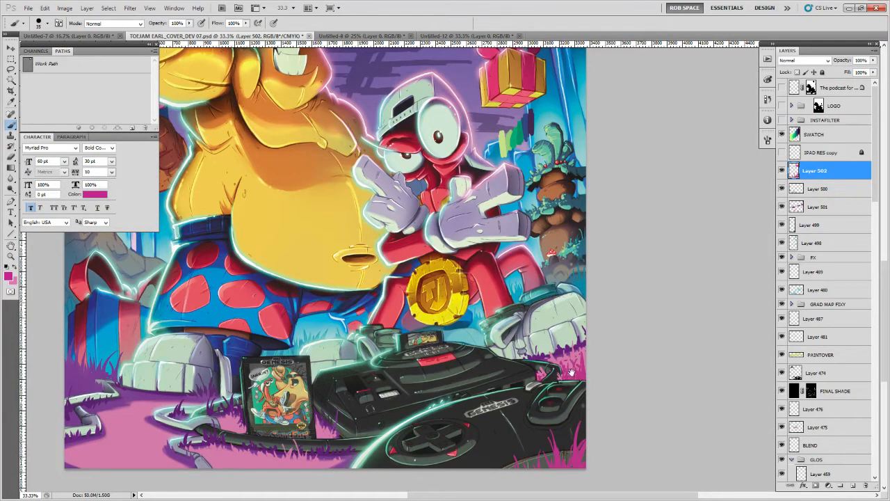
pyautogui.moveTo(604, 333); pyautogui.dragTo(621, 340)
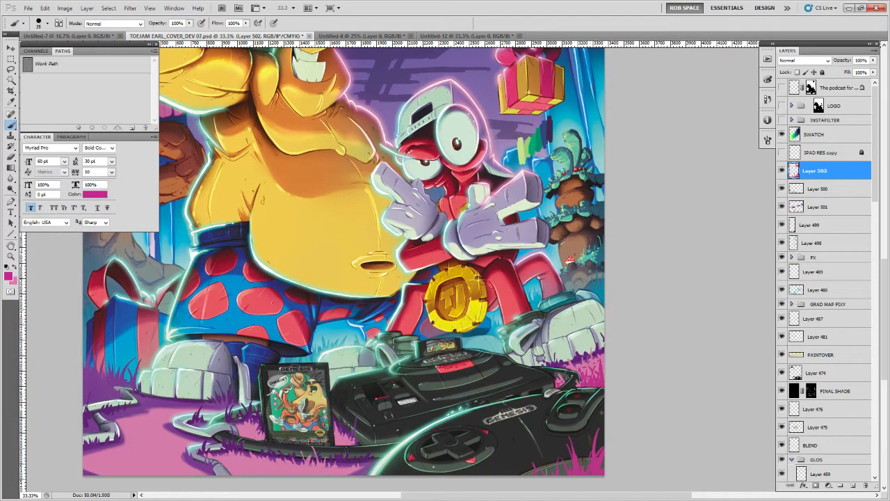
# Sample the light pink of the ground and touch up the grass beside the console at the artwork's right edge
pyautogui.keyDown('alt'); pyautogui.click(587, 358); pyautogui.keyUp('alt')
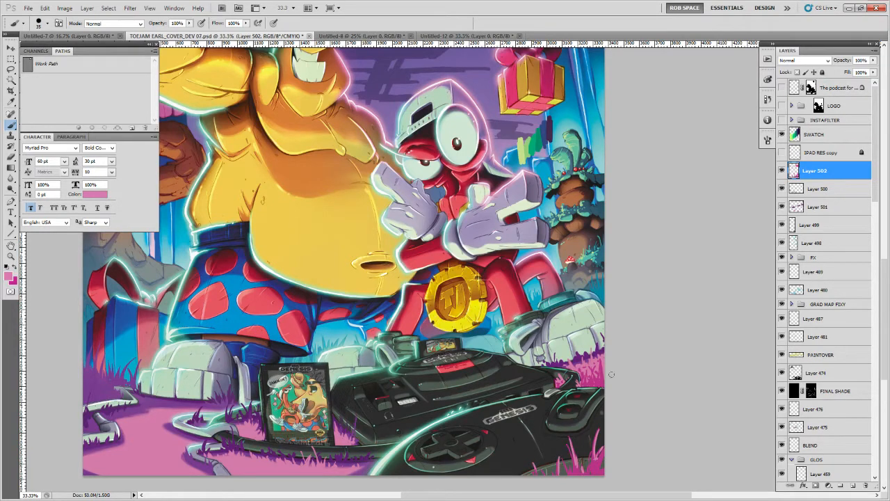
pyautogui.moveTo(563, 369); pyautogui.dragTo(589, 355)
pyautogui.moveTo(669, 370); pyautogui.dragTo(676, 359)
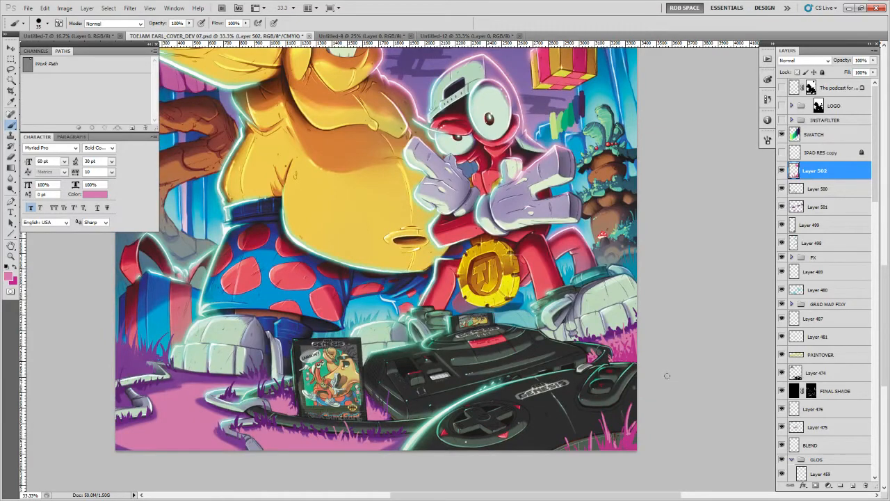
pyautogui.moveTo(620, 292); pyautogui.dragTo(608, 410)
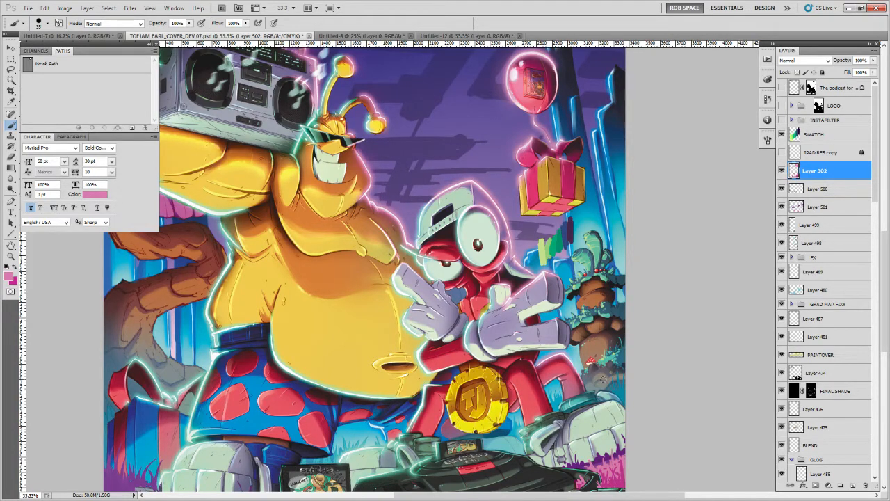
pyautogui.moveTo(554, 482); pyautogui.dragTo(566, 317)
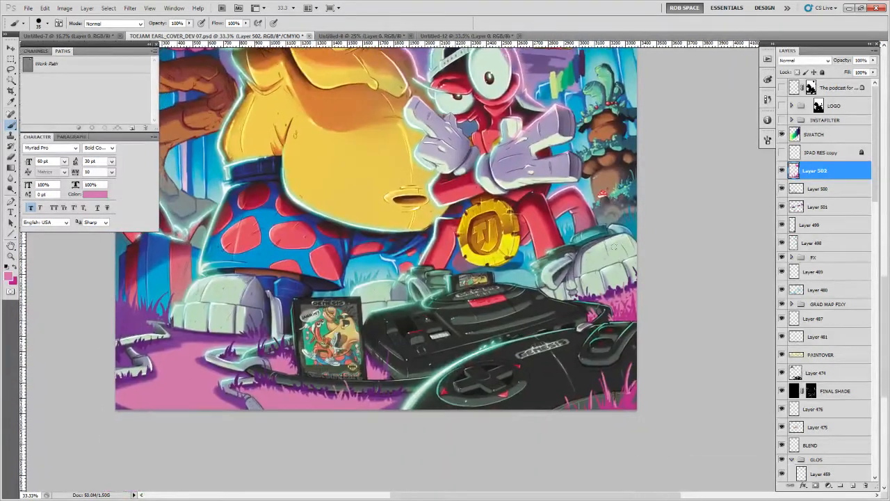
# Sample the pink ground color and dab it around the cable end at the artwork's lower edge
pyautogui.moveTo(468, 357); pyautogui.dragTo(583, 351)
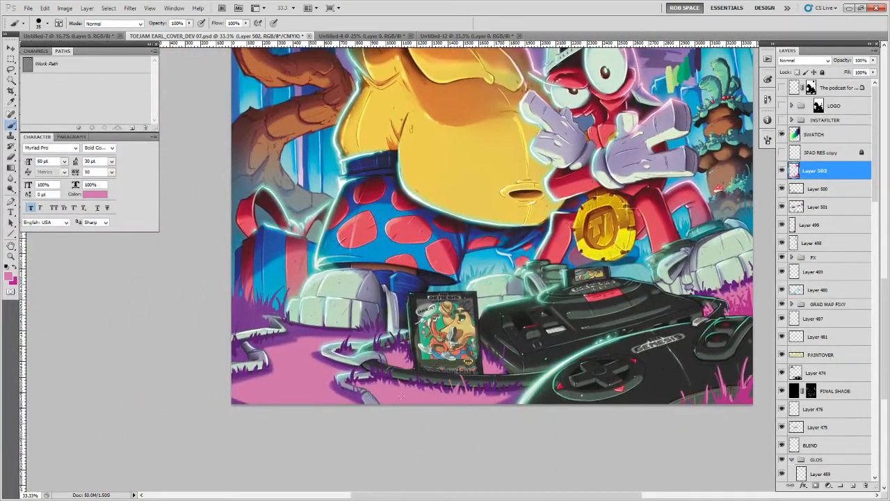
pyautogui.press('x')
pyautogui.moveTo(419, 379); pyautogui.dragTo(460, 382)
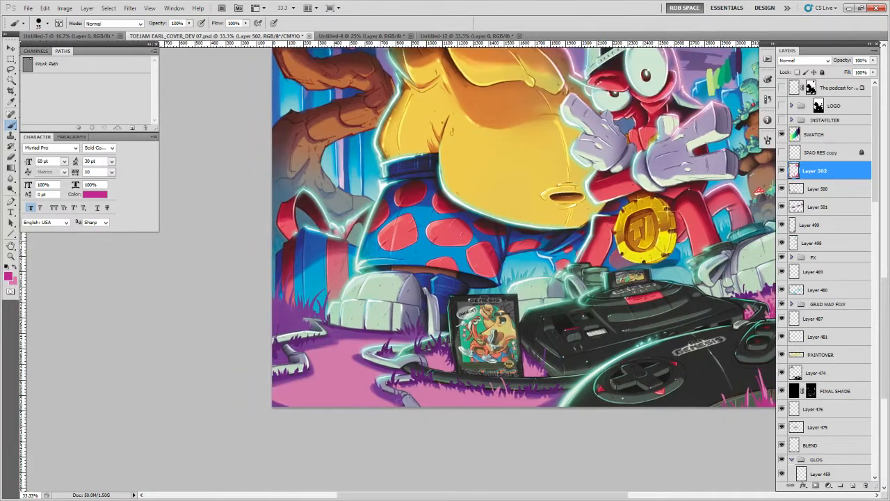
pyautogui.keyDown('alt'); pyautogui.click(384, 401); pyautogui.keyUp('alt')
pyautogui.click(381, 395)
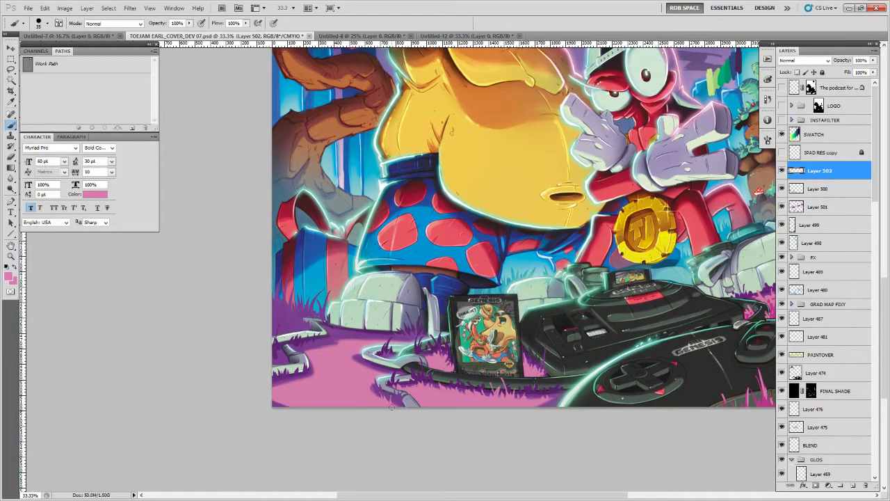
pyautogui.click(396, 402)
# Touch up the grass edges around the far-left cable with the sampled ground pink and grass purple
pyautogui.click(280, 378)
pyautogui.click(287, 379)
pyautogui.click(298, 377)
pyautogui.moveTo(302, 345); pyautogui.dragTo(305, 363)
pyautogui.keyDown('alt'); pyautogui.click(282, 373); pyautogui.keyUp('alt')
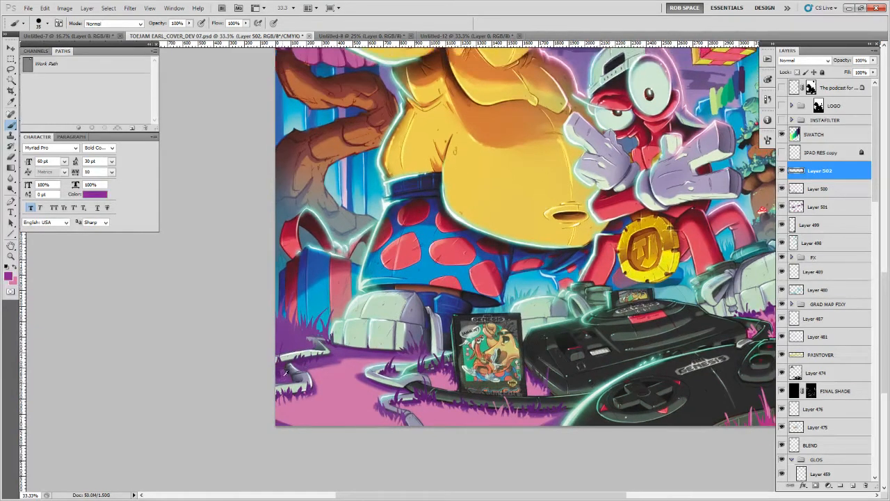
pyautogui.click(280, 374)
pyautogui.keyDown('alt'); pyautogui.click(318, 359); pyautogui.keyUp('alt')
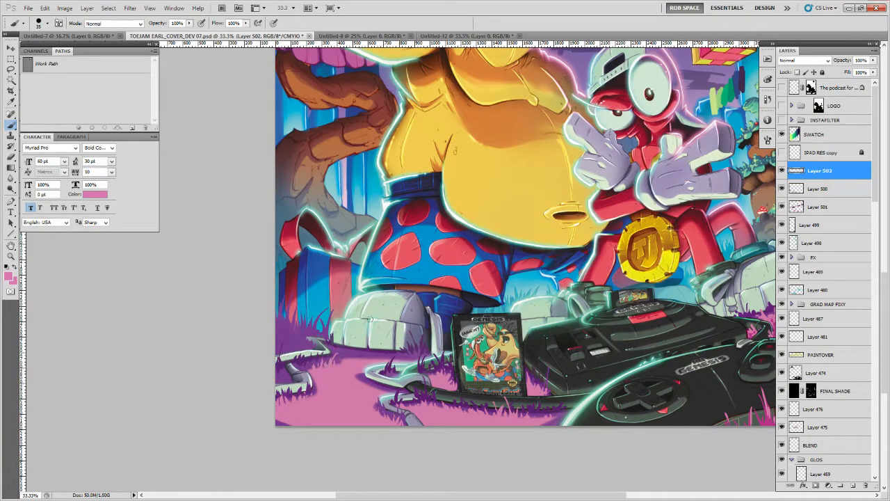
# Touch up the shadowed grass around the left-hand cables using dark purples sampled from the artwork
pyautogui.moveTo(610, 394)
pyautogui.mouseDown()
pyautogui.moveTo(588, 407)
pyautogui.moveTo(585, 422)
pyautogui.mouseUp()
pyautogui.moveTo(423, 362); pyautogui.dragTo(492, 382)
pyautogui.keyDown('alt'); pyautogui.click(445, 386); pyautogui.keyUp('alt')
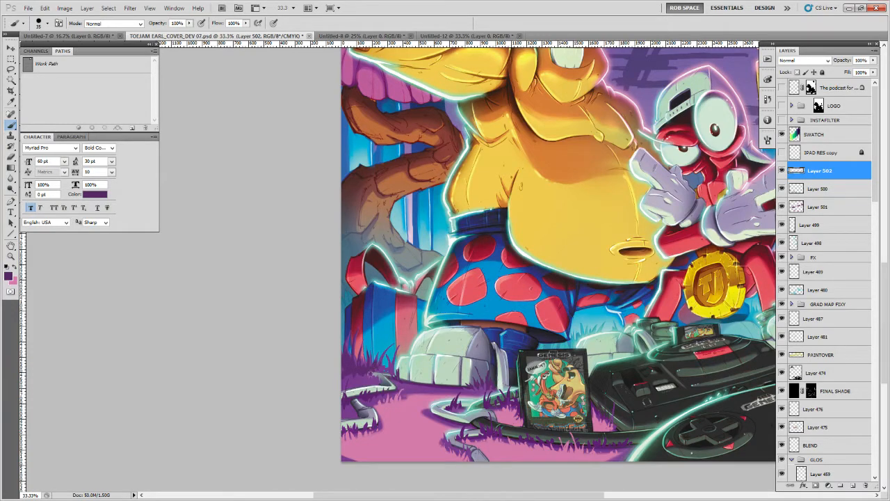
pyautogui.keyDown('alt'); pyautogui.click(358, 372); pyautogui.keyUp('alt')
pyautogui.keyDown('alt'); pyautogui.click(344, 367); pyautogui.keyUp('alt')
# Sample the ground pink next to the game box and refine the grass edge between the box and the console
pyautogui.moveTo(637, 415); pyautogui.dragTo(492, 409)
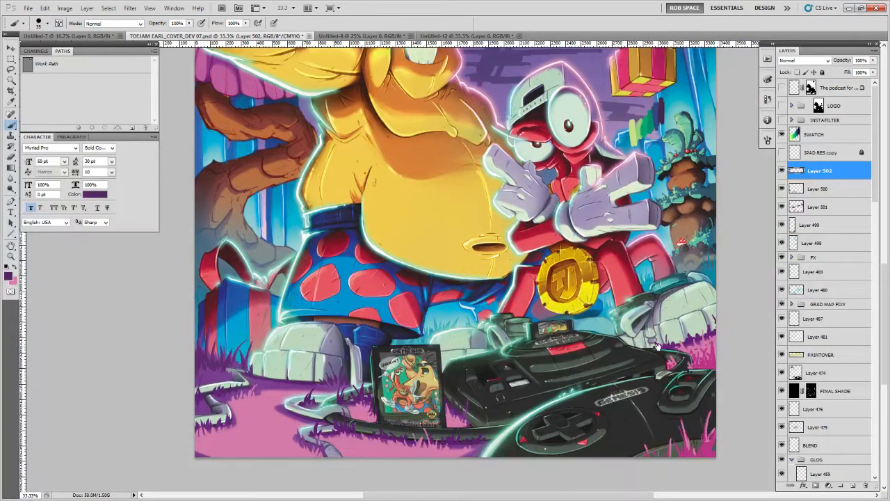
pyautogui.moveTo(665, 356); pyautogui.dragTo(609, 340)
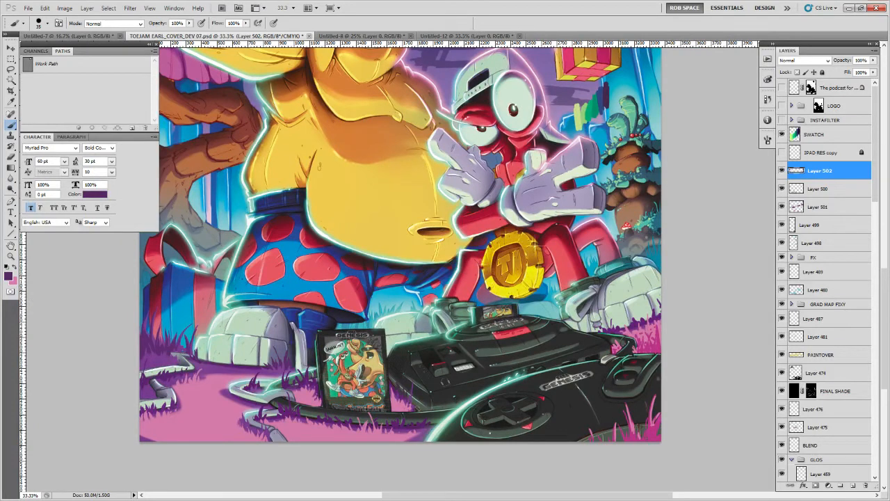
pyautogui.keyDown('alt'); pyautogui.click(416, 407); pyautogui.keyUp('alt')
pyautogui.keyDown('alt'); pyautogui.click(416, 406); pyautogui.keyUp('alt')
pyautogui.moveTo(637, 306); pyautogui.dragTo(630, 322)
# Review the whole cover at 25% zoom, checking how the foreground grass fits the composition
pyautogui.press('z')
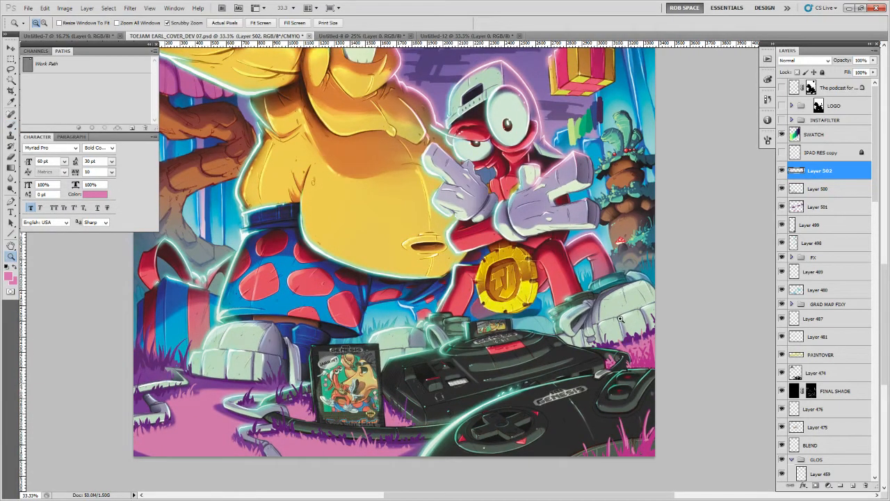
pyautogui.keyDown('alt'); pyautogui.click(618, 314); pyautogui.keyUp('alt')
pyautogui.moveTo(665, 219); pyautogui.dragTo(616, 327)
pyautogui.press('b')
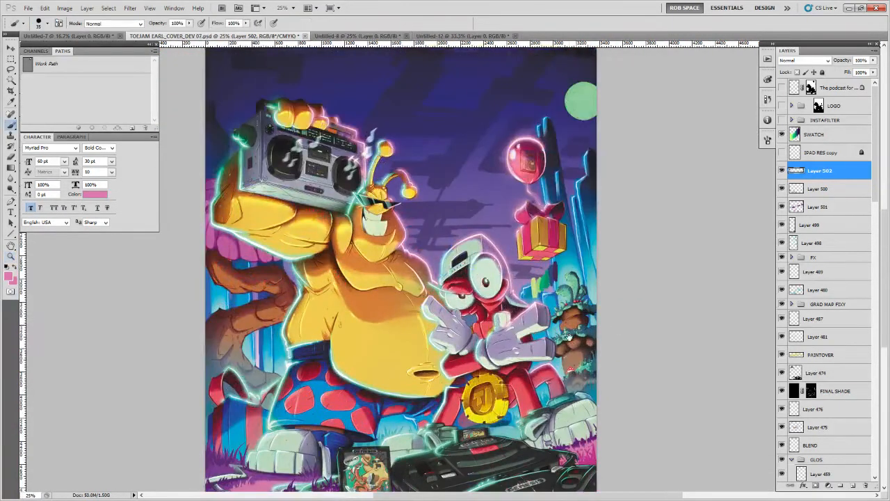
pyautogui.moveTo(571, 346); pyautogui.dragTo(591, 326)
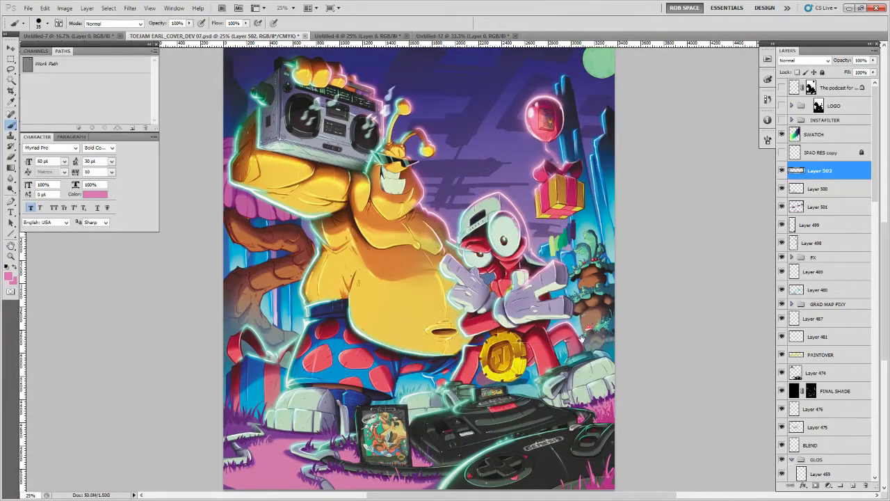
pyautogui.moveTo(579, 355); pyautogui.dragTo(591, 331)
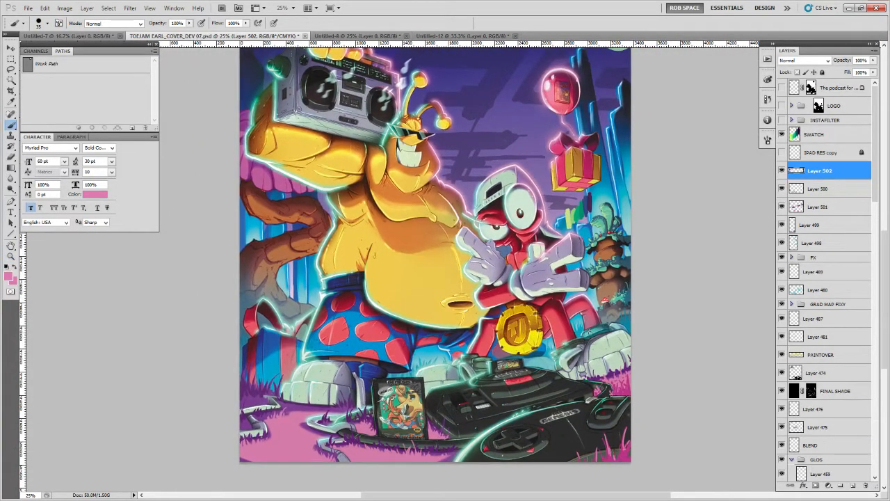
pyautogui.moveTo(602, 308); pyautogui.dragTo(592, 352)
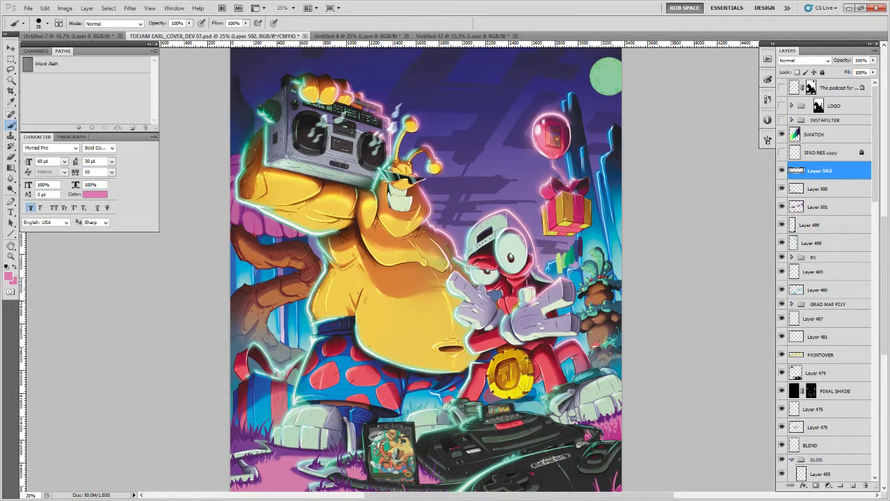
# Refine the grass around the cables left of the game box with sampled purple and ground pink
pyautogui.press('z')
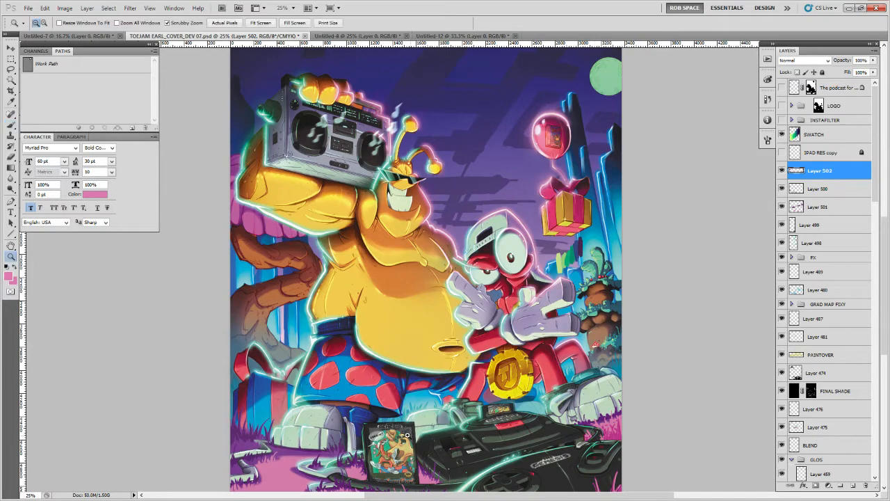
pyautogui.moveTo(422, 428)
pyautogui.mouseDown()
pyautogui.moveTo(458, 422)
pyautogui.moveTo(577, 341)
pyautogui.moveTo(578, 355)
pyautogui.mouseUp()
pyautogui.keyDown('alt'); pyautogui.click(572, 353); pyautogui.keyUp('alt')
pyautogui.press('b')
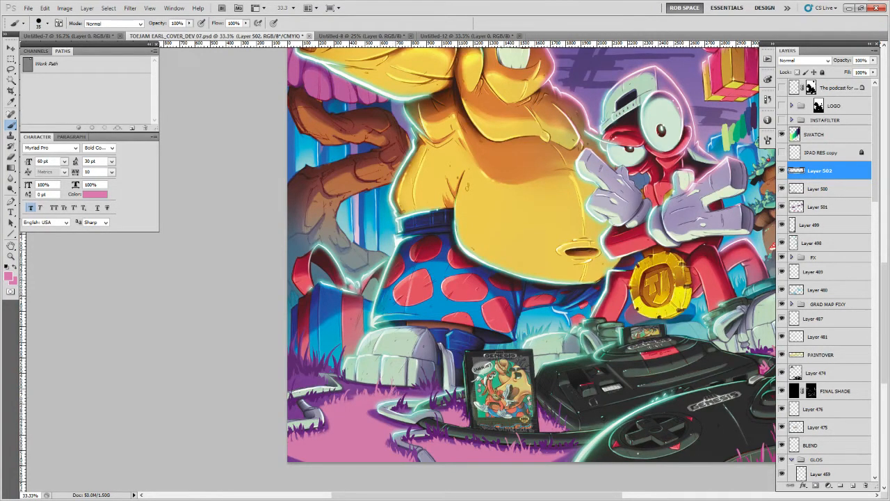
pyautogui.moveTo(389, 404)
pyautogui.mouseDown()
pyautogui.moveTo(406, 390)
pyautogui.moveTo(403, 398)
pyautogui.moveTo(401, 384)
pyautogui.moveTo(411, 399)
pyautogui.mouseUp()
pyautogui.keyDown('alt'); pyautogui.click(403, 398); pyautogui.keyUp('alt')
pyautogui.keyDown('alt'); pyautogui.click(401, 405); pyautogui.keyUp('alt')
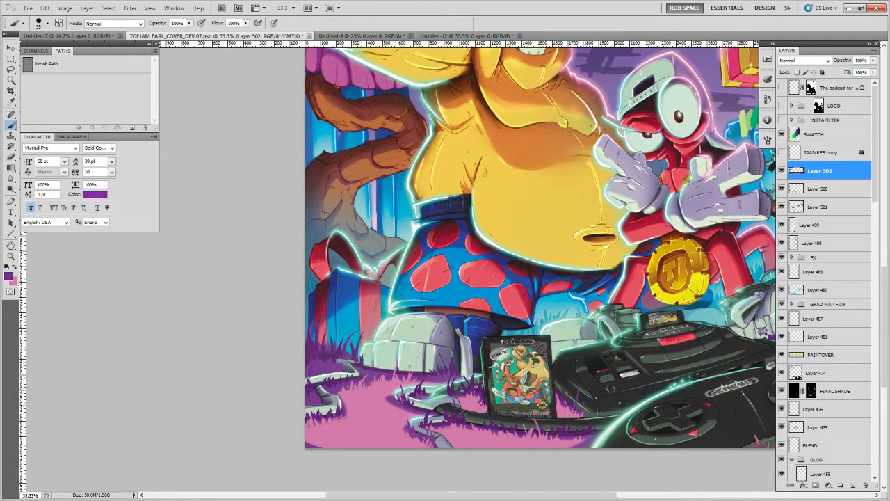
pyautogui.keyDown('alt'); pyautogui.click(402, 405); pyautogui.keyUp('alt')
pyautogui.moveTo(406, 406)
pyautogui.mouseDown()
pyautogui.moveTo(404, 396)
pyautogui.moveTo(415, 406)
pyautogui.mouseUp()
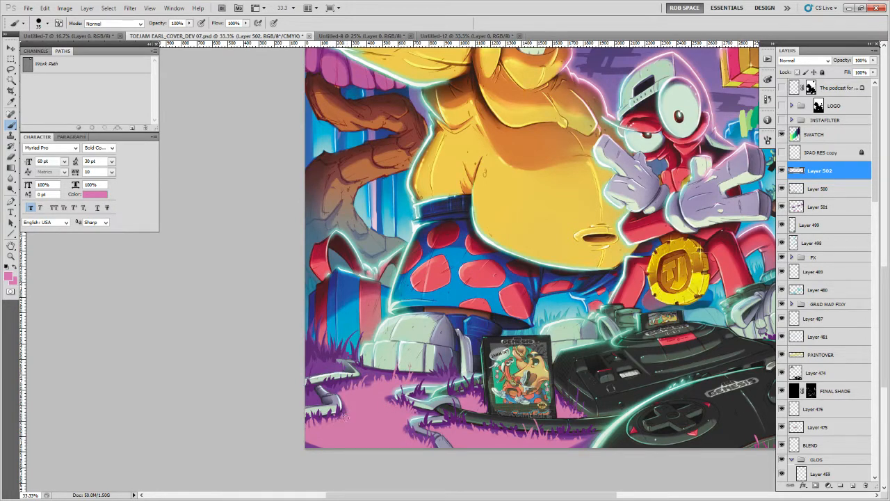
pyautogui.moveTo(345, 417); pyautogui.dragTo(348, 412)
# Sample the magenta from the corner grass blades and add a new layer above the current grass layer
pyautogui.moveTo(603, 379); pyautogui.dragTo(547, 349)
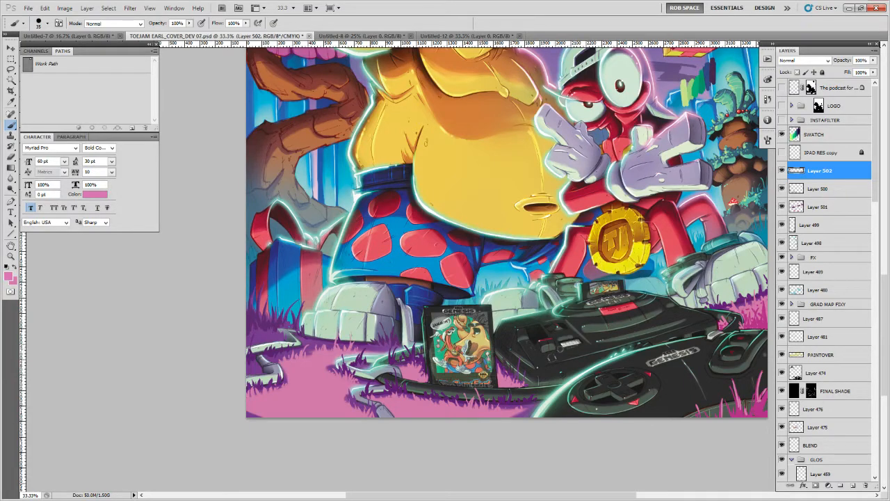
pyautogui.moveTo(662, 341); pyautogui.dragTo(564, 344)
pyautogui.keyDown('alt'); pyautogui.click(659, 411); pyautogui.keyUp('alt')
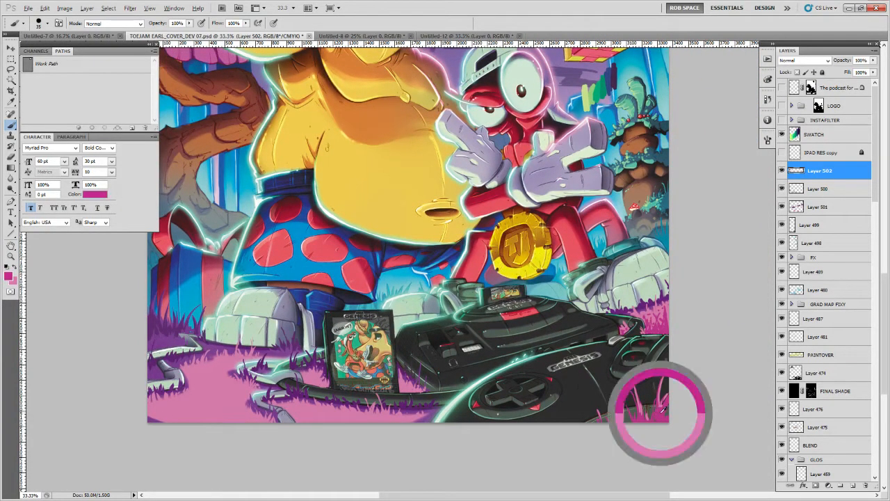
pyautogui.moveTo(476, 381); pyautogui.dragTo(577, 370)
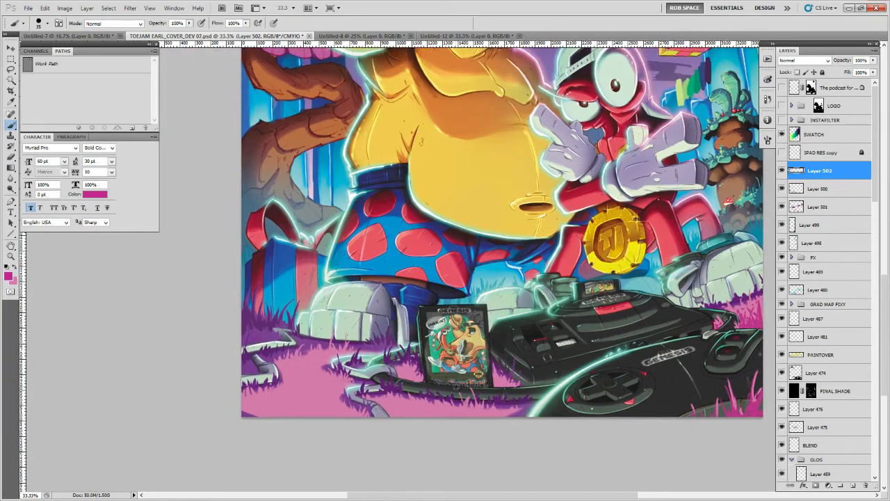
pyautogui.click(854, 487)
# Paint magenta grass blades on the new layer around the game box, undoing trial strokes along the way
pyautogui.moveTo(497, 374)
pyautogui.mouseDown()
pyautogui.moveTo(496, 384)
pyautogui.moveTo(492, 368)
pyautogui.mouseUp()
pyautogui.hotkey('ctrl', 'z')
pyautogui.hotkey('ctrl', 'z')
pyautogui.hotkey('ctrl', 'z')
pyautogui.hotkey('ctrl', 'z')
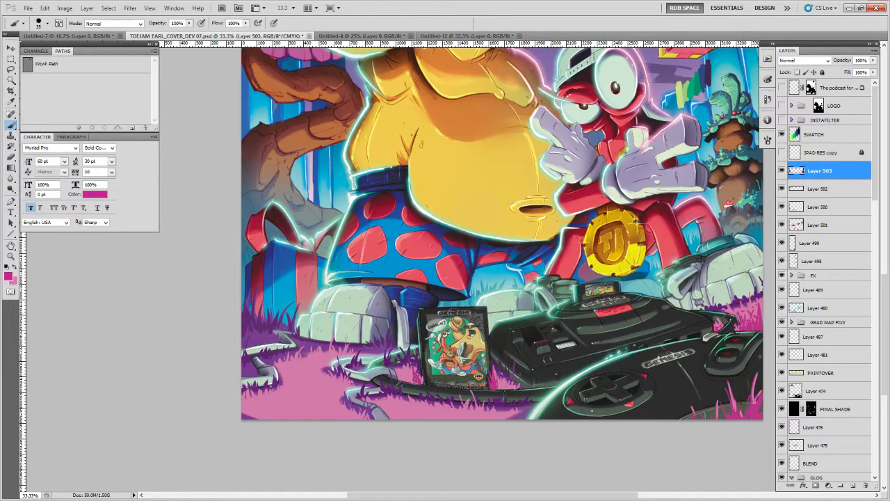
pyautogui.hotkey('ctrl', 'z')
pyautogui.moveTo(528, 374); pyautogui.dragTo(529, 373)
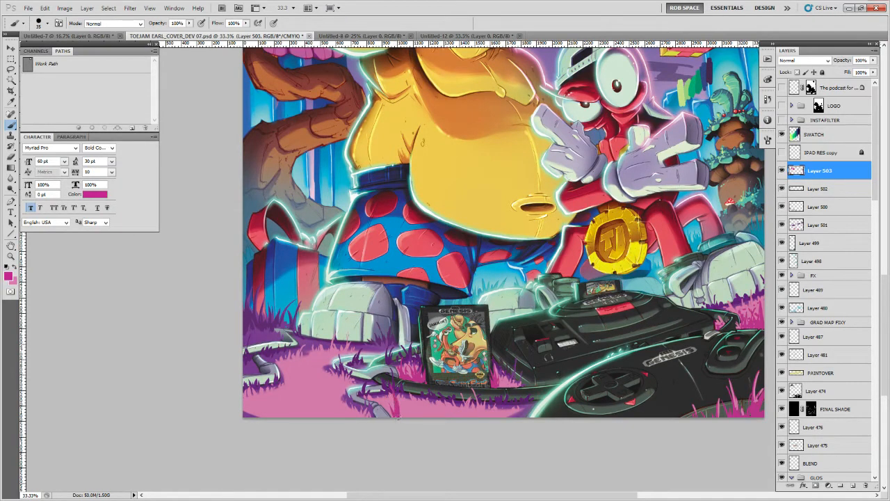
# Paint a row of magenta grass blades along the artwork's lower edge, in front of the cables and pink ground
pyautogui.moveTo(399, 417)
pyautogui.mouseDown()
pyautogui.moveTo(403, 392)
pyautogui.moveTo(389, 408)
pyautogui.moveTo(384, 399)
pyautogui.moveTo(414, 404)
pyautogui.mouseUp()
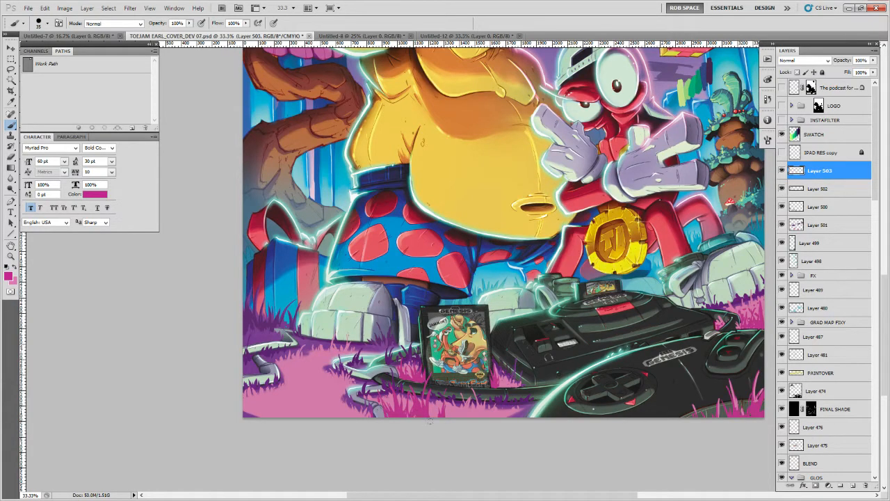
pyautogui.moveTo(431, 424); pyautogui.dragTo(420, 428)
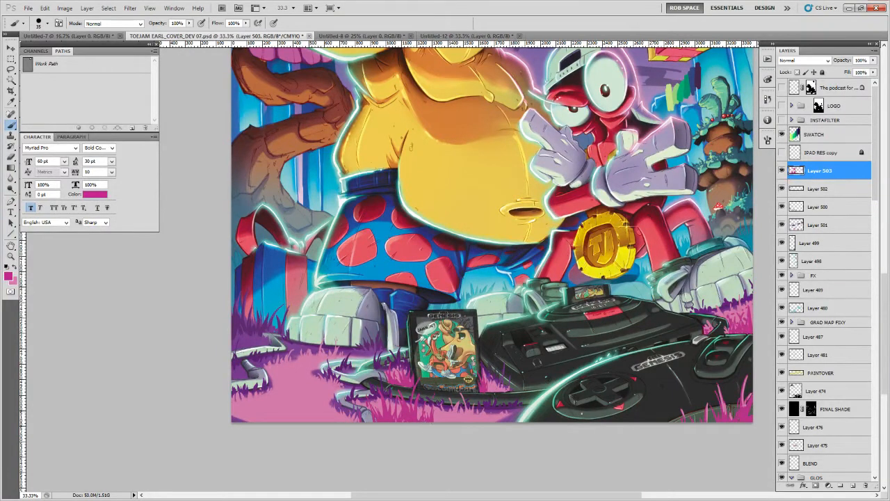
pyautogui.moveTo(589, 400); pyautogui.dragTo(531, 406)
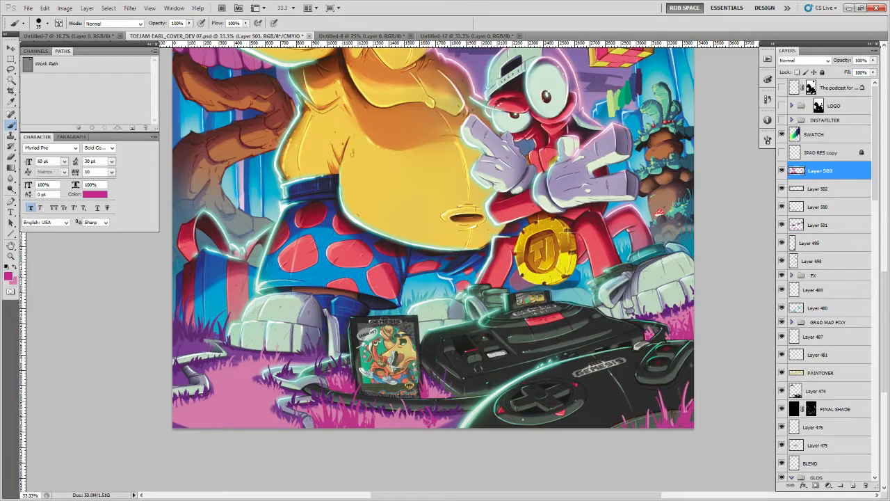
pyautogui.press('e')
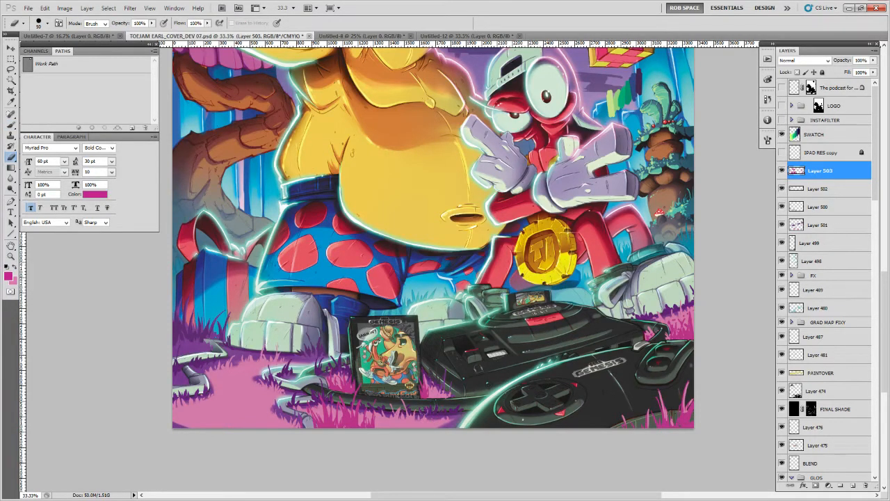
# Paint and trim magenta grass blades along the artwork's lower edge beneath the game box and in the corner in front of the controller
pyautogui.press('b')
pyautogui.moveTo(377, 425); pyautogui.dragTo(377, 415)
pyautogui.press('e')
pyautogui.press('b')
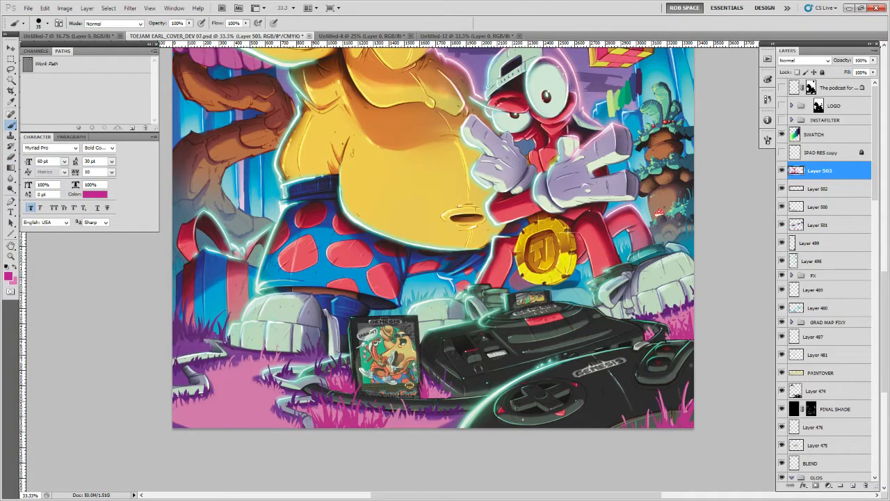
pyautogui.press('e')
pyautogui.press('b')
pyautogui.moveTo(461, 390); pyautogui.dragTo(486, 392)
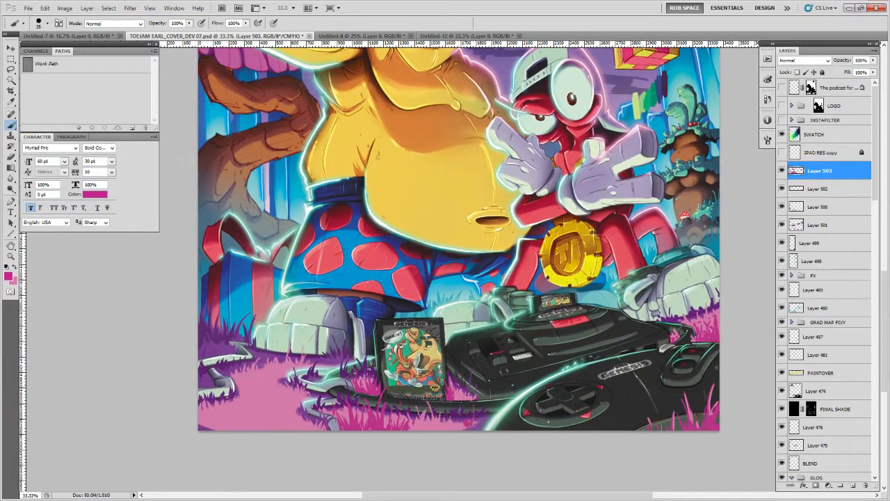
pyautogui.press('e')
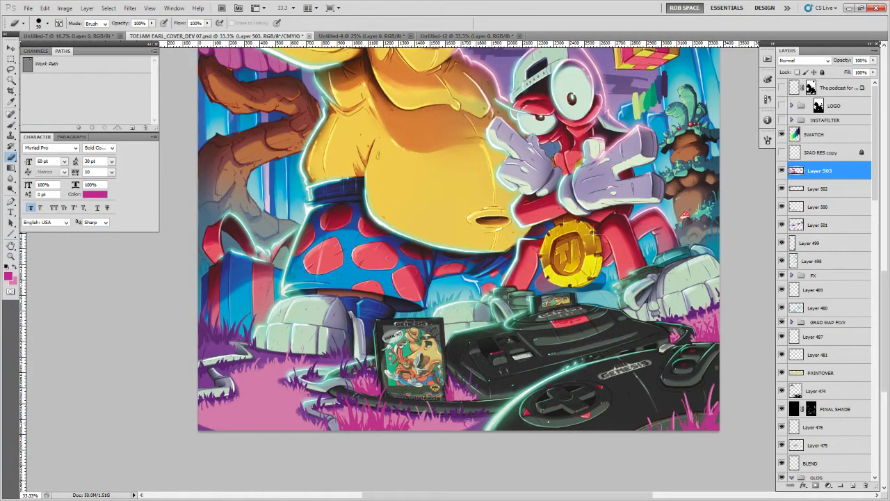
pyautogui.press('b')
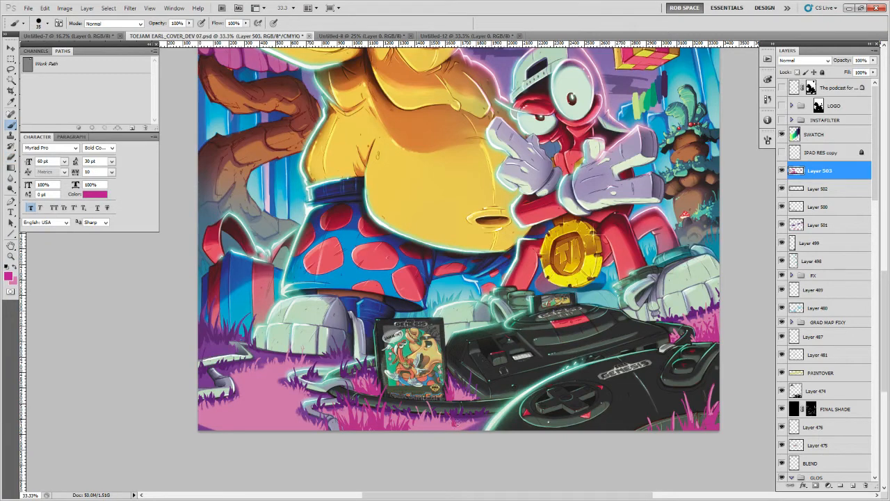
pyautogui.moveTo(459, 424); pyautogui.dragTo(463, 411)
pyautogui.moveTo(710, 406); pyautogui.dragTo(662, 411)
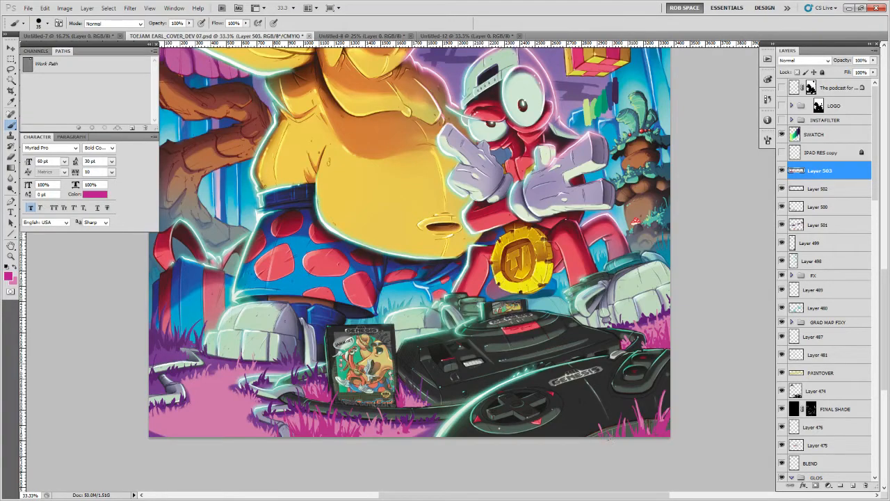
pyautogui.moveTo(601, 385); pyautogui.dragTo(591, 409)
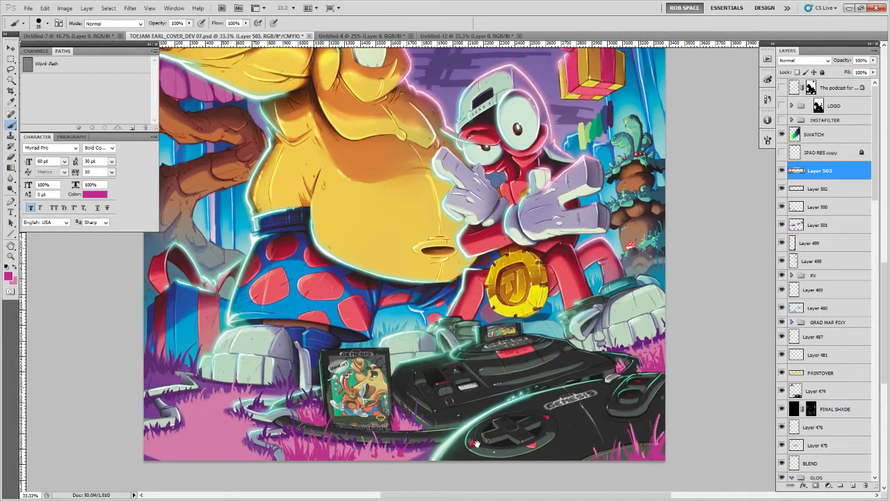
# Paint a cluster of tall magenta grass blades over the pink ground in the artwork's lower-left corner, undoing unwanted strokes
pyautogui.moveTo(440, 435); pyautogui.dragTo(566, 406)
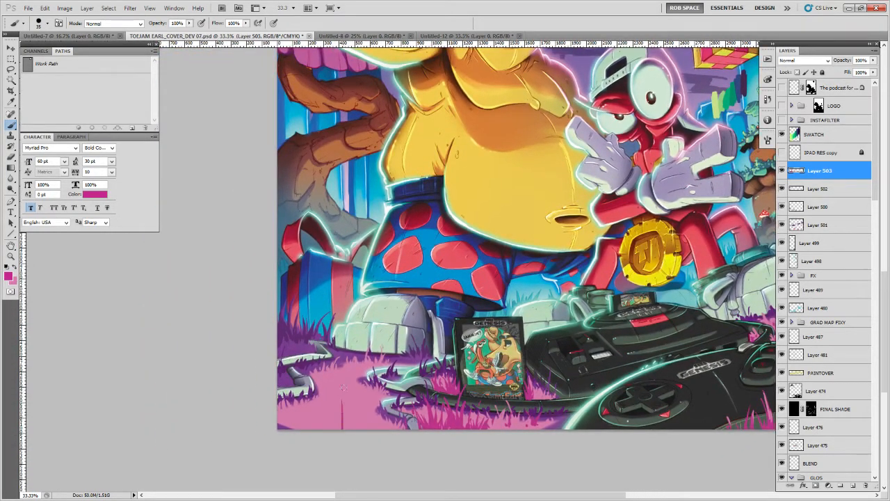
pyautogui.moveTo(341, 428)
pyautogui.mouseDown()
pyautogui.moveTo(334, 372)
pyautogui.moveTo(324, 413)
pyautogui.moveTo(316, 395)
pyautogui.moveTo(318, 410)
pyautogui.moveTo(310, 403)
pyautogui.moveTo(319, 371)
pyautogui.mouseUp()
pyautogui.moveTo(312, 430)
pyautogui.mouseDown()
pyautogui.moveTo(308, 407)
pyautogui.moveTo(290, 388)
pyautogui.moveTo(295, 415)
pyautogui.moveTo(278, 394)
pyautogui.moveTo(279, 415)
pyautogui.mouseUp()
pyautogui.moveTo(302, 432)
pyautogui.mouseDown()
pyautogui.moveTo(323, 414)
pyautogui.moveTo(319, 433)
pyautogui.moveTo(349, 384)
pyautogui.mouseUp()
pyautogui.moveTo(338, 417)
pyautogui.mouseDown()
pyautogui.moveTo(343, 401)
pyautogui.moveTo(362, 393)
pyautogui.mouseUp()
pyautogui.hotkey('ctrl', 'alt', 'z')
pyautogui.hotkey('ctrl', 'alt', 'z')
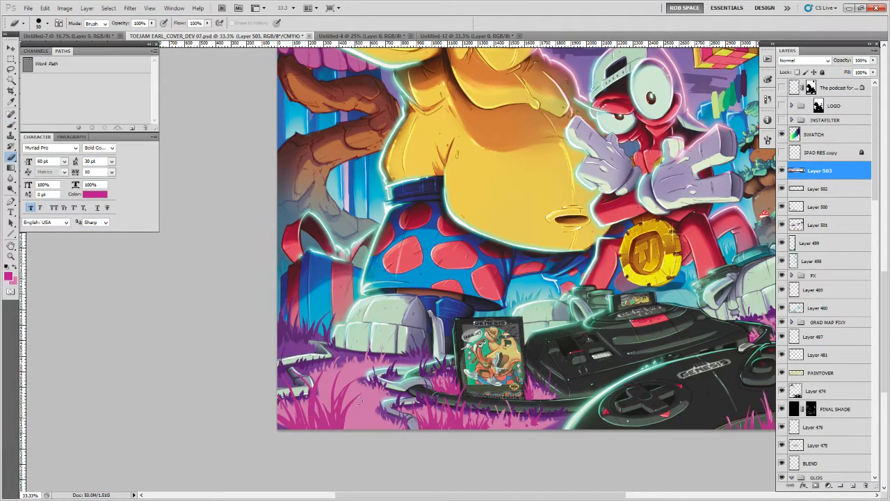
pyautogui.moveTo(342, 427); pyautogui.dragTo(360, 406)
pyautogui.hotkey('ctrl', 'z')
pyautogui.hotkey('ctrl', 'z')
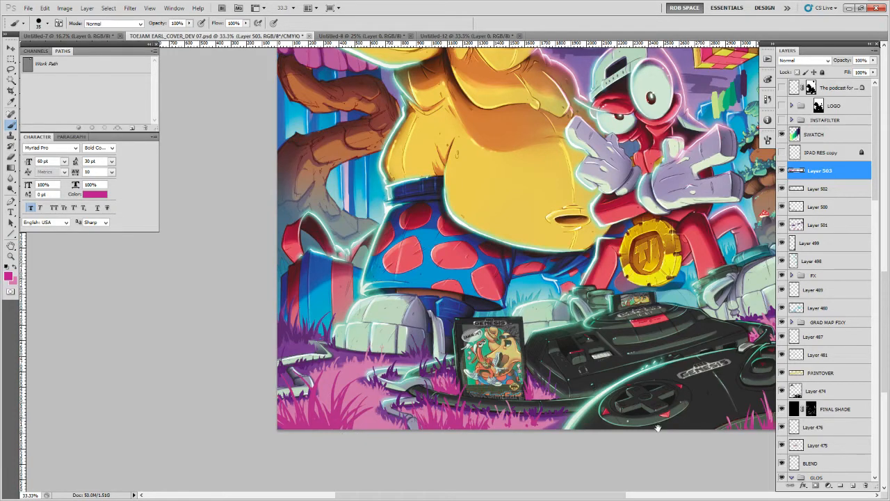
# Sample yellow-green and bright green from the swatch strokes beside the mushroom tree and add a new layer above the grass
pyautogui.moveTo(658, 428); pyautogui.dragTo(602, 439)
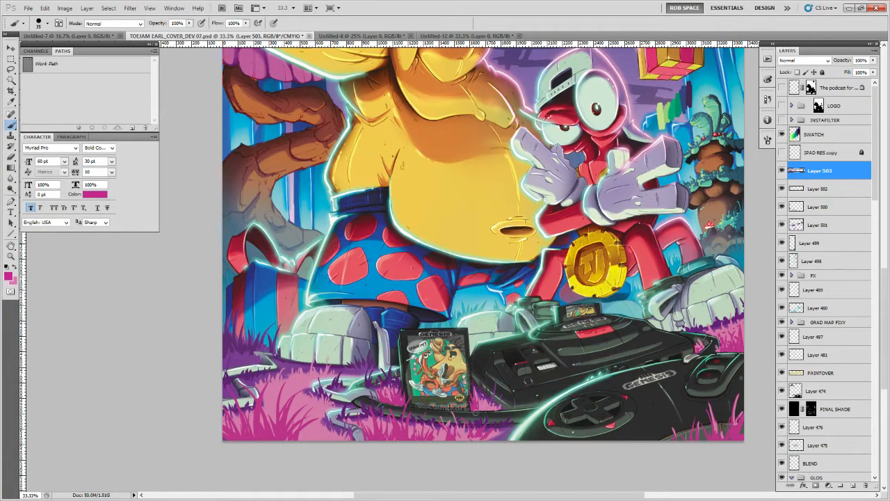
pyautogui.moveTo(625, 424); pyautogui.dragTo(490, 439)
pyautogui.press('z')
pyautogui.keyDown('alt'); pyautogui.click(598, 378); pyautogui.keyUp('alt')
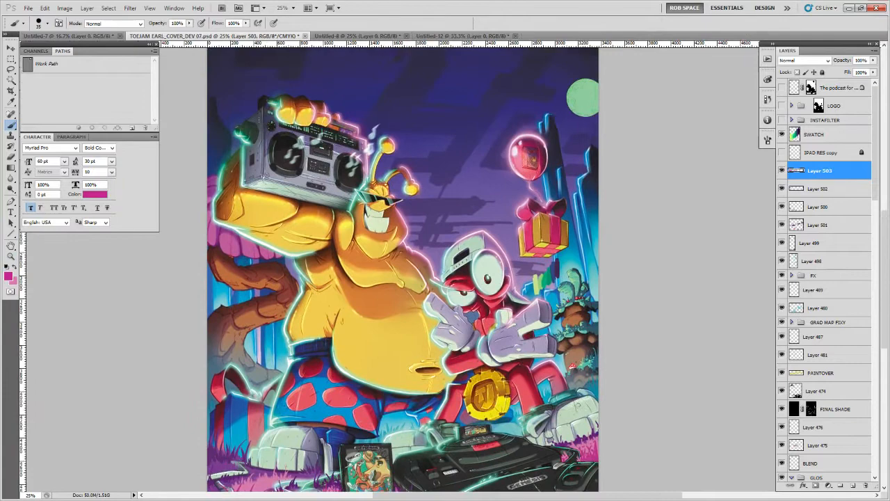
pyautogui.press('z')
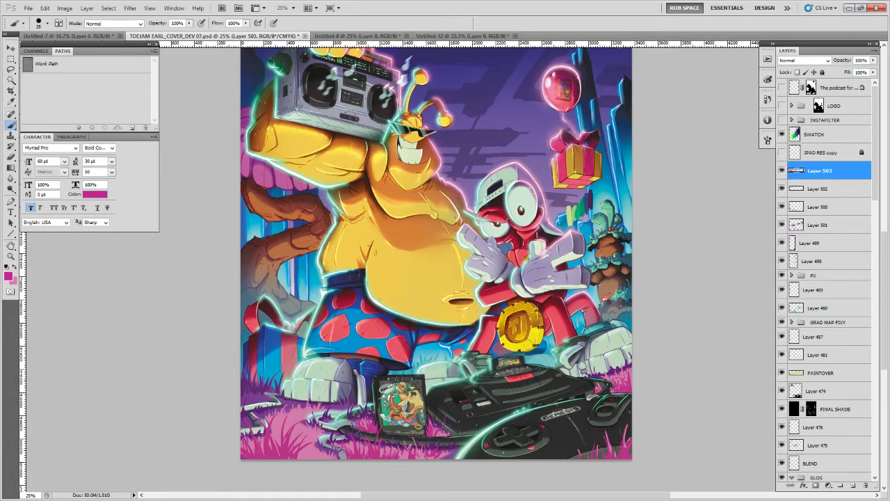
pyautogui.keyDown('alt'); pyautogui.click(571, 212); pyautogui.keyUp('alt')
pyautogui.press('x')
pyautogui.keyDown('alt'); pyautogui.click(580, 206); pyautogui.keyUp('alt')
pyautogui.click(853, 485)
# Move the new green accent layer beneath the two uppermost magenta grass layers
pyautogui.press('z')
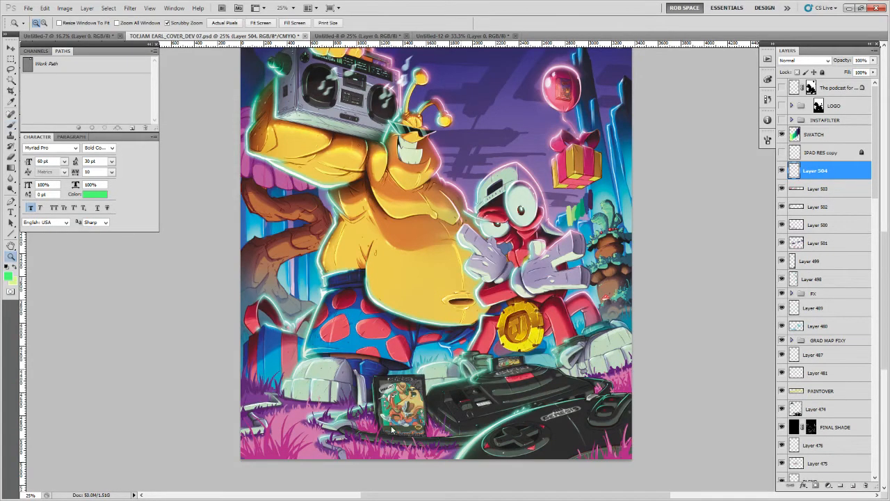
pyautogui.click(391, 429)
pyautogui.moveTo(416, 396)
pyautogui.mouseDown()
pyautogui.moveTo(583, 378)
pyautogui.moveTo(615, 387)
pyautogui.mouseUp()
pyautogui.press('b')
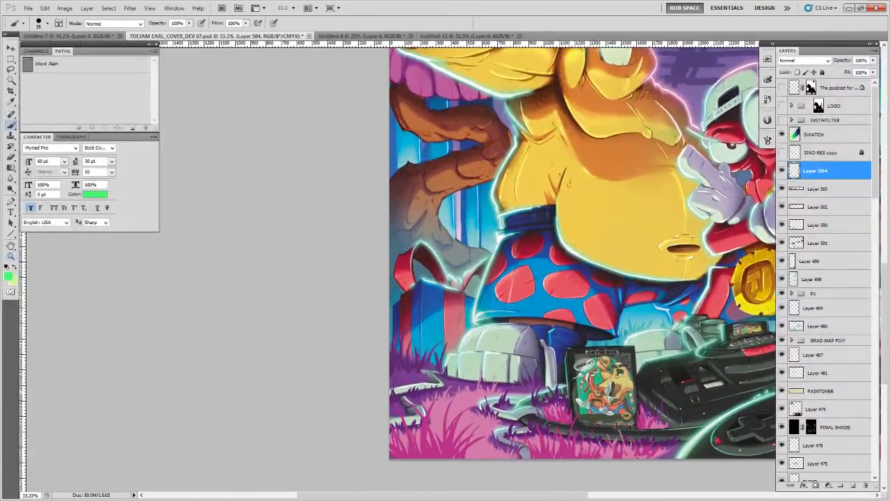
pyautogui.moveTo(469, 395); pyautogui.dragTo(459, 393)
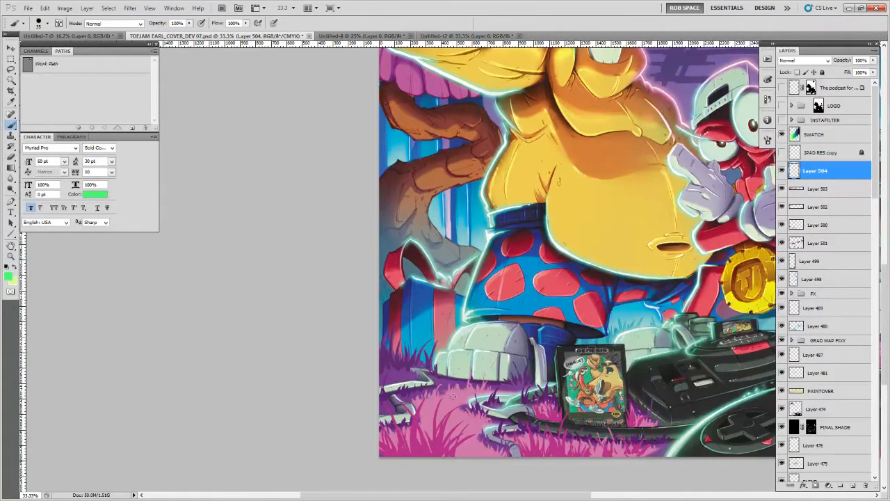
pyautogui.hotkey('alt', 'BackSpace')
pyautogui.hotkey('ctrl', 'z')
pyautogui.hotkey('alt', 'BackSpace')
pyautogui.moveTo(818, 174); pyautogui.dragTo(814, 214)
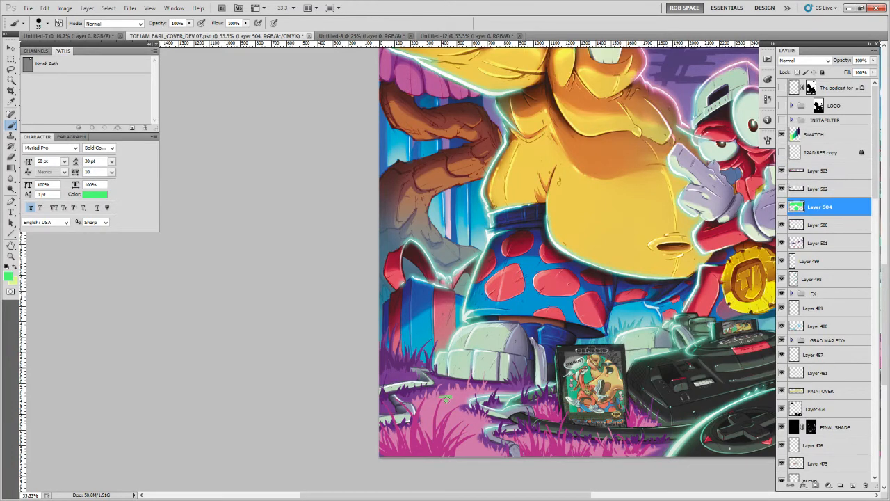
# Paint bright green accents in the grass and plants behind the game box and around the characters' feet
pyautogui.moveTo(440, 401)
pyautogui.mouseDown()
pyautogui.moveTo(448, 400)
pyautogui.moveTo(430, 406)
pyautogui.moveTo(458, 395)
pyautogui.mouseUp()
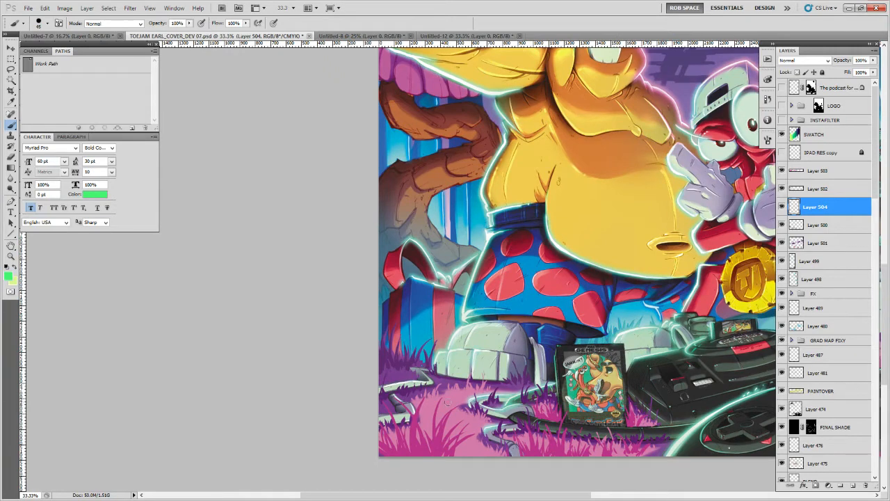
pyautogui.moveTo(542, 397); pyautogui.dragTo(622, 374)
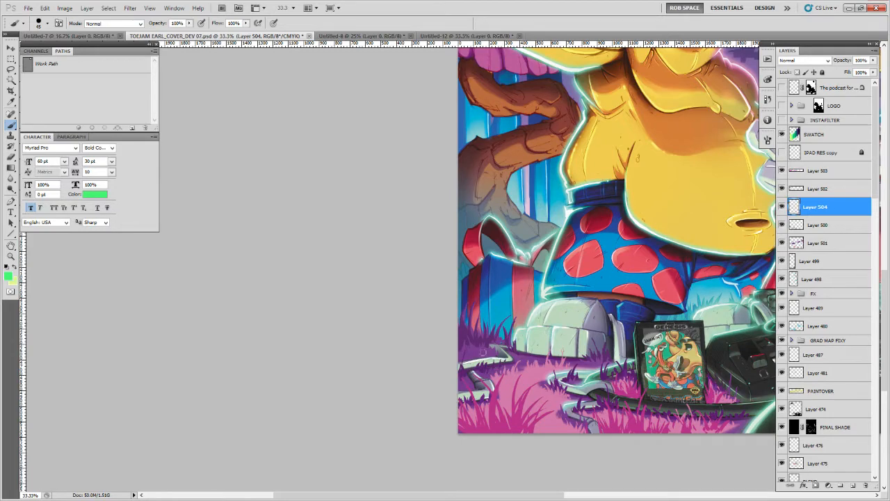
pyautogui.moveTo(482, 351); pyautogui.dragTo(383, 375)
pyautogui.moveTo(646, 381); pyautogui.dragTo(526, 387)
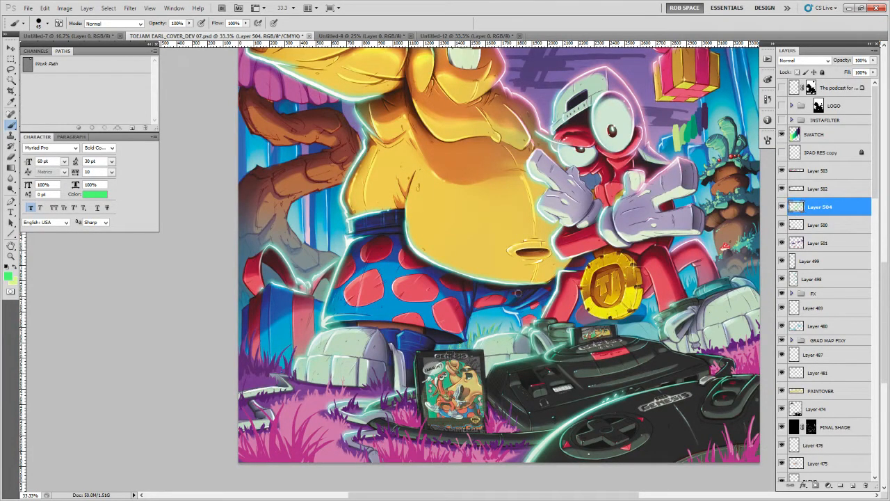
pyautogui.moveTo(519, 293); pyautogui.dragTo(362, 317)
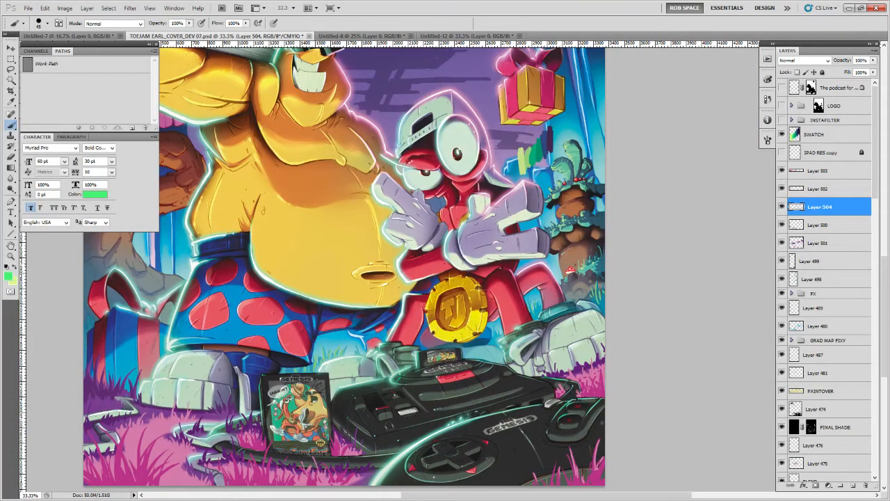
pyautogui.moveTo(596, 262); pyautogui.dragTo(591, 271)
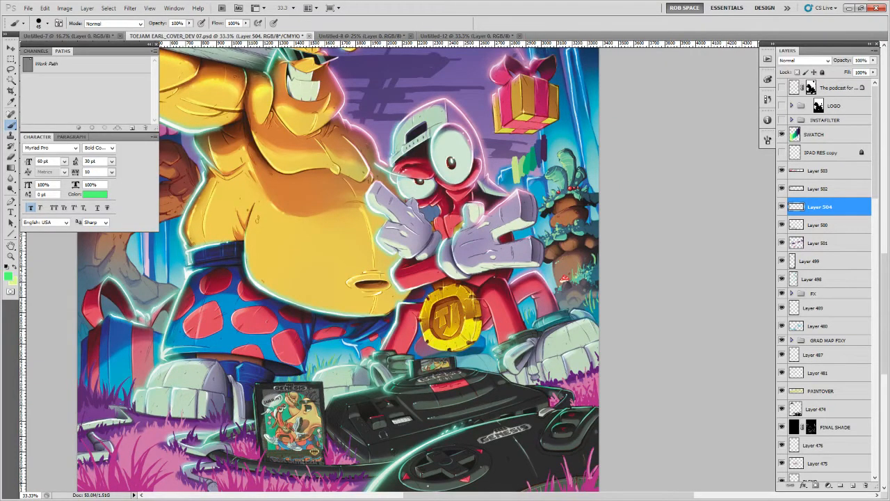
pyautogui.moveTo(578, 289); pyautogui.dragTo(590, 260)
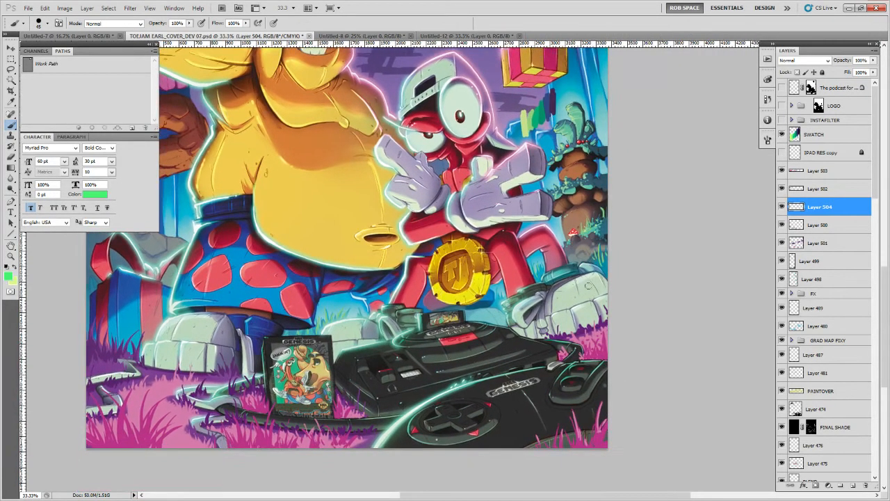
# Switch to yellow-green and add accents to the plants above the red character's shoe at the artwork's edge
pyautogui.press('x')
pyautogui.moveTo(571, 258); pyautogui.dragTo(606, 274)
pyautogui.press('z')
pyautogui.keyDown('alt'); pyautogui.click(561, 295); pyautogui.keyUp('alt')
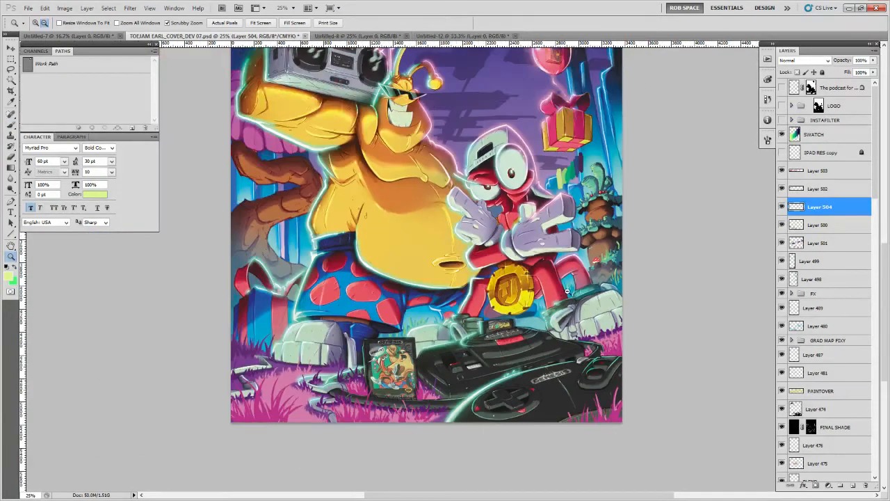
# Browse the other open documents, pick up hot pink from the reference artwork as the painting colour, and return to the cover illustration
pyautogui.moveTo(572, 239); pyautogui.dragTo(593, 260)
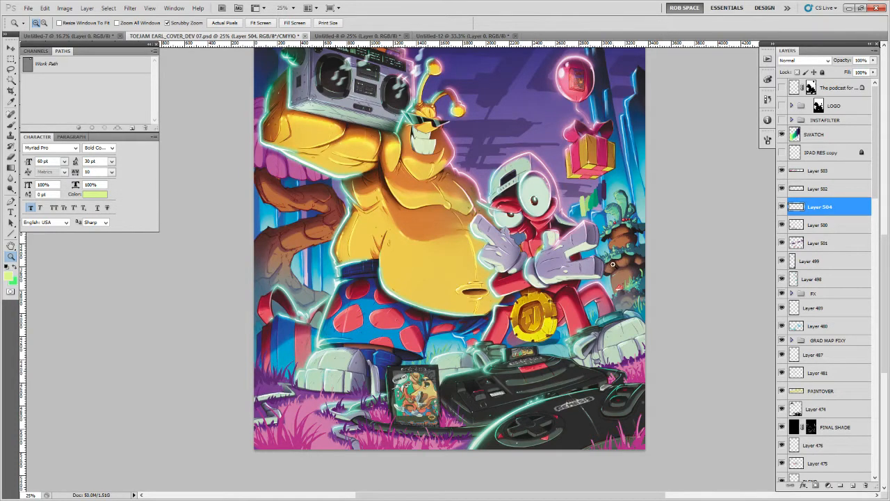
pyautogui.moveTo(605, 273); pyautogui.dragTo(604, 286)
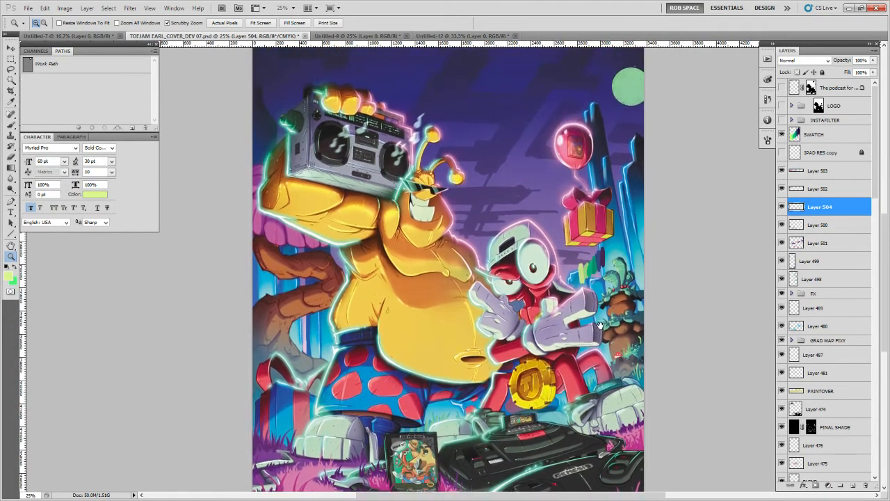
pyautogui.moveTo(628, 320); pyautogui.dragTo(643, 245)
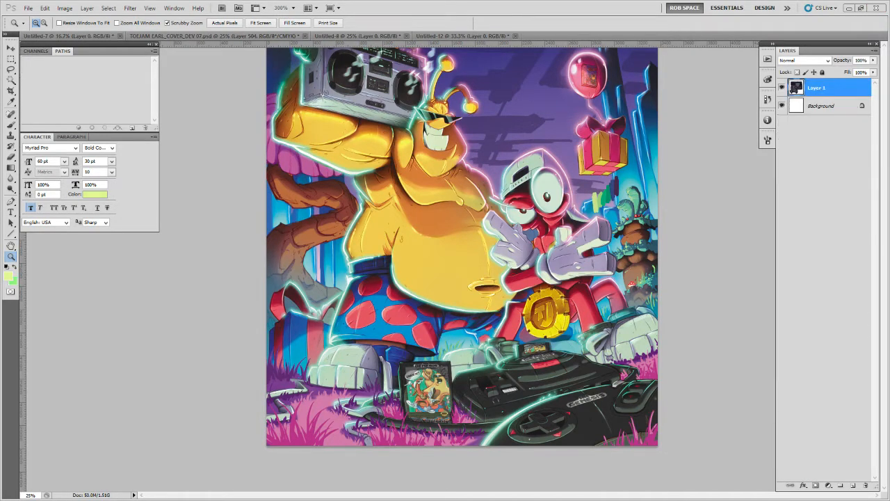
pyautogui.hotkey('ctrl', 'Tab')
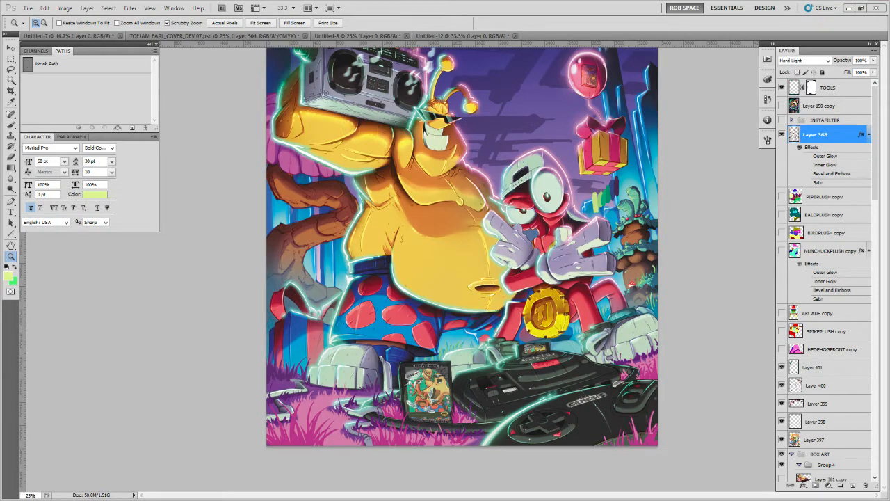
pyautogui.hotkey('ctrl', 'Tab')
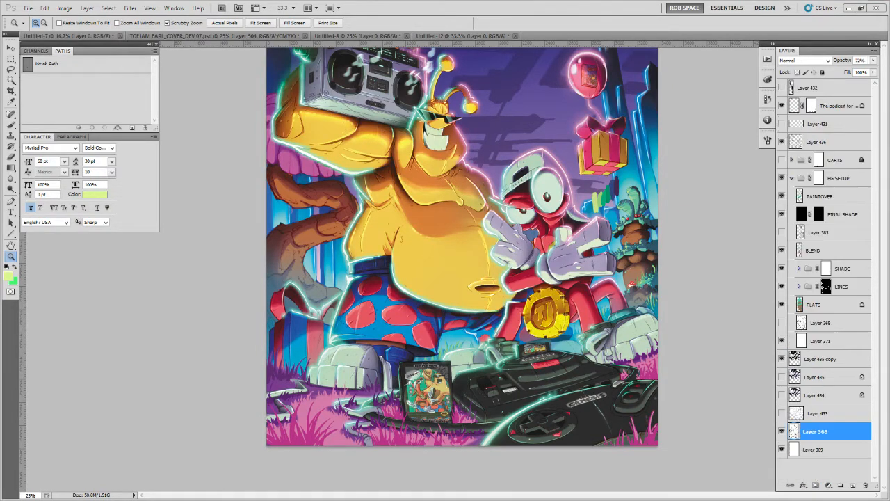
pyautogui.hotkey('ctrl', 'Tab')
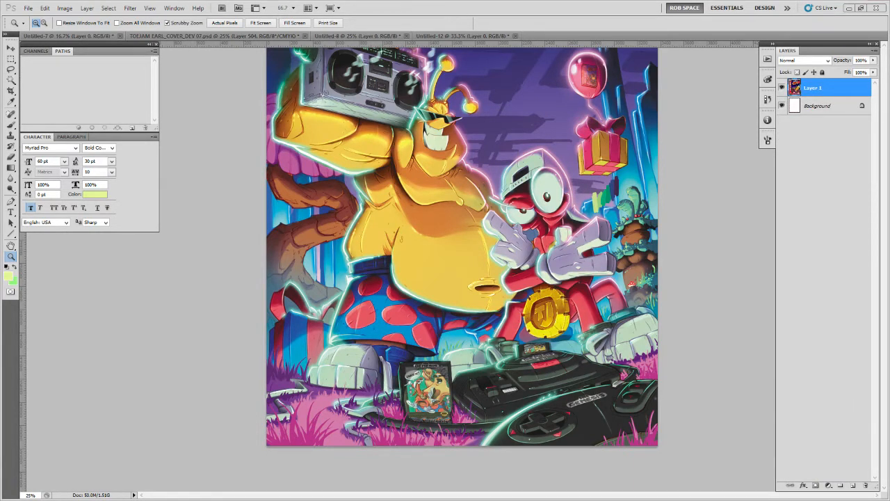
pyautogui.press('b')
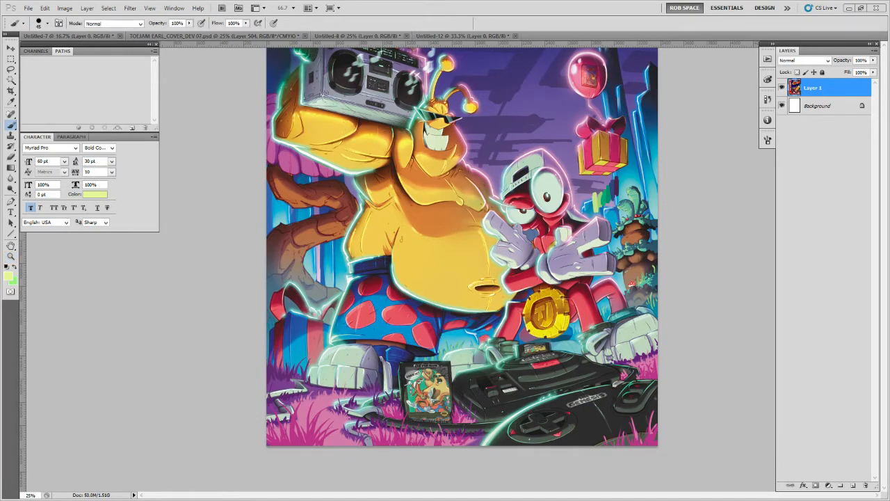
pyautogui.press('x')
pyautogui.press('x')
pyautogui.press('x')
pyautogui.hotkey('ctrl', 'Tab')
# Pick up dark brown from the twisted tree behind the yellow character as the painting colour
pyautogui.press('z')
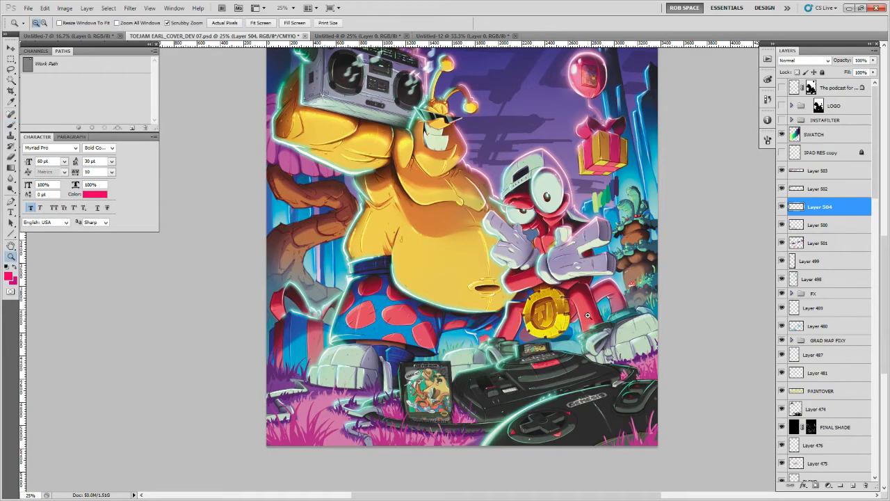
pyautogui.click(317, 186)
pyautogui.moveTo(325, 185); pyautogui.dragTo(349, 254)
pyautogui.press('b')
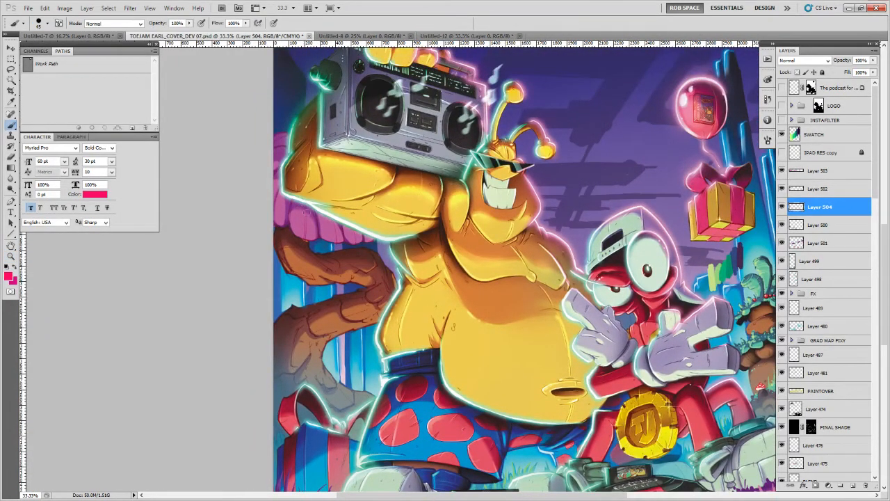
pyautogui.moveTo(325, 249); pyautogui.dragTo(312, 268)
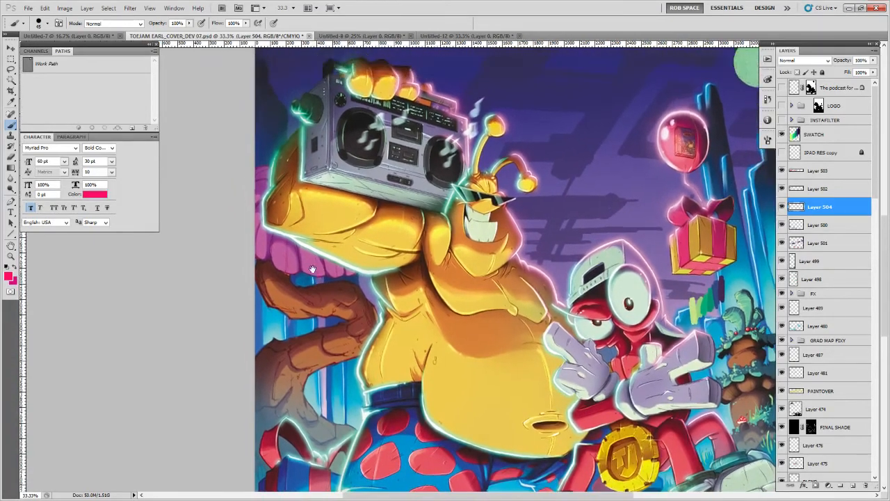
pyautogui.moveTo(297, 210)
pyautogui.mouseDown()
pyautogui.moveTo(310, 251)
pyautogui.moveTo(303, 224)
pyautogui.mouseUp()
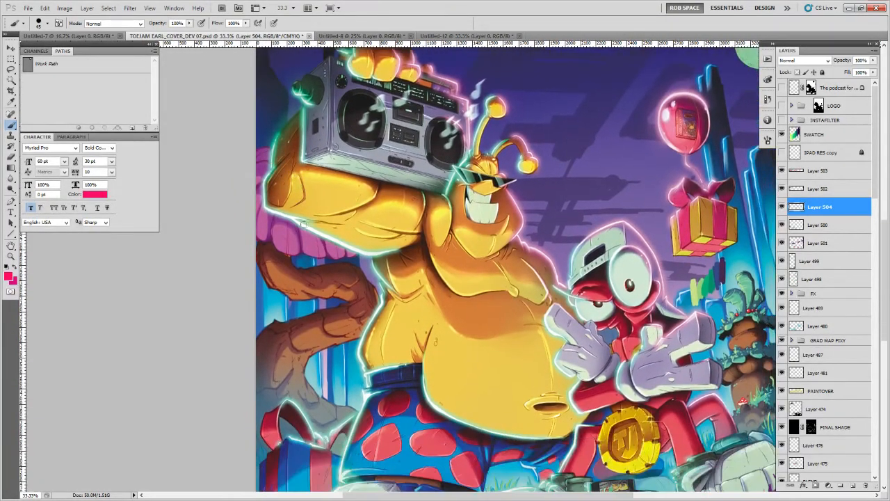
pyautogui.keyDown('alt'); pyautogui.click(285, 255); pyautogui.keyUp('alt')
pyautogui.click(286, 255)
pyautogui.moveTo(285, 255)
pyautogui.mouseDown()
pyautogui.moveTo(272, 246)
pyautogui.moveTo(284, 223)
pyautogui.mouseUp()
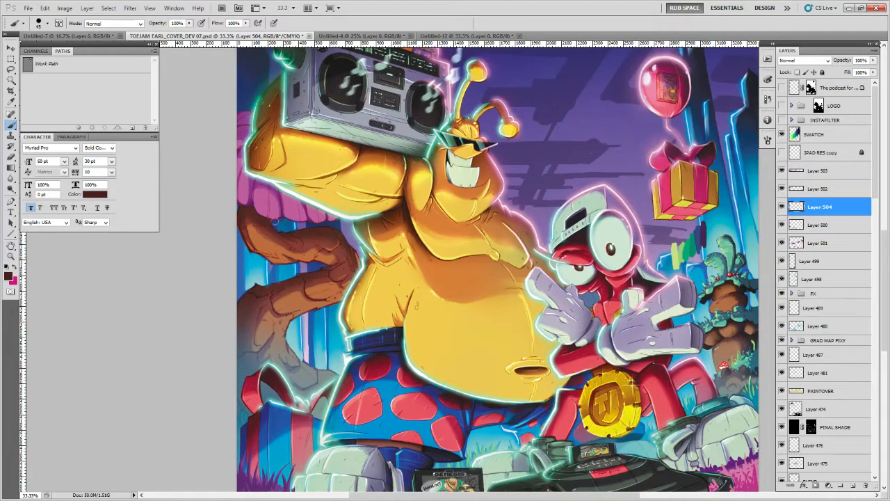
# Outline the outer end of the tree's upper branch with the Lasso and choose the PAINTING - AirSoft brush
pyautogui.press('l')
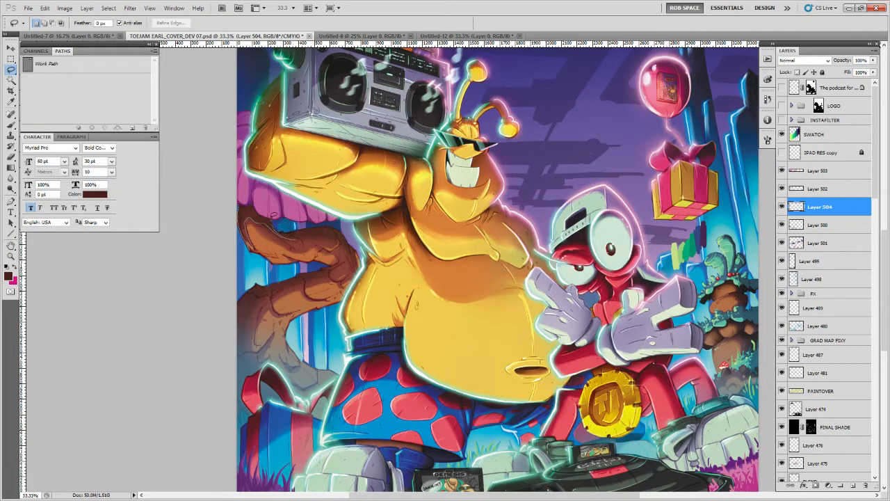
pyautogui.moveTo(271, 214)
pyautogui.mouseDown()
pyautogui.moveTo(245, 200)
pyautogui.moveTo(249, 245)
pyautogui.mouseUp()
pyautogui.press('b')
pyautogui.rightClick(254, 213)
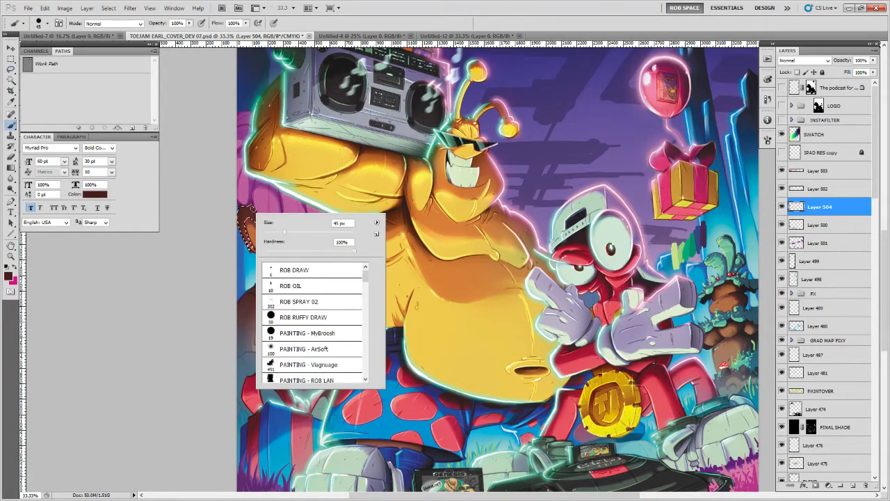
pyautogui.click(304, 349)
pyautogui.press('x')
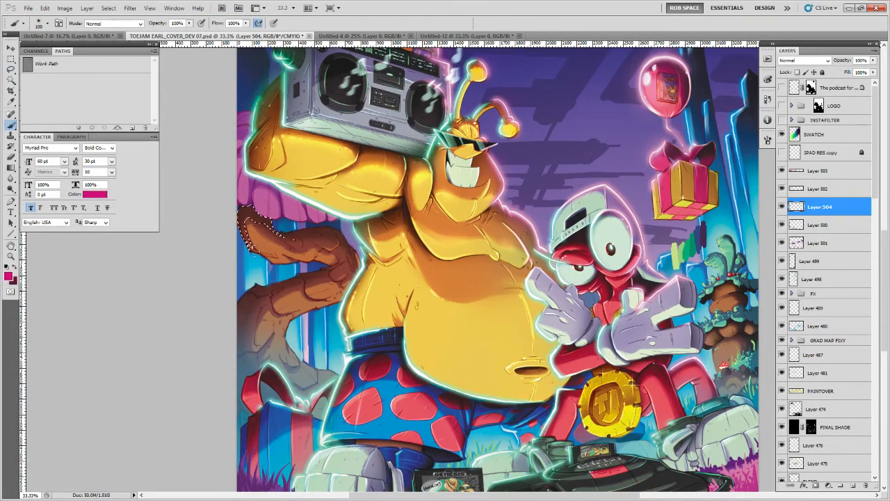
# Enlarge the brush to 200 px, sample near-black from the red character's cap area, and shade the selected branch end
pyautogui.press(']')
pyautogui.press(']')
pyautogui.press(']')
pyautogui.press(']')
pyautogui.keyDown('alt'); pyautogui.click(582, 213); pyautogui.keyUp('alt')
pyautogui.hotkey('ctrl', 'h')
pyautogui.hotkey('ctrl', 'h')
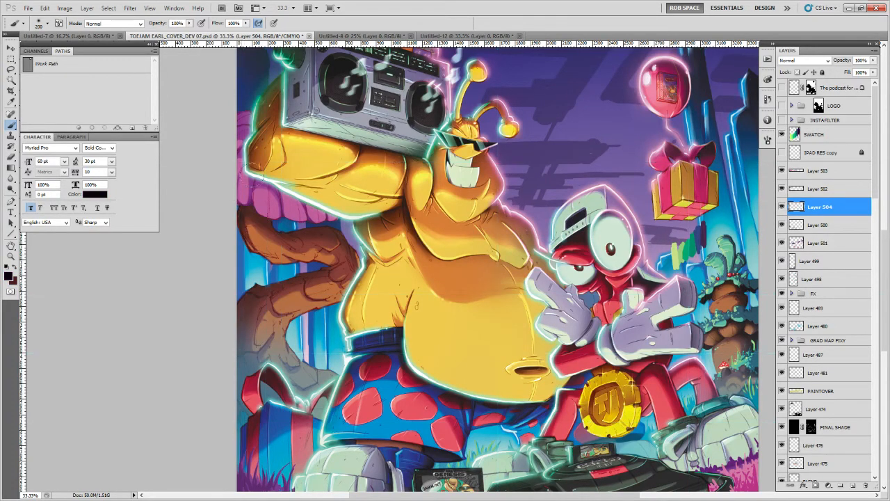
# Lasso the underside of the upper branch near the yellow character's side and airbrush a dark shadow inside it
pyautogui.moveTo(299, 200); pyautogui.dragTo(301, 191)
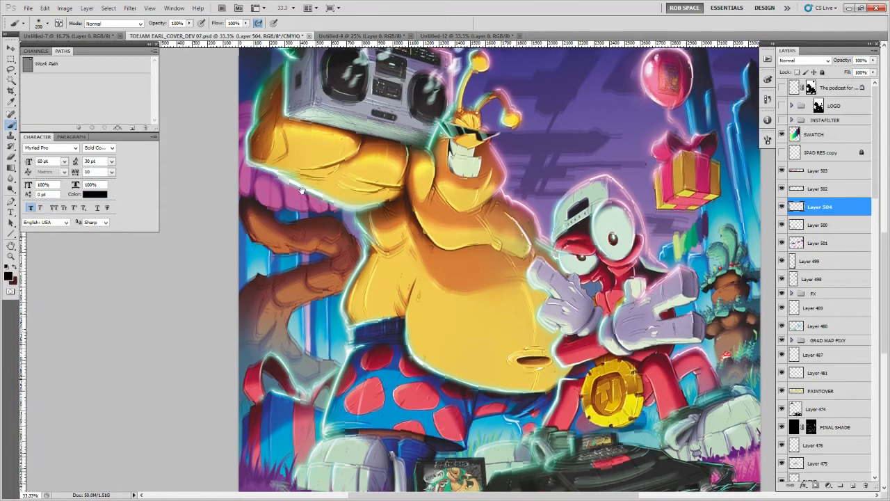
pyautogui.press('l')
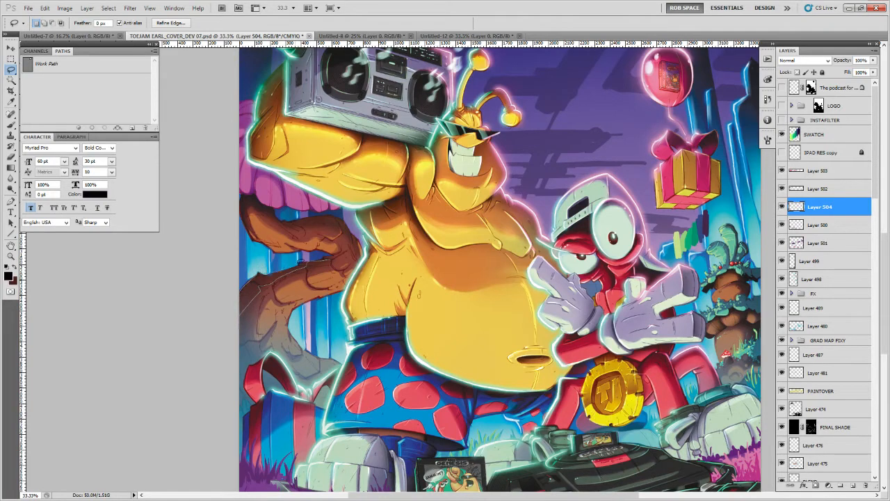
pyautogui.moveTo(301, 262); pyautogui.dragTo(330, 260)
pyautogui.press('b')
pyautogui.hotkey('ctrl', 'h')
pyautogui.hotkey('ctrl', 'h')
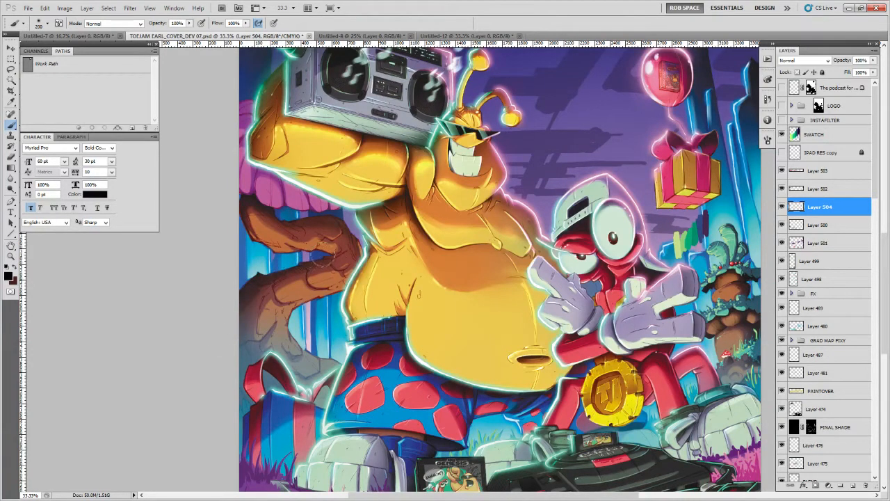
# Lasso a small area on the top of the lower branch, shade it in near-black, and clear the selection
pyautogui.press('l')
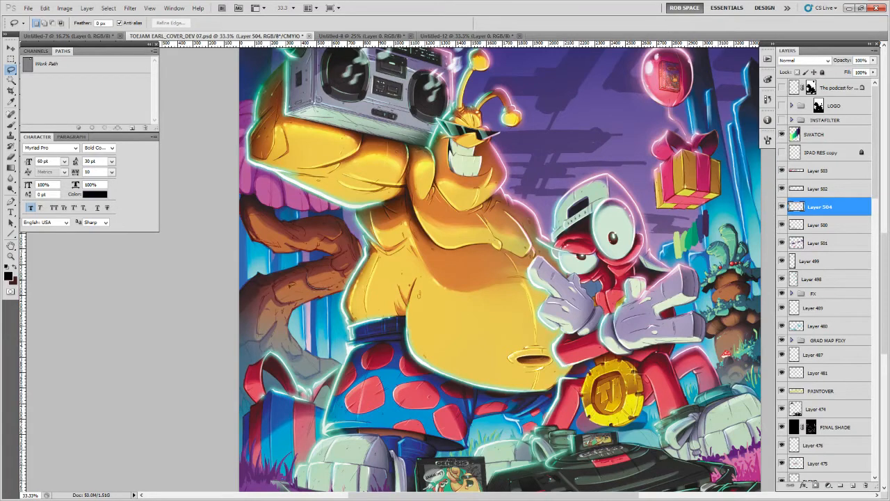
pyautogui.press('b')
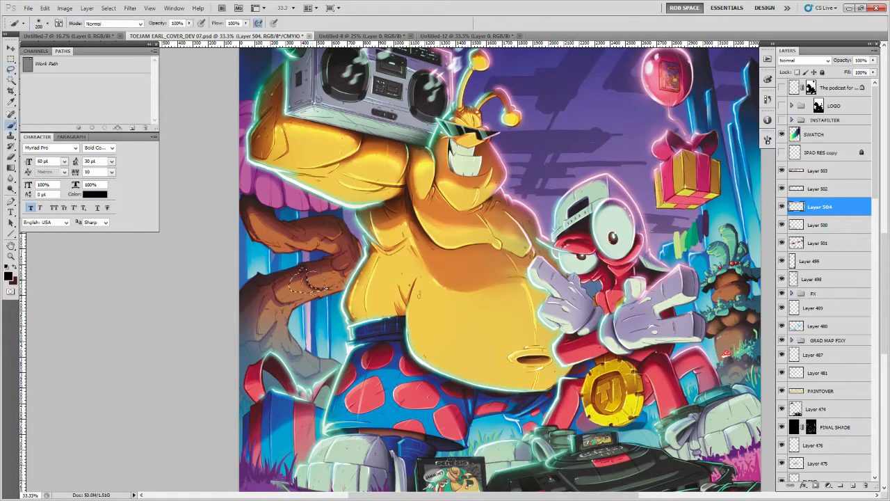
pyautogui.hotkey('ctrl', 'd')
# Lasso sections of the lower branch's bend and the trunk below it, and airbrush near-black shadows into them
pyautogui.moveTo(314, 275); pyautogui.dragTo(324, 256)
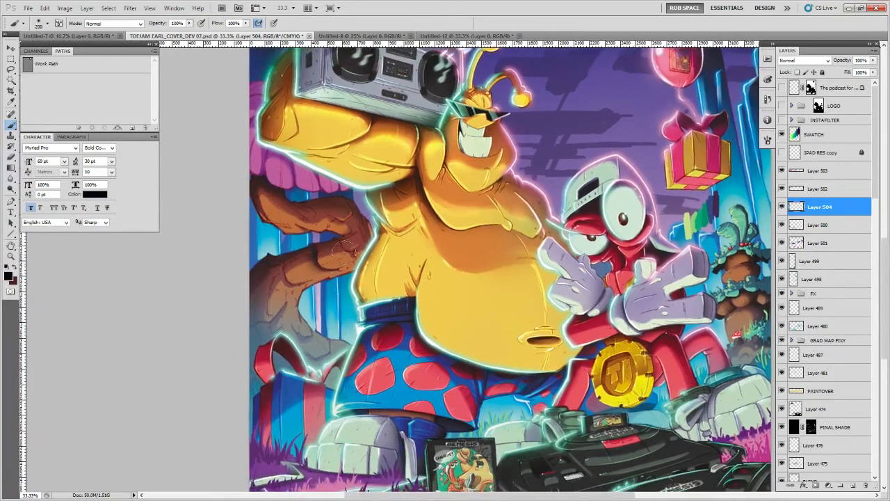
pyautogui.press('l')
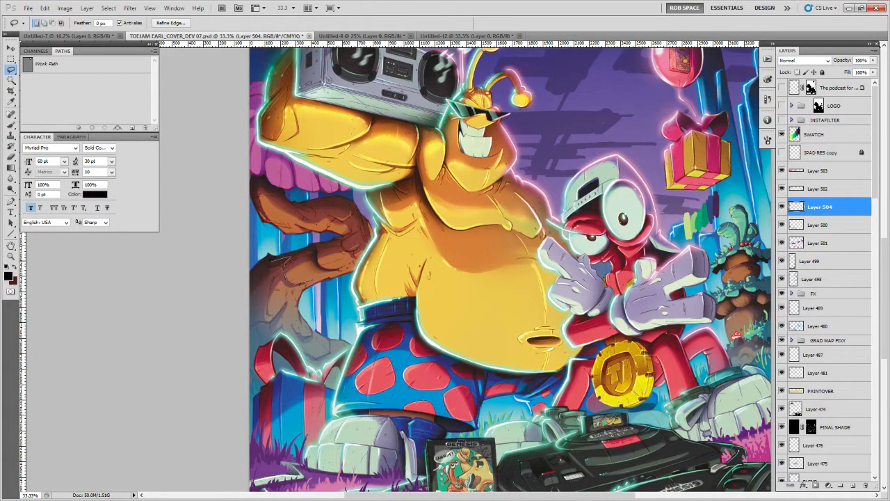
pyautogui.moveTo(272, 265)
pyautogui.mouseDown()
pyautogui.moveTo(253, 303)
pyautogui.moveTo(281, 300)
pyautogui.mouseUp()
pyautogui.press('b')
pyautogui.moveTo(278, 270)
pyautogui.mouseDown()
pyautogui.moveTo(267, 292)
pyautogui.moveTo(282, 267)
pyautogui.moveTo(264, 288)
pyautogui.moveTo(304, 260)
pyautogui.moveTo(275, 278)
pyautogui.mouseUp()
pyautogui.hotkey('ctrl', 'd')
pyautogui.press('l')
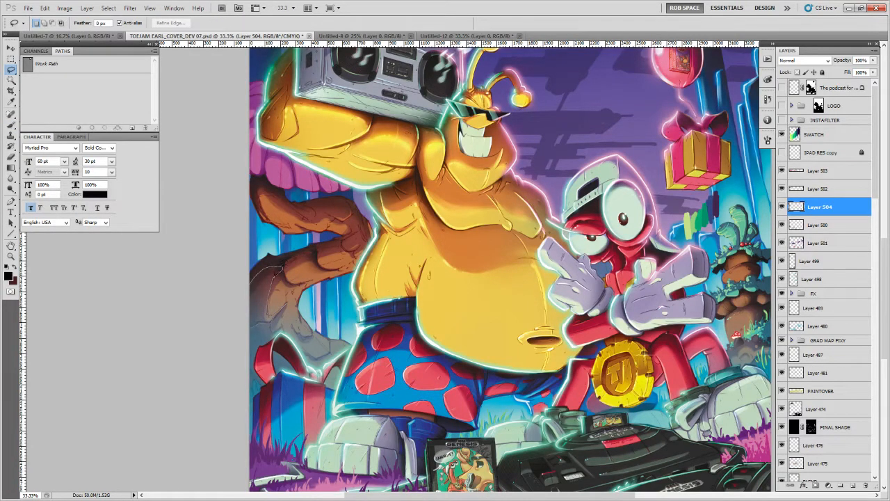
pyautogui.press('b')
pyautogui.moveTo(281, 267)
pyautogui.mouseDown()
pyautogui.moveTo(276, 289)
pyautogui.moveTo(286, 272)
pyautogui.moveTo(277, 285)
pyautogui.moveTo(267, 265)
pyautogui.moveTo(275, 314)
pyautogui.mouseUp()
pyautogui.hotkey('ctrl', 'h')
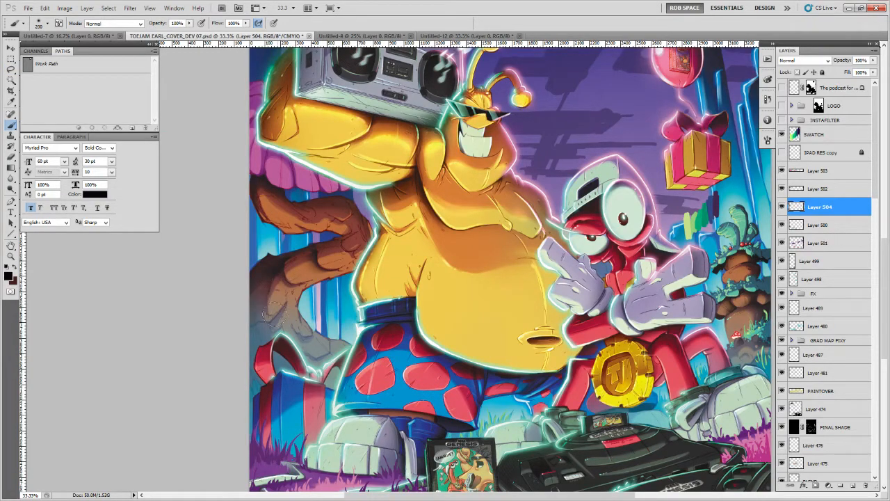
# Lasso the knot where the upper and lower branches meet, darken its folds, and clear the selection
pyautogui.moveTo(323, 264); pyautogui.dragTo(296, 325)
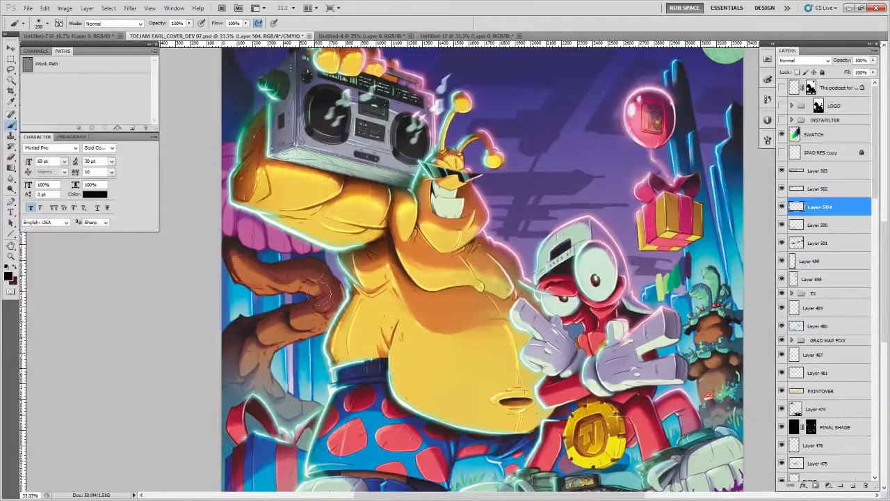
pyautogui.press('l')
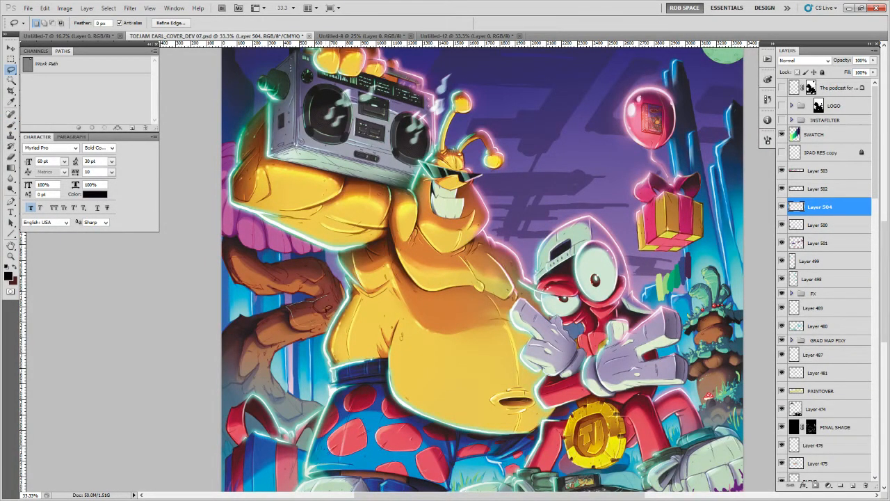
pyautogui.moveTo(326, 309)
pyautogui.mouseDown()
pyautogui.moveTo(313, 298)
pyautogui.moveTo(321, 321)
pyautogui.mouseUp()
pyautogui.press('b')
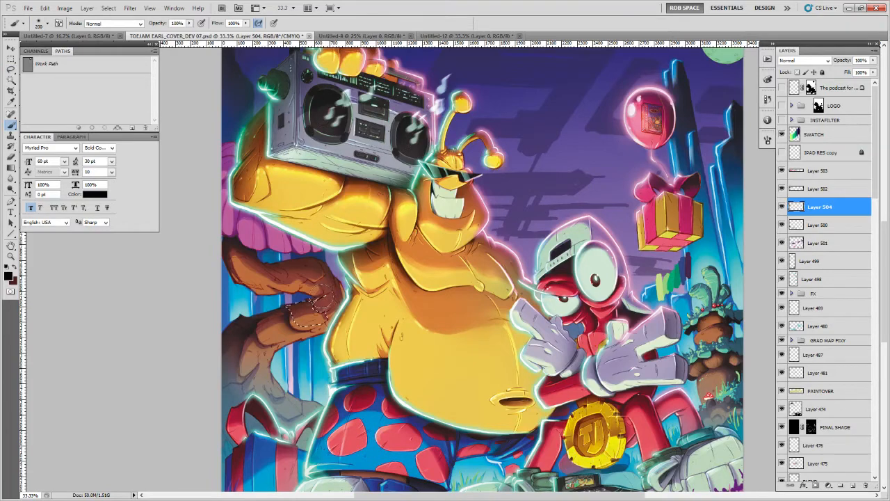
pyautogui.hotkey('ctrl', 'd')
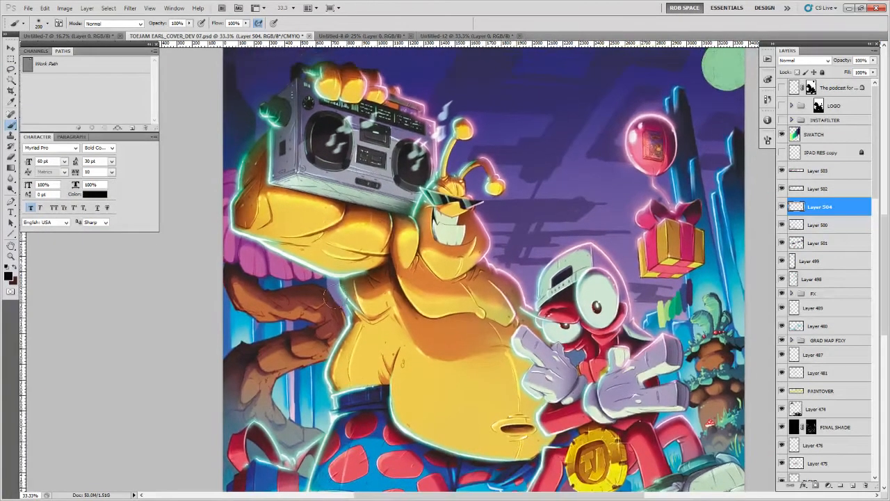
# Lasso the middle stretch of the upper branch and airbrush soft dark shading along it
pyautogui.press('l')
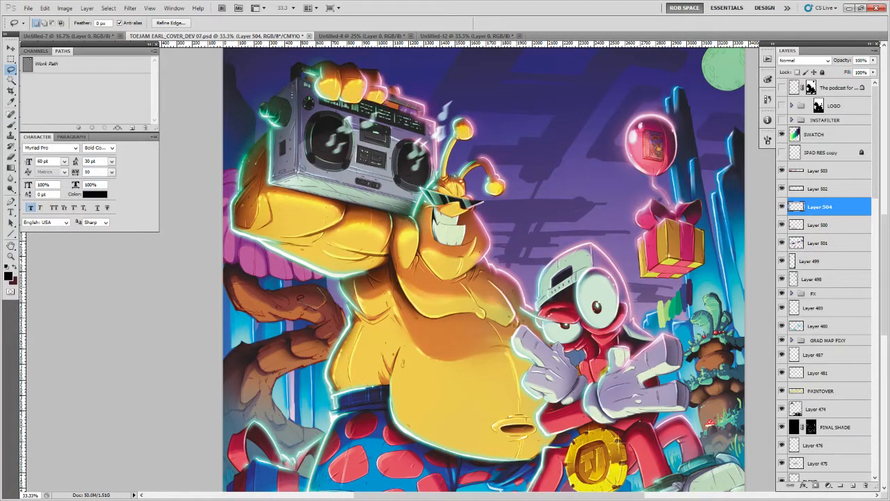
pyautogui.moveTo(286, 300)
pyautogui.mouseDown()
pyautogui.moveTo(292, 313)
pyautogui.moveTo(343, 322)
pyautogui.moveTo(330, 285)
pyautogui.moveTo(316, 300)
pyautogui.mouseUp()
pyautogui.press('b')
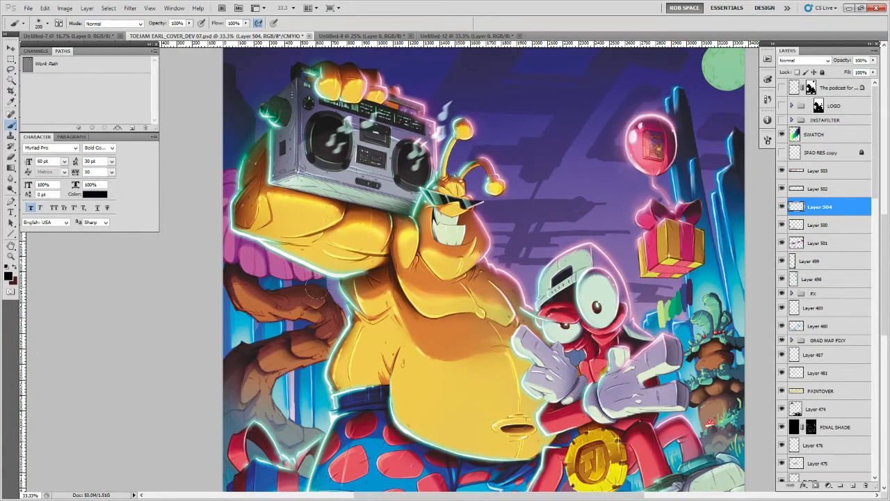
# Lasso the inner bend of the upper branch and the adjoining lower branch, and deepen their shadows with the airbrush
pyautogui.scroll(2, 327, 287)
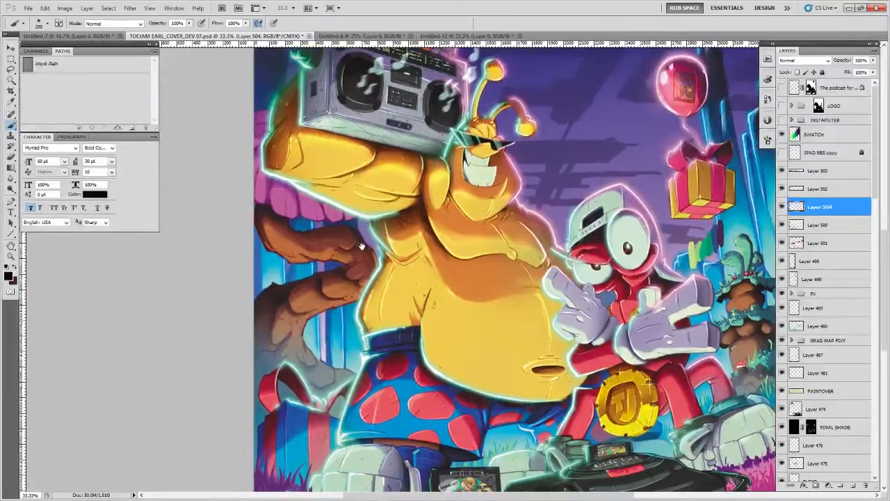
pyautogui.press('l')
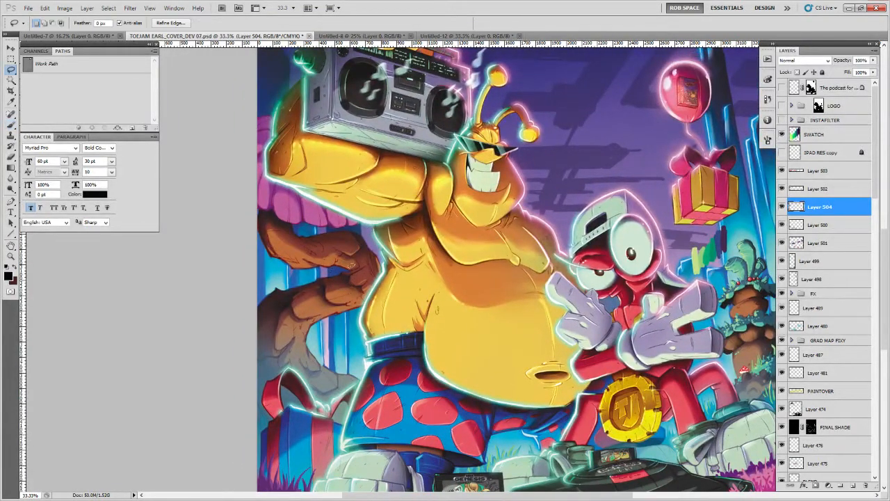
pyautogui.click(352, 258)
pyautogui.moveTo(341, 270)
pyautogui.mouseDown()
pyautogui.moveTo(267, 293)
pyautogui.moveTo(255, 349)
pyautogui.moveTo(340, 307)
pyautogui.mouseUp()
pyautogui.moveTo(357, 267); pyautogui.dragTo(352, 269)
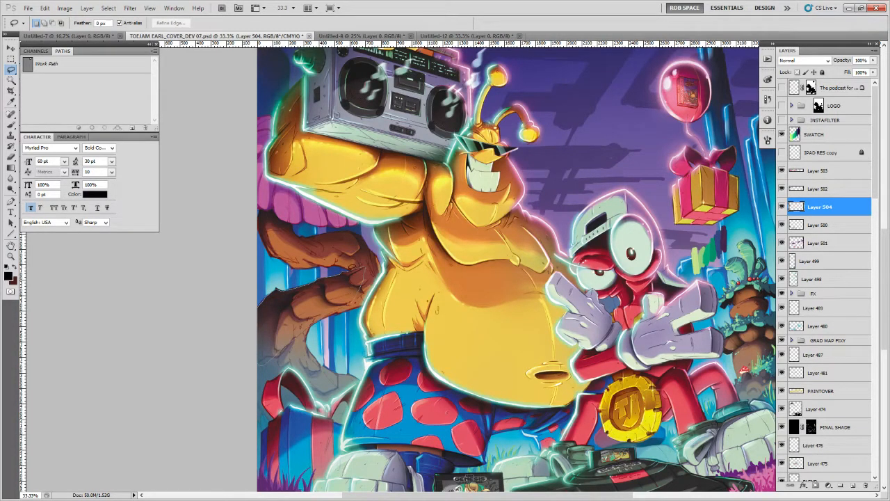
pyautogui.press('b')
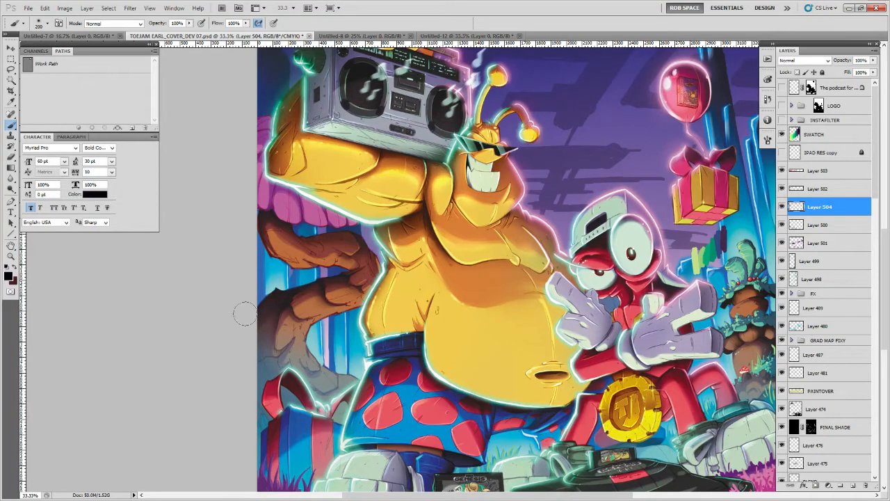
# Lasso the base of the trunk around the gift box's ribbon, shade it in near-black, and clear the selection
pyautogui.scroll(-2, 315, 317)
pyautogui.scroll(-2, 315, 317)
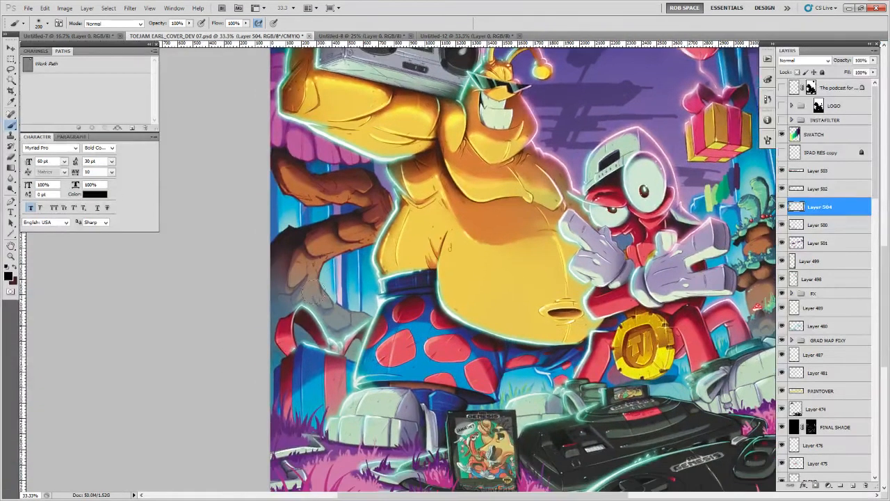
pyautogui.press('l')
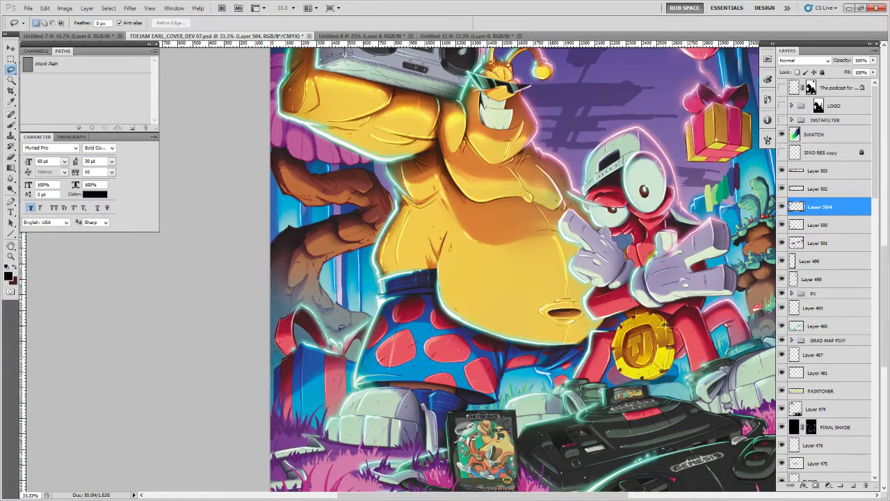
pyautogui.moveTo(337, 304)
pyautogui.mouseDown()
pyautogui.moveTo(307, 289)
pyautogui.moveTo(306, 269)
pyautogui.mouseUp()
pyautogui.press('b')
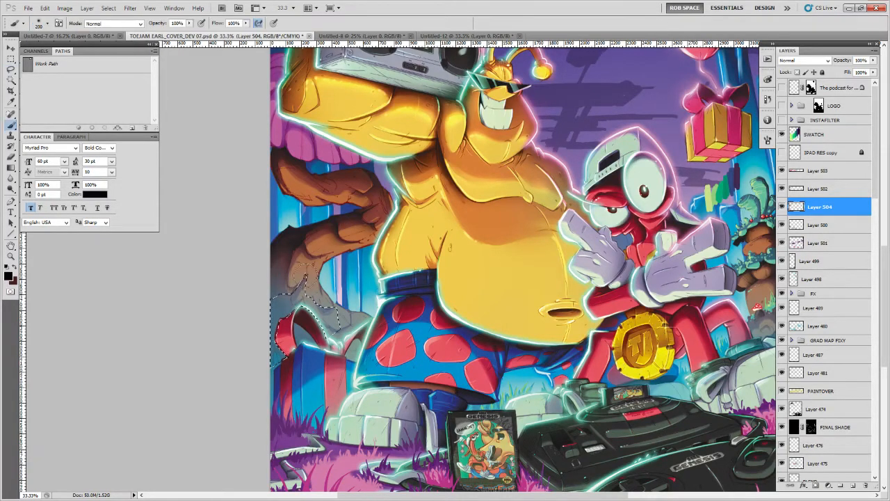
pyautogui.hotkey('ctrl', 'd')
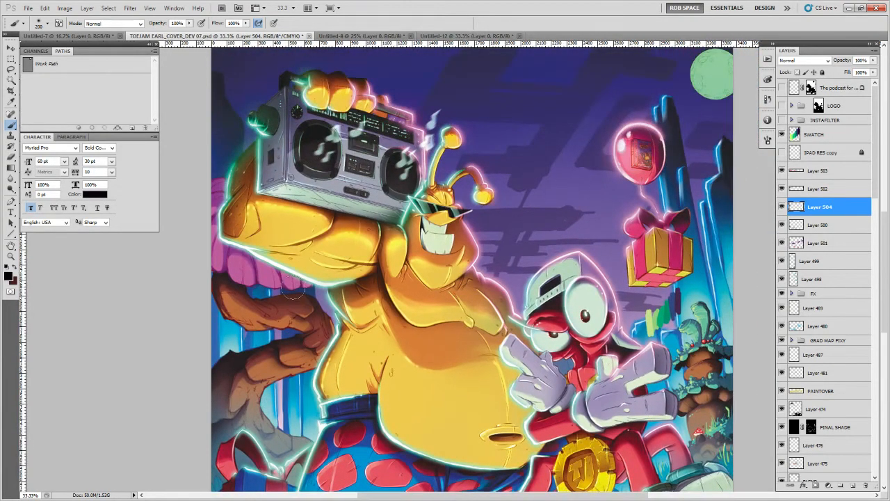
# Lasso the top of the upper branch beneath the pink foliage and airbrush further dark shading there
pyautogui.press('l')
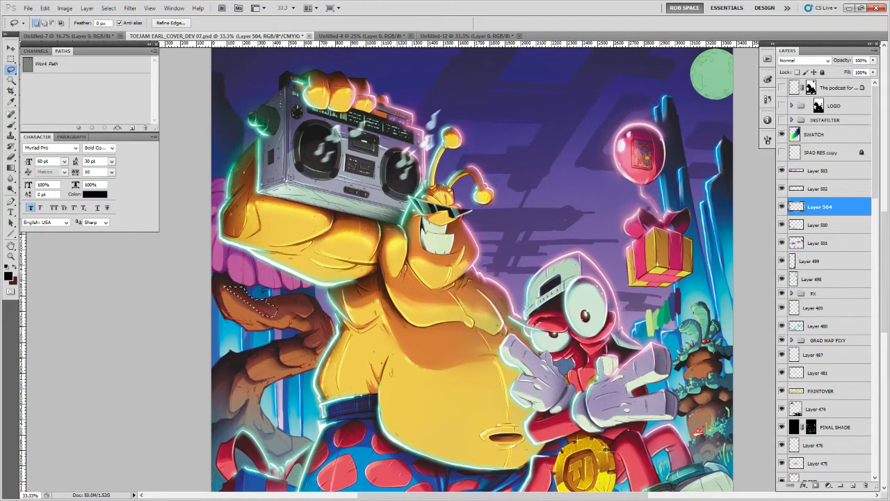
pyautogui.click(235, 291)
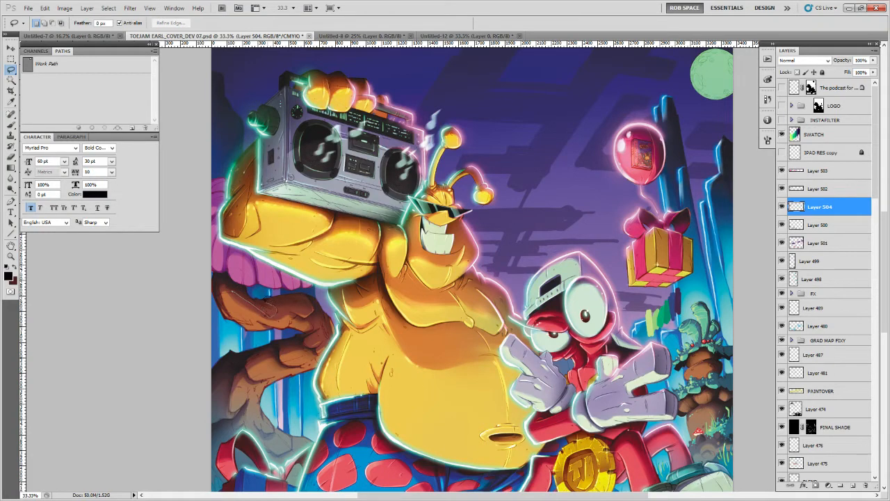
pyautogui.moveTo(292, 292)
pyautogui.mouseDown()
pyautogui.moveTo(317, 303)
pyautogui.moveTo(266, 323)
pyautogui.moveTo(233, 318)
pyautogui.mouseUp()
pyautogui.moveTo(217, 286); pyautogui.dragTo(230, 281)
pyautogui.press('b')
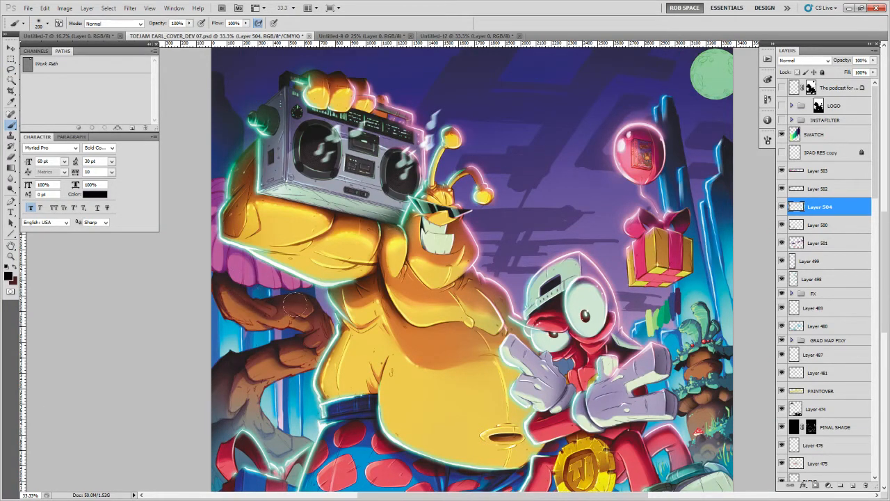
# Lasso the outer tip of the upper branch beneath the pink foliage and airbrush dark shading inside it
pyautogui.press('l')
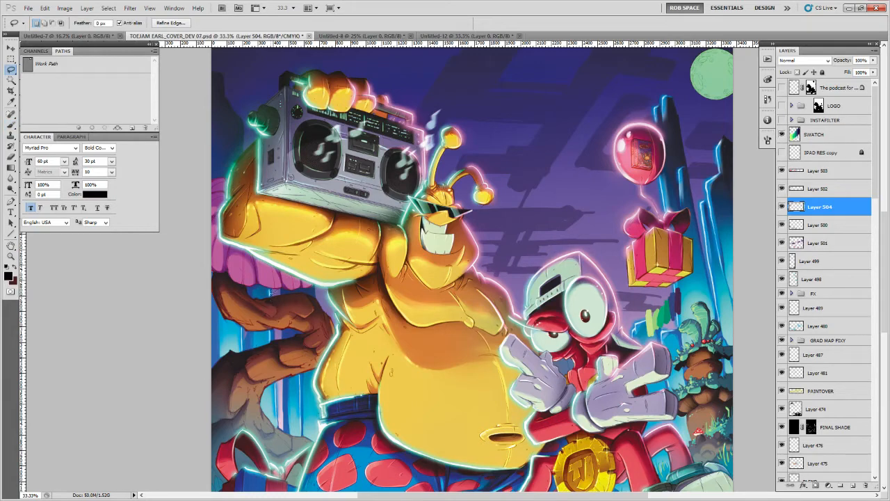
pyautogui.hotkey('ctrl', 'd')
pyautogui.moveTo(228, 280); pyautogui.dragTo(227, 279)
pyautogui.press('b')
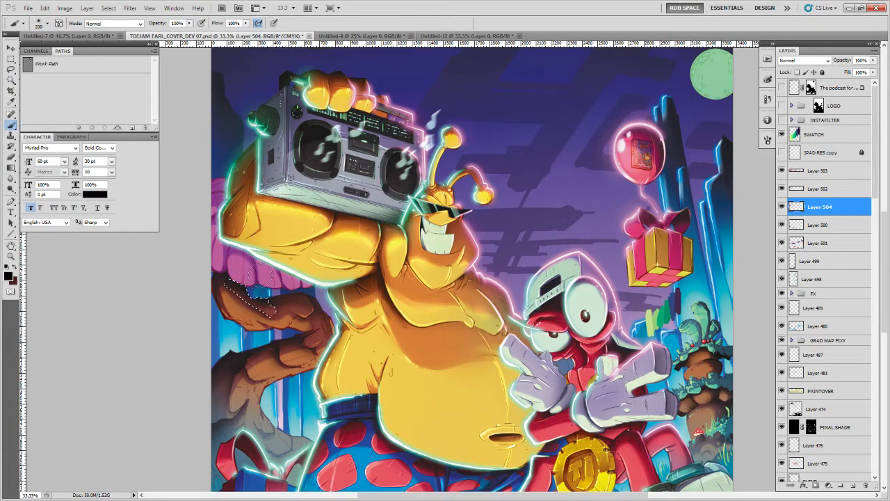
pyautogui.hotkey('ctrl', ';')
# Lasso the bend of the upper branch beside the yellow character's side and deepen its shadow with the airbrush
pyautogui.scroll(-3, 253, 268)
pyautogui.press('l')
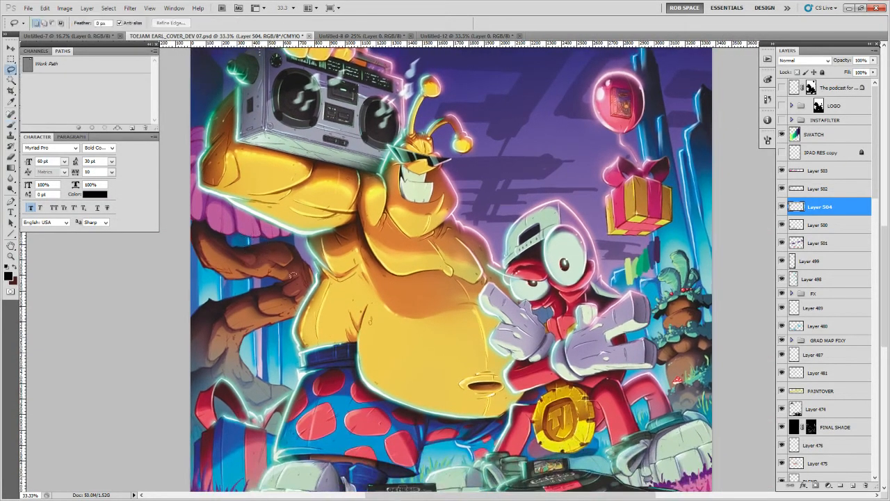
pyautogui.moveTo(296, 280); pyautogui.dragTo(349, 264)
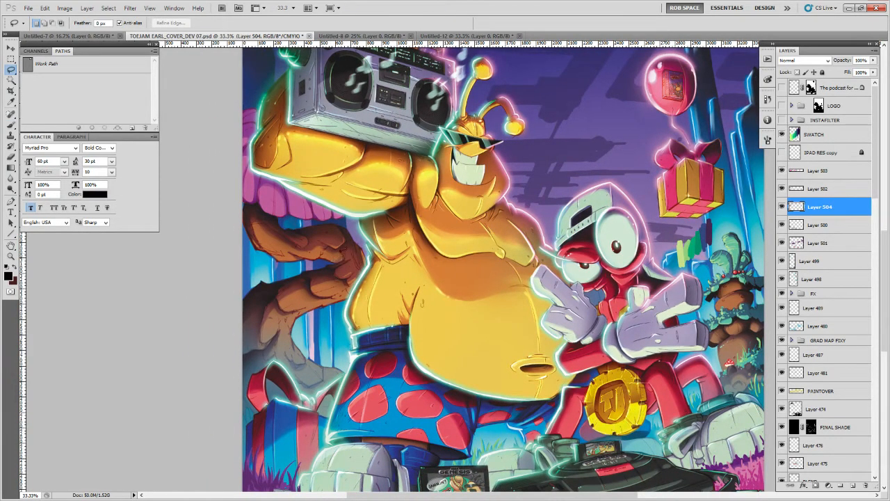
pyautogui.moveTo(346, 236)
pyautogui.mouseDown()
pyautogui.moveTo(343, 228)
pyautogui.moveTo(322, 241)
pyautogui.moveTo(349, 256)
pyautogui.moveTo(354, 241)
pyautogui.moveTo(339, 224)
pyautogui.mouseUp()
pyautogui.press('b')
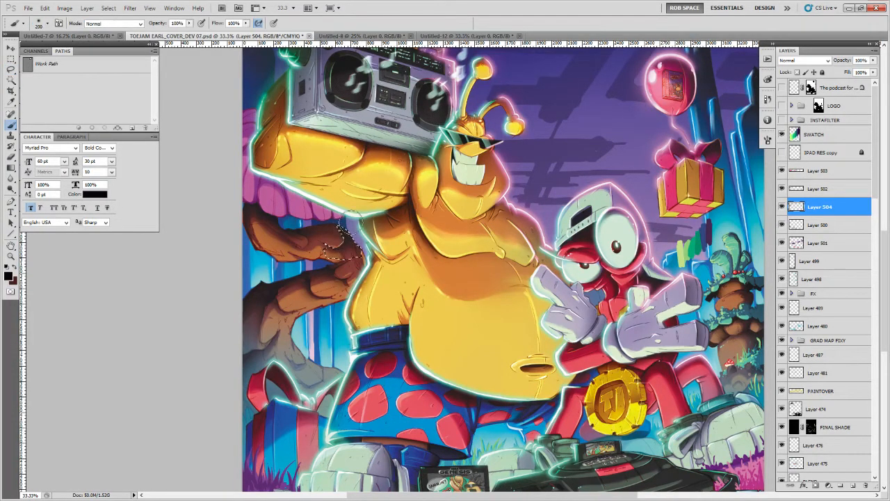
# Lasso the inner edge of the trunk below the lower branch and airbrush dark shading along it
pyautogui.scroll(-2, 347, 235)
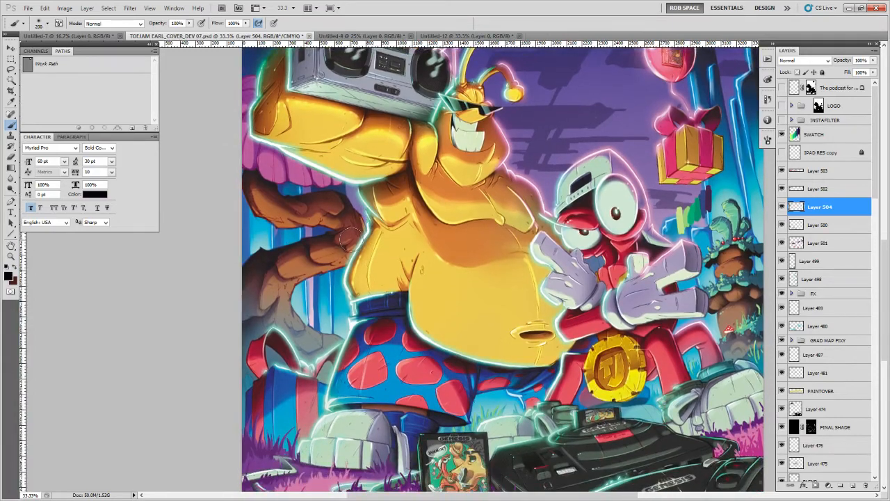
pyautogui.press('l')
pyautogui.moveTo(328, 265); pyautogui.dragTo(342, 247)
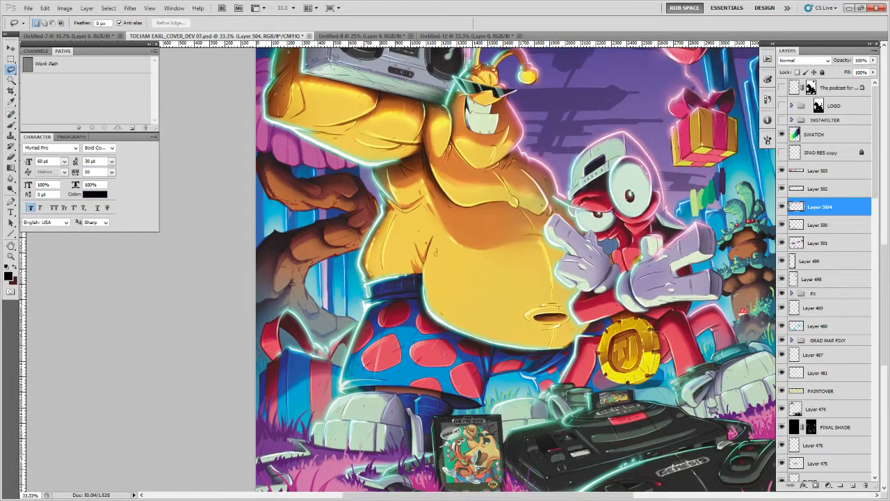
pyautogui.moveTo(311, 325)
pyautogui.mouseDown()
pyautogui.moveTo(329, 333)
pyautogui.moveTo(341, 316)
pyautogui.moveTo(292, 289)
pyautogui.moveTo(316, 311)
pyautogui.moveTo(329, 282)
pyautogui.mouseUp()
pyautogui.press('b')
pyautogui.hotkey('ctrl', 'h')
# Lasso the outer side of the trunk at the canvas edge and airbrush near-black shading over it
pyautogui.press('l')
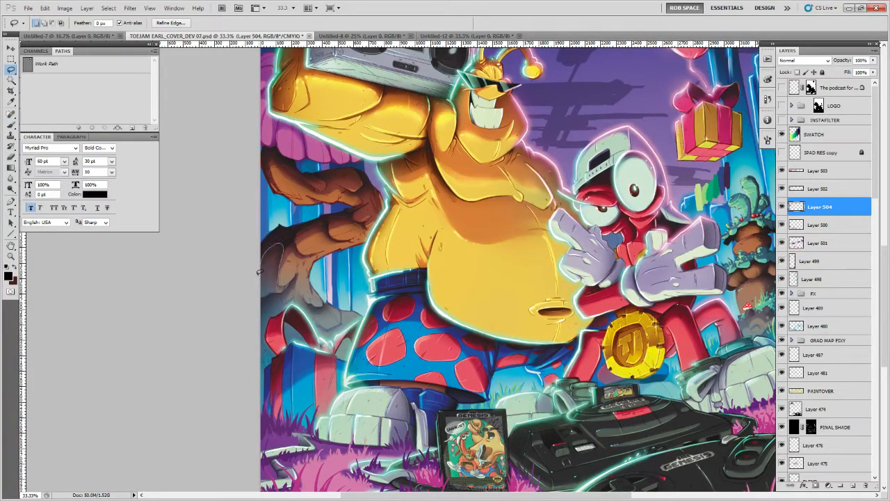
pyautogui.moveTo(259, 272)
pyautogui.mouseDown()
pyautogui.moveTo(280, 297)
pyautogui.moveTo(297, 264)
pyautogui.mouseUp()
pyautogui.press('b')
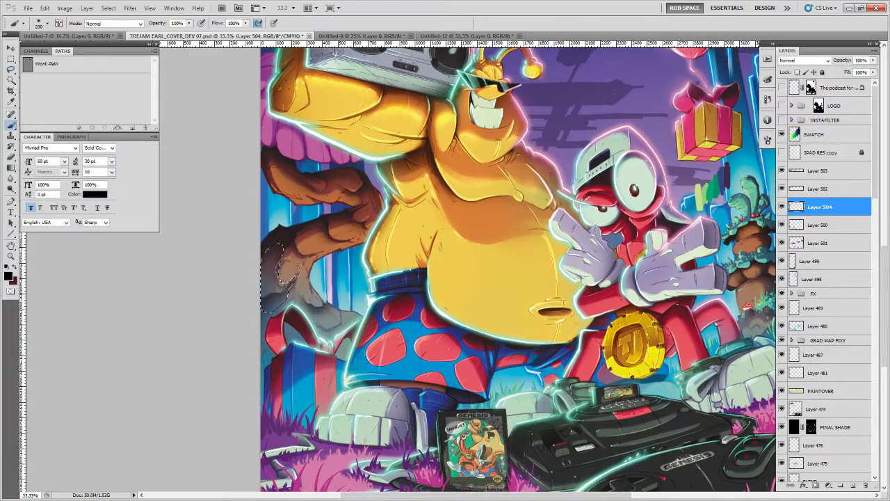
pyautogui.press('l')
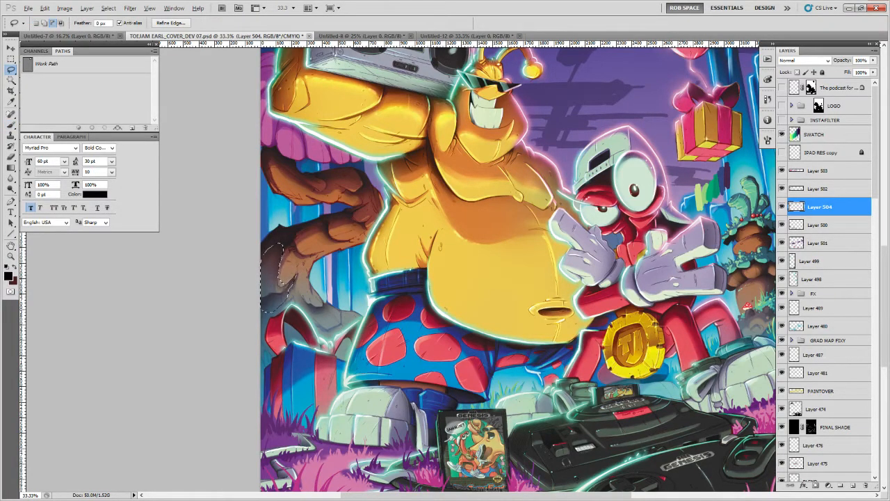
pyautogui.press('b')
pyautogui.hotkey('ctrl', 'h')
pyautogui.hotkey('ctrl', 'h')
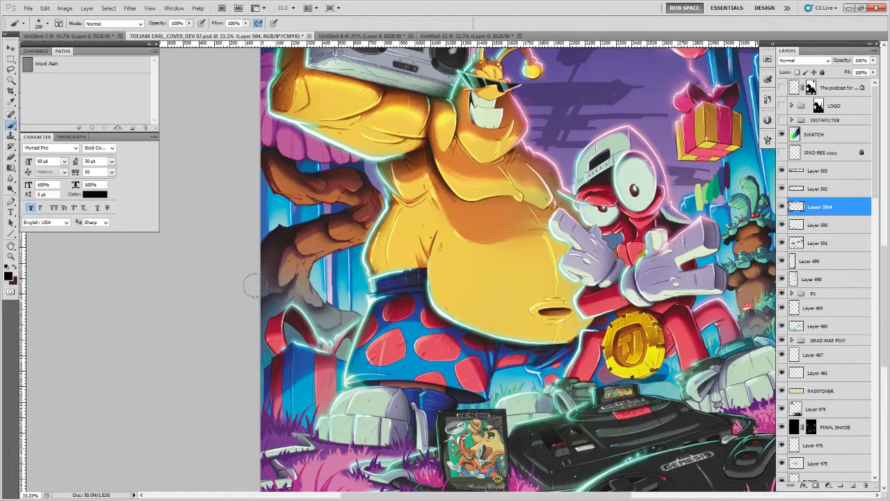
# Lasso a narrow area along the trunk where the lower branch begins and darken it with the airbrush
pyautogui.press('l')
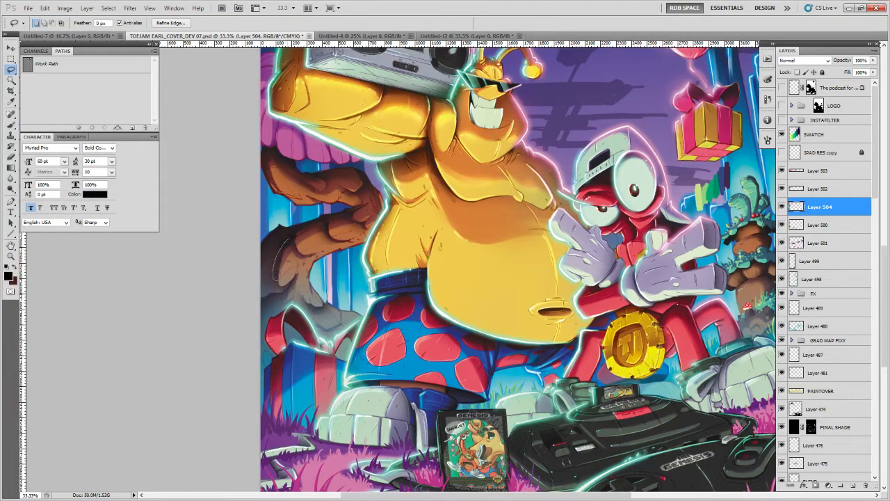
pyautogui.moveTo(282, 243); pyautogui.dragTo(285, 241)
pyautogui.press('b')
pyautogui.hotkey('ctrl', 'h')
pyautogui.hotkey('ctrl', 'h')
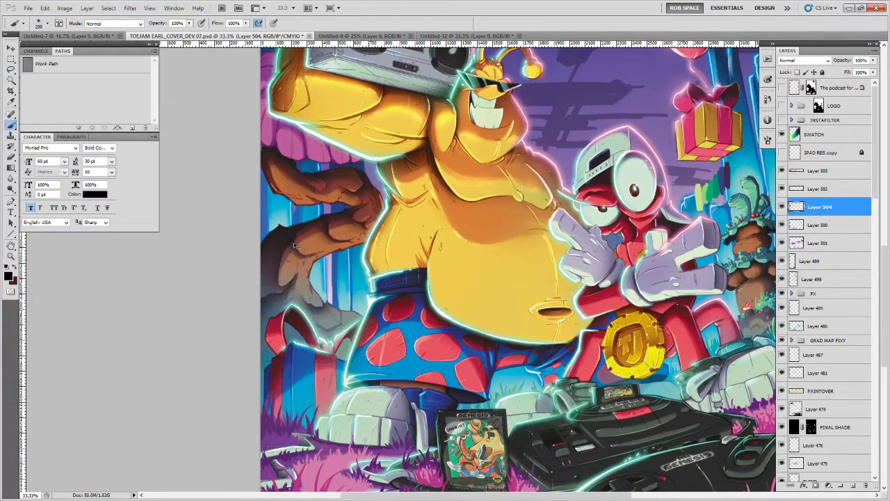
# Lasso the curve of the upper branch where it turns down beside the yellow character and airbrush dark shading there
pyautogui.moveTo(291, 241); pyautogui.dragTo(275, 274)
pyautogui.moveTo(336, 222); pyautogui.dragTo(324, 261)
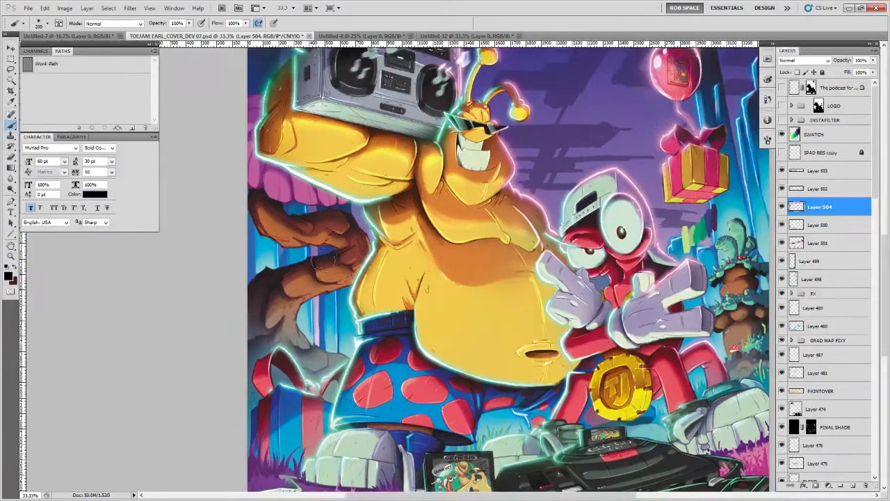
pyautogui.press('z')
pyautogui.keyDown('alt'); pyautogui.click(333, 229); pyautogui.keyUp('alt')
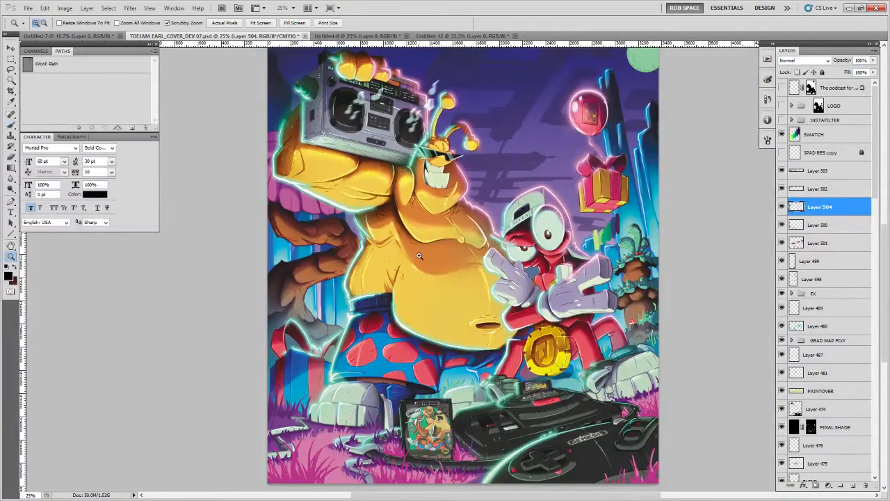
pyautogui.click(380, 235)
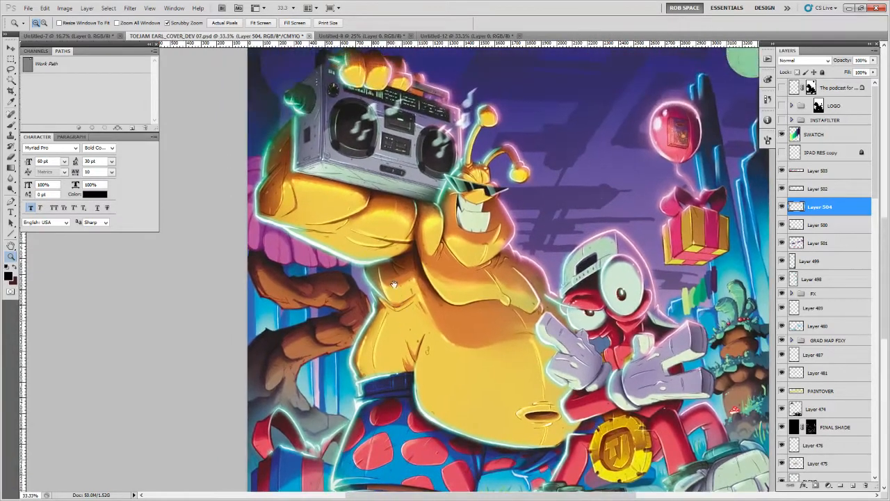
pyautogui.press('l')
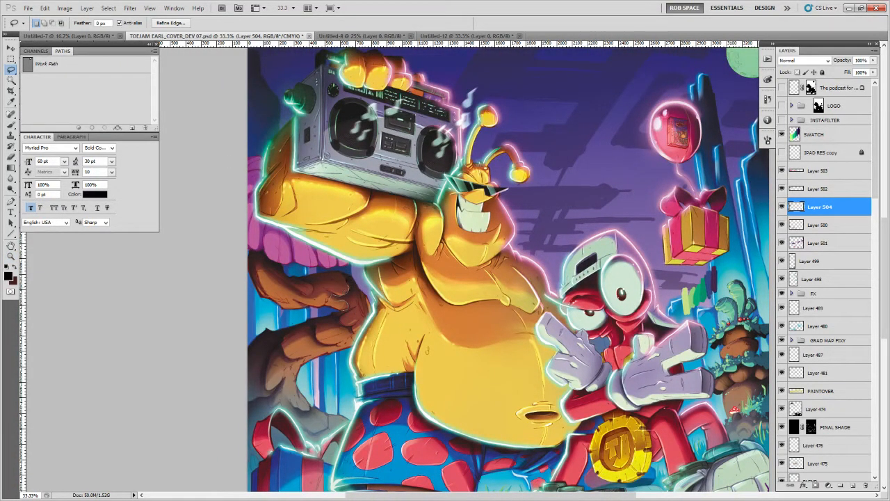
pyautogui.moveTo(346, 274)
pyautogui.mouseDown()
pyautogui.moveTo(374, 307)
pyautogui.moveTo(363, 323)
pyautogui.moveTo(343, 313)
pyautogui.mouseUp()
pyautogui.press('b')
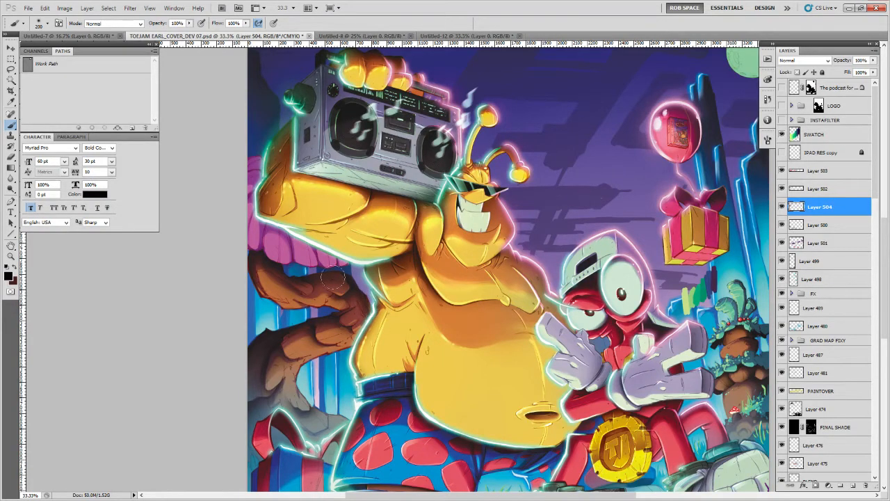
# Lasso the top edge of the upper branch below the raised arm and airbrush more shadow along it
pyautogui.press('l')
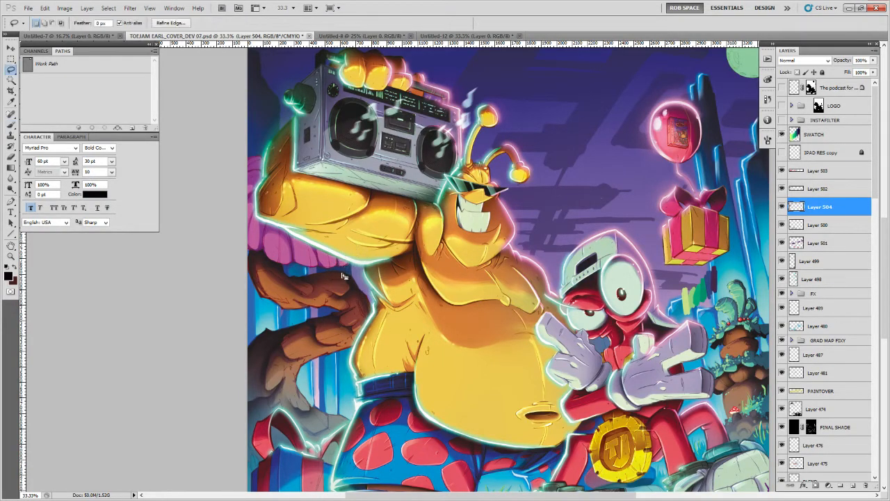
pyautogui.click(344, 268)
pyautogui.moveTo(350, 271); pyautogui.dragTo(346, 269)
pyautogui.press('b')
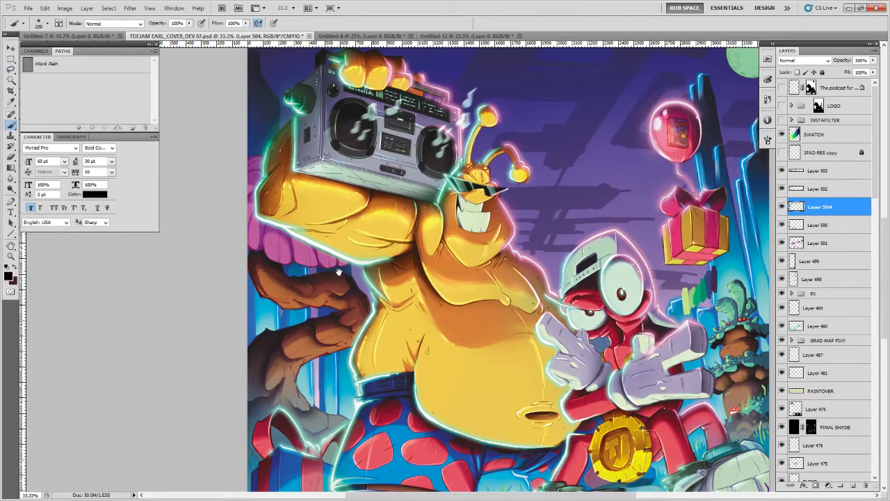
# Switch to the ROB RUFFY DRAW brush and add a new layer above the tree shading
pyautogui.moveTo(339, 271)
pyautogui.mouseDown()
pyautogui.moveTo(334, 319)
pyautogui.moveTo(334, 226)
pyautogui.mouseUp()
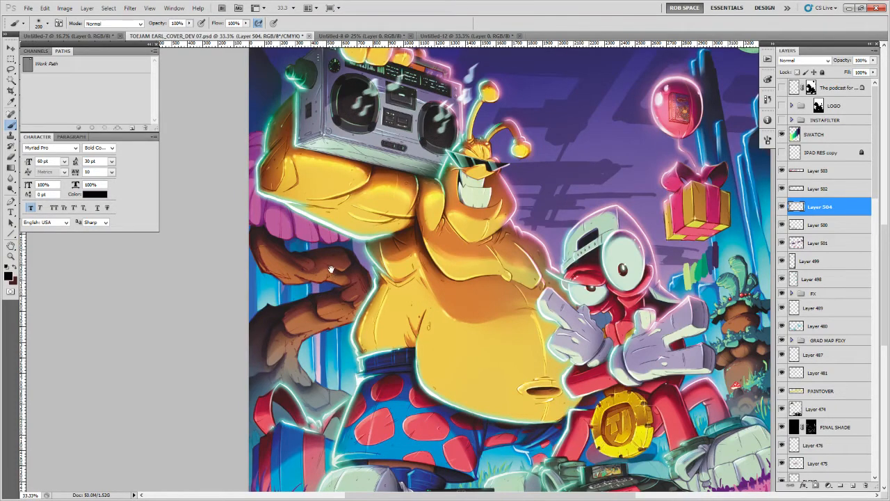
pyautogui.moveTo(331, 269)
pyautogui.mouseDown()
pyautogui.moveTo(328, 298)
pyautogui.moveTo(329, 265)
pyautogui.mouseUp()
pyautogui.rightClick(322, 290)
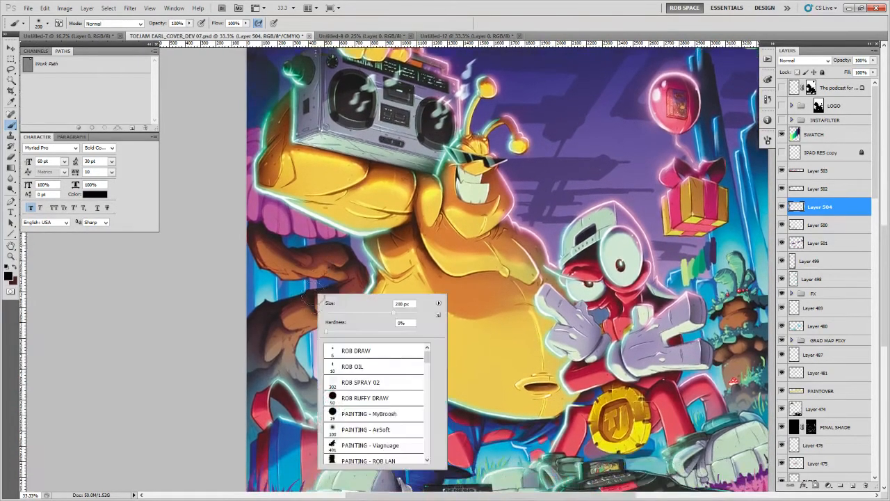
pyautogui.doubleClick(347, 399)
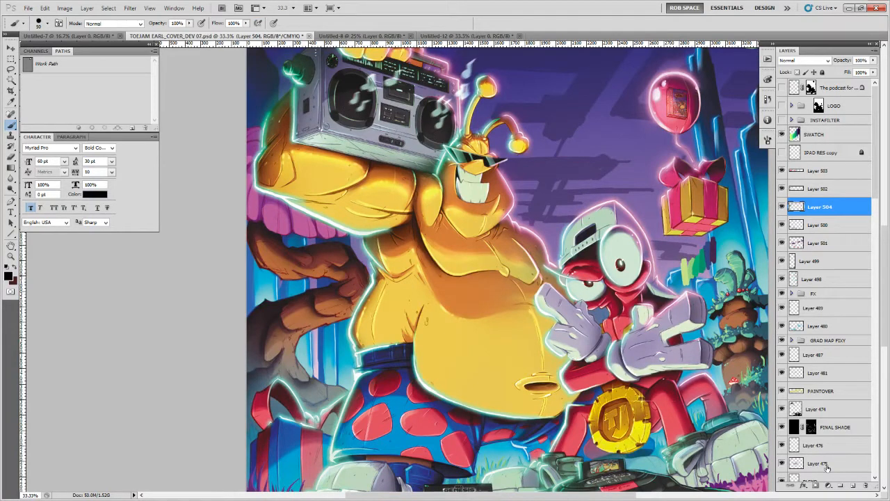
pyautogui.click(852, 486)
pyautogui.rightClick(372, 351)
pyautogui.doubleClick(438, 427)
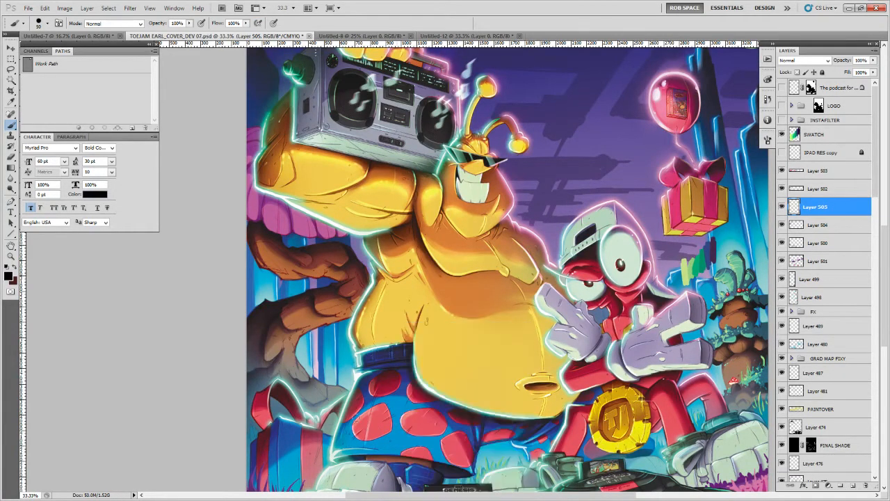
# Sample browns from the tree and paint over the trunk and the branches' inner bend with the hard brush
pyautogui.keyDown('alt'); pyautogui.click(273, 346); pyautogui.keyUp('alt')
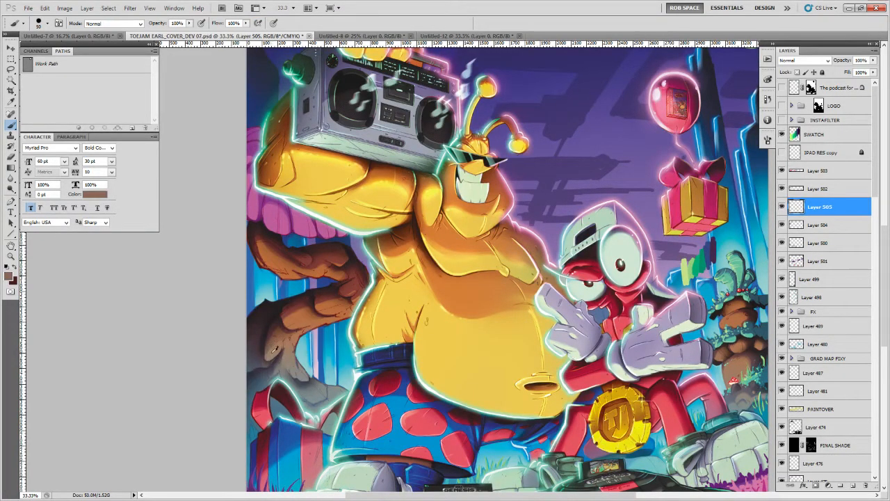
pyautogui.moveTo(278, 331)
pyautogui.mouseDown()
pyautogui.moveTo(268, 359)
pyautogui.moveTo(274, 319)
pyautogui.mouseUp()
pyautogui.hotkey('ctrl', 'z')
pyautogui.moveTo(265, 351)
pyautogui.mouseDown()
pyautogui.moveTo(287, 305)
pyautogui.moveTo(319, 290)
pyautogui.moveTo(329, 286)
pyautogui.mouseUp()
pyautogui.keyDown('alt'); pyautogui.click(351, 292); pyautogui.keyUp('alt')
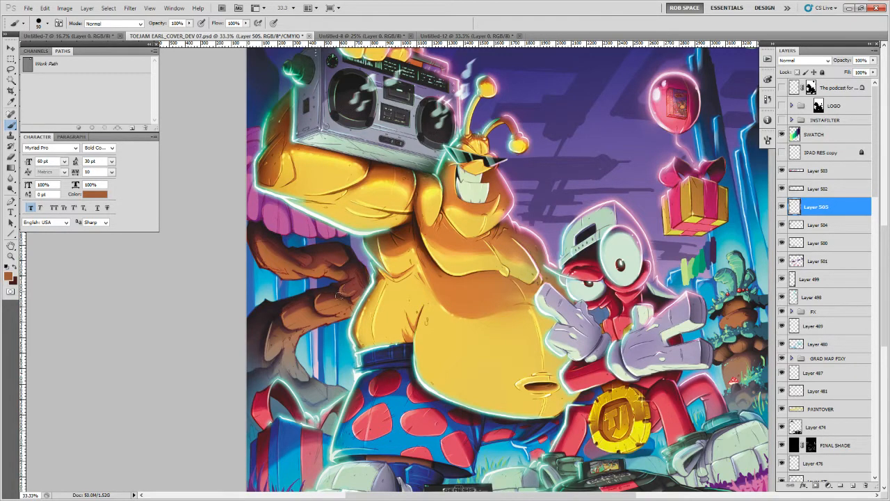
pyautogui.moveTo(351, 306); pyautogui.dragTo(356, 283)
# Sample a dark brown from the trunk and paint strokes down its outer edge
pyautogui.keyDown('alt'); pyautogui.click(270, 327); pyautogui.keyUp('alt')
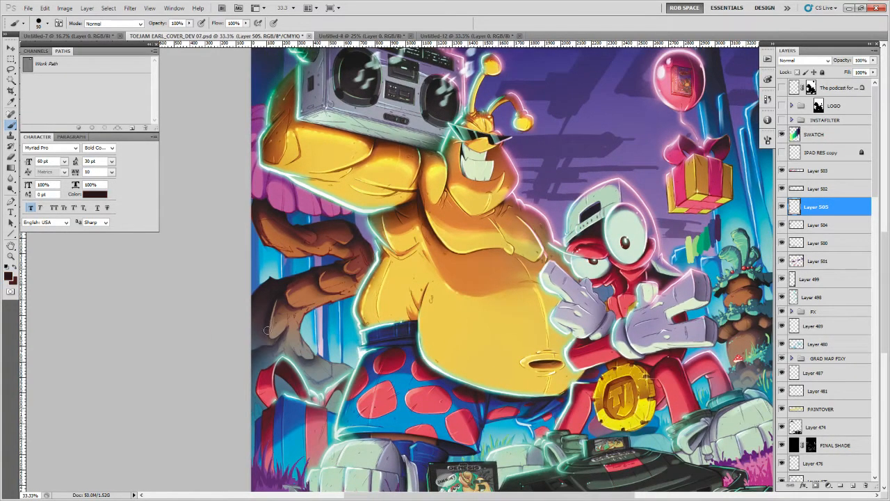
pyautogui.moveTo(275, 294); pyautogui.dragTo(249, 338)
pyautogui.moveTo(268, 297); pyautogui.dragTo(249, 353)
pyautogui.moveTo(276, 289); pyautogui.dragTo(257, 346)
# Paint dark brown at the upper branch's tip, and sample purple from the adjoining foliage to touch up its edge
pyautogui.moveTo(315, 271); pyautogui.dragTo(303, 330)
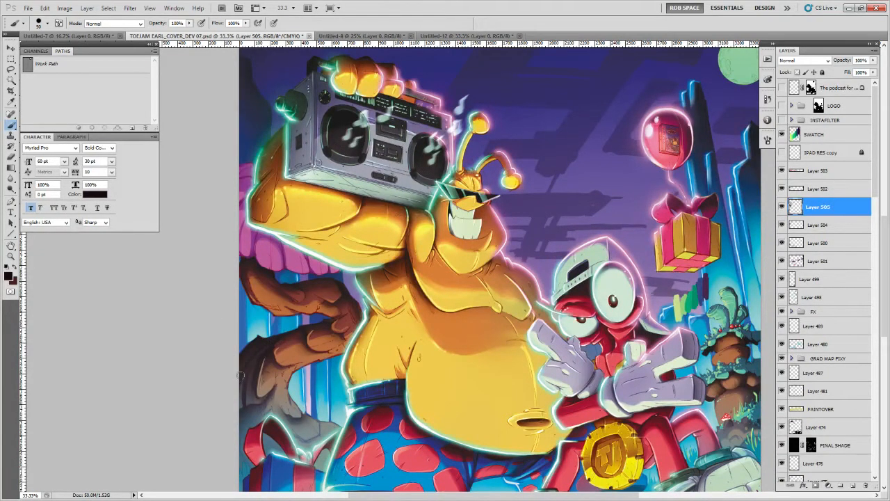
pyautogui.moveTo(296, 323); pyautogui.dragTo(277, 341)
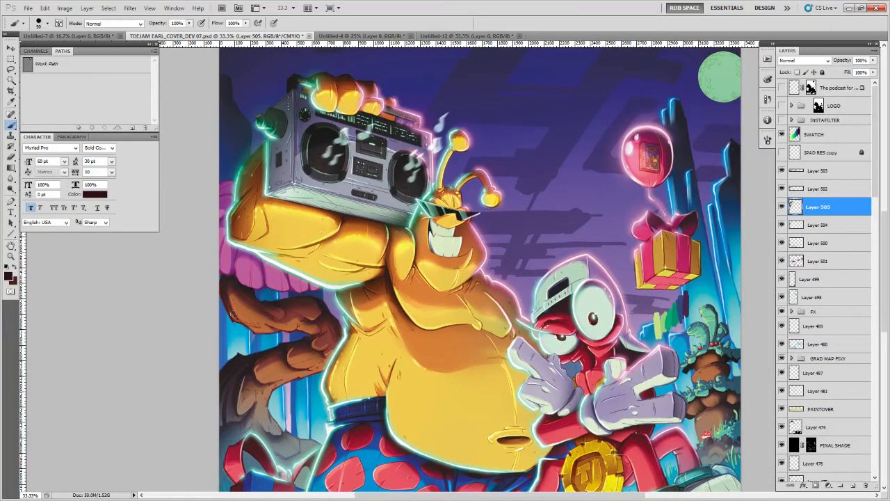
pyautogui.moveTo(225, 278); pyautogui.dragTo(225, 286)
pyautogui.keyDown('alt'); pyautogui.click(240, 279); pyautogui.keyUp('alt')
pyautogui.keyDown('alt'); pyautogui.click(232, 270); pyautogui.keyUp('alt')
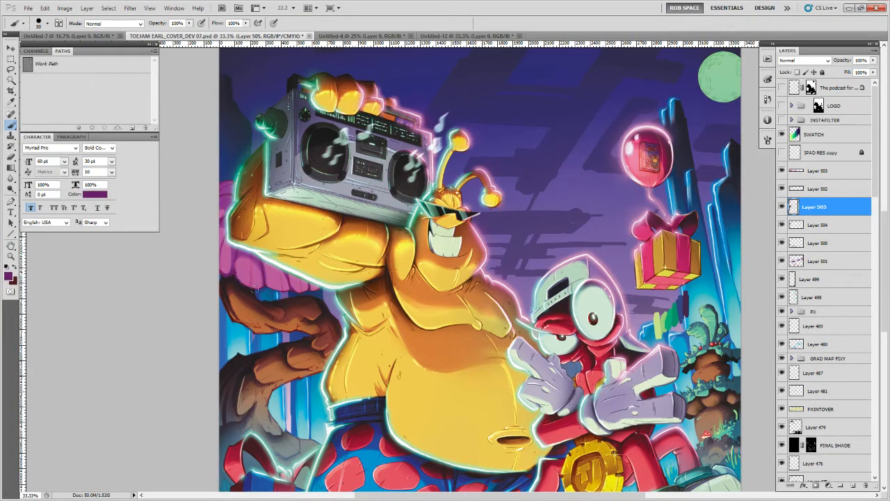
# Sample dark tones from the trunk's base and the tree and touch up the tree's shadows with the hard brush
pyautogui.moveTo(409, 409); pyautogui.dragTo(428, 306)
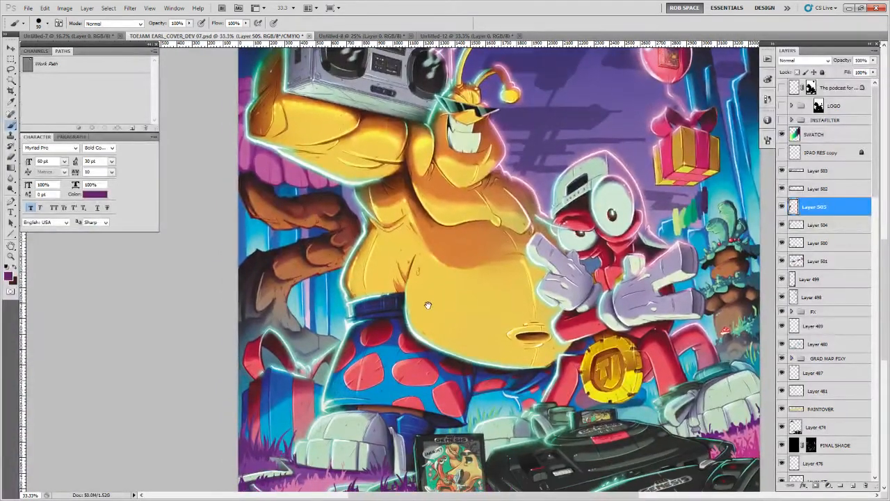
pyautogui.keyDown('alt'); pyautogui.click(289, 327); pyautogui.keyUp('alt')
pyautogui.keyDown('alt'); pyautogui.click(260, 316); pyautogui.keyUp('alt')
pyautogui.moveTo(289, 303); pyautogui.dragTo(268, 346)
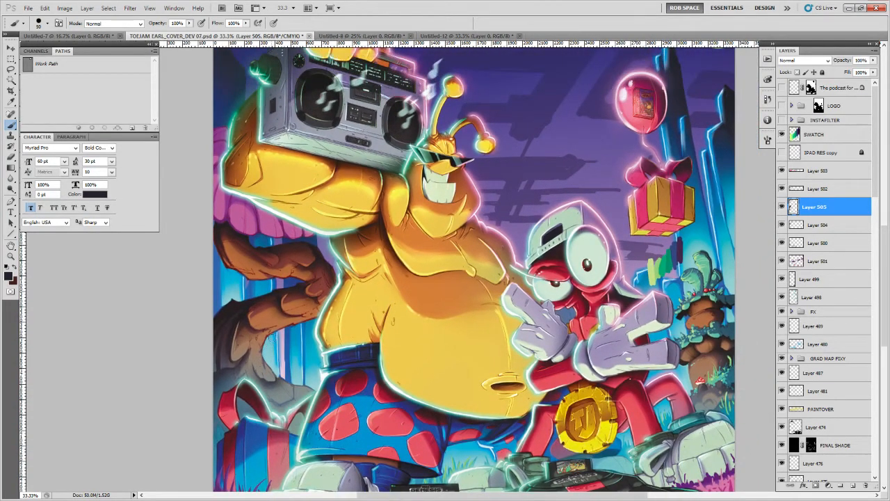
pyautogui.moveTo(345, 292); pyautogui.dragTo(362, 327)
pyautogui.keyDown('alt'); pyautogui.click(349, 351); pyautogui.keyUp('alt')
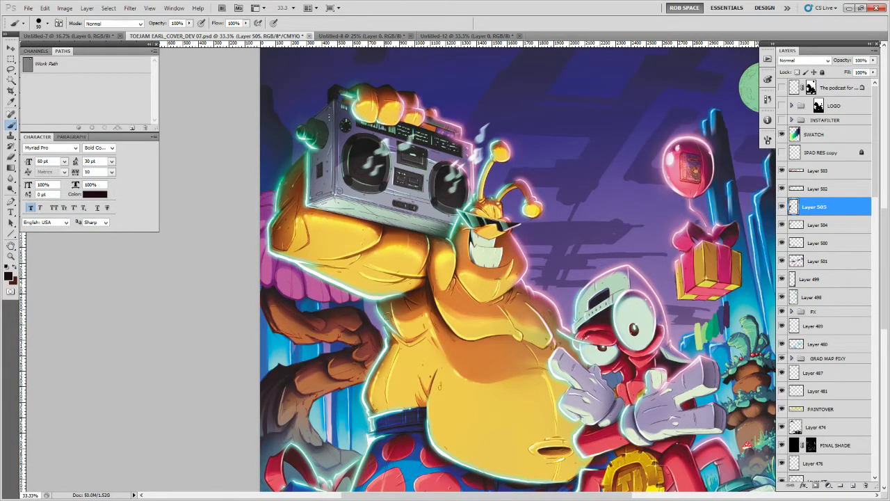
pyautogui.moveTo(440, 362); pyautogui.dragTo(410, 319)
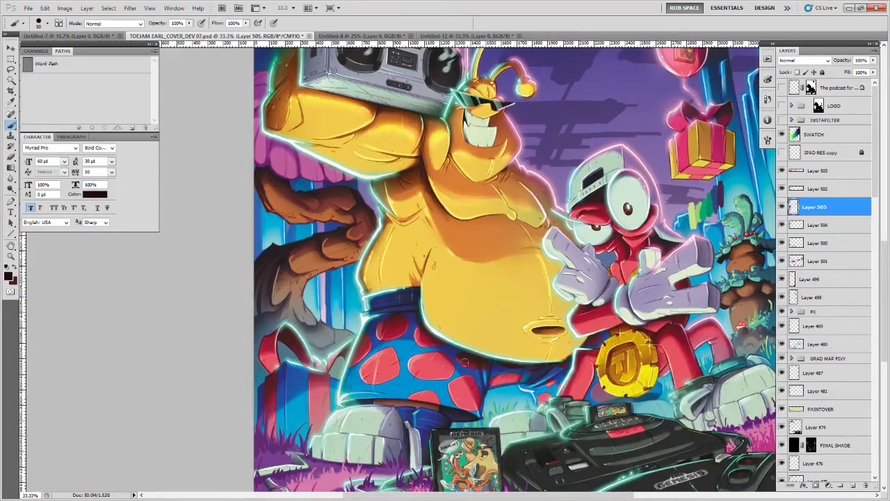
pyautogui.moveTo(763, 258); pyautogui.dragTo(616, 317)
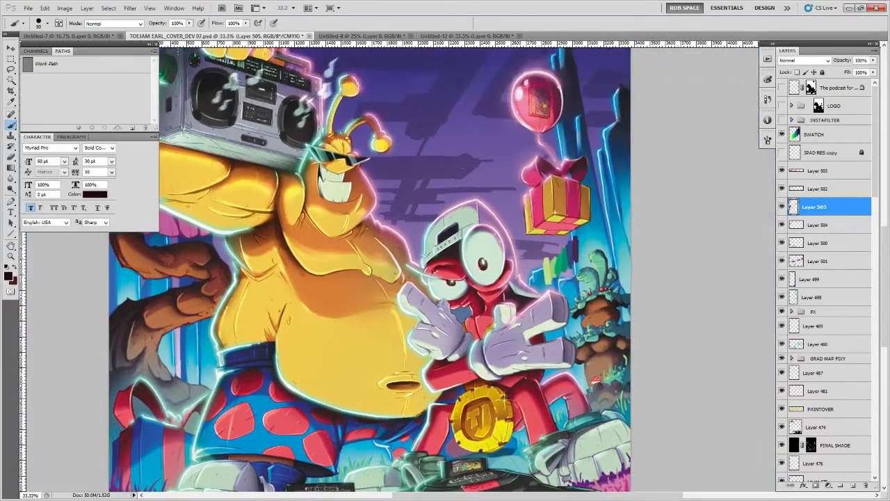
# Sample pink from the foliage beneath the raised forearm and touch up the foliage with a short stroke
pyautogui.moveTo(527, 310); pyautogui.dragTo(615, 382)
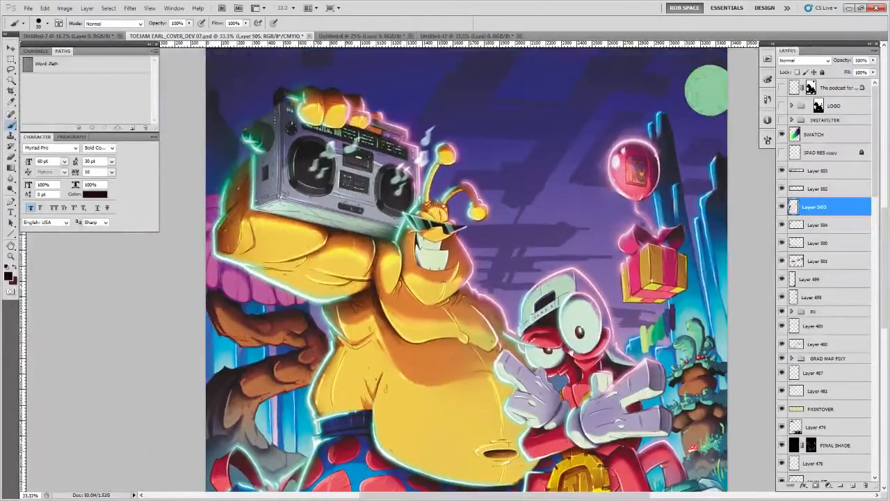
pyautogui.moveTo(418, 365); pyautogui.dragTo(437, 362)
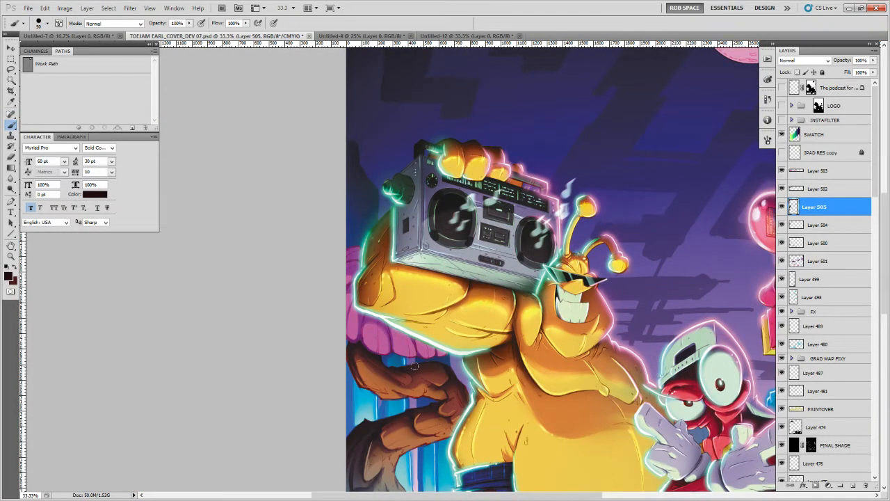
pyautogui.moveTo(415, 365); pyautogui.dragTo(424, 349)
pyautogui.keyDown('alt'); pyautogui.click(388, 313); pyautogui.keyUp('alt')
pyautogui.moveTo(386, 314); pyautogui.dragTo(385, 335)
pyautogui.press('e')
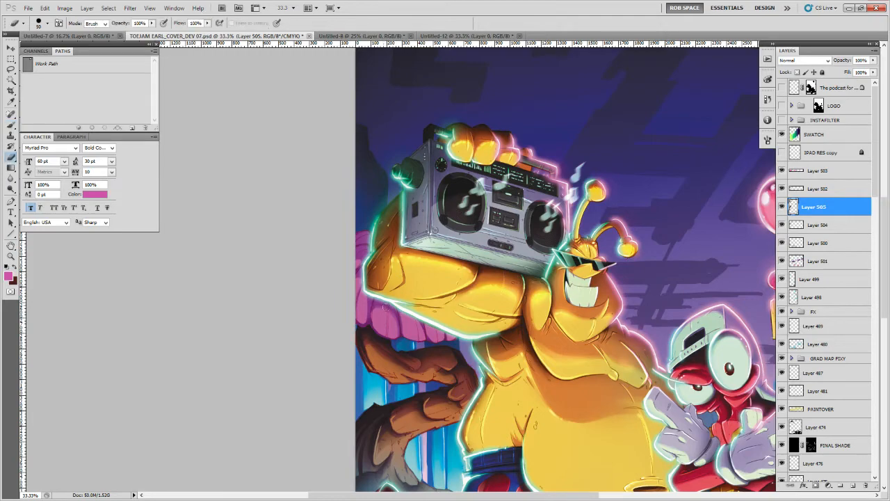
pyautogui.press('b')
pyautogui.moveTo(438, 323)
pyautogui.mouseDown()
pyautogui.moveTo(505, 286)
pyautogui.moveTo(546, 358)
pyautogui.moveTo(561, 327)
pyautogui.mouseUp()
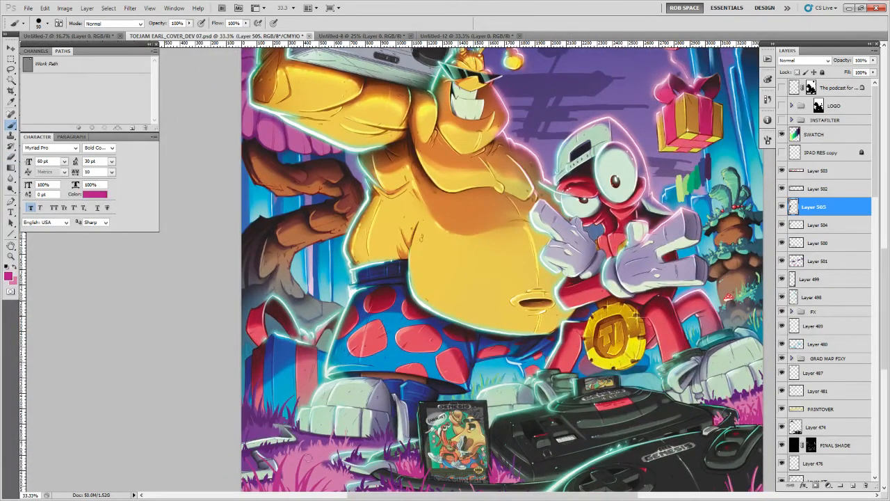
# With the PAINTING - MyBroosh brush and a dark purple sampled from the foliage, paint outlines around the lobes below the elbow
pyautogui.scroll(2, 344, 288)
pyautogui.scroll(5, 376, 316)
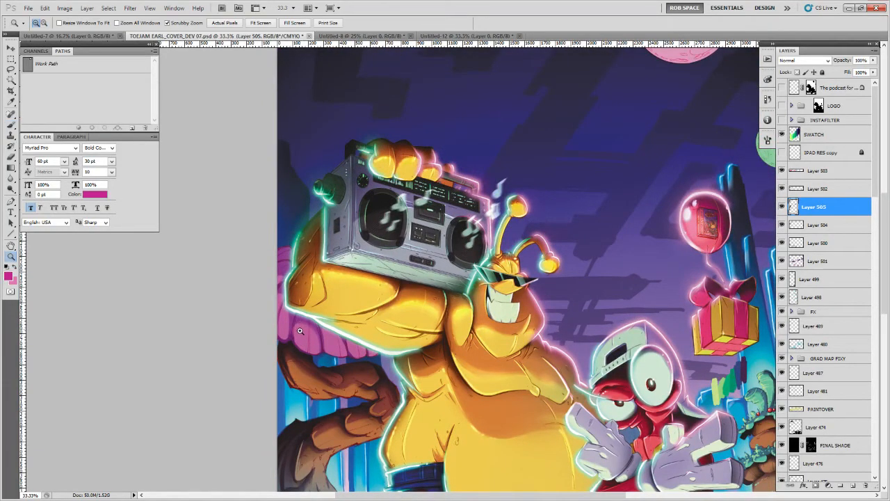
pyautogui.scroll(2, 301, 331)
pyautogui.rightClick(301, 327)
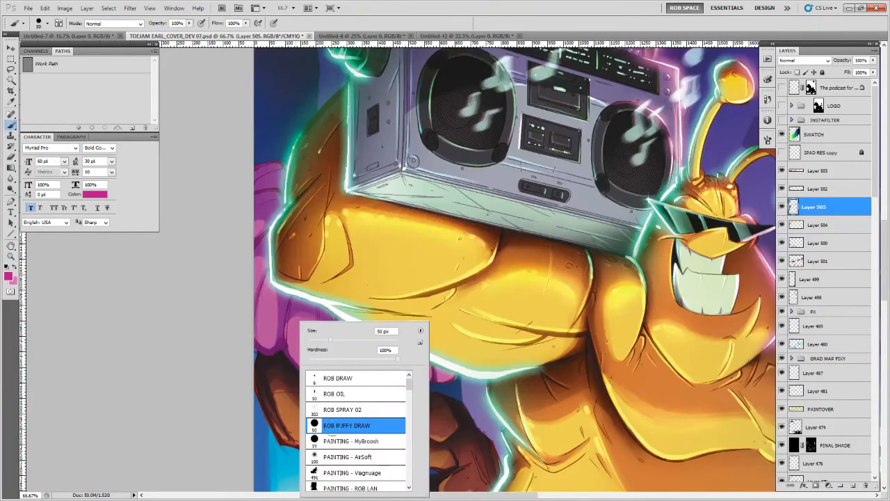
pyautogui.doubleClick(336, 441)
pyautogui.keyDown('alt'); pyautogui.click(288, 342); pyautogui.keyUp('alt')
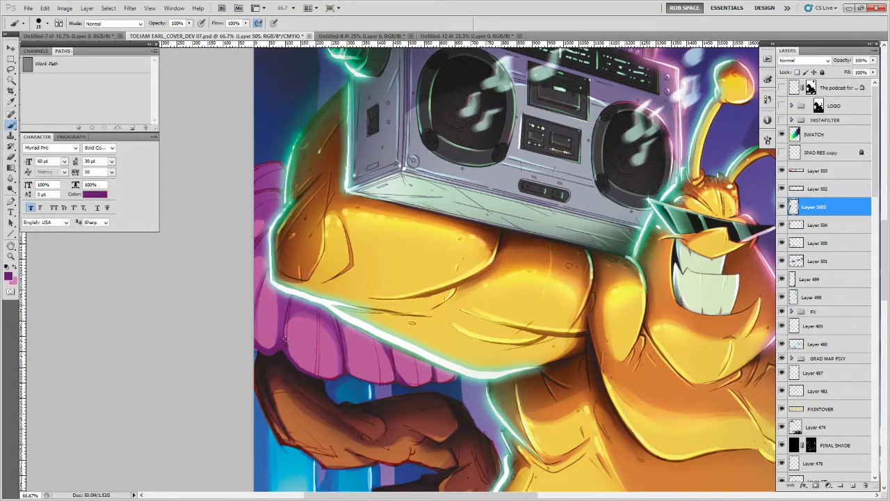
pyautogui.moveTo(288, 352); pyautogui.dragTo(306, 369)
pyautogui.moveTo(286, 335); pyautogui.dragTo(311, 373)
pyautogui.moveTo(289, 324)
pyautogui.mouseDown()
pyautogui.moveTo(301, 311)
pyautogui.moveTo(314, 359)
pyautogui.moveTo(320, 333)
pyautogui.mouseUp()
pyautogui.moveTo(316, 366); pyautogui.dragTo(344, 376)
pyautogui.moveTo(341, 335); pyautogui.dragTo(341, 379)
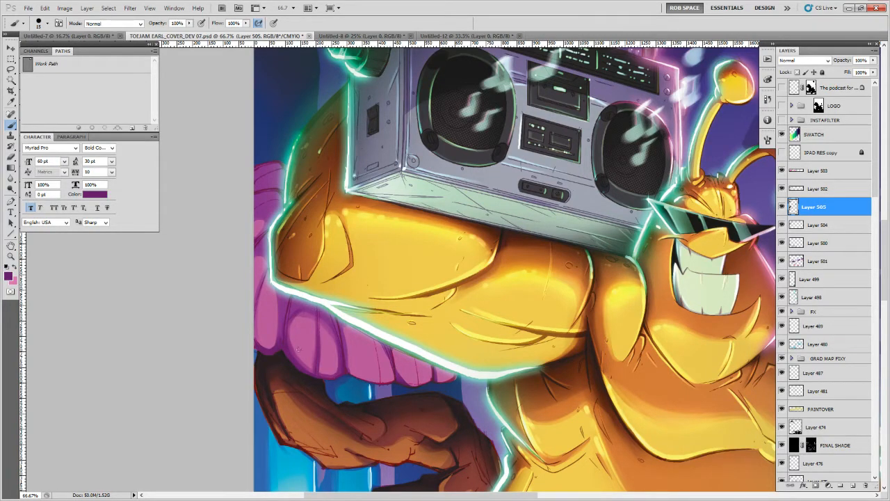
# Paint dark purple creases over the foliage beside and behind the elbow, enlarging the brush to 20 px
pyautogui.moveTo(276, 290)
pyautogui.mouseDown()
pyautogui.moveTo(270, 351)
pyautogui.moveTo(252, 318)
pyautogui.moveTo(264, 351)
pyautogui.mouseUp()
pyautogui.press(']')
pyautogui.press(']')
pyautogui.moveTo(278, 306)
pyautogui.mouseDown()
pyautogui.moveTo(274, 324)
pyautogui.moveTo(268, 269)
pyautogui.moveTo(256, 300)
pyautogui.mouseUp()
pyautogui.moveTo(267, 255)
pyautogui.mouseDown()
pyautogui.moveTo(256, 265)
pyautogui.moveTo(268, 227)
pyautogui.mouseUp()
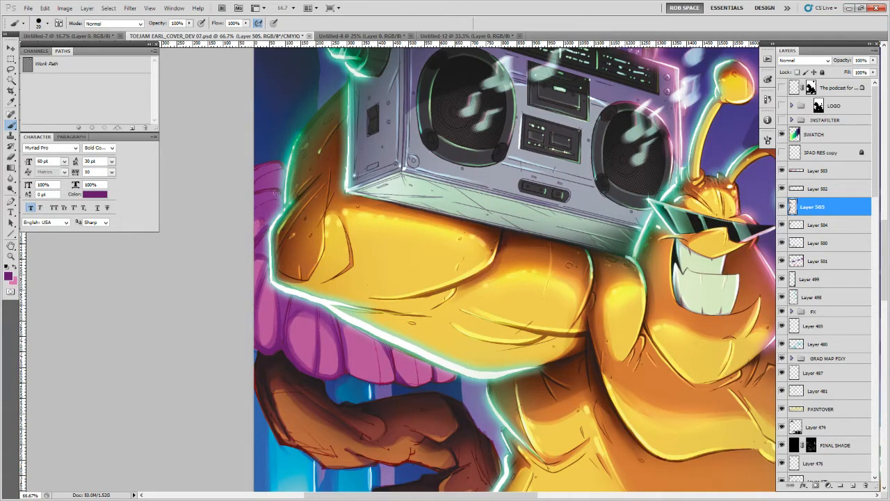
pyautogui.moveTo(276, 192); pyautogui.dragTo(261, 195)
# Paint dark purple outlines and dividing lines on the remaining foliage lobes under the forearm
pyautogui.moveTo(353, 372); pyautogui.dragTo(393, 382)
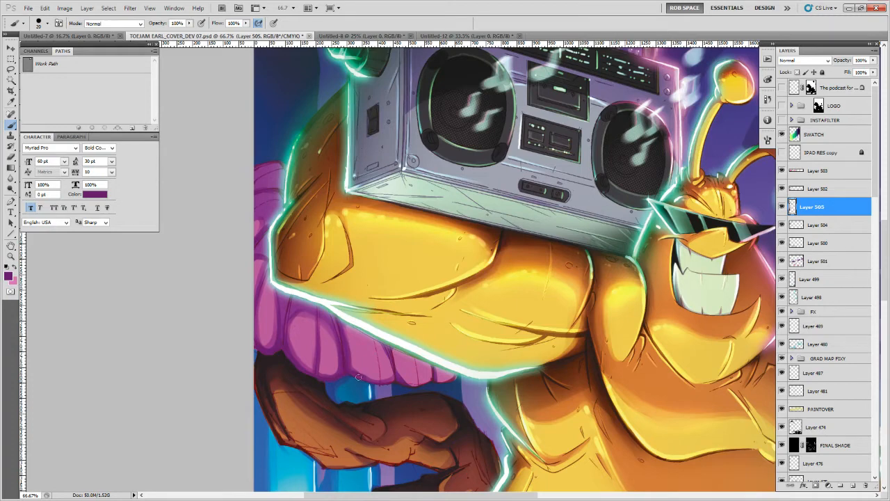
pyautogui.moveTo(393, 378)
pyautogui.mouseDown()
pyautogui.moveTo(381, 343)
pyautogui.moveTo(379, 378)
pyautogui.mouseUp()
pyautogui.moveTo(373, 338); pyautogui.dragTo(378, 381)
pyautogui.moveTo(350, 340)
pyautogui.mouseDown()
pyautogui.moveTo(360, 376)
pyautogui.moveTo(342, 328)
pyautogui.moveTo(355, 363)
pyautogui.moveTo(383, 371)
pyautogui.moveTo(399, 344)
pyautogui.moveTo(399, 377)
pyautogui.moveTo(392, 356)
pyautogui.moveTo(458, 372)
pyautogui.mouseUp()
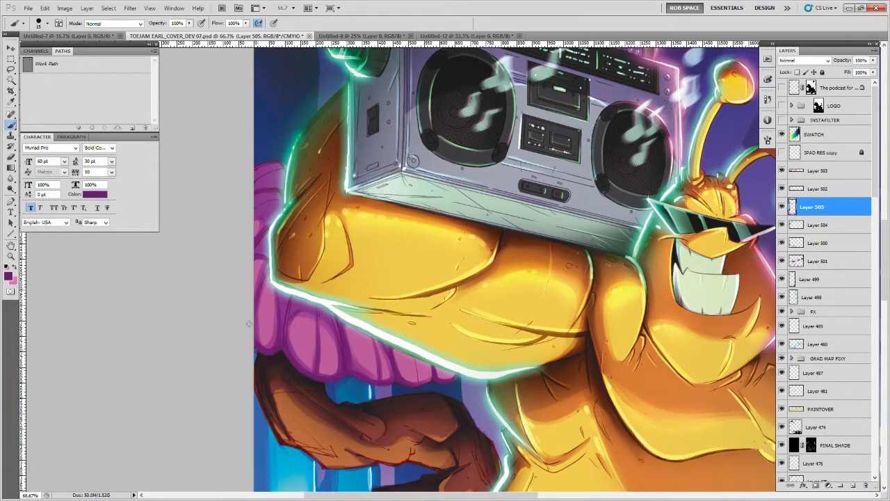
# Sample purple from the outermost foliage lobe and touch up its shading below the elbow
pyautogui.moveTo(500, 294); pyautogui.dragTo(596, 361)
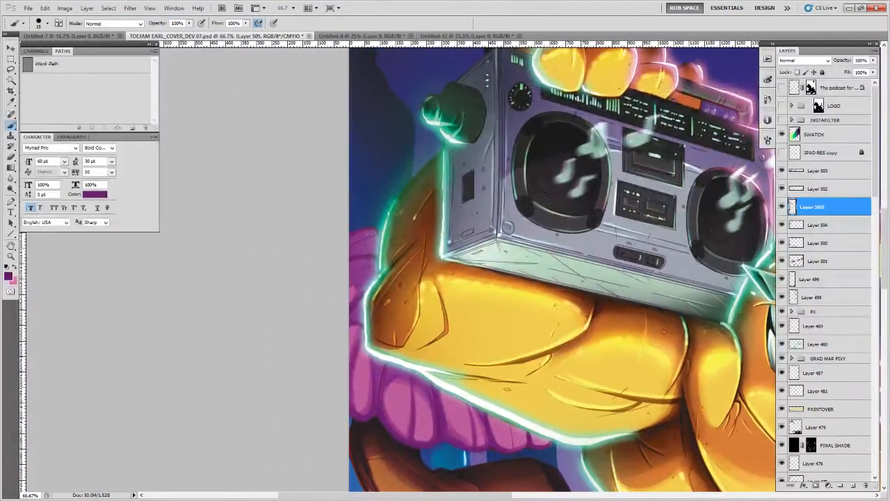
pyautogui.moveTo(424, 336); pyautogui.dragTo(408, 279)
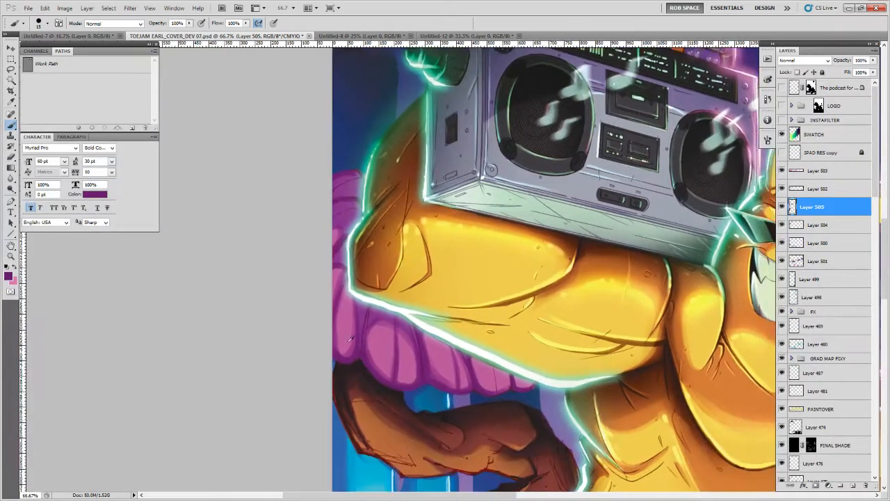
pyautogui.keyDown('alt'); pyautogui.click(345, 342); pyautogui.keyUp('alt')
pyautogui.moveTo(340, 349)
pyautogui.mouseDown()
pyautogui.moveTo(345, 356)
pyautogui.moveTo(354, 335)
pyautogui.mouseUp()
pyautogui.moveTo(409, 386)
pyautogui.mouseDown()
pyautogui.moveTo(344, 308)
pyautogui.moveTo(282, 344)
pyautogui.moveTo(234, 334)
pyautogui.moveTo(238, 377)
pyautogui.moveTo(357, 370)
pyautogui.mouseUp()
# Sample reddish browns from the tree and paint over the upper branch's lobe near the bend
pyautogui.keyDown('alt'); pyautogui.click(313, 339); pyautogui.keyUp('alt')
pyautogui.keyDown('alt'); pyautogui.click(287, 364); pyautogui.keyUp('alt')
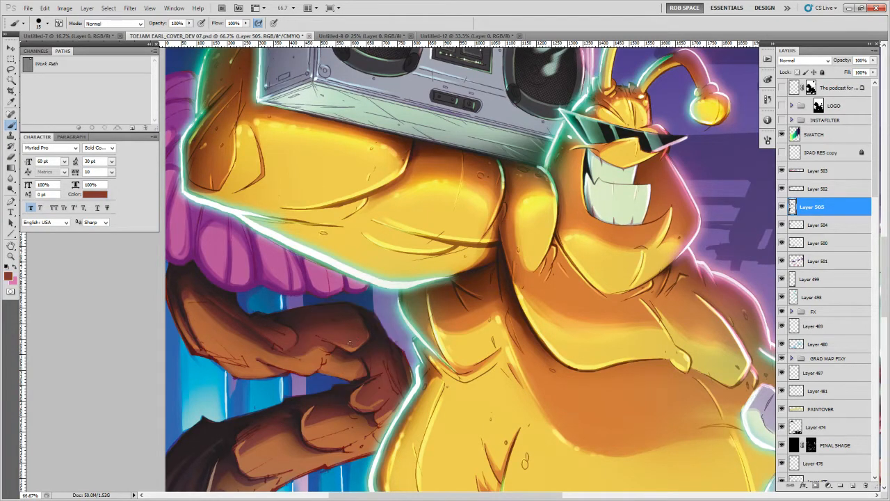
pyautogui.keyDown('alt'); pyautogui.click(347, 346); pyautogui.keyUp('alt')
pyautogui.moveTo(381, 344)
pyautogui.mouseDown()
pyautogui.moveTo(390, 292)
pyautogui.moveTo(364, 351)
pyautogui.moveTo(384, 328)
pyautogui.mouseUp()
pyautogui.keyDown('alt'); pyautogui.click(374, 338); pyautogui.keyUp('alt')
pyautogui.keyDown('alt'); pyautogui.click(362, 344); pyautogui.keyUp('alt')
pyautogui.moveTo(374, 331); pyautogui.dragTo(396, 314)
# Sample lighter browns from the tree and paint highlights along the edge of the upper branch's lobe
pyautogui.keyDown('alt'); pyautogui.click(336, 349); pyautogui.keyUp('alt')
pyautogui.moveTo(336, 349)
pyautogui.mouseDown()
pyautogui.moveTo(348, 341)
pyautogui.moveTo(334, 358)
pyautogui.moveTo(337, 338)
pyautogui.moveTo(405, 316)
pyautogui.mouseUp()
pyautogui.keyDown('alt'); pyautogui.click(348, 341); pyautogui.keyUp('alt')
pyautogui.keyDown('alt'); pyautogui.click(336, 350); pyautogui.keyUp('alt')
pyautogui.keyDown('alt'); pyautogui.click(364, 325); pyautogui.keyUp('alt')
pyautogui.keyDown('alt'); pyautogui.click(314, 360); pyautogui.keyUp('alt')
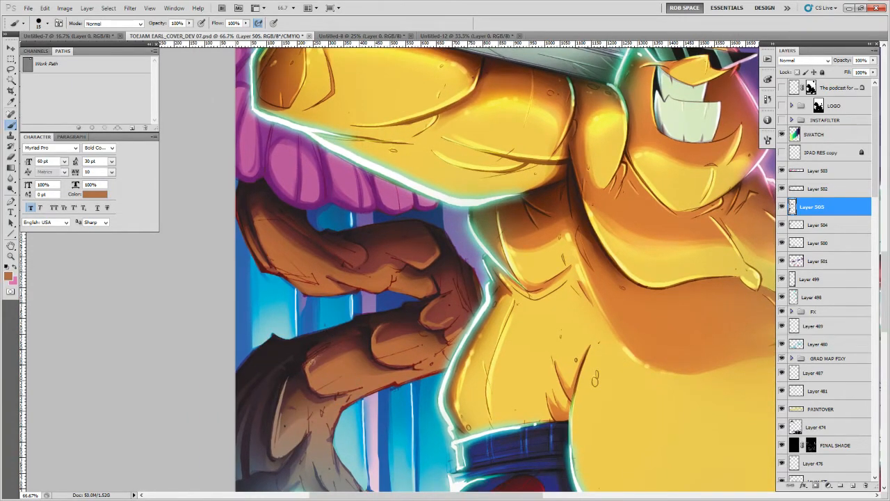
# Sample light and dark browns from the trunk and paint the edges and shadow around its long knot
pyautogui.moveTo(354, 353)
pyautogui.mouseDown()
pyautogui.moveTo(319, 364)
pyautogui.moveTo(350, 327)
pyautogui.mouseUp()
pyautogui.keyDown('alt'); pyautogui.click(289, 386); pyautogui.keyUp('alt')
pyautogui.moveTo(296, 345); pyautogui.dragTo(293, 394)
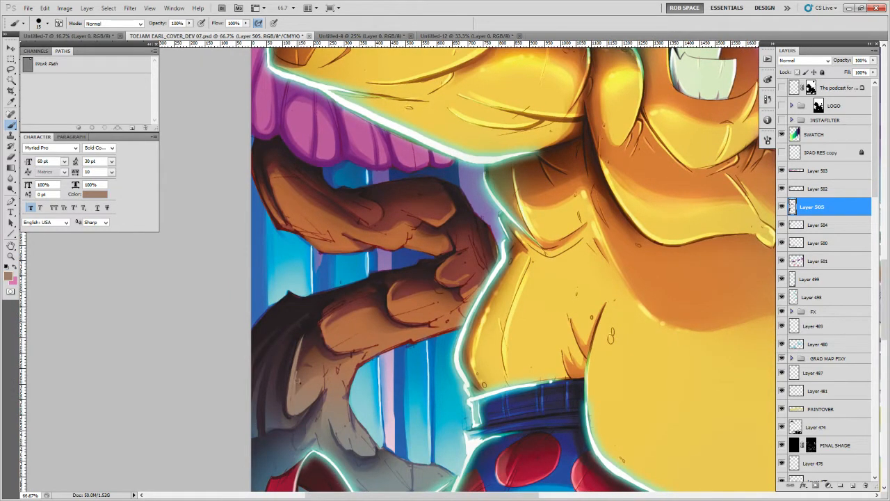
pyautogui.keyDown('alt'); pyautogui.click(303, 354); pyautogui.keyUp('alt')
pyautogui.keyDown('alt'); pyautogui.click(306, 371); pyautogui.keyUp('alt')
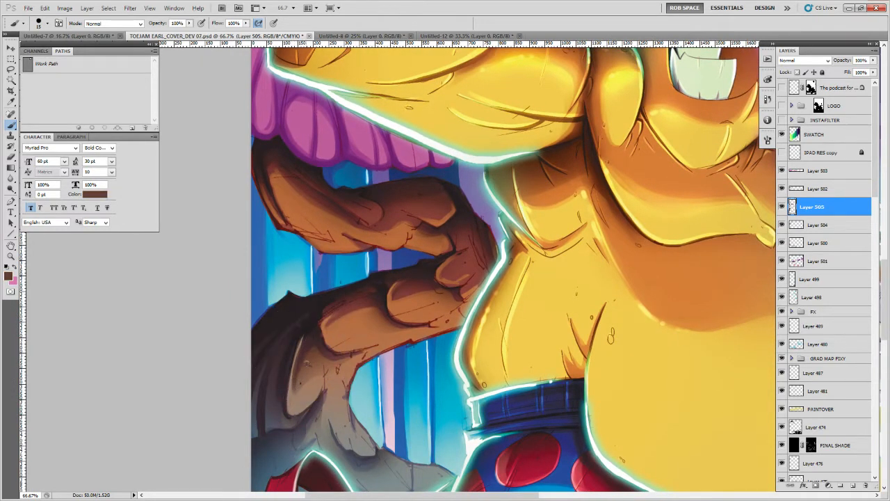
pyautogui.keyDown('alt'); pyautogui.click(317, 383); pyautogui.keyUp('alt')
pyautogui.moveTo(314, 381); pyautogui.dragTo(319, 346)
pyautogui.keyDown('alt'); pyautogui.click(290, 380); pyautogui.keyUp('alt')
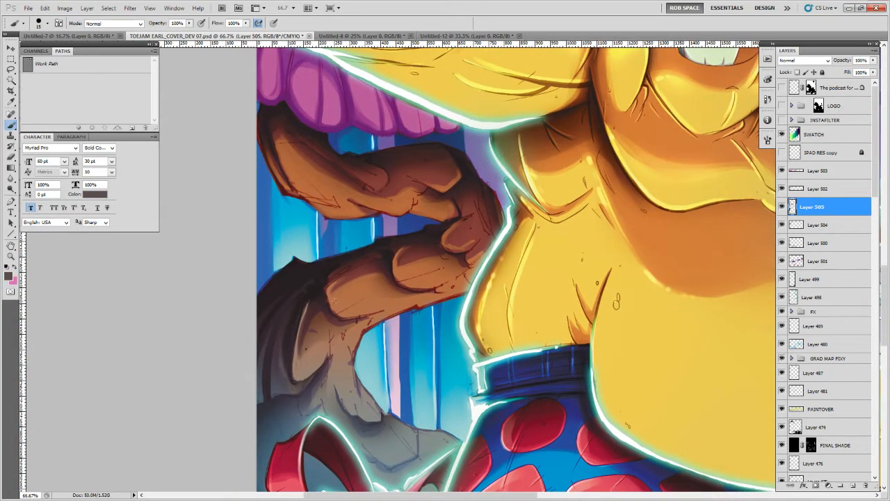
# Paint an orange-brown highlight along the upper branch's long ridge, redoing the first stroke
pyautogui.moveTo(394, 367); pyautogui.dragTo(382, 290)
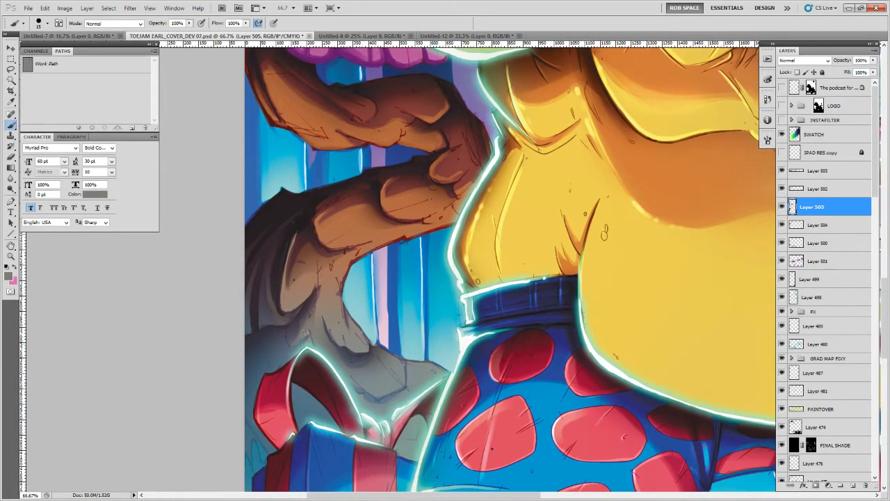
pyautogui.moveTo(327, 290); pyautogui.dragTo(297, 410)
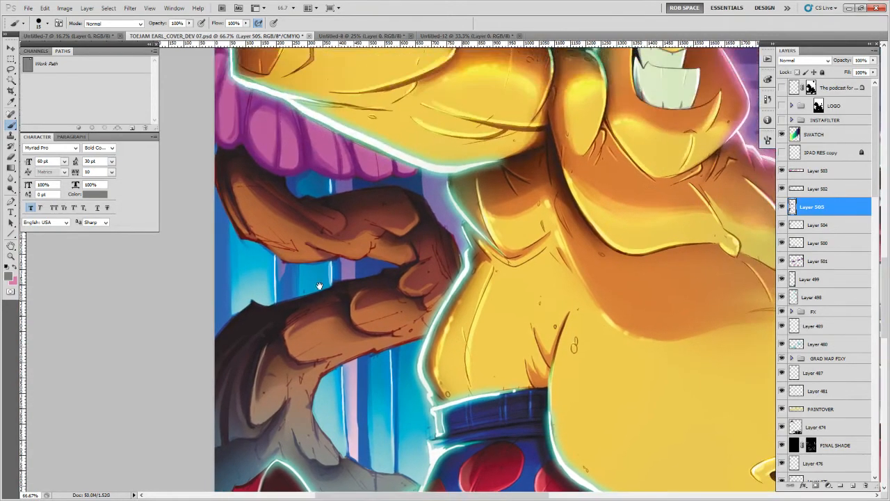
pyautogui.moveTo(337, 205); pyautogui.dragTo(312, 369)
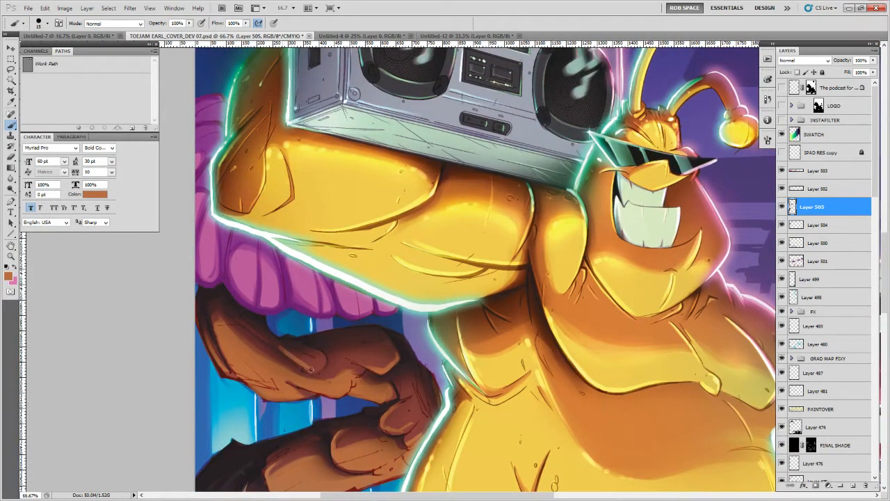
pyautogui.hotkey('ctrl', 'z')
pyautogui.moveTo(264, 339)
pyautogui.mouseDown()
pyautogui.moveTo(303, 365)
pyautogui.moveTo(320, 365)
pyautogui.mouseUp()
# Highlight the knot at the branch's inner bend and shade around it with sampled dark browns
pyautogui.moveTo(407, 367); pyautogui.dragTo(394, 318)
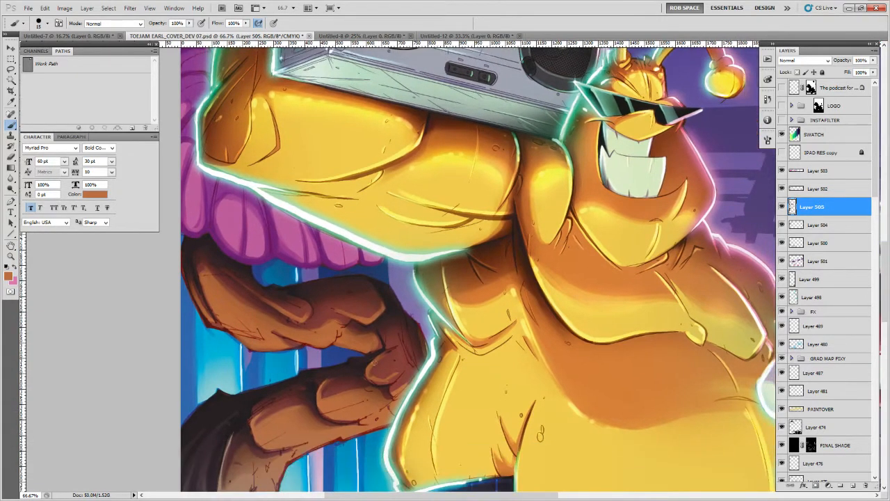
pyautogui.moveTo(372, 383); pyautogui.dragTo(408, 362)
pyautogui.keyDown('alt'); pyautogui.click(380, 367); pyautogui.keyUp('alt')
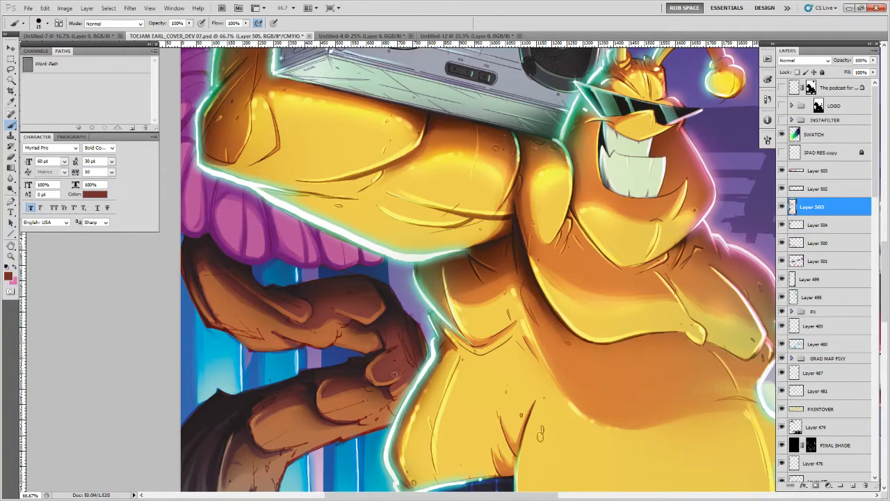
pyautogui.keyDown('alt'); pyautogui.click(379, 351); pyautogui.keyUp('alt')
pyautogui.moveTo(368, 361); pyautogui.dragTo(381, 343)
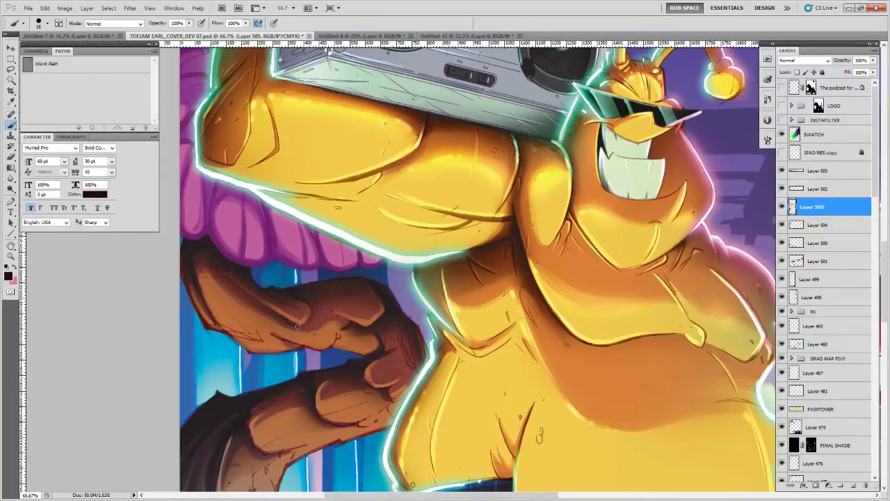
# Paint dark brown down the upper branch's outer edge and sample blue from the background beside it
pyautogui.moveTo(315, 242); pyautogui.dragTo(328, 284)
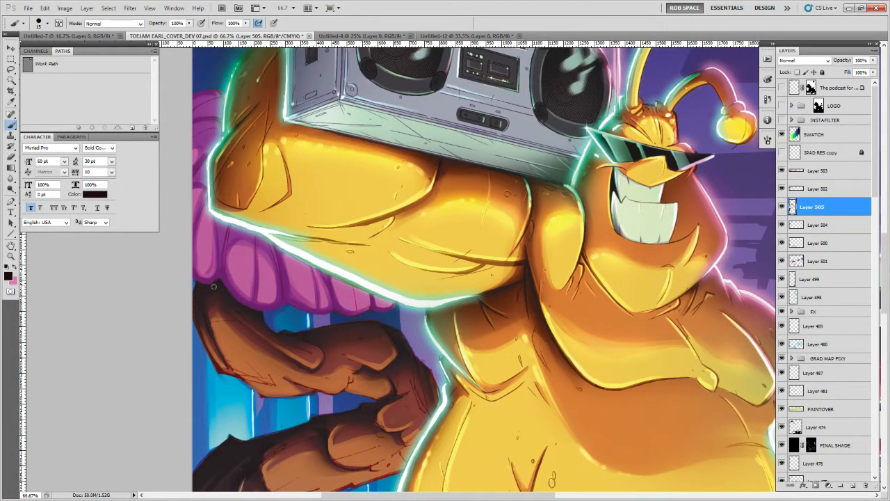
pyautogui.moveTo(210, 306); pyautogui.dragTo(222, 351)
pyautogui.moveTo(231, 277); pyautogui.dragTo(244, 314)
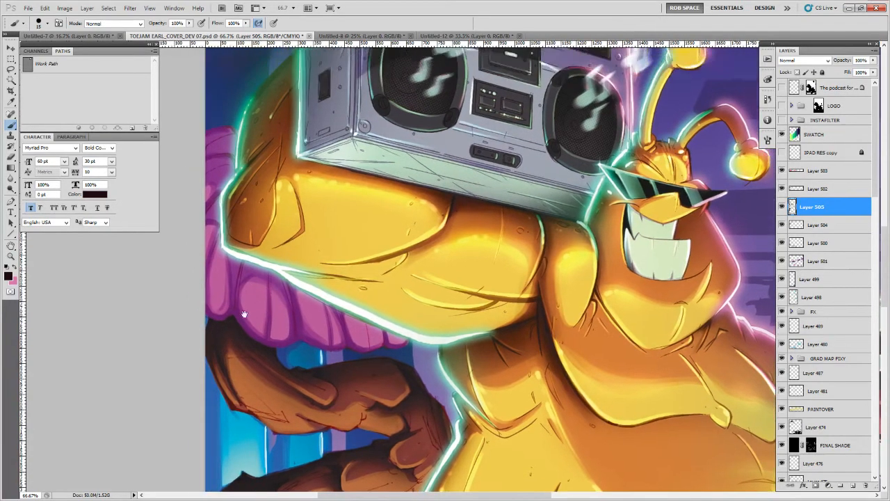
pyautogui.keyDown('alt'); pyautogui.click(244, 417); pyautogui.keyUp('alt')
pyautogui.moveTo(233, 413); pyautogui.dragTo(205, 369)
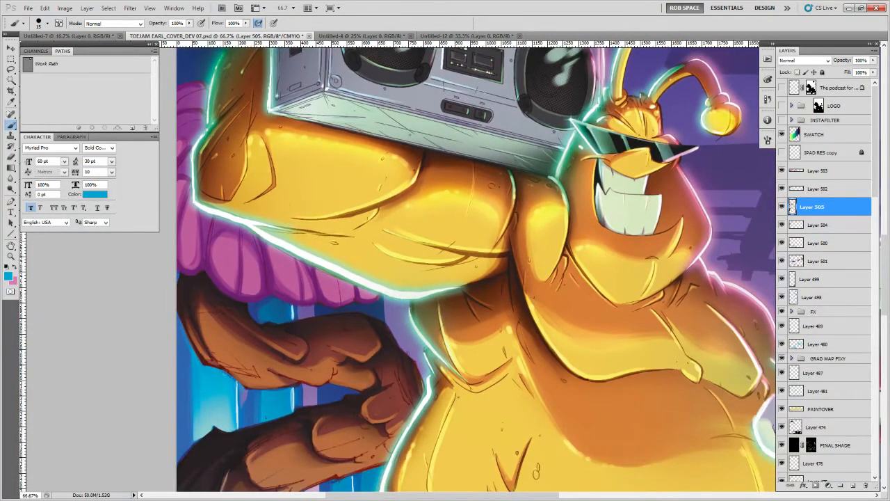
# Sample colours around the upper branch's outline and touch up the branches' edges with dark brown
pyautogui.keyDown('alt'); pyautogui.click(235, 381); pyautogui.keyUp('alt')
pyautogui.keyDown('alt'); pyautogui.click(235, 381); pyautogui.keyUp('alt')
pyautogui.keyDown('alt'); pyautogui.click(229, 368); pyautogui.keyUp('alt')
pyautogui.moveTo(324, 348); pyautogui.dragTo(398, 259)
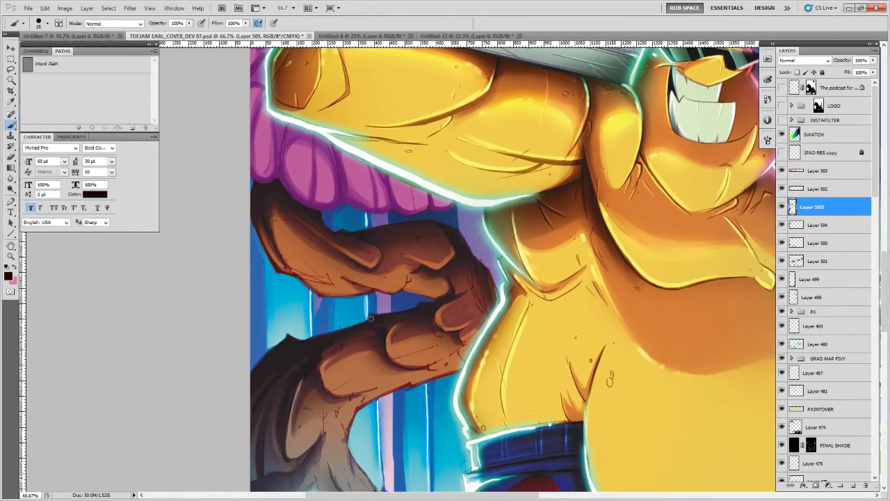
pyautogui.moveTo(471, 317)
pyautogui.mouseDown()
pyautogui.moveTo(485, 257)
pyautogui.moveTo(469, 314)
pyautogui.mouseUp()
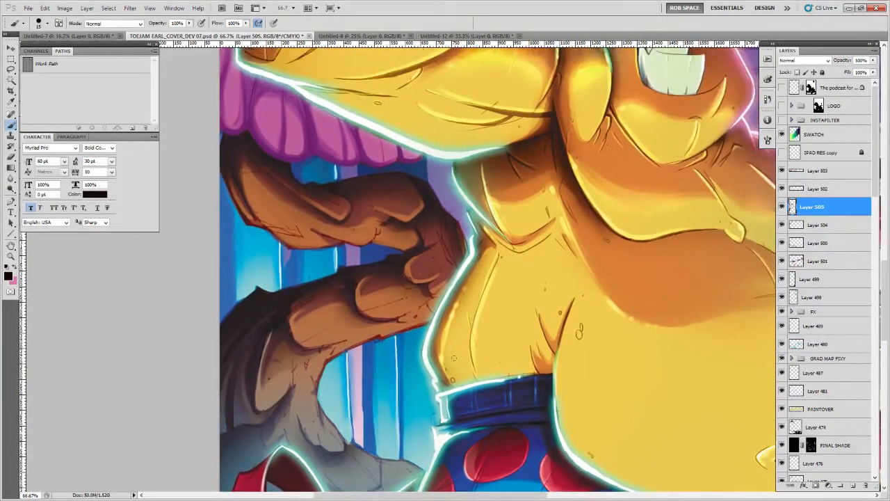
# Sample near-white from the character's glowing outline and paint over the rim light beneath the raised forearm
pyautogui.keyDown('alt'); pyautogui.click(443, 397); pyautogui.keyUp('alt')
pyautogui.keyDown('alt'); pyautogui.click(442, 400); pyautogui.keyUp('alt')
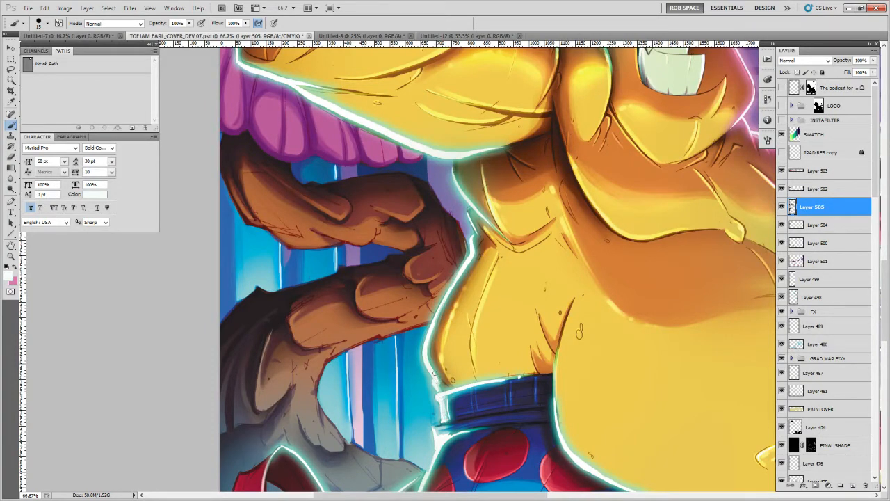
pyautogui.moveTo(464, 273); pyautogui.dragTo(436, 391)
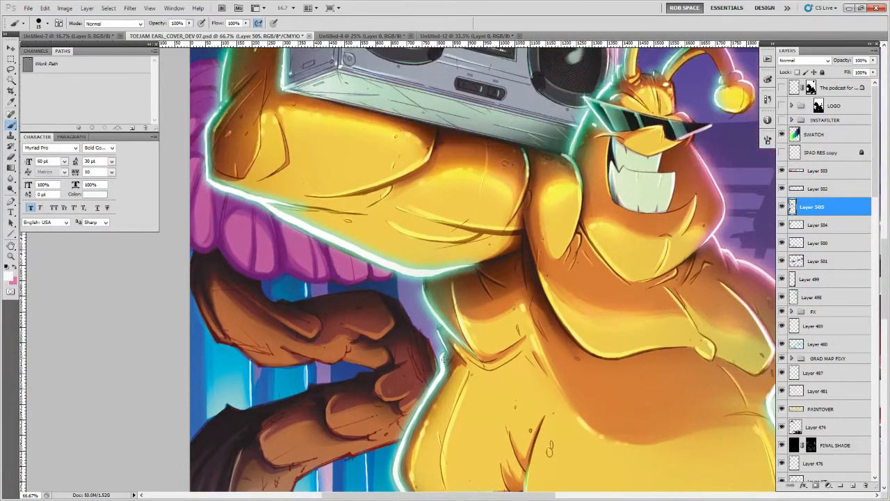
pyautogui.moveTo(414, 243); pyautogui.dragTo(427, 348)
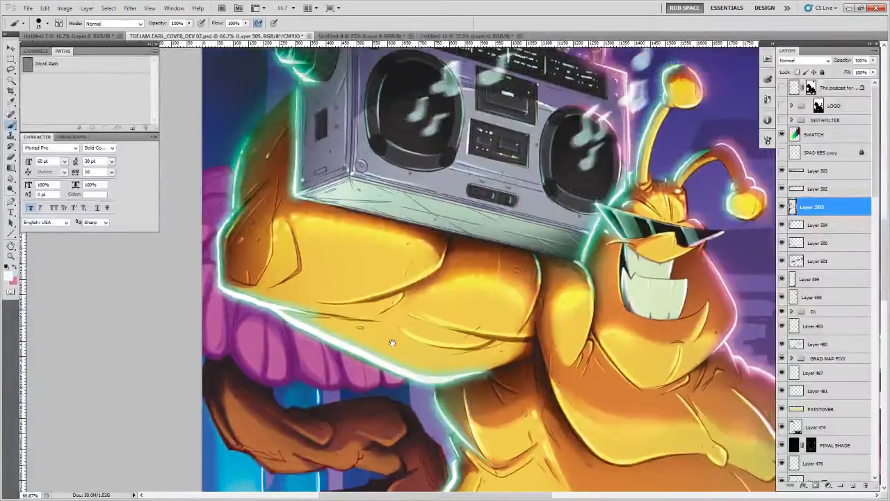
pyautogui.keyDown('alt'); pyautogui.click(284, 312); pyautogui.keyUp('alt')
pyautogui.moveTo(270, 308); pyautogui.dragTo(382, 364)
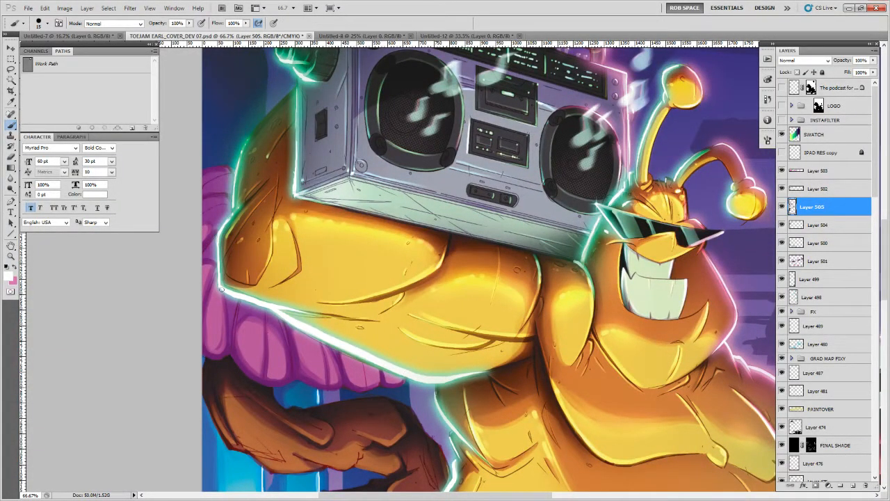
# Touch up the near-white rim light down the boombox's outer vertical edge above the raised forearm
pyautogui.moveTo(251, 226); pyautogui.dragTo(271, 250)
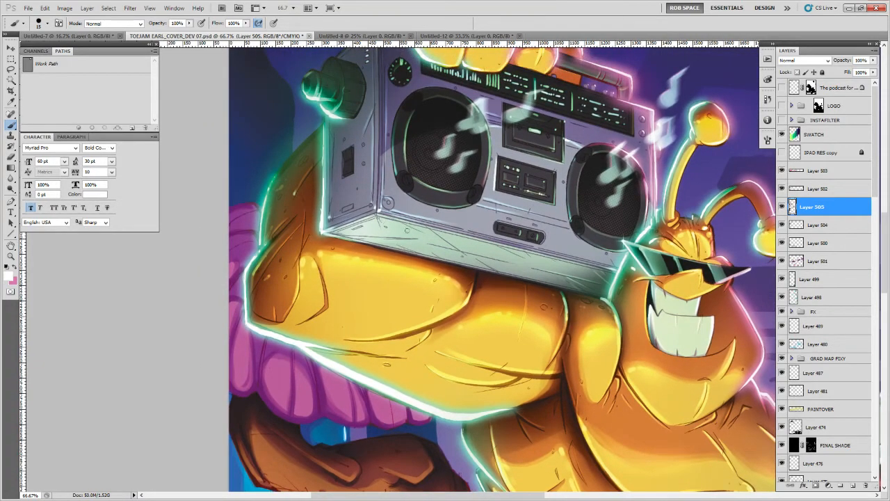
pyautogui.moveTo(398, 200); pyautogui.dragTo(405, 263)
pyautogui.moveTo(329, 286); pyautogui.dragTo(330, 247)
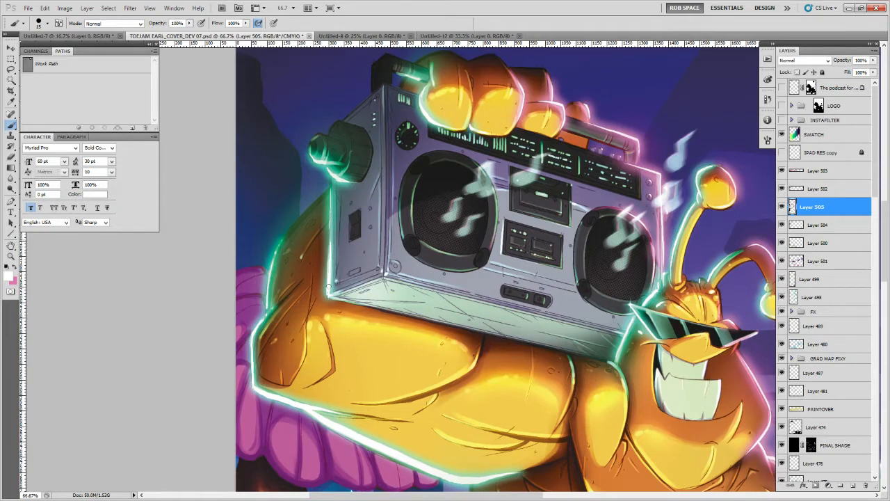
pyautogui.moveTo(328, 230); pyautogui.dragTo(327, 284)
# Sample a dark brown from the twisted trunk and shade the trunk's base above the gift ribbon with an enlarged brush
pyautogui.moveTo(583, 271); pyautogui.dragTo(514, 184)
pyautogui.moveTo(527, 332); pyautogui.dragTo(541, 268)
pyautogui.keyDown('alt'); pyautogui.click(388, 364); pyautogui.keyUp('alt')
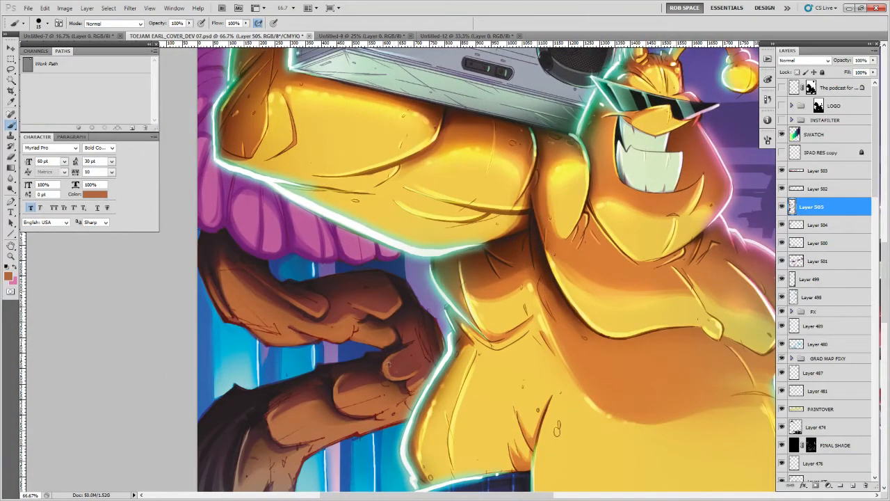
pyautogui.moveTo(389, 375); pyautogui.dragTo(403, 317)
pyautogui.moveTo(349, 361); pyautogui.dragTo(364, 301)
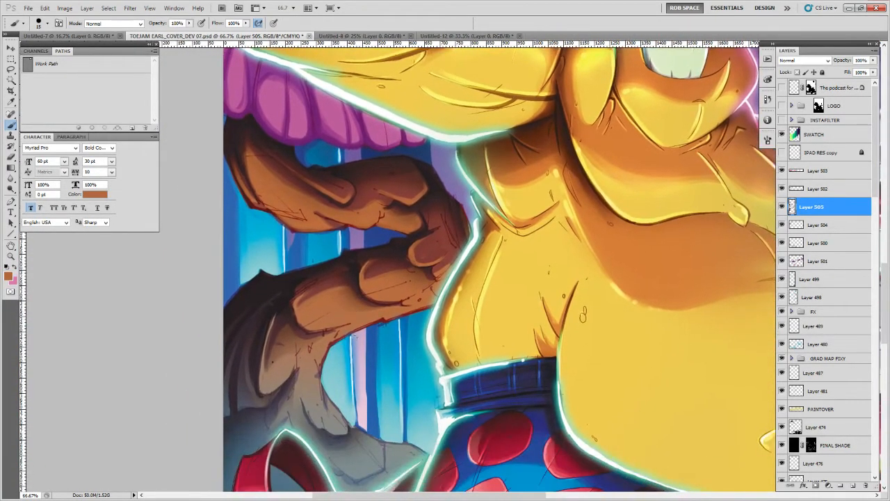
pyautogui.moveTo(342, 363); pyautogui.dragTo(346, 310)
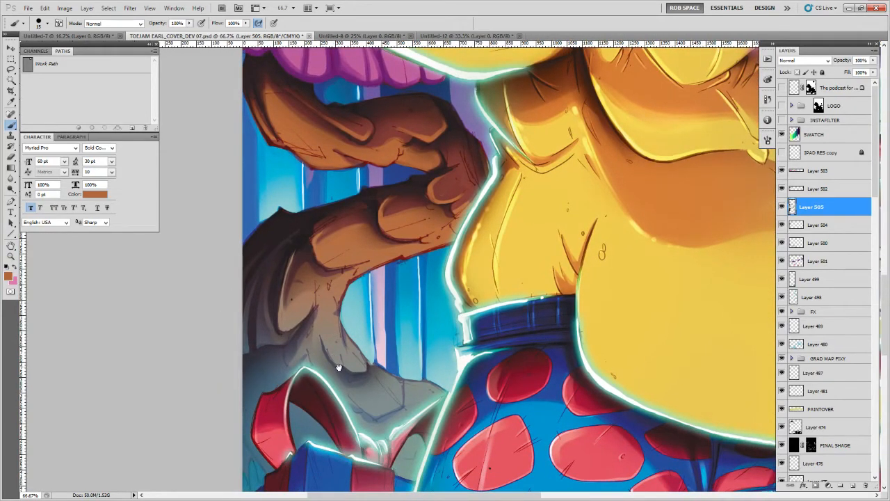
pyautogui.moveTo(338, 367); pyautogui.dragTo(345, 308)
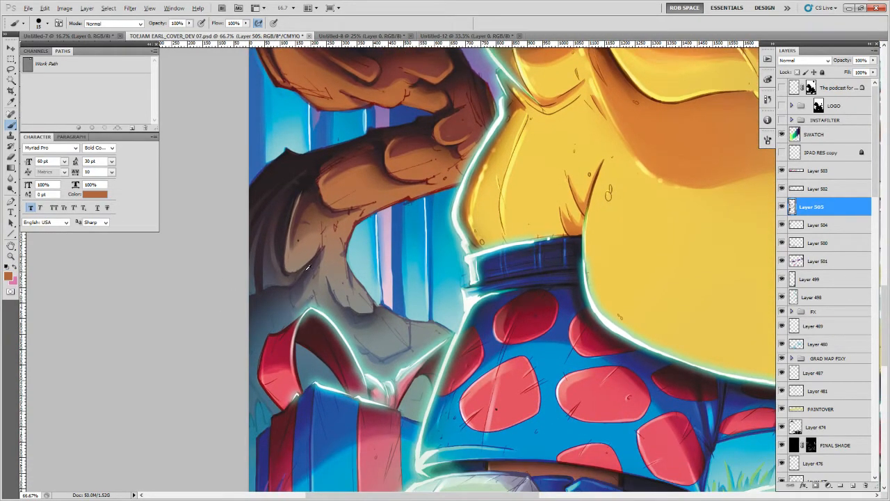
pyautogui.keyDown('alt'); pyautogui.click(264, 273); pyautogui.keyUp('alt')
pyautogui.press(']')
pyautogui.press(']')
pyautogui.press(']')
pyautogui.press(']')
pyautogui.press(']')
pyautogui.press(']')
pyautogui.press(']')
pyautogui.press(']')
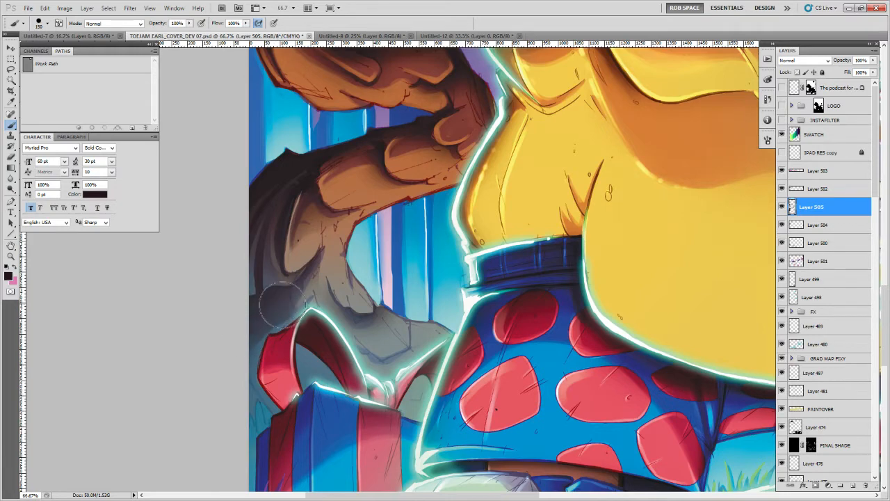
# Sample blue from the background beside the trunk and touch up the background around the branches with a 25 px brush
pyautogui.scroll(5, 237, 340)
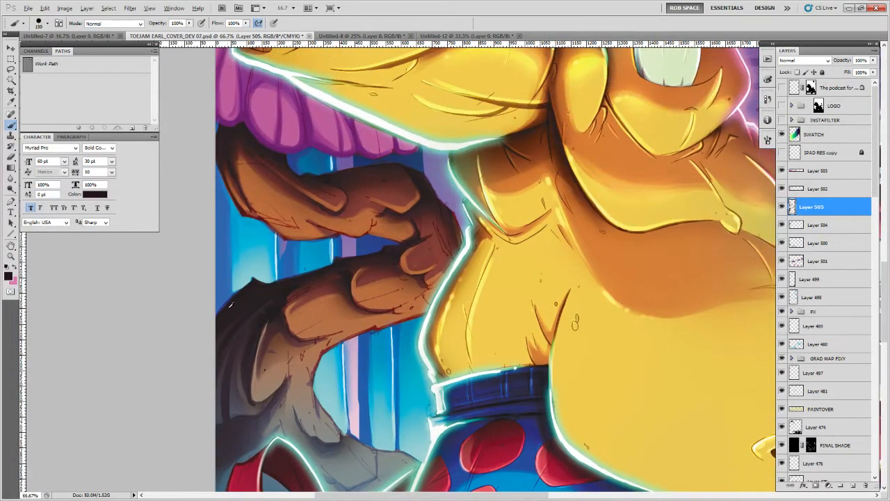
pyautogui.keyDown('alt'); pyautogui.click(233, 296); pyautogui.keyUp('alt')
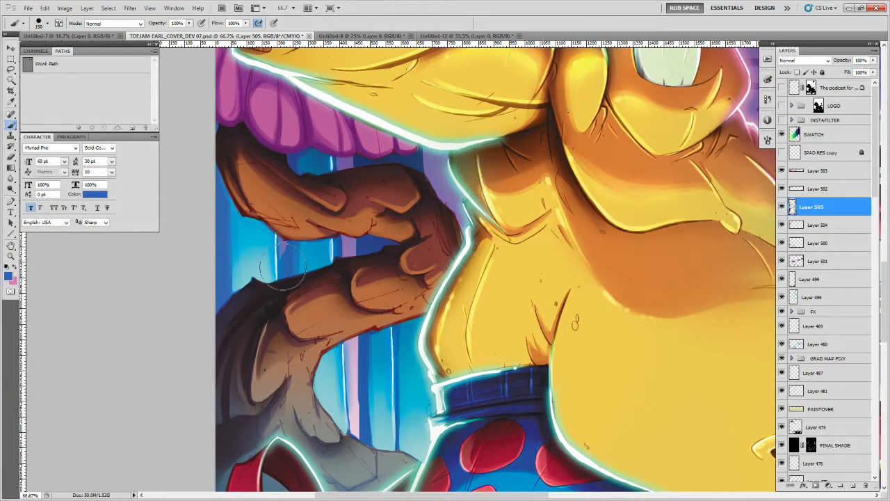
pyautogui.press('[')
pyautogui.press('[')
pyautogui.press('[')
pyautogui.press('[')
pyautogui.press('[')
pyautogui.press('[')
pyautogui.press('[')
pyautogui.press('[')
pyautogui.moveTo(356, 273); pyautogui.dragTo(348, 387)
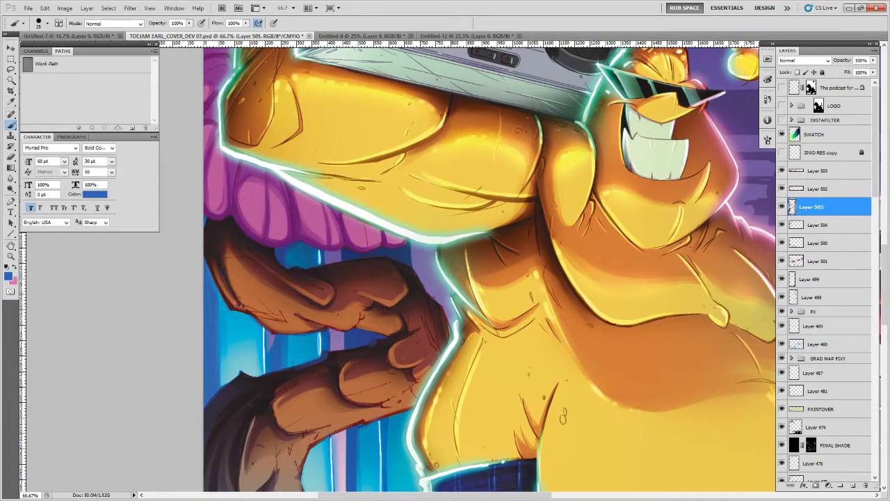
# Check the whole illustration, sample a near-black brown from the tree and touch up the branches' dark areas
pyautogui.press('z')
pyautogui.keyDown('alt'); pyautogui.click(433, 322); pyautogui.keyUp('alt')
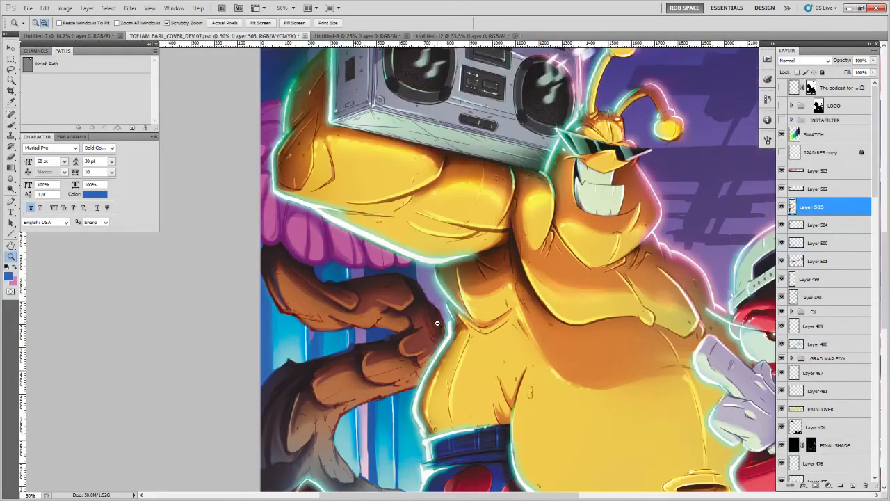
pyautogui.keyDown('alt'); pyautogui.click(437, 325); pyautogui.keyUp('alt')
pyautogui.keyDown('alt'); pyautogui.click(441, 327); pyautogui.keyUp('alt')
pyautogui.hscroll(5, 514, 320)
pyautogui.scroll(-3, 514, 321)
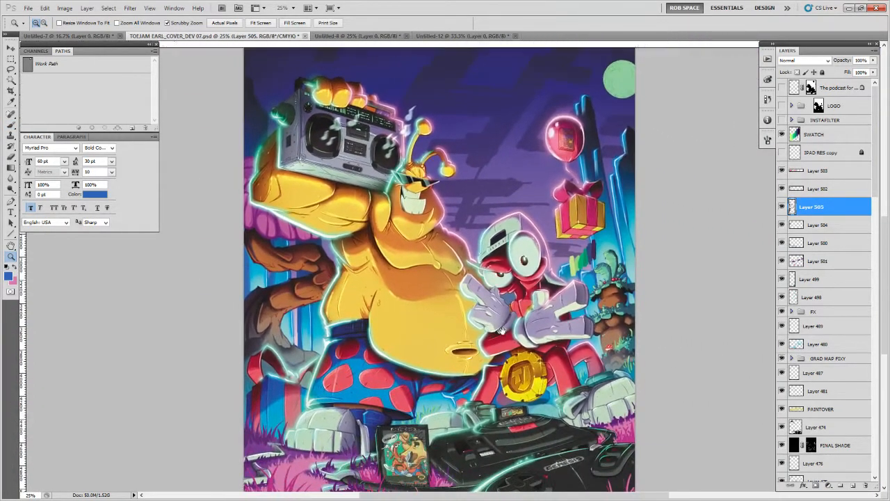
pyautogui.moveTo(302, 236)
pyautogui.mouseDown()
pyautogui.moveTo(361, 236)
pyautogui.moveTo(327, 236)
pyautogui.mouseUp()
pyautogui.press('b')
pyautogui.keyDown('alt'); pyautogui.click(253, 371); pyautogui.keyUp('alt')
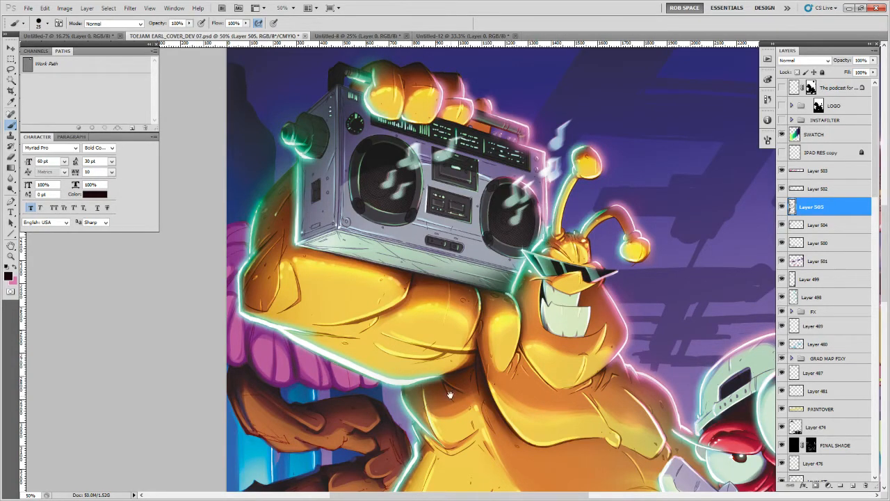
pyautogui.moveTo(450, 394); pyautogui.dragTo(435, 331)
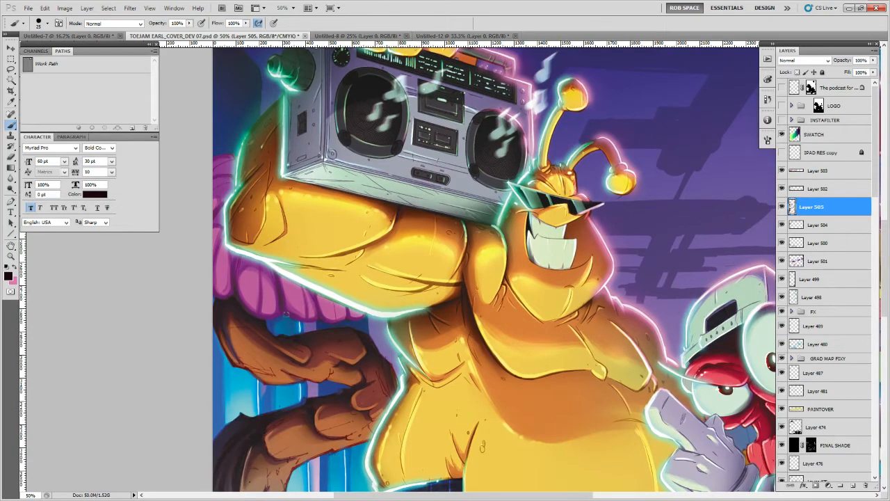
# Sample pink from the foliage and paint softly over its lower edge with the 100 px PAINTING - AirSoft brush
pyautogui.keyDown('alt'); pyautogui.click(272, 309); pyautogui.keyUp('alt')
pyautogui.rightClick(272, 304)
pyautogui.click(317, 420)
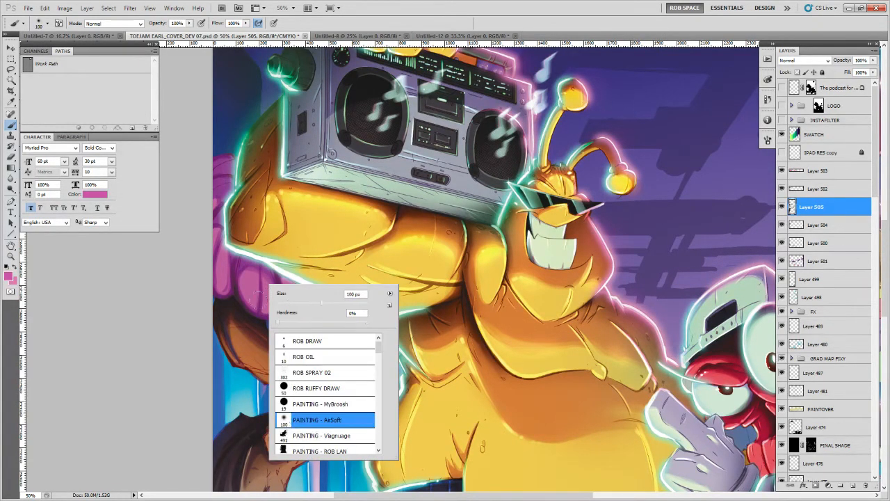
pyautogui.press('Return')
pyautogui.moveTo(264, 292)
pyautogui.mouseDown()
pyautogui.moveTo(273, 312)
pyautogui.moveTo(270, 300)
pyautogui.moveTo(314, 312)
pyautogui.mouseUp()
# Examine the full illustration and the area around the tree and raised arm at different magnifications
pyautogui.moveTo(397, 425); pyautogui.dragTo(373, 342)
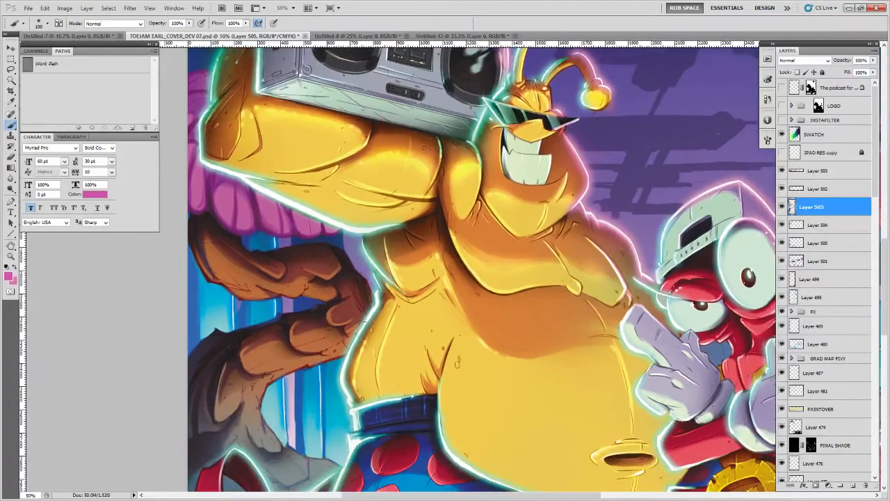
pyautogui.press('z')
pyautogui.keyDown('alt'); pyautogui.click(373, 341); pyautogui.keyUp('alt')
pyautogui.keyDown('alt'); pyautogui.click(373, 342); pyautogui.keyUp('alt')
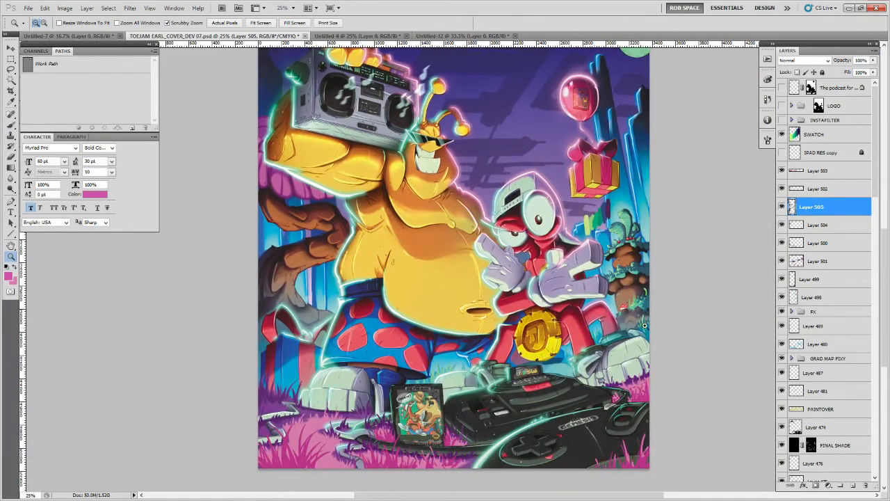
pyautogui.click(641, 304)
pyautogui.click(641, 304)
pyautogui.press('b')
pyautogui.moveTo(695, 327)
pyautogui.mouseDown()
pyautogui.moveTo(480, 374)
pyautogui.moveTo(751, 342)
pyautogui.moveTo(772, 357)
pyautogui.mouseUp()
pyautogui.moveTo(278, 306); pyautogui.dragTo(438, 330)
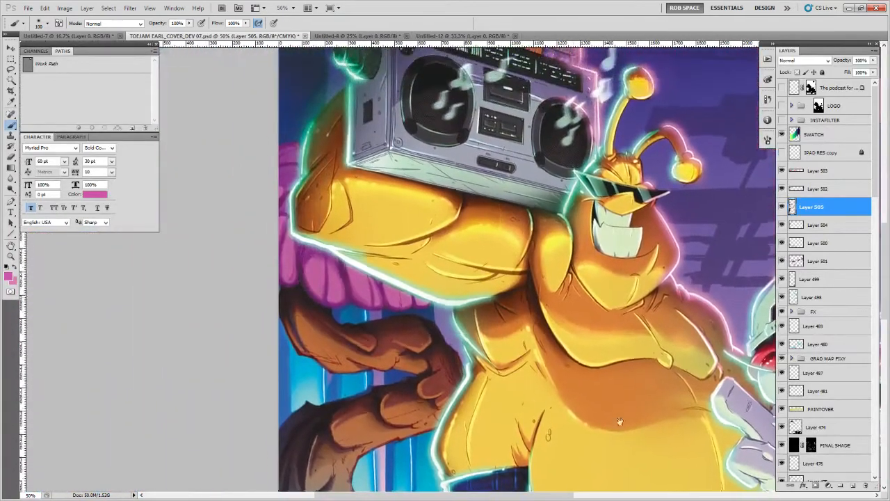
pyautogui.press('z')
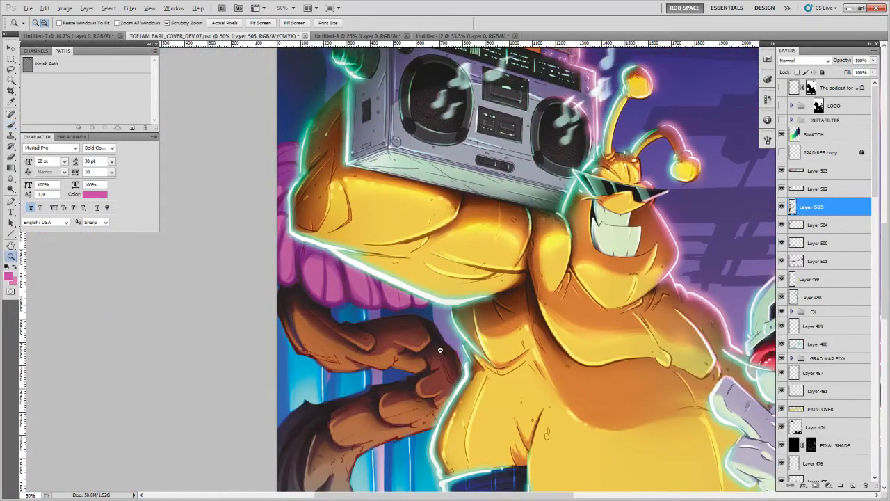
pyautogui.keyDown('alt'); pyautogui.click(444, 346); pyautogui.keyUp('alt')
pyautogui.moveTo(459, 358); pyautogui.dragTo(461, 330)
pyautogui.click(424, 334)
# Add a new layer, fill it with black at 100% opacity and set its blend mode to Color Dodge
pyautogui.press('b')
pyautogui.rightClick(428, 339)
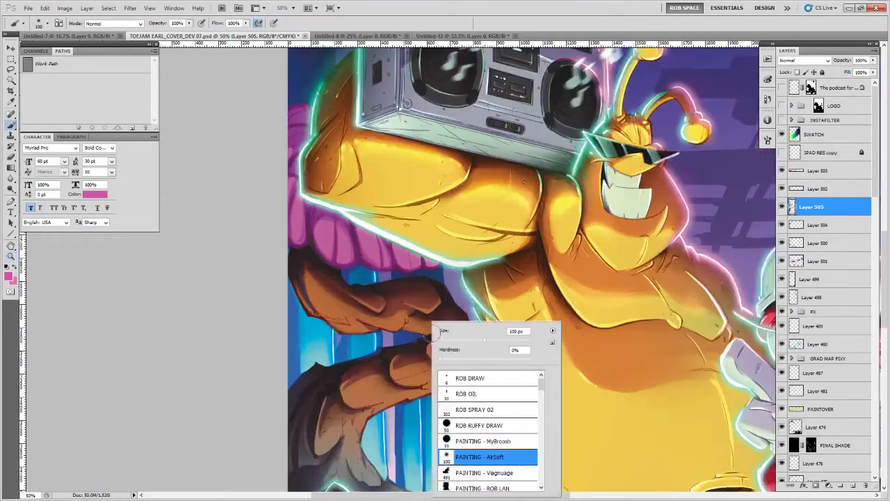
pyautogui.click(853, 487)
pyautogui.hotkey('shift', 'F5')
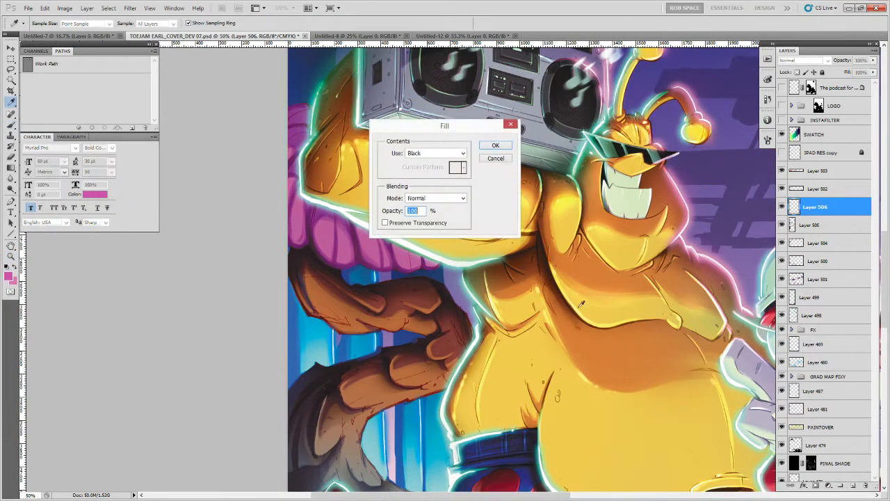
pyautogui.click(497, 145)
pyautogui.click(803, 61)
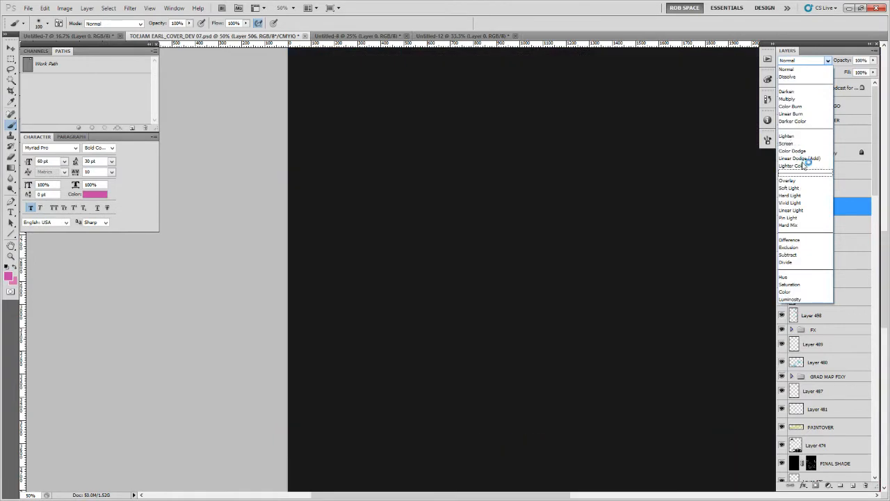
pyautogui.click(789, 157)
# Sample yellow from the character and paint glowing highlights on the branches with the PAINTING - MyBroosh brush
pyautogui.keyDown('alt'); pyautogui.click(452, 335); pyautogui.keyUp('alt')
pyautogui.rightClick(493, 360)
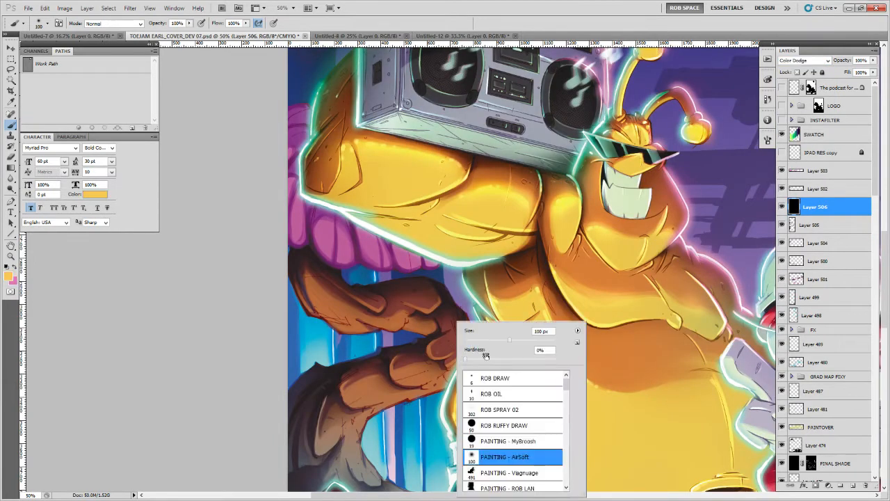
pyautogui.doubleClick(511, 441)
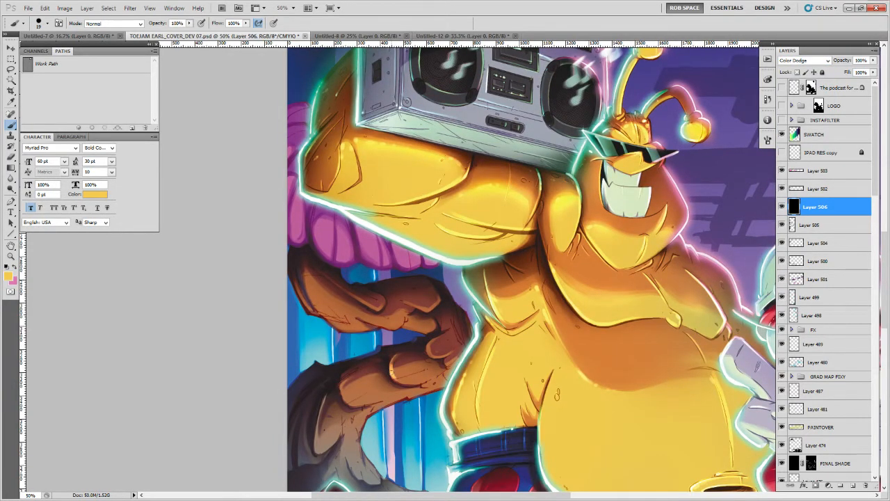
pyautogui.moveTo(428, 383); pyautogui.dragTo(448, 338)
pyautogui.moveTo(447, 296)
pyautogui.mouseDown()
pyautogui.moveTo(461, 309)
pyautogui.moveTo(452, 318)
pyautogui.mouseUp()
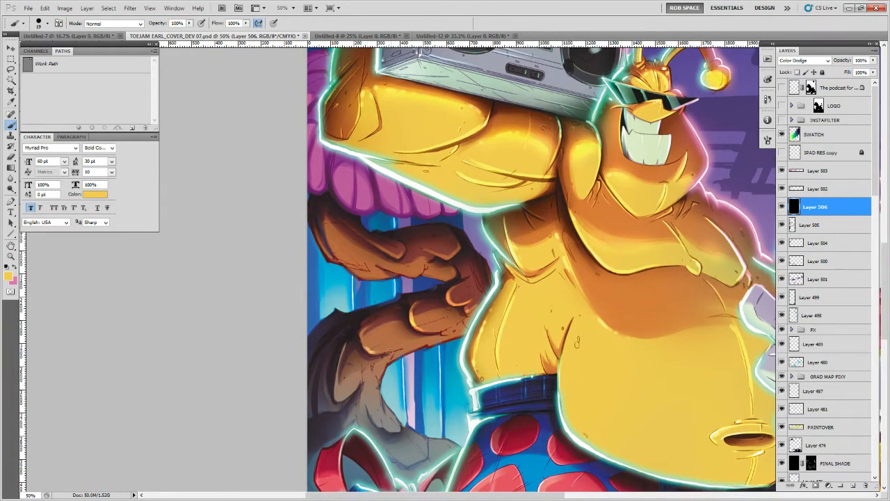
# Sample cyan from the background beside the shorts, set the alternate colour to black and paint over the lower branch
pyautogui.moveTo(424, 375); pyautogui.dragTo(369, 381)
pyautogui.press('x')
pyautogui.keyDown('alt'); pyautogui.click(381, 413); pyautogui.keyUp('alt')
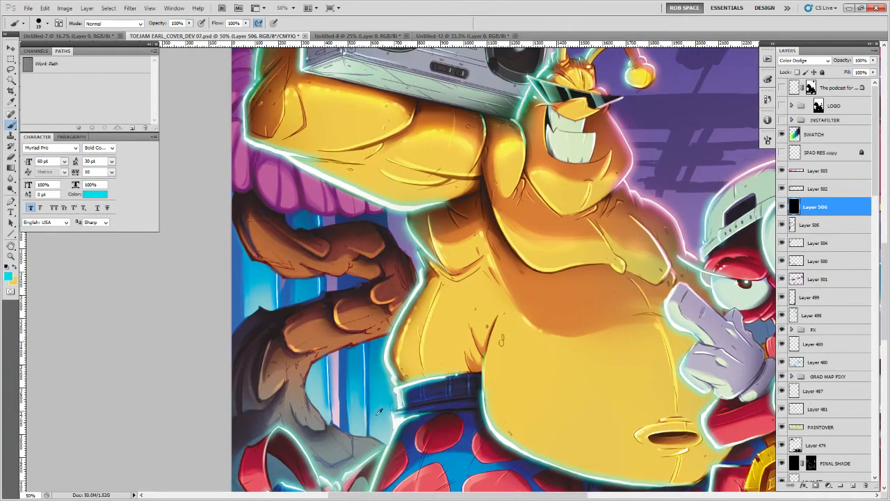
pyautogui.press('x')
pyautogui.click(8, 275)
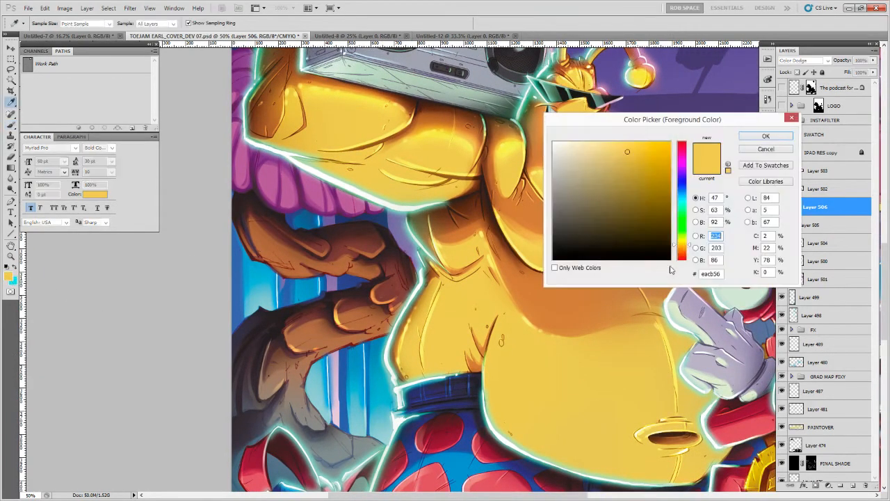
pyautogui.click(553, 258)
pyautogui.click(763, 137)
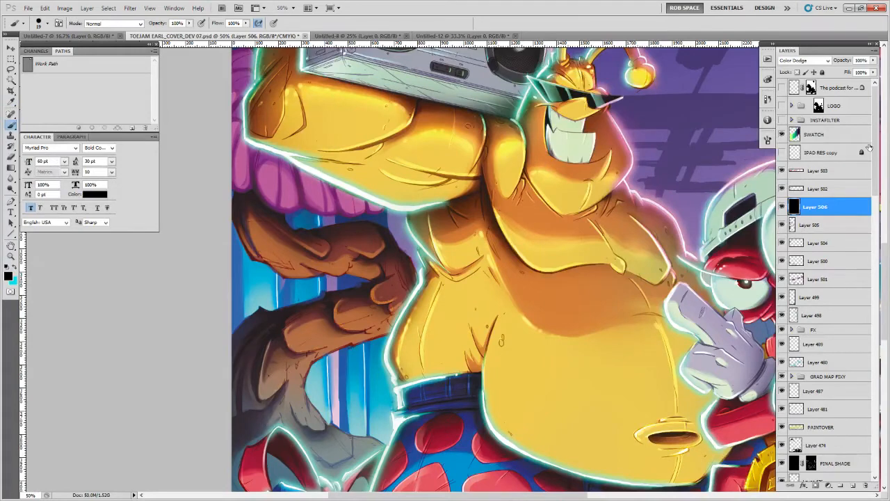
pyautogui.press('x')
pyautogui.moveTo(337, 322)
pyautogui.mouseDown()
pyautogui.moveTo(354, 328)
pyautogui.moveTo(397, 307)
pyautogui.moveTo(321, 336)
pyautogui.moveTo(300, 328)
pyautogui.mouseUp()
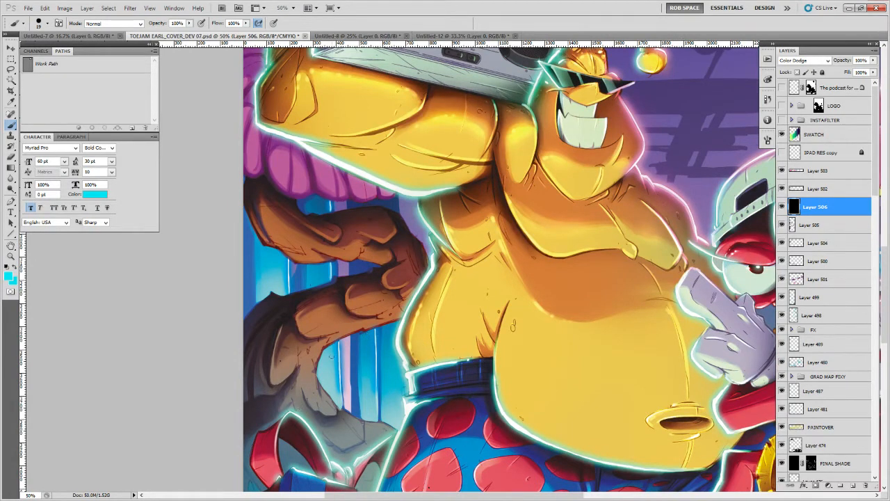
# Choose a bright turquoise and paint rim light along the lower branch's underside and the trunk's inner curve
pyautogui.keyDown('alt'); pyautogui.click(309, 420); pyautogui.keyUp('alt')
pyautogui.click(10, 277)
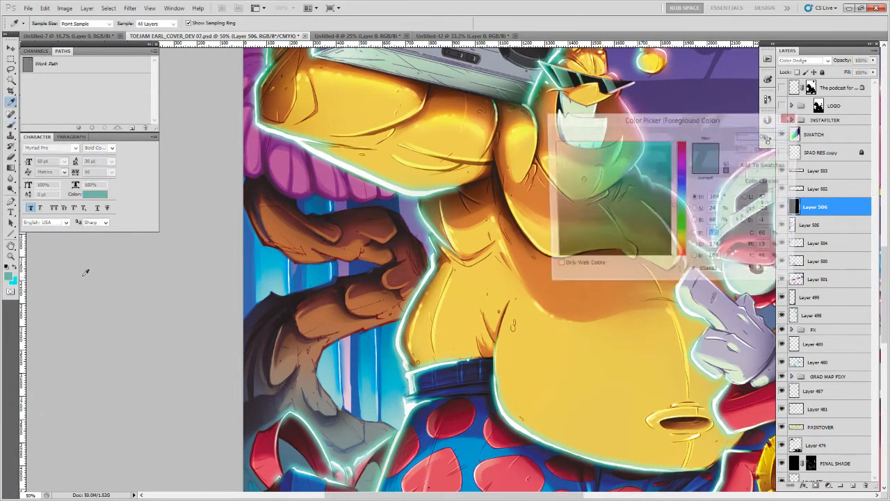
pyautogui.moveTo(624, 158); pyautogui.dragTo(638, 130)
pyautogui.click(760, 136)
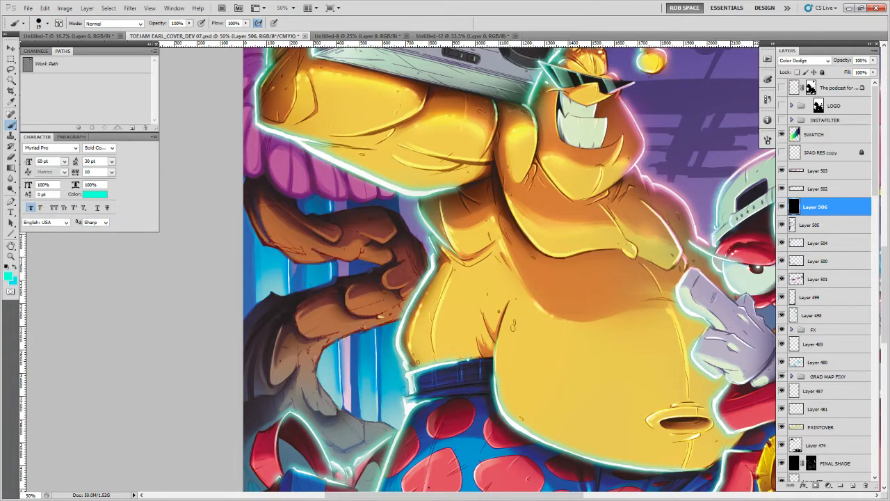
pyautogui.moveTo(365, 326)
pyautogui.mouseDown()
pyautogui.moveTo(320, 352)
pyautogui.moveTo(405, 313)
pyautogui.mouseUp()
pyautogui.moveTo(323, 345)
pyautogui.mouseDown()
pyautogui.moveTo(314, 383)
pyautogui.moveTo(327, 397)
pyautogui.mouseUp()
pyautogui.moveTo(462, 362); pyautogui.dragTo(438, 382)
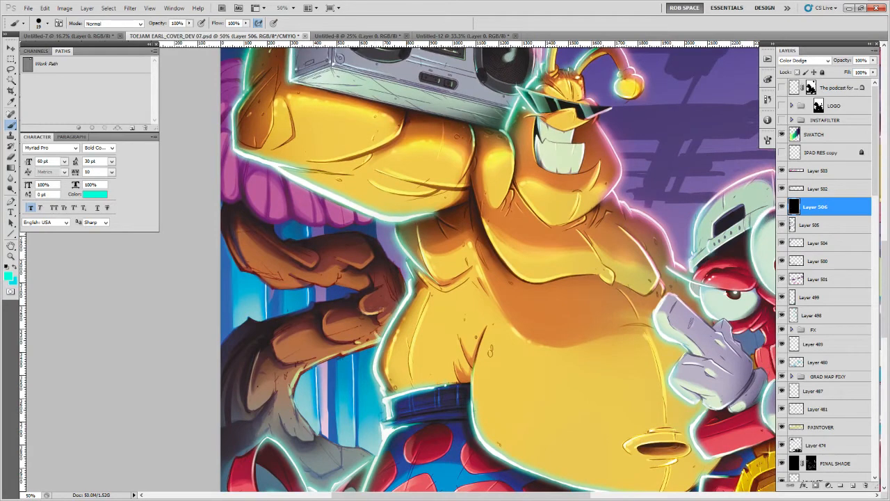
# Paint turquoise dodge highlights along the upper branch's underside and its outer end beneath the foliage
pyautogui.moveTo(281, 287)
pyautogui.mouseDown()
pyautogui.moveTo(258, 275)
pyautogui.moveTo(359, 287)
pyautogui.mouseUp()
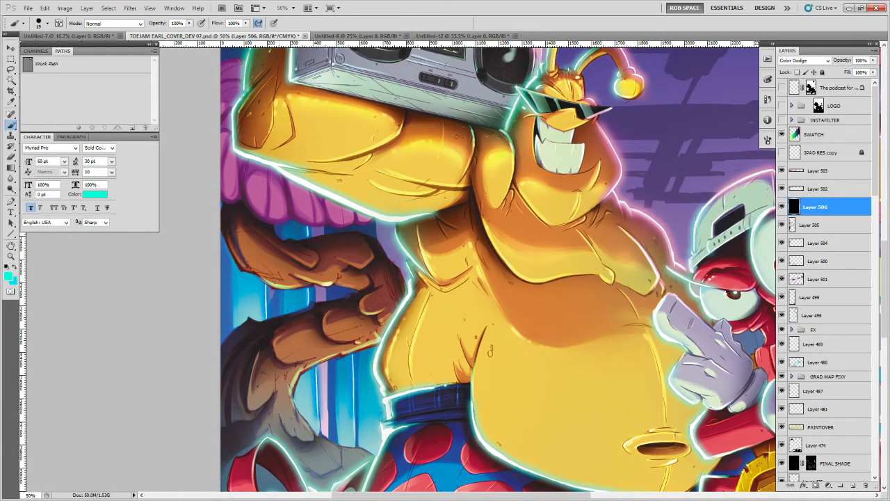
pyautogui.moveTo(256, 272); pyautogui.dragTo(235, 253)
pyautogui.moveTo(247, 194); pyautogui.dragTo(280, 221)
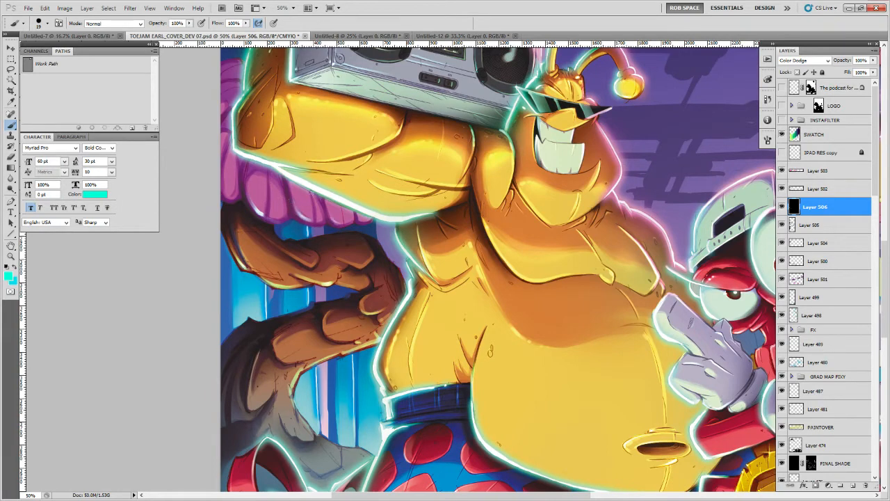
pyautogui.scroll(-3, 379, 234)
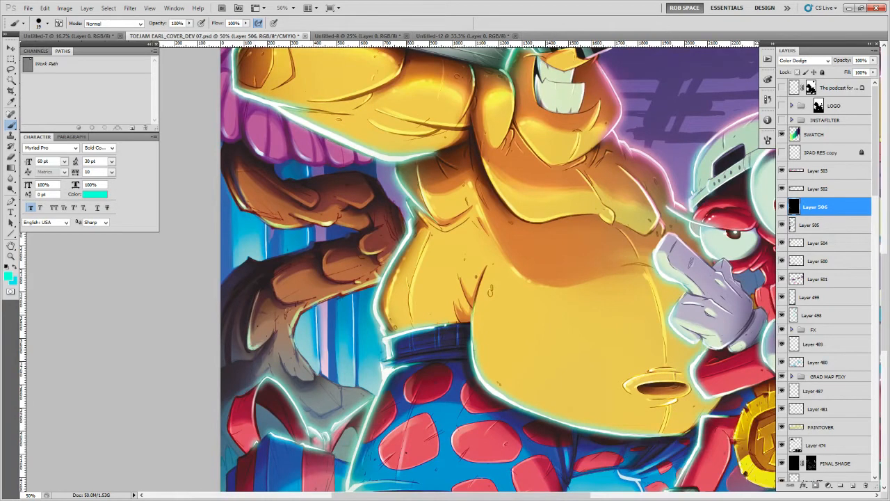
# Paint turquoise rim light on the root above the gift bow and, with a smaller brush, along the trunk's inner curve
pyautogui.moveTo(298, 338); pyautogui.dragTo(291, 319)
pyautogui.moveTo(285, 353)
pyautogui.mouseDown()
pyautogui.moveTo(274, 335)
pyautogui.moveTo(334, 384)
pyautogui.moveTo(299, 304)
pyautogui.moveTo(286, 301)
pyautogui.moveTo(340, 320)
pyautogui.mouseUp()
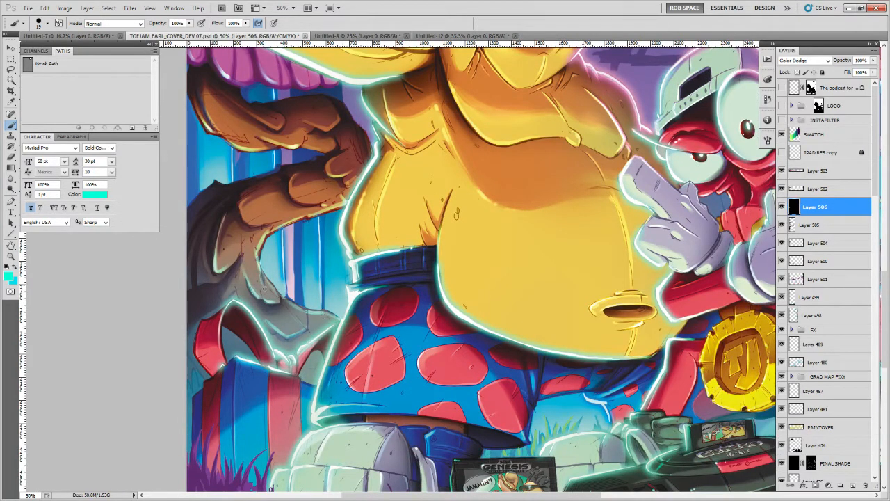
pyautogui.press('[')
pyautogui.moveTo(258, 258)
pyautogui.mouseDown()
pyautogui.moveTo(262, 279)
pyautogui.moveTo(270, 235)
pyautogui.mouseUp()
pyautogui.moveTo(267, 276)
pyautogui.mouseDown()
pyautogui.moveTo(298, 308)
pyautogui.moveTo(330, 311)
pyautogui.mouseUp()
pyautogui.moveTo(352, 198)
pyautogui.mouseDown()
pyautogui.moveTo(306, 315)
pyautogui.moveTo(342, 299)
pyautogui.mouseUp()
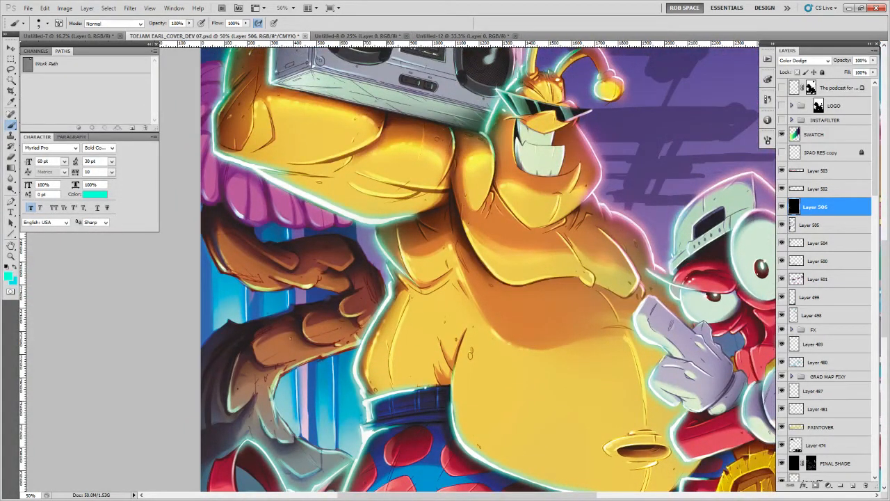
# Add fine turquoise highlight strokes to the twisted tree's trunk and the branch ends beside the yellow character
pyautogui.moveTo(285, 365)
pyautogui.mouseDown()
pyautogui.moveTo(254, 353)
pyautogui.moveTo(256, 345)
pyautogui.moveTo(282, 353)
pyautogui.mouseUp()
pyautogui.moveTo(377, 320); pyautogui.dragTo(419, 349)
pyautogui.moveTo(391, 307); pyautogui.dragTo(392, 317)
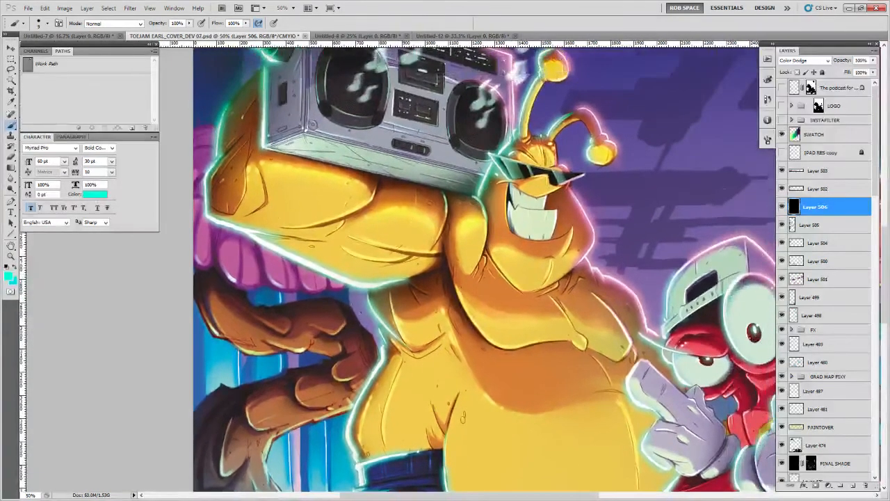
pyautogui.moveTo(341, 312)
pyautogui.mouseDown()
pyautogui.moveTo(304, 321)
pyautogui.moveTo(288, 314)
pyautogui.moveTo(297, 306)
pyautogui.moveTo(285, 329)
pyautogui.mouseUp()
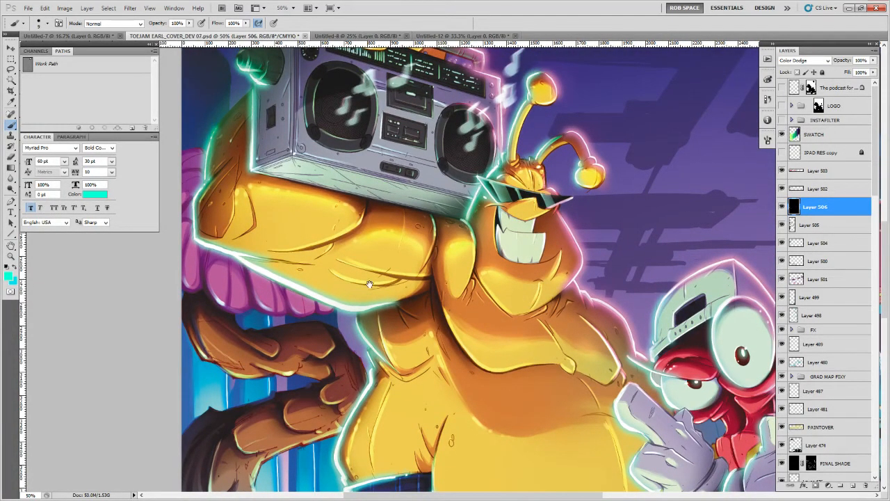
# Examine the tree's new lighting against the boom box and both characters at a reduced zoom
pyautogui.moveTo(220, 348); pyautogui.dragTo(203, 433)
pyautogui.press('z')
pyautogui.keyDown('alt'); pyautogui.click(341, 359); pyautogui.keyUp('alt')
pyautogui.click(348, 370)
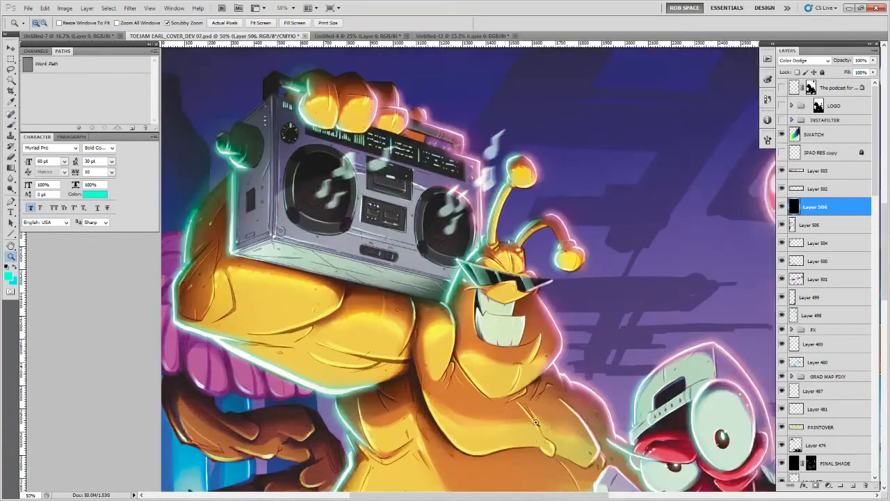
pyautogui.keyDown('alt'); pyautogui.click(535, 410); pyautogui.keyUp('alt')
pyautogui.press('h')
pyautogui.moveTo(539, 408)
pyautogui.mouseDown()
pyautogui.moveTo(511, 359)
pyautogui.moveTo(481, 240)
pyautogui.moveTo(487, 220)
pyautogui.mouseUp()
pyautogui.press('b')
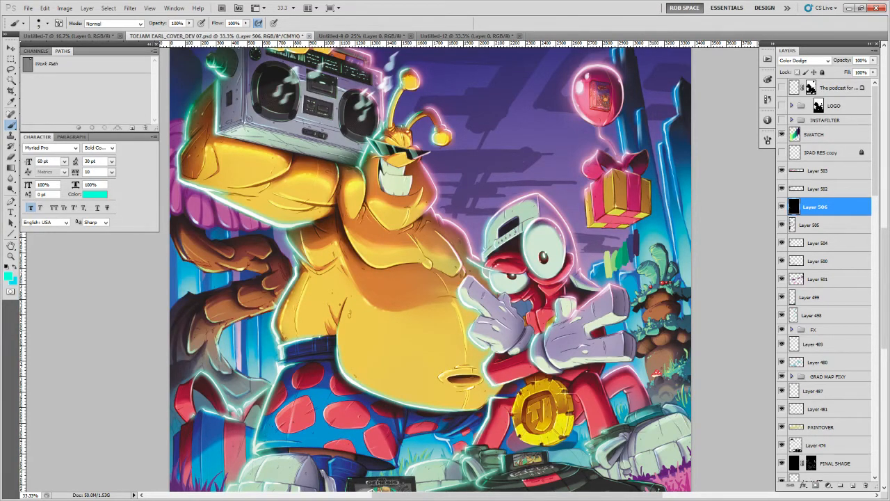
# Paint turquoise rim light down the side of the lower mound of the stacked brown plant behind the red character
pyautogui.press('z')
pyautogui.click(664, 349)
pyautogui.click(664, 350)
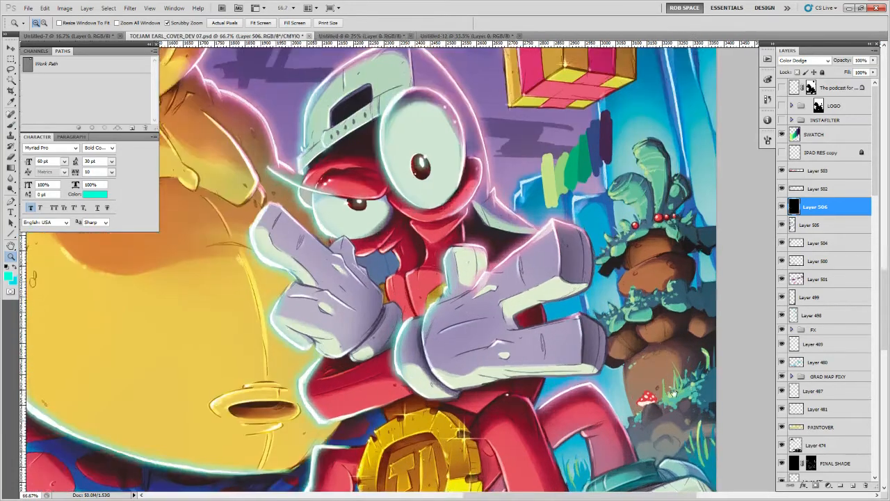
pyautogui.moveTo(673, 393); pyautogui.dragTo(582, 356)
pyautogui.press('b')
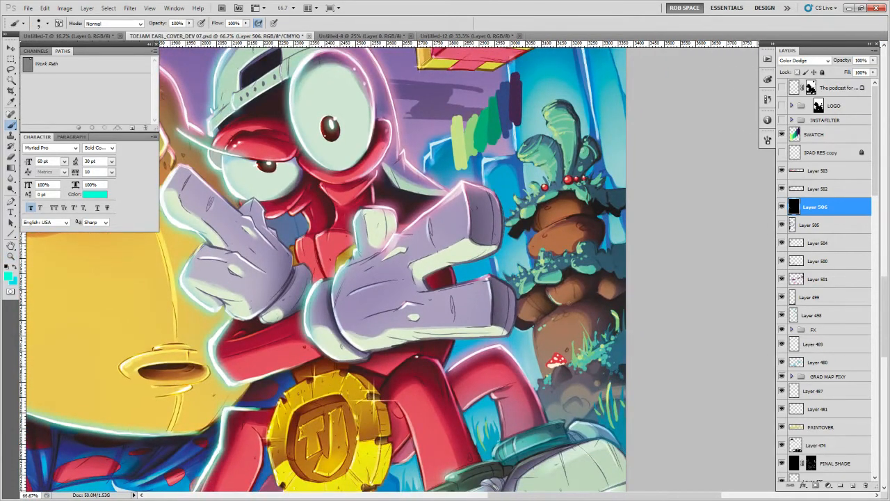
pyautogui.moveTo(583, 302); pyautogui.dragTo(571, 280)
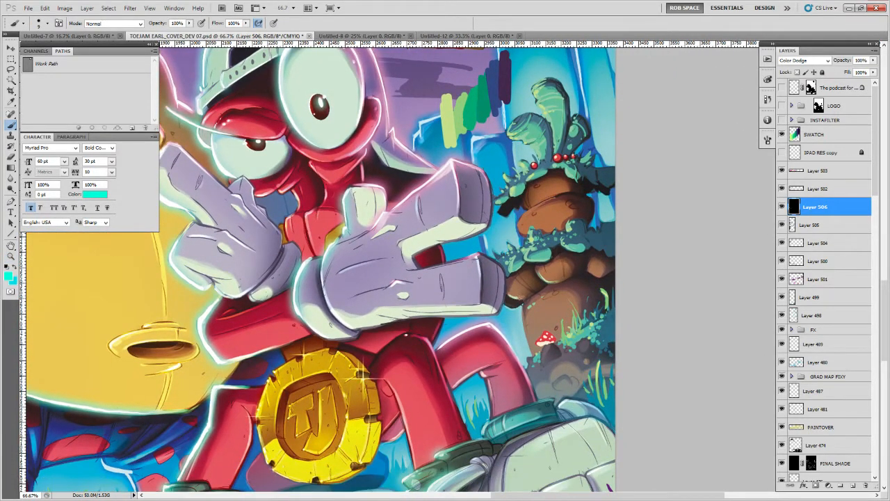
pyautogui.moveTo(518, 295); pyautogui.dragTo(533, 354)
pyautogui.moveTo(526, 319); pyautogui.dragTo(528, 341)
# Paint turquoise edge highlights on the middle and upper tiers of the stacked brown plant
pyautogui.moveTo(592, 274); pyautogui.dragTo(578, 289)
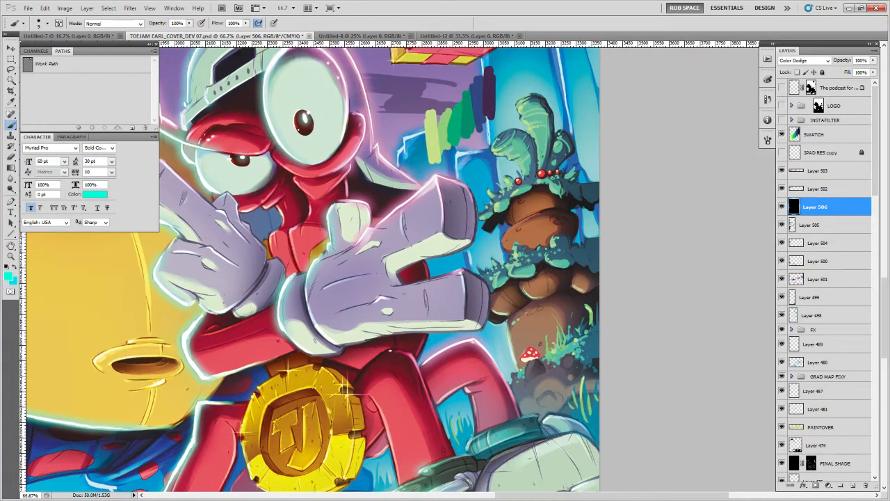
pyautogui.moveTo(506, 233); pyautogui.dragTo(502, 246)
pyautogui.moveTo(516, 207)
pyautogui.mouseDown()
pyautogui.moveTo(511, 224)
pyautogui.moveTo(527, 220)
pyautogui.moveTo(521, 243)
pyautogui.mouseUp()
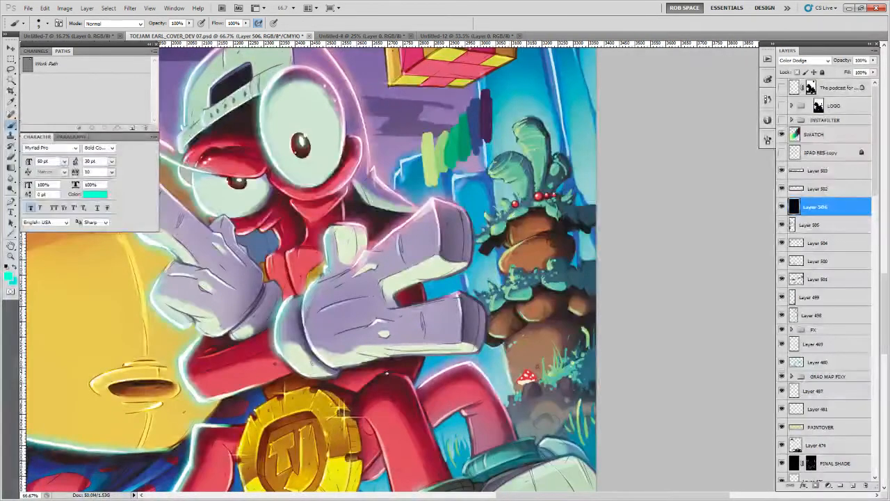
pyautogui.moveTo(514, 178)
pyautogui.mouseDown()
pyautogui.moveTo(513, 218)
pyautogui.moveTo(527, 187)
pyautogui.mouseUp()
pyautogui.moveTo(556, 306); pyautogui.dragTo(564, 245)
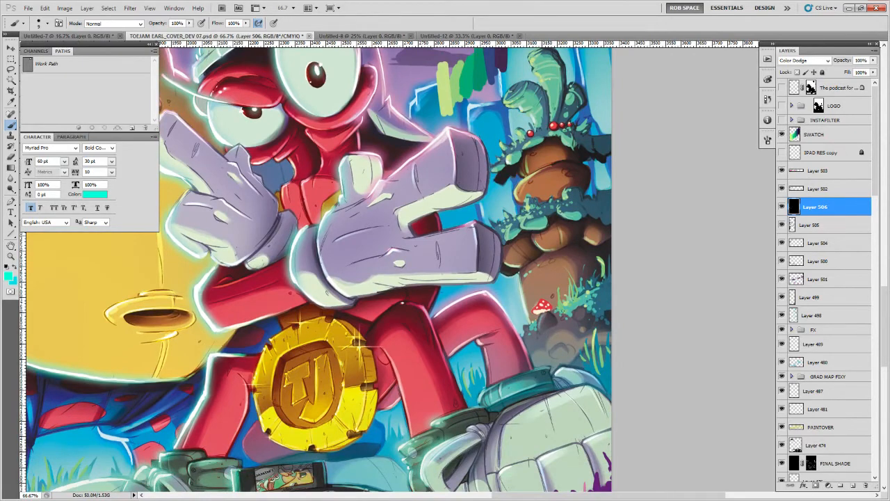
pyautogui.moveTo(541, 320); pyautogui.dragTo(545, 282)
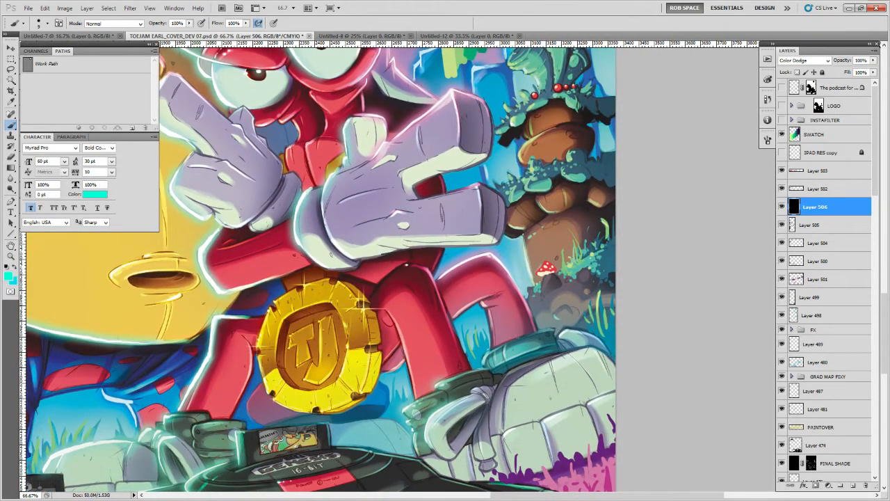
# Inspect the medallion, console, shorts, twisted tree and boom box up close for remaining lighting flaws
pyautogui.moveTo(417, 306); pyautogui.dragTo(549, 223)
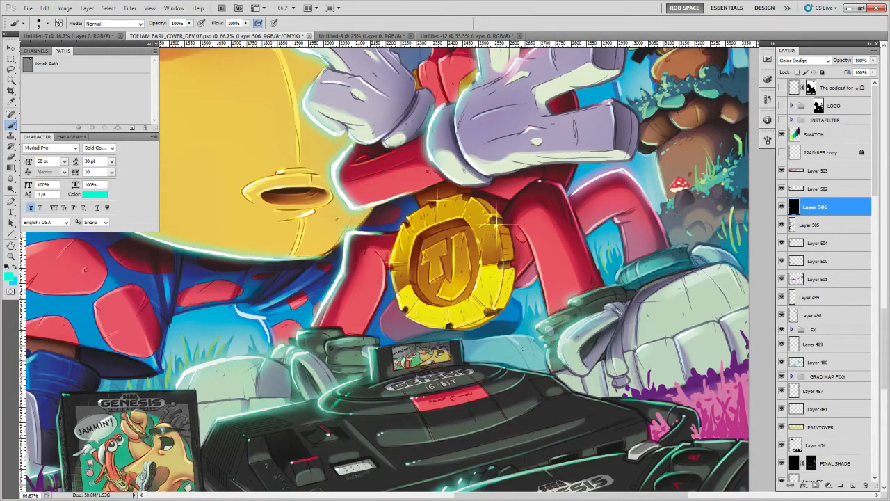
pyautogui.moveTo(417, 278); pyautogui.dragTo(431, 290)
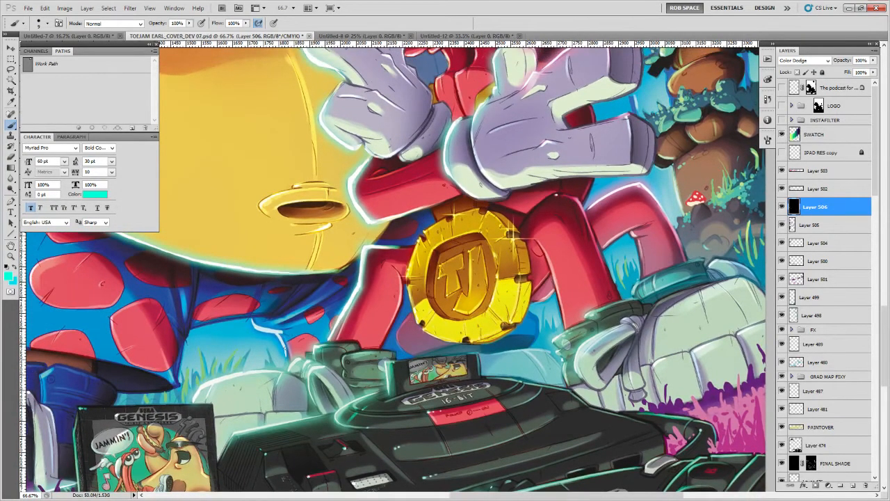
pyautogui.moveTo(286, 355); pyautogui.dragTo(467, 337)
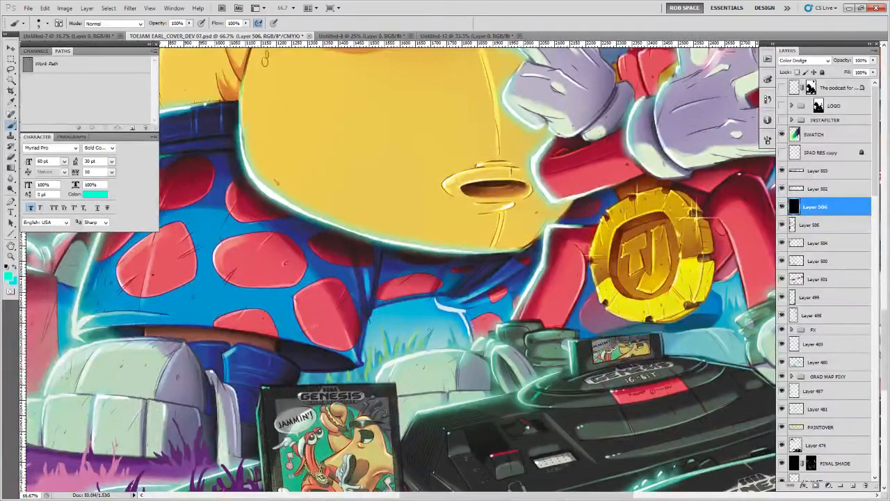
pyautogui.moveTo(395, 352); pyautogui.dragTo(394, 342)
pyautogui.moveTo(52, 279)
pyautogui.mouseDown()
pyautogui.moveTo(323, 328)
pyautogui.moveTo(330, 381)
pyautogui.mouseUp()
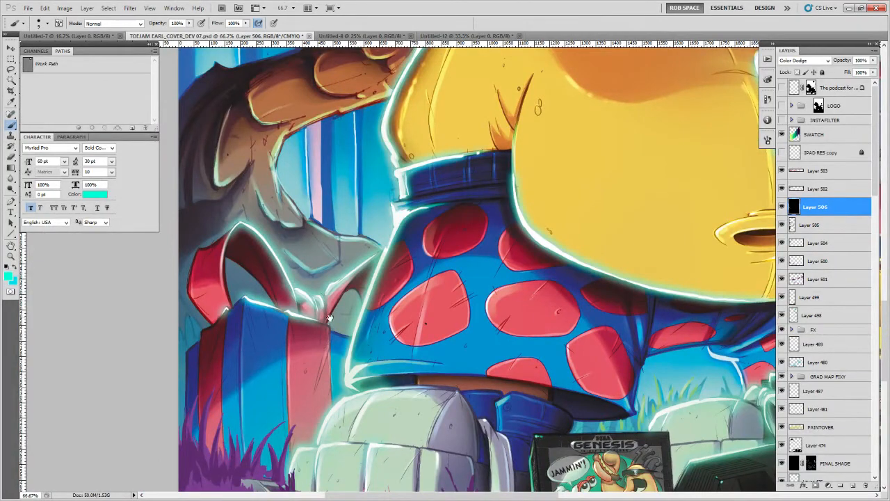
pyautogui.moveTo(329, 318); pyautogui.dragTo(323, 422)
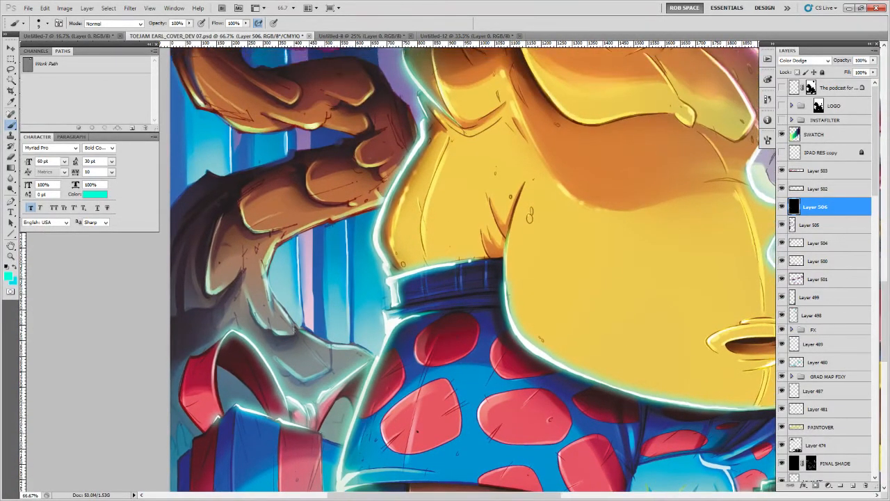
pyautogui.moveTo(295, 278); pyautogui.dragTo(292, 326)
pyautogui.moveTo(321, 261); pyautogui.dragTo(323, 324)
pyautogui.moveTo(302, 209); pyautogui.dragTo(313, 376)
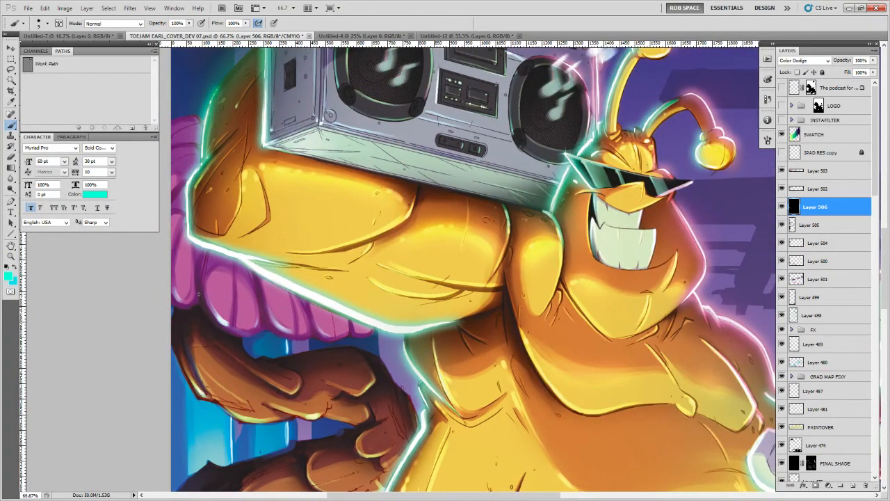
pyautogui.moveTo(192, 257); pyautogui.dragTo(205, 415)
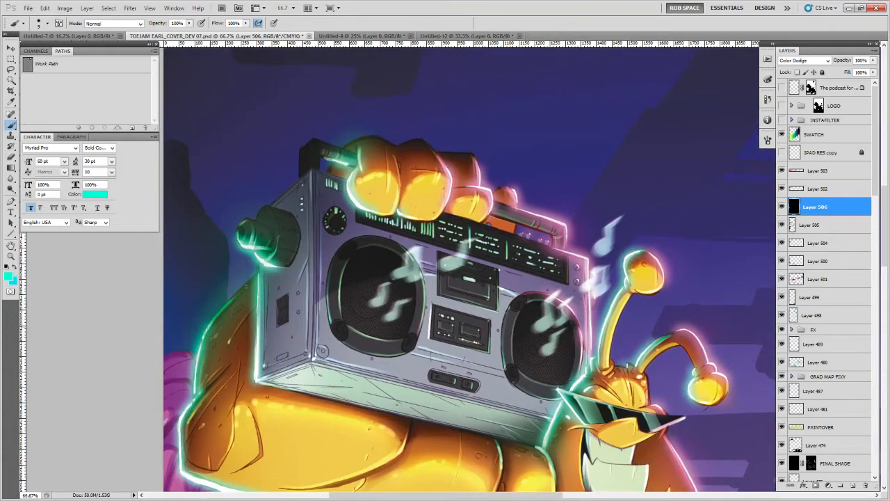
# Bring the whole illustration into view at 25% and hide the SWATCH layer
pyautogui.press('z')
pyautogui.keyDown('alt'); pyautogui.click(244, 341); pyautogui.keyUp('alt')
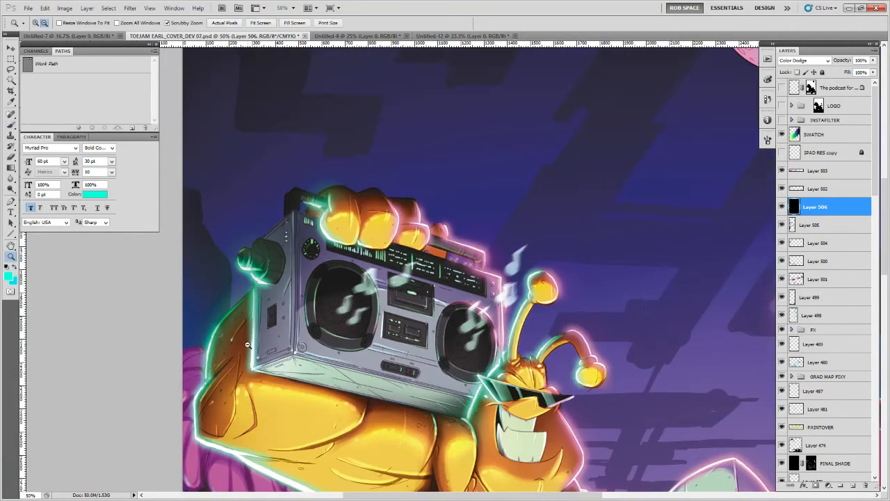
pyautogui.keyDown('alt'); pyautogui.click(247, 344); pyautogui.keyUp('alt')
pyautogui.keyDown('alt'); pyautogui.click(247, 344); pyautogui.keyUp('alt')
pyautogui.scroll(-5, 510, 244)
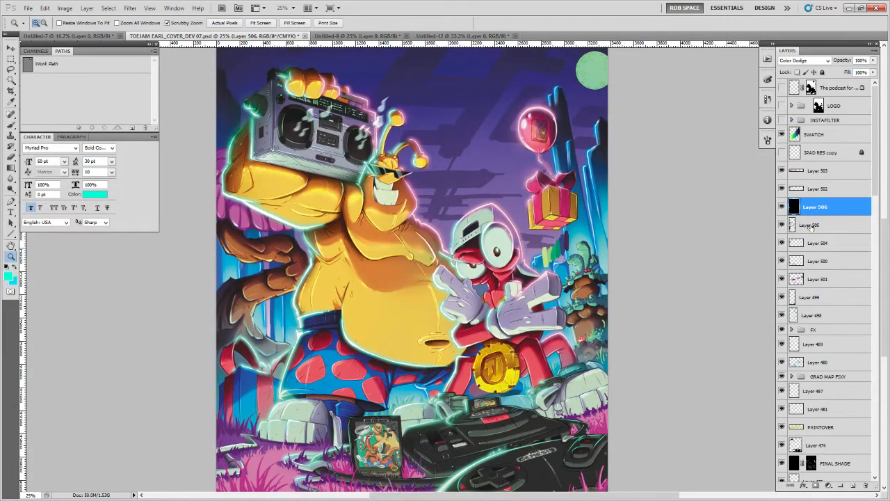
pyautogui.moveTo(619, 317); pyautogui.dragTo(554, 302)
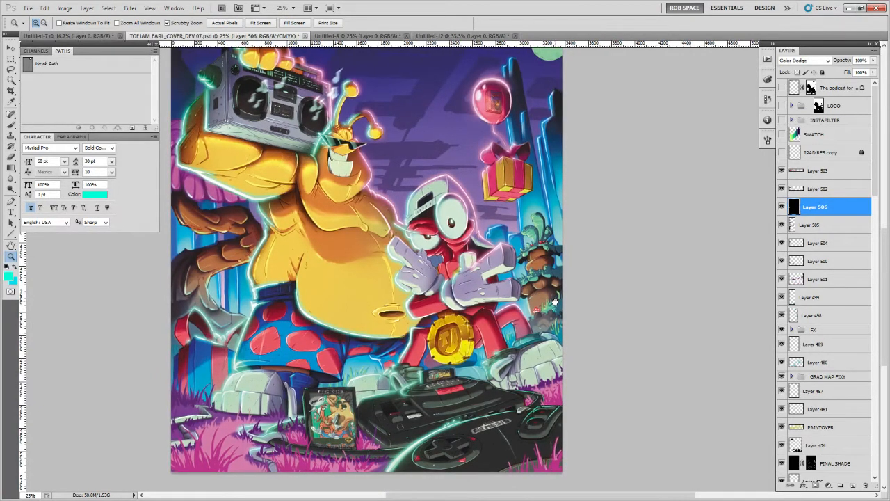
pyautogui.scroll(-2, 862, 215)
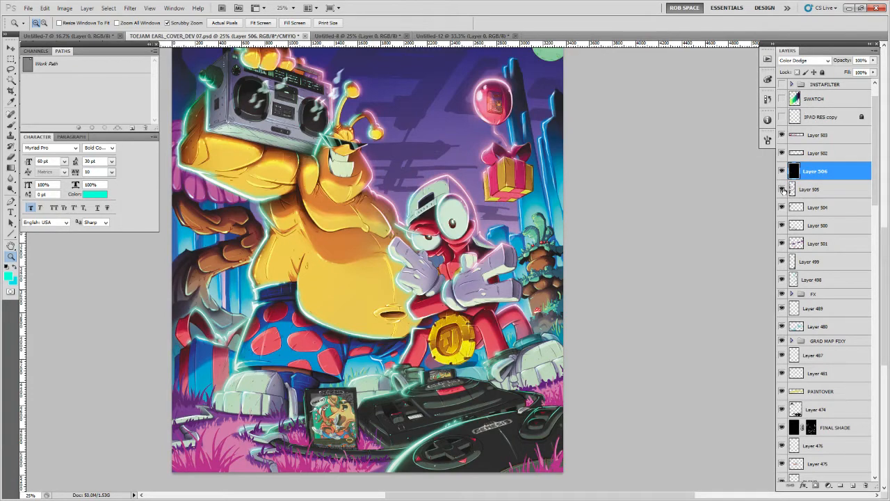
# Compare the artwork with and without Layers 505 and 504, and merge Layer 500 with Layer 501
pyautogui.click(781, 189)
pyautogui.click(781, 207)
pyautogui.click(781, 208)
pyautogui.click(799, 225)
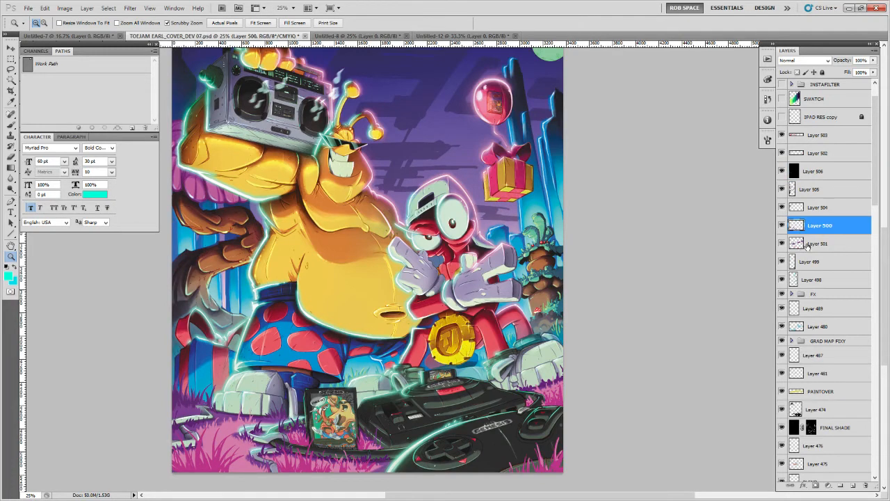
pyautogui.keyDown('shift'); pyautogui.click(805, 244); pyautogui.keyUp('shift')
pyautogui.hotkey('ctrl', 'e')
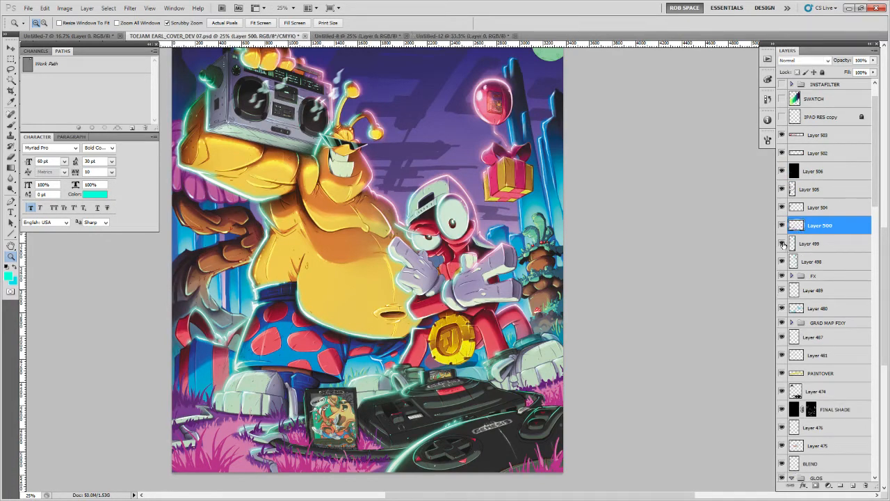
# Check what Layers 499 and 500 contribute, and merge Layers 500, 499 and 498 into one
pyautogui.click(782, 244)
pyautogui.click(782, 244)
pyautogui.click(782, 225)
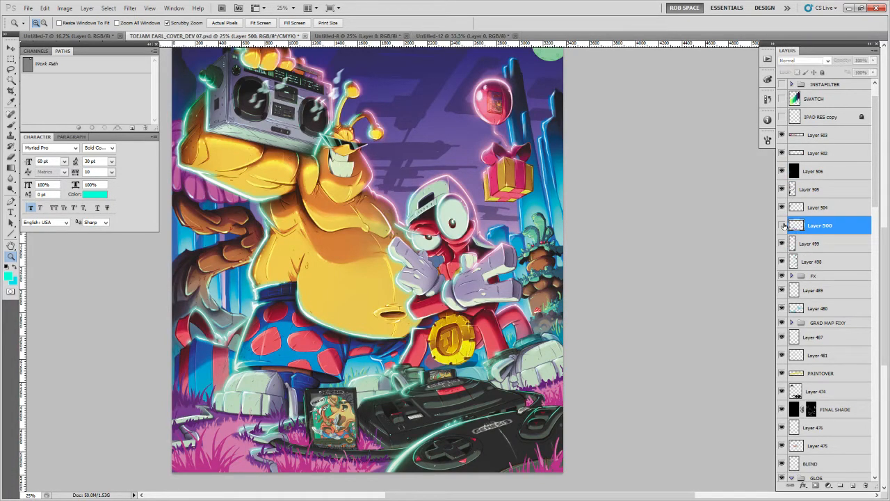
pyautogui.click(782, 225)
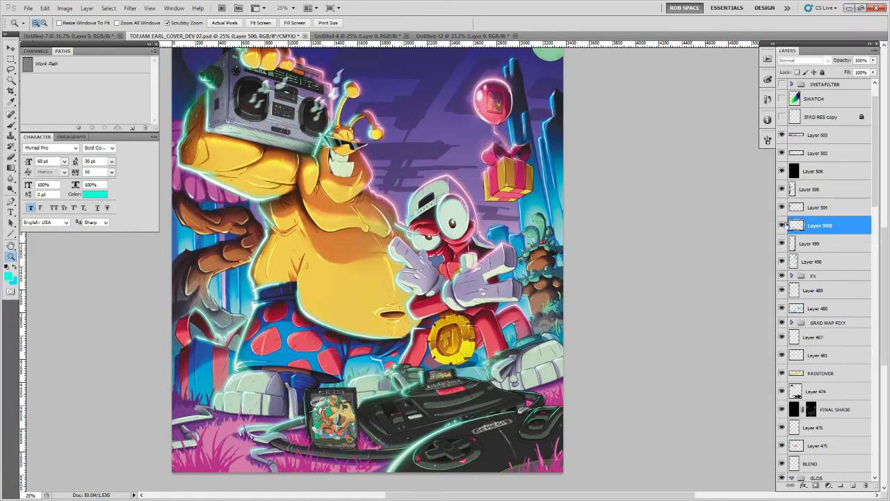
pyautogui.keyDown('shift'); pyautogui.click(805, 260); pyautogui.keyUp('shift')
pyautogui.hotkey('ctrl', 'e')
# Merge Layer 505 with Layer 500, comparing the artwork with and without the merged paint
pyautogui.click(782, 225)
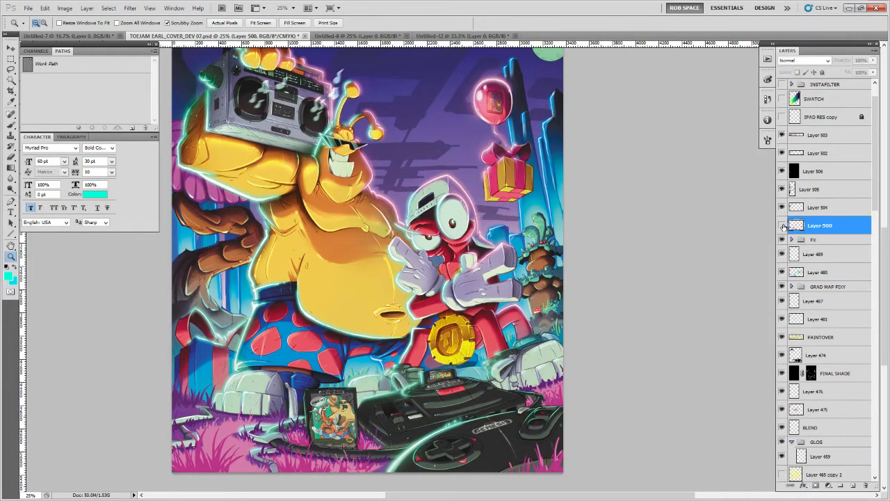
pyautogui.click(782, 225)
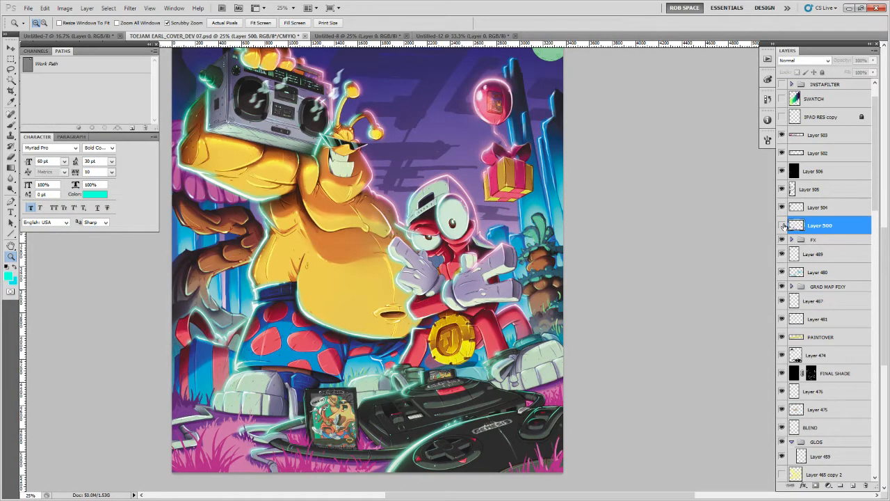
pyautogui.keyDown('ctrl'); pyautogui.click(806, 189); pyautogui.keyUp('ctrl')
pyautogui.hotkey('ctrl', 'e')
pyautogui.click(782, 189)
pyautogui.click(783, 189)
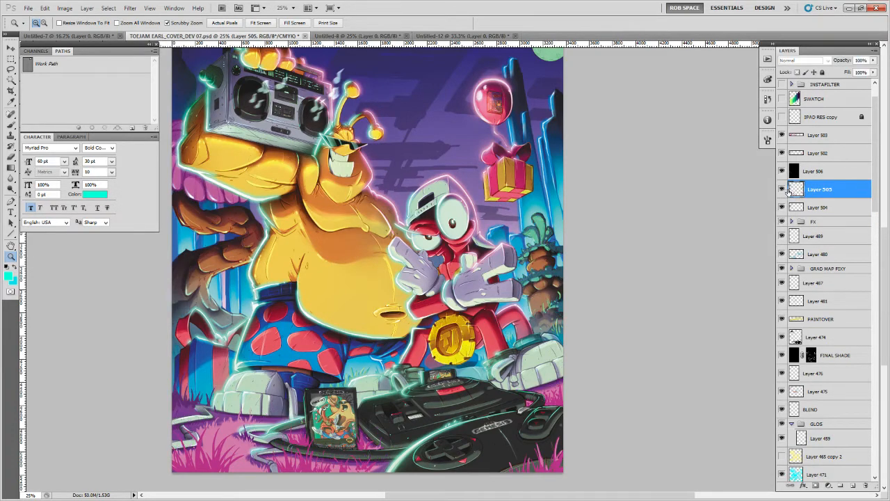
# Check the effect of Layers 504, 502 and 503, and move Layers 503 and 502 directly beneath Layer 506
pyautogui.click(782, 207)
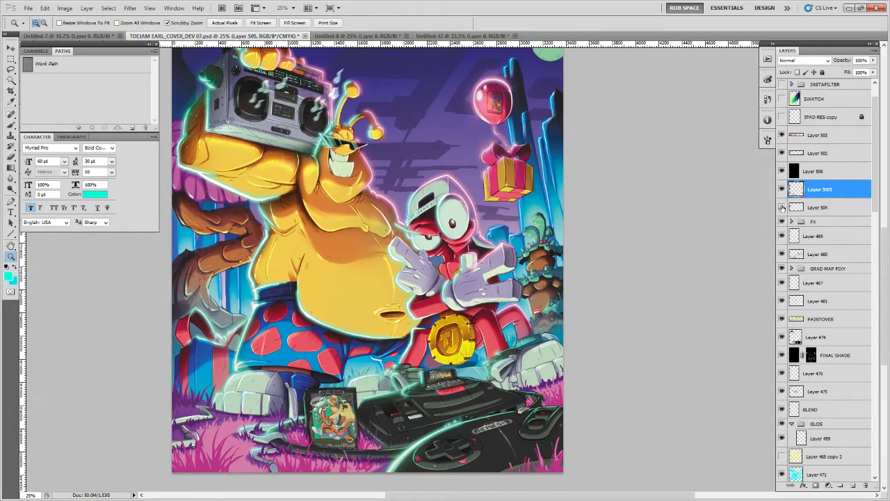
pyautogui.click(782, 208)
pyautogui.click(782, 153)
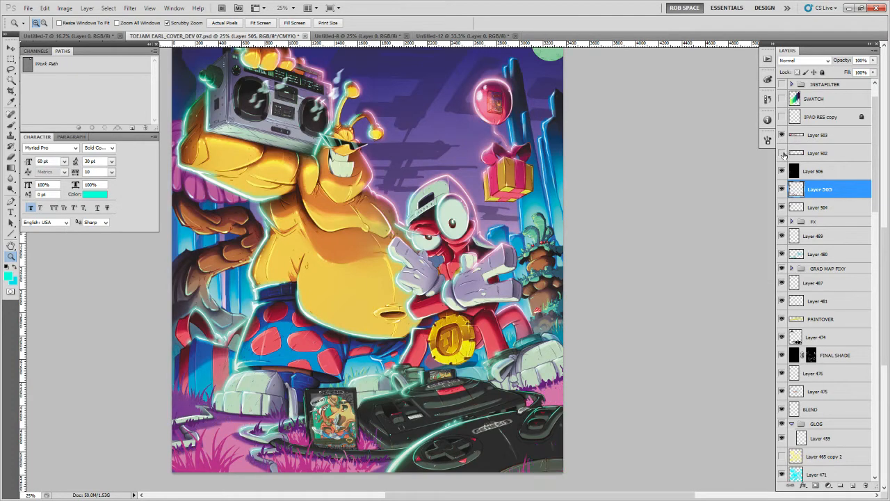
pyautogui.click(782, 153)
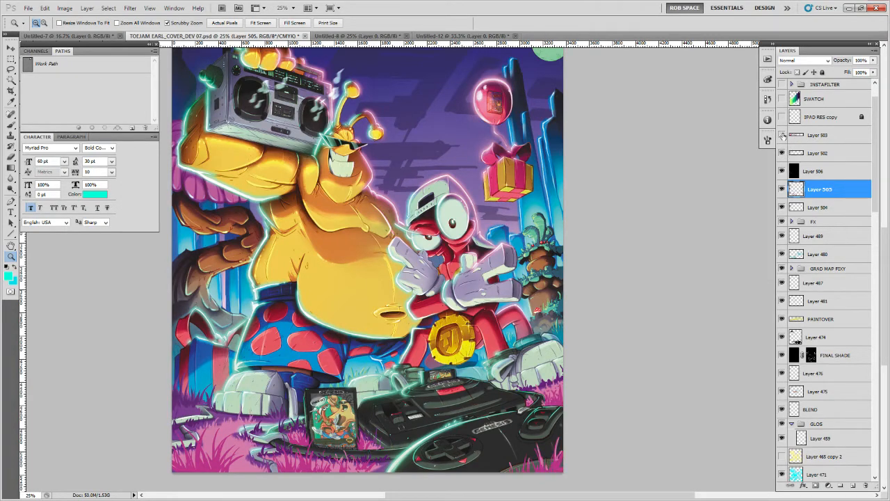
pyautogui.click(783, 135)
pyautogui.click(782, 135)
pyautogui.click(810, 153)
pyautogui.keyDown('shift'); pyautogui.click(817, 134); pyautogui.keyUp('shift')
pyautogui.moveTo(817, 135); pyautogui.dragTo(817, 180)
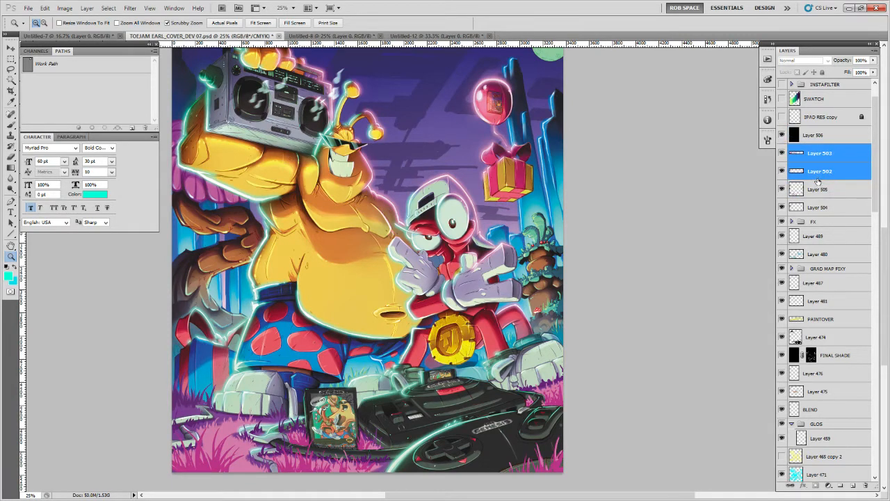
# Merge Layers 503, 502 and 505 into one layer, and compare the artwork with and without it
pyautogui.click(824, 152)
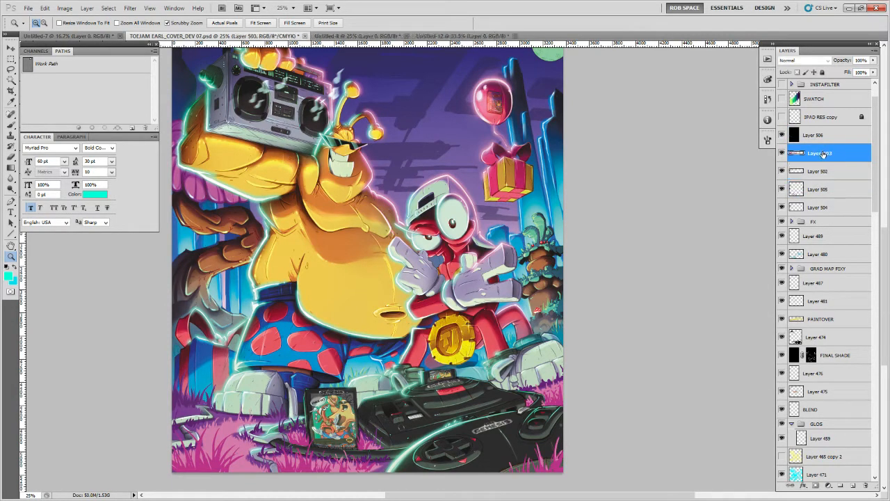
pyautogui.keyDown('shift'); pyautogui.click(816, 190); pyautogui.keyUp('shift')
pyautogui.hotkey('ctrl', 'e')
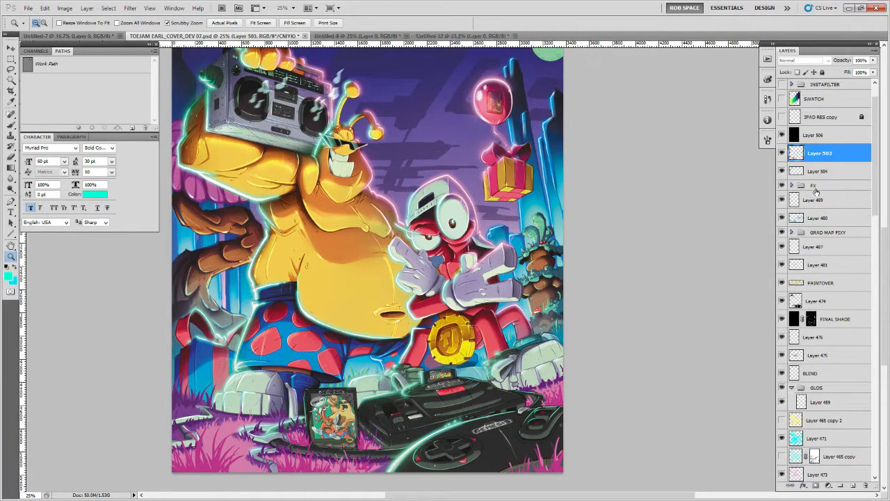
pyautogui.click(782, 153)
pyautogui.click(782, 153)
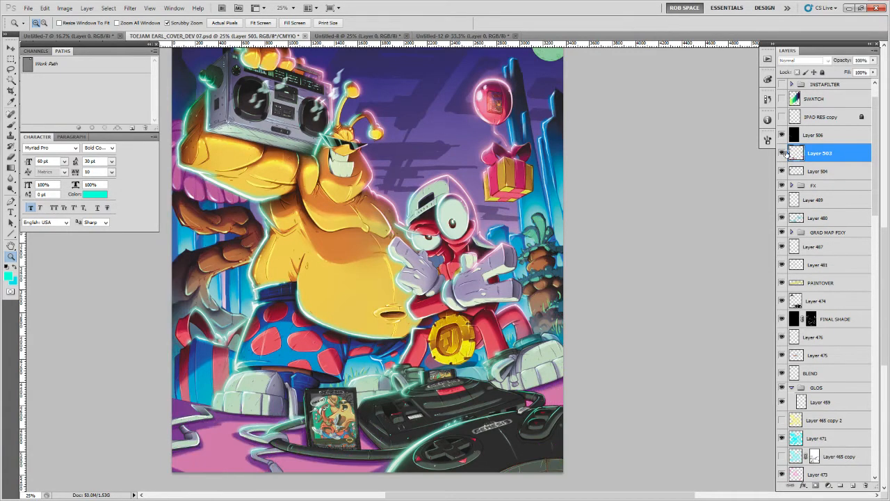
# Duplicate the merged Layer 503 and apply a Motion Blur to the copy
pyautogui.hotkey('ctrl', 'j')
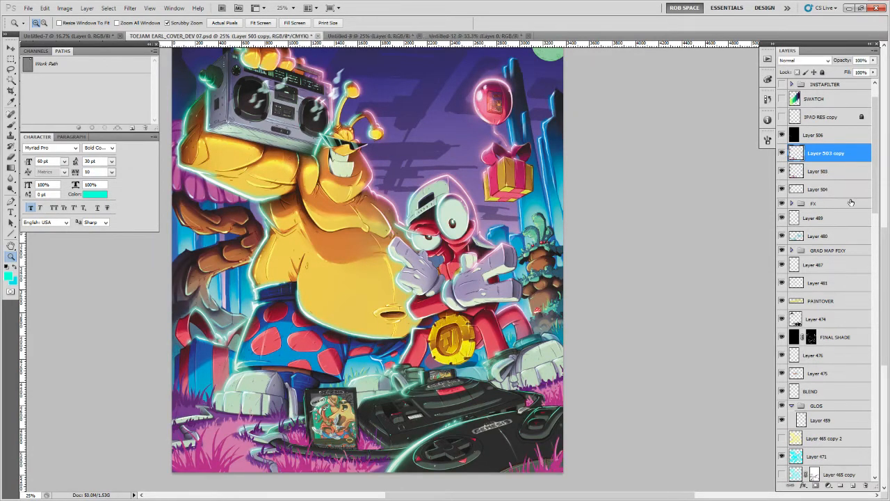
pyautogui.click(130, 8)
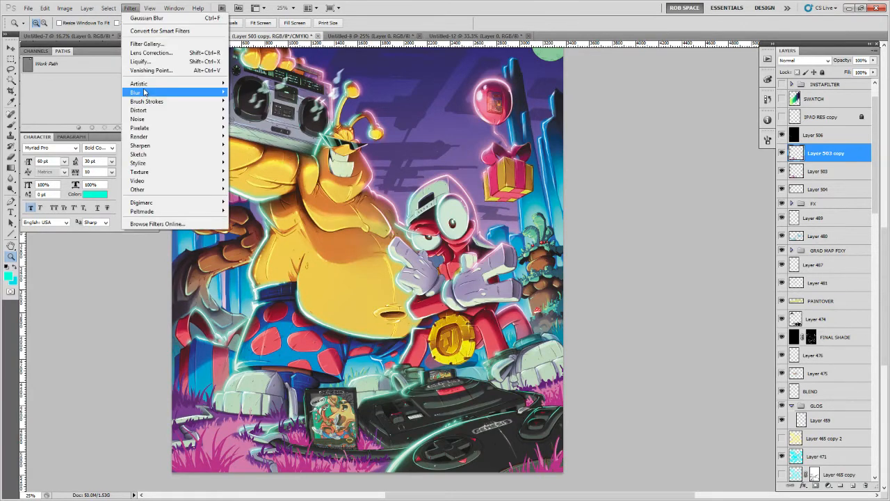
pyautogui.moveTo(209, 92)
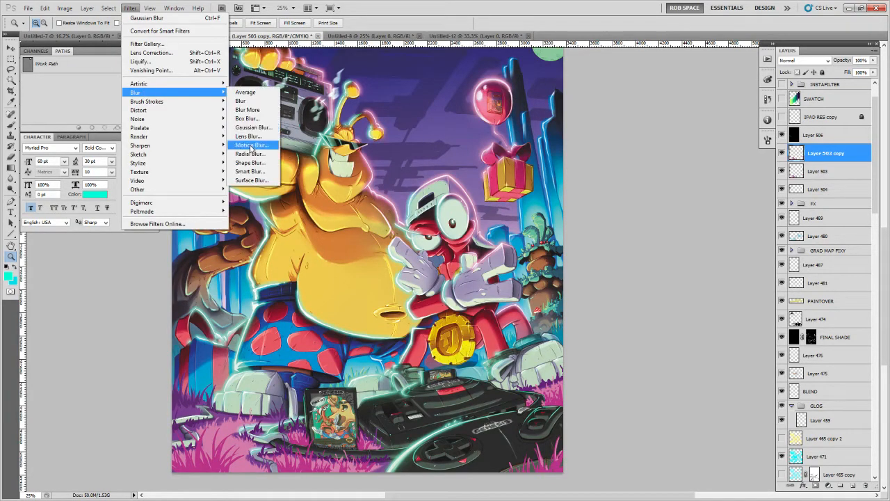
pyautogui.click(251, 148)
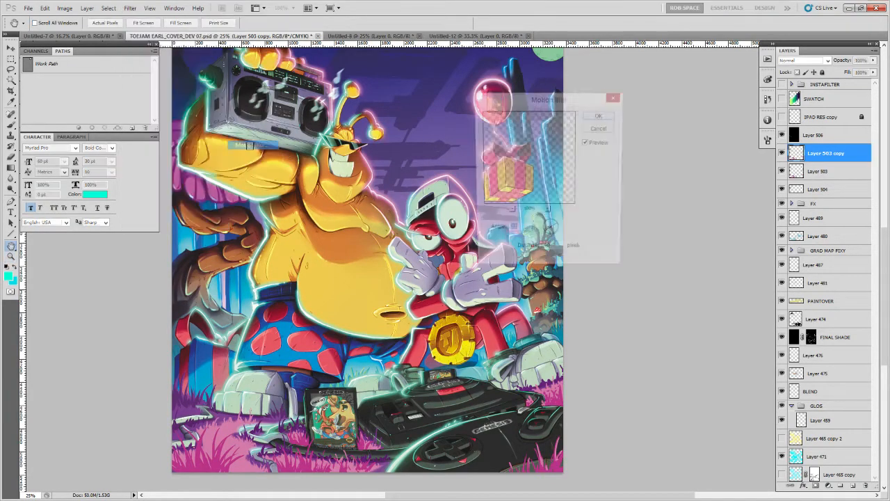
pyautogui.click(600, 116)
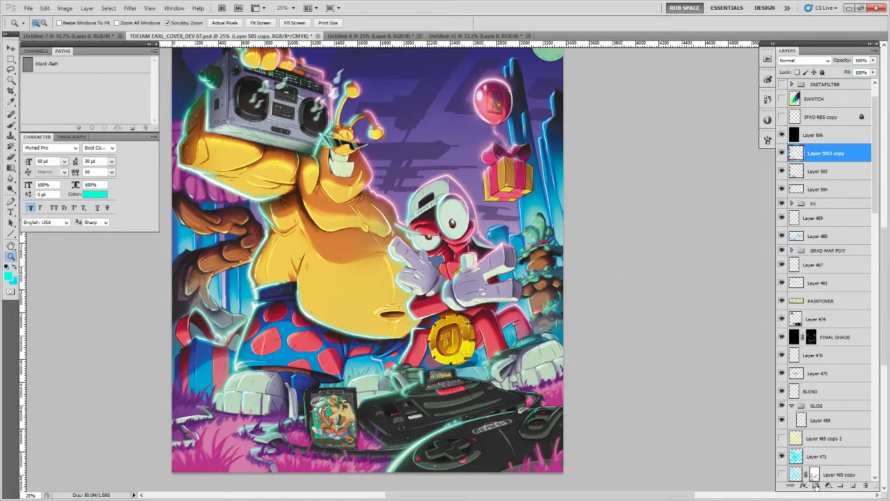
# Add a black mask to the blurred Layer 503 copy and brush the blur back in over the foreground grass with an enlarged brush
pyautogui.click(816, 485)
pyautogui.hotkey('ctrl', 'i')
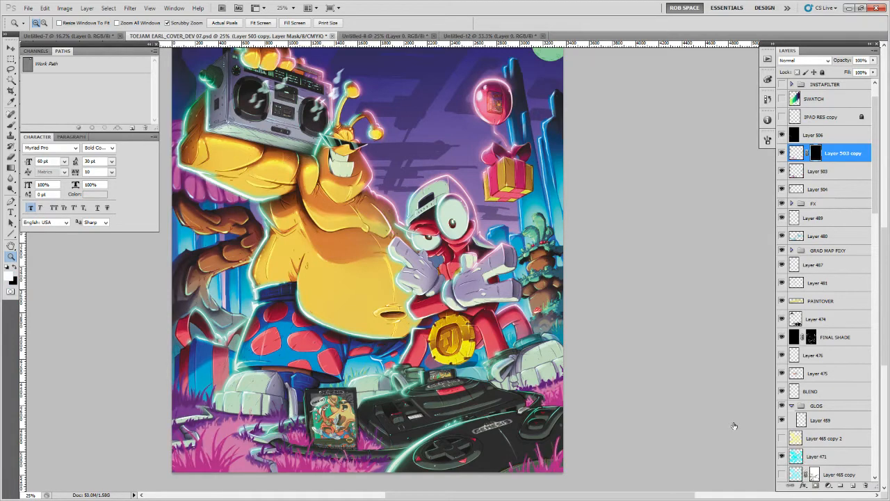
pyautogui.moveTo(468, 416); pyautogui.dragTo(481, 385)
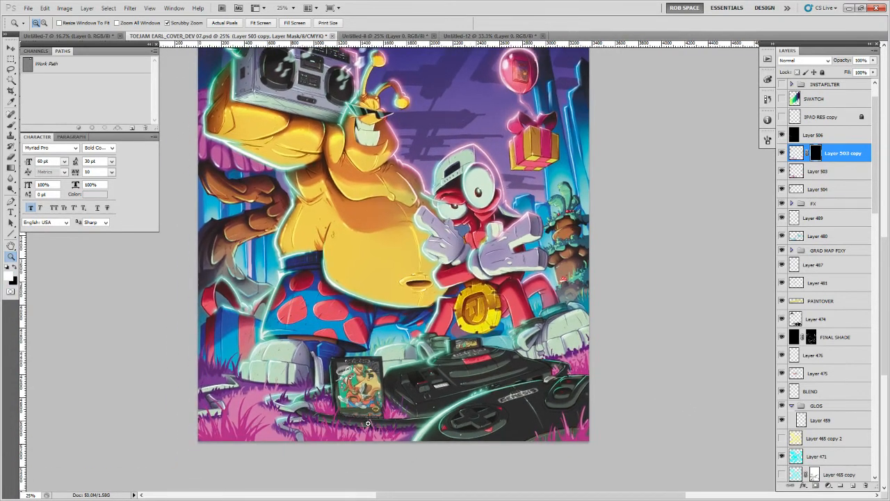
pyautogui.press('b')
pyautogui.rightClick(368, 423)
pyautogui.press('Escape')
pyautogui.rightClick(409, 410)
pyautogui.doubleClick(437, 459)
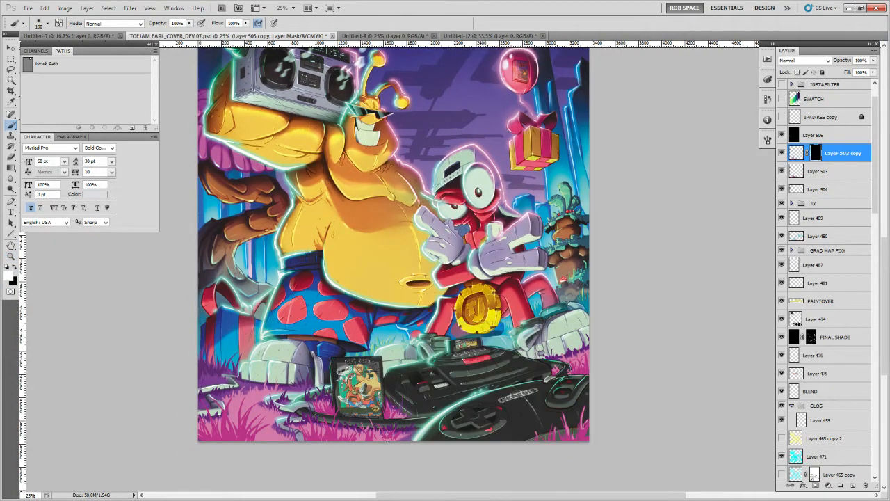
pyautogui.press(']')
pyautogui.press(']')
pyautogui.press(']')
pyautogui.press(']')
pyautogui.press(']')
pyautogui.moveTo(367, 430)
pyautogui.mouseDown()
pyautogui.moveTo(399, 443)
pyautogui.moveTo(381, 450)
pyautogui.moveTo(388, 425)
pyautogui.mouseUp()
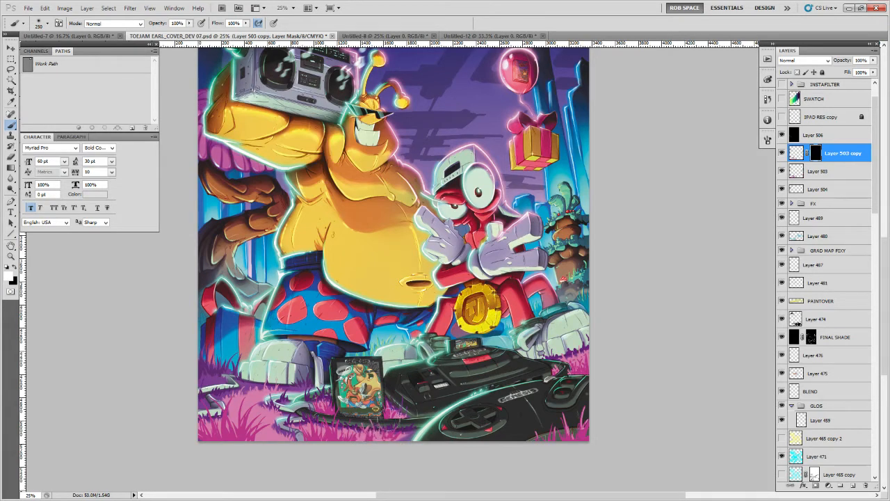
# Check what Layer 503 contributes, and lasso its foreground grass area onto a separate layer
pyautogui.click(783, 171)
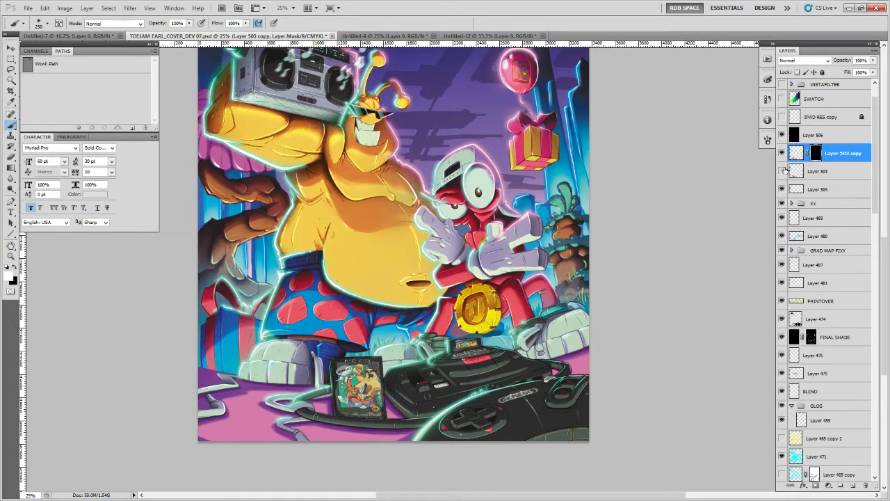
pyautogui.click(782, 170)
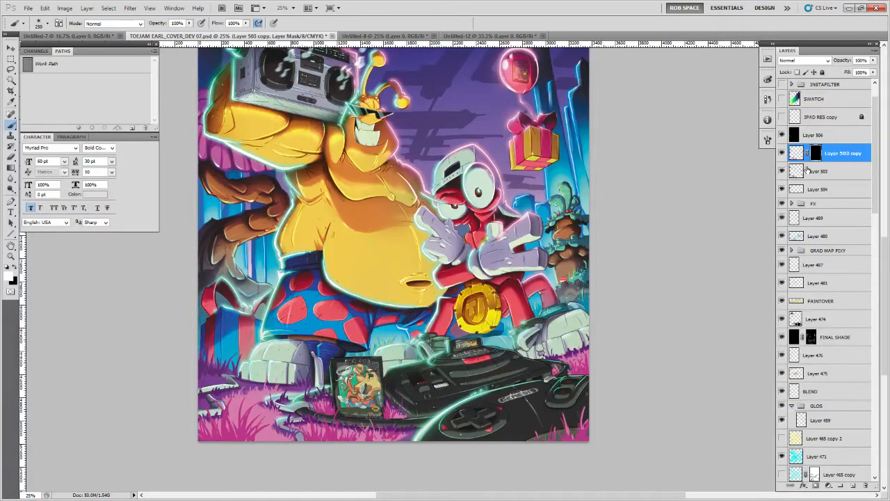
pyautogui.click(803, 171)
pyautogui.press('l')
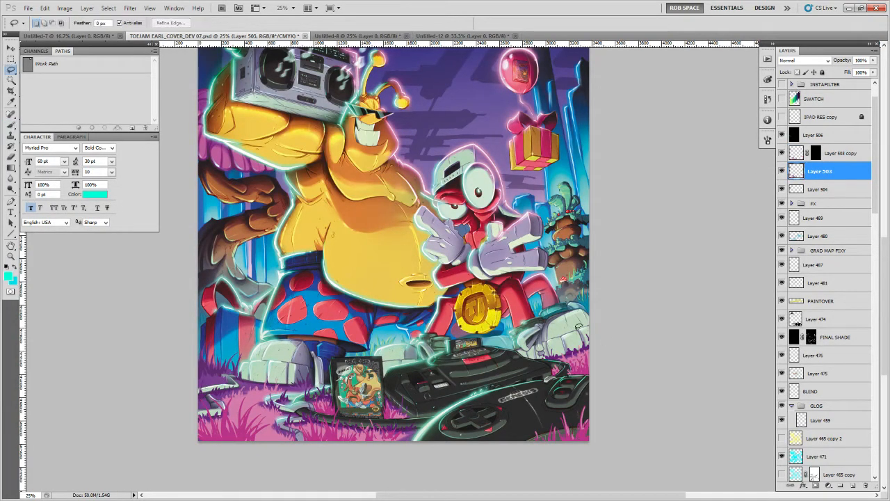
pyautogui.moveTo(436, 368)
pyautogui.mouseDown()
pyautogui.moveTo(309, 352)
pyautogui.moveTo(256, 497)
pyautogui.moveTo(641, 347)
pyautogui.moveTo(681, 309)
pyautogui.mouseUp()
pyautogui.hotkey('ctrl', 'j')
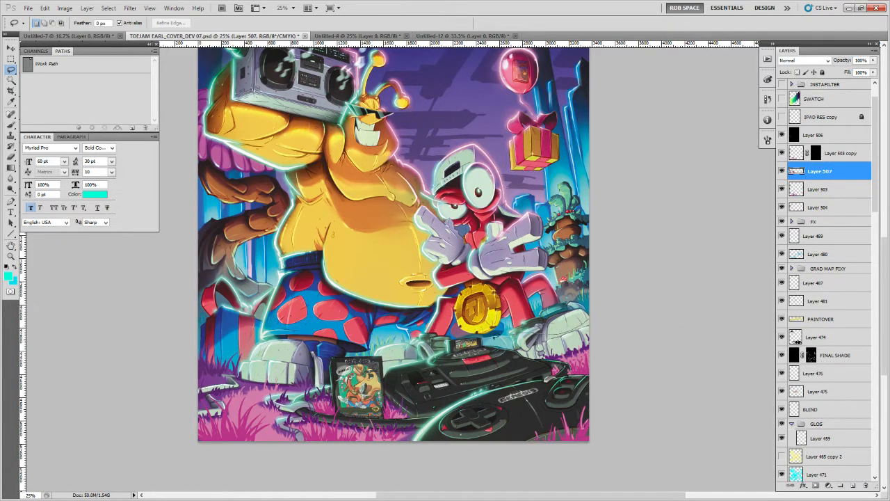
pyautogui.keyDown('ctrl'); pyautogui.click(795, 171); pyautogui.keyUp('ctrl')
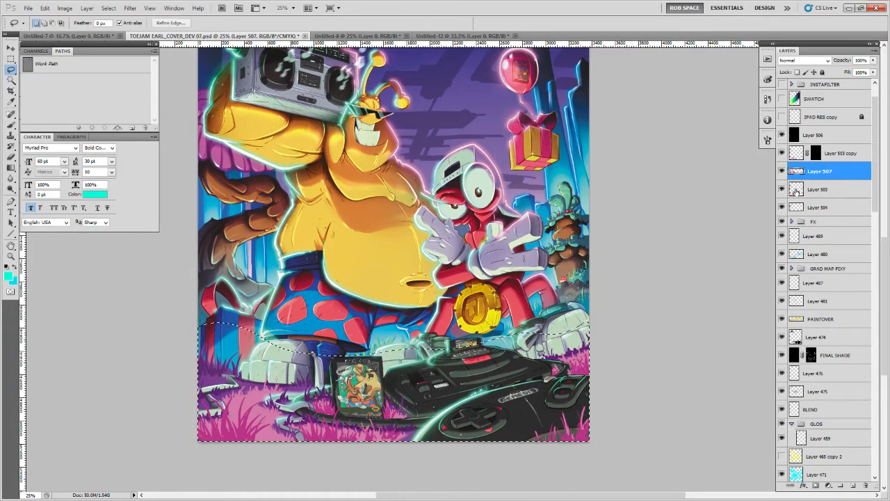
pyautogui.click(791, 192)
pyautogui.hotkey('ctrl', 'd')
pyautogui.click(806, 172)
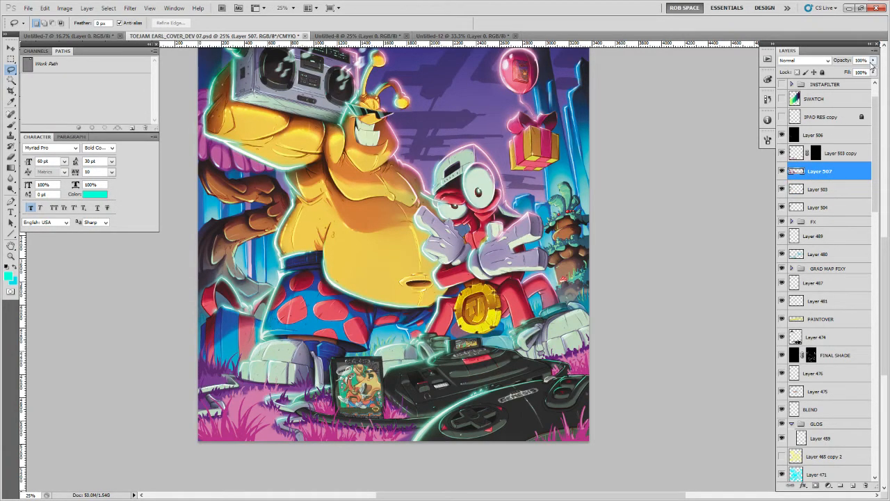
# Brush on the Layer 503 copy's mask over the foreground grass beside the controller
pyautogui.click(815, 153)
pyautogui.press('b')
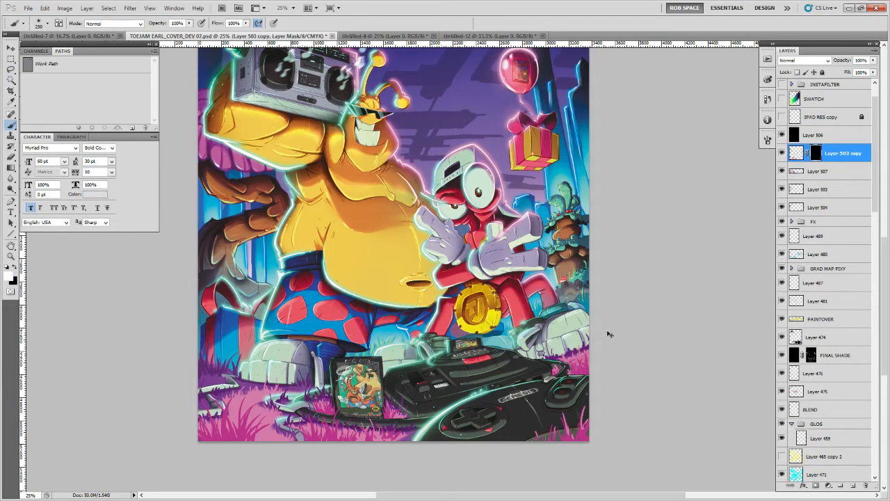
pyautogui.moveTo(570, 389); pyautogui.dragTo(577, 378)
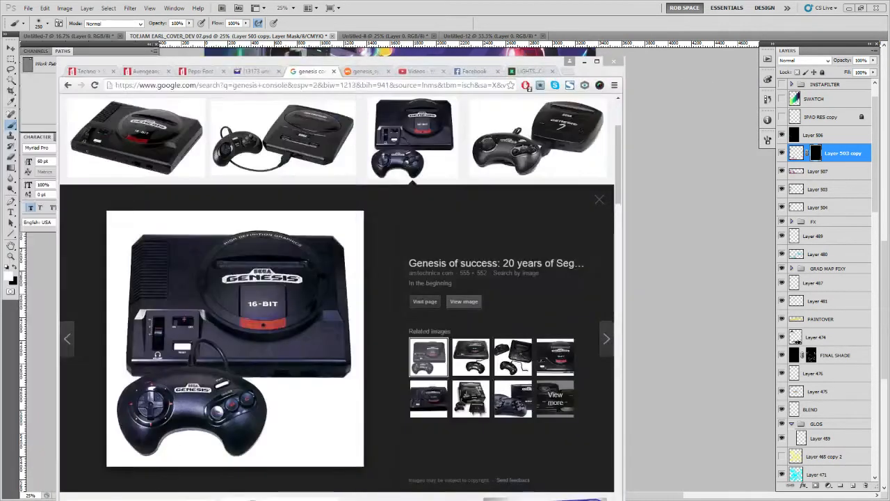
# Switch to the browser, review the Navient Repayment Schedule PDF in a maximised window, and return to the artwork
pyautogui.click(285, 66)
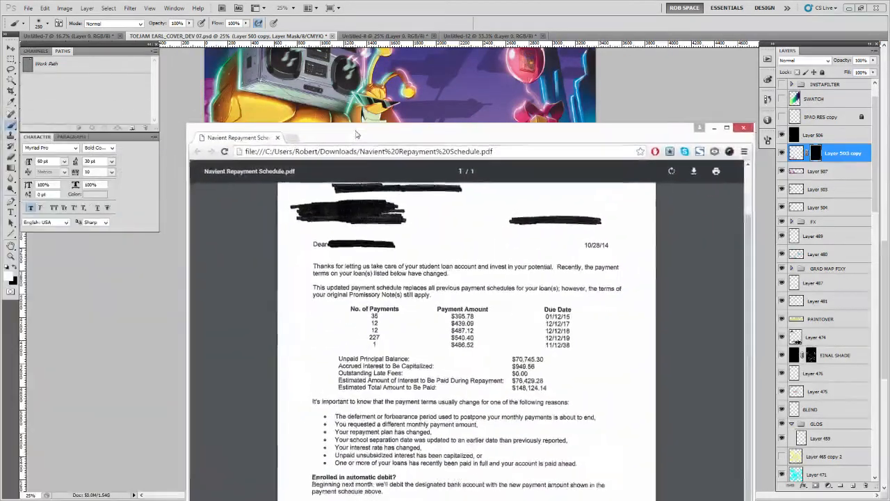
pyautogui.moveTo(356, 134); pyautogui.dragTo(302, 28)
pyautogui.doubleClick(301, 29)
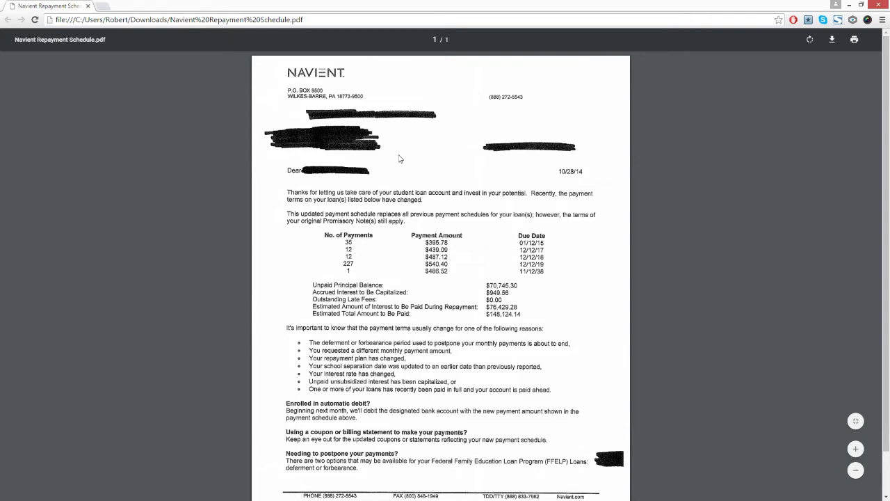
pyautogui.scroll(-1, 399, 158)
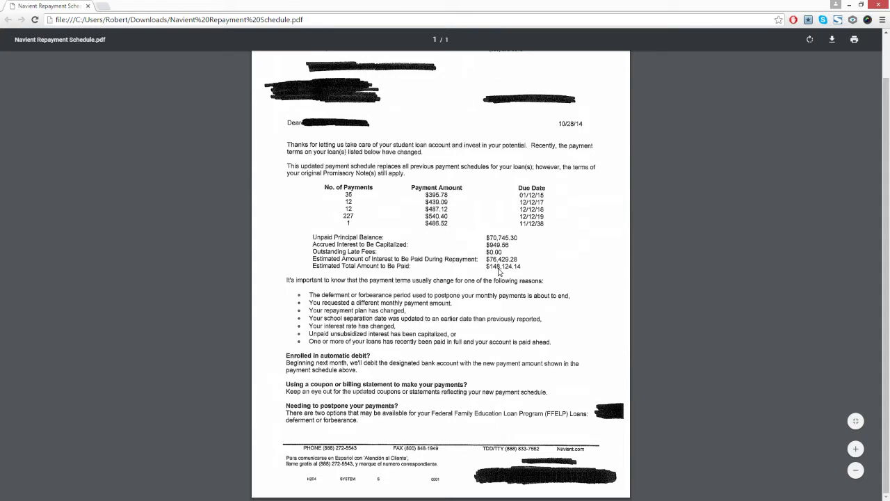
pyautogui.click(848, 5)
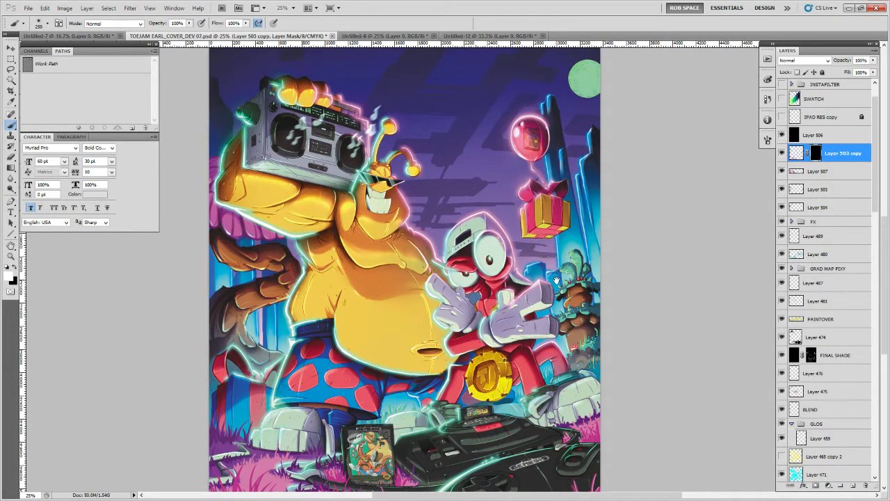
# Hide the masked Layer 503 copy and compare the artwork with and without Layer 507
pyautogui.moveTo(558, 299); pyautogui.dragTo(547, 251)
pyautogui.press('z')
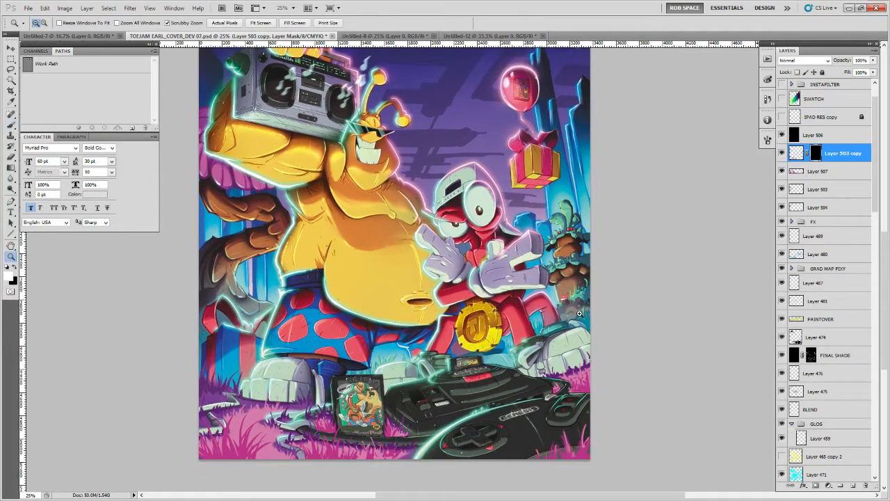
pyautogui.press('b')
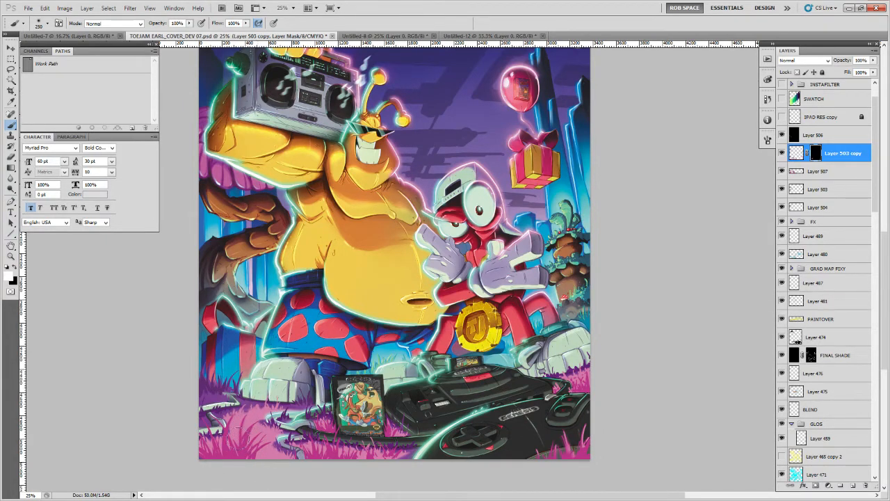
pyautogui.press('x')
pyautogui.press('x')
pyautogui.click(781, 153)
pyautogui.click(784, 171)
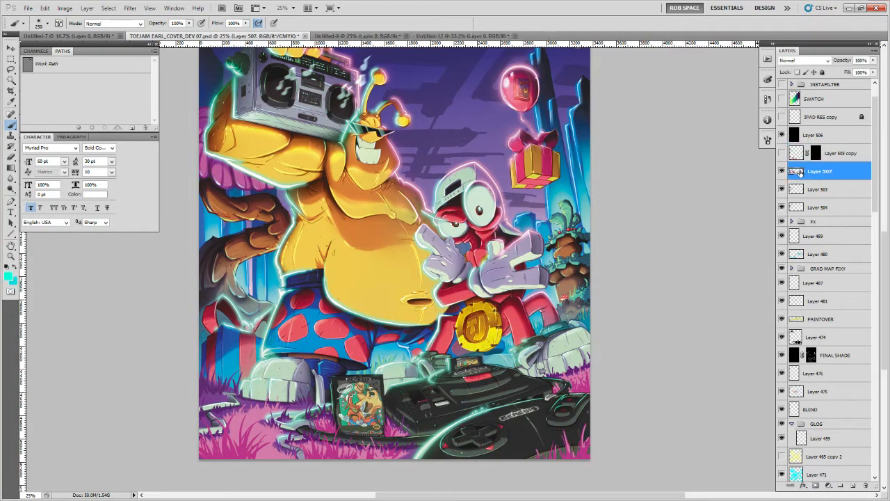
pyautogui.click(781, 171)
pyautogui.click(781, 171)
# Duplicate Layer 507, apply a Motion Blur with a 32° angle and 4 pixel distance to the copy, and compare the artwork without it
pyautogui.hotkey('ctrl', 'j')
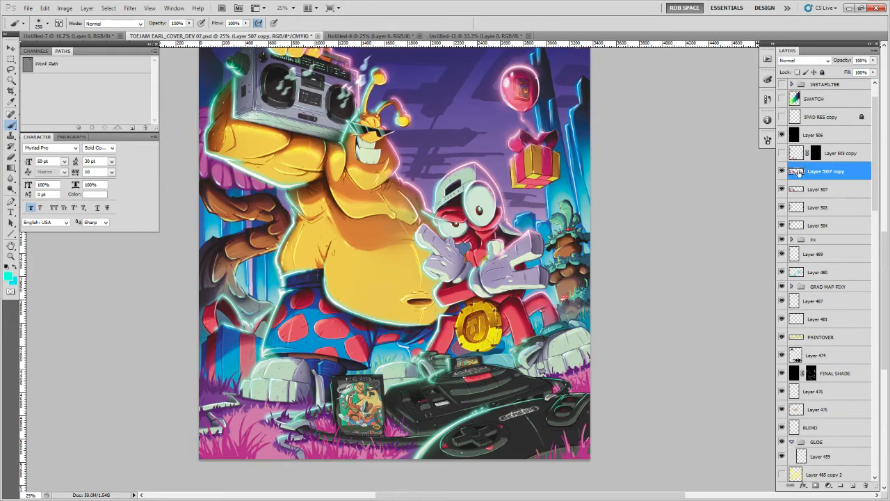
pyautogui.click(130, 8)
pyautogui.moveTo(153, 92)
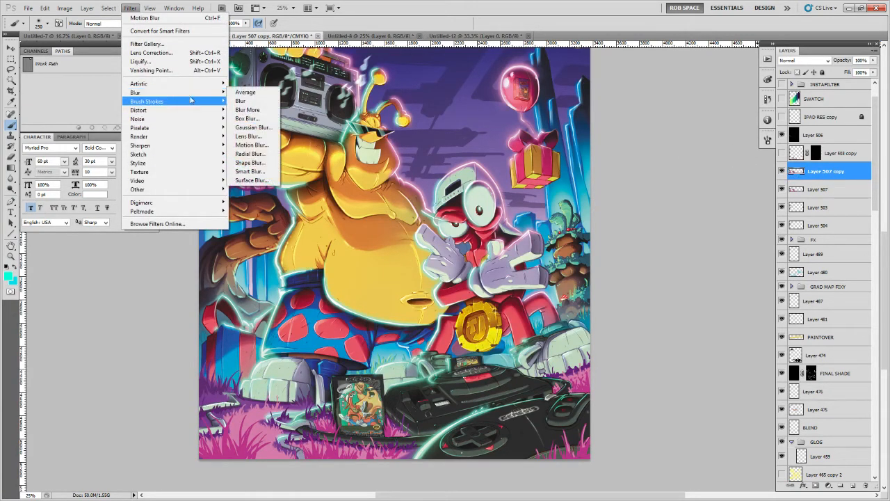
pyautogui.click(252, 145)
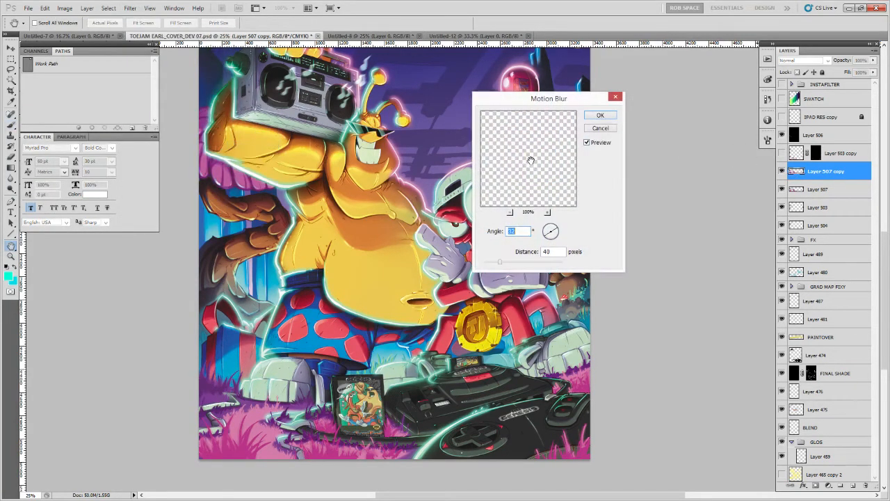
pyautogui.write('4')
pyautogui.click(556, 233)
pyautogui.write('3')
pyautogui.moveTo(556, 233); pyautogui.dragTo(556, 227)
pyautogui.write('32')
pyautogui.press('Tab')
pyautogui.write('4')
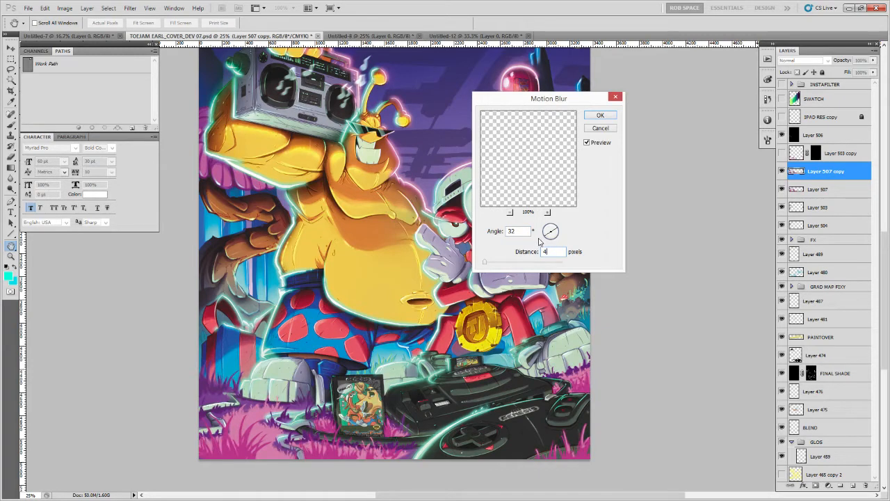
pyautogui.click(597, 117)
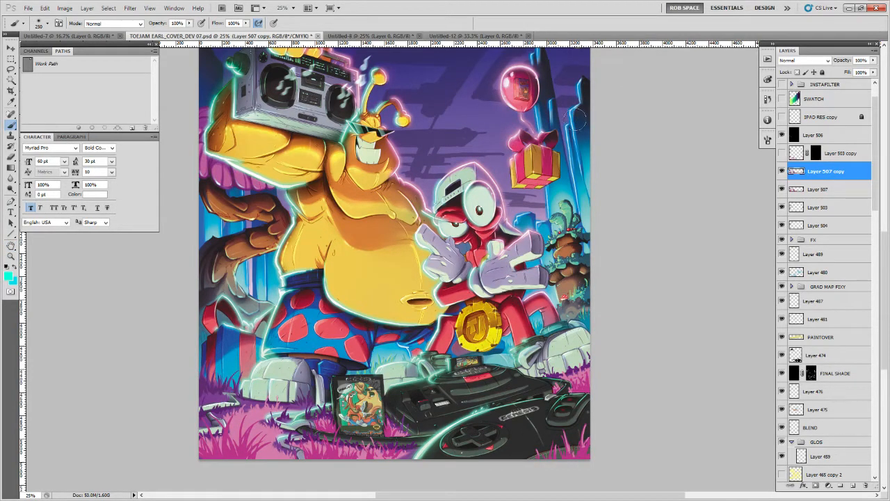
pyautogui.click(781, 171)
pyautogui.click(781, 171)
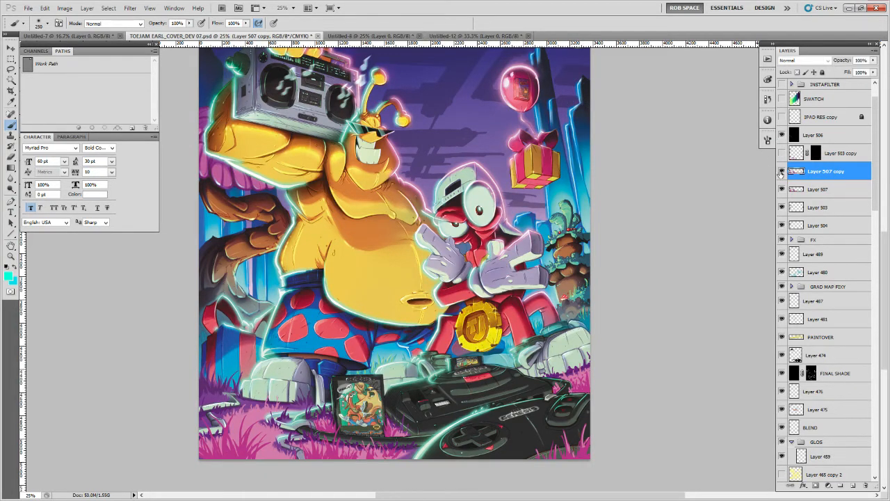
# Try the Screen blend mode on Layer 507 copy over the grass, and return it to Normal
pyautogui.press('z')
pyautogui.click(386, 427)
pyautogui.click(390, 422)
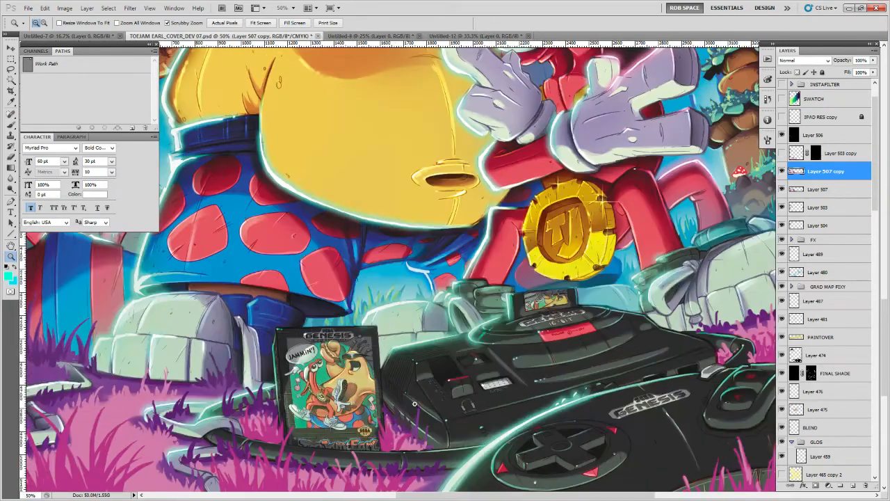
pyautogui.moveTo(458, 363); pyautogui.dragTo(489, 344)
pyautogui.click(801, 61)
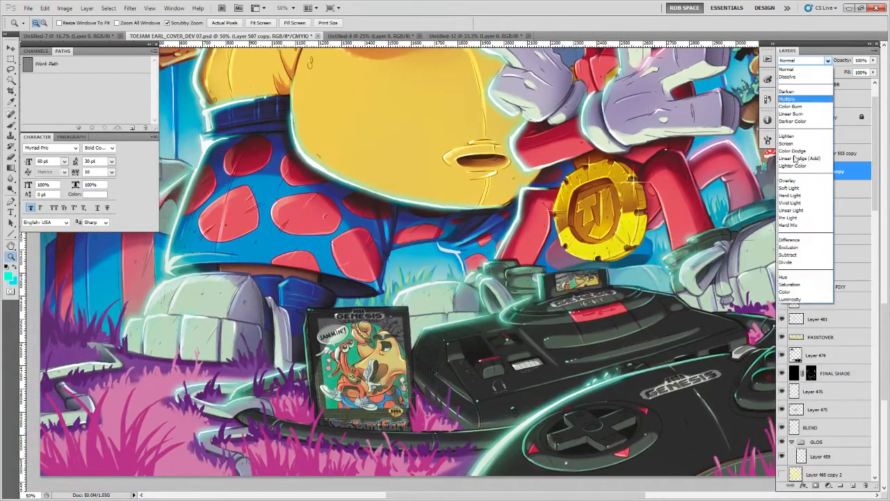
pyautogui.click(793, 144)
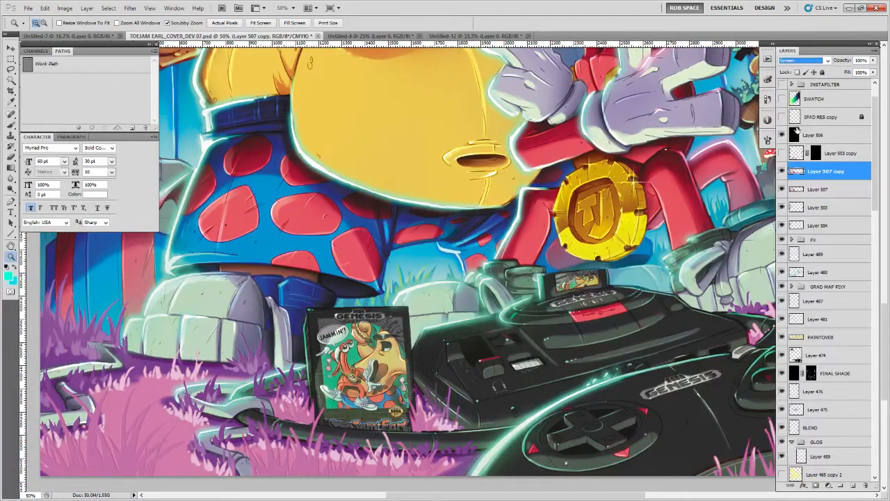
pyautogui.click(801, 64)
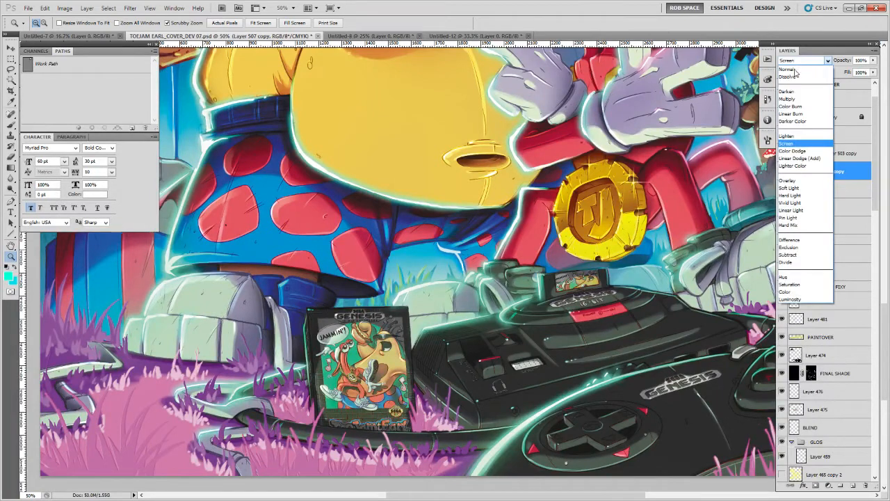
pyautogui.click(797, 69)
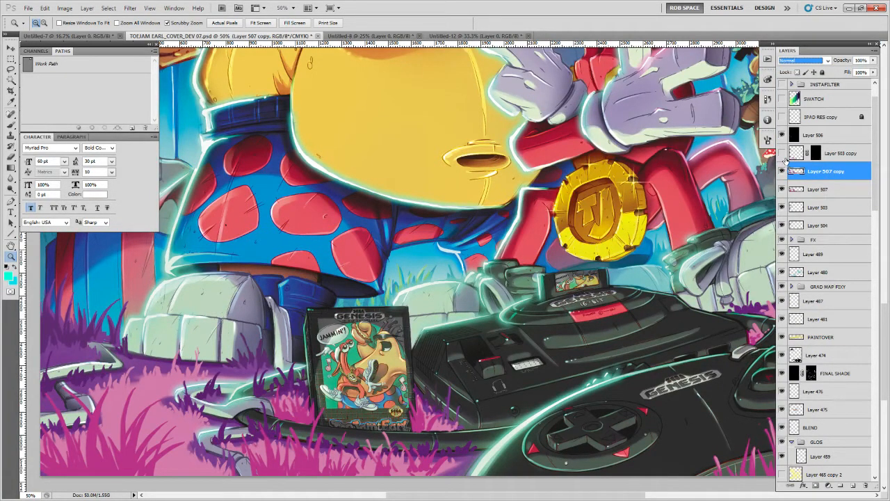
# Compare the whole lower artwork with and without Layer 507 copy
pyautogui.keyDown('alt'); pyautogui.click(700, 217); pyautogui.keyUp('alt')
pyautogui.keyDown('alt'); pyautogui.click(699, 217); pyautogui.keyUp('alt')
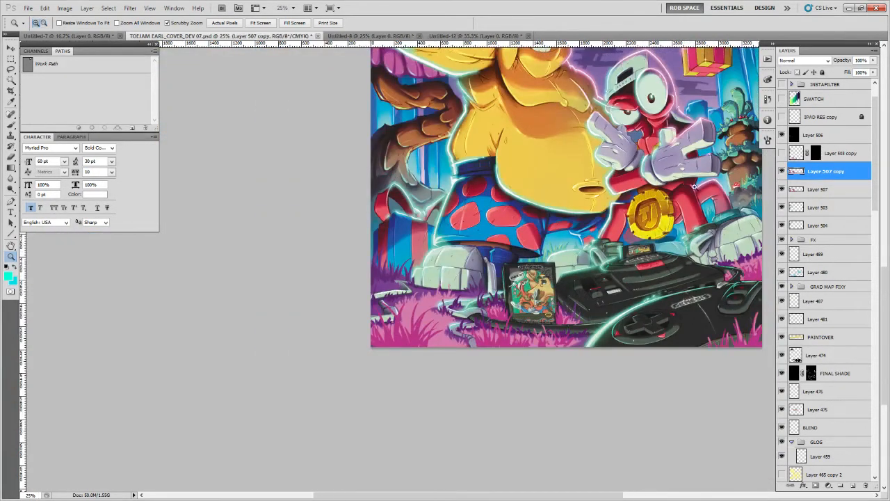
pyautogui.moveTo(668, 223); pyautogui.dragTo(521, 331)
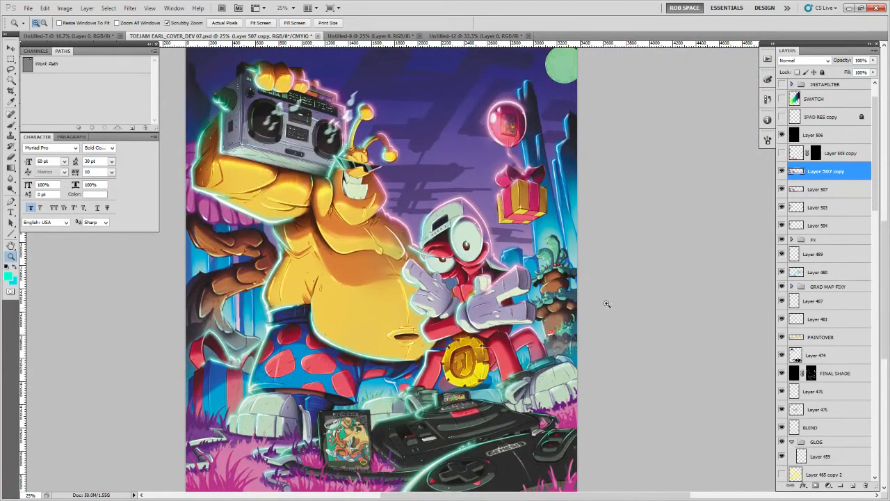
pyautogui.click(782, 171)
pyautogui.click(781, 171)
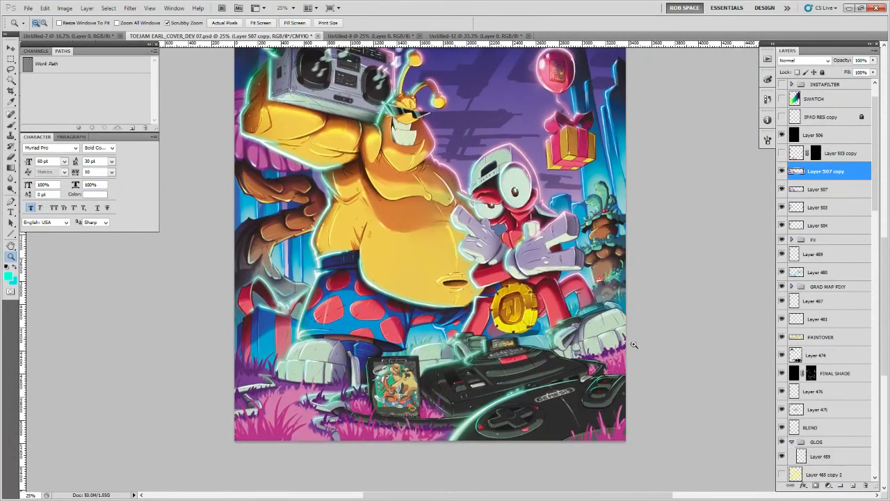
# Erase parts of the blurred Layer 507 copy with a 300 px eraser brush
pyautogui.press('b')
pyautogui.rightClick(297, 416)
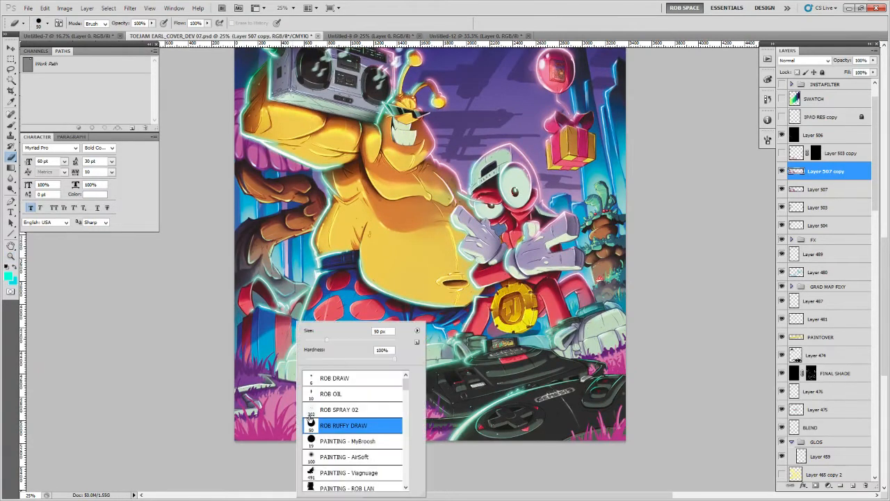
pyautogui.click(348, 403)
pyautogui.press('Return')
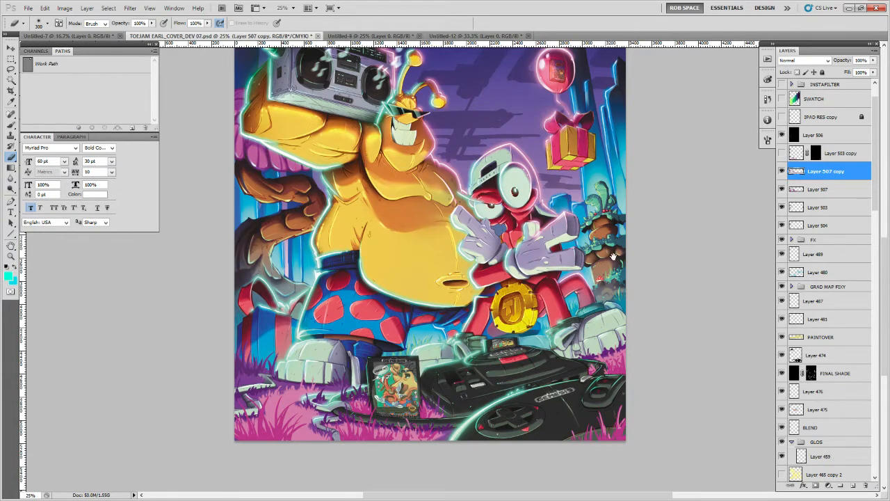
pyautogui.moveTo(613, 257); pyautogui.dragTo(587, 305)
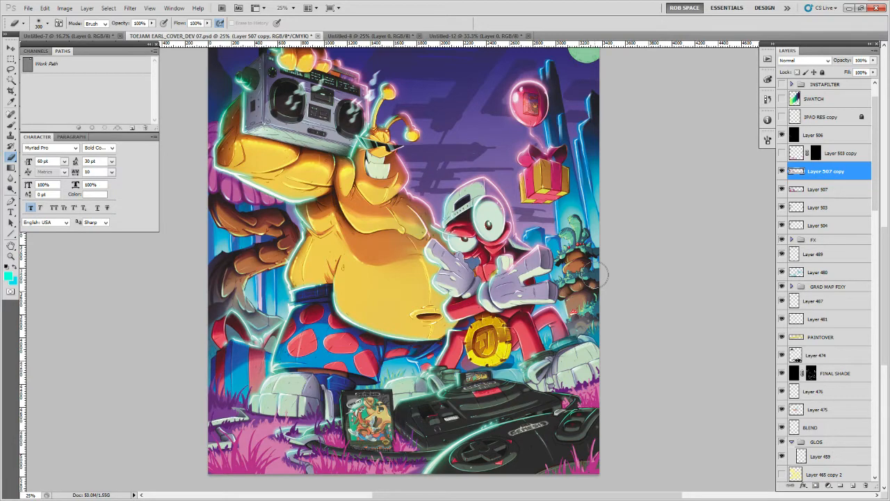
pyautogui.moveTo(597, 292); pyautogui.dragTo(568, 309)
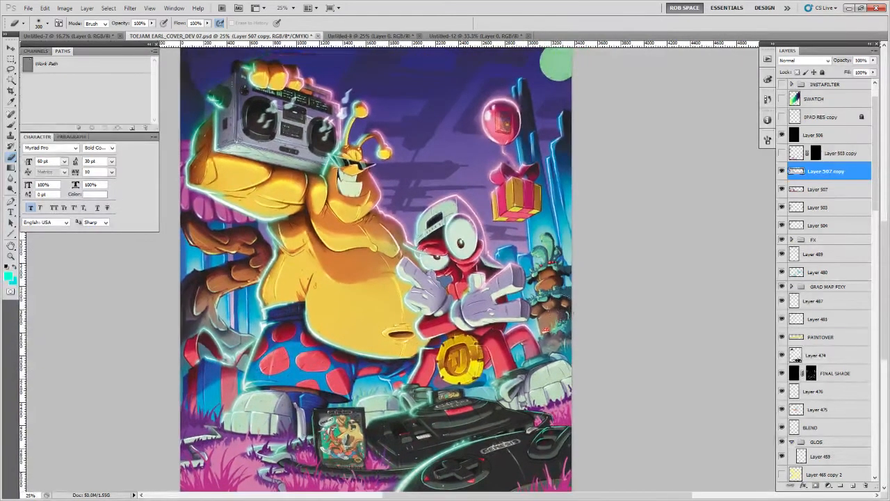
# Sample cyan and brush a small glow onto the plant beside the characters on Layer 506 with the 19 px PAINTING - MyBroosh brush
pyautogui.press('b')
pyautogui.rightClick(550, 254)
pyautogui.click(577, 369)
pyautogui.press('Return')
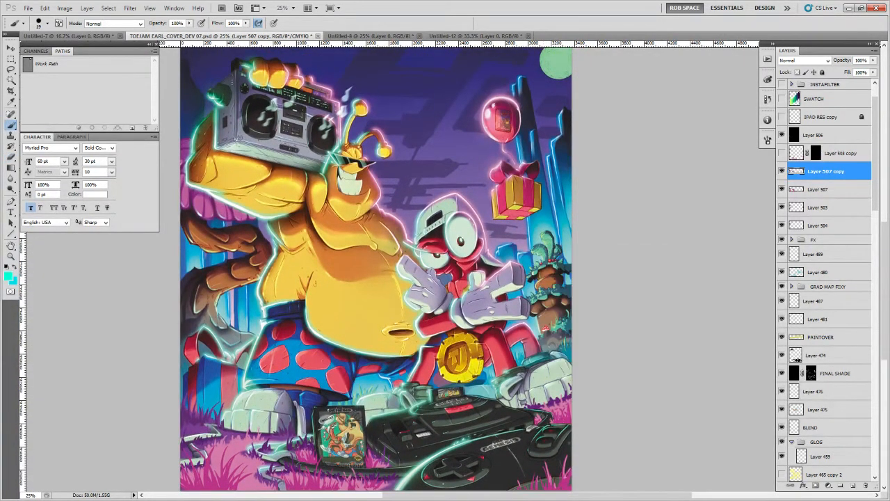
pyautogui.keyDown('alt'); pyautogui.click(546, 236); pyautogui.keyUp('alt')
pyautogui.hotkey('alt', ']')
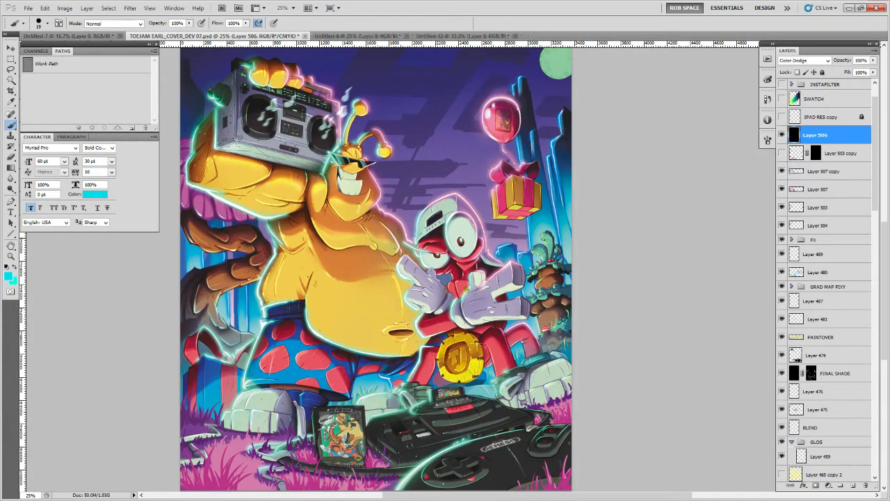
pyautogui.moveTo(545, 238); pyautogui.dragTo(546, 242)
pyautogui.scroll(-1, 556, 244)
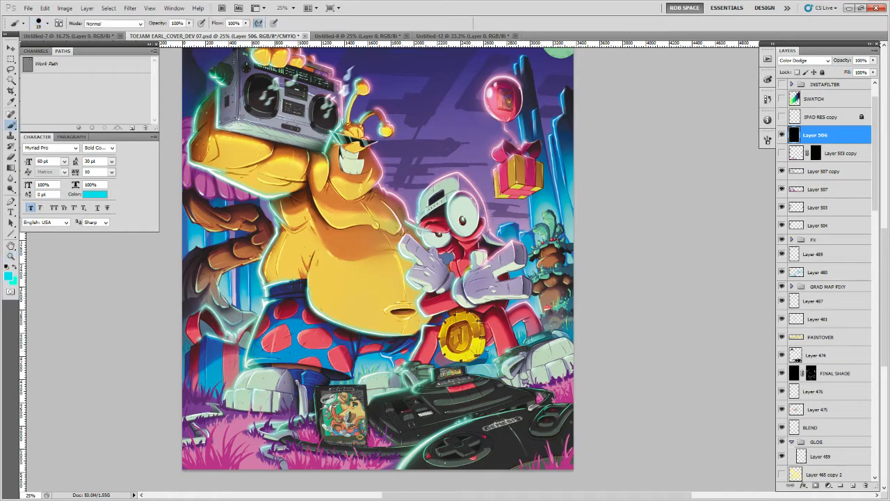
# Check the characters and console up close and the full cover from a distance, and save the document
pyautogui.press('z')
pyautogui.click(488, 351)
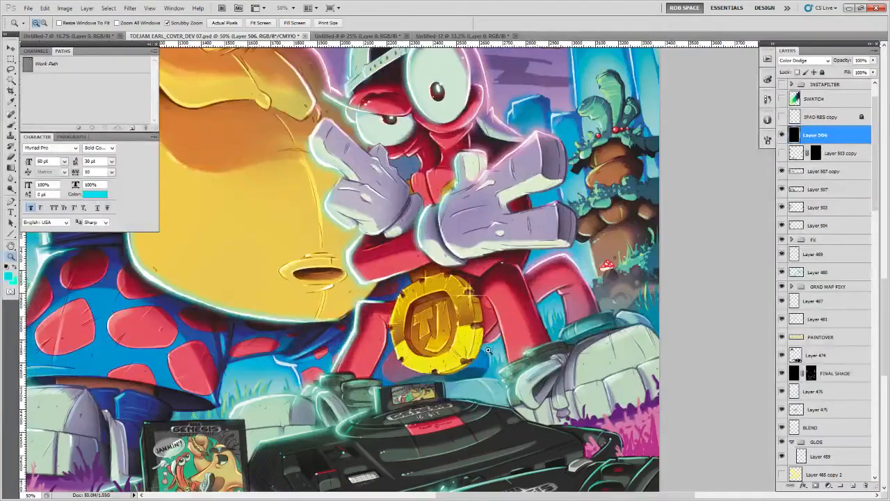
pyautogui.press('b')
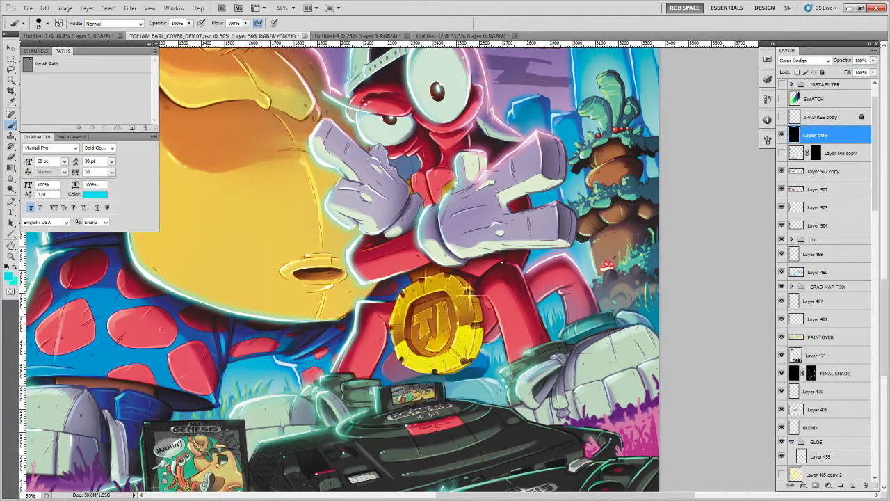
pyautogui.press('z')
pyautogui.keyDown('alt'); pyautogui.click(492, 345); pyautogui.keyUp('alt')
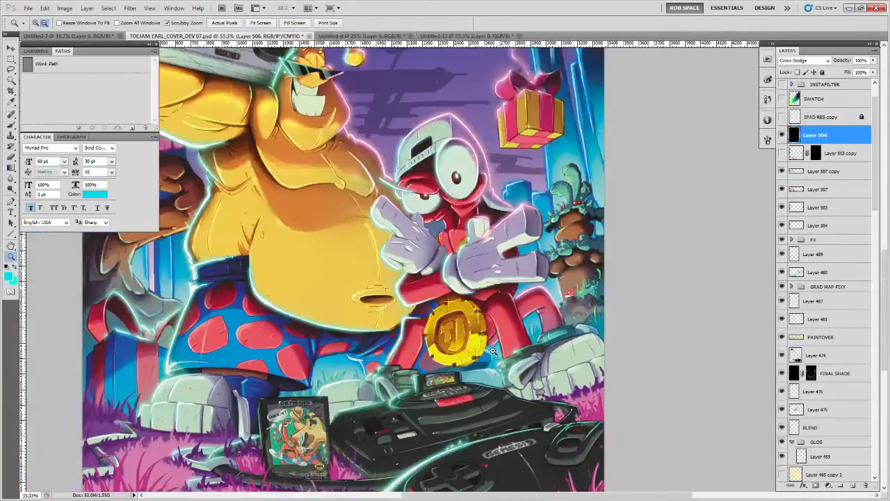
pyautogui.keyDown('alt'); pyautogui.click(491, 344); pyautogui.keyUp('alt')
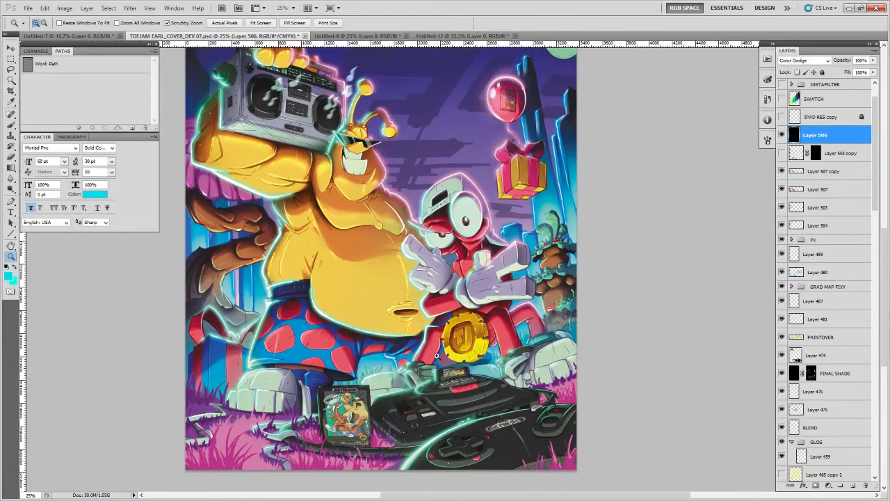
pyautogui.click(545, 315)
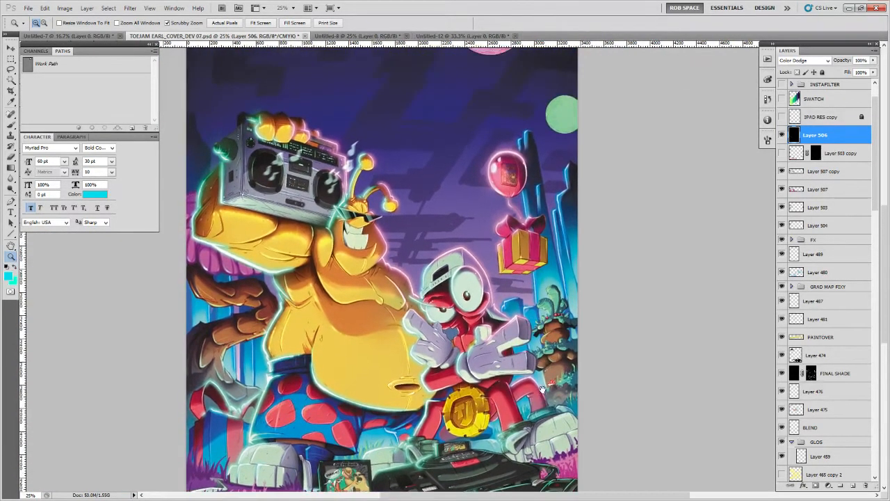
pyautogui.moveTo(549, 313); pyautogui.dragTo(547, 353)
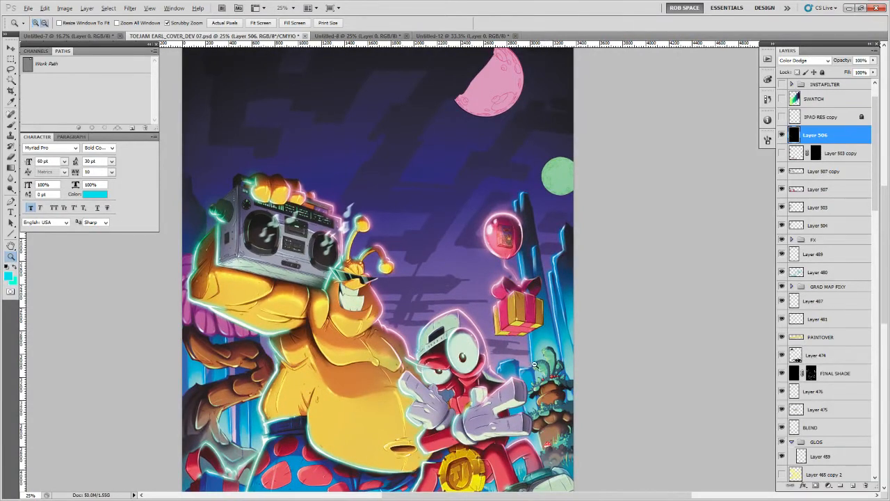
pyautogui.keyDown('alt'); pyautogui.click(534, 363); pyautogui.keyUp('alt')
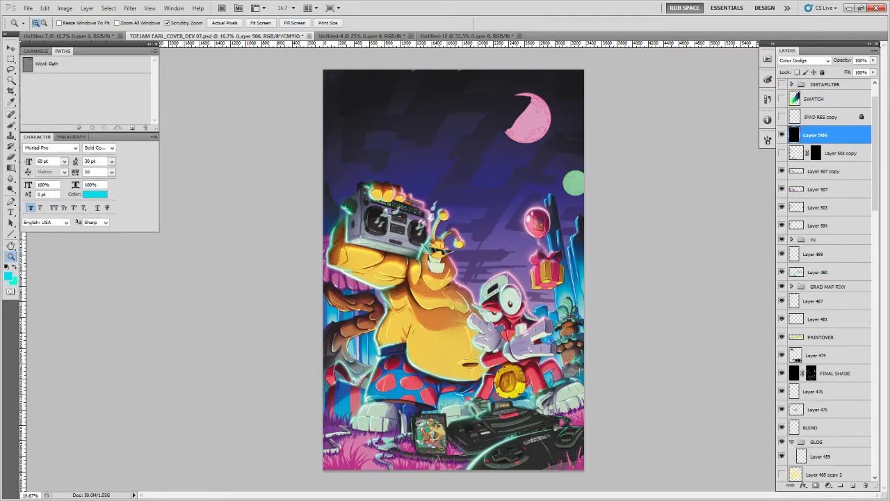
pyautogui.hotkey('ctrl', 's')
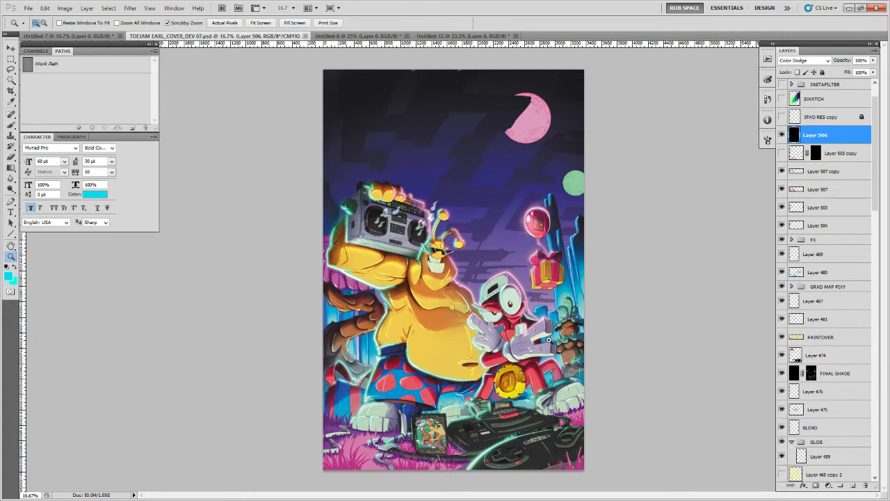
# Select the lower STARS layer in the FX group and choose the ROB DRAW brush for painting in the sky
pyautogui.click(791, 239)
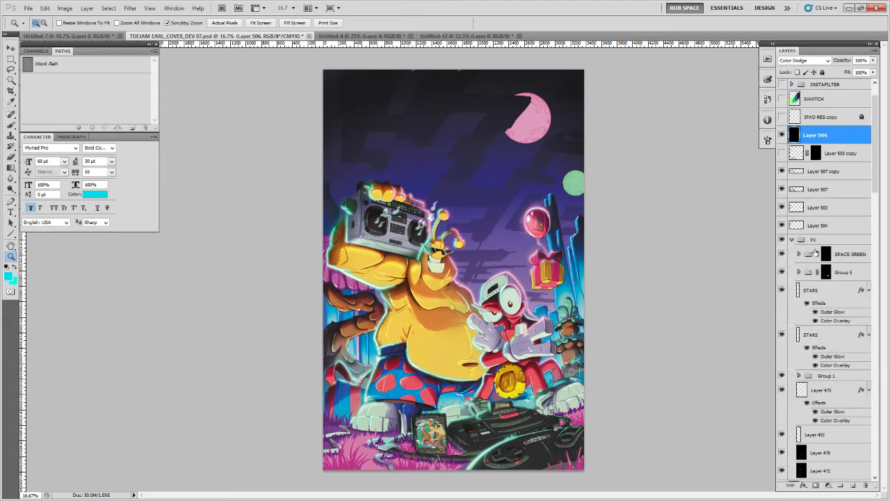
pyautogui.click(815, 334)
pyautogui.click(520, 202)
pyautogui.moveTo(523, 118); pyautogui.dragTo(521, 238)
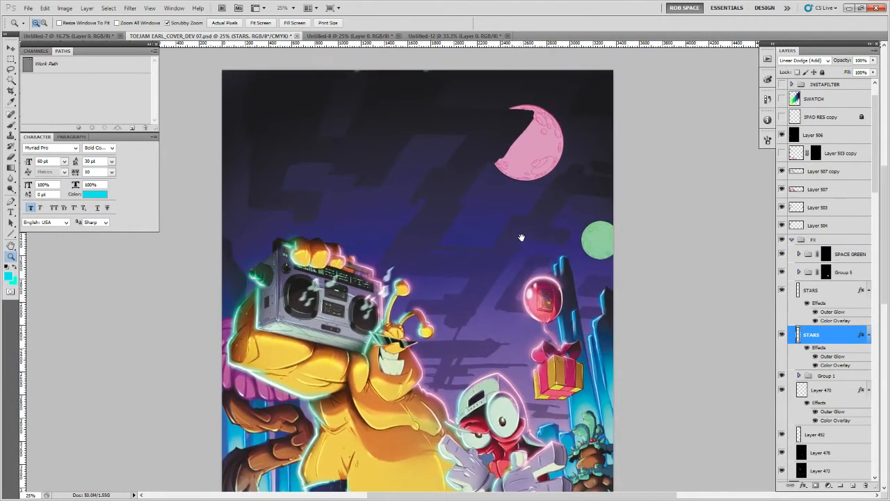
pyautogui.press('b')
pyautogui.rightClick(522, 238)
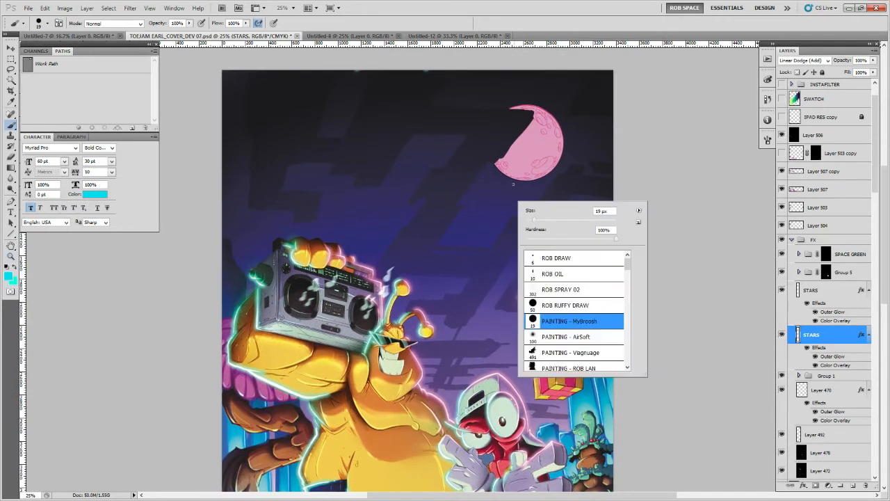
pyautogui.doubleClick(554, 258)
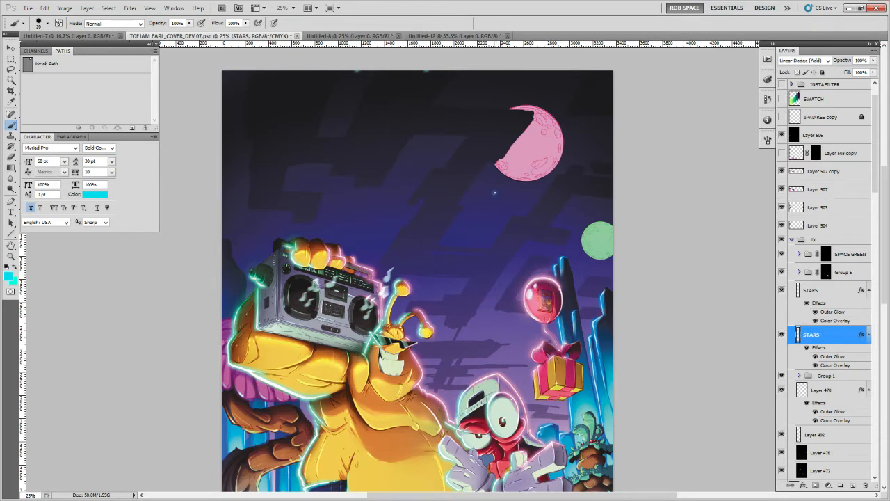
# Try small cyan stars beneath the pink moon on the lower STARS layer, using the ROB DRAW brush and the eraser
pyautogui.click(495, 193)
pyautogui.press('e')
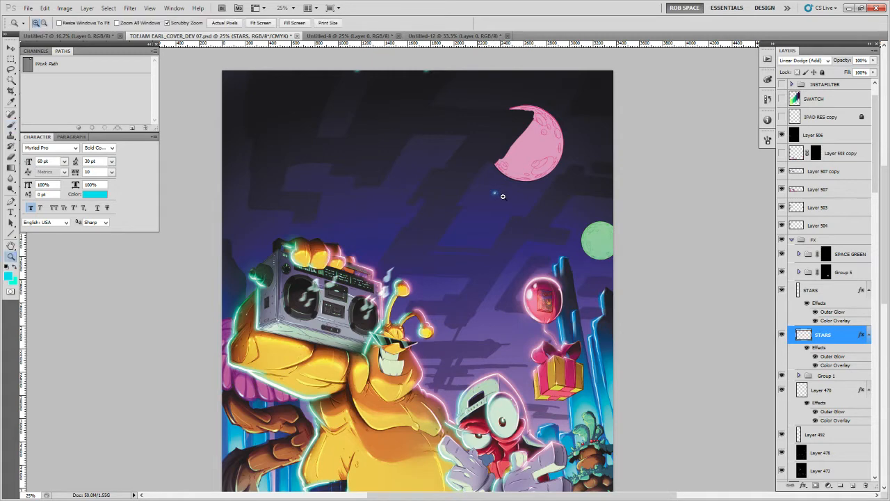
pyautogui.scroll(1, 498, 193)
pyautogui.click(497, 192)
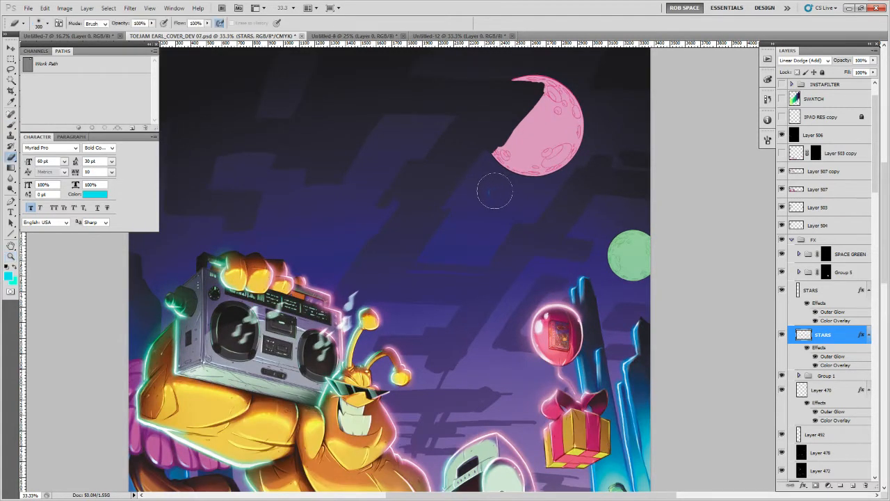
pyautogui.press('b')
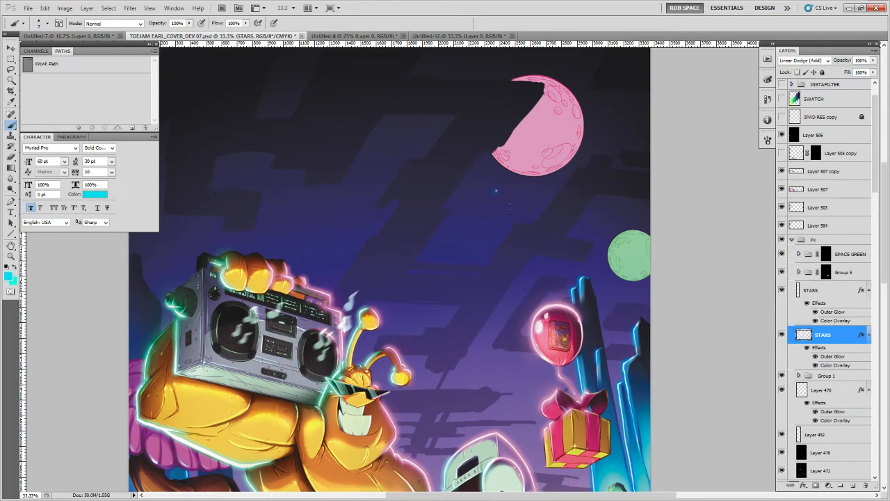
pyautogui.click(510, 206)
pyautogui.click(486, 185)
pyautogui.rightClick(456, 187)
pyautogui.click(474, 245)
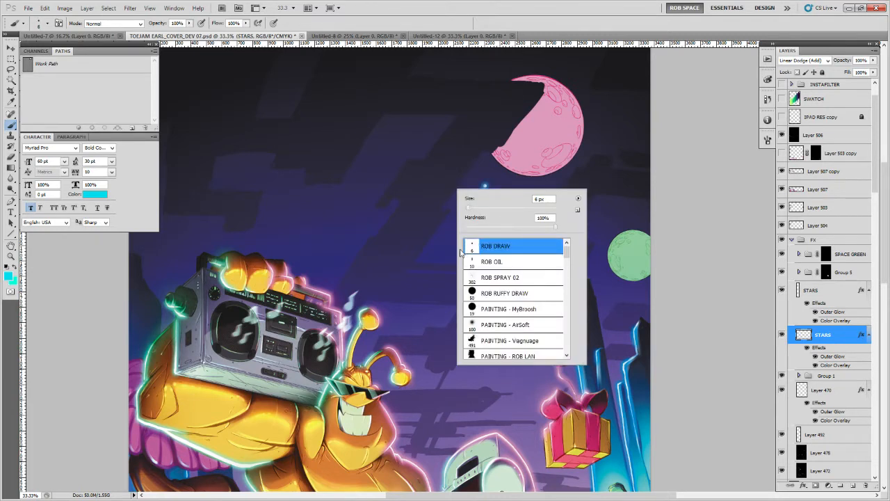
pyautogui.click(450, 248)
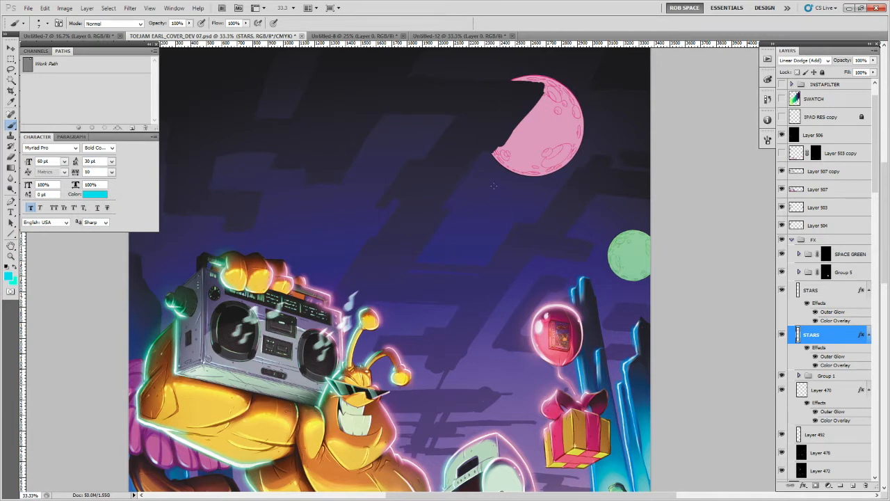
# Try two more star dots of different sizes beneath the moon, select the whole canvas and cut them from the STARS layer
pyautogui.click(494, 183)
pyautogui.press(']')
pyautogui.click(515, 188)
pyautogui.press('[')
pyautogui.hotkey('ctrl', 'a')
pyautogui.hotkey('ctrl', 'x')
pyautogui.press('Return')
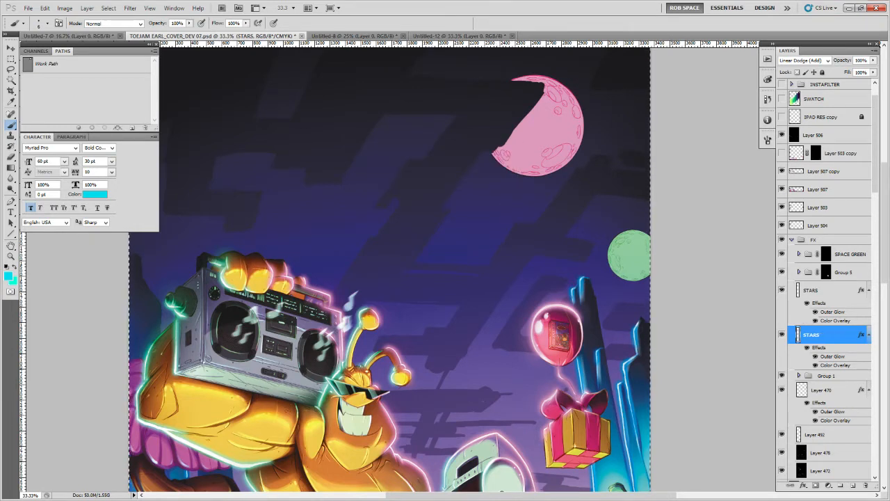
# Switch to the ROB RUFFY DRAW brush for painting stars in the sky
pyautogui.rightClick(513, 260)
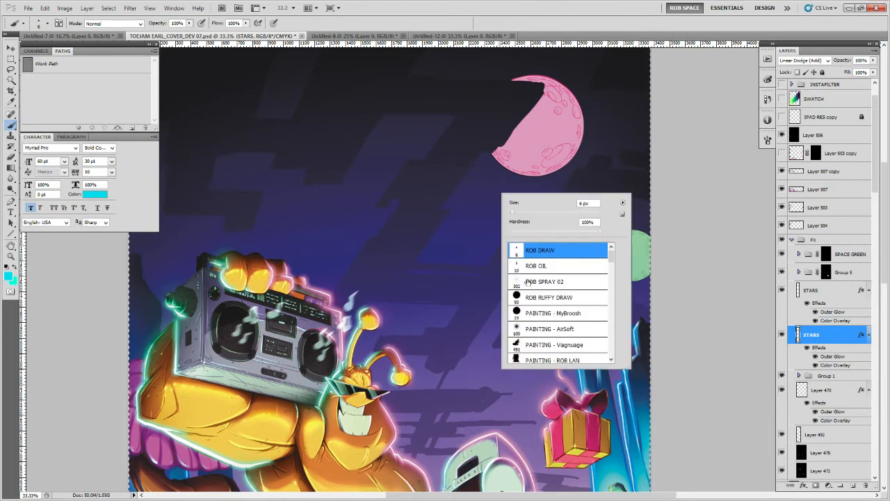
pyautogui.click(558, 297)
pyautogui.click(490, 274)
pyautogui.moveTo(493, 270); pyautogui.dragTo(409, 312)
pyautogui.press('p')
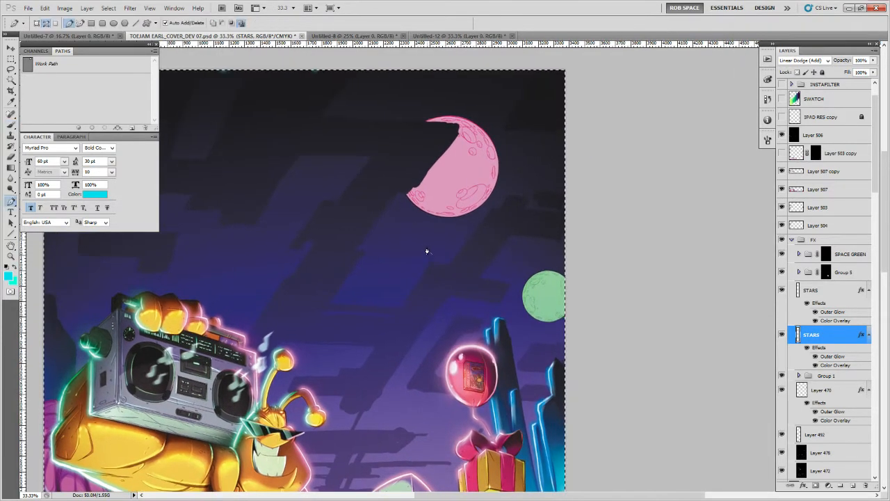
pyautogui.press('b')
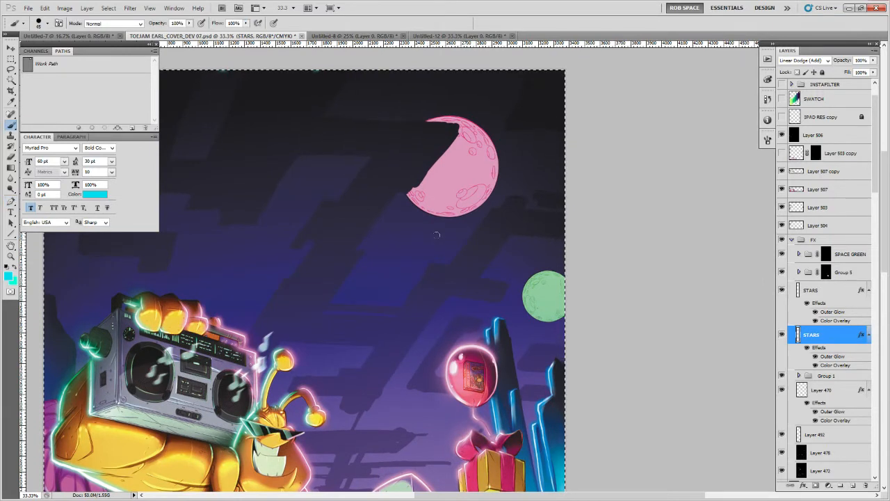
# Shrink the brush tip and dot small glowing blue stars around the pink moon and above the green moon
pyautogui.press('[')
pyautogui.press('[')
pyautogui.press('[')
pyautogui.press('[')
pyautogui.press('[')
pyautogui.press('[')
pyautogui.click(438, 233)
pyautogui.click(497, 259)
pyautogui.click(509, 251)
pyautogui.click(529, 151)
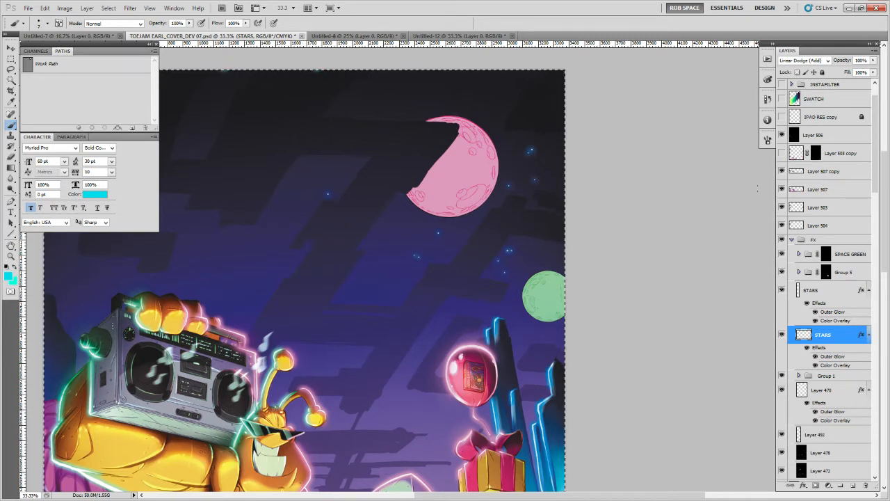
# Show the LOGO group and place more blue stars in the open sky above and beside the Mega Visions logo
pyautogui.scroll(1, 829, 206)
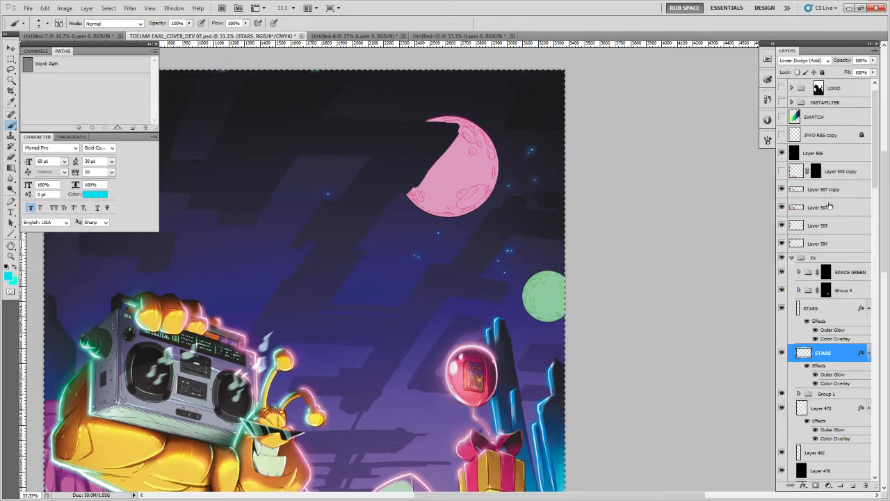
pyautogui.scroll(1, 828, 205)
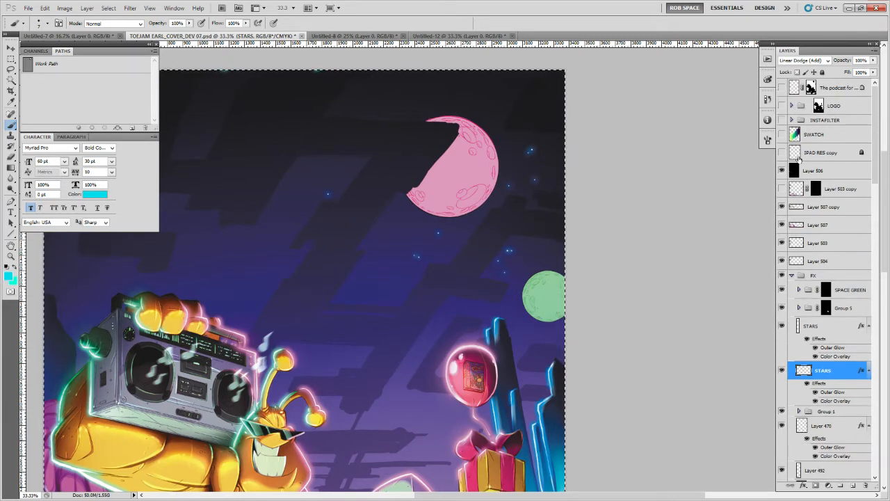
pyautogui.click(782, 106)
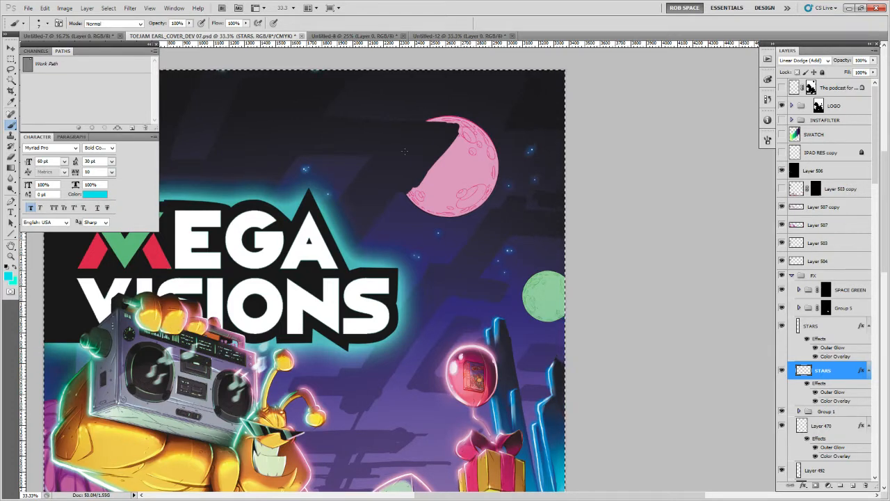
pyautogui.click(356, 106)
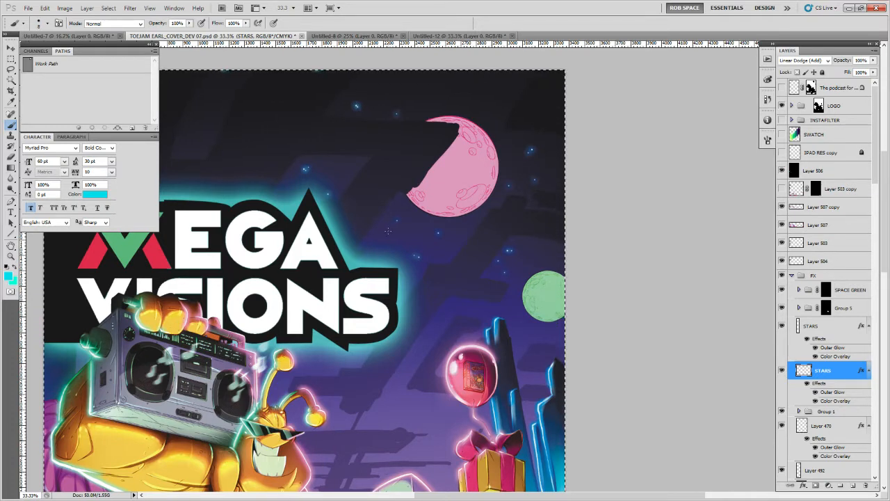
pyautogui.click(440, 313)
pyautogui.click(444, 323)
# Paint blue stars across the sky's upper-left corner and through the purple sky around the balloon and characters
pyautogui.moveTo(301, 230); pyautogui.dragTo(554, 287)
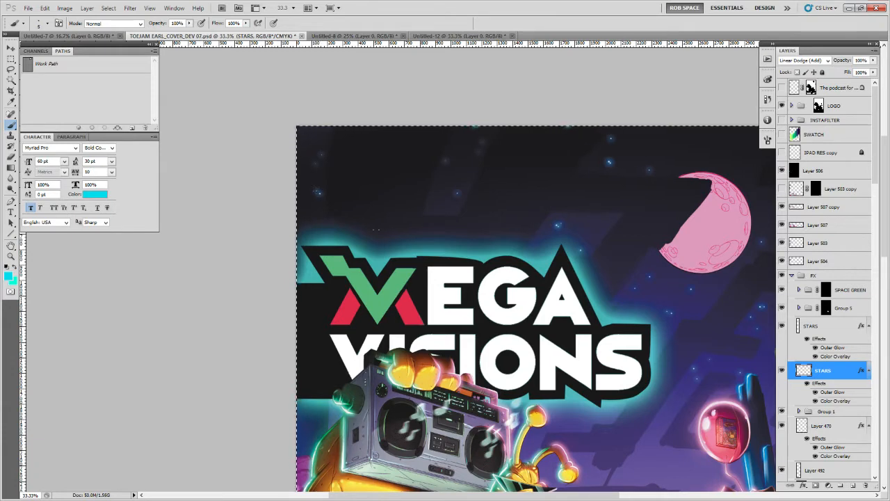
pyautogui.moveTo(599, 381); pyautogui.dragTo(411, 201)
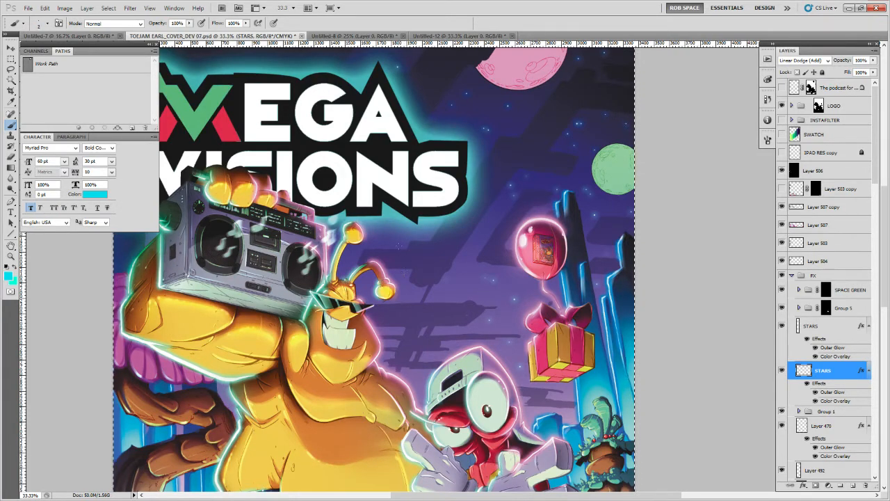
pyautogui.moveTo(285, 282); pyautogui.dragTo(423, 322)
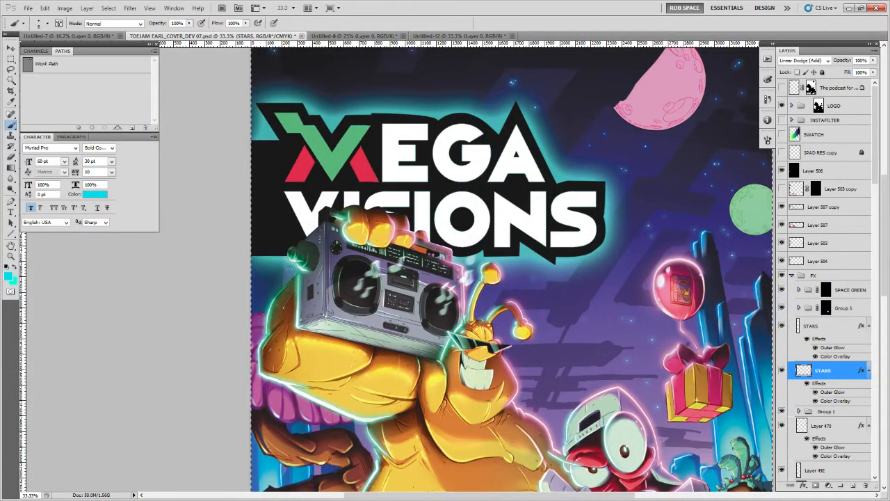
pyautogui.moveTo(423, 322); pyautogui.dragTo(267, 249)
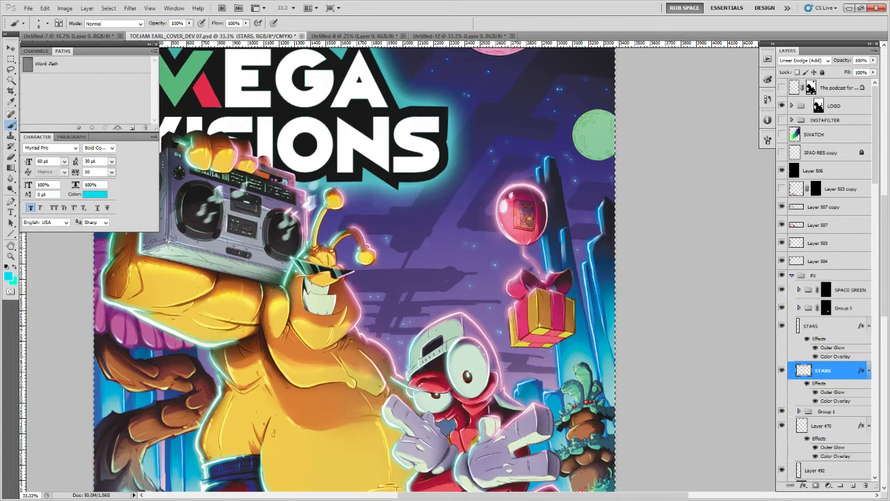
pyautogui.moveTo(543, 278); pyautogui.dragTo(474, 226)
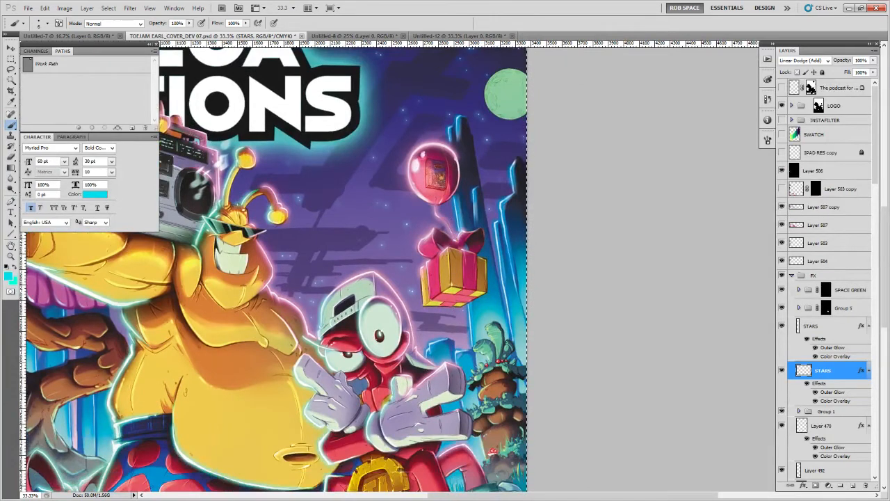
pyautogui.moveTo(470, 336); pyautogui.dragTo(652, 363)
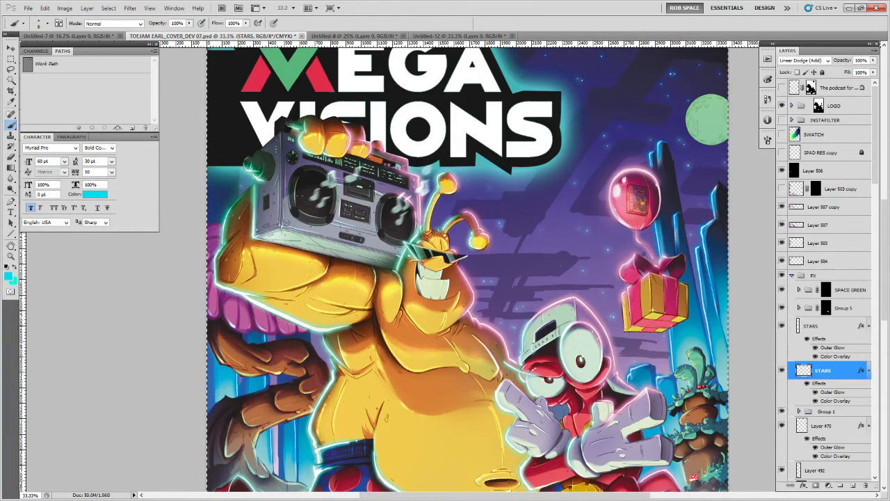
# Add blue stars just above the pink moon, deselect the canvas and view the whole cover
pyautogui.moveTo(445, 206); pyautogui.dragTo(247, 304)
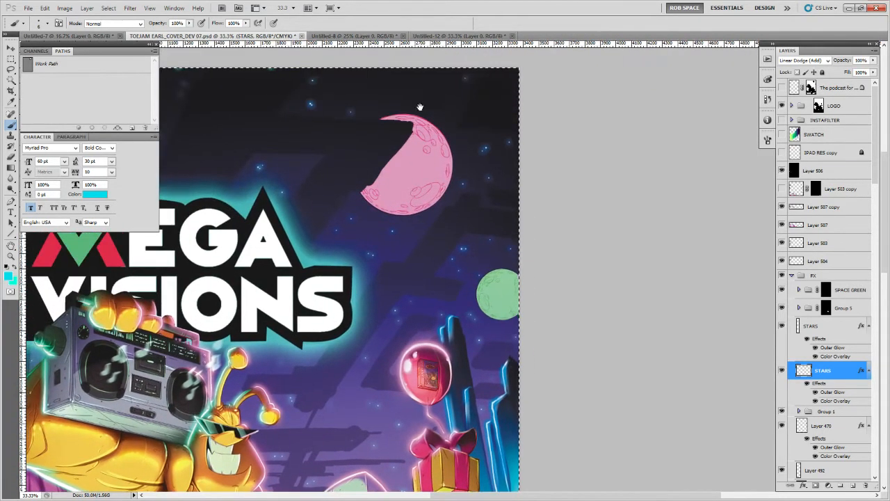
pyautogui.moveTo(420, 107); pyautogui.dragTo(448, 161)
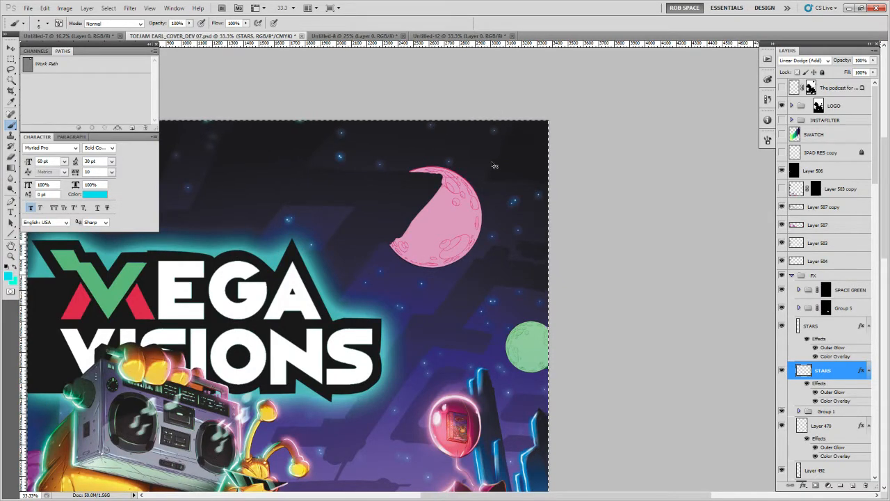
pyautogui.hotkey('ctrl', 'd')
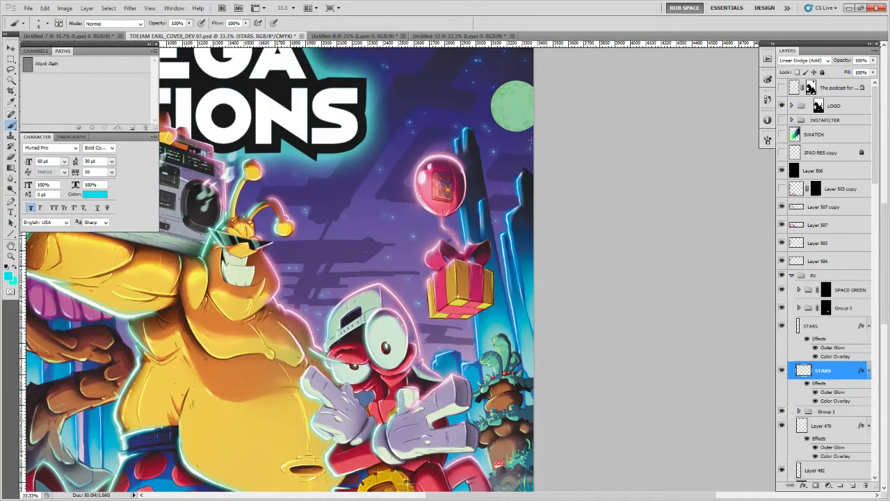
pyautogui.press('z')
pyautogui.keyDown('alt'); pyautogui.click(514, 180); pyautogui.keyUp('alt')
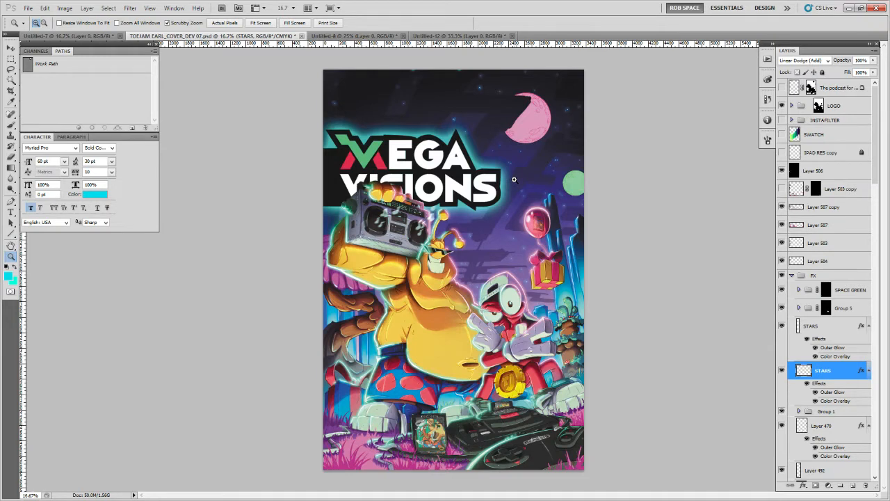
# Select the upper STARS layer and paint orange-red stars beside the pink moon and above the green moon
pyautogui.click(809, 327)
pyautogui.press('b')
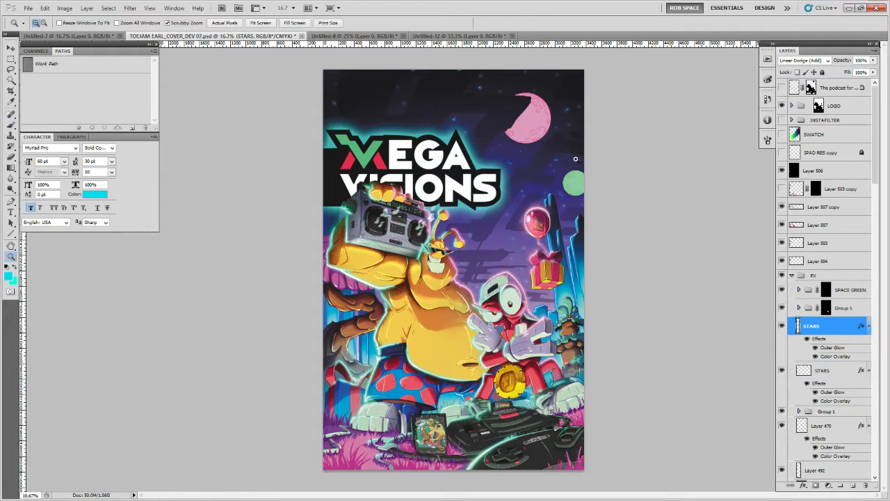
pyautogui.scroll(2, 574, 159)
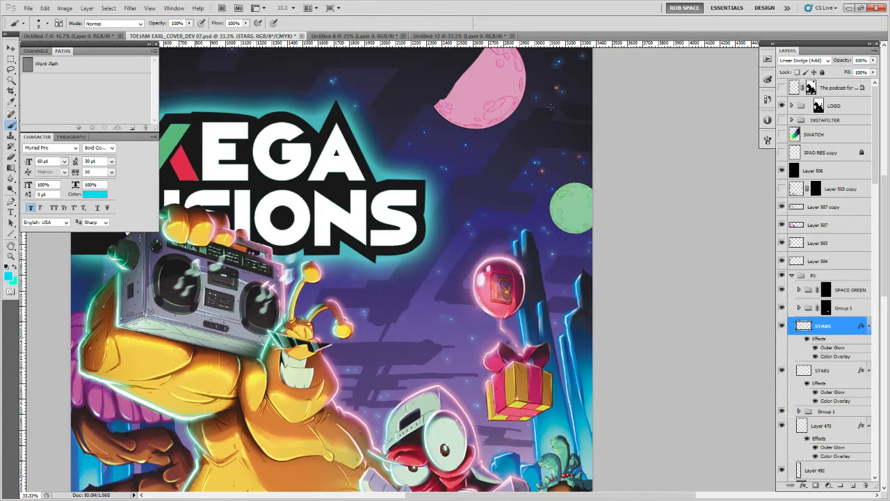
pyautogui.moveTo(556, 89); pyautogui.dragTo(596, 238)
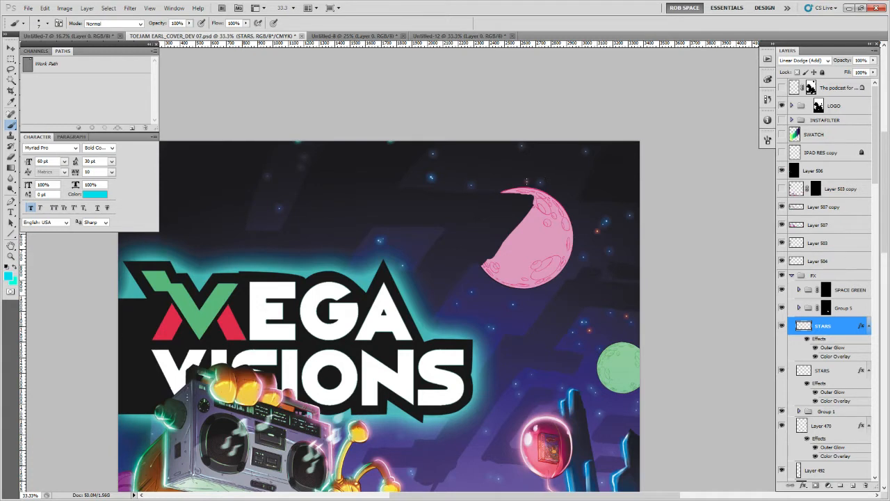
# Scatter orange-red stars among the blue ones in the dark sky above the logo, out to the upper-left corner
pyautogui.click(441, 160)
pyautogui.click(390, 244)
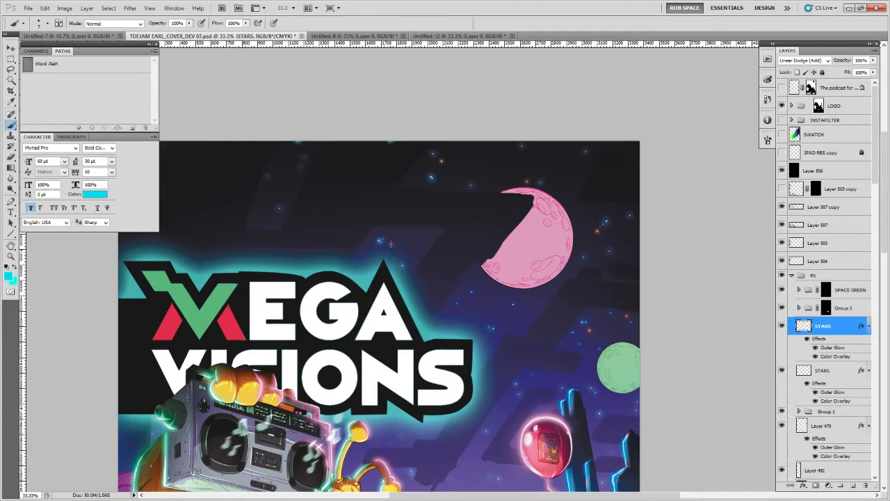
pyautogui.click(273, 198)
pyautogui.moveTo(294, 179); pyautogui.dragTo(403, 174)
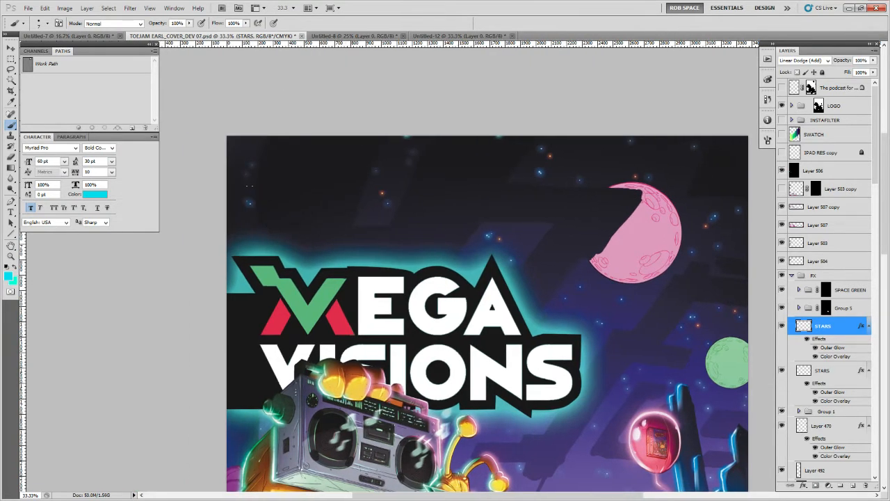
pyautogui.click(238, 149)
# Dot orange-red stars below the green moon and in the purple sky around the balloon
pyautogui.moveTo(588, 301)
pyautogui.mouseDown()
pyautogui.moveTo(365, 164)
pyautogui.moveTo(340, 169)
pyautogui.mouseUp()
pyautogui.click(474, 272)
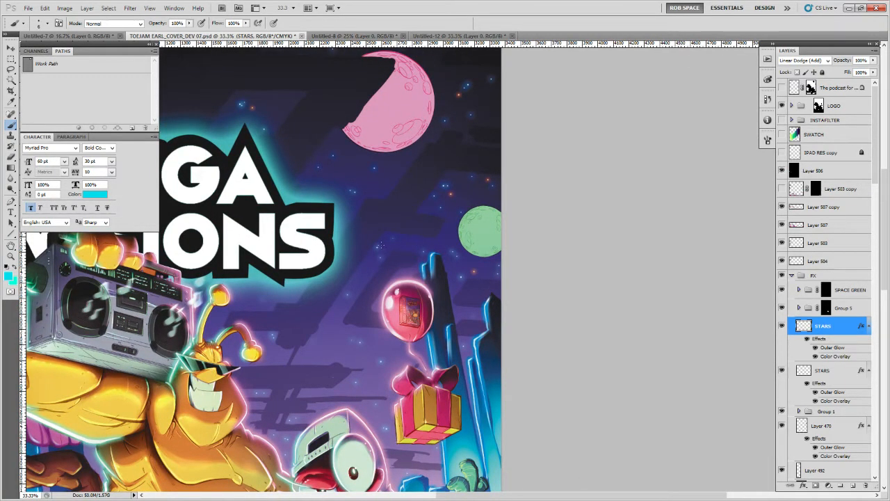
pyautogui.click(381, 244)
pyautogui.click(352, 290)
pyautogui.moveTo(382, 357); pyautogui.dragTo(476, 256)
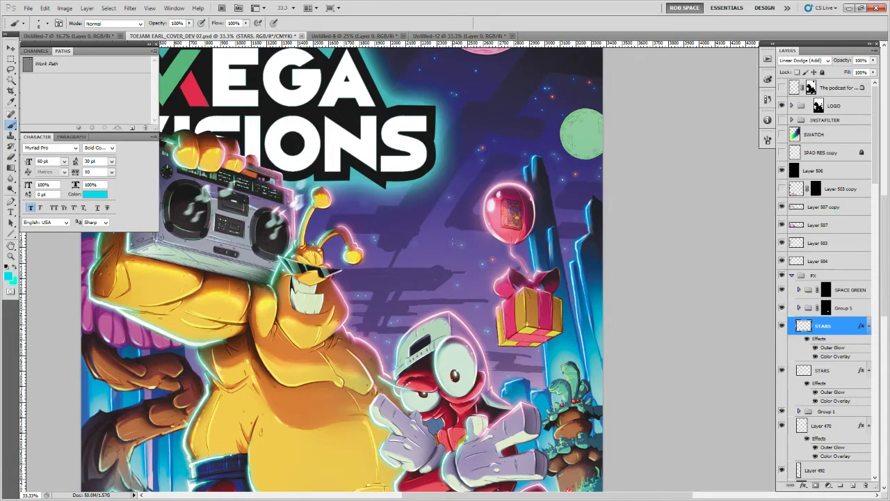
# Check the star-filled sky on the full cover, and inspect the characters and console at closer range
pyautogui.moveTo(536, 175); pyautogui.dragTo(564, 277)
pyautogui.keyDown('alt'); pyautogui.click(564, 277); pyautogui.keyUp('alt')
pyautogui.keyDown('alt'); pyautogui.click(564, 278); pyautogui.keyUp('alt')
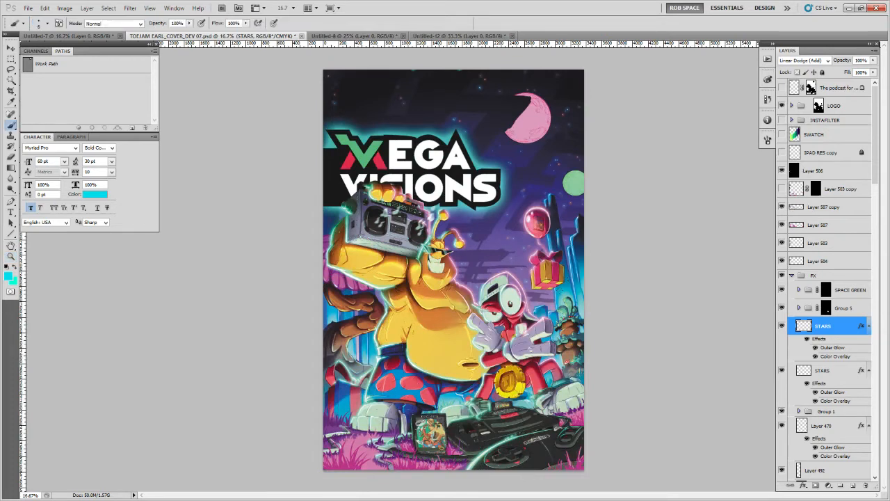
pyautogui.click(547, 238)
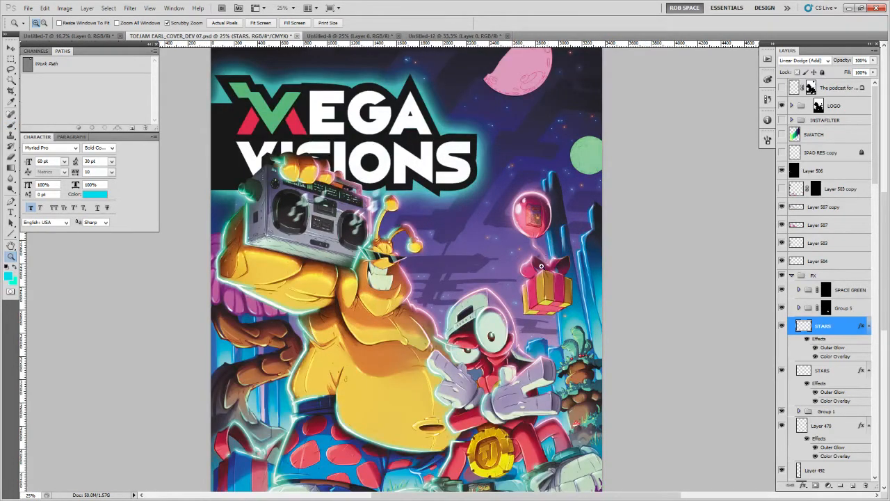
pyautogui.keyDown('alt'); pyautogui.click(547, 238); pyautogui.keyUp('alt')
pyautogui.click(523, 344)
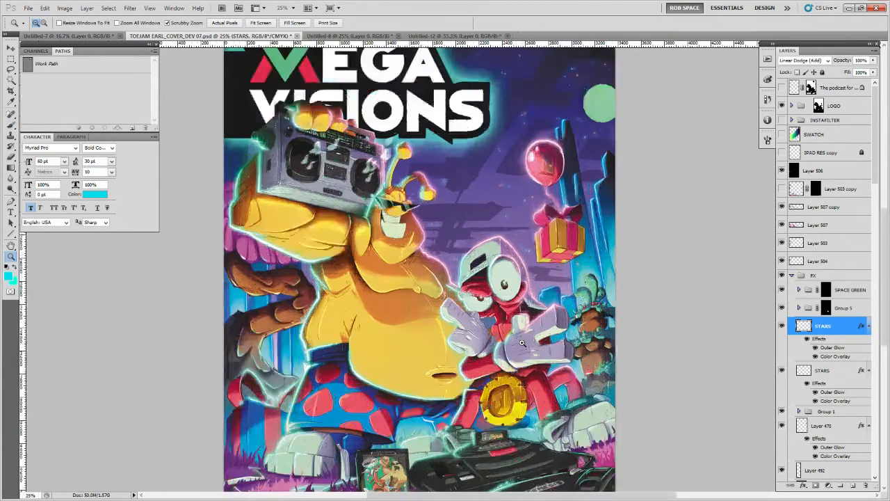
pyautogui.moveTo(559, 368); pyautogui.dragTo(566, 332)
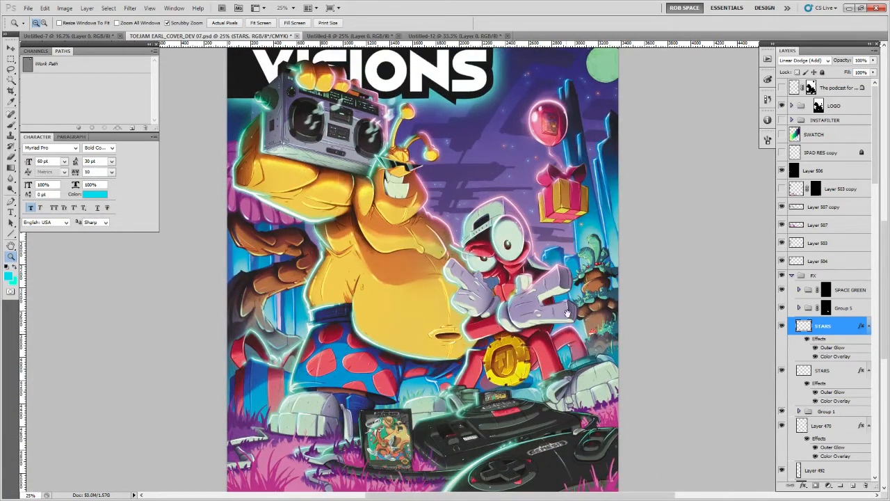
# Hide the LOGO group and paint extra small glowing stars across the night sky on the two STARS layers
pyautogui.moveTo(568, 223); pyautogui.dragTo(563, 297)
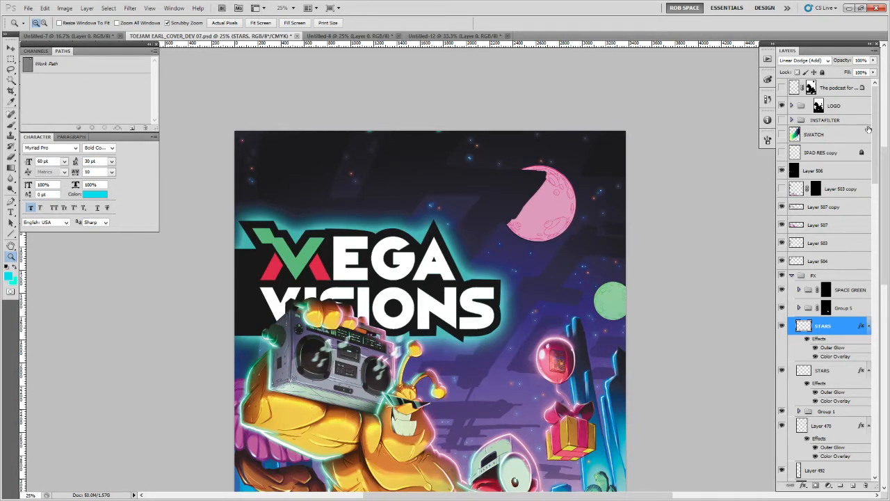
pyautogui.click(781, 105)
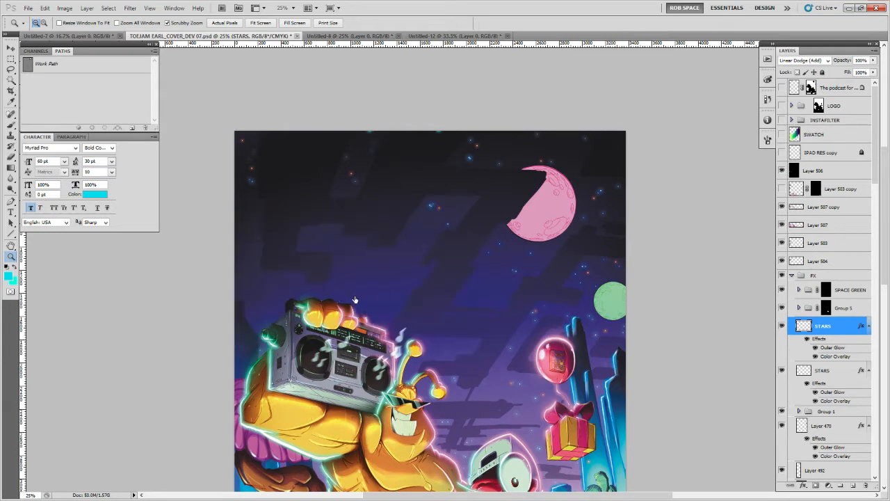
pyautogui.press('b')
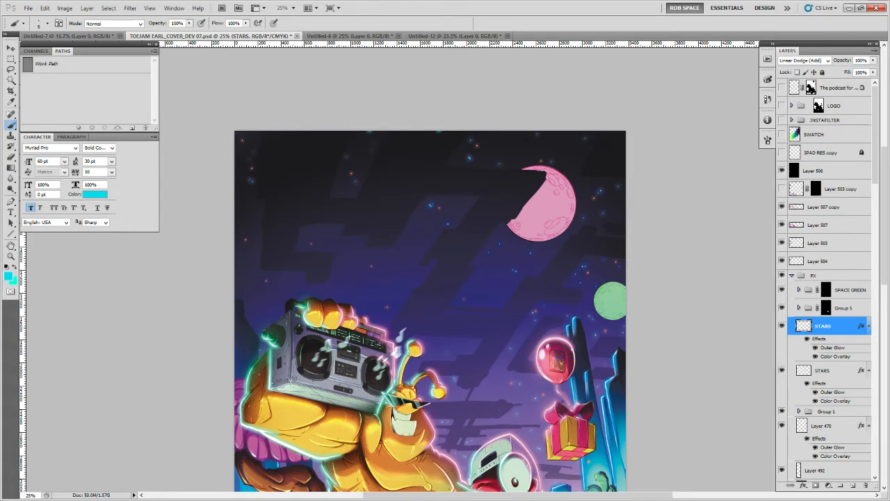
pyautogui.click(809, 369)
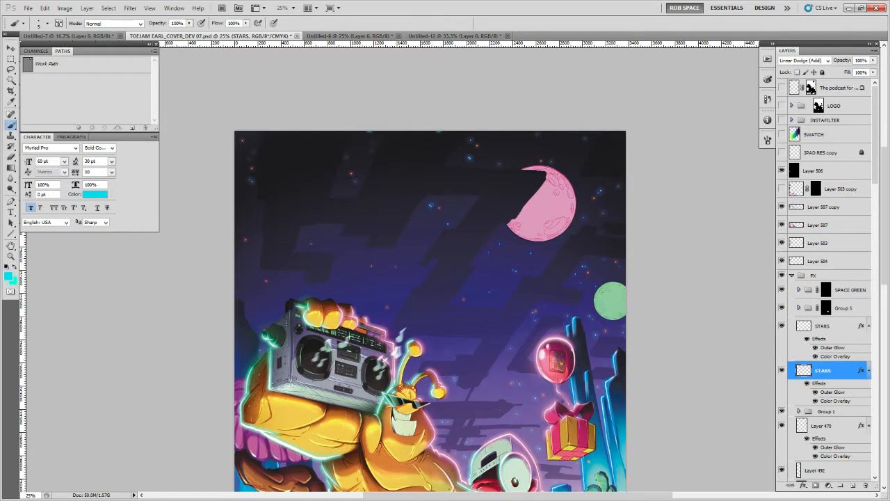
pyautogui.click(322, 240)
pyautogui.click(798, 330)
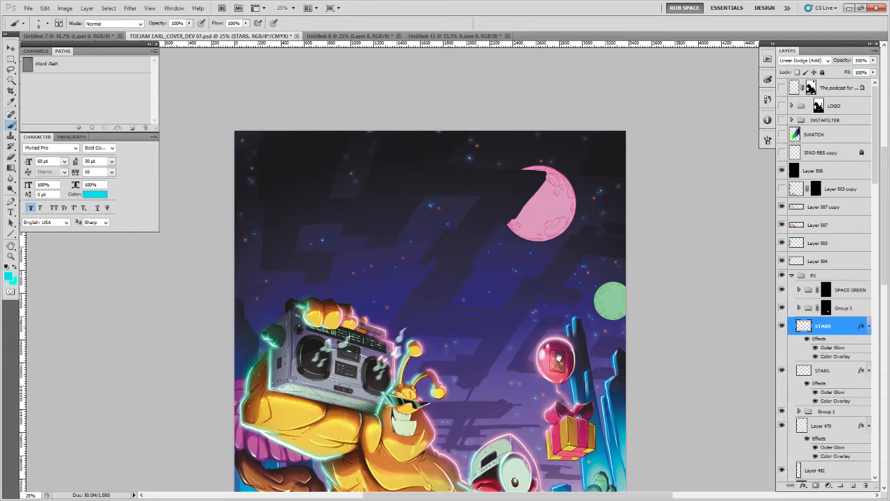
# Examine the star distribution across the whole cover, from the sky down to the characters
pyautogui.moveTo(559, 357); pyautogui.dragTo(595, 217)
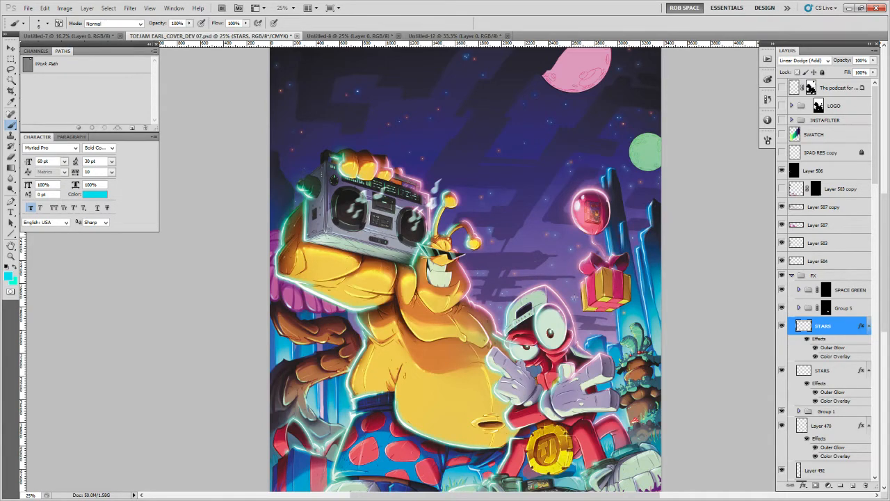
pyautogui.moveTo(571, 225); pyautogui.dragTo(569, 269)
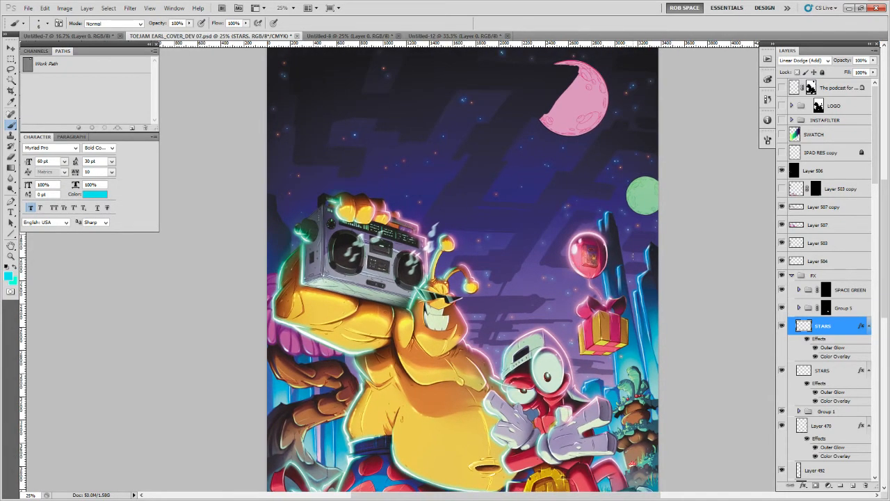
pyautogui.moveTo(613, 188); pyautogui.dragTo(616, 269)
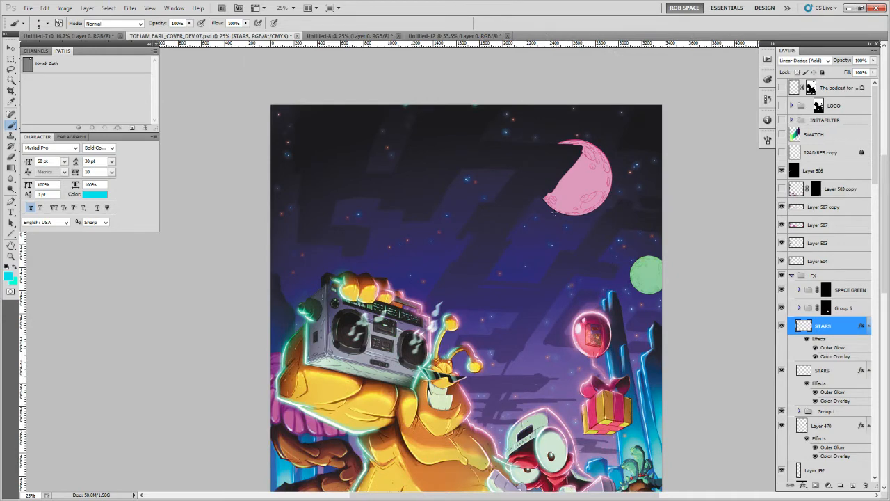
pyautogui.press('z')
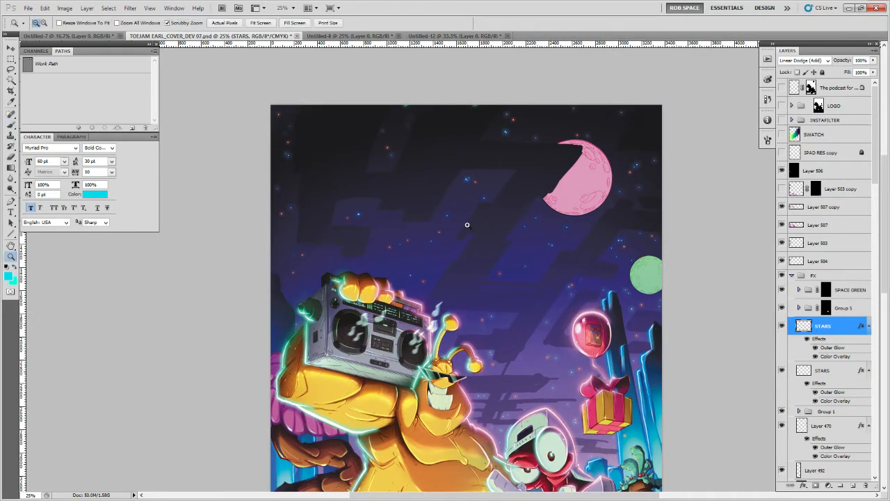
pyautogui.keyDown('alt'); pyautogui.click(467, 225); pyautogui.keyUp('alt')
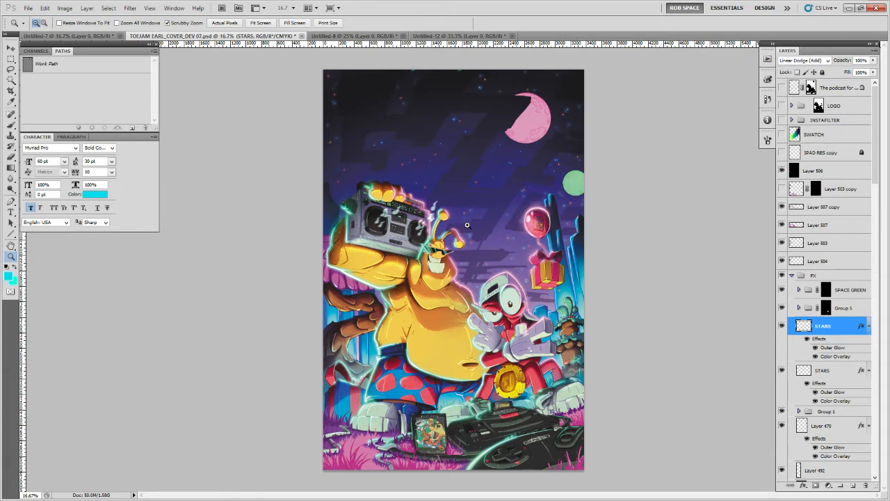
pyautogui.press('b')
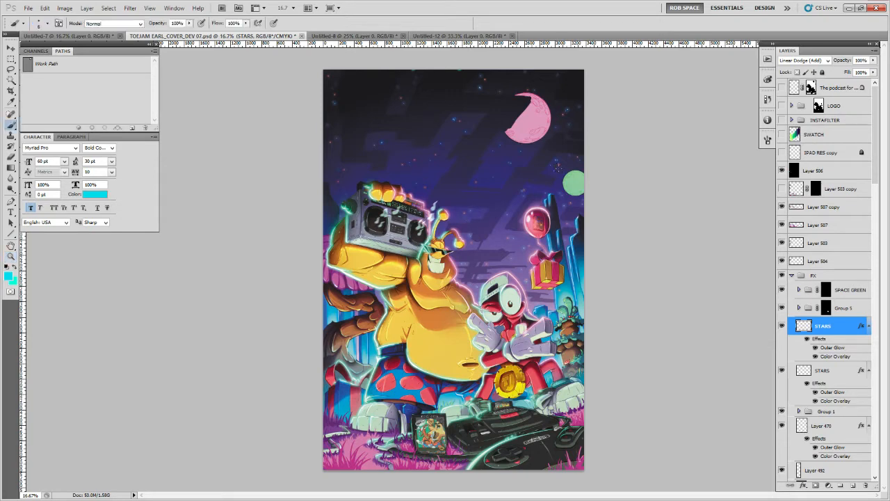
pyautogui.press('z')
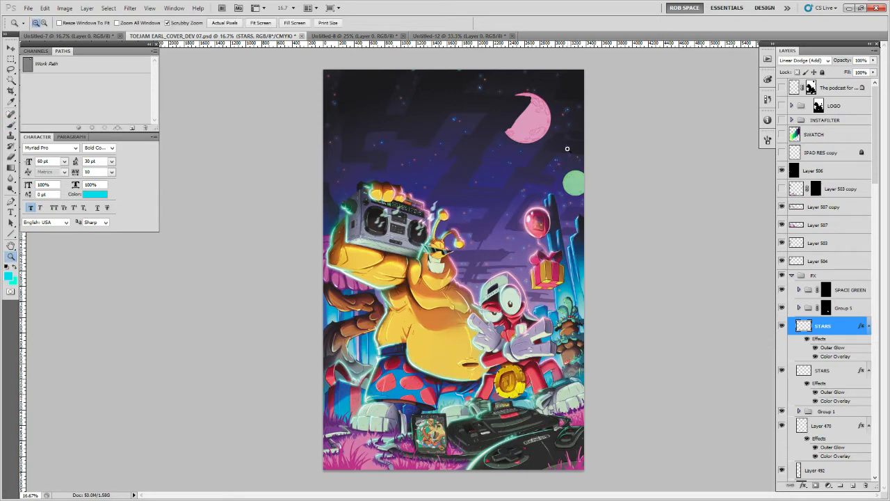
pyautogui.click(566, 148)
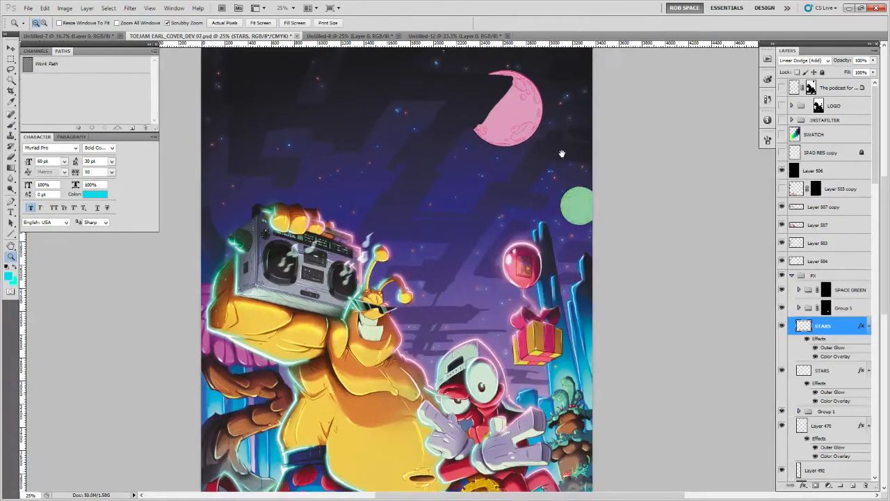
pyautogui.press('b')
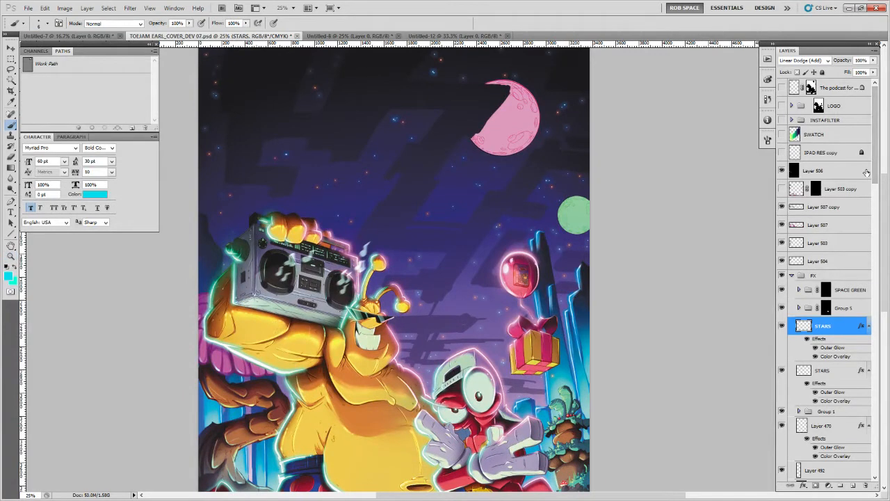
# Select Layer 435 copy in the BG group and set up the ROB RUFFY DRAW brush with the default black foreground
pyautogui.moveTo(866, 172); pyautogui.dragTo(864, 452)
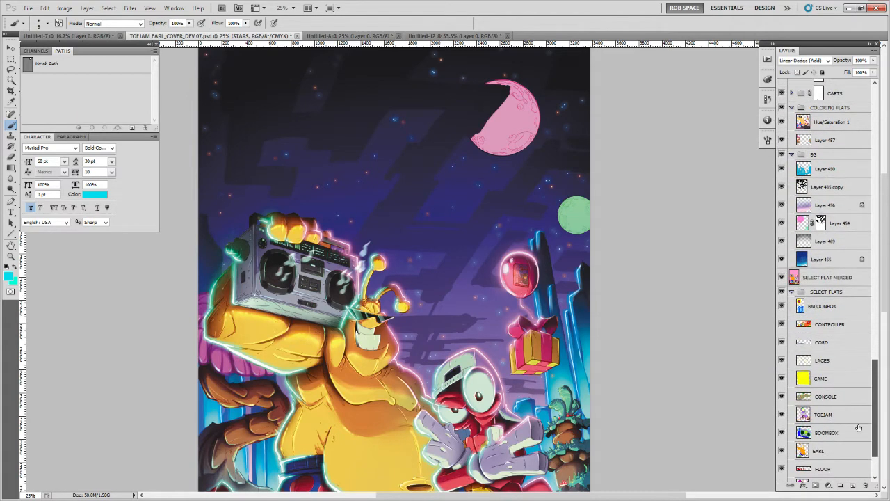
pyautogui.click(803, 186)
pyautogui.moveTo(547, 217); pyautogui.dragTo(565, 357)
pyautogui.rightClick(367, 296)
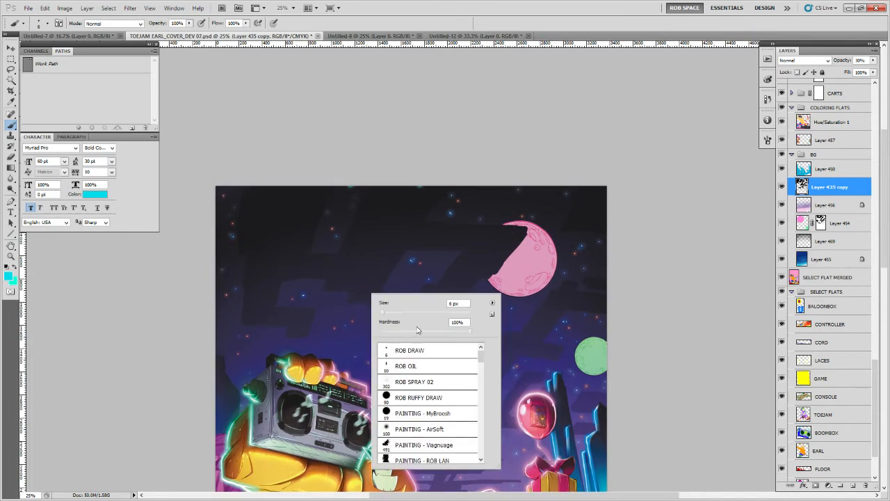
pyautogui.click(416, 397)
pyautogui.click(354, 417)
pyautogui.press('d')
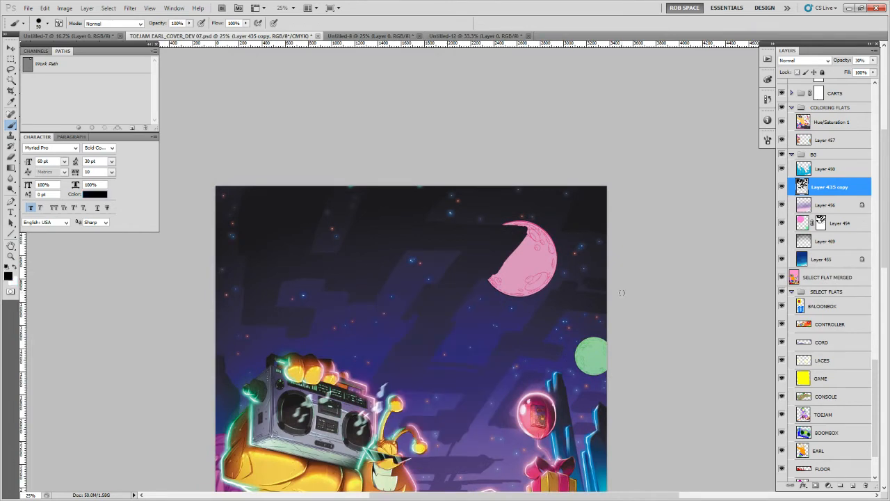
# Paint ragged black drips along the edges of the dark sky shapes above the boombox on Layer 435 copy
pyautogui.press('z')
pyautogui.click(379, 286)
pyautogui.press('b')
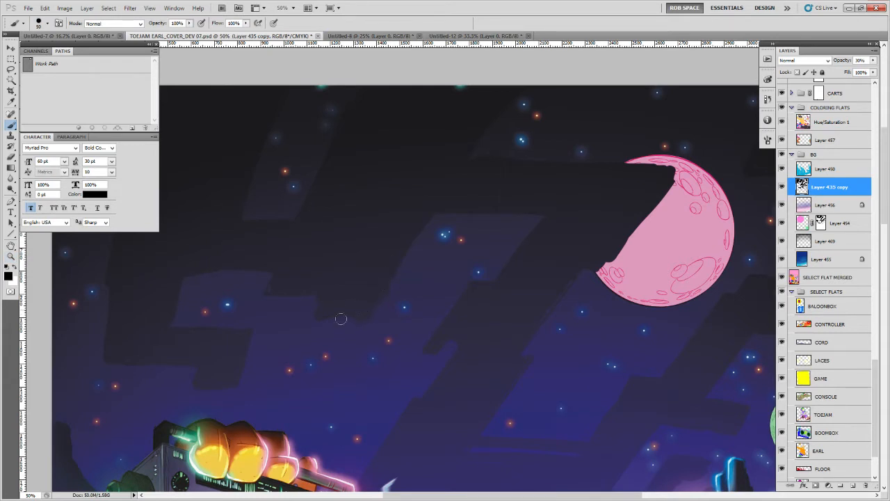
pyautogui.moveTo(324, 311); pyautogui.dragTo(342, 308)
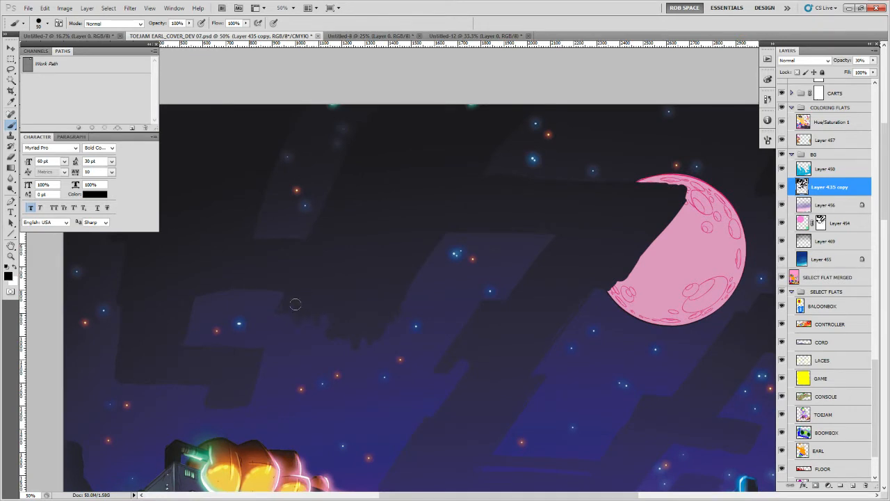
pyautogui.moveTo(417, 278)
pyautogui.mouseDown()
pyautogui.moveTo(427, 240)
pyautogui.moveTo(457, 211)
pyautogui.mouseUp()
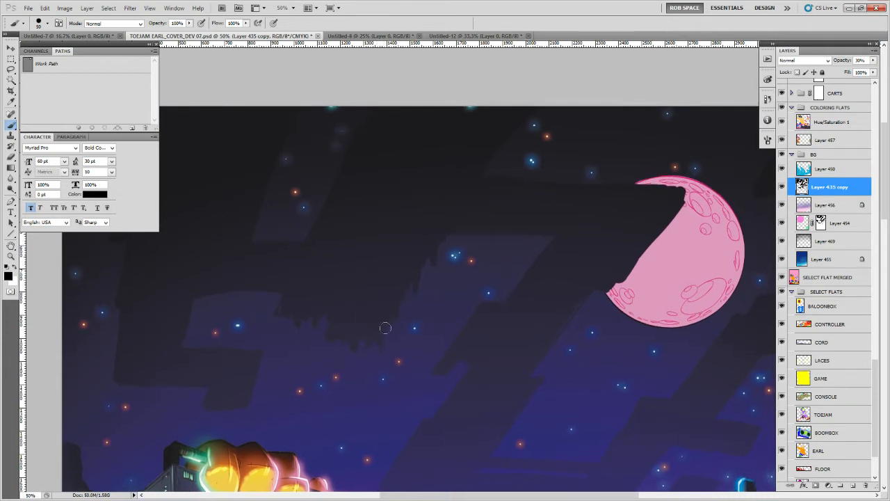
pyautogui.moveTo(383, 324)
pyautogui.mouseDown()
pyautogui.moveTo(409, 302)
pyautogui.moveTo(380, 331)
pyautogui.mouseUp()
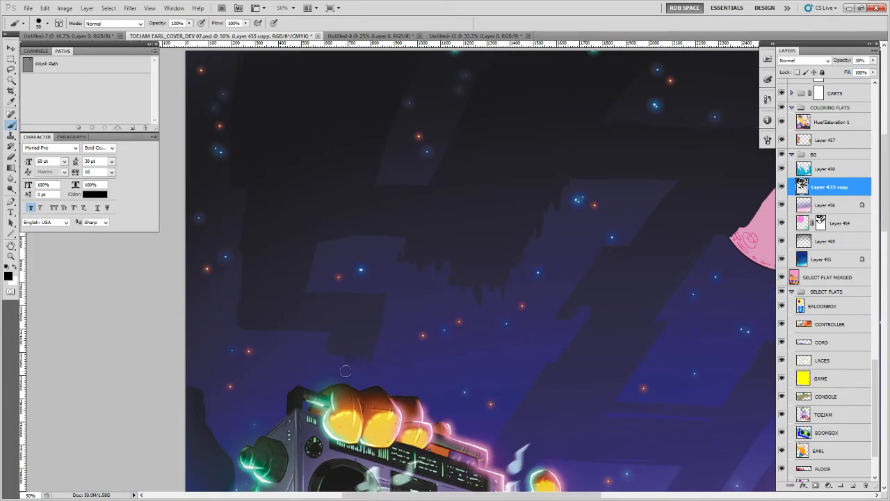
pyautogui.moveTo(340, 368); pyautogui.dragTo(347, 374)
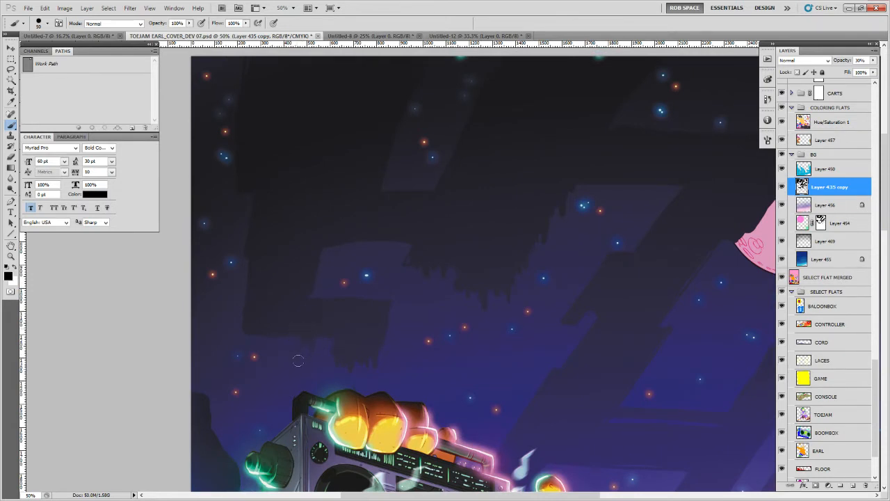
pyautogui.moveTo(328, 310); pyautogui.dragTo(333, 343)
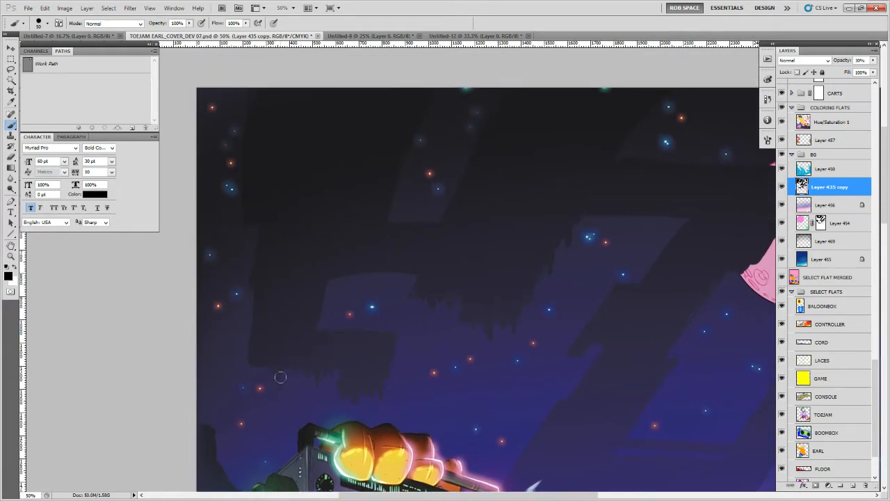
pyautogui.moveTo(502, 278); pyautogui.dragTo(465, 333)
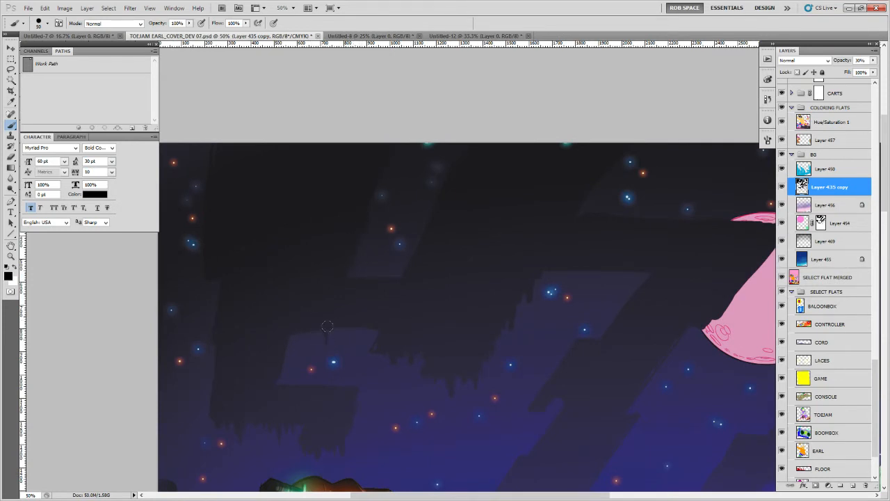
pyautogui.moveTo(327, 326)
pyautogui.mouseDown()
pyautogui.moveTo(329, 338)
pyautogui.moveTo(338, 331)
pyautogui.moveTo(345, 340)
pyautogui.moveTo(355, 325)
pyautogui.moveTo(417, 303)
pyautogui.mouseUp()
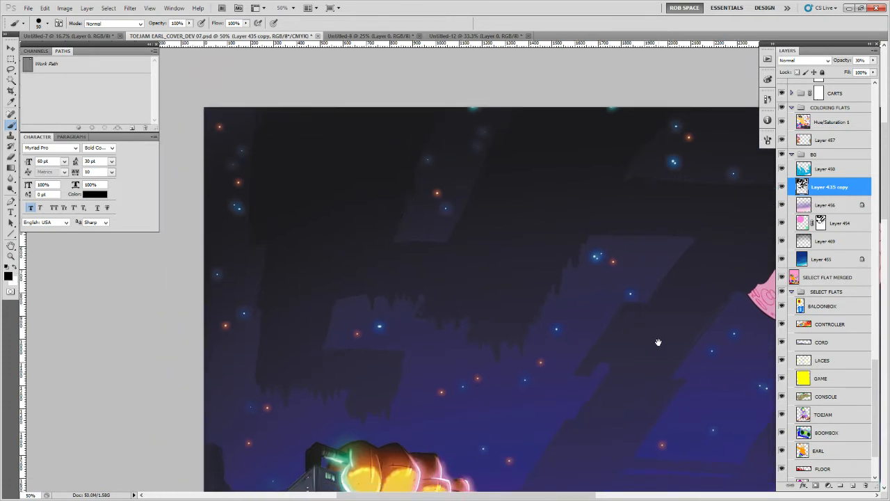
# Resize the brush to 45 px and paint drips on the dark shape beside the pink moon and over its shadow edge
pyautogui.moveTo(658, 342); pyautogui.dragTo(539, 372)
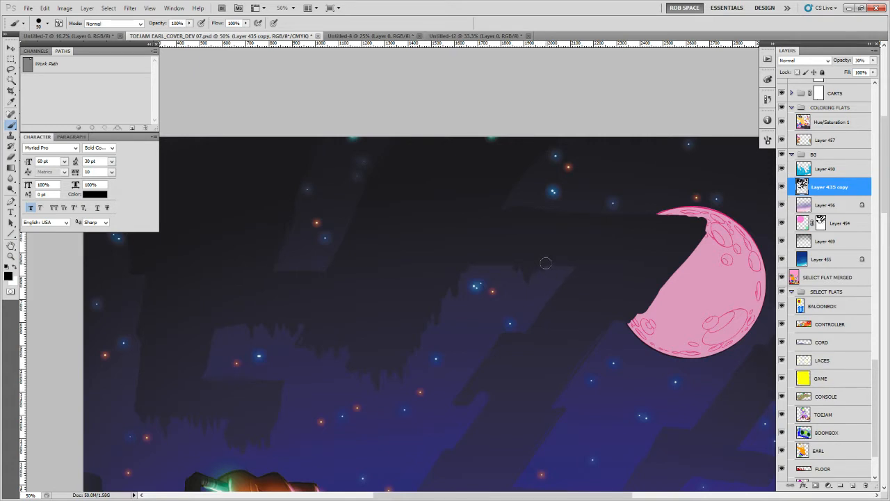
pyautogui.press('[')
pyautogui.press(']')
pyautogui.moveTo(665, 366); pyautogui.dragTo(595, 349)
pyautogui.moveTo(617, 241); pyautogui.dragTo(620, 237)
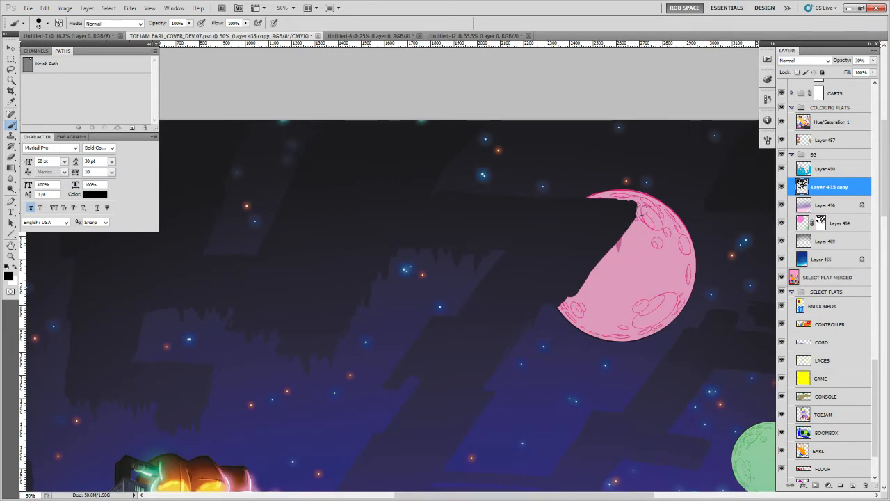
pyautogui.moveTo(609, 249); pyautogui.dragTo(602, 270)
# Paint drips along the diagonal dark shapes below the pink moon and the shadow edge above the yellow character's antennae
pyautogui.scroll(-3, 533, 308)
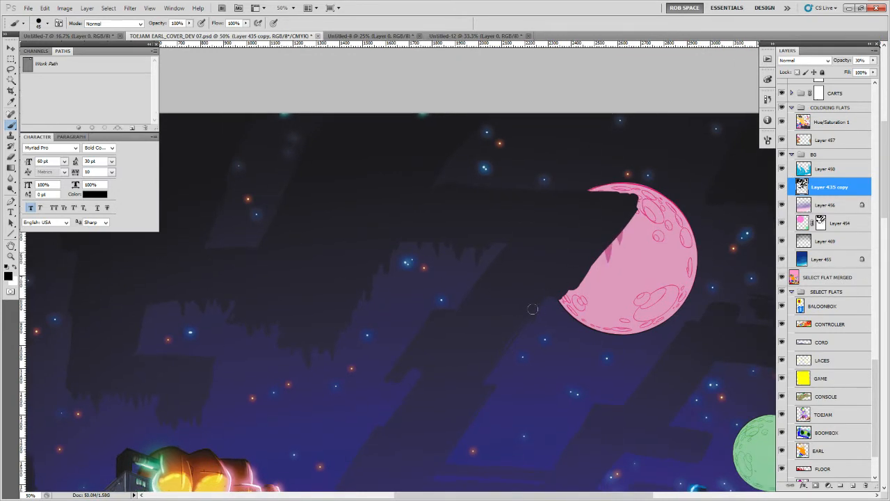
pyautogui.scroll(-4, 513, 316)
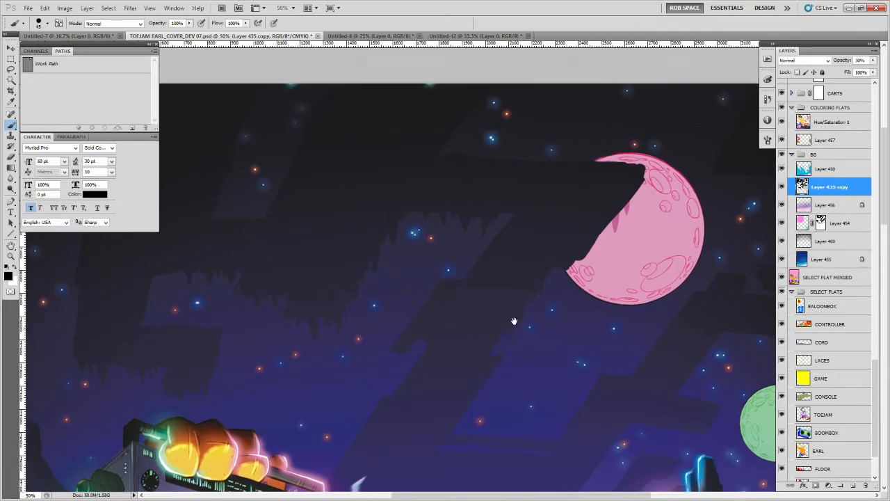
pyautogui.scroll(-4, 498, 332)
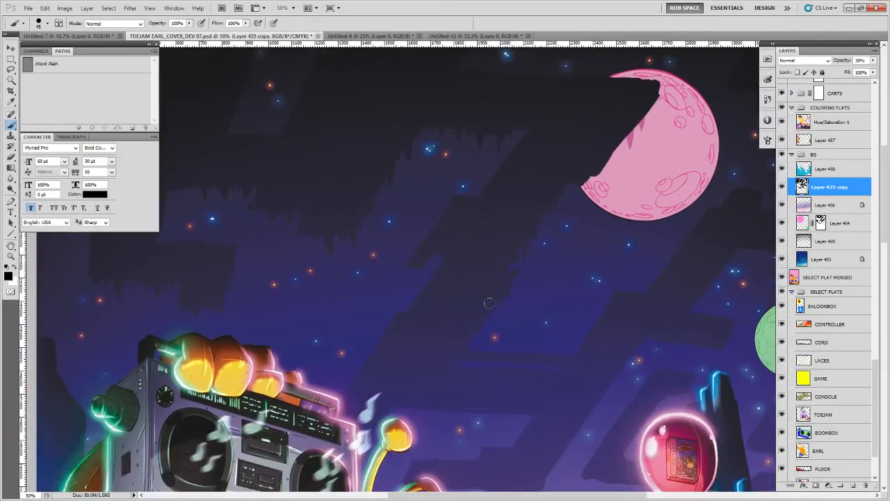
pyautogui.scroll(-1, 480, 302)
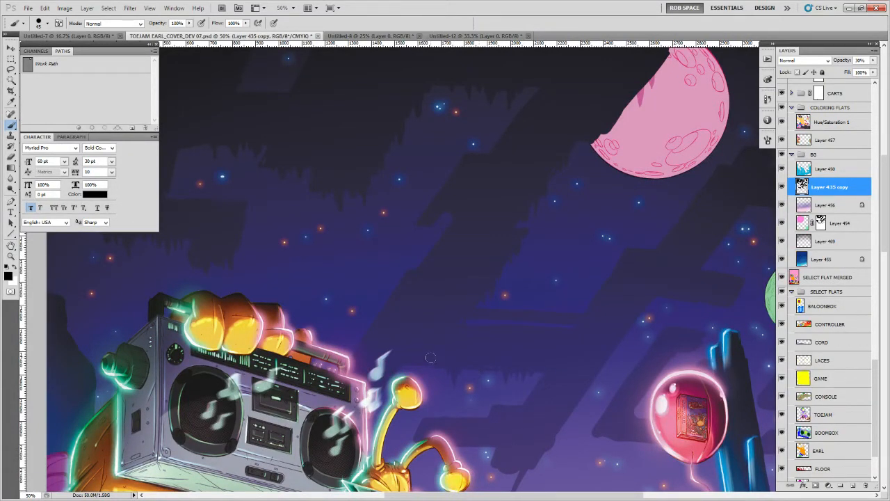
pyautogui.scroll(-2, 426, 362)
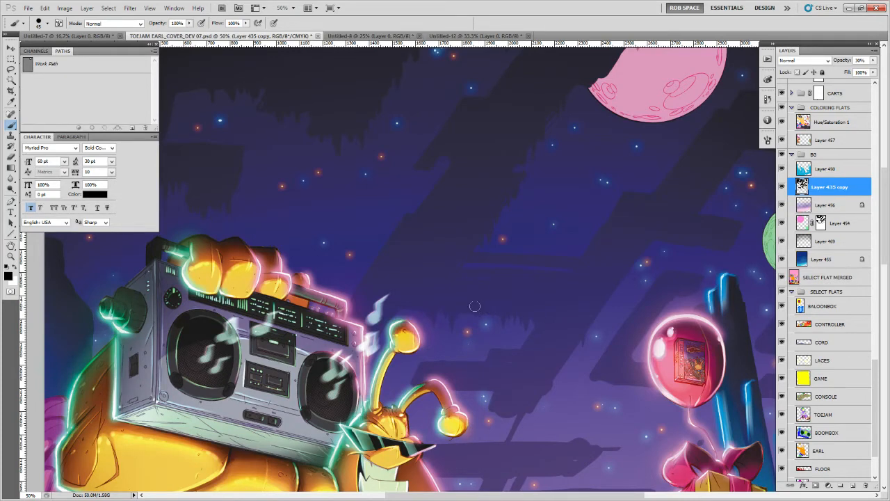
# Paint drips along the lower end of the diagonal dark shape to the right of the yellow character's antennae
pyautogui.moveTo(564, 286); pyautogui.dragTo(634, 317)
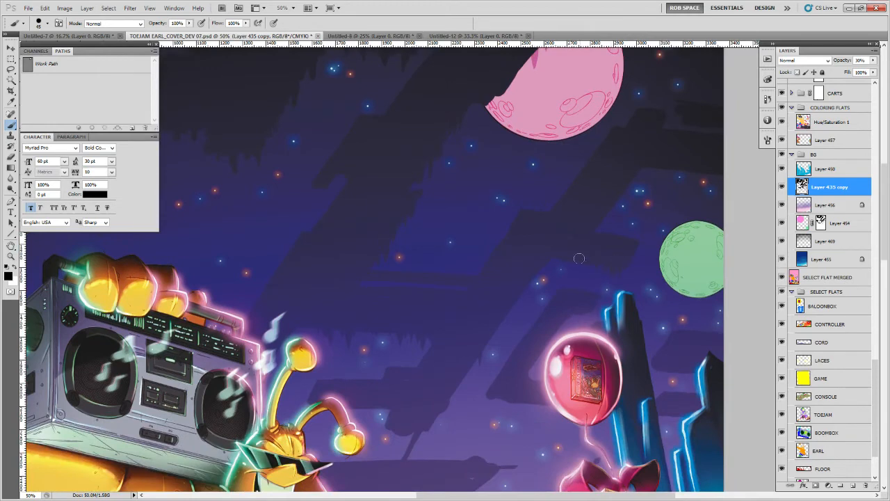
pyautogui.moveTo(643, 176); pyautogui.dragTo(589, 256)
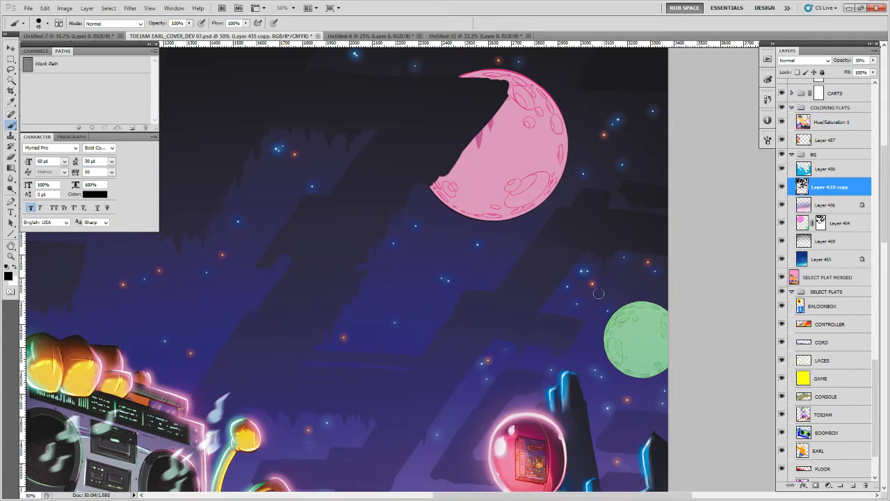
pyautogui.moveTo(582, 272); pyautogui.dragTo(542, 314)
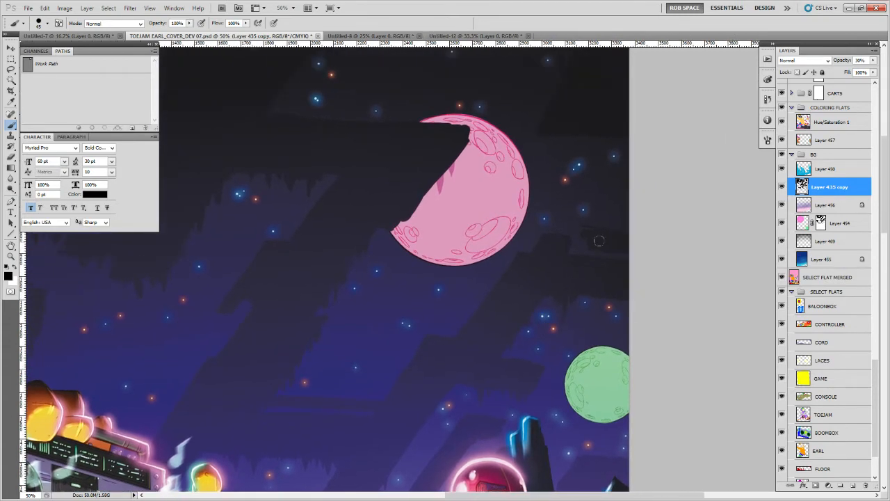
pyautogui.moveTo(590, 281); pyautogui.dragTo(610, 215)
pyautogui.moveTo(579, 304); pyautogui.dragTo(602, 246)
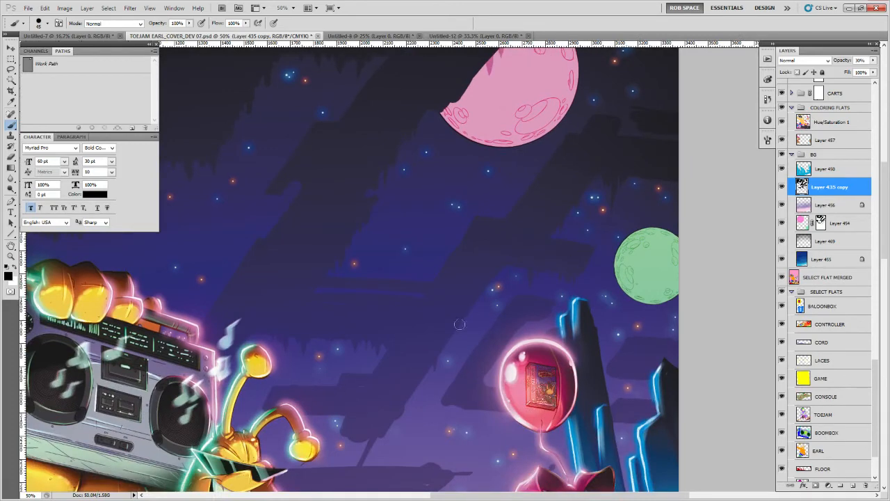
pyautogui.moveTo(463, 331); pyautogui.dragTo(479, 301)
pyautogui.moveTo(437, 370); pyautogui.dragTo(448, 352)
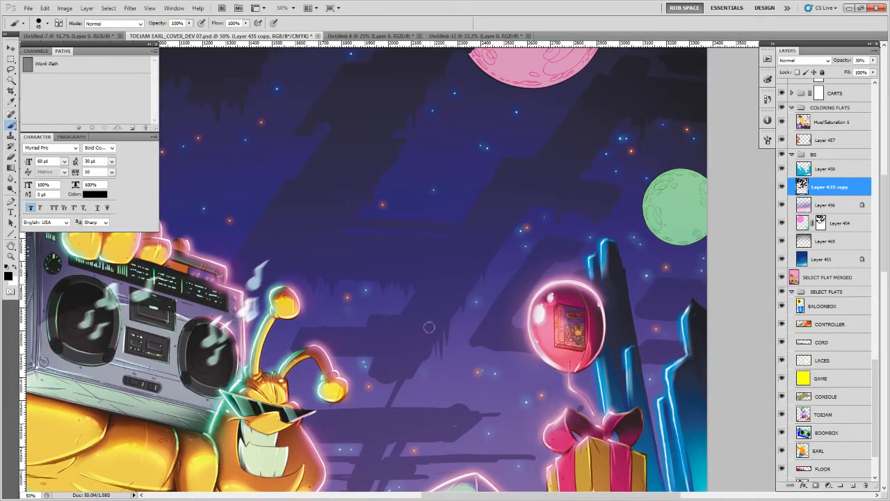
pyautogui.moveTo(407, 378); pyautogui.dragTo(410, 375)
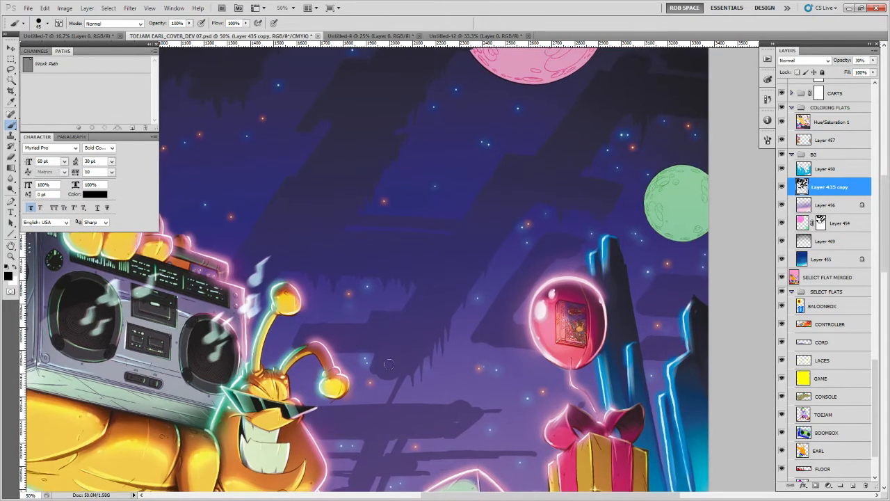
pyautogui.moveTo(357, 357); pyautogui.dragTo(438, 329)
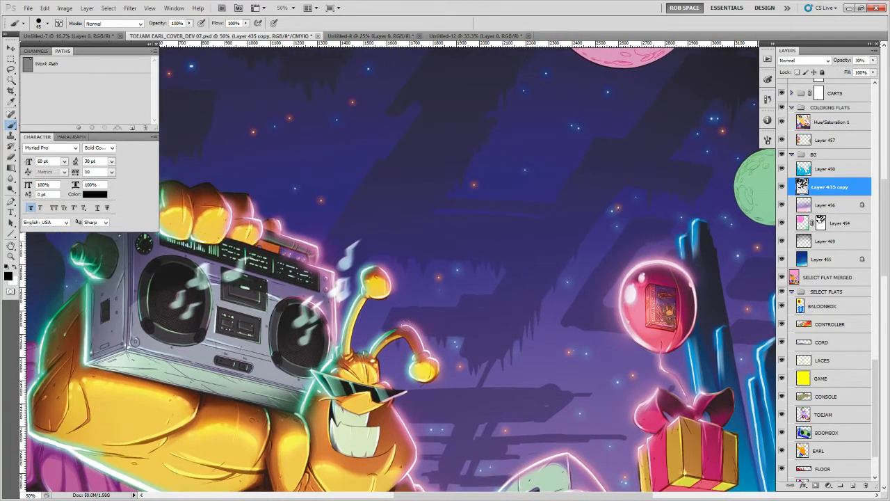
# Paint drips hanging from the underside of the dark shape just left of the pink balloon
pyautogui.moveTo(401, 268); pyautogui.dragTo(412, 343)
pyautogui.moveTo(369, 300); pyautogui.dragTo(402, 312)
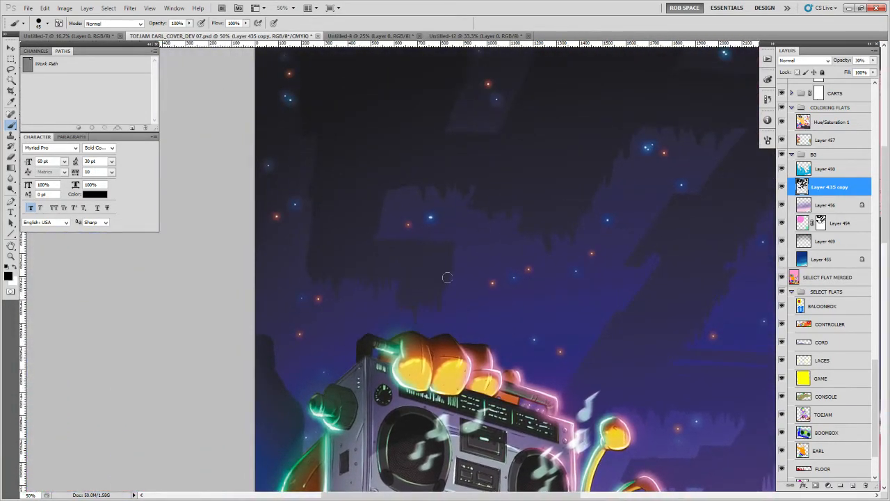
pyautogui.scroll(3, 440, 298)
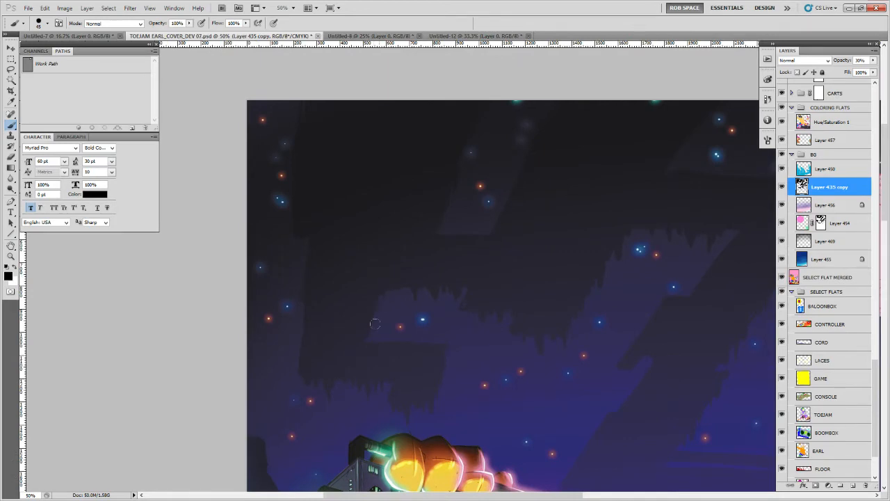
pyautogui.moveTo(436, 282); pyautogui.dragTo(407, 366)
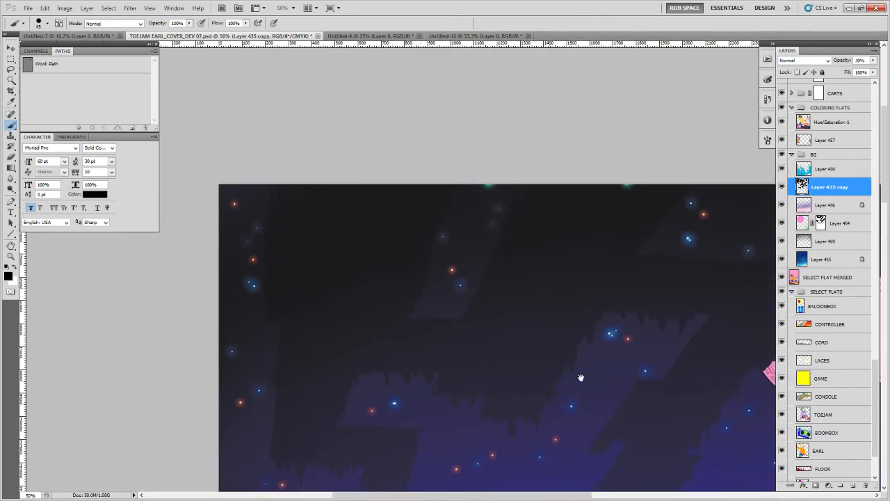
pyautogui.moveTo(657, 410); pyautogui.dragTo(405, 338)
pyautogui.moveTo(637, 391); pyautogui.dragTo(652, 300)
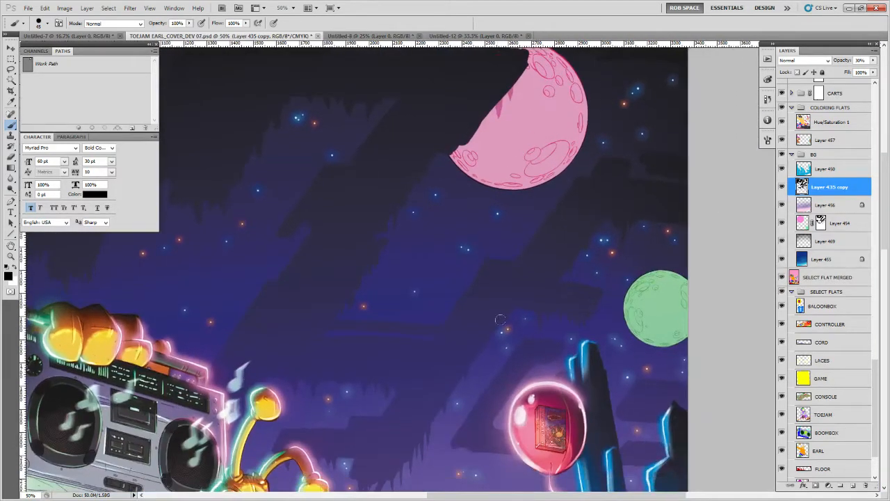
pyautogui.moveTo(494, 339); pyautogui.dragTo(508, 251)
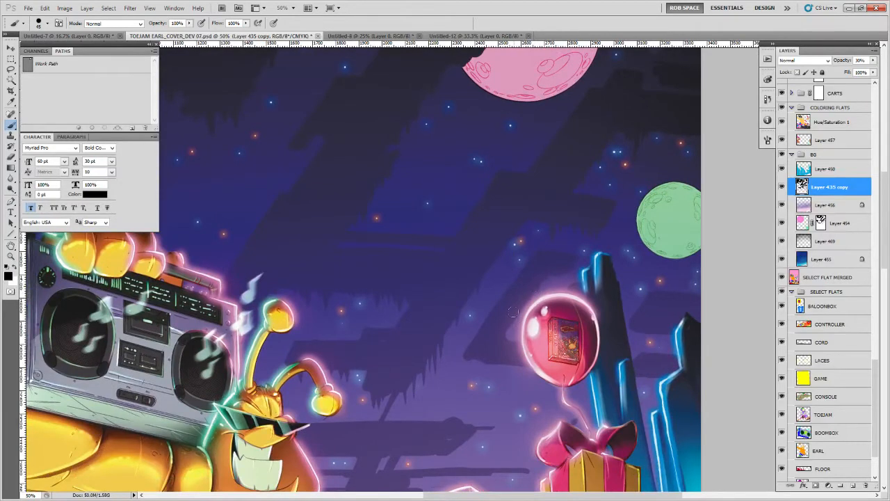
pyautogui.moveTo(510, 339); pyautogui.dragTo(525, 282)
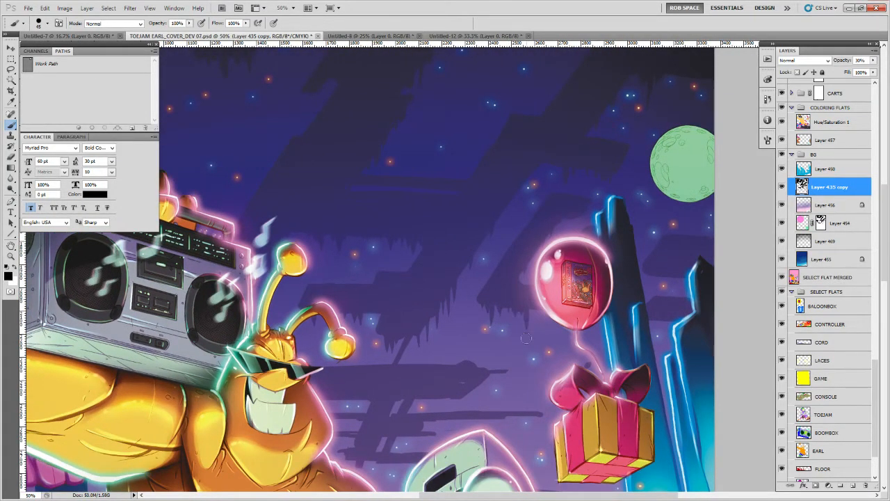
pyautogui.moveTo(533, 311); pyautogui.dragTo(541, 263)
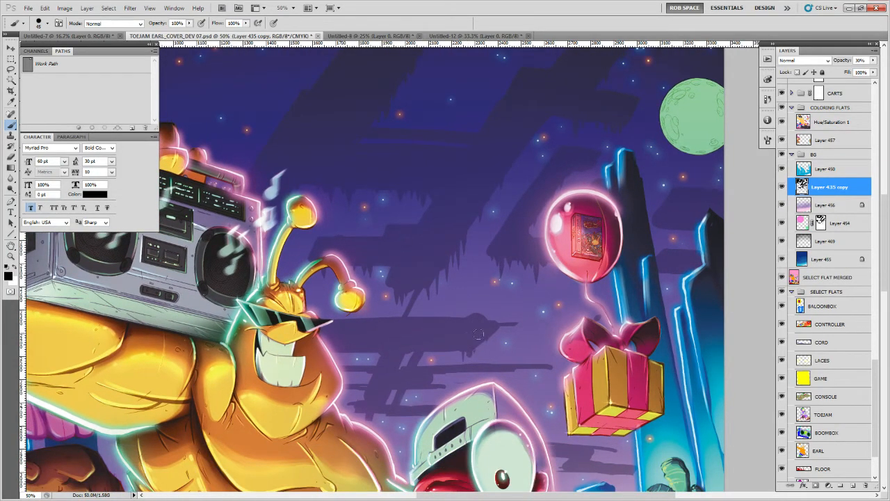
# Paint drips under the horizontal dark bands left of the gift box and on the dark shape below the green moon
pyautogui.moveTo(486, 339); pyautogui.dragTo(501, 319)
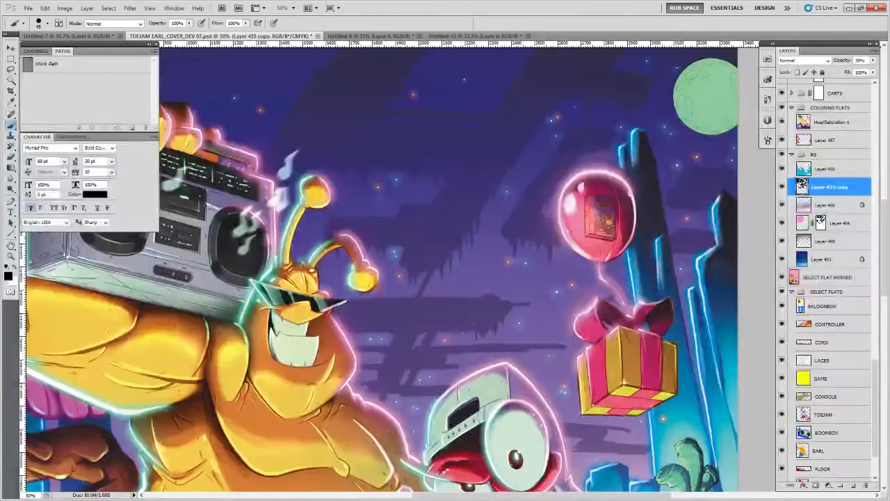
pyautogui.moveTo(388, 323); pyautogui.dragTo(429, 291)
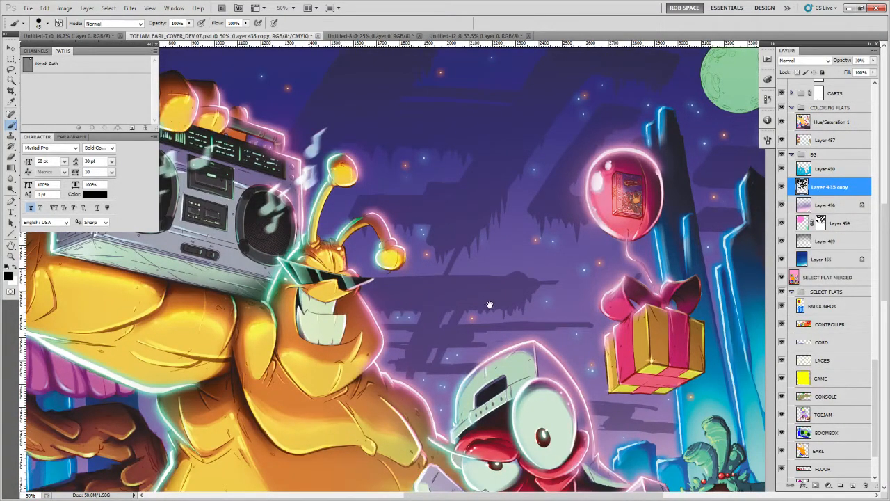
pyautogui.moveTo(489, 306); pyautogui.dragTo(483, 299)
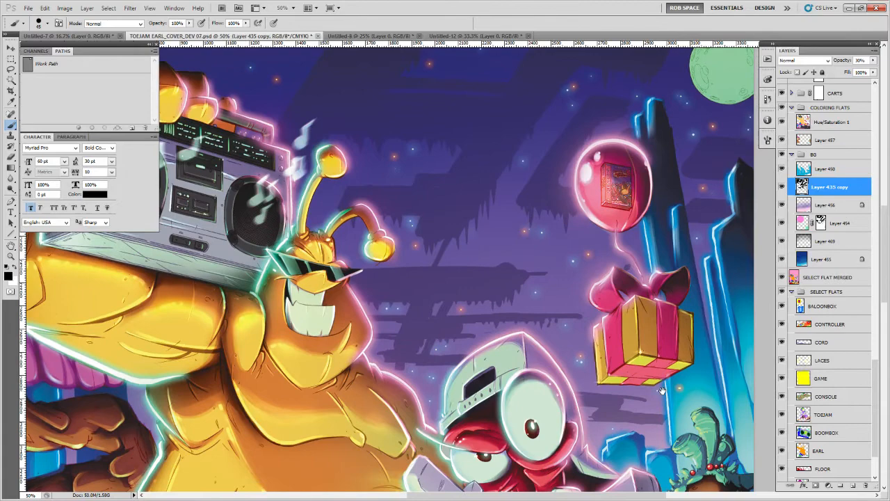
pyautogui.moveTo(702, 268); pyautogui.dragTo(546, 330)
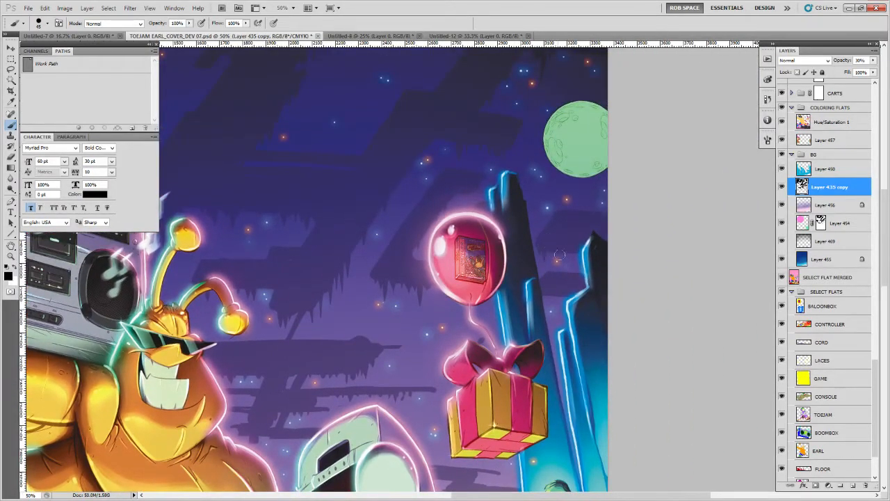
pyautogui.moveTo(567, 235); pyautogui.dragTo(566, 245)
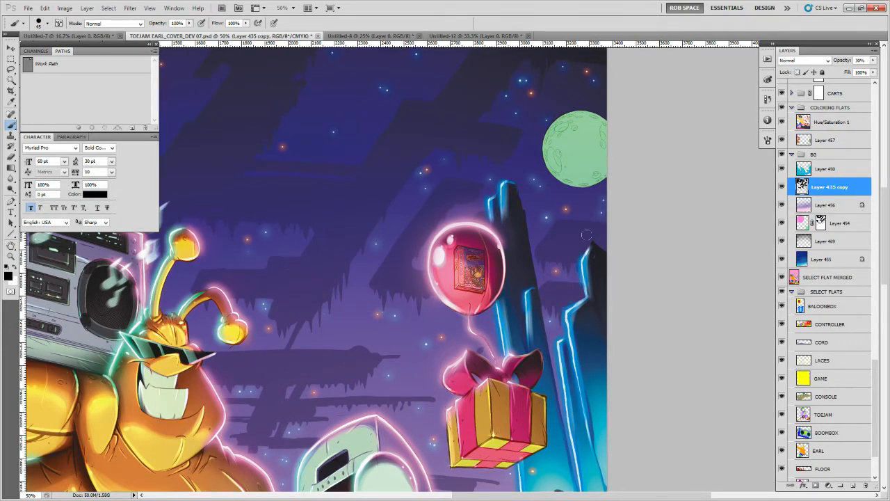
# Reduce the brush to 20 px and paint finer drips along the dark shapes around the balloon and blue crystals
pyautogui.moveTo(587, 234); pyautogui.dragTo(575, 269)
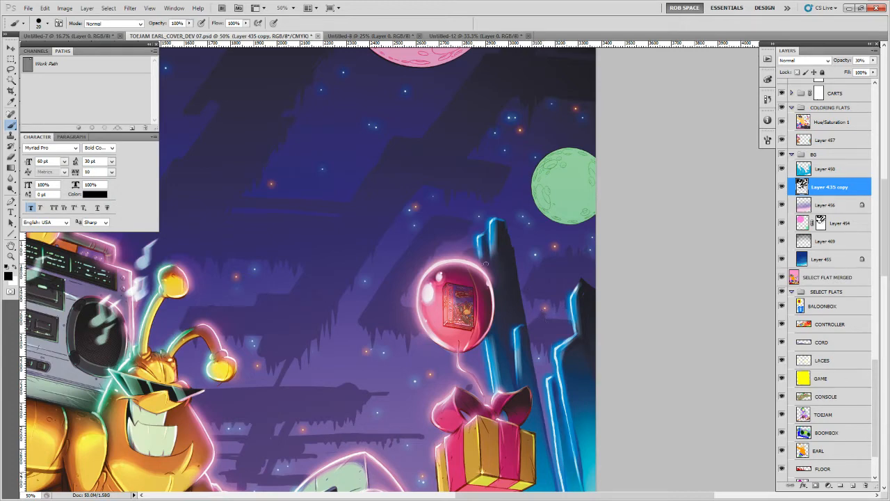
pyautogui.scroll(3, 464, 242)
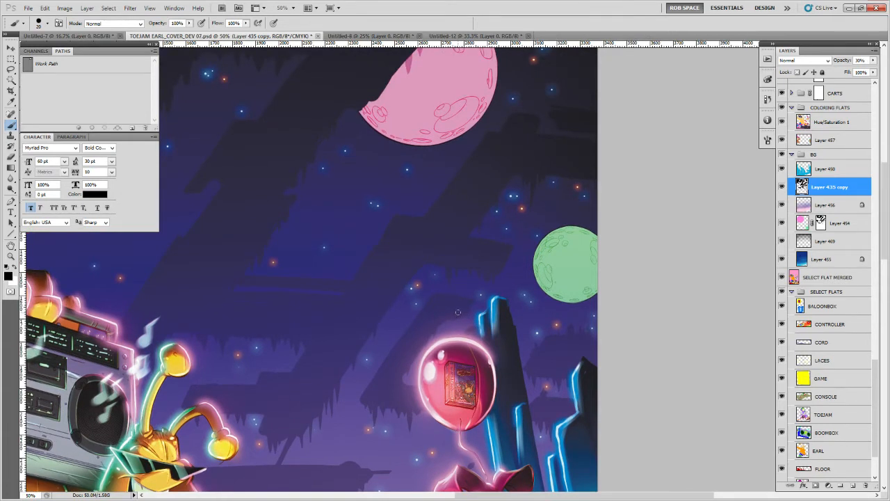
pyautogui.scroll(1, 460, 295)
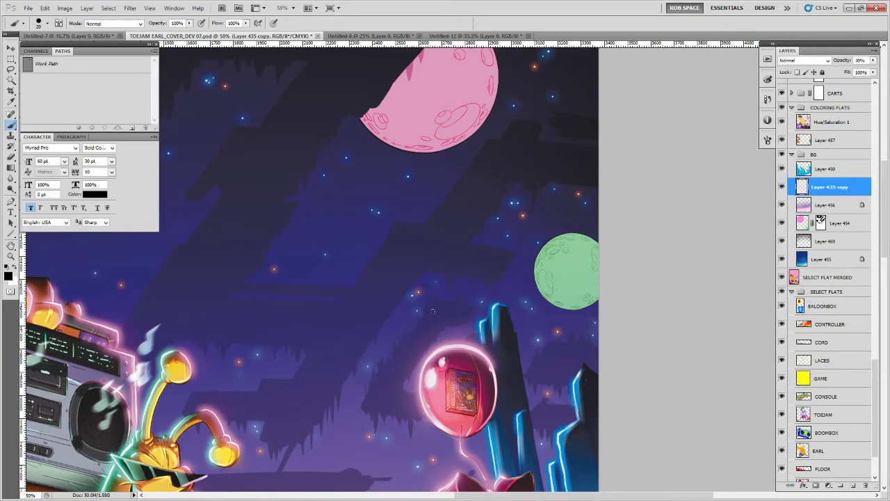
# Paint fine drips on the dark shapes above the antennae and along the diagonal shape left of the pink moon
pyautogui.press('space')
pyautogui.moveTo(328, 371); pyautogui.dragTo(438, 349)
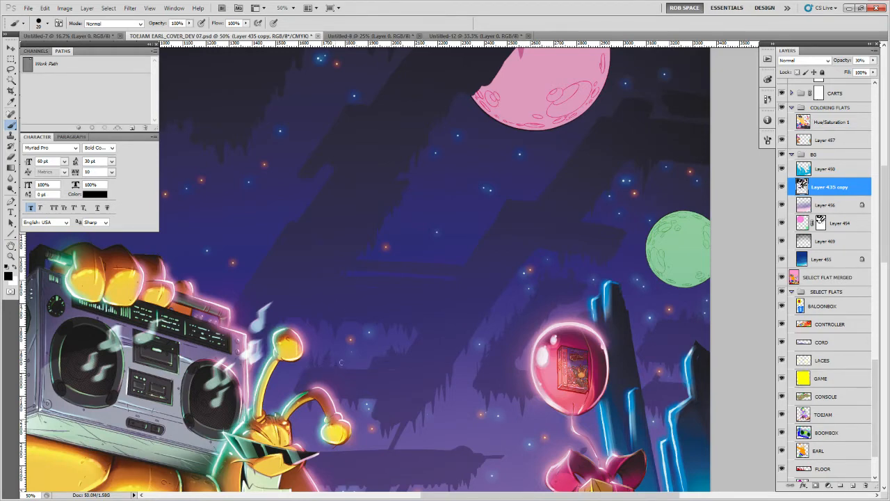
pyautogui.moveTo(379, 307); pyautogui.dragTo(459, 369)
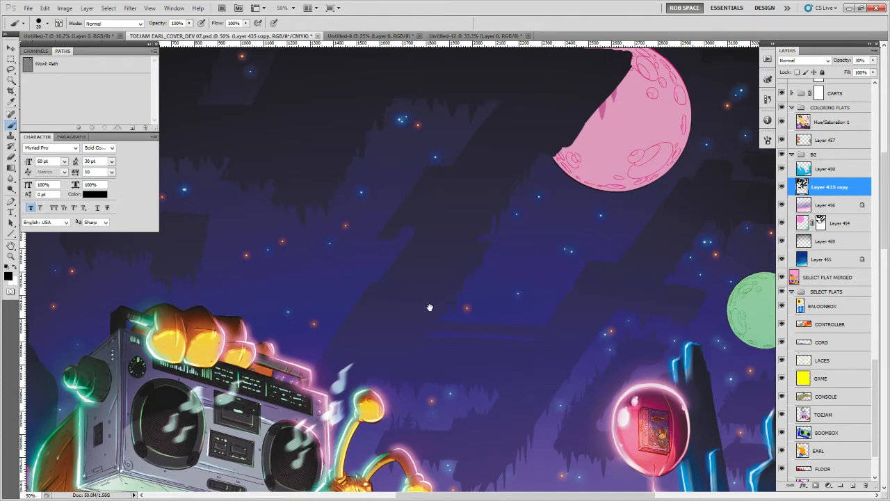
pyautogui.moveTo(427, 294); pyautogui.dragTo(433, 324)
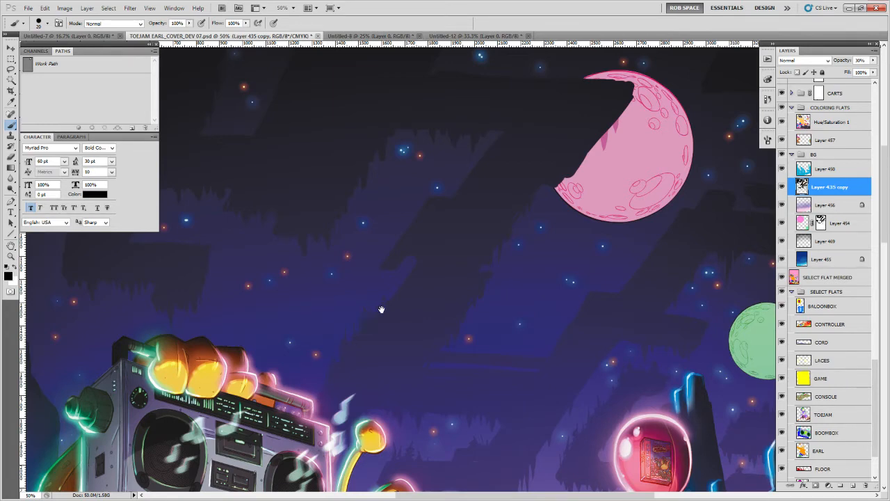
# Roughen the edges of the dark shape around the small starry gap above the boombox with fine drips
pyautogui.moveTo(407, 246); pyautogui.dragTo(392, 342)
pyautogui.moveTo(371, 288); pyautogui.dragTo(340, 343)
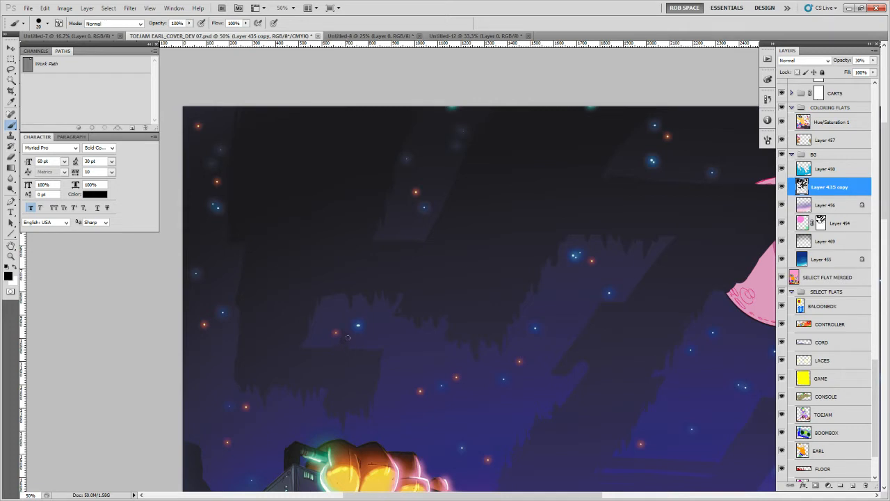
pyautogui.moveTo(352, 341)
pyautogui.mouseDown()
pyautogui.moveTo(328, 347)
pyautogui.moveTo(316, 338)
pyautogui.moveTo(313, 347)
pyautogui.mouseUp()
pyautogui.moveTo(379, 351); pyautogui.dragTo(380, 363)
pyautogui.moveTo(672, 356); pyautogui.dragTo(511, 328)
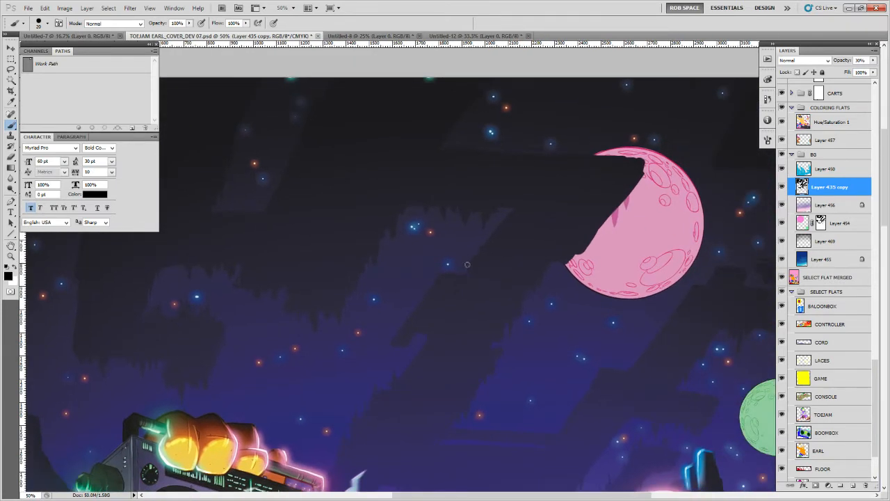
# Paint fine drips into the dark sky shapes near the top of the page, just left of the pink moon's tip
pyautogui.moveTo(463, 270)
pyautogui.mouseDown()
pyautogui.moveTo(485, 243)
pyautogui.moveTo(464, 279)
pyautogui.mouseUp()
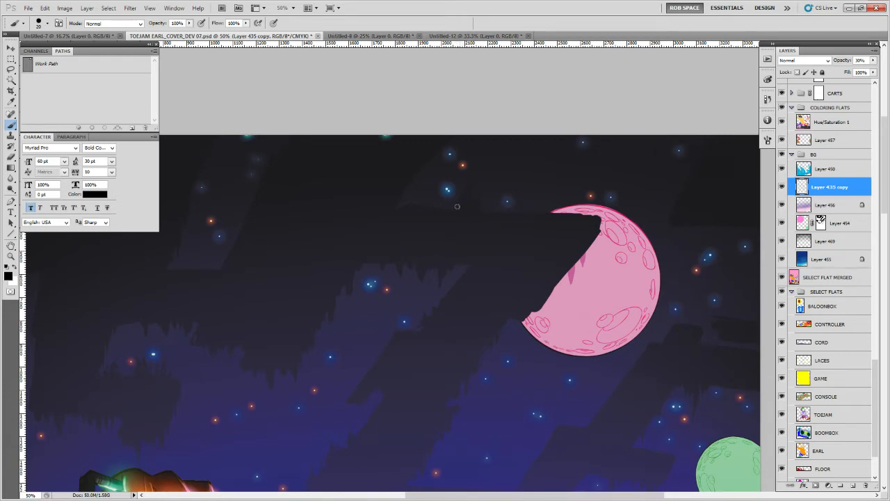
pyautogui.moveTo(488, 193); pyautogui.dragTo(487, 228)
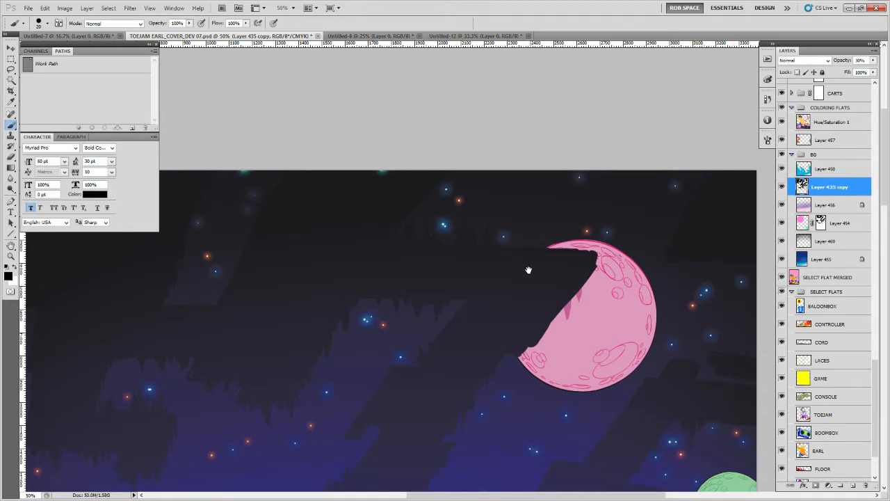
pyautogui.moveTo(533, 246); pyautogui.dragTo(487, 256)
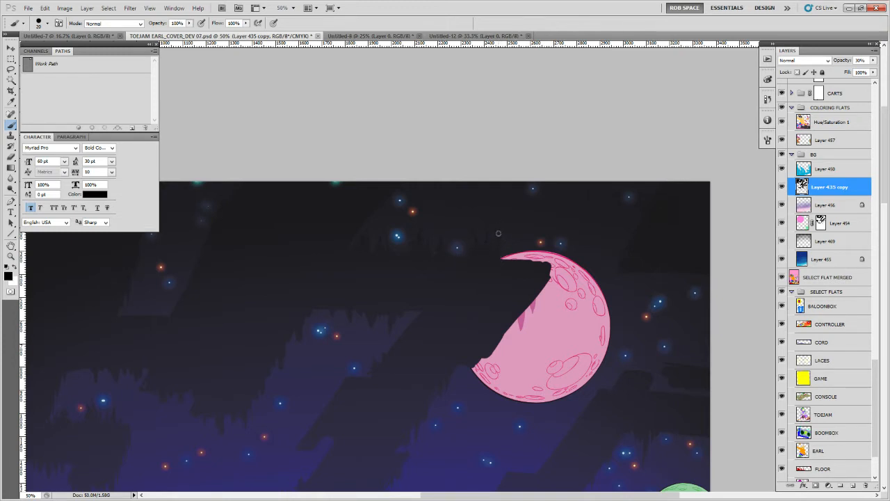
pyautogui.moveTo(504, 235); pyautogui.dragTo(501, 262)
# Paint fine drips along the left edge of the diagonal dark shape between the boombox and the pink moon
pyautogui.moveTo(427, 334); pyautogui.dragTo(442, 293)
pyautogui.moveTo(363, 340); pyautogui.dragTo(377, 315)
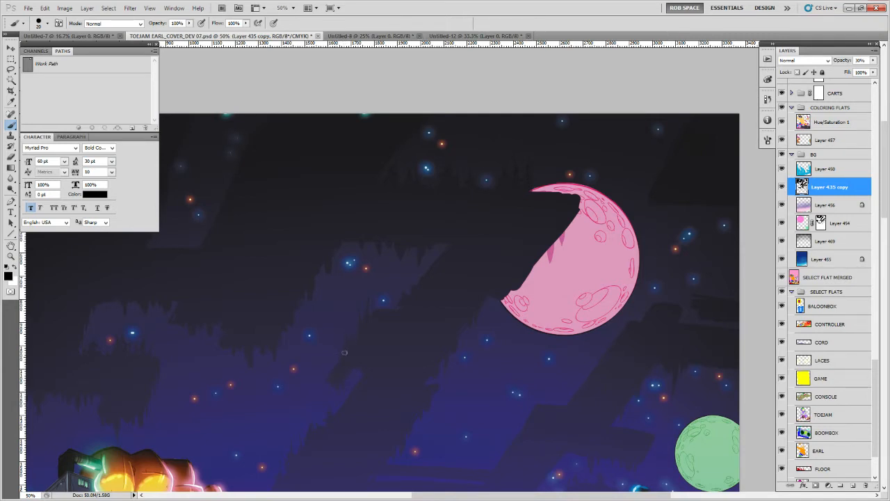
pyautogui.moveTo(372, 360); pyautogui.dragTo(481, 269)
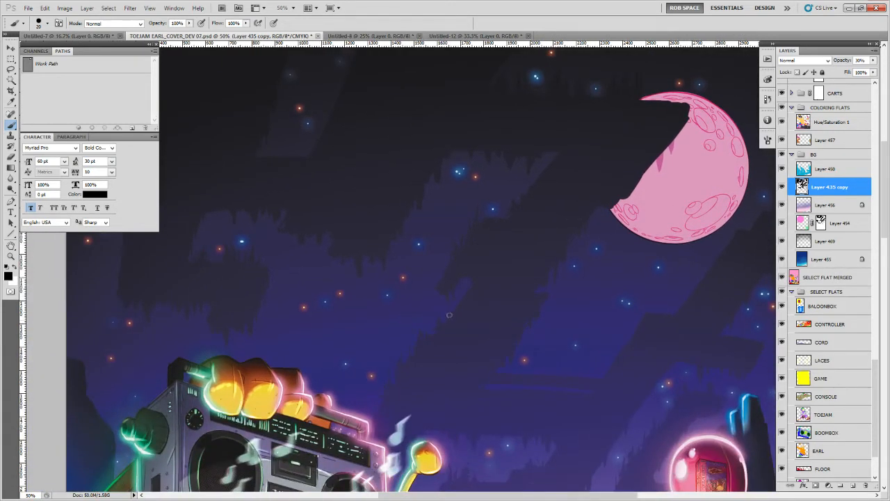
pyautogui.moveTo(603, 323); pyautogui.dragTo(534, 300)
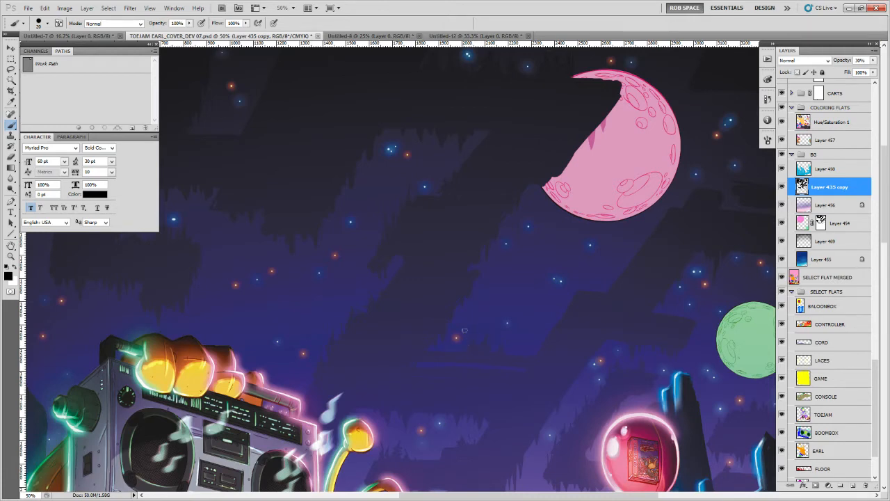
pyautogui.hscroll(3, 576, 318)
pyautogui.scroll(1, 576, 318)
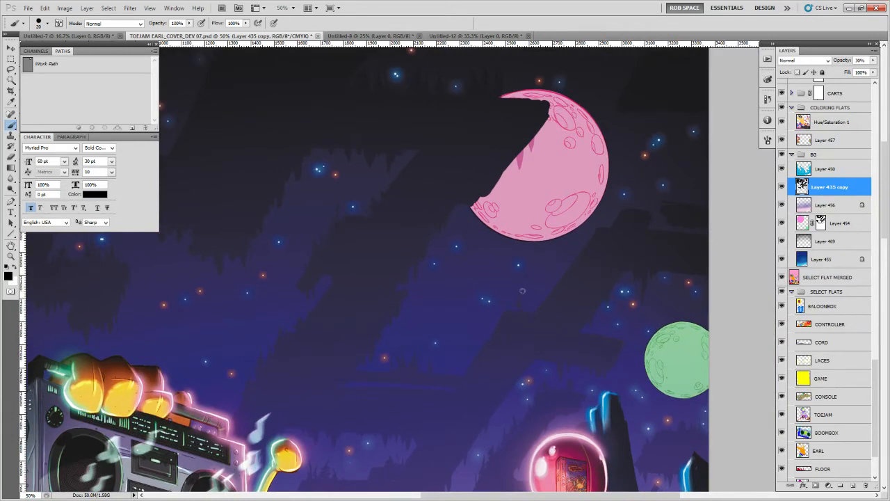
pyautogui.hscroll(2, 521, 303)
pyautogui.scroll(1, 522, 303)
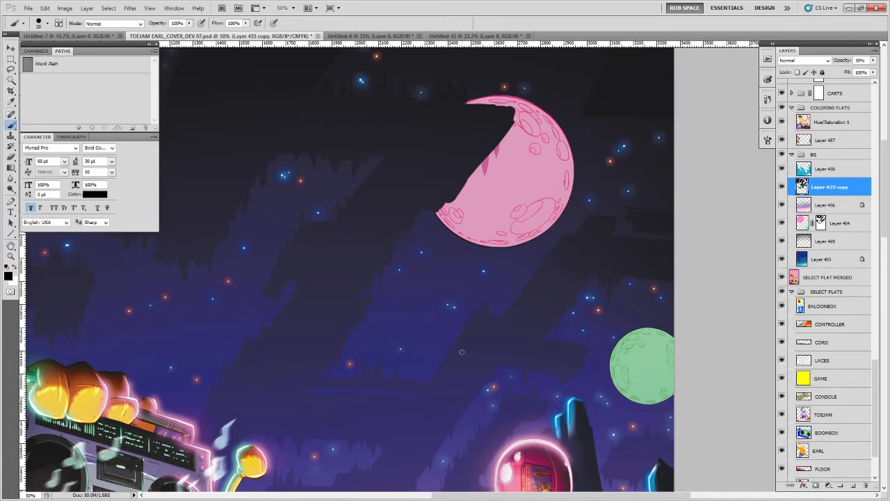
# Paint fine spikes and drips along the edges of the dark sky shape between the pink and green moons
pyautogui.scroll(-1, 465, 332)
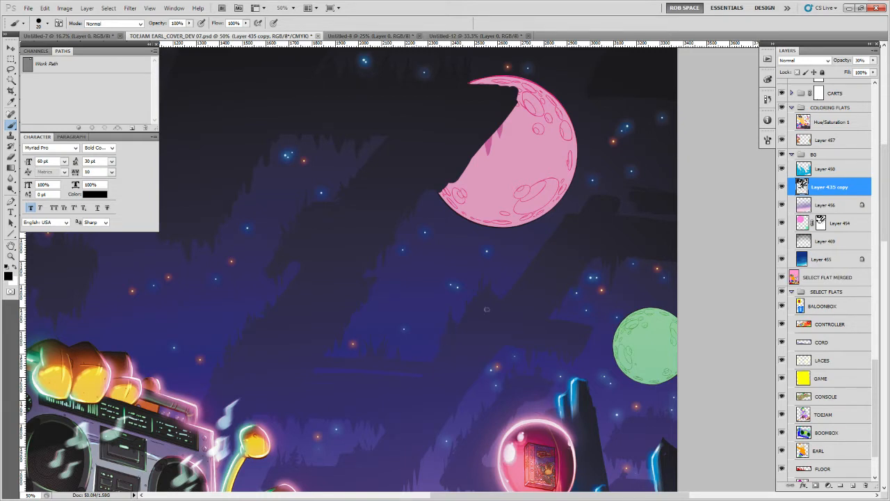
pyautogui.scroll(3, 560, 264)
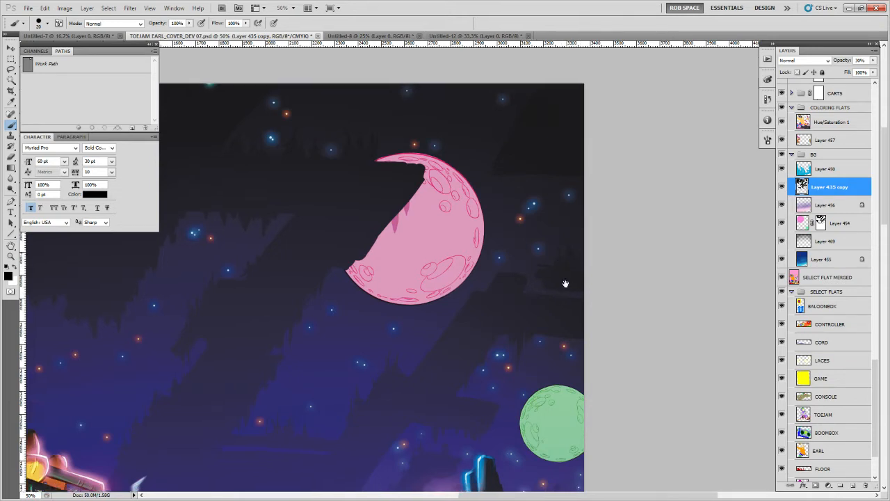
pyautogui.scroll(-3, 566, 285)
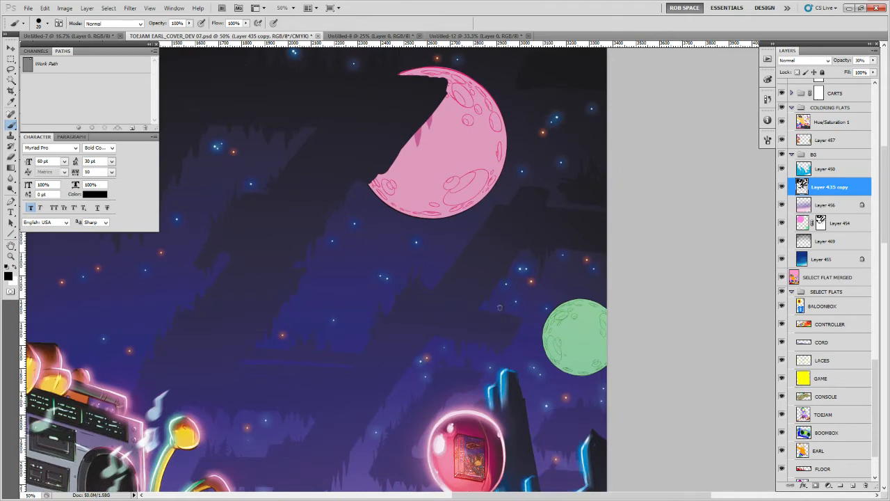
pyautogui.scroll(-1, 351, 324)
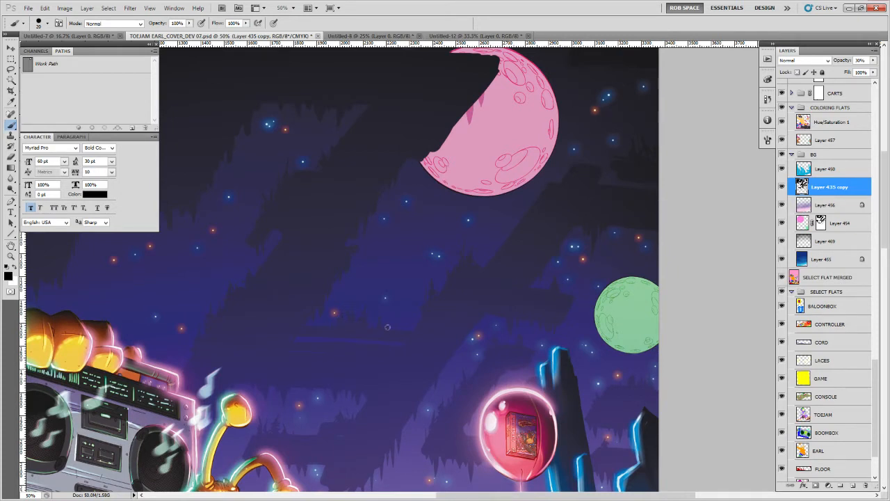
pyautogui.moveTo(350, 338); pyautogui.dragTo(358, 317)
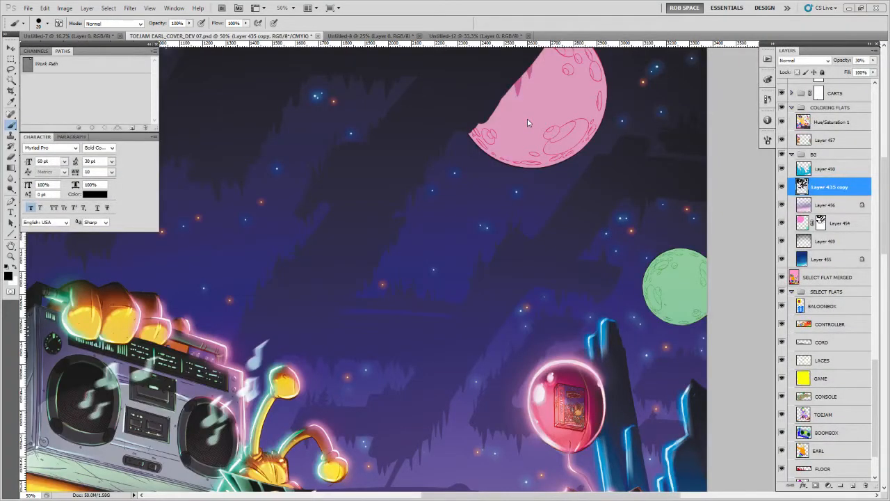
# Paint fine drips along the underside of the horizontal dark shape between the orange character's sunglasses and the gift box
pyautogui.moveTo(279, 260)
pyautogui.mouseDown()
pyautogui.moveTo(323, 295)
pyautogui.moveTo(488, 337)
pyautogui.mouseUp()
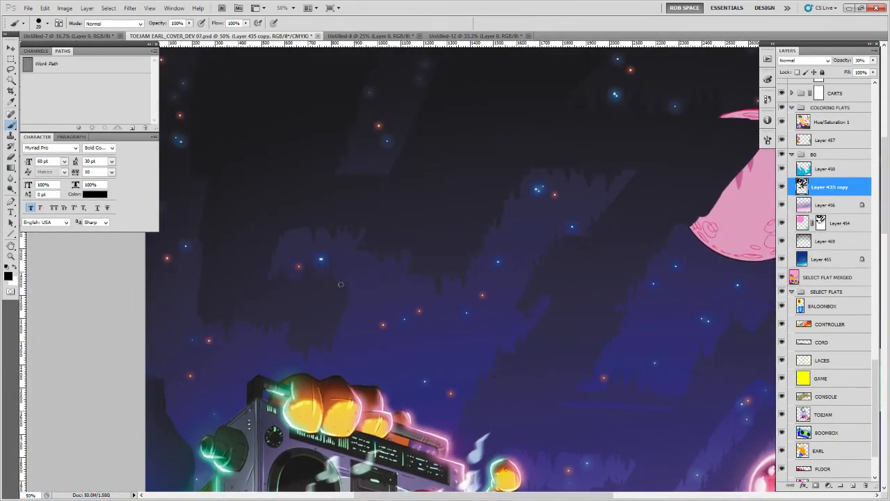
pyautogui.moveTo(333, 259); pyautogui.dragTo(346, 312)
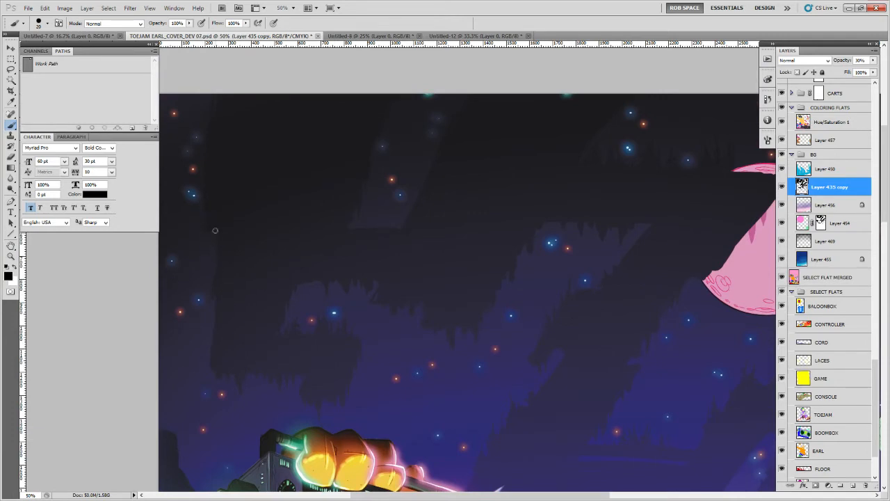
pyautogui.scroll(3, 216, 233)
pyautogui.moveTo(244, 351); pyautogui.dragTo(220, 244)
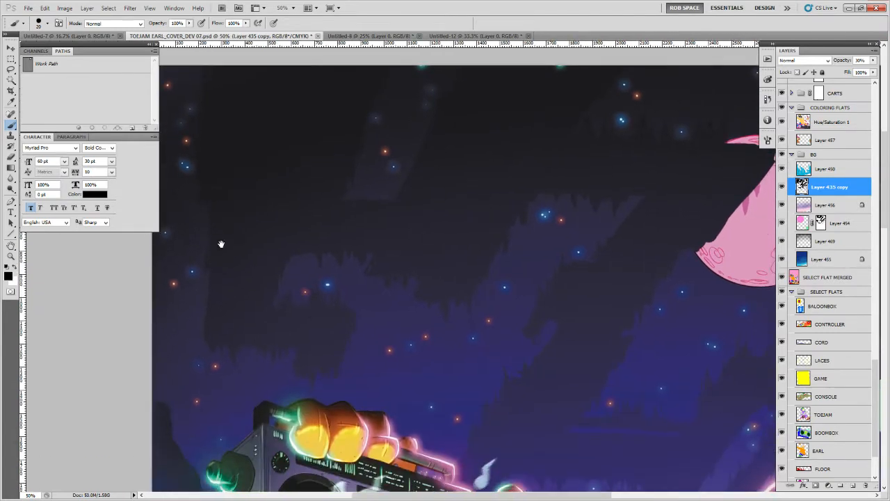
pyautogui.moveTo(597, 358); pyautogui.dragTo(412, 313)
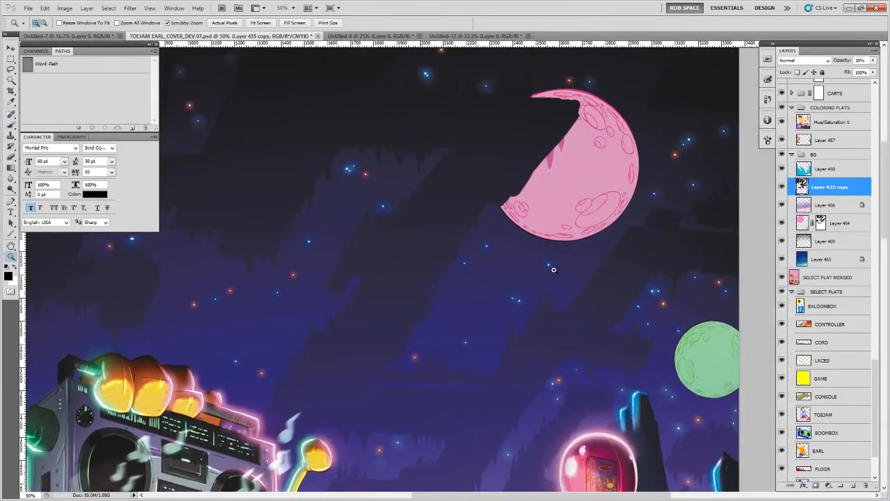
pyautogui.keyDown('alt'); pyautogui.click(559, 269); pyautogui.keyUp('alt')
pyautogui.moveTo(560, 340); pyautogui.dragTo(558, 119)
pyautogui.keyDown('ctrl'); pyautogui.click(523, 306); pyautogui.keyUp('ctrl')
pyautogui.press('b')
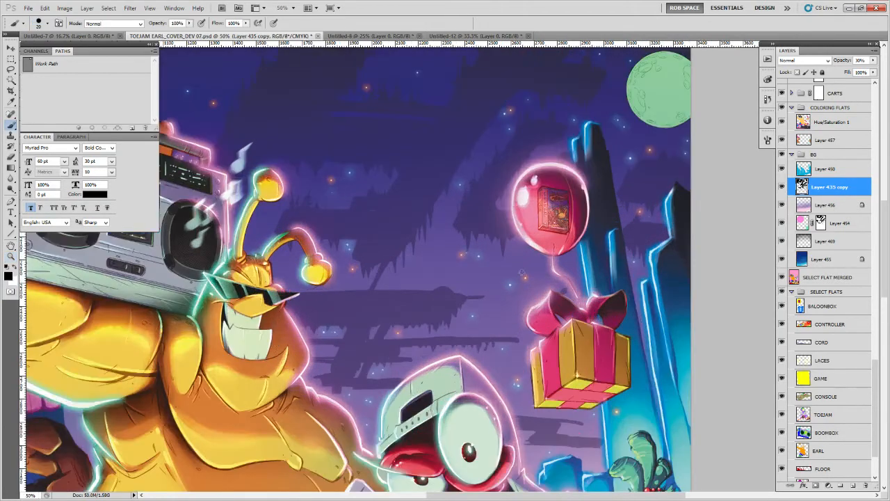
pyautogui.moveTo(521, 276); pyautogui.dragTo(529, 309)
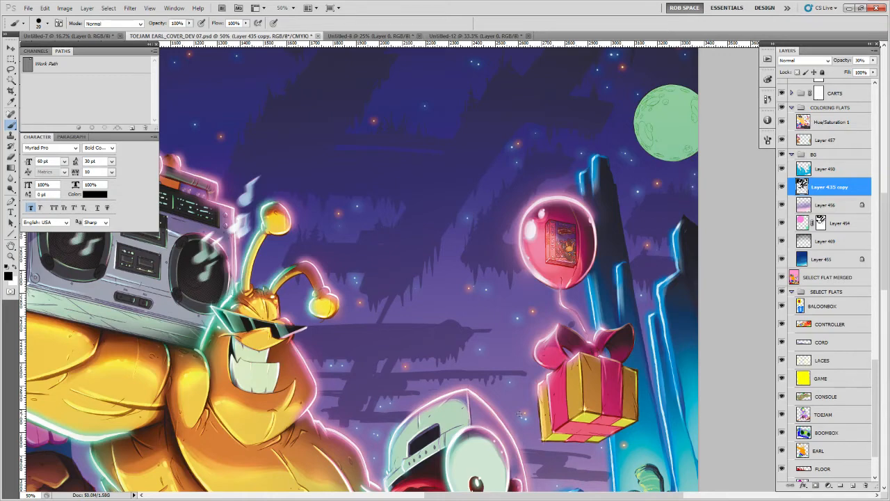
pyautogui.moveTo(436, 314); pyautogui.dragTo(491, 331)
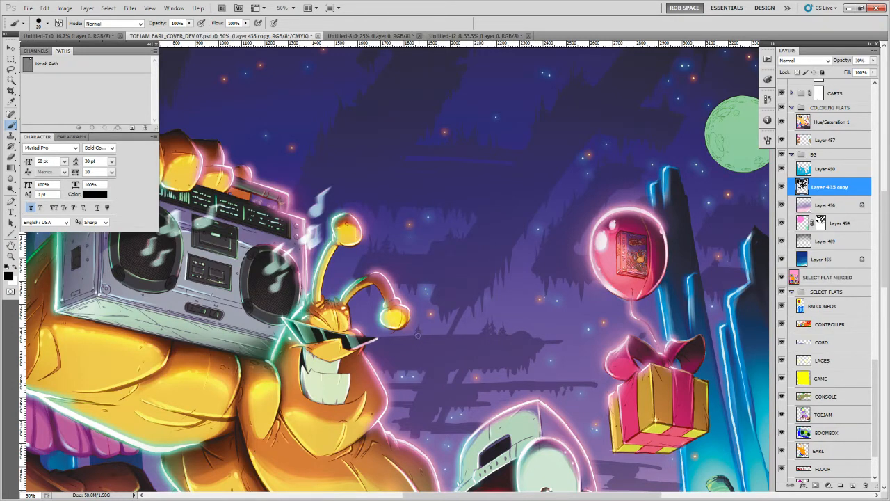
# Undo the last strokes and paint tree-like spikes along the top of the horizontal dark shape beside the sunglasses
pyautogui.hotkey('ctrl', 'z')
pyautogui.hotkey('ctrl', 'z')
pyautogui.hotkey('ctrl', 'z')
pyautogui.hotkey('ctrl', 'z')
pyautogui.moveTo(471, 336); pyautogui.dragTo(514, 272)
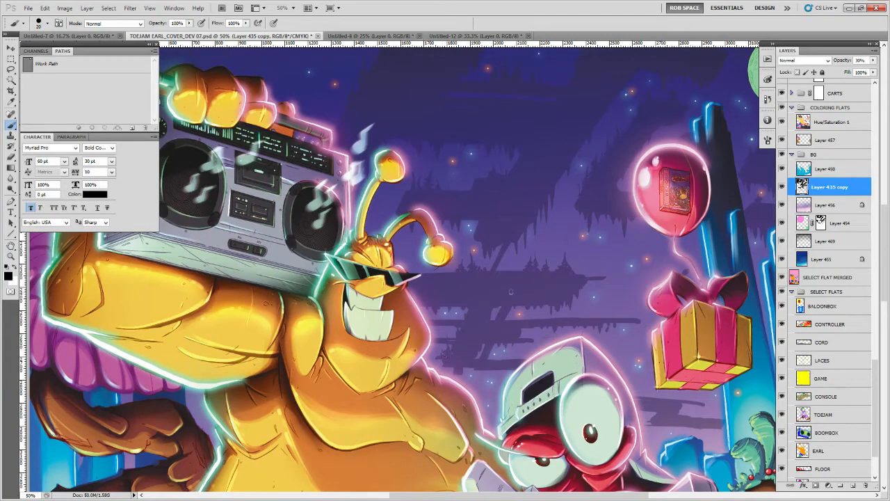
# Add more small spikes and drips to the dark shapes between the antennae and the balloon
pyautogui.moveTo(535, 334); pyautogui.dragTo(457, 372)
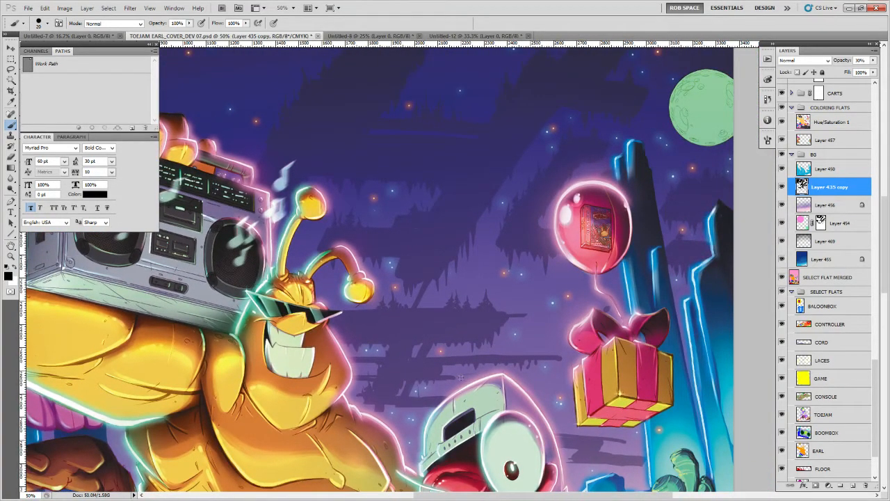
pyautogui.moveTo(484, 319); pyautogui.dragTo(477, 346)
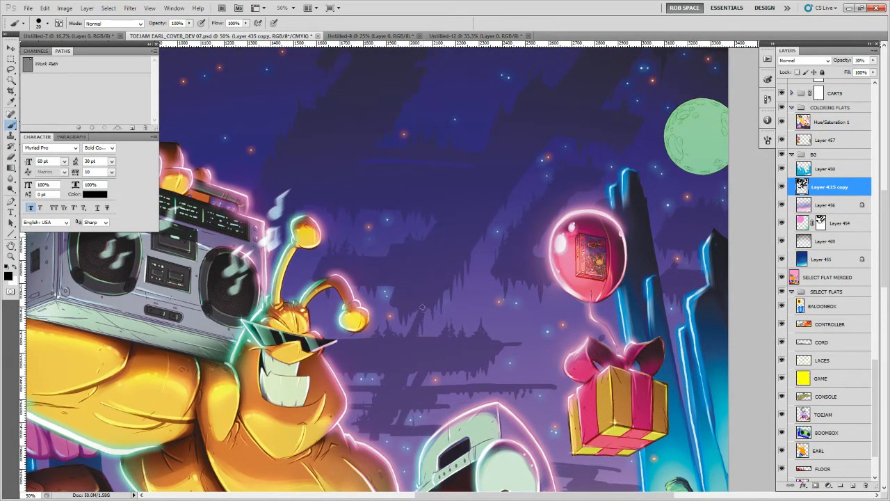
pyautogui.moveTo(446, 247); pyautogui.dragTo(425, 296)
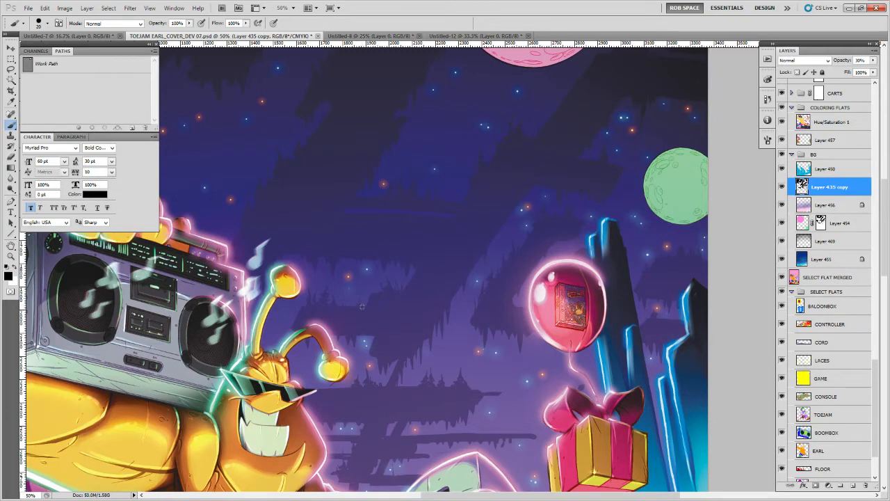
# Roughen the dark sky shapes between the pink moon and the page's right edge with fine ragged strokes
pyautogui.moveTo(391, 260); pyautogui.dragTo(335, 351)
pyautogui.moveTo(510, 270); pyautogui.dragTo(463, 339)
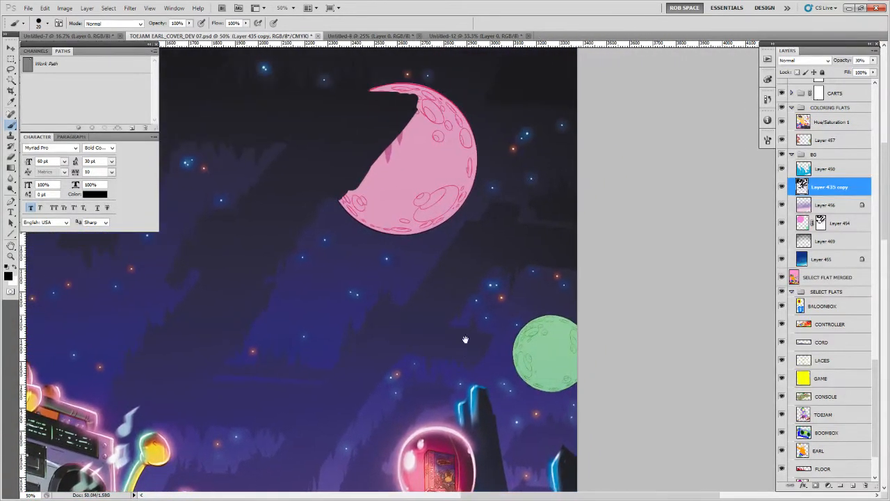
pyautogui.moveTo(509, 228); pyautogui.dragTo(488, 264)
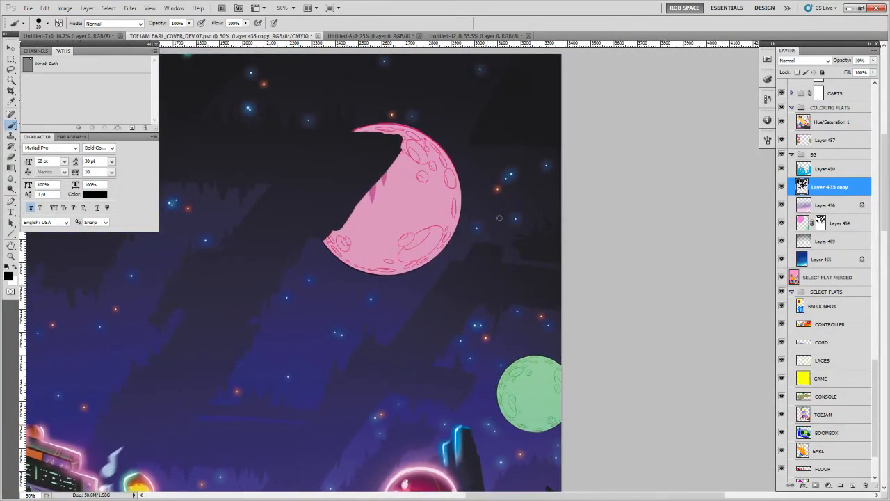
pyautogui.moveTo(525, 234); pyautogui.dragTo(505, 332)
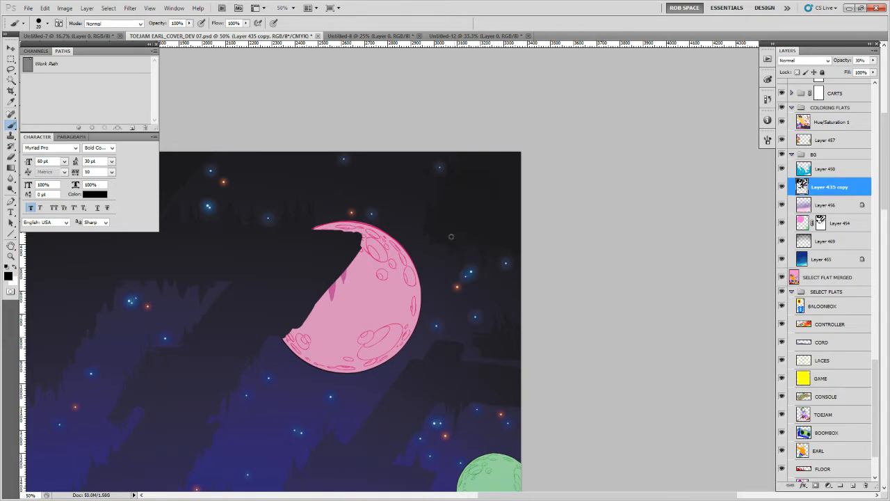
pyautogui.moveTo(446, 223)
pyautogui.mouseDown()
pyautogui.moveTo(517, 228)
pyautogui.moveTo(532, 244)
pyautogui.mouseUp()
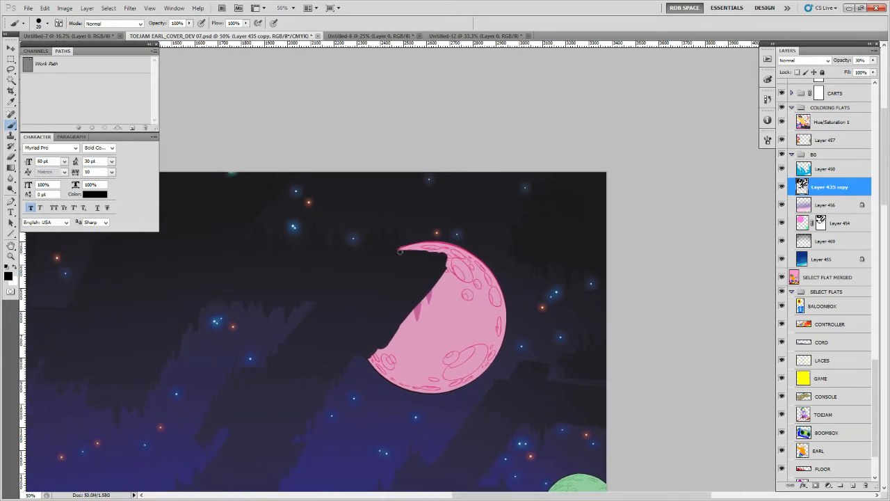
pyautogui.moveTo(397, 261); pyautogui.dragTo(455, 175)
pyautogui.moveTo(390, 247); pyautogui.dragTo(398, 206)
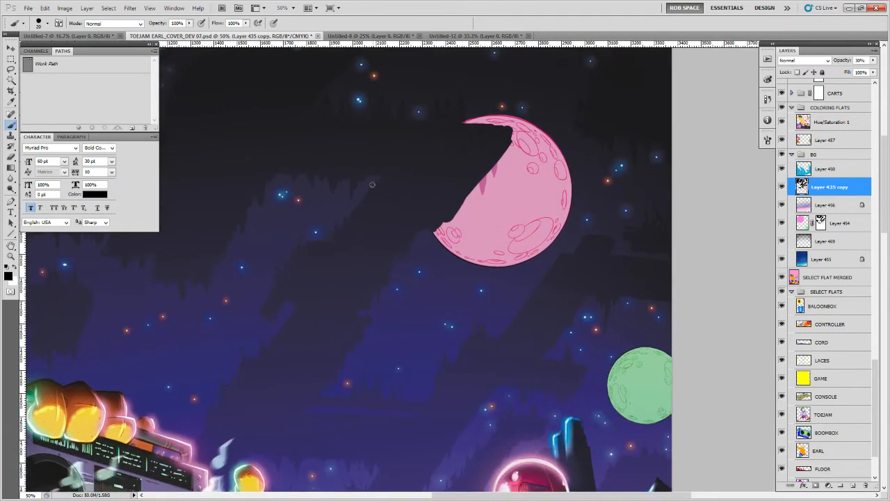
# Paint fine drips on the thin horizontal dark streaks between the orange character's face and the other character's cap
pyautogui.scroll(-8, 385, 215)
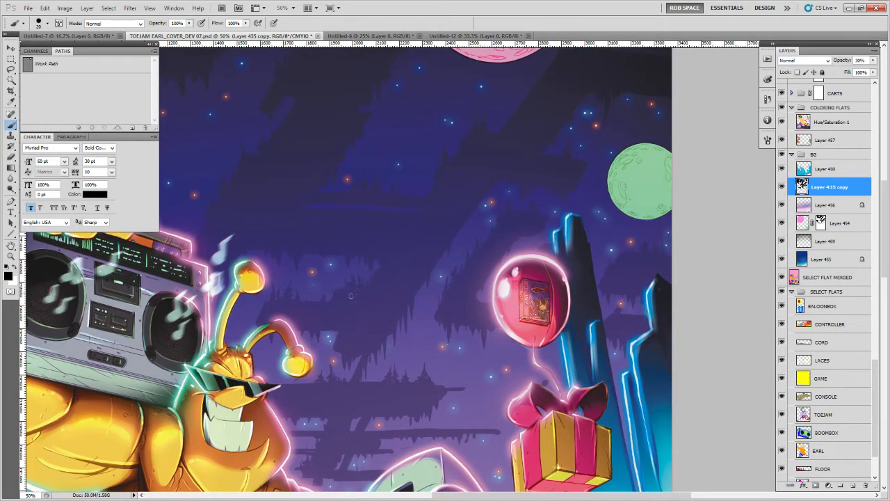
pyautogui.press('z')
pyautogui.keyDown('alt'); pyautogui.click(416, 298); pyautogui.keyUp('alt')
pyautogui.keyDown('alt'); pyautogui.click(417, 300); pyautogui.keyUp('alt')
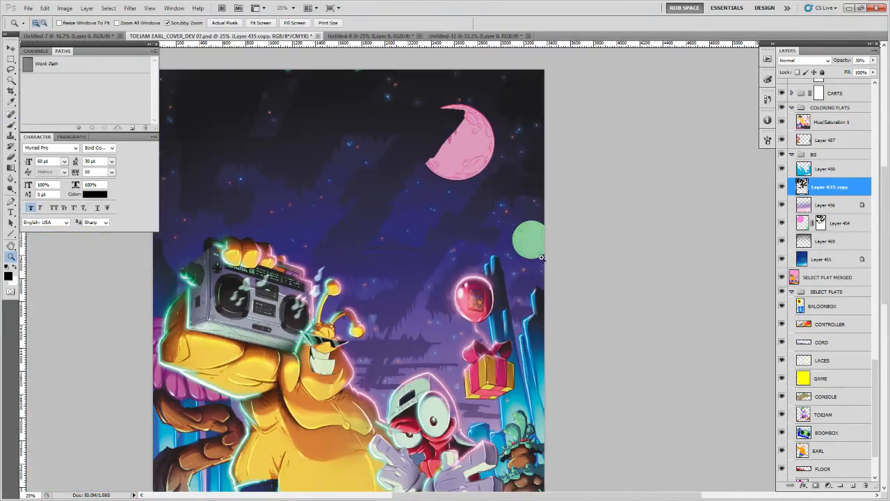
pyautogui.press('b')
pyautogui.moveTo(508, 280)
pyautogui.mouseDown()
pyautogui.moveTo(523, 276)
pyautogui.moveTo(541, 237)
pyautogui.mouseUp()
pyautogui.press('z')
pyautogui.click(517, 327)
pyautogui.press('b')
pyautogui.moveTo(477, 320); pyautogui.dragTo(498, 292)
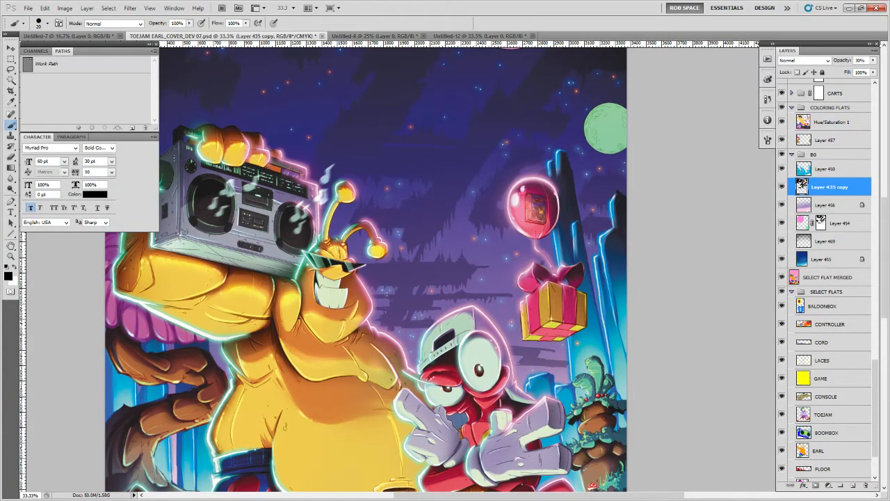
# Paint ragged drips onto the dark streaks in the purple sky between the cap and the area below the gift box
pyautogui.moveTo(565, 308); pyautogui.dragTo(548, 303)
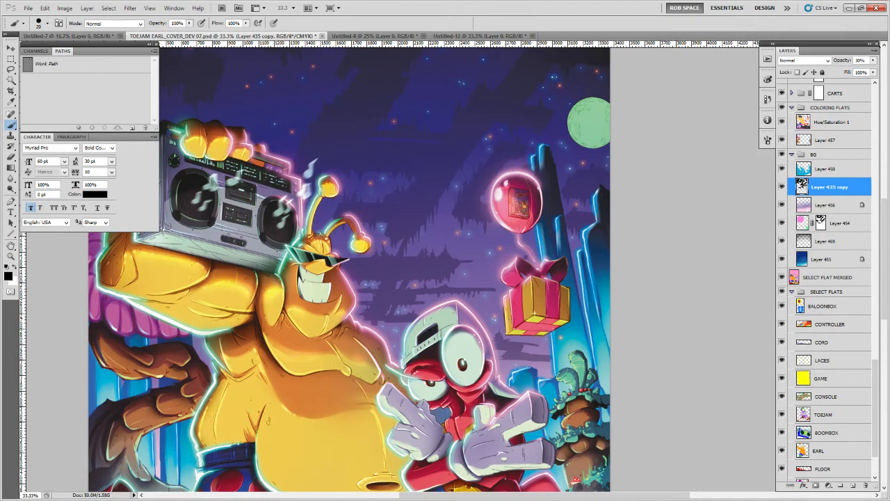
pyautogui.moveTo(498, 332); pyautogui.dragTo(469, 367)
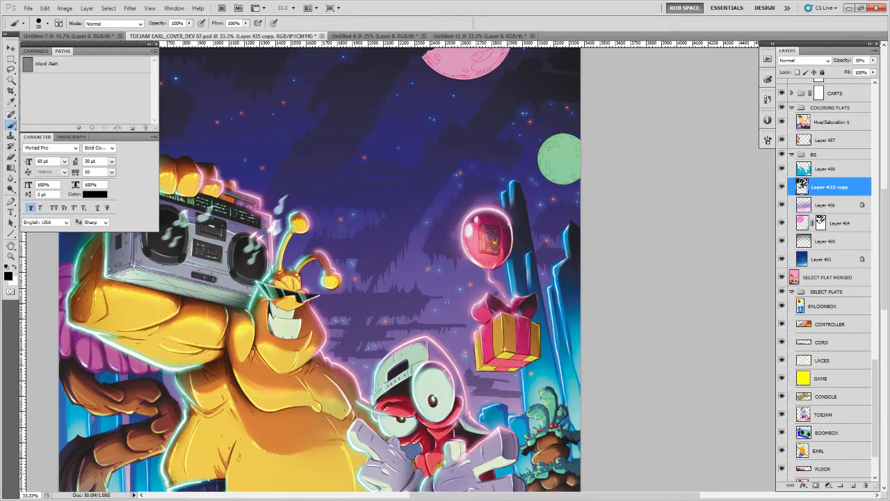
pyautogui.moveTo(531, 397); pyautogui.dragTo(471, 338)
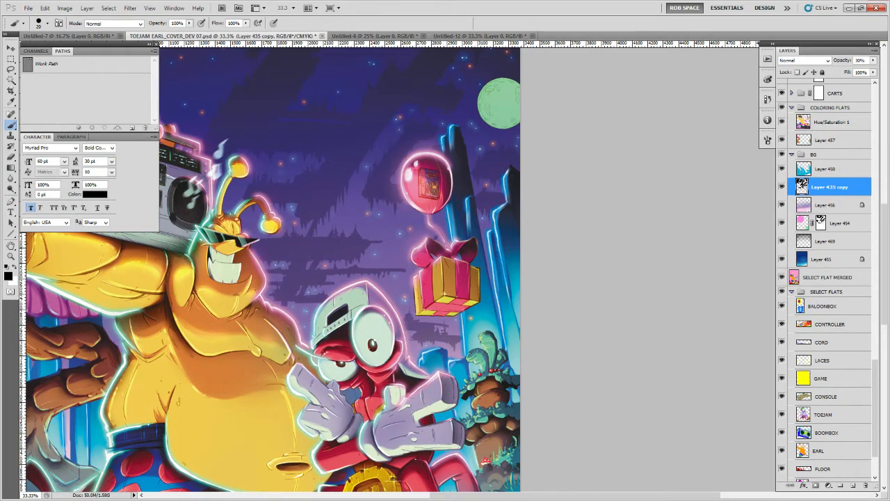
pyautogui.press('Delete')
pyautogui.hotkey('ctrl', 'z')
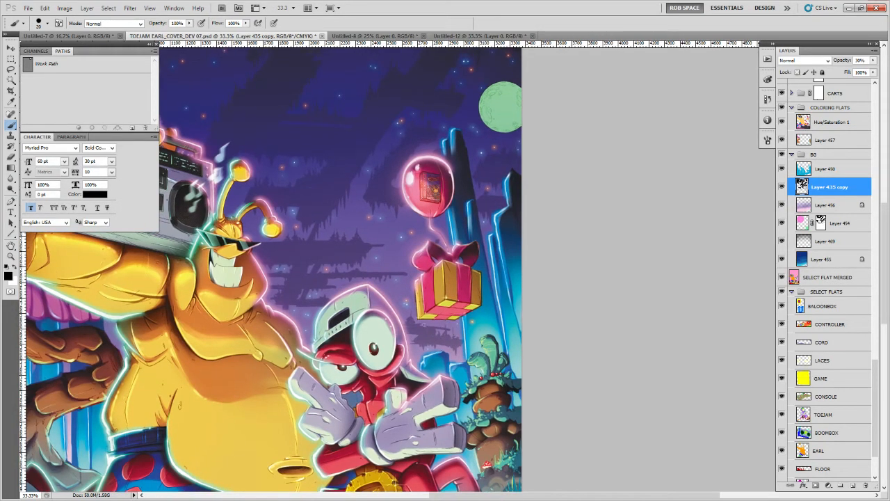
# Load the dark shapes of Layer 435 copy as a selection, delete that area from the moon artwork on Layer 454, and deselect
pyautogui.scroll(1, 405, 304)
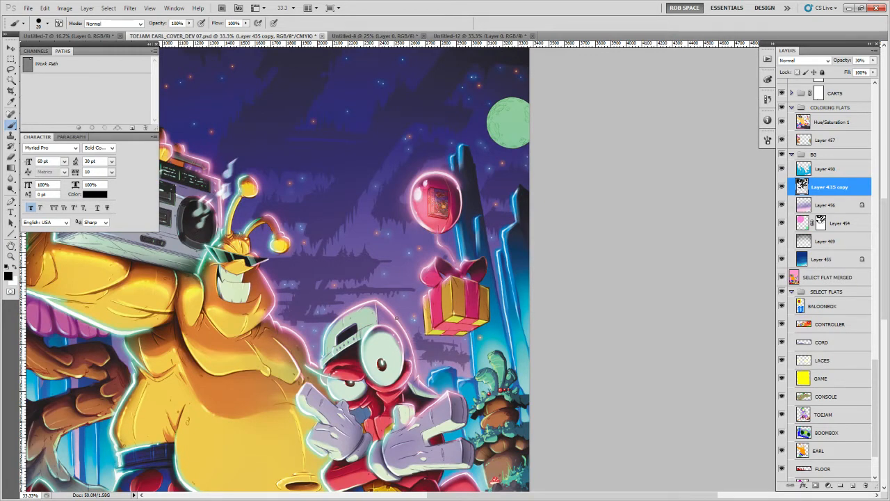
pyautogui.moveTo(280, 196); pyautogui.dragTo(431, 343)
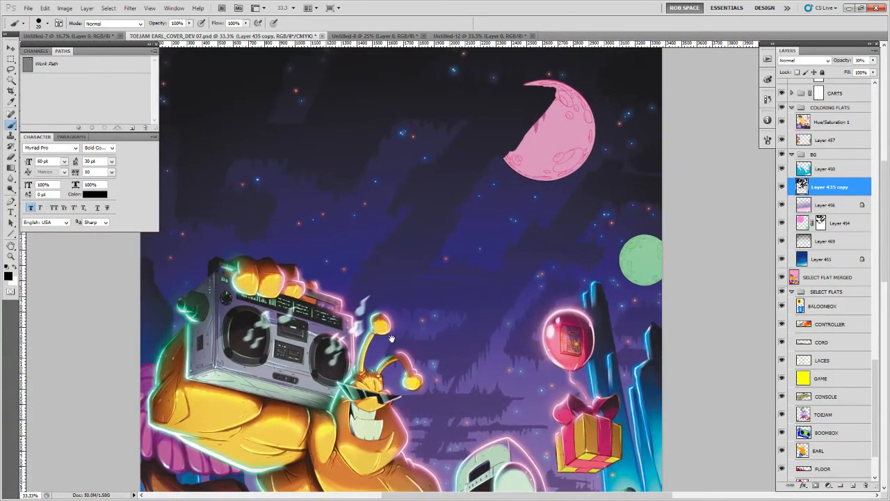
pyautogui.moveTo(365, 332); pyautogui.dragTo(410, 332)
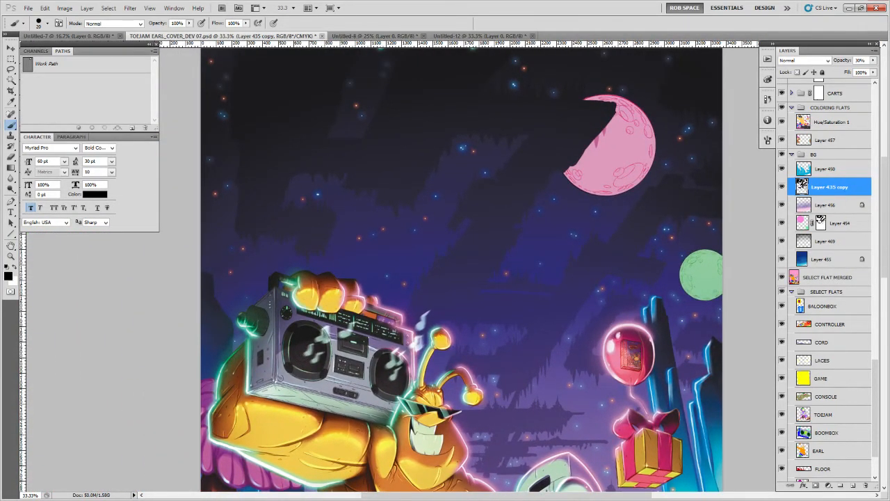
pyautogui.moveTo(435, 292); pyautogui.dragTo(399, 388)
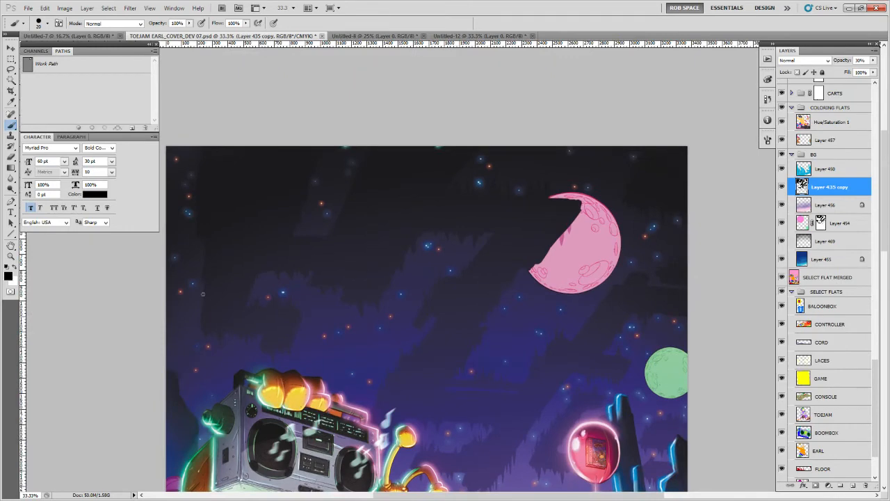
pyautogui.moveTo(543, 234); pyautogui.dragTo(456, 254)
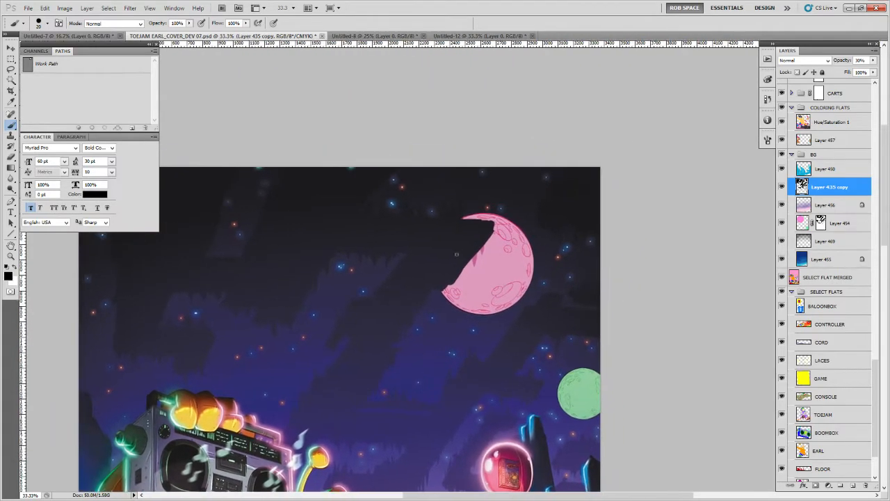
pyautogui.moveTo(528, 292); pyautogui.dragTo(467, 307)
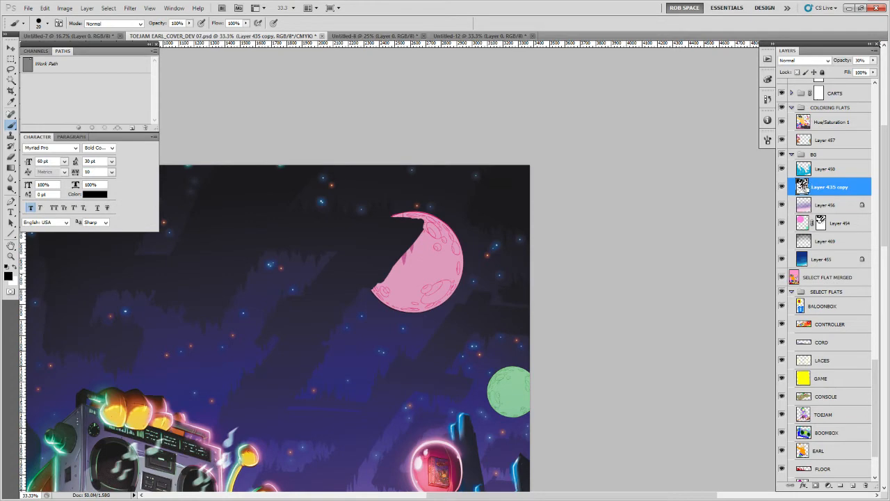
pyautogui.keyDown('ctrl'); pyautogui.click(803, 187); pyautogui.keyUp('ctrl')
pyautogui.click(804, 221)
pyautogui.press('Delete')
pyautogui.hotkey('ctrl', 'd')
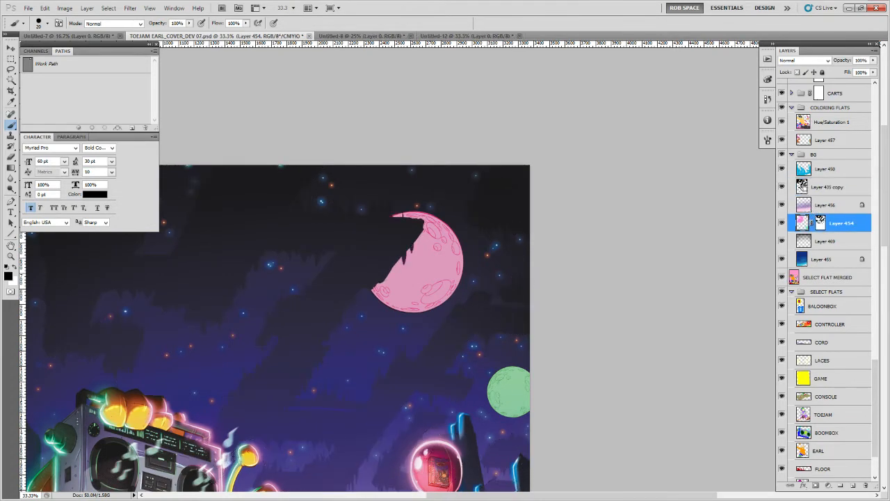
# Load the dark shapes of Layer 435 copy as a selection, switch to Layer 454's mask, and deselect
pyautogui.keyDown('ctrl'); pyautogui.click(802, 186); pyautogui.keyUp('ctrl')
pyautogui.click(819, 218)
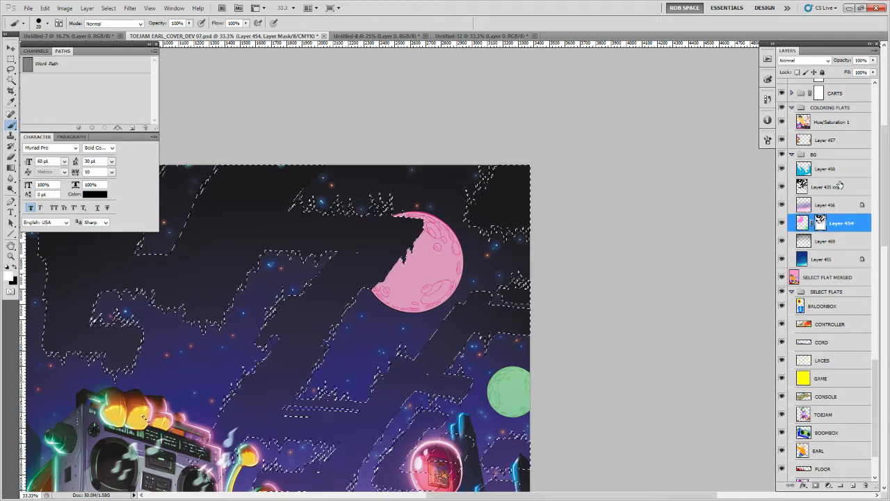
pyautogui.hotkey('ctrl', 'd')
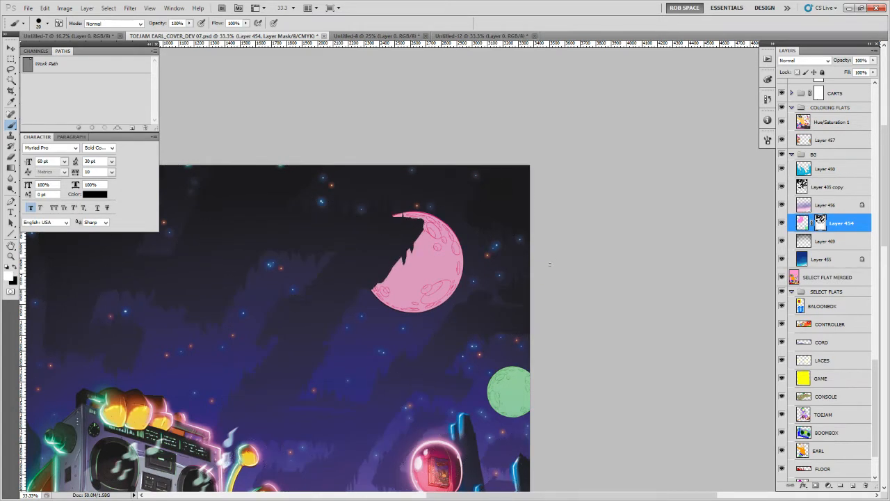
# Inspect the whole cover, checking how the cut pink moon and ragged dark sky shapes sit behind the characters
pyautogui.press('z')
pyautogui.keyDown('alt'); pyautogui.click(509, 283); pyautogui.keyUp('alt')
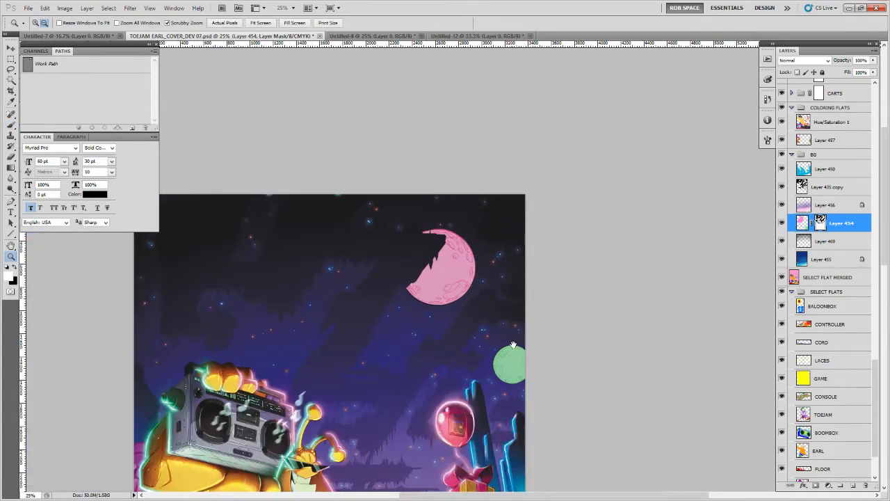
pyautogui.press('b')
pyautogui.moveTo(489, 467)
pyautogui.mouseDown()
pyautogui.moveTo(490, 397)
pyautogui.moveTo(518, 252)
pyautogui.mouseUp()
pyautogui.press('z')
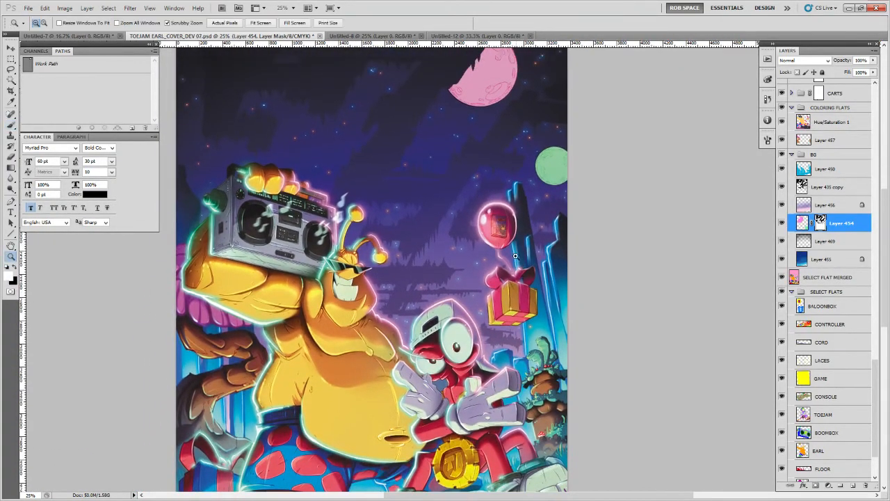
pyautogui.keyDown('alt'); pyautogui.click(517, 253); pyautogui.keyUp('alt')
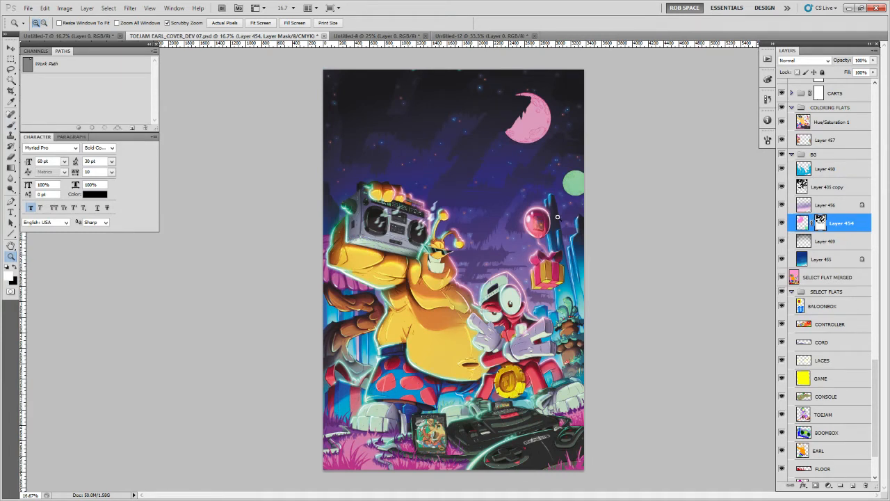
pyautogui.click(526, 374)
pyautogui.press('h')
pyautogui.moveTo(535, 404); pyautogui.dragTo(388, 302)
pyautogui.press('b')
pyautogui.moveTo(449, 308); pyautogui.dragTo(445, 319)
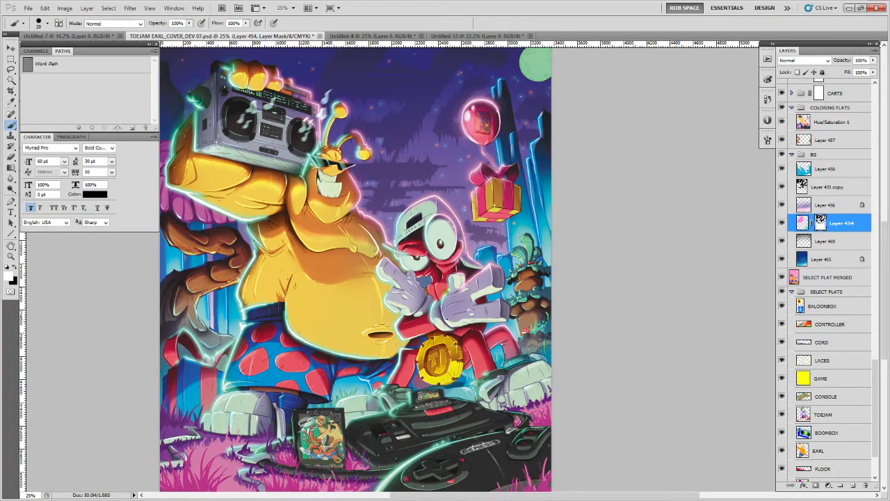
pyautogui.scroll(5, 448, 313)
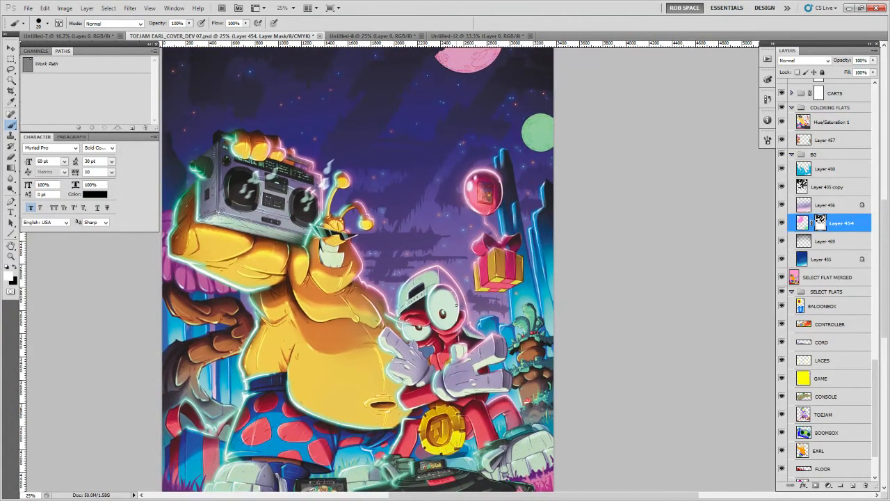
pyautogui.moveTo(483, 247); pyautogui.dragTo(488, 296)
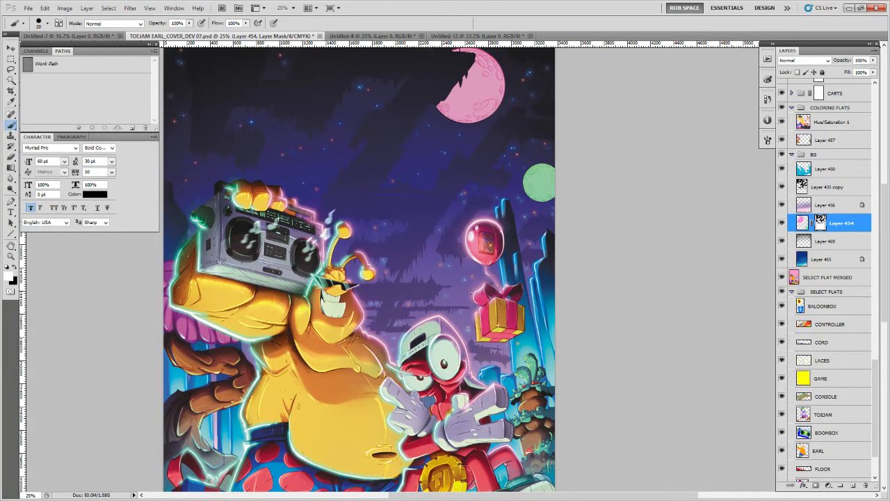
pyautogui.moveTo(493, 344); pyautogui.dragTo(541, 251)
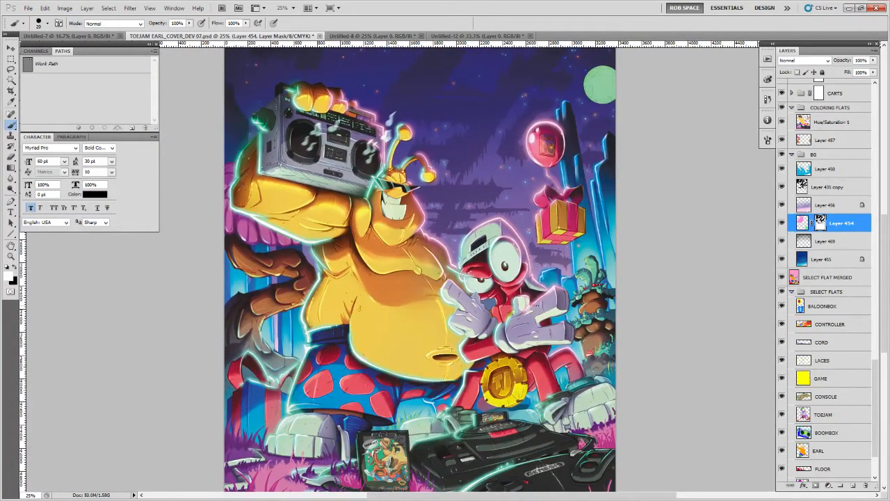
pyautogui.moveTo(560, 311); pyautogui.dragTo(528, 342)
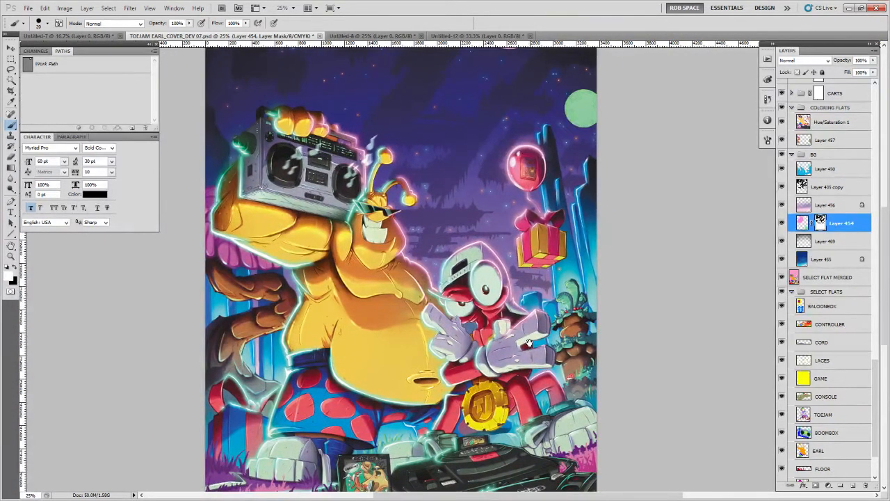
pyautogui.moveTo(506, 214); pyautogui.dragTo(495, 348)
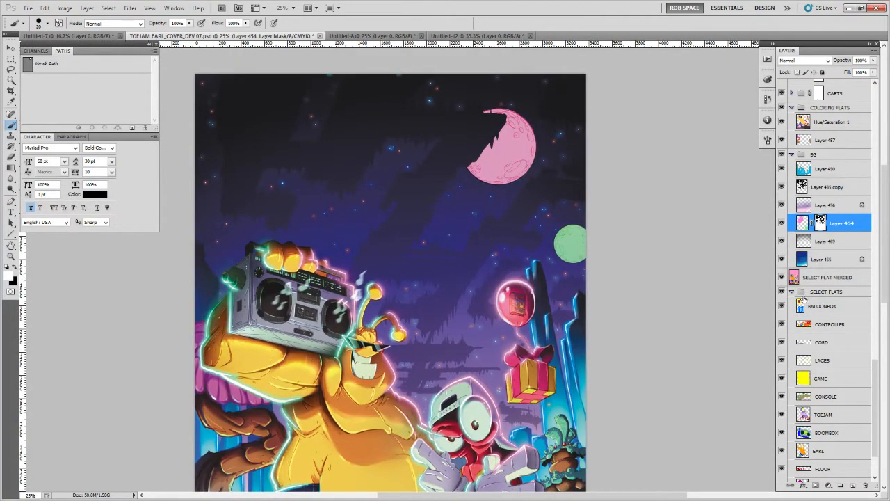
# Load the moons of Layer 454 as a selection and fill it with PANTONE 269 C on a new layer
pyautogui.keyDown('ctrl'); pyautogui.click(803, 224); pyautogui.keyUp('ctrl')
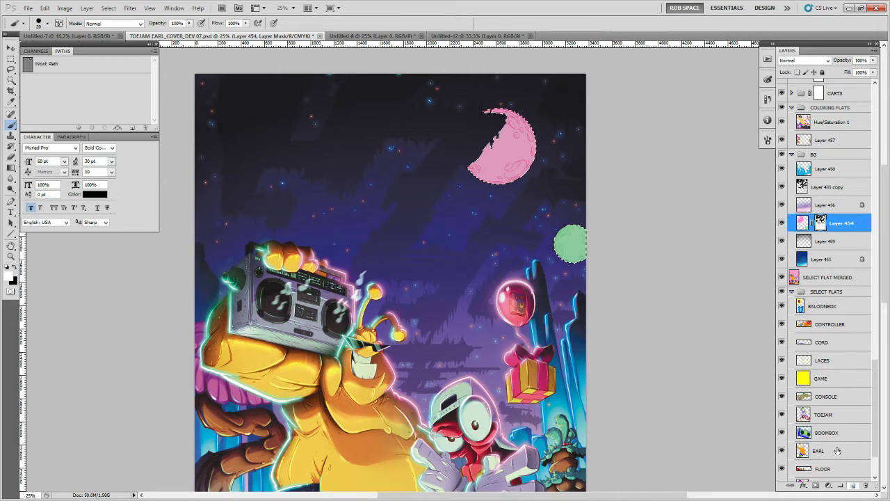
pyautogui.hotkey('ctrl', 'shift', 'alt', 'n')
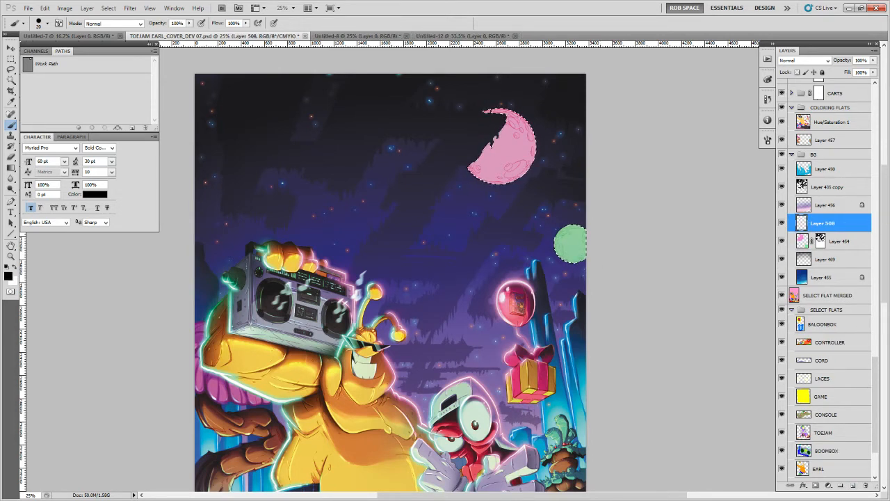
pyautogui.click(8, 274)
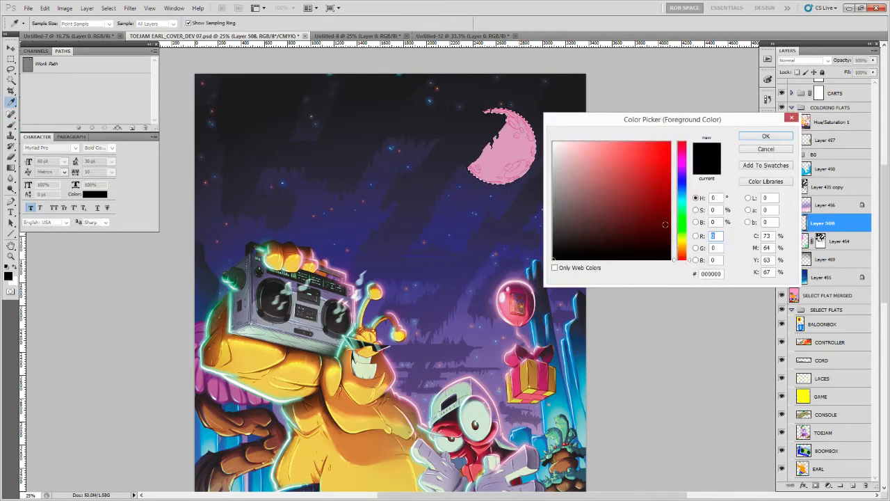
pyautogui.click(765, 181)
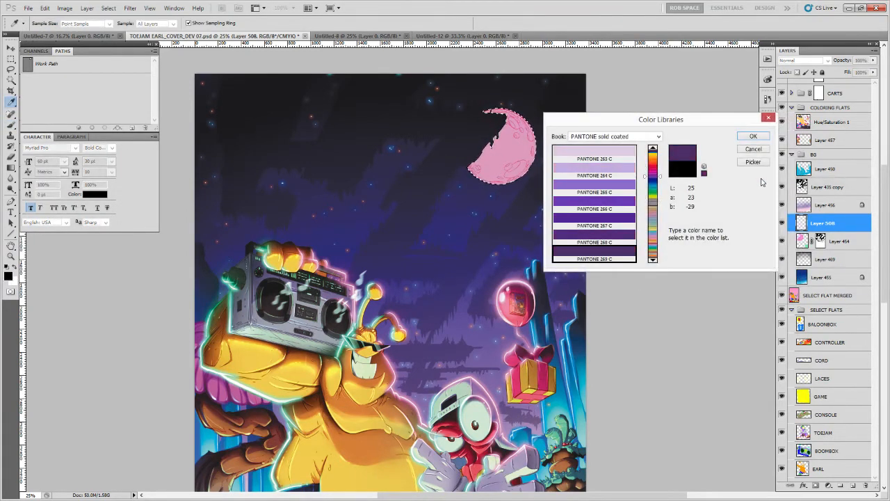
pyautogui.click(753, 136)
pyautogui.hotkey('alt', 'BackSpace')
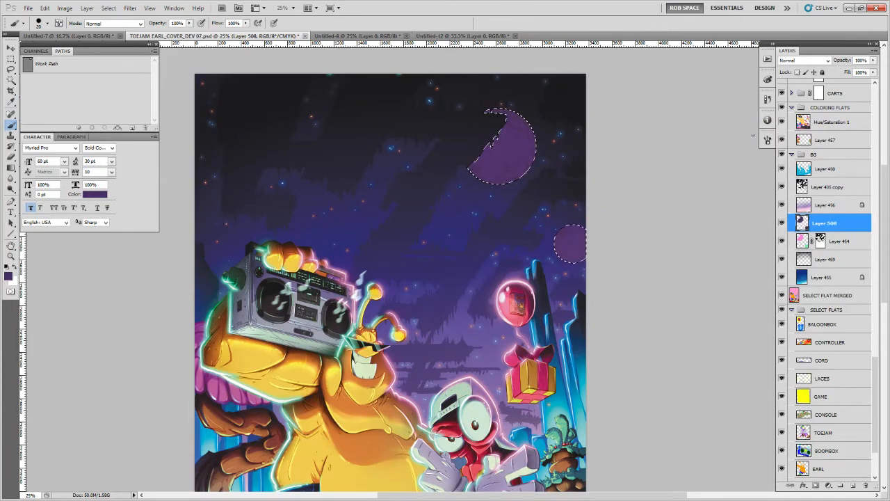
# Set the purple moon fill layer to Hard Light blending and deselect
pyautogui.click(803, 61)
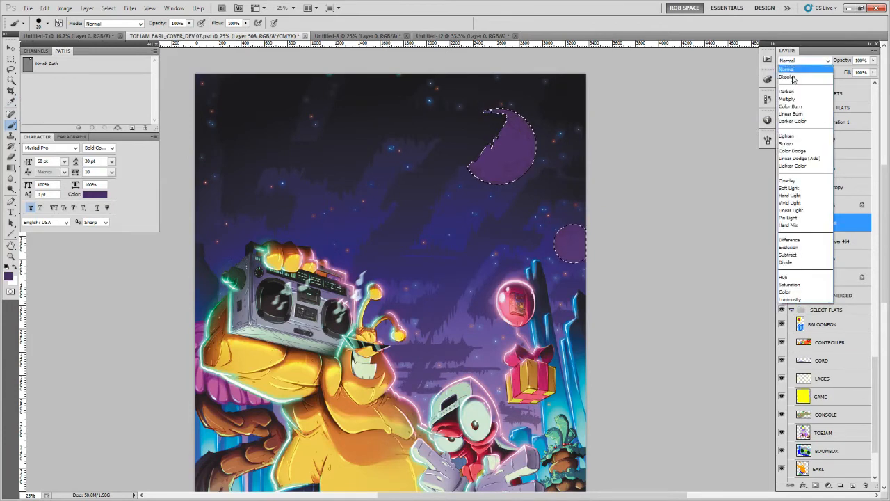
pyautogui.click(790, 195)
pyautogui.hotkey('ctrl', 'd')
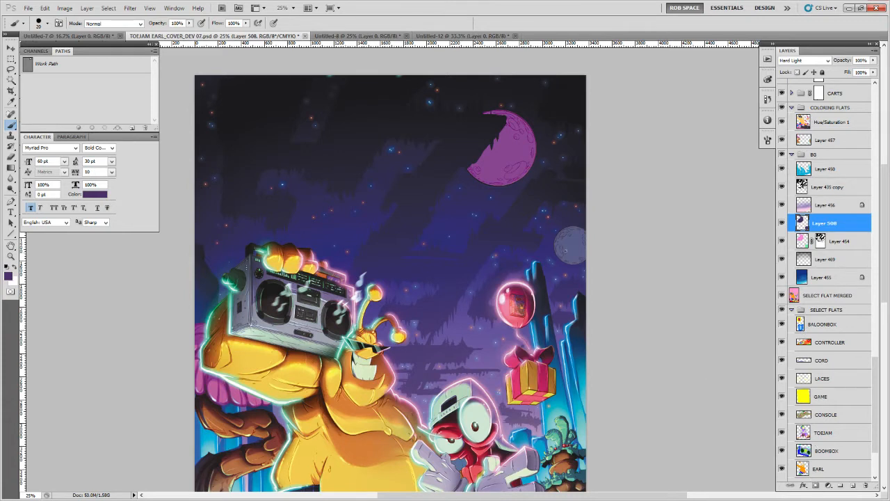
# Choose the 50 px ROB RUFFY DRAW brush and add a layer mask to the purple moon fill on Layer 508
pyautogui.rightClick(570, 237)
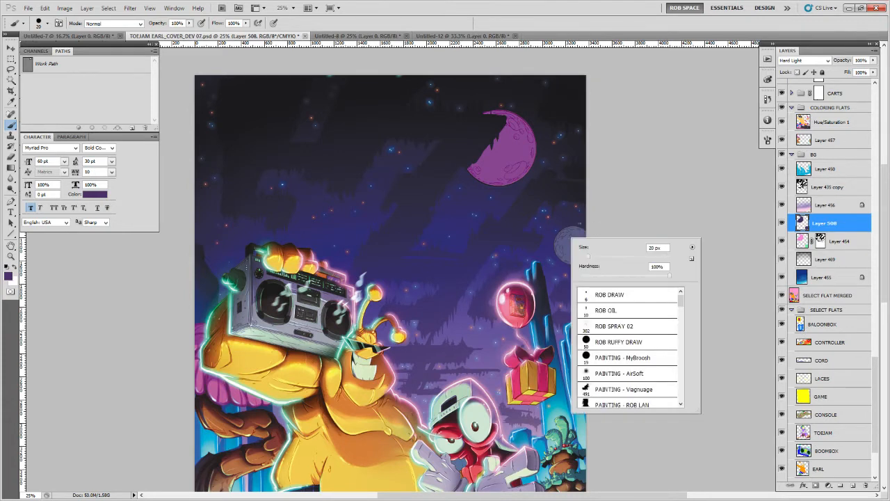
pyautogui.doubleClick(604, 342)
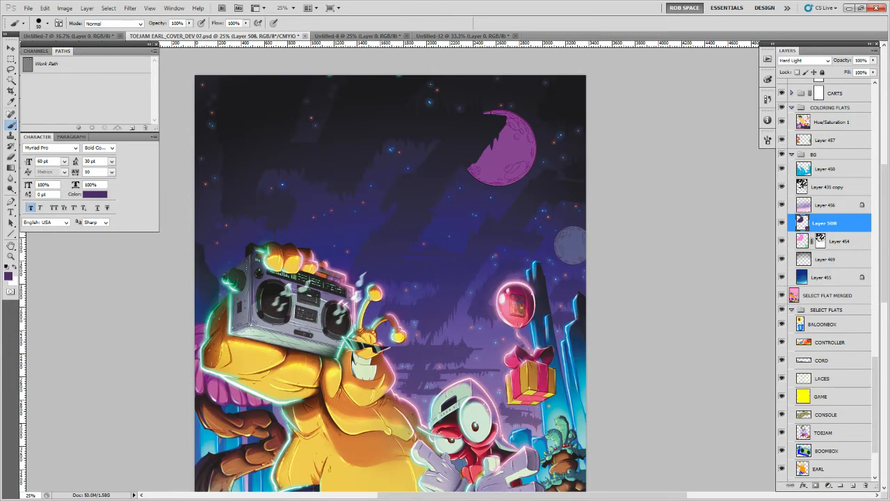
pyautogui.hotkey('ctrl', 'shift', 'Tab')
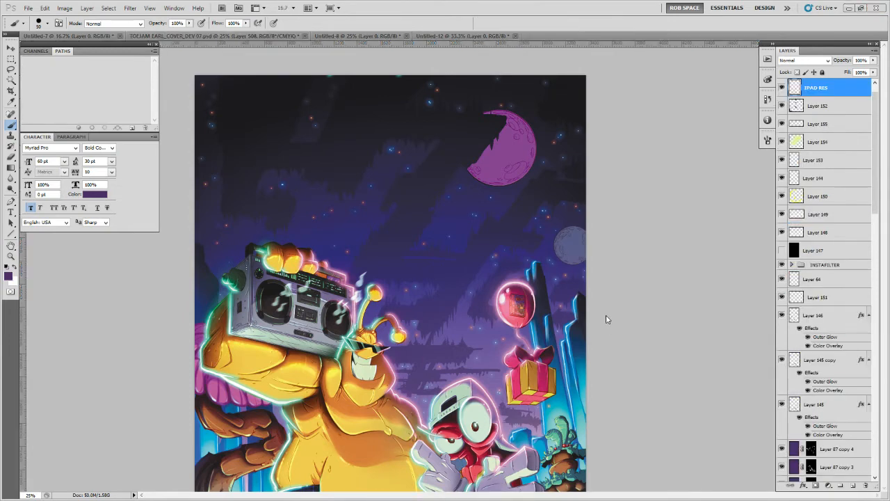
pyautogui.hotkey('ctrl', 'Tab')
pyautogui.press('x')
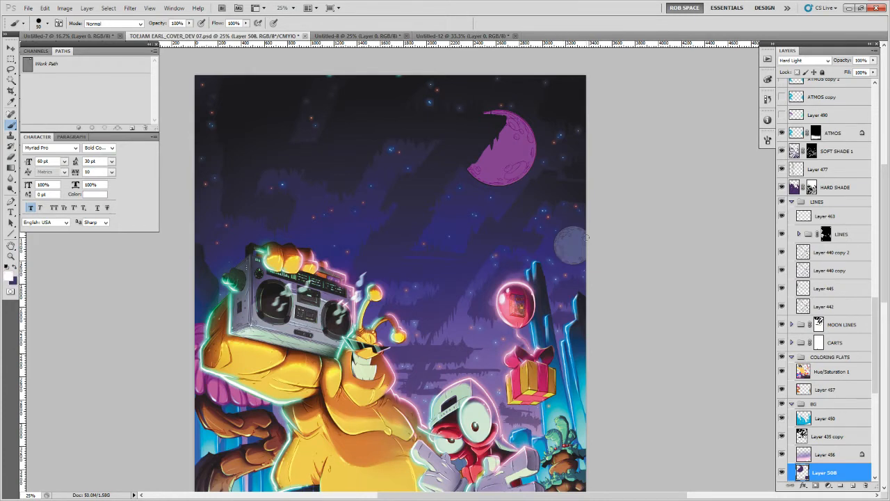
pyautogui.click(815, 485)
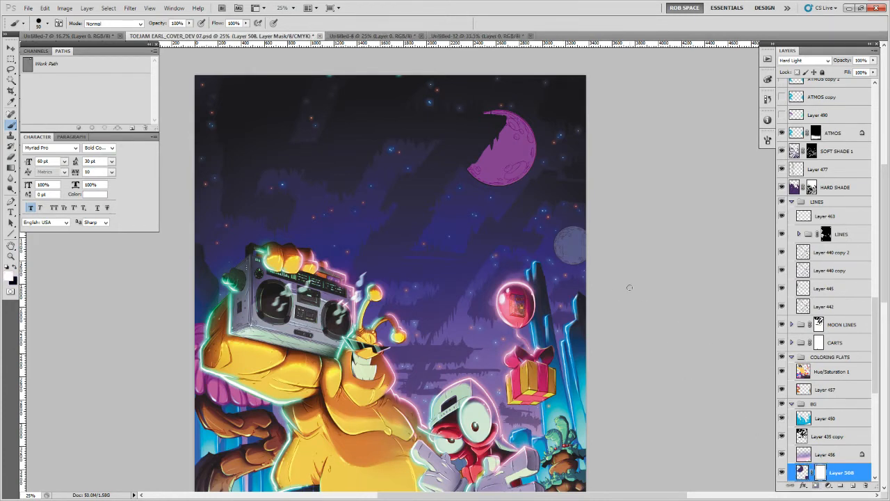
pyautogui.press('x')
# Change Layer 508 to Overlay blending at 80% opacity
pyautogui.moveTo(872, 61); pyautogui.dragTo(853, 72)
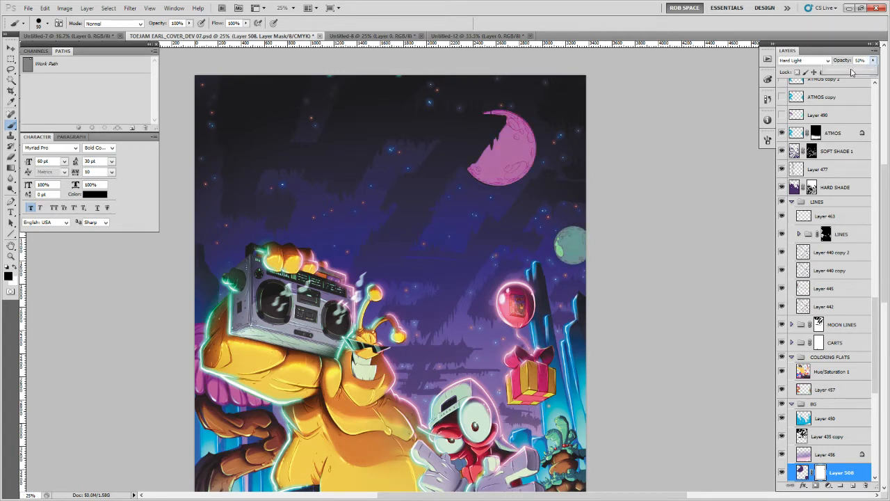
pyautogui.click(805, 60)
pyautogui.click(798, 170)
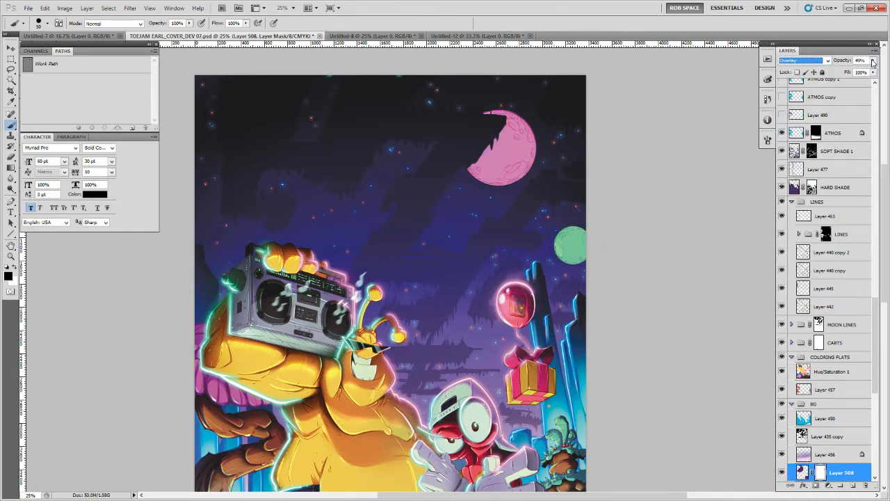
pyautogui.moveTo(872, 60); pyautogui.dragTo(870, 73)
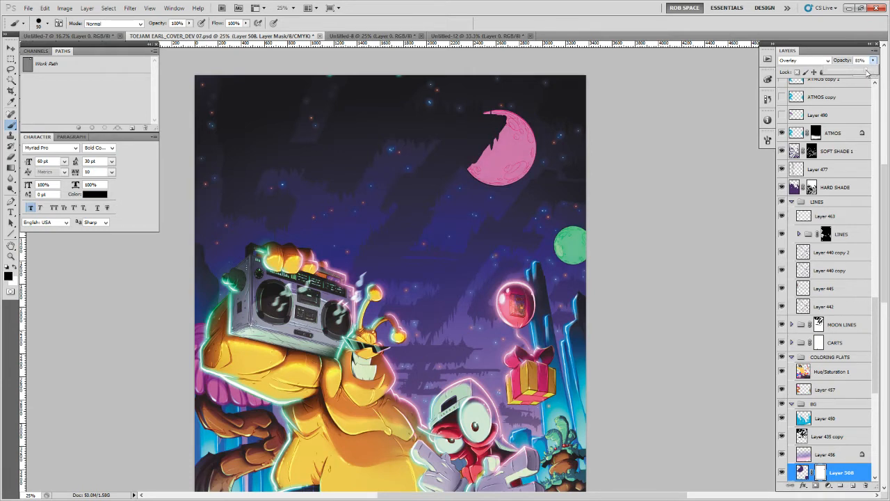
# Duplicate Layer 508, set the copy to Color Burn, and lower its opacity to about 20%
pyautogui.hotkey('ctrl', 'j')
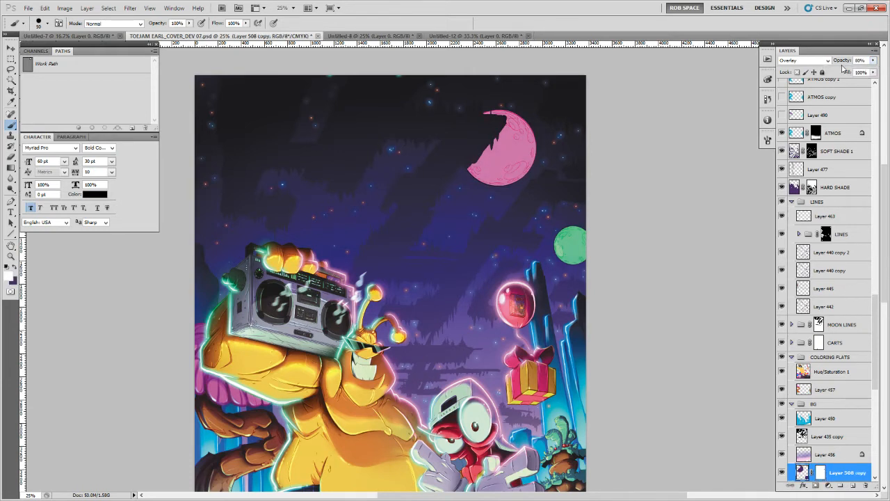
pyautogui.click(824, 62)
pyautogui.click(804, 105)
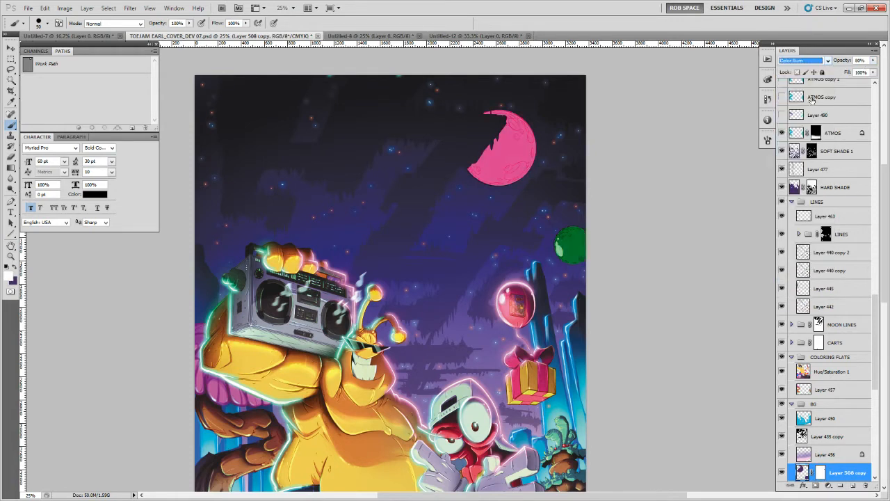
pyautogui.moveTo(872, 61); pyautogui.dragTo(838, 72)
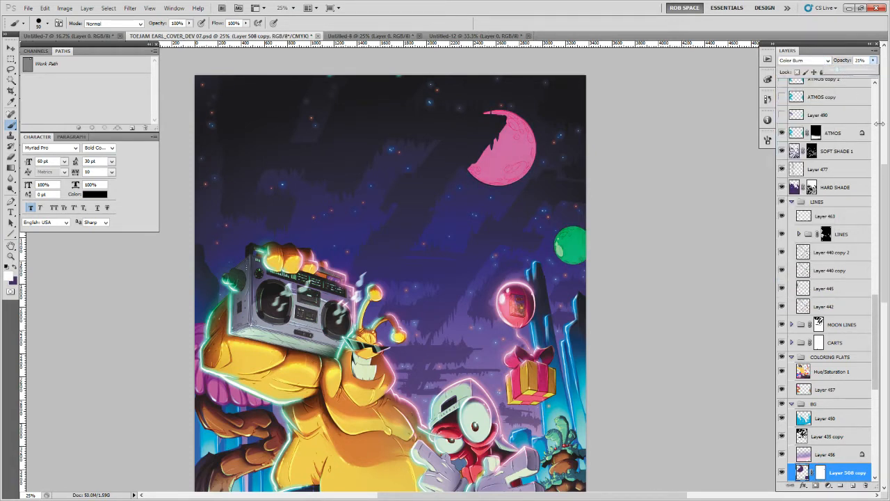
# Delete the layer masks from Layer 508 and Layer 508 copy
pyautogui.moveTo(873, 299); pyautogui.dragTo(867, 340)
pyautogui.keyDown('ctrl'); pyautogui.click(821, 339); pyautogui.keyUp('ctrl')
pyautogui.click(821, 339)
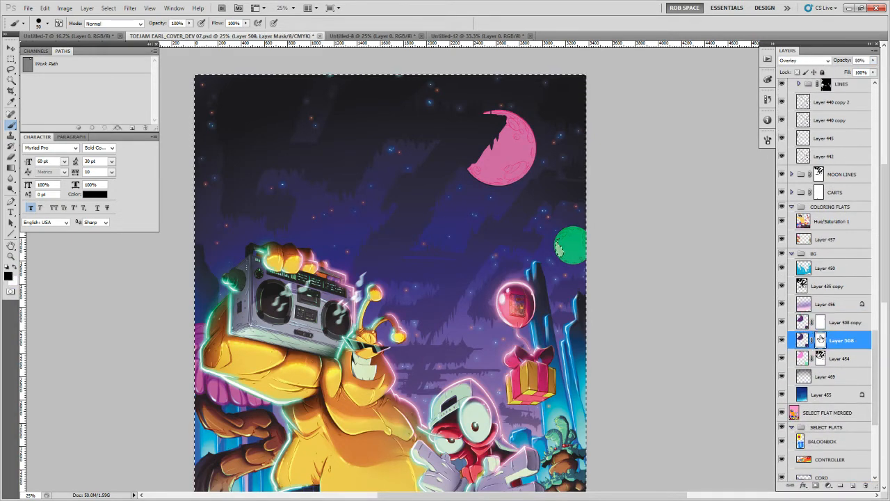
pyautogui.rightClick(821, 339)
pyautogui.click(821, 323)
pyautogui.click(821, 323)
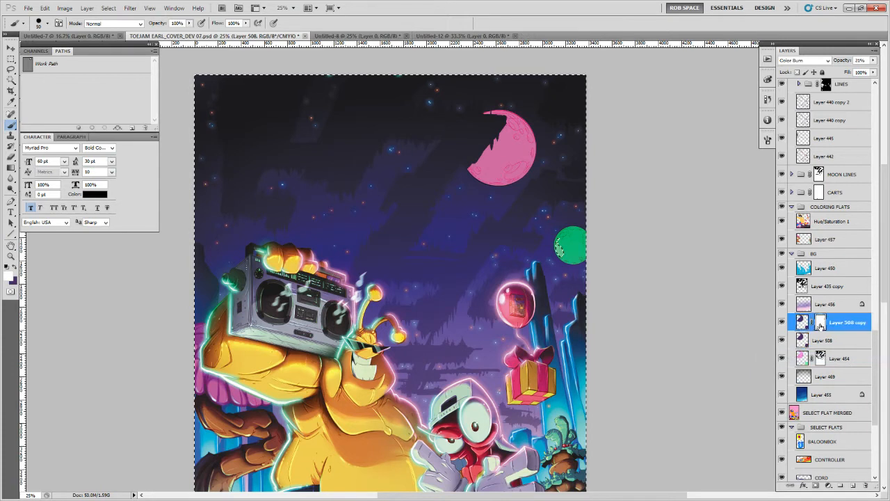
pyautogui.rightClick(821, 324)
pyautogui.click(807, 345)
# Group Layer 508 with Layer 508 copy and add a blank layer mask to the group
pyautogui.keyDown('shift'); pyautogui.click(824, 340); pyautogui.keyUp('shift')
pyautogui.hotkey('ctrl', 'g')
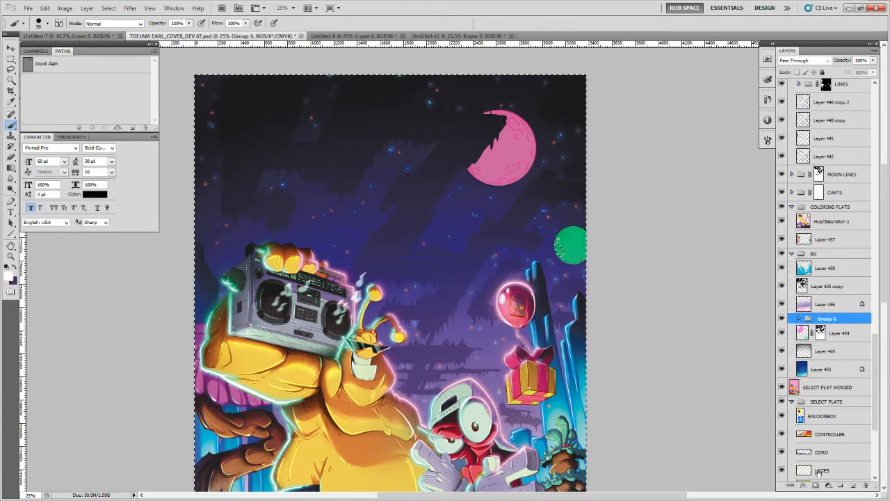
pyautogui.click(815, 486)
pyautogui.click(825, 322)
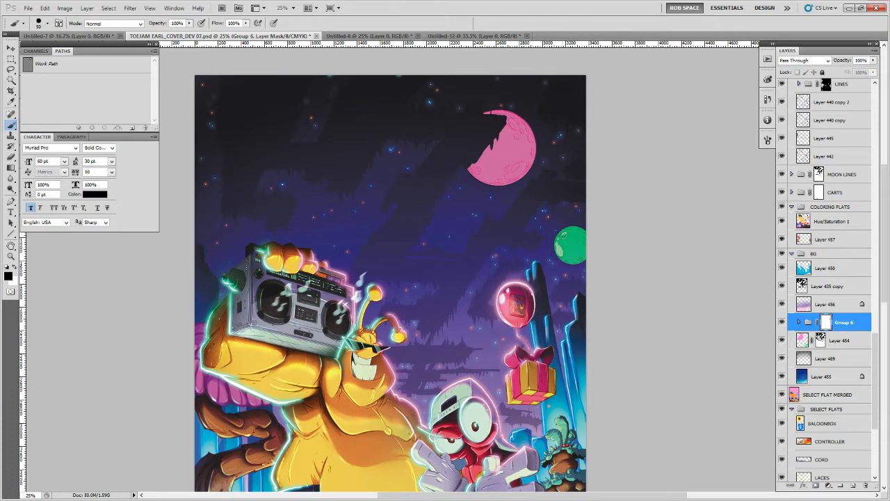
# Paint black on the group's mask over the green moon to hide its purple shading
pyautogui.press('x')
pyautogui.press('x')
pyautogui.moveTo(568, 237)
pyautogui.mouseDown()
pyautogui.moveTo(565, 252)
pyautogui.moveTo(577, 255)
pyautogui.mouseUp()
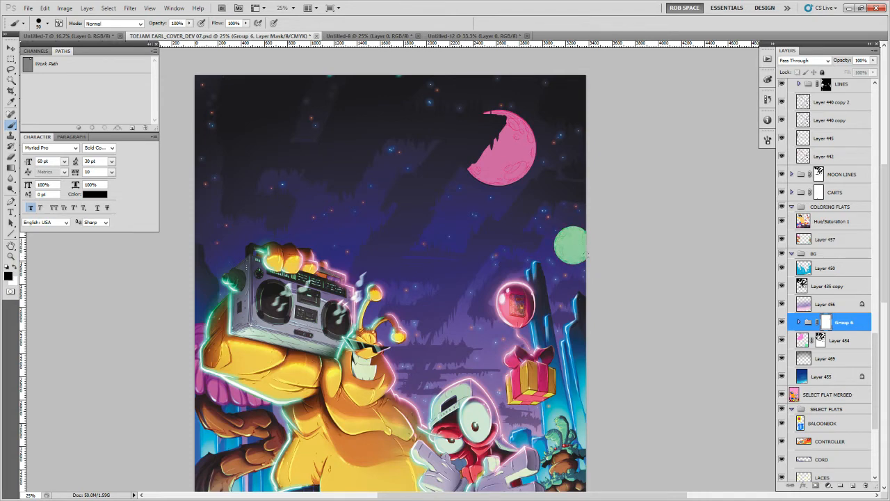
pyautogui.press('z')
pyautogui.click(570, 239)
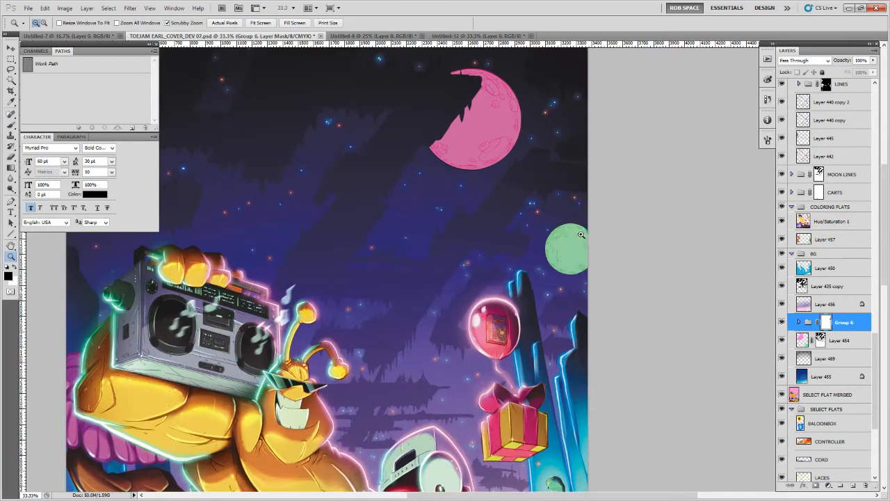
# Choose a soft brush and paint white on Group 6's mask to restore shading around the green moon's rim
pyautogui.click(569, 239)
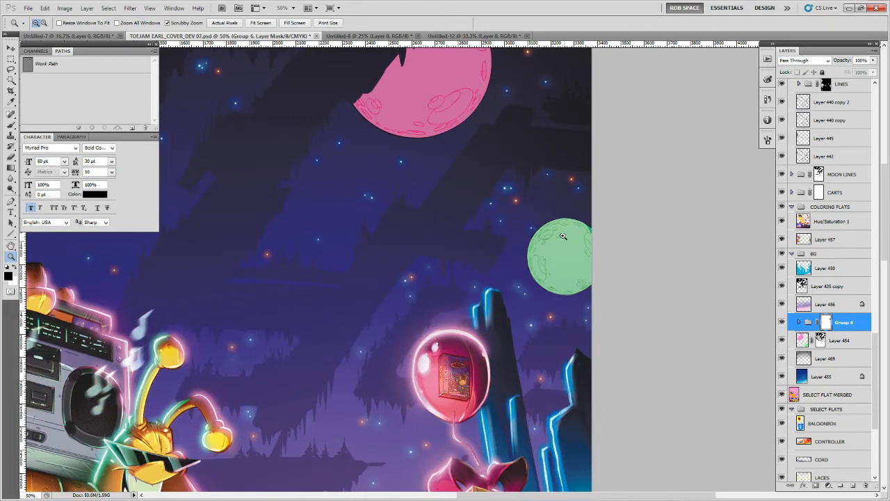
pyautogui.press('b')
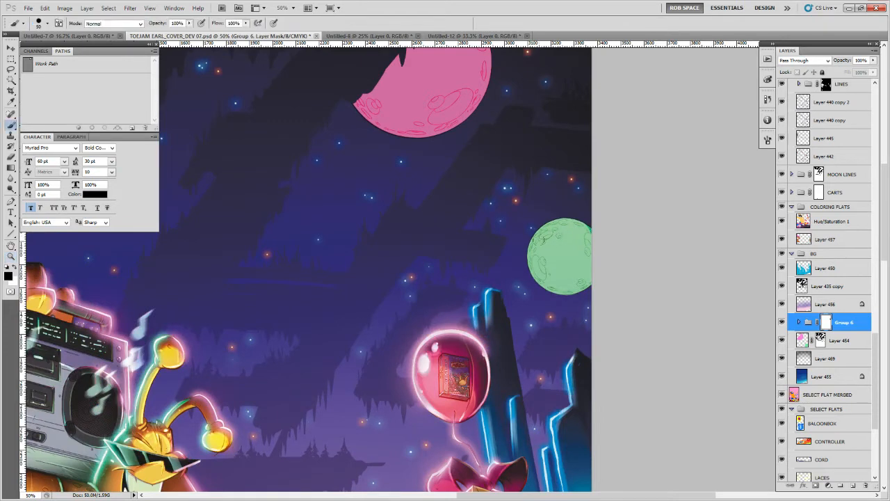
pyautogui.rightClick(542, 242)
pyautogui.click(577, 379)
pyautogui.click(526, 288)
pyautogui.press('x')
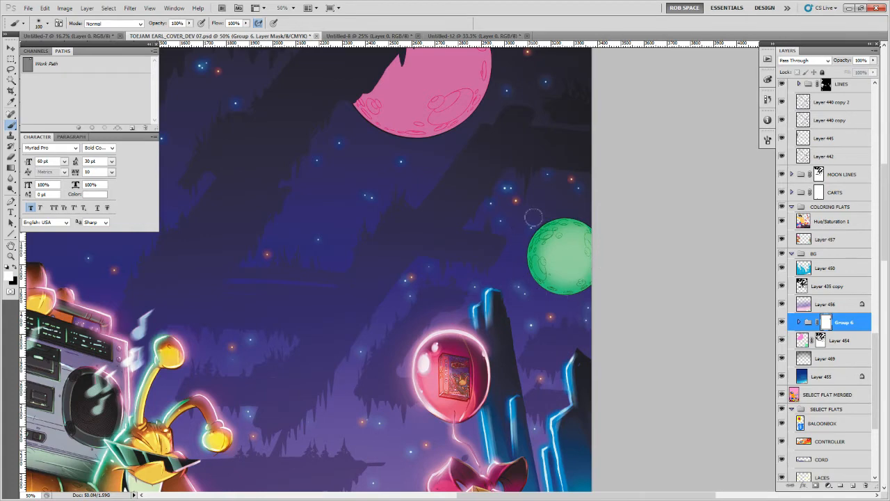
# Paint black on Group 6's mask across the pink moon to hide its shading
pyautogui.scroll(5, 570, 313)
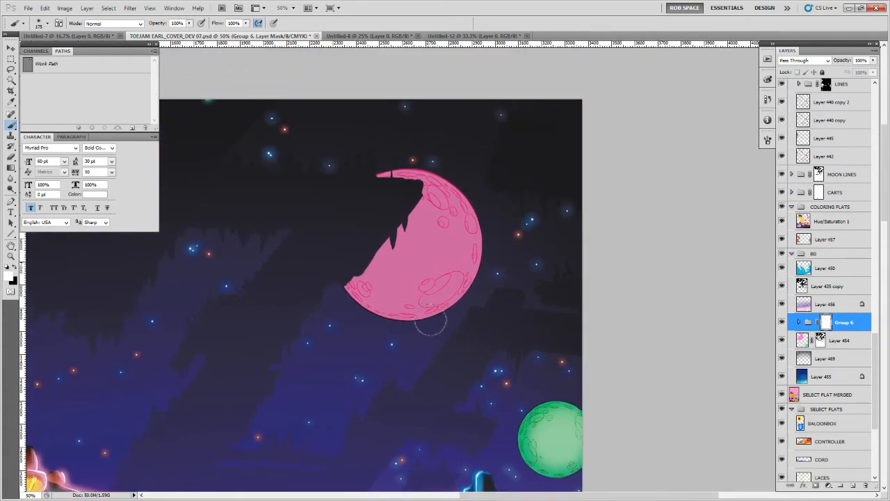
pyautogui.click(782, 323)
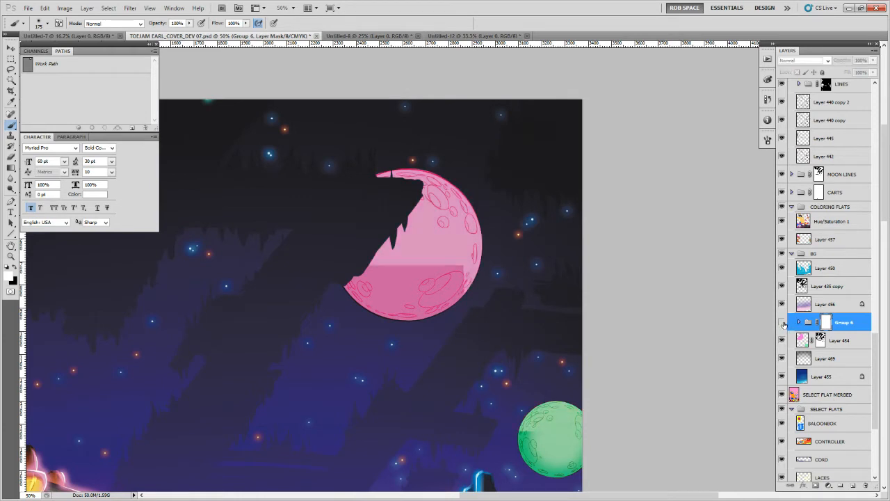
pyautogui.click(782, 322)
pyautogui.press('x')
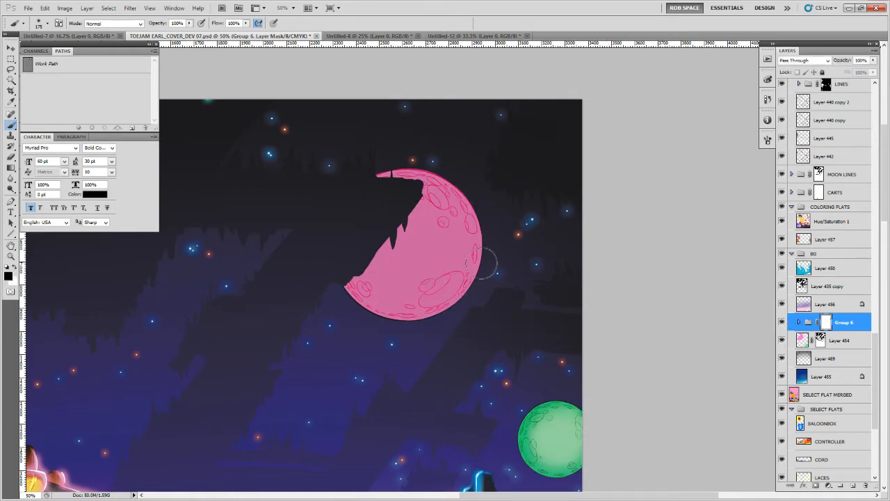
pyautogui.moveTo(490, 263)
pyautogui.mouseDown()
pyautogui.moveTo(455, 289)
pyautogui.moveTo(377, 324)
pyautogui.moveTo(365, 310)
pyautogui.moveTo(391, 255)
pyautogui.moveTo(365, 244)
pyautogui.mouseUp()
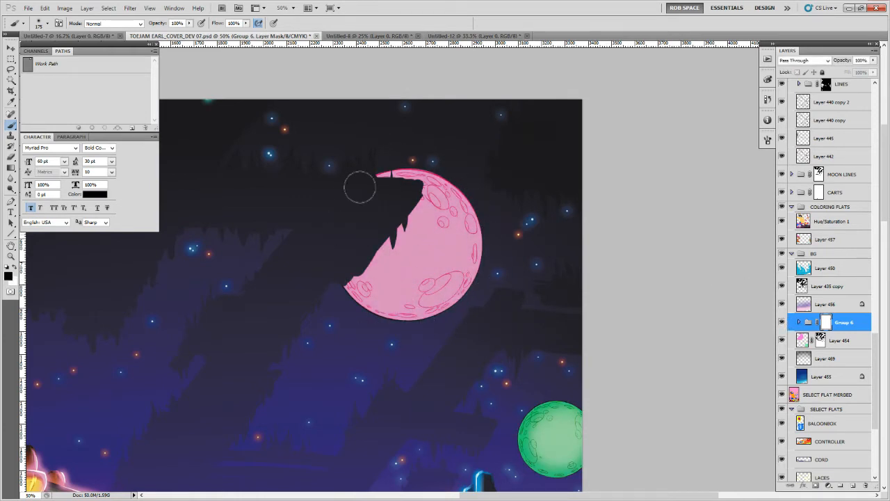
# Paint white on Group 6's mask along the pink moon's outer edge to bring back soft rim shading
pyautogui.press('x')
pyautogui.moveTo(344, 274)
pyautogui.mouseDown()
pyautogui.moveTo(448, 306)
pyautogui.moveTo(477, 270)
pyautogui.moveTo(479, 218)
pyautogui.moveTo(373, 167)
pyautogui.mouseUp()
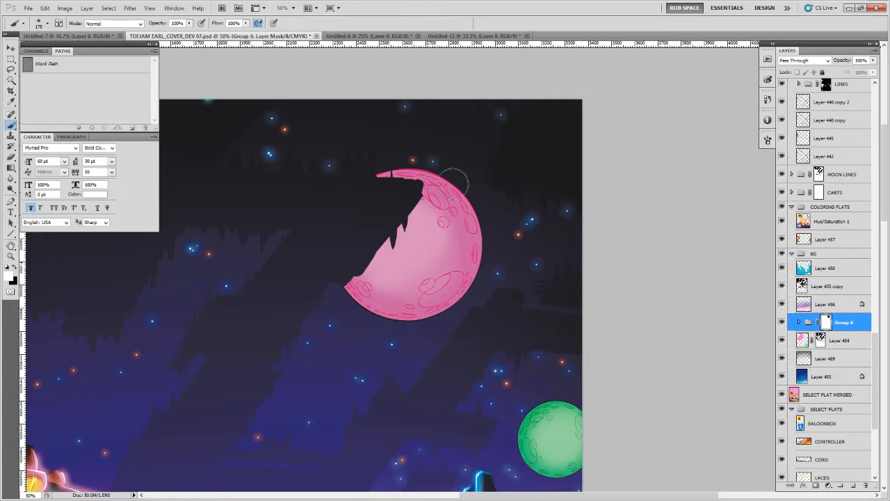
pyautogui.press('x')
pyautogui.press('x')
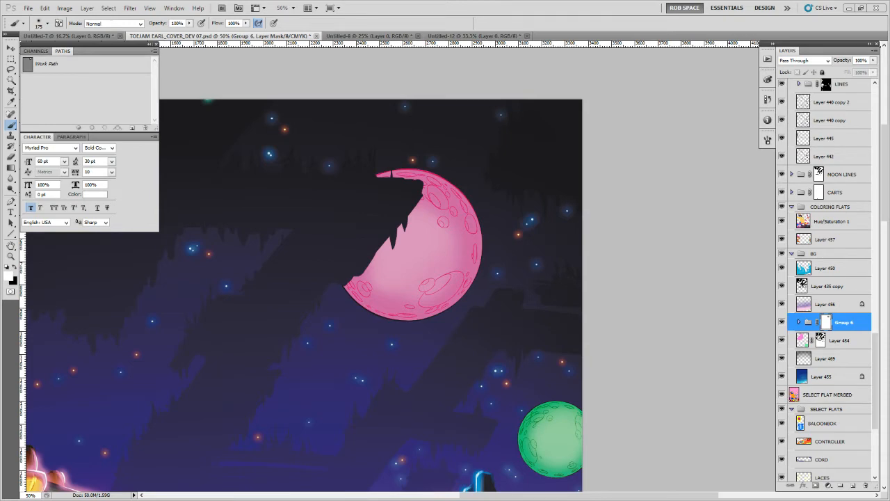
# Switch to the Chrome browser and search Google Images for "dark knight returns armor toy"
pyautogui.hotkey('alt', 'Tab')
pyautogui.click(175, 124)
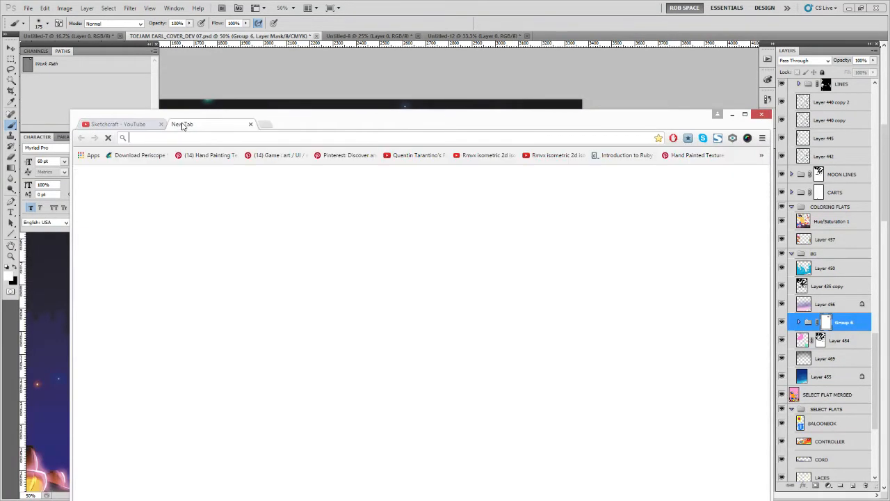
pyautogui.write('dar')
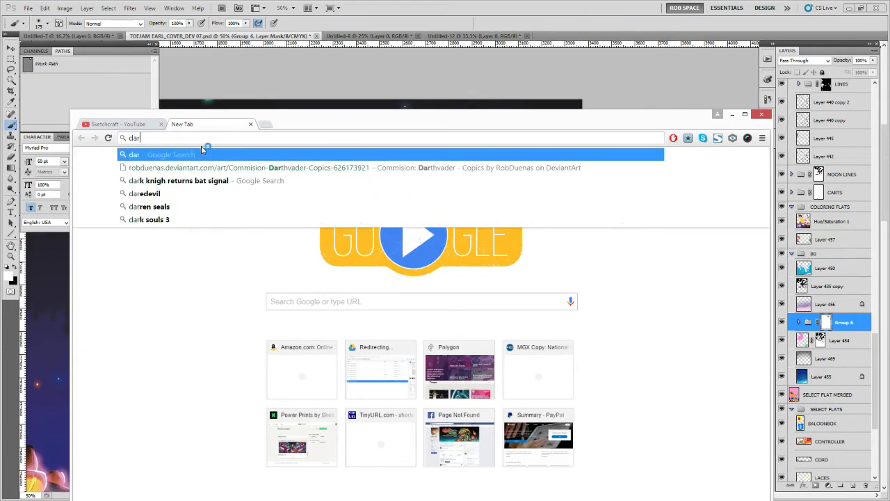
pyautogui.write('k knight ret')
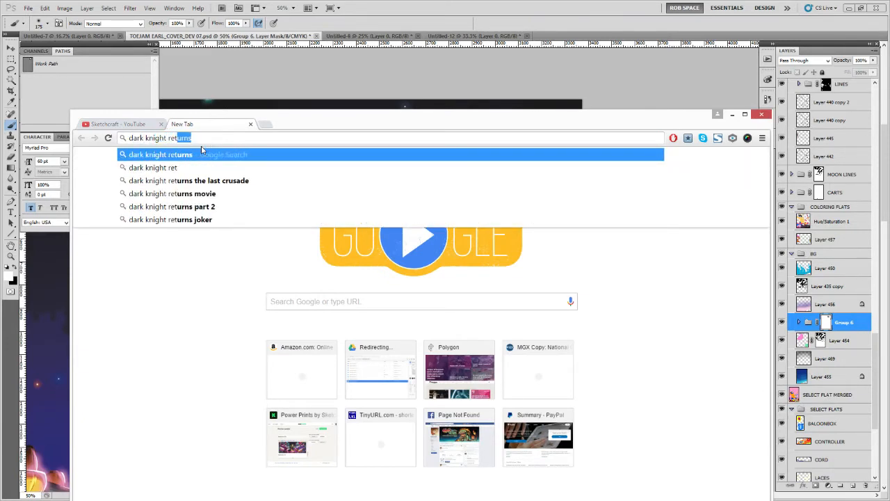
pyautogui.write('urns armor toy')
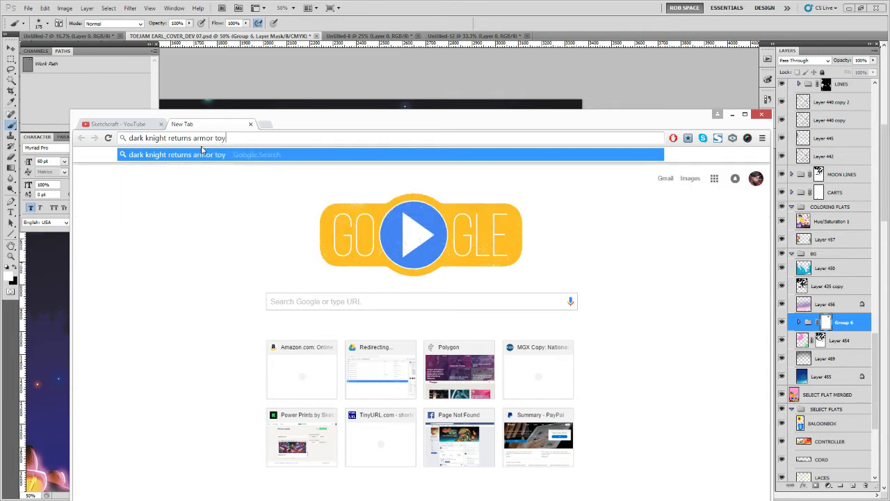
pyautogui.press('Return')
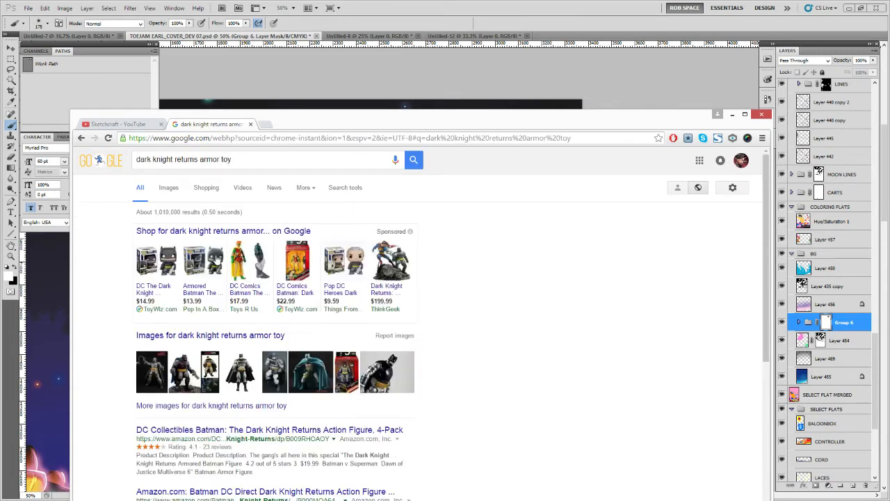
pyautogui.click(179, 192)
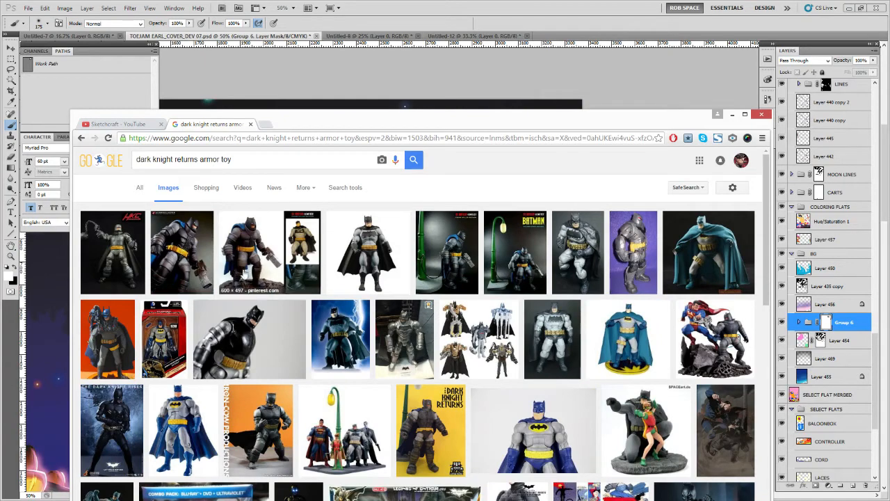
# Examine several armored Batman figure photos in the image results, then return to Photoshop
pyautogui.click(202, 251)
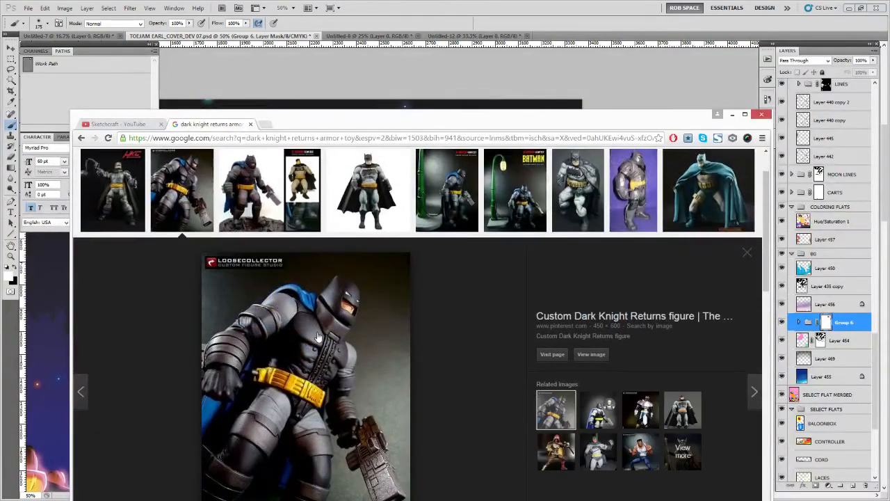
pyautogui.scroll(-2, 317, 337)
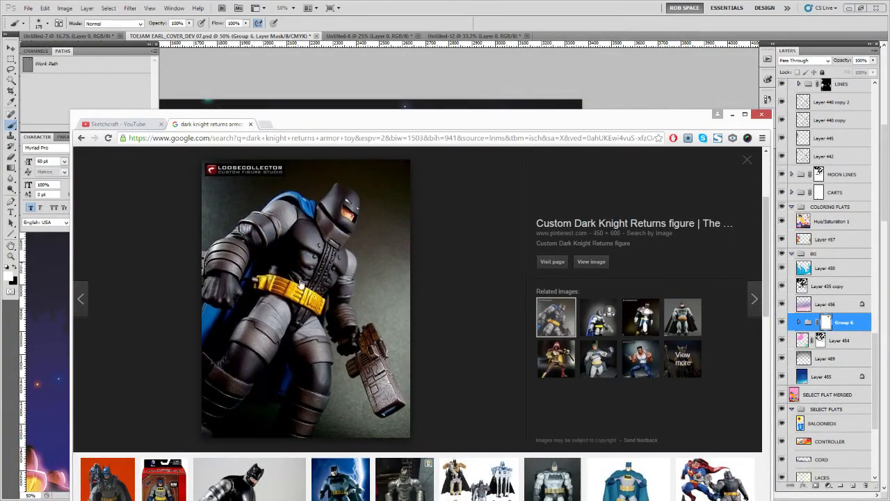
pyautogui.scroll(2, 355, 288)
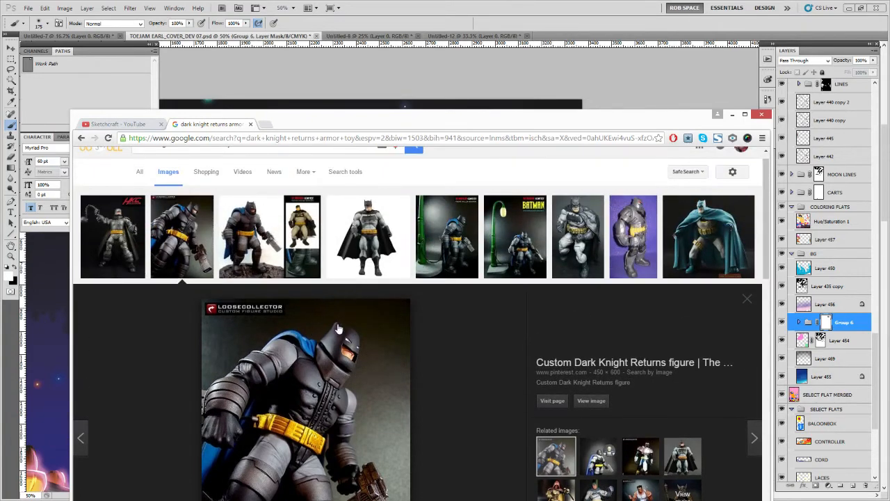
pyautogui.scroll(-2, 331, 322)
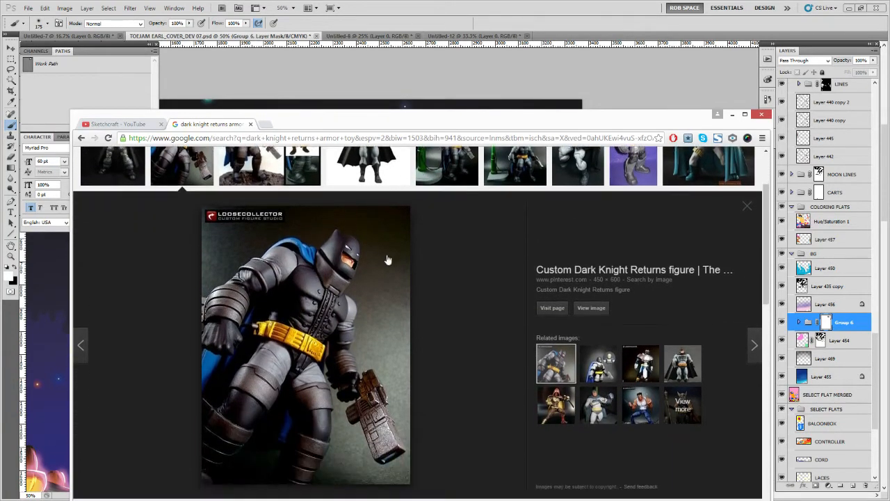
pyautogui.click(500, 173)
pyautogui.click(449, 175)
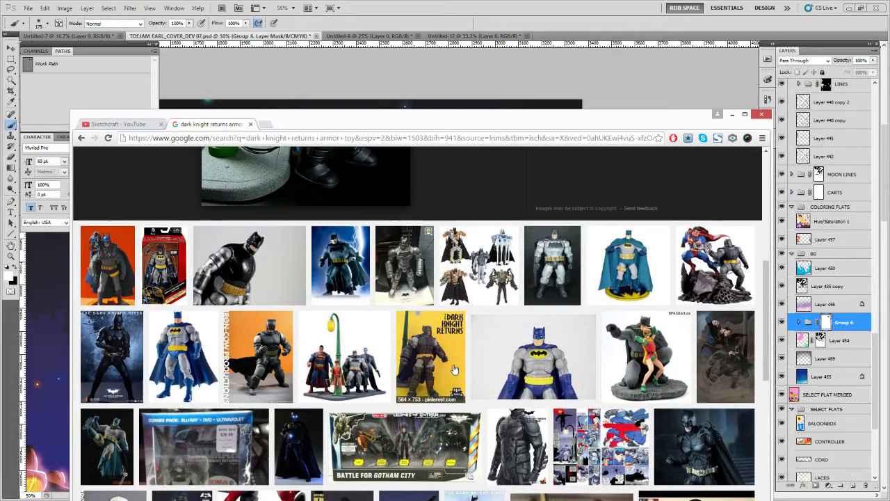
pyautogui.scroll(3, 453, 369)
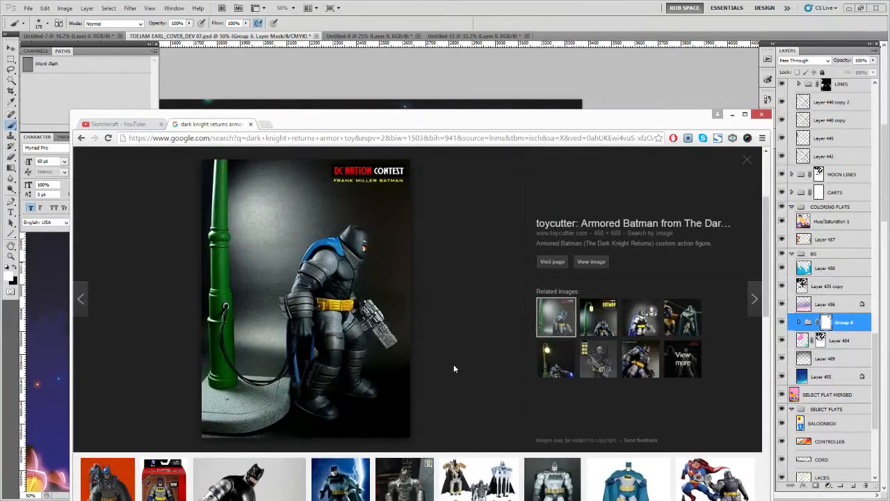
pyautogui.scroll(3, 454, 363)
pyautogui.click(268, 263)
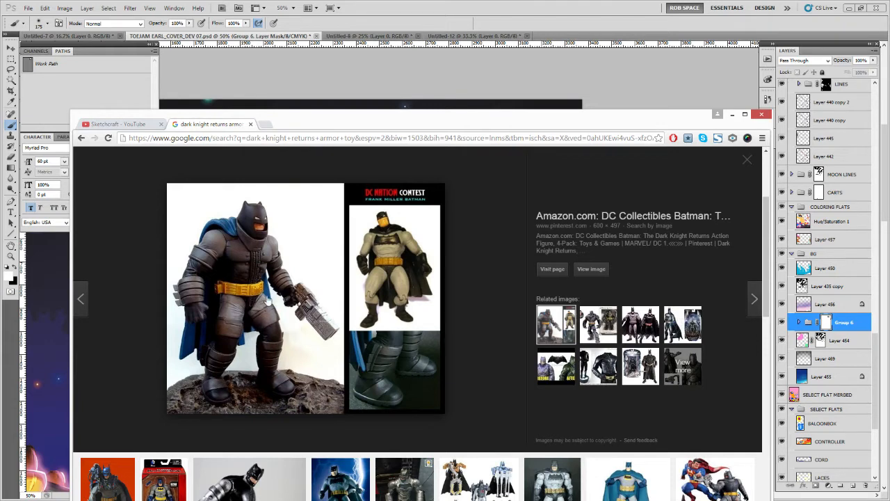
pyautogui.scroll(2, 266, 299)
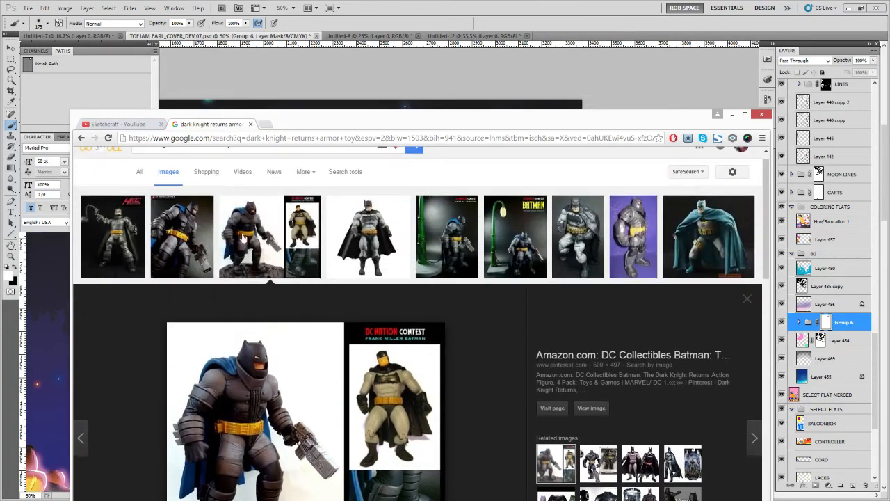
pyautogui.click(181, 229)
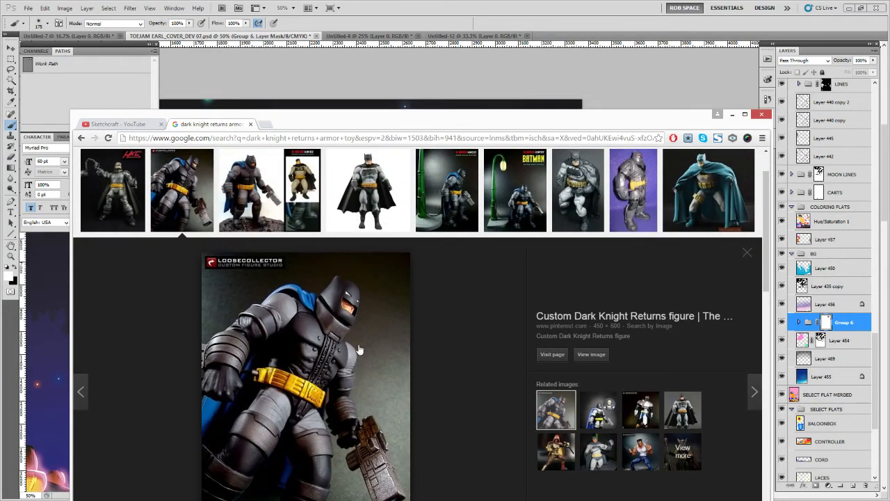
pyautogui.scroll(-1, 363, 343)
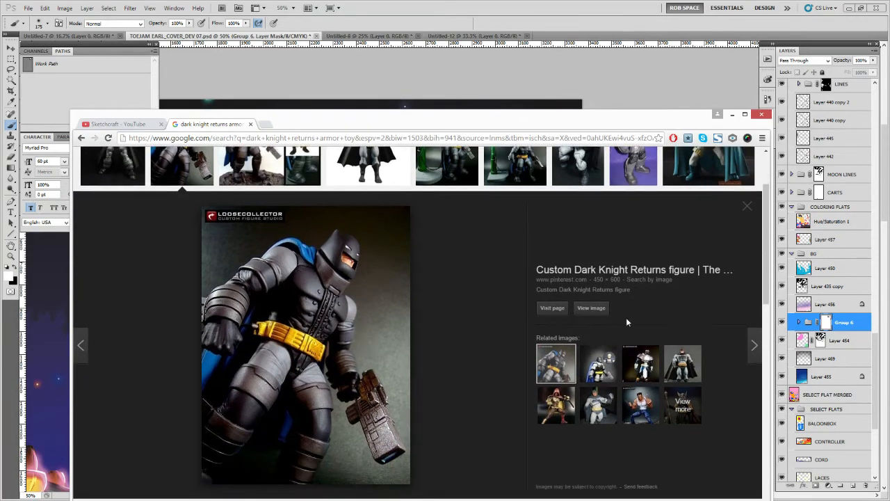
pyautogui.click(731, 115)
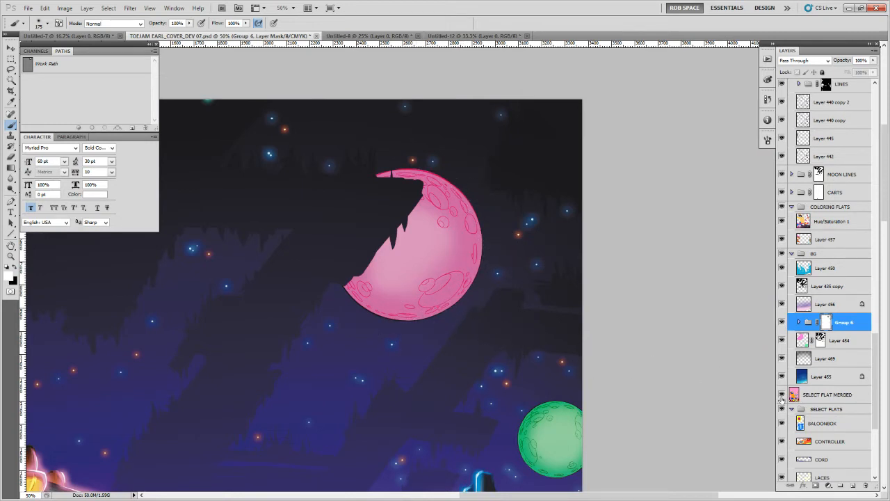
# Add a blank layer above Group 6, duplicate Layer 508 copy, and move the duplicate out of the group above the blank layer
pyautogui.click(855, 486)
pyautogui.click(799, 340)
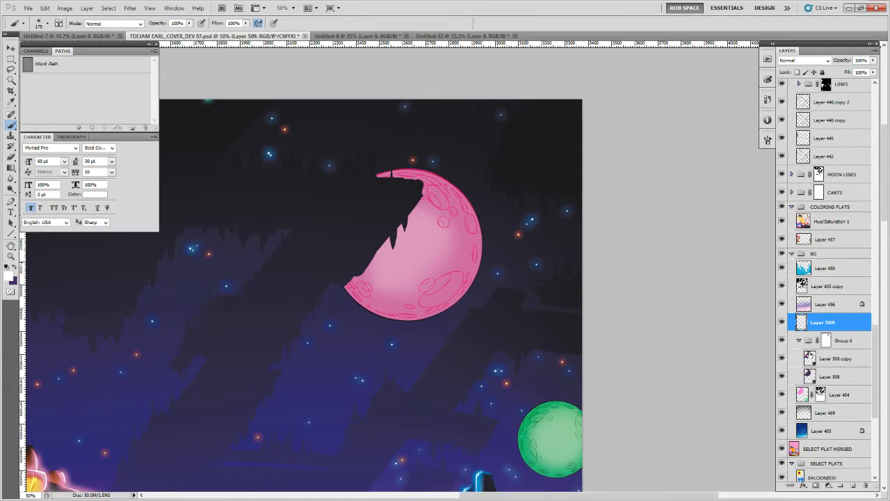
pyautogui.click(817, 358)
pyautogui.hotkey('ctrl', 'j')
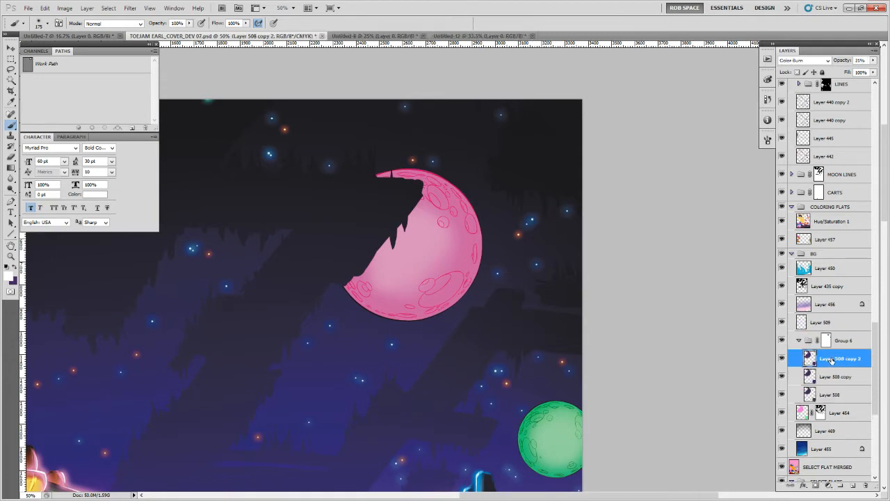
pyautogui.moveTo(825, 359); pyautogui.dragTo(827, 321)
# Set the duplicated shading layer to Multiply at about 79% opacity and add an inverted, black layer mask
pyautogui.click(803, 60)
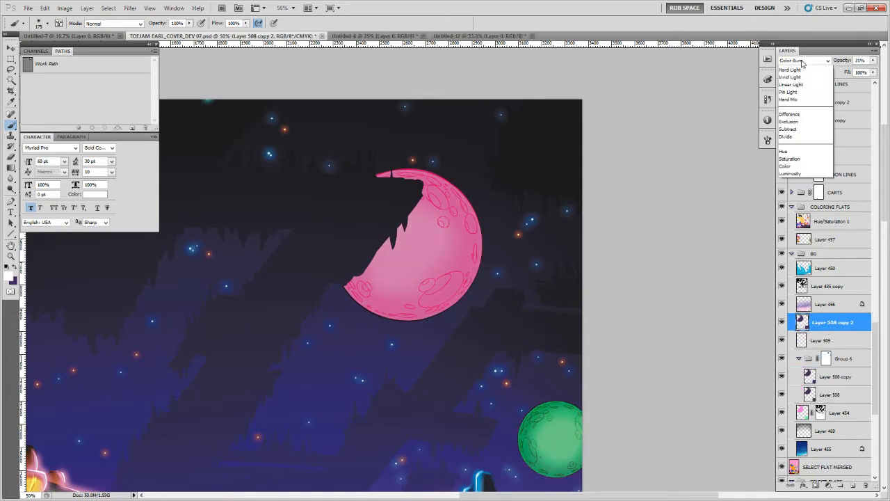
pyautogui.click(800, 51)
pyautogui.click(872, 60)
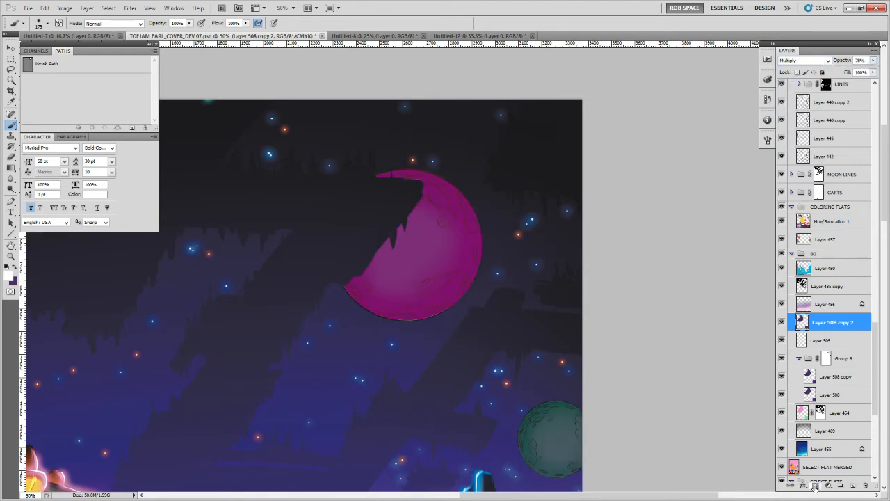
pyautogui.click(814, 485)
pyautogui.hotkey('ctrl', 'i')
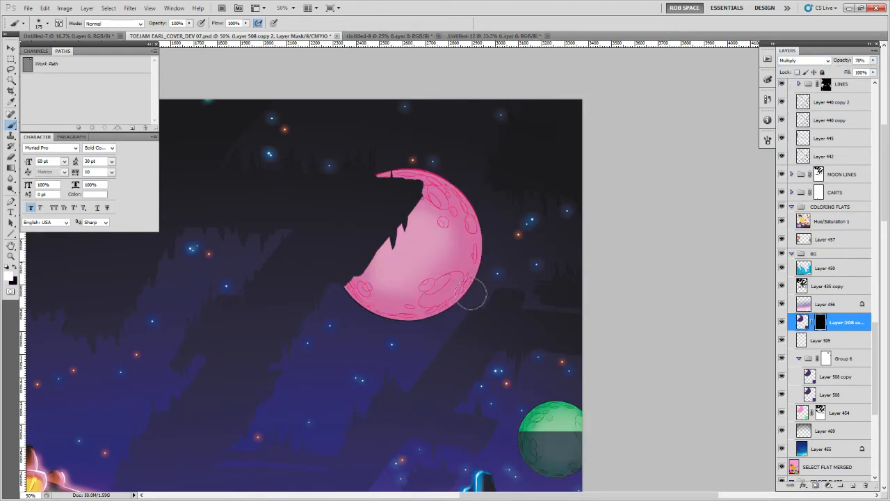
# Paint white on the Multiply layer's mask along the rims of the pink and green moons to deepen their edge shading
pyautogui.press('v')
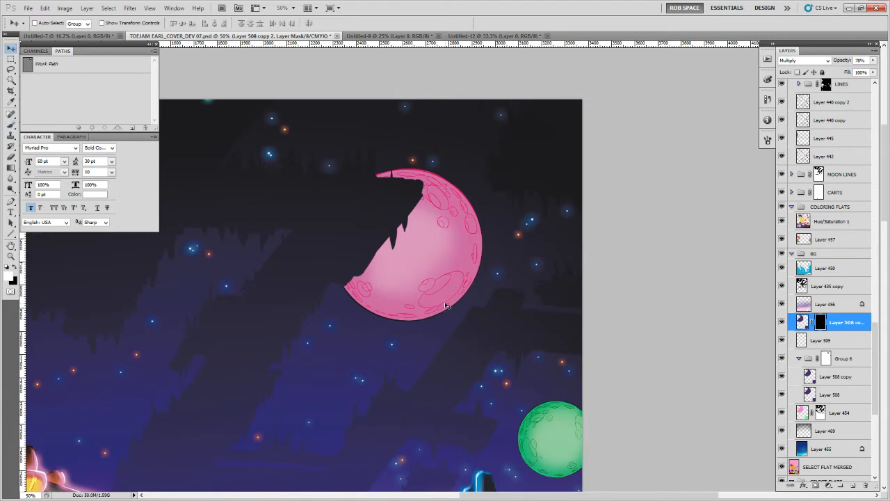
pyautogui.press('b')
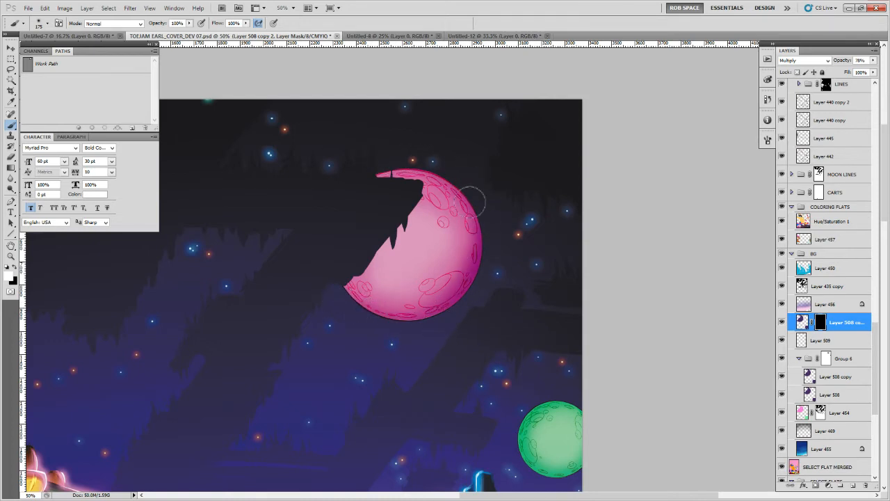
pyautogui.moveTo(540, 337); pyautogui.dragTo(487, 205)
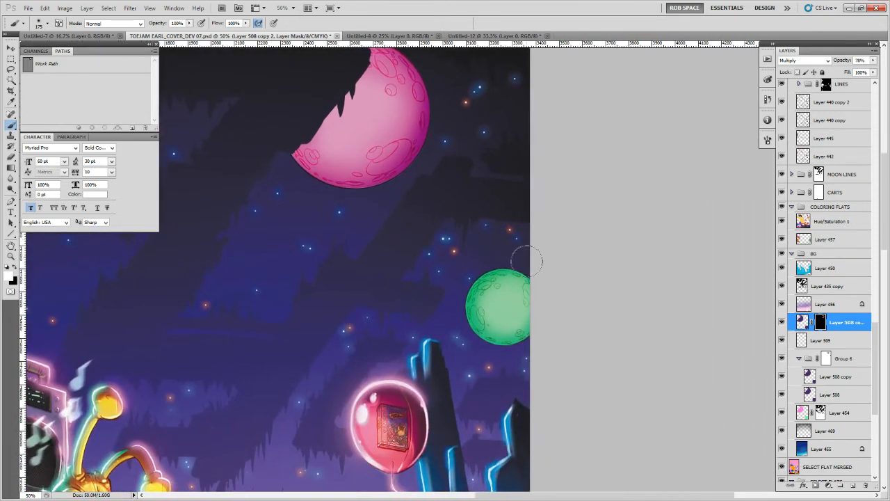
pyautogui.moveTo(526, 262)
pyautogui.mouseDown()
pyautogui.moveTo(461, 288)
pyautogui.moveTo(472, 348)
pyautogui.moveTo(540, 344)
pyautogui.mouseUp()
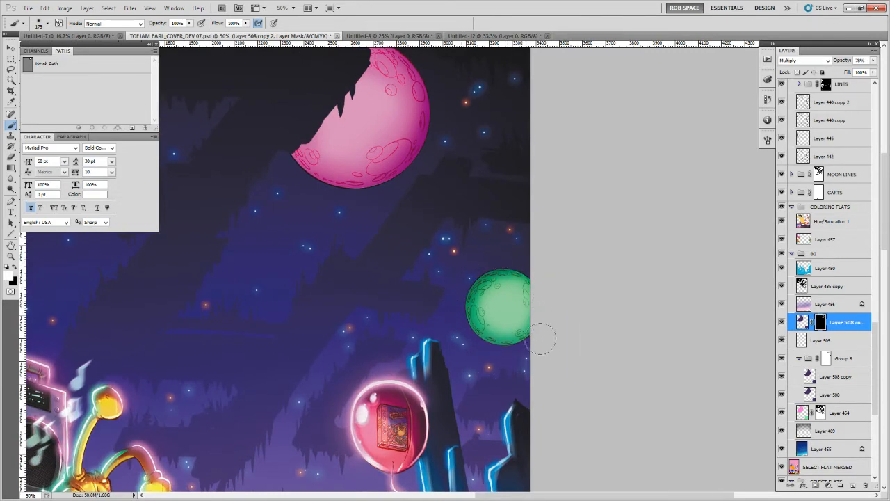
# Choose a smaller brush for shading the green moon's craters on the Multiply layer's mask, and undo the test stroke
pyautogui.press('z')
pyautogui.click(501, 298)
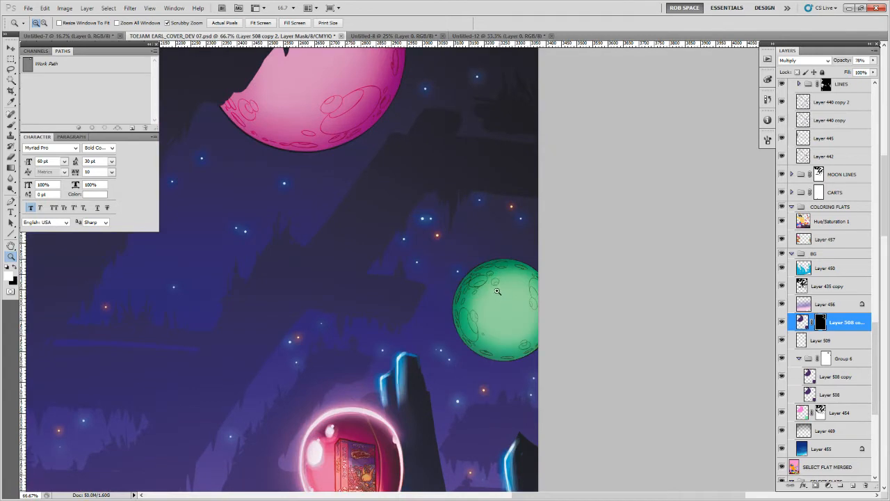
pyautogui.click(505, 290)
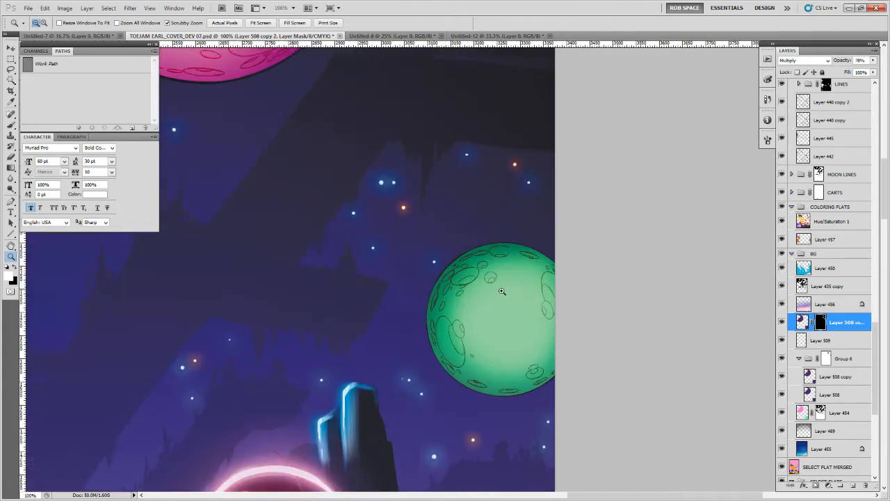
pyautogui.click(502, 291)
pyautogui.press('b')
pyautogui.scroll(-1, 461, 288)
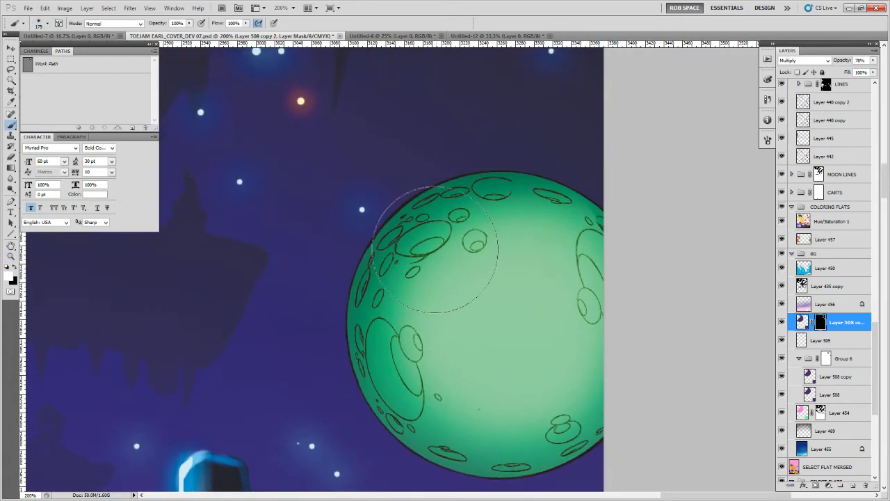
pyautogui.rightClick(432, 250)
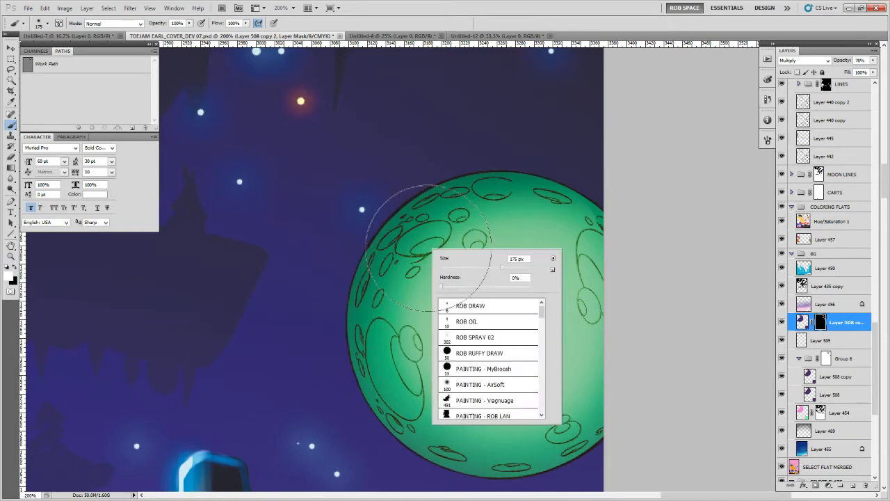
pyautogui.moveTo(421, 237)
pyautogui.mouseDown()
pyautogui.moveTo(405, 242)
pyautogui.moveTo(416, 249)
pyautogui.mouseUp()
pyautogui.hotkey('ctrl', 'z')
# Set the foreground to light grey and fill the large upper crater of the green moon on the Multiply layer's mask
pyautogui.click(10, 278)
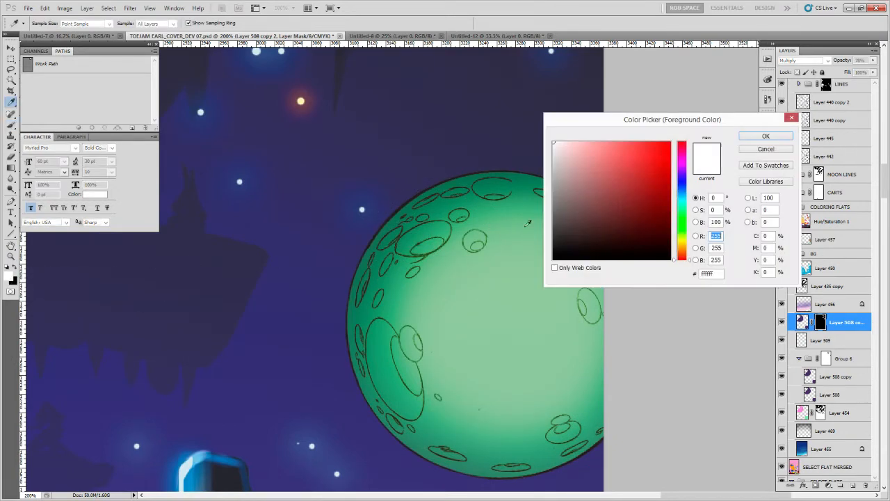
pyautogui.click(554, 267)
pyautogui.click(562, 184)
pyautogui.click(747, 139)
pyautogui.moveTo(421, 237)
pyautogui.mouseDown()
pyautogui.moveTo(396, 233)
pyautogui.moveTo(413, 221)
pyautogui.moveTo(417, 240)
pyautogui.moveTo(400, 233)
pyautogui.moveTo(428, 243)
pyautogui.moveTo(435, 228)
pyautogui.moveTo(421, 222)
pyautogui.moveTo(447, 230)
pyautogui.mouseUp()
pyautogui.click(10, 278)
pyautogui.click(560, 173)
pyautogui.click(748, 138)
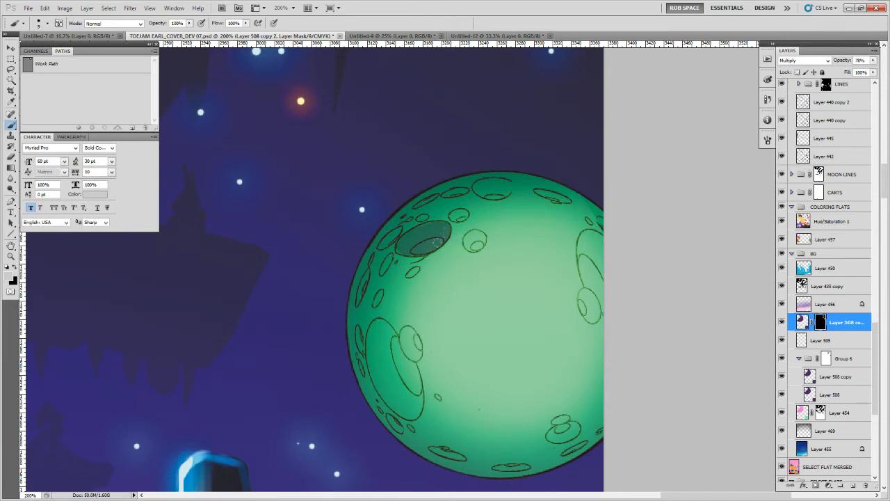
# Paint grey on the mask inside the craters along the green moon's upper and left sides to shade them
pyautogui.moveTo(392, 232); pyautogui.dragTo(382, 242)
pyautogui.moveTo(496, 189)
pyautogui.mouseDown()
pyautogui.moveTo(499, 183)
pyautogui.moveTo(456, 214)
pyautogui.moveTo(476, 242)
pyautogui.mouseUp()
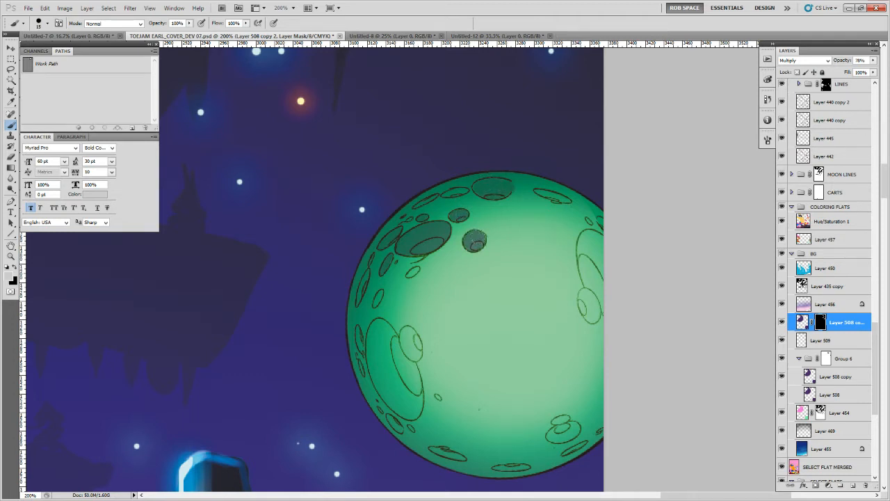
pyautogui.moveTo(457, 189); pyautogui.dragTo(452, 192)
pyautogui.moveTo(361, 295); pyautogui.dragTo(378, 297)
pyautogui.moveTo(413, 271); pyautogui.dragTo(410, 274)
pyautogui.moveTo(403, 325)
pyautogui.mouseDown()
pyautogui.moveTo(414, 351)
pyautogui.moveTo(387, 328)
pyautogui.moveTo(394, 354)
pyautogui.moveTo(393, 320)
pyautogui.moveTo(375, 324)
pyautogui.moveTo(387, 394)
pyautogui.moveTo(414, 410)
pyautogui.moveTo(407, 367)
pyautogui.moveTo(415, 397)
pyautogui.moveTo(378, 331)
pyautogui.moveTo(381, 387)
pyautogui.mouseUp()
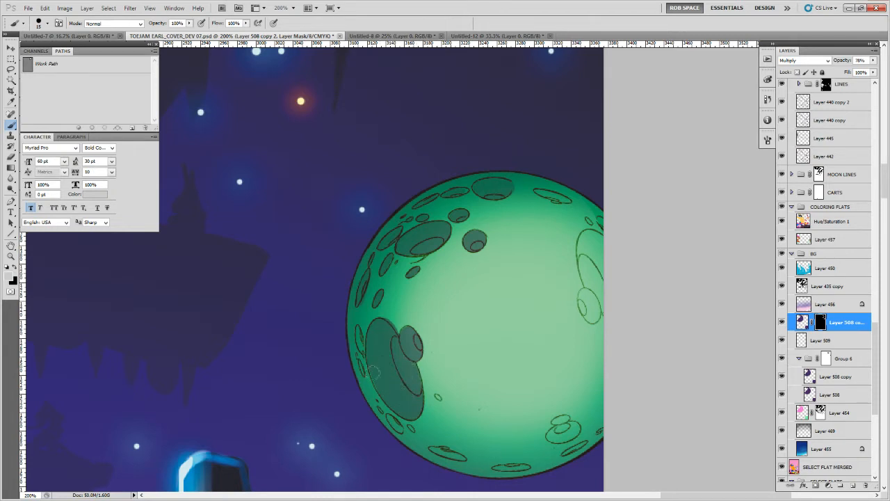
pyautogui.moveTo(359, 346); pyautogui.dragTo(356, 328)
# Fill the craters along the green moon's lower rim and right edge with the same masked shading
pyautogui.moveTo(520, 397); pyautogui.dragTo(395, 295)
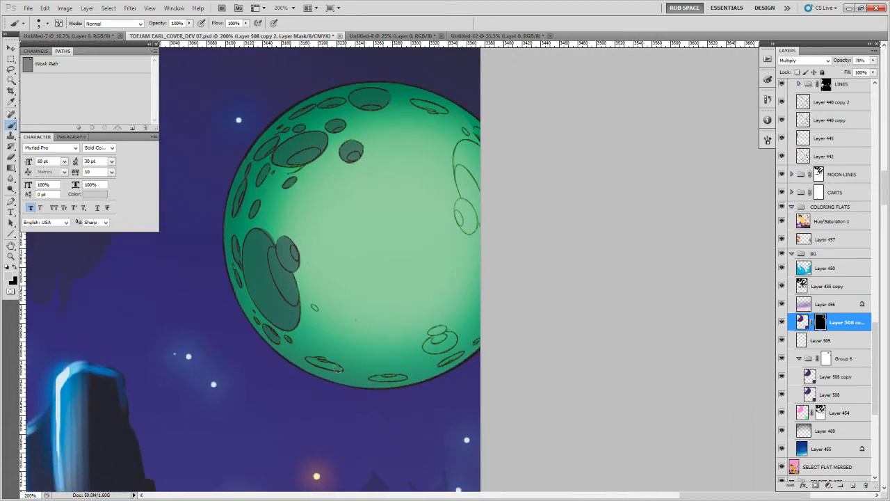
pyautogui.moveTo(336, 367); pyautogui.dragTo(319, 359)
pyautogui.moveTo(400, 370); pyautogui.dragTo(373, 379)
pyautogui.moveTo(430, 344)
pyautogui.mouseDown()
pyautogui.moveTo(447, 332)
pyautogui.moveTo(432, 328)
pyautogui.moveTo(443, 361)
pyautogui.mouseUp()
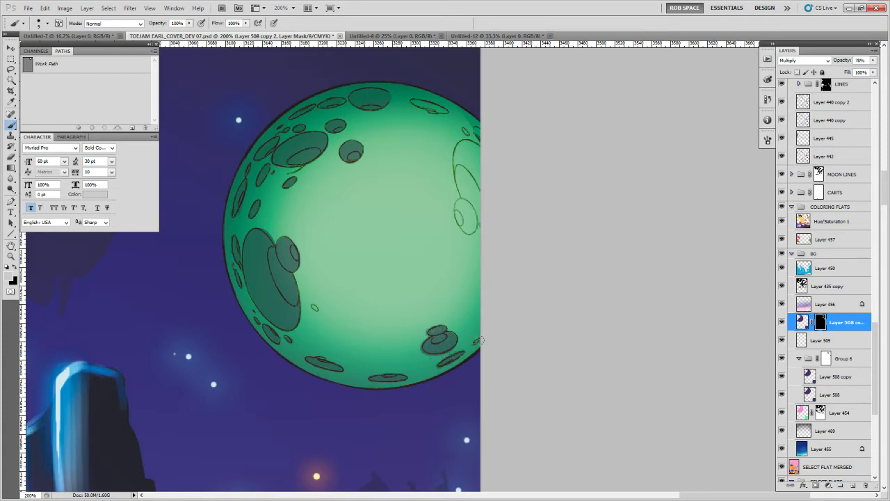
pyautogui.moveTo(461, 198)
pyautogui.mouseDown()
pyautogui.moveTo(446, 294)
pyautogui.moveTo(440, 288)
pyautogui.moveTo(448, 307)
pyautogui.moveTo(443, 221)
pyautogui.moveTo(459, 232)
pyautogui.moveTo(461, 263)
pyautogui.moveTo(448, 233)
pyautogui.moveTo(457, 242)
pyautogui.moveTo(445, 264)
pyautogui.moveTo(386, 247)
pyautogui.mouseUp()
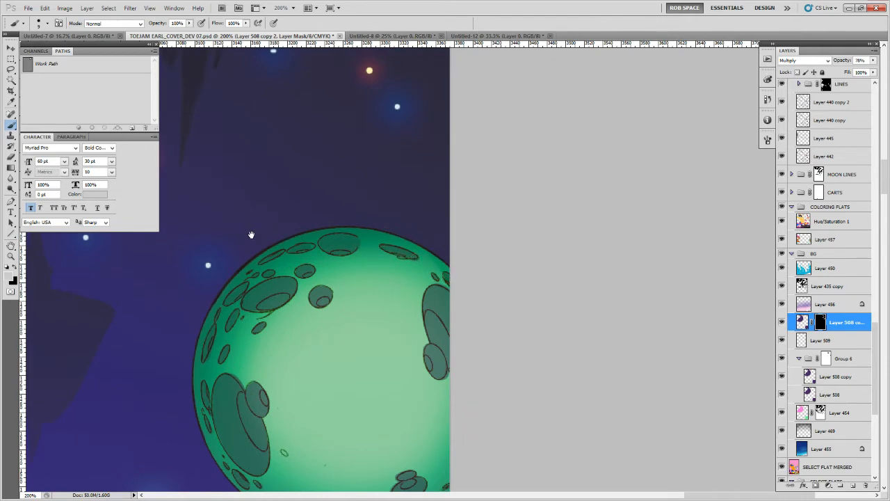
# Shade the small oval crater on the lower part of the pink moon through the Multiply layer's mask
pyautogui.moveTo(251, 234); pyautogui.dragTo(597, 442)
pyautogui.moveTo(256, 160); pyautogui.dragTo(473, 499)
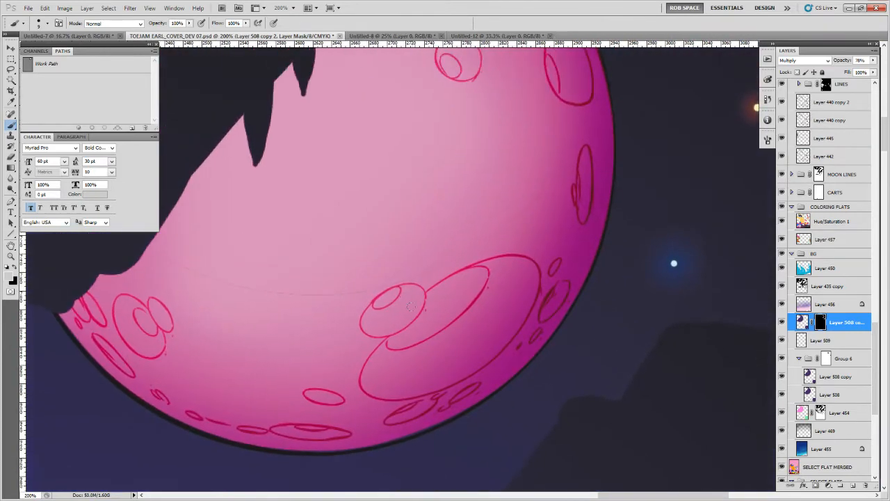
pyautogui.moveTo(394, 298)
pyautogui.mouseDown()
pyautogui.moveTo(389, 292)
pyautogui.moveTo(379, 304)
pyautogui.moveTo(374, 324)
pyautogui.moveTo(387, 321)
pyautogui.moveTo(406, 290)
pyautogui.moveTo(413, 297)
pyautogui.mouseUp()
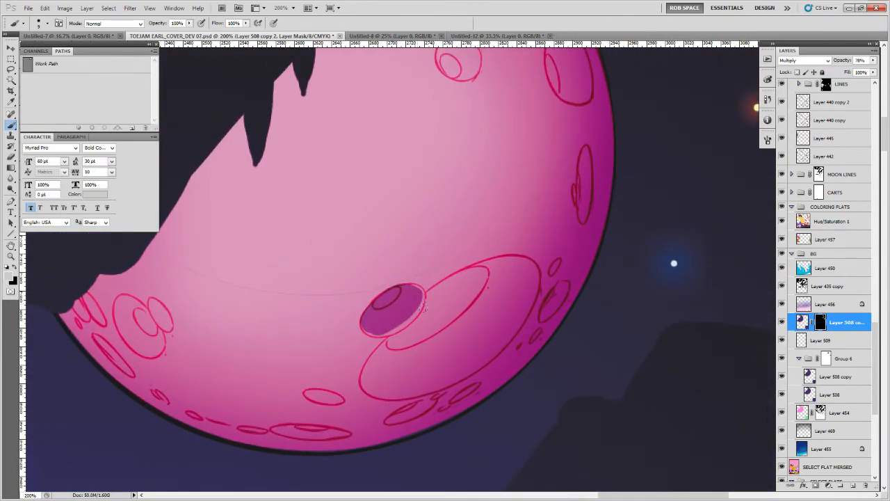
pyautogui.click(806, 412)
pyautogui.hotkey('ctrl', 'j')
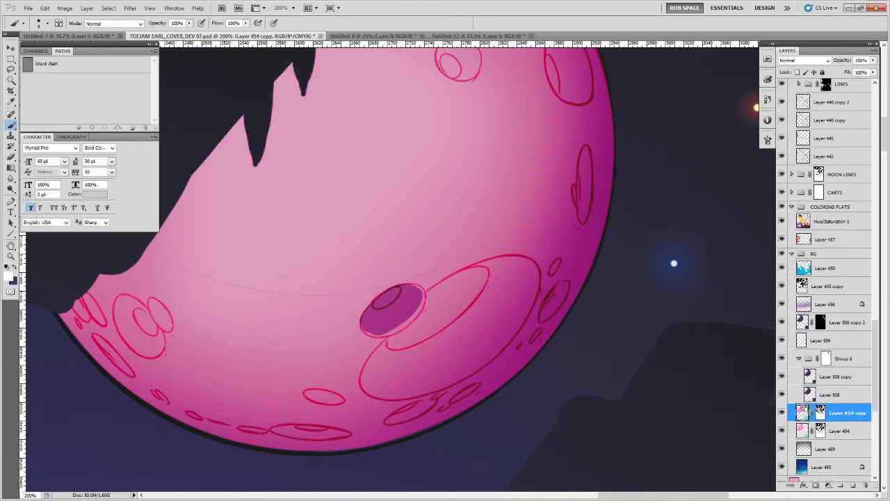
pyautogui.press('Delete')
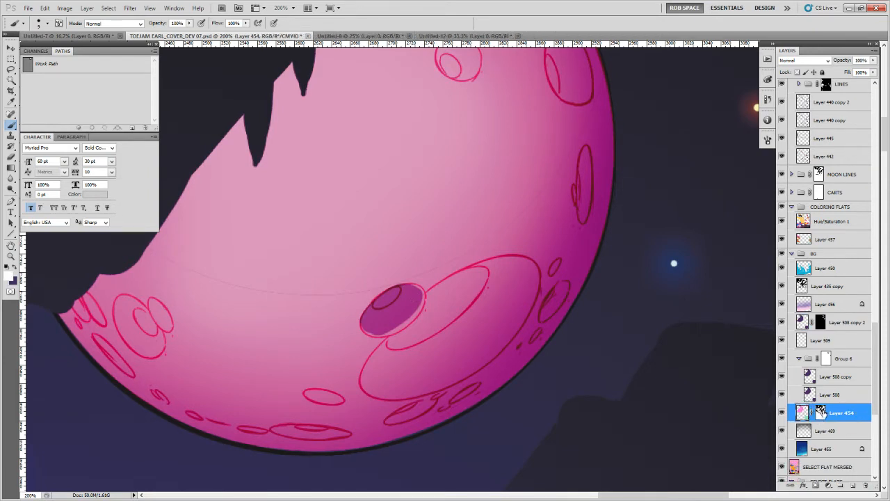
pyautogui.press('x')
pyautogui.moveTo(435, 267); pyautogui.dragTo(490, 239)
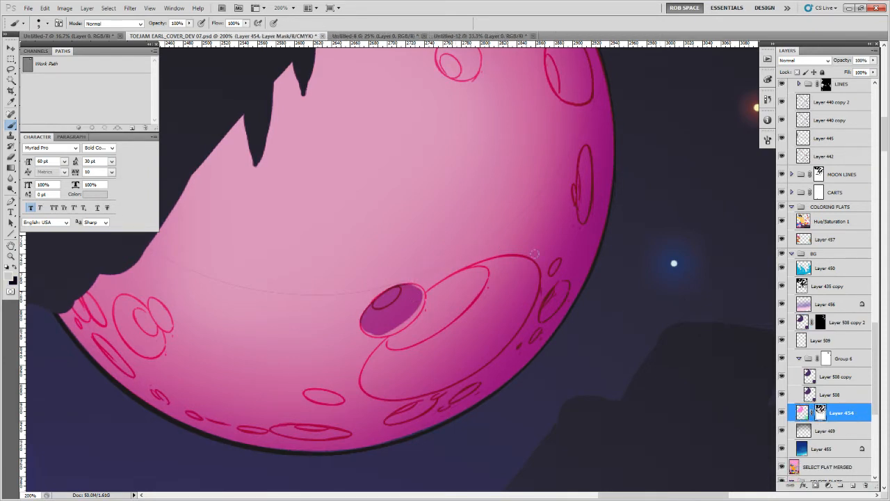
pyautogui.hotkey('ctrl', 'z')
pyautogui.press('x')
# Copy Layer 454's moon artwork into the other open document and take its pink as the foreground colour
pyautogui.hotkey('ctrl', 'Tab')
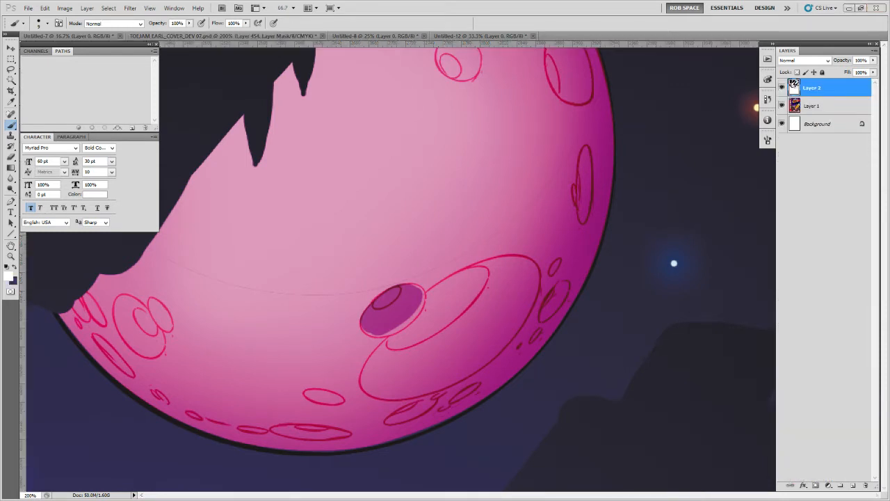
pyautogui.press('v')
pyautogui.hotkey('ctrl', 'shift', 'Tab')
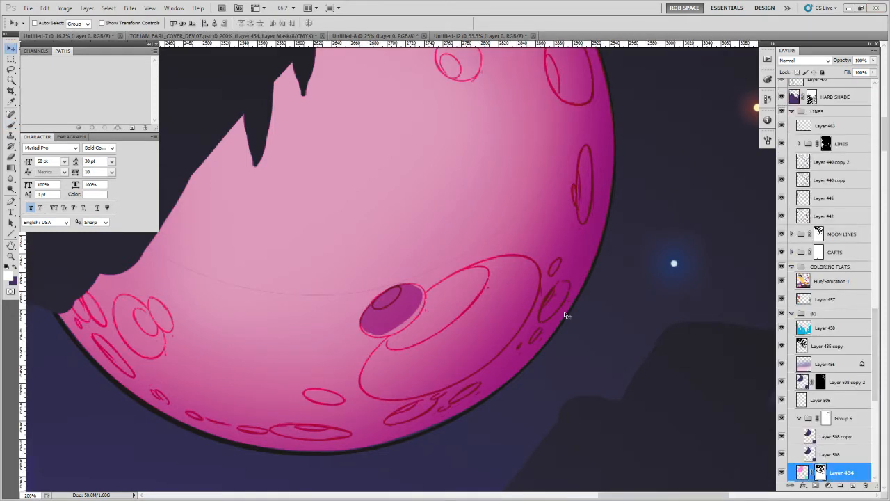
pyautogui.click(803, 472)
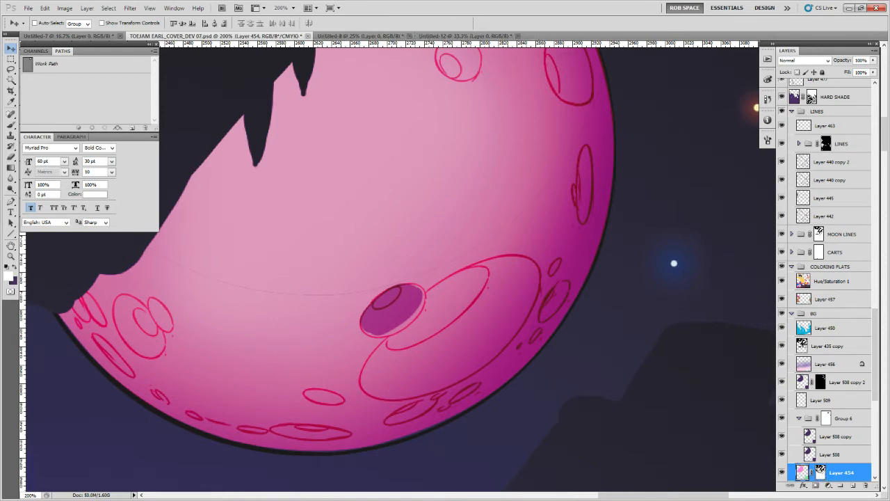
pyautogui.hotkey('ctrl', 'Tab')
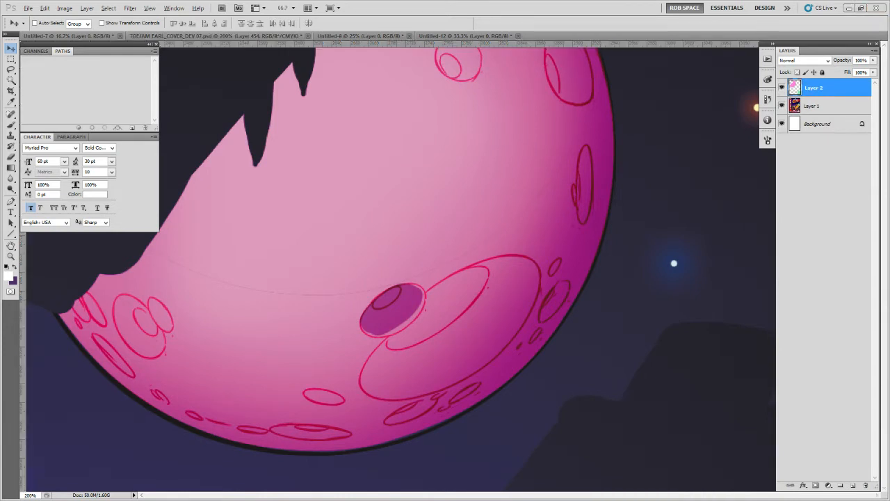
pyautogui.press('b')
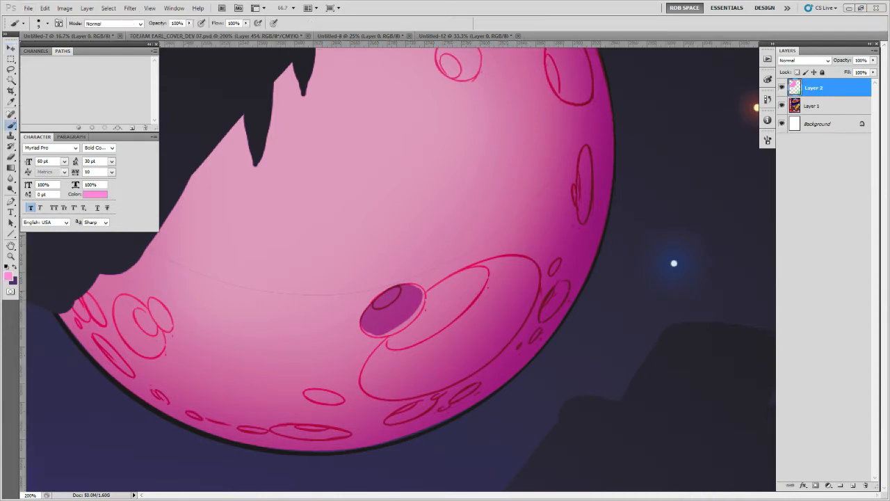
pyautogui.hotkey('ctrl', 'shift', 'Tab')
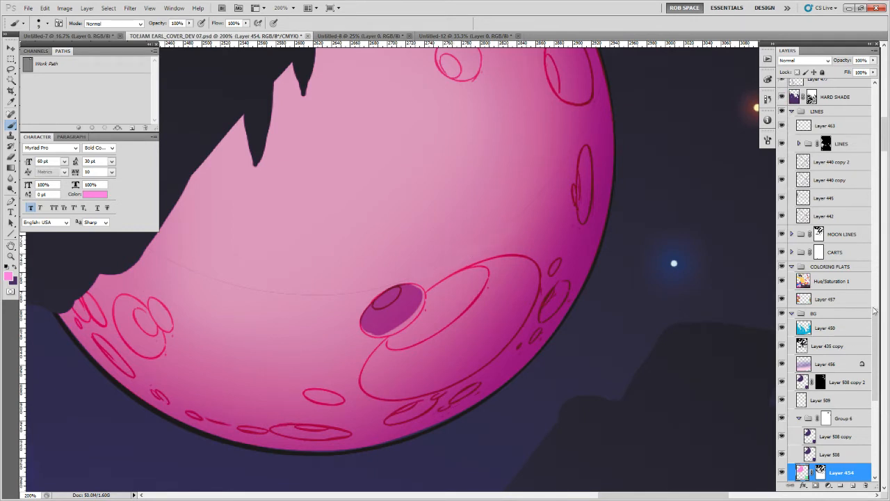
# Check the MOON LINES group mask and toggle the visibility of MOON LINES and Layer 454 to trace the pink moon's faint arc
pyautogui.scroll(1, 874, 311)
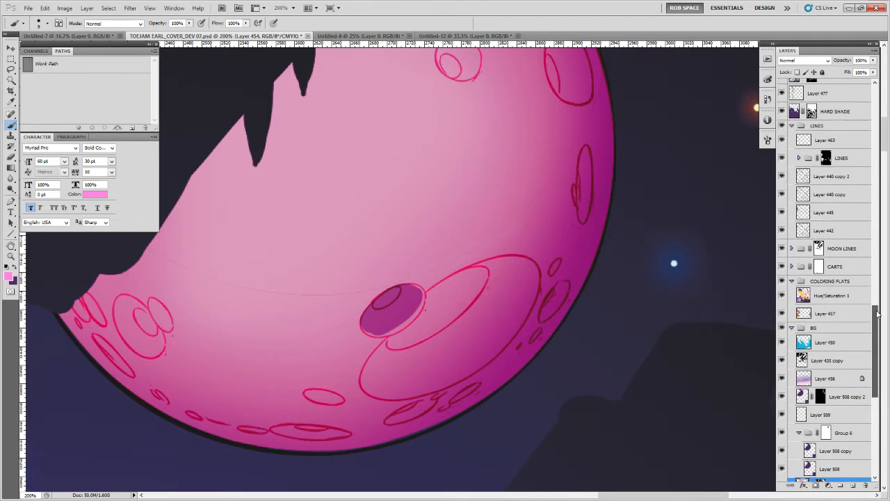
pyautogui.scroll(2, 878, 314)
pyautogui.click(827, 273)
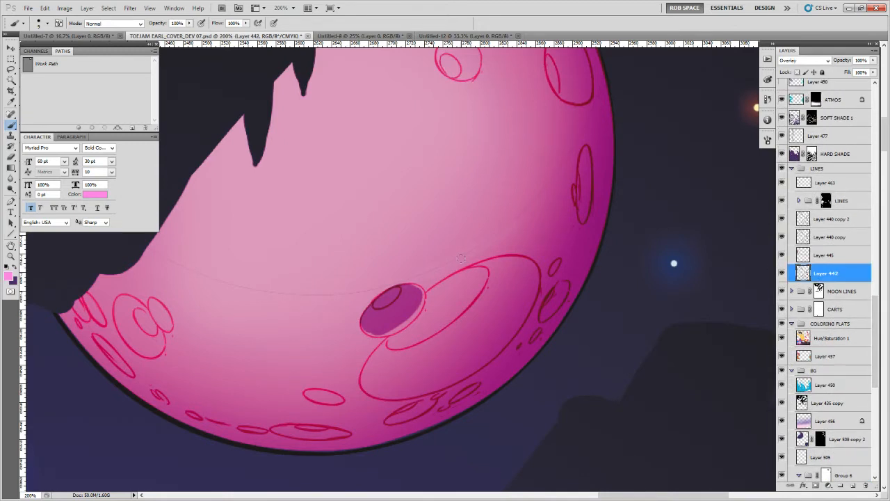
pyautogui.click(819, 292)
pyautogui.press('v')
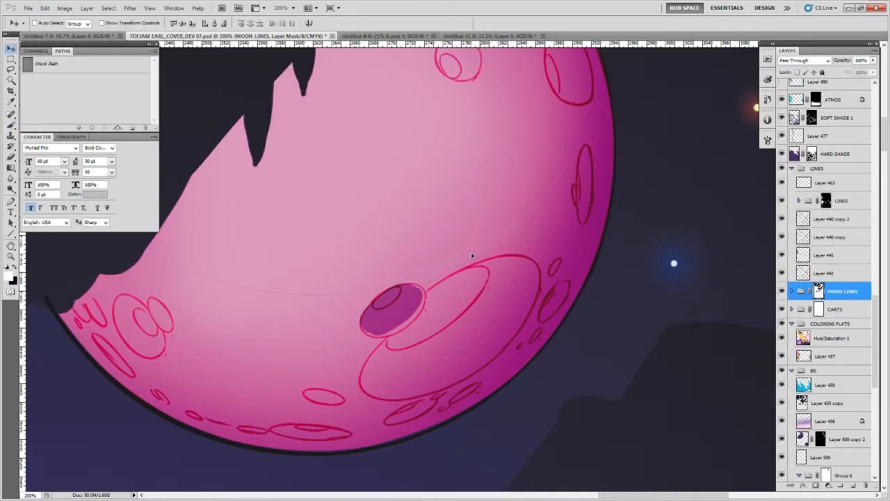
pyautogui.press('b')
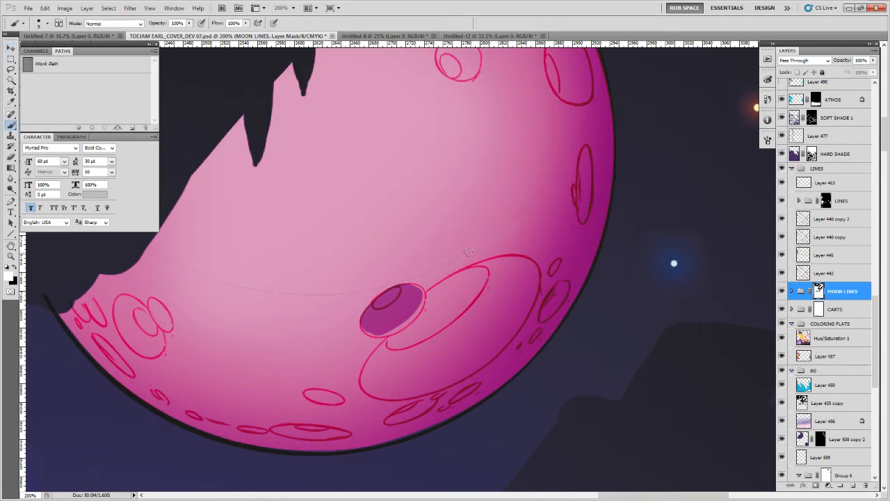
pyautogui.click(782, 291)
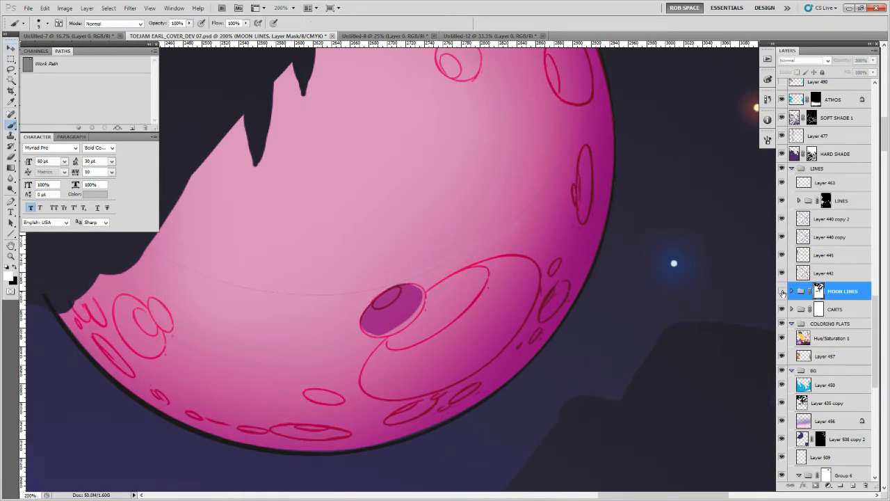
pyautogui.click(781, 291)
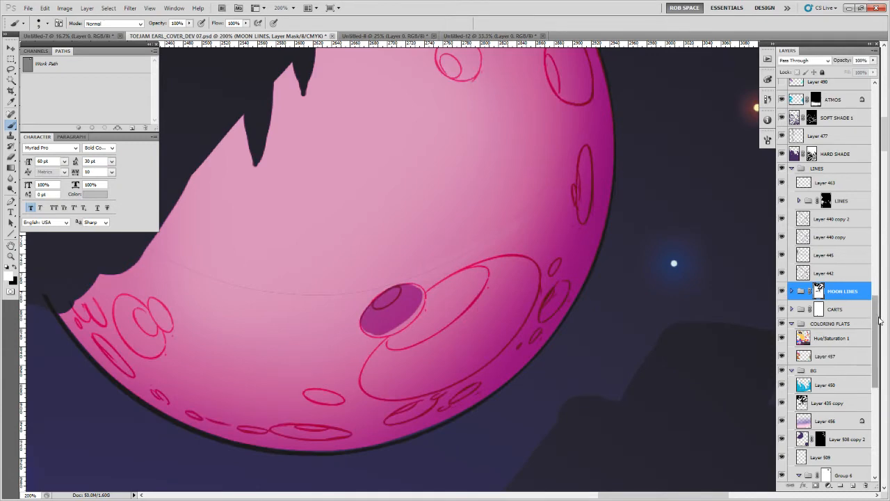
pyautogui.moveTo(876, 317); pyautogui.dragTo(876, 360)
pyautogui.click(781, 340)
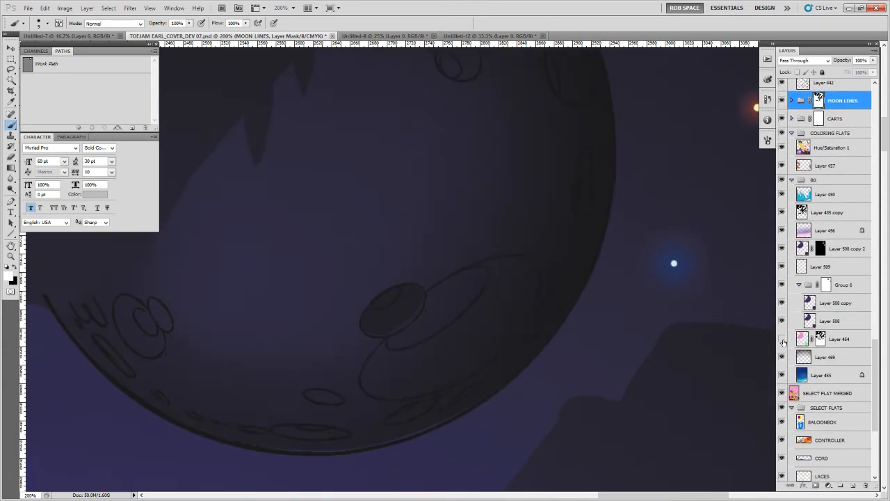
pyautogui.click(781, 339)
# Paint pink over the faint arc across the pink moon on a new layer above Layer 454, and hide that layer
pyautogui.click(803, 340)
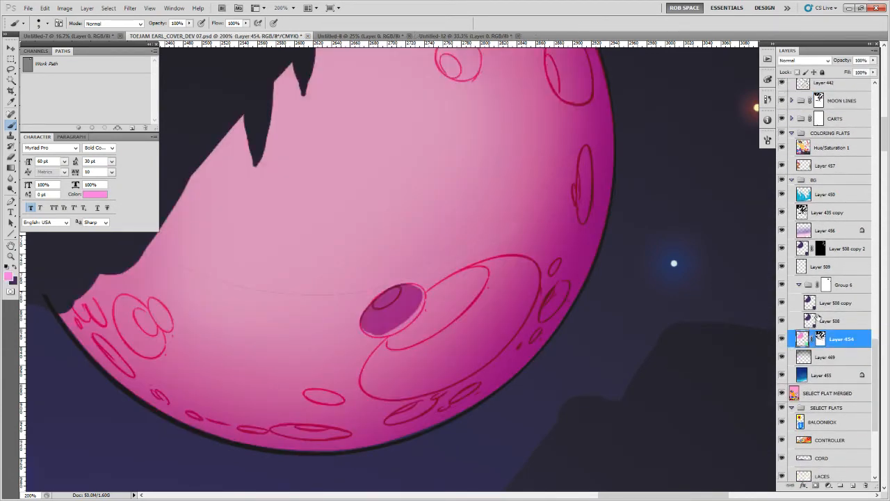
pyautogui.click(855, 484)
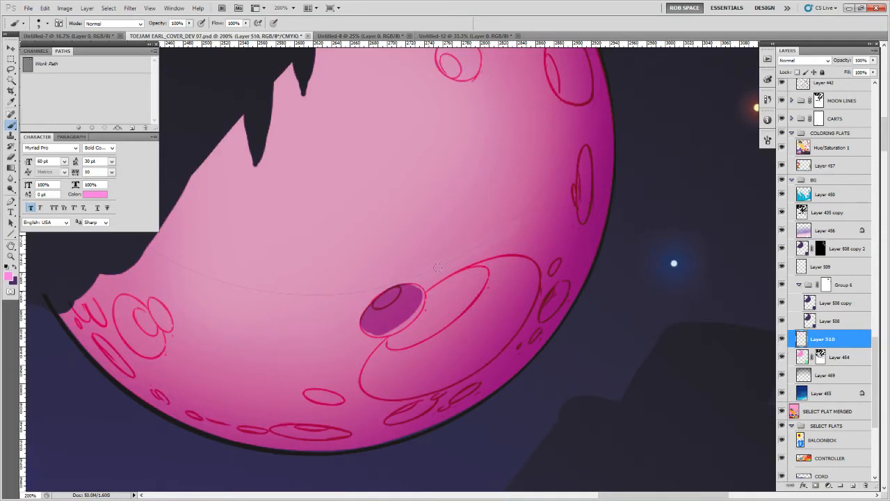
pyautogui.moveTo(512, 240); pyautogui.dragTo(503, 294)
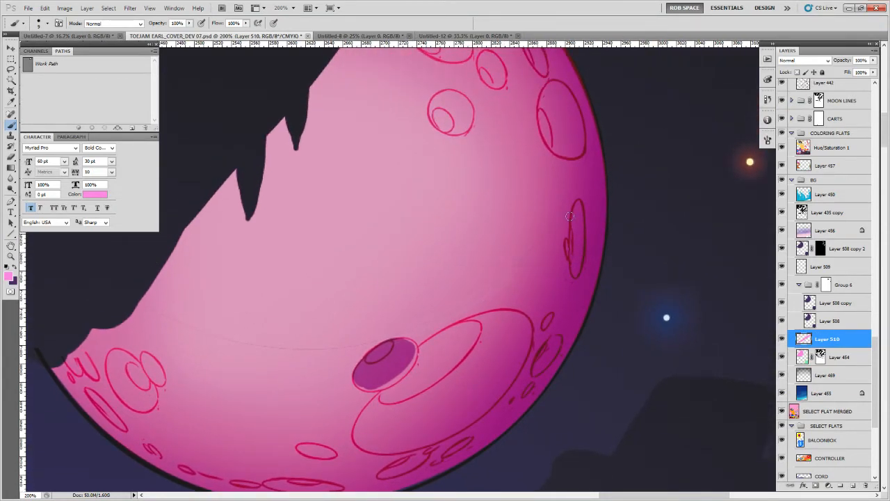
pyautogui.click(782, 338)
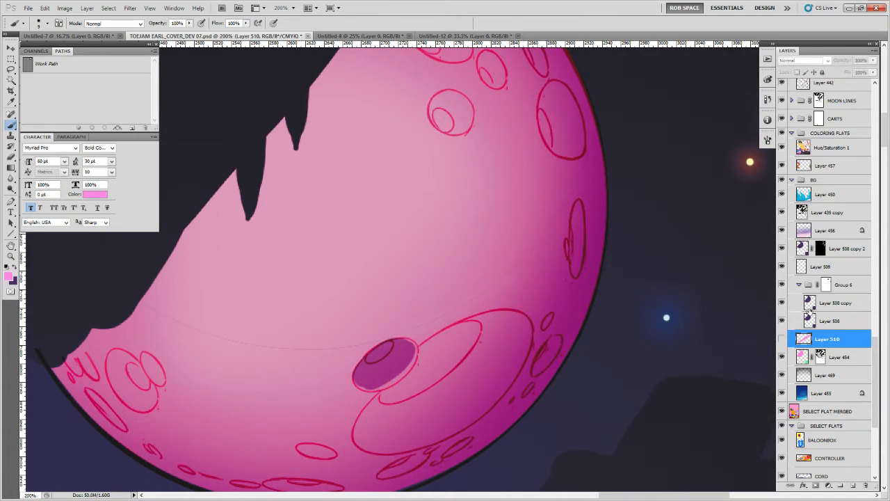
# Target the mask of Layer 508 copy 2 and set the foreground colour to light grey #CCCCCC
pyautogui.click(824, 286)
pyautogui.click(810, 254)
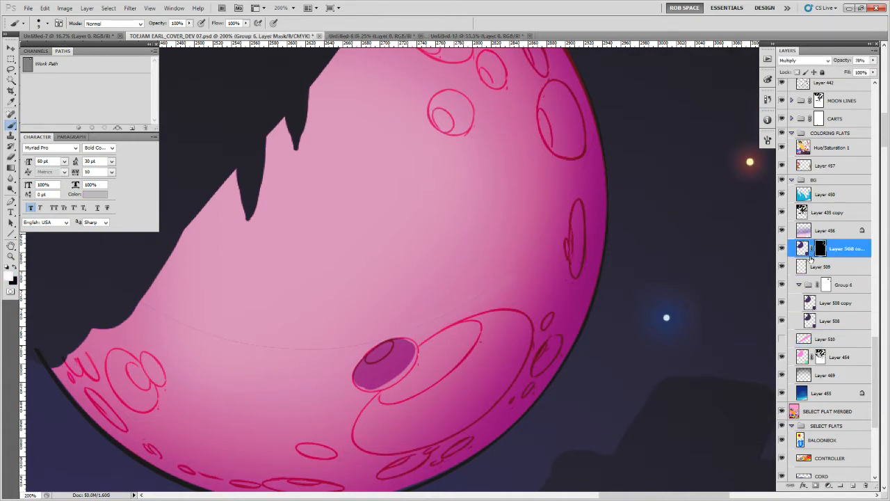
pyautogui.moveTo(399, 366); pyautogui.dragTo(416, 308)
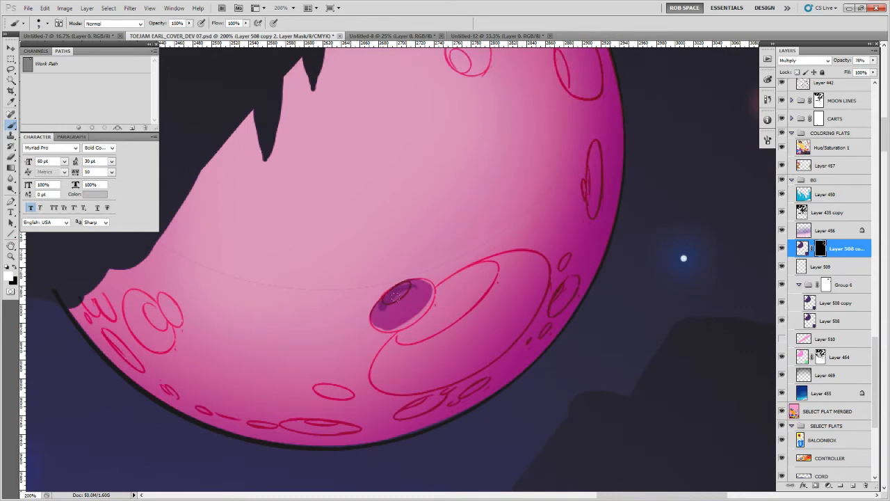
pyautogui.hotkey('ctrl', 'z')
pyautogui.click(9, 276)
pyautogui.click(560, 168)
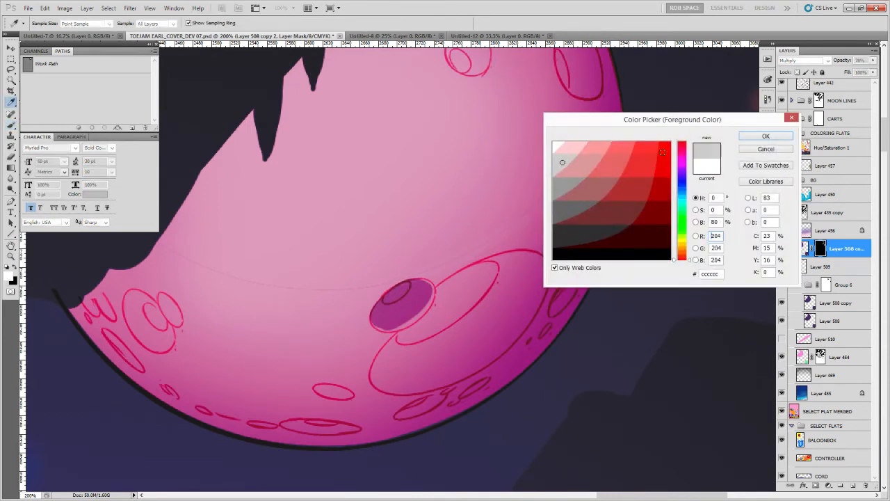
pyautogui.click(767, 137)
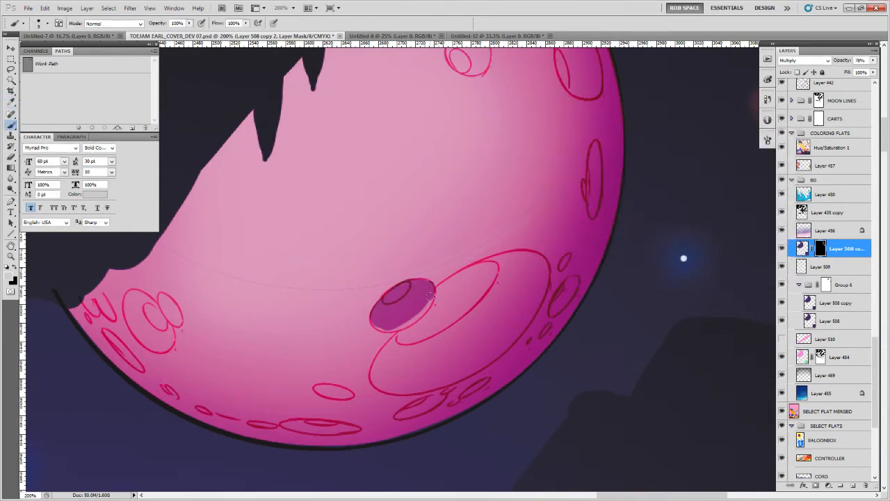
# Paint light grey on the mask to shade the large crater beside the small oval on the pink moon
pyautogui.moveTo(447, 283)
pyautogui.mouseDown()
pyautogui.moveTo(517, 253)
pyautogui.moveTo(546, 276)
pyautogui.mouseUp()
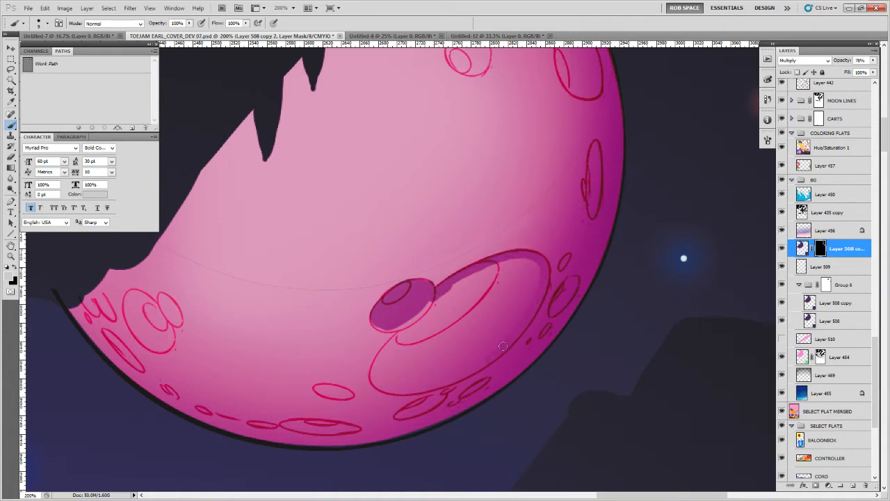
pyautogui.moveTo(502, 346)
pyautogui.mouseDown()
pyautogui.moveTo(426, 388)
pyautogui.moveTo(380, 386)
pyautogui.moveTo(373, 377)
pyautogui.moveTo(381, 356)
pyautogui.moveTo(376, 368)
pyautogui.moveTo(427, 331)
pyautogui.moveTo(404, 341)
pyautogui.mouseUp()
pyautogui.press(']')
pyautogui.press(']')
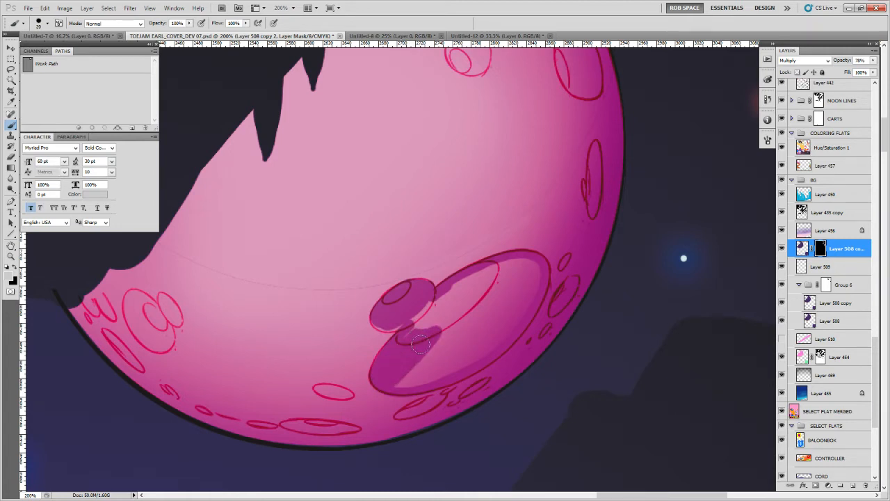
pyautogui.moveTo(399, 376)
pyautogui.mouseDown()
pyautogui.moveTo(515, 306)
pyautogui.moveTo(482, 295)
pyautogui.moveTo(506, 291)
pyautogui.moveTo(420, 334)
pyautogui.moveTo(427, 319)
pyautogui.moveTo(522, 268)
pyautogui.moveTo(408, 311)
pyautogui.moveTo(375, 318)
pyautogui.mouseUp()
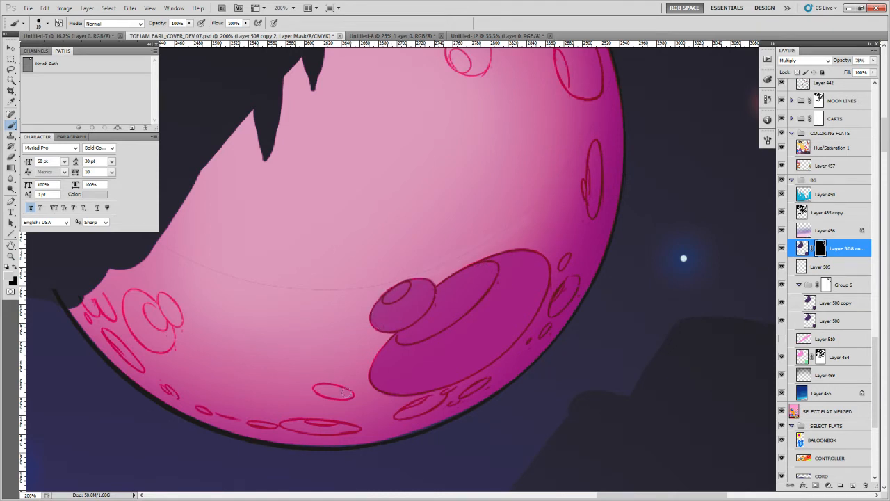
# Shade the lone oval crater near the pink moon's base and the small craters along its lower-right rim on the mask
pyautogui.moveTo(346, 393)
pyautogui.mouseDown()
pyautogui.moveTo(318, 389)
pyautogui.moveTo(348, 395)
pyautogui.mouseUp()
pyautogui.moveTo(503, 378); pyautogui.dragTo(548, 352)
pyautogui.moveTo(467, 374); pyautogui.dragTo(450, 385)
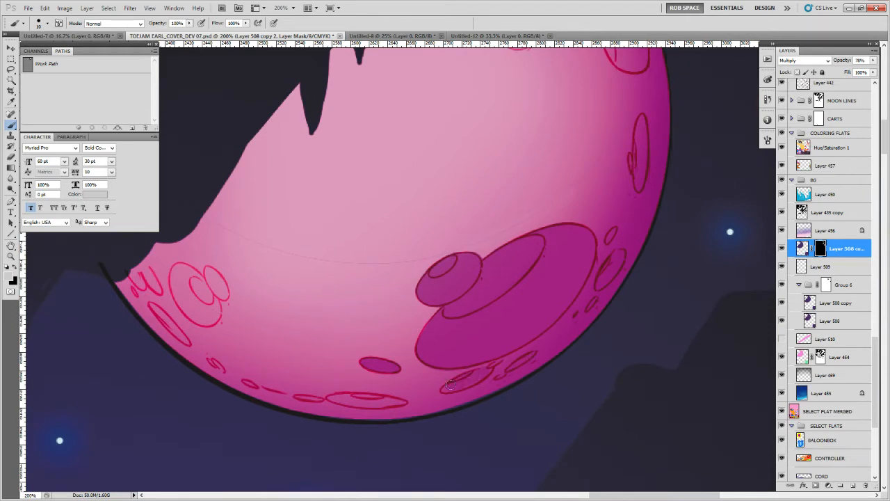
pyautogui.moveTo(552, 325); pyautogui.dragTo(470, 389)
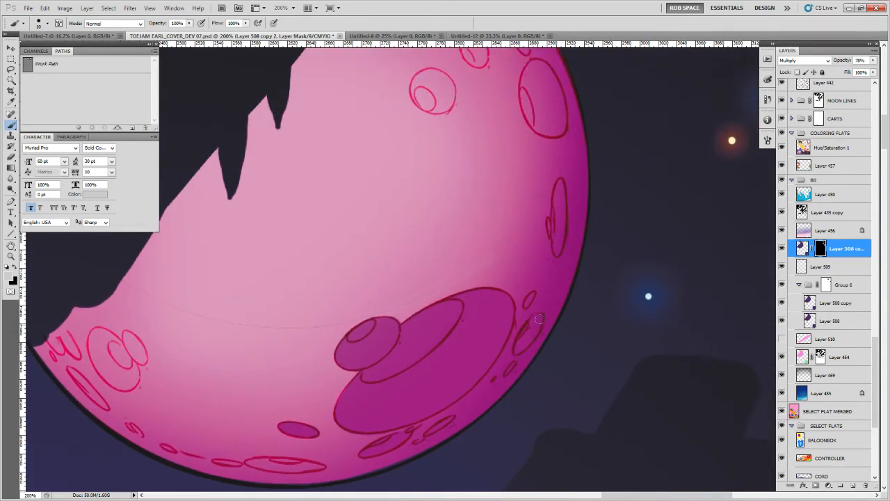
pyautogui.moveTo(528, 299); pyautogui.dragTo(507, 316)
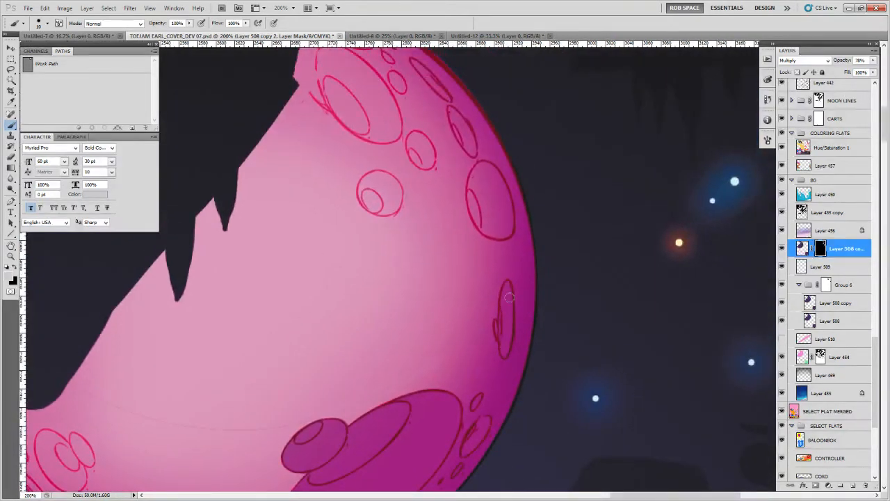
pyautogui.moveTo(509, 368); pyautogui.dragTo(490, 438)
# Shade the large rim oval, the round craters and the narrow ovals on the pink moon's upper-right side through the mask
pyautogui.moveTo(462, 237)
pyautogui.mouseDown()
pyautogui.moveTo(456, 282)
pyautogui.moveTo(458, 239)
pyautogui.moveTo(467, 234)
pyautogui.moveTo(491, 298)
pyautogui.moveTo(468, 301)
pyautogui.moveTo(453, 264)
pyautogui.moveTo(474, 272)
pyautogui.moveTo(482, 321)
pyautogui.mouseUp()
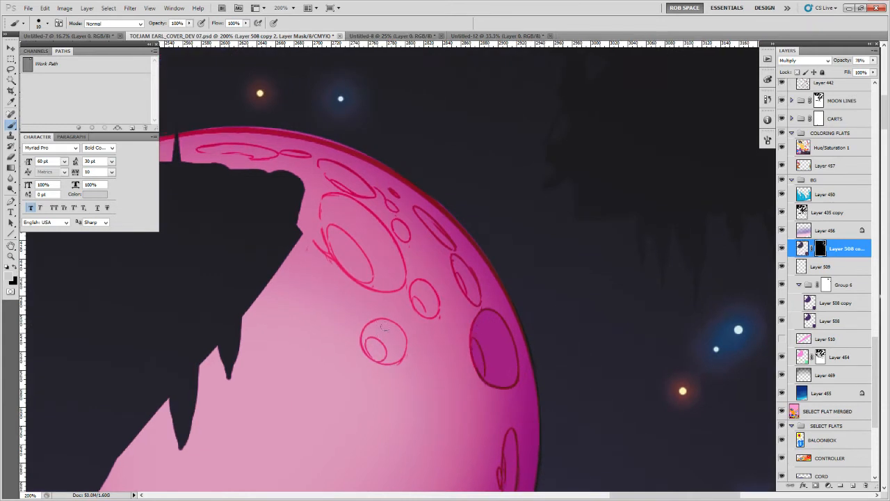
pyautogui.moveTo(381, 321)
pyautogui.mouseDown()
pyautogui.moveTo(370, 330)
pyautogui.moveTo(372, 354)
pyautogui.moveTo(396, 356)
pyautogui.moveTo(390, 327)
pyautogui.moveTo(381, 343)
pyautogui.mouseUp()
pyautogui.moveTo(425, 288)
pyautogui.mouseDown()
pyautogui.moveTo(410, 290)
pyautogui.moveTo(435, 316)
pyautogui.moveTo(420, 285)
pyautogui.mouseUp()
pyautogui.moveTo(457, 262)
pyautogui.mouseDown()
pyautogui.moveTo(475, 298)
pyautogui.moveTo(460, 276)
pyautogui.mouseUp()
pyautogui.moveTo(430, 223)
pyautogui.mouseDown()
pyautogui.moveTo(445, 277)
pyautogui.moveTo(461, 294)
pyautogui.mouseUp()
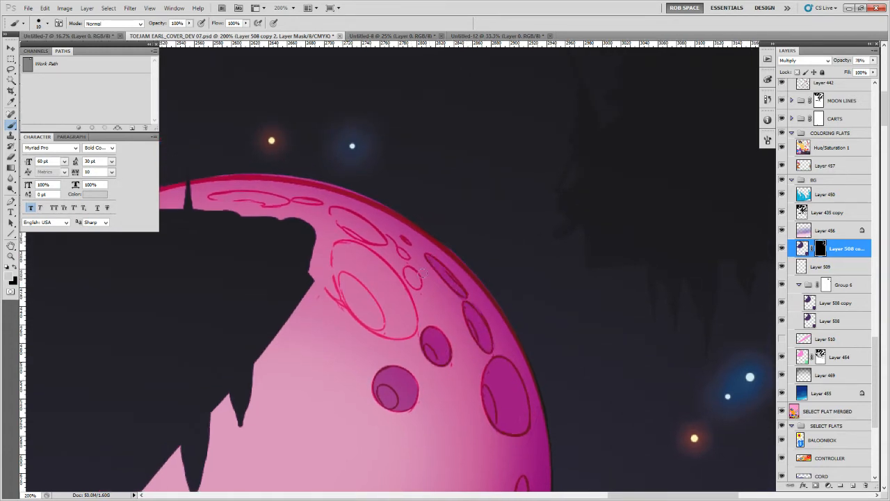
# Fill the large crater beside the moon's broken edge and its small neighbours with shading on the mask
pyautogui.moveTo(417, 270); pyautogui.dragTo(414, 282)
pyautogui.moveTo(353, 305)
pyautogui.mouseDown()
pyautogui.moveTo(335, 270)
pyautogui.moveTo(339, 246)
pyautogui.moveTo(379, 263)
pyautogui.moveTo(412, 322)
pyautogui.moveTo(397, 335)
pyautogui.moveTo(374, 324)
pyautogui.moveTo(337, 269)
pyautogui.moveTo(362, 316)
pyautogui.mouseUp()
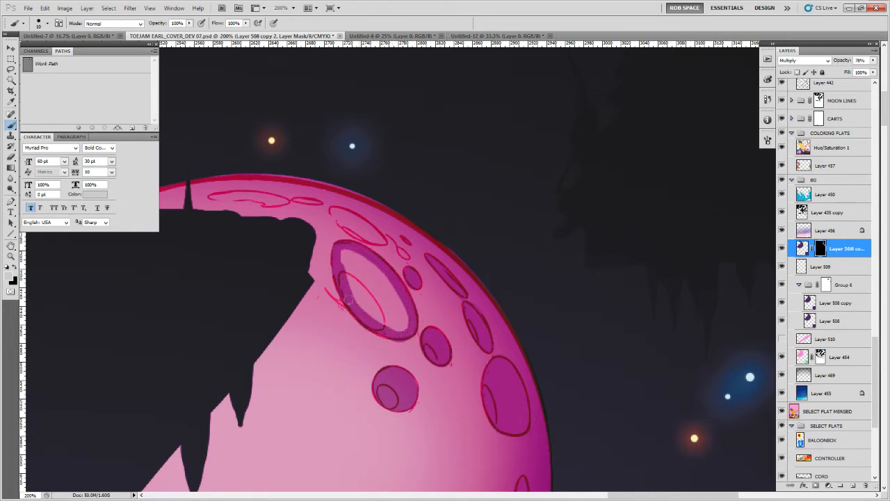
pyautogui.moveTo(341, 245)
pyautogui.mouseDown()
pyautogui.moveTo(362, 306)
pyautogui.moveTo(361, 263)
pyautogui.moveTo(395, 324)
pyautogui.moveTo(380, 267)
pyautogui.moveTo(404, 313)
pyautogui.mouseUp()
pyautogui.moveTo(402, 252)
pyautogui.mouseDown()
pyautogui.moveTo(359, 234)
pyautogui.moveTo(334, 211)
pyautogui.moveTo(380, 237)
pyautogui.moveTo(340, 215)
pyautogui.moveTo(369, 239)
pyautogui.moveTo(369, 229)
pyautogui.moveTo(432, 231)
pyautogui.moveTo(599, 295)
pyautogui.moveTo(595, 306)
pyautogui.moveTo(581, 295)
pyautogui.moveTo(487, 290)
pyautogui.mouseUp()
# Shade the crater cluster on the pink moon's lower-left side and the flat ovals along its bottom rim
pyautogui.moveTo(605, 415); pyautogui.dragTo(546, 233)
pyautogui.moveTo(517, 407)
pyautogui.mouseDown()
pyautogui.moveTo(463, 304)
pyautogui.moveTo(497, 165)
pyautogui.mouseUp()
pyautogui.moveTo(292, 322)
pyautogui.mouseDown()
pyautogui.moveTo(284, 305)
pyautogui.moveTo(249, 290)
pyautogui.moveTo(254, 343)
pyautogui.moveTo(259, 306)
pyautogui.moveTo(275, 327)
pyautogui.moveTo(268, 309)
pyautogui.moveTo(296, 320)
pyautogui.moveTo(223, 310)
pyautogui.moveTo(208, 295)
pyautogui.moveTo(259, 369)
pyautogui.moveTo(208, 302)
pyautogui.mouseUp()
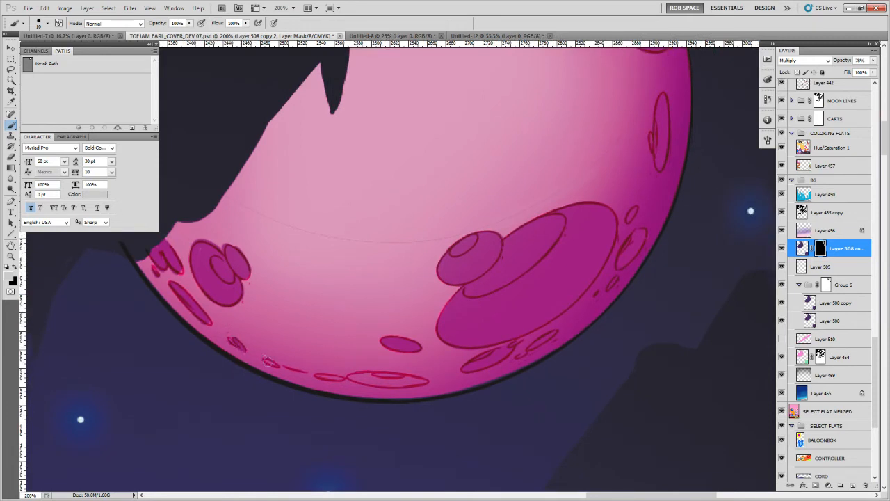
pyautogui.moveTo(264, 359); pyautogui.dragTo(282, 366)
pyautogui.moveTo(332, 377); pyautogui.dragTo(338, 377)
pyautogui.moveTo(420, 380)
pyautogui.mouseDown()
pyautogui.moveTo(350, 379)
pyautogui.moveTo(395, 381)
pyautogui.mouseUp()
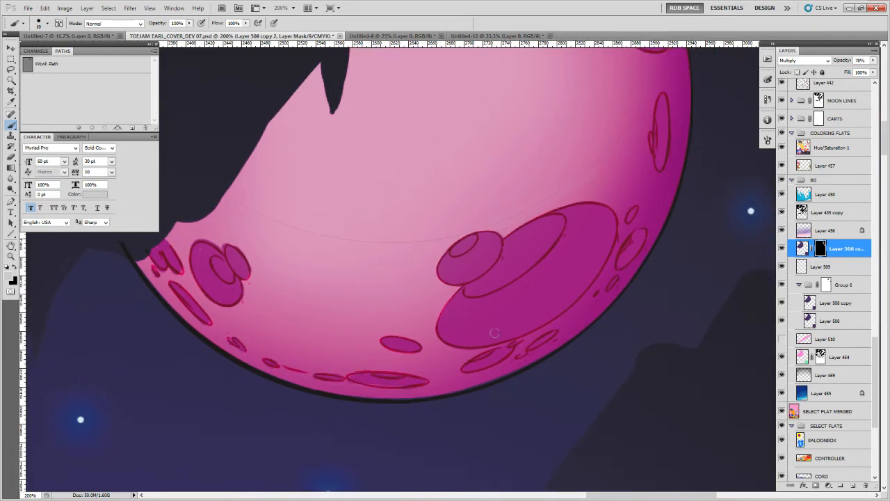
# Clear the active selection and check the shaded pink moon against the whole cover
pyautogui.press('z')
pyautogui.keyDown('alt'); pyautogui.click(556, 280); pyautogui.keyUp('alt')
pyautogui.keyDown('alt'); pyautogui.click(561, 281); pyautogui.keyUp('alt')
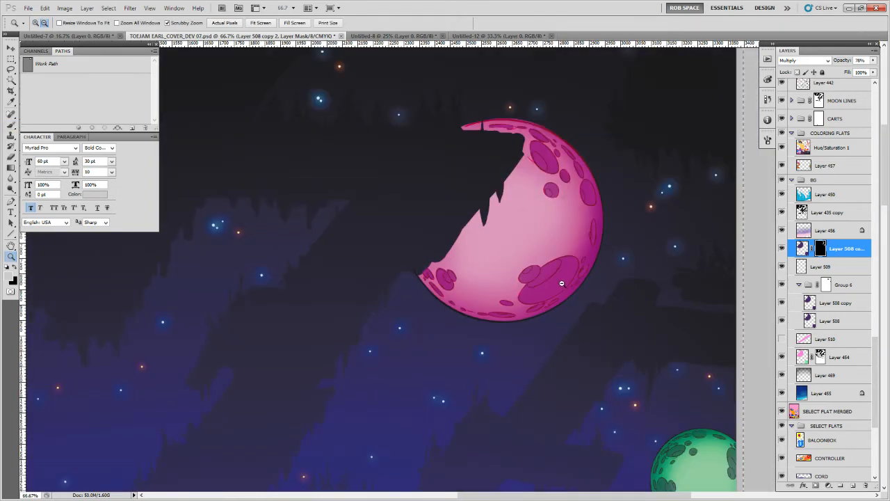
pyautogui.keyDown('alt'); pyautogui.click(561, 283); pyautogui.keyUp('alt')
pyautogui.keyDown('alt'); pyautogui.click(562, 292); pyautogui.keyUp('alt')
pyautogui.keyDown('alt'); pyautogui.click(562, 290); pyautogui.keyUp('alt')
pyautogui.keyDown('alt'); pyautogui.click(579, 288); pyautogui.keyUp('alt')
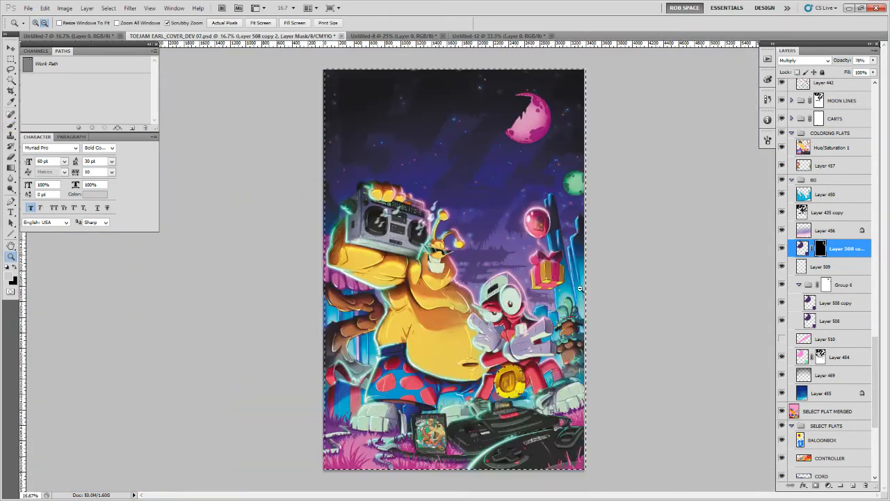
pyautogui.hotkey('ctrl', 'd')
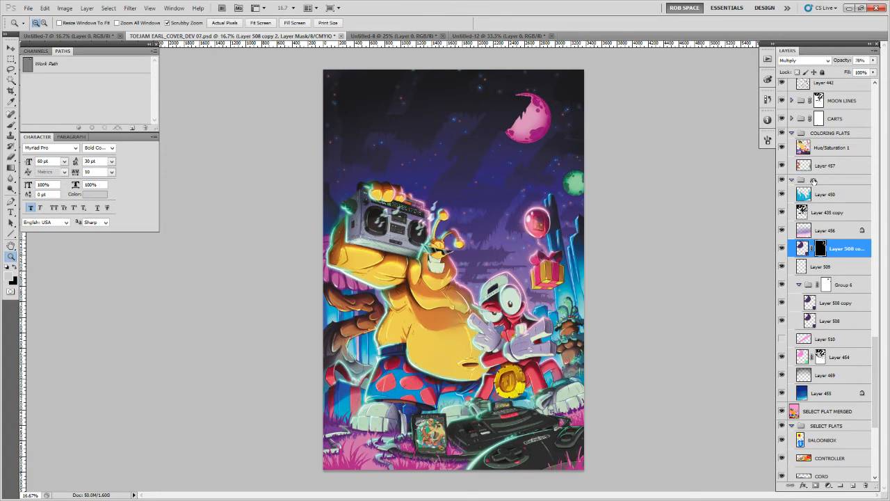
# Target the SPACE GREEN group's mask and choose the ROB RUFFY DRAW brush for work on the green moon
pyautogui.press('b')
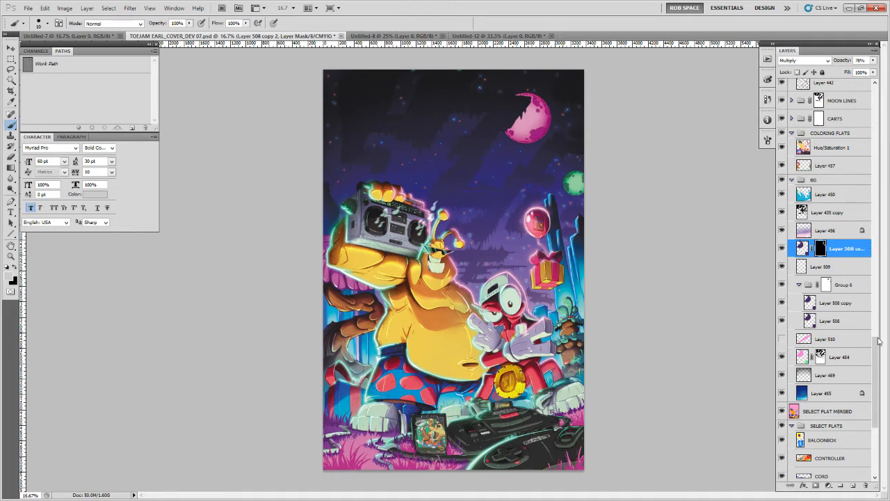
pyautogui.moveTo(875, 344); pyautogui.dragTo(875, 90)
pyautogui.click(829, 209)
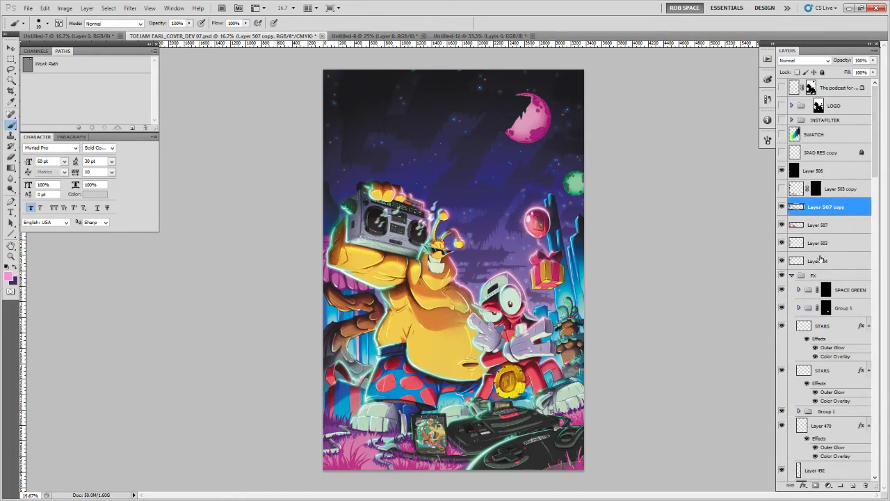
pyautogui.click(847, 291)
pyautogui.press('z')
pyautogui.click(581, 177)
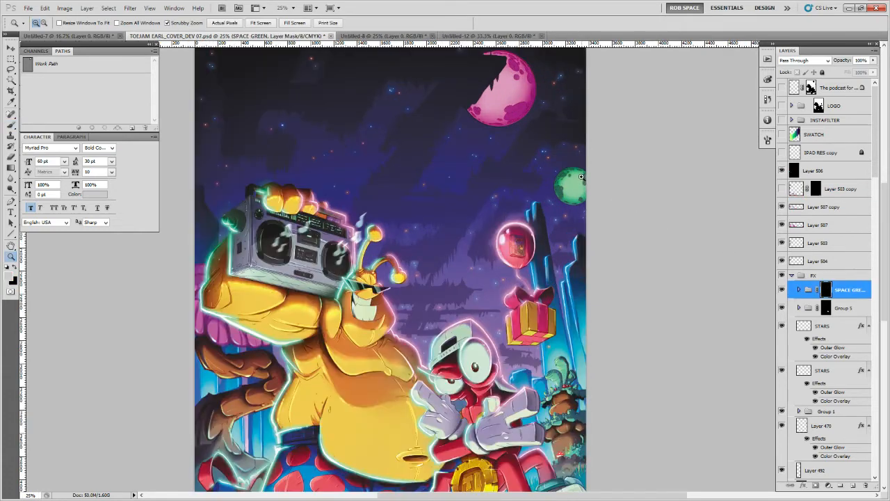
pyautogui.click(582, 177)
pyautogui.click(580, 179)
pyautogui.press('b')
pyautogui.rightClick(576, 213)
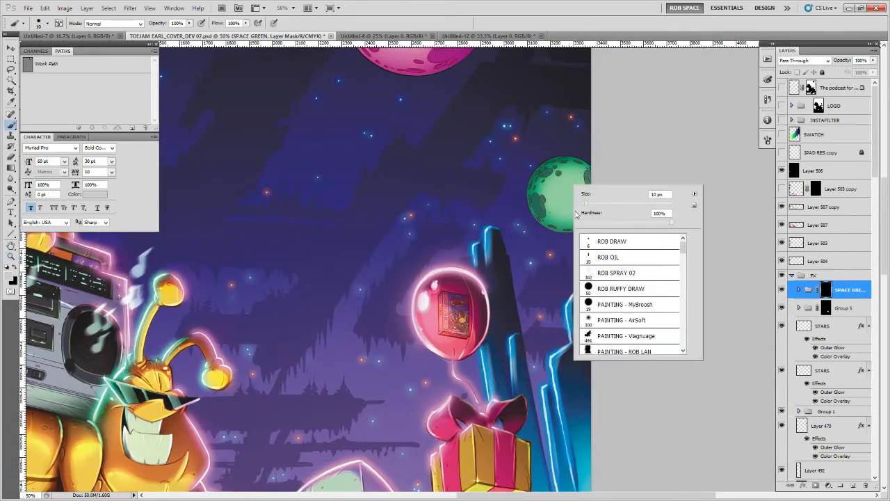
pyautogui.click(595, 289)
pyautogui.click(568, 203)
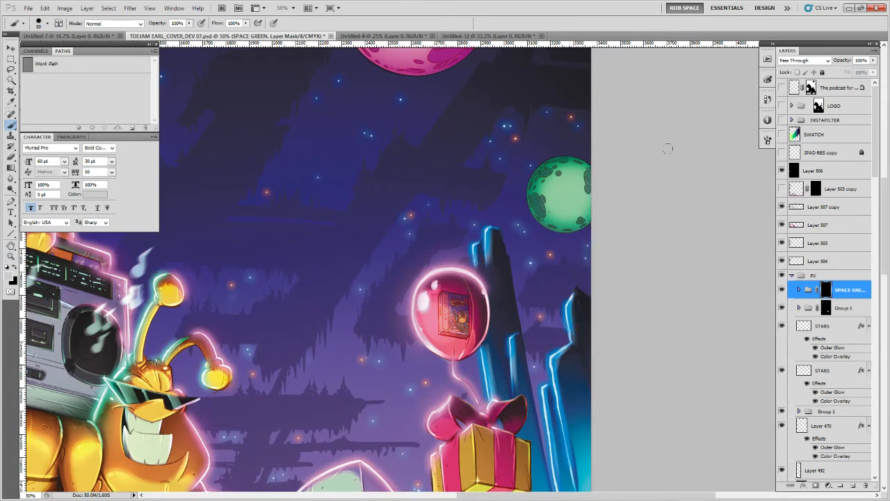
# Paint white on the SPACE GREEN mask across the green moon to reveal the group's green there
pyautogui.press('x')
pyautogui.moveTo(562, 178)
pyautogui.mouseDown()
pyautogui.moveTo(548, 168)
pyautogui.moveTo(536, 175)
pyautogui.moveTo(537, 207)
pyautogui.mouseUp()
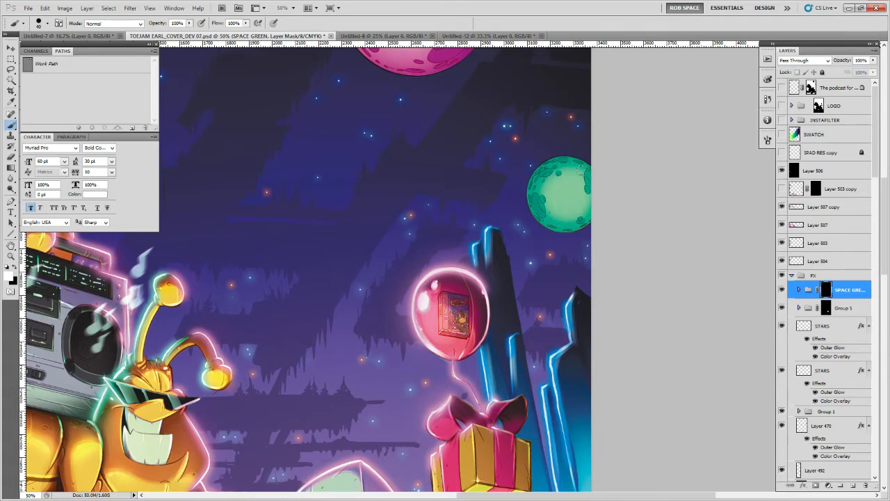
pyautogui.moveTo(575, 210); pyautogui.dragTo(607, 279)
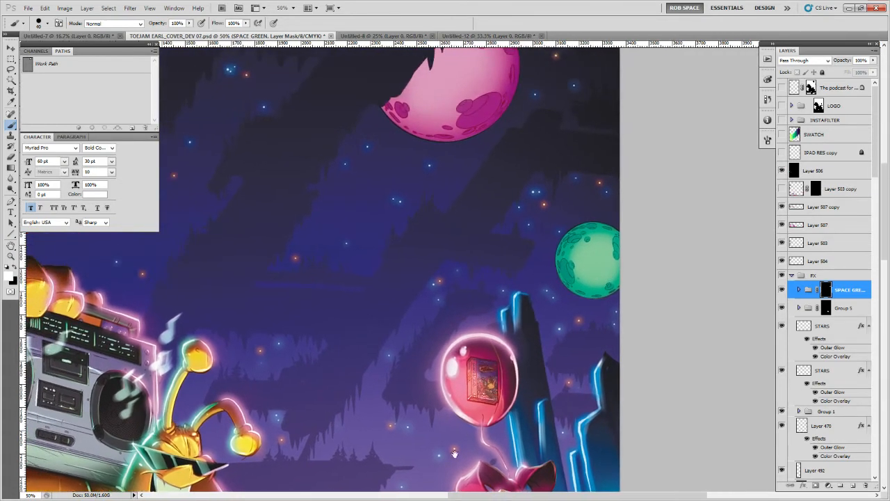
# Try a white stroke on the SPACE GREEN mask over the grass near the cover's lower-left corner
pyautogui.moveTo(455, 453); pyautogui.dragTo(609, 258)
pyautogui.moveTo(466, 420); pyautogui.dragTo(622, 249)
pyautogui.moveTo(463, 417); pyautogui.dragTo(565, 218)
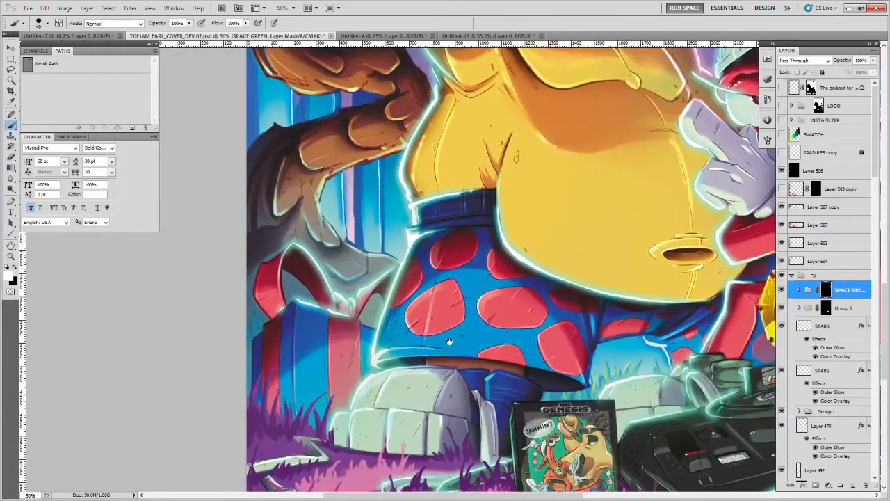
pyautogui.moveTo(449, 342); pyautogui.dragTo(486, 217)
pyautogui.moveTo(374, 322)
pyautogui.mouseDown()
pyautogui.moveTo(356, 365)
pyautogui.moveTo(372, 335)
pyautogui.mouseUp()
pyautogui.hotkey('ctrl', 'z')
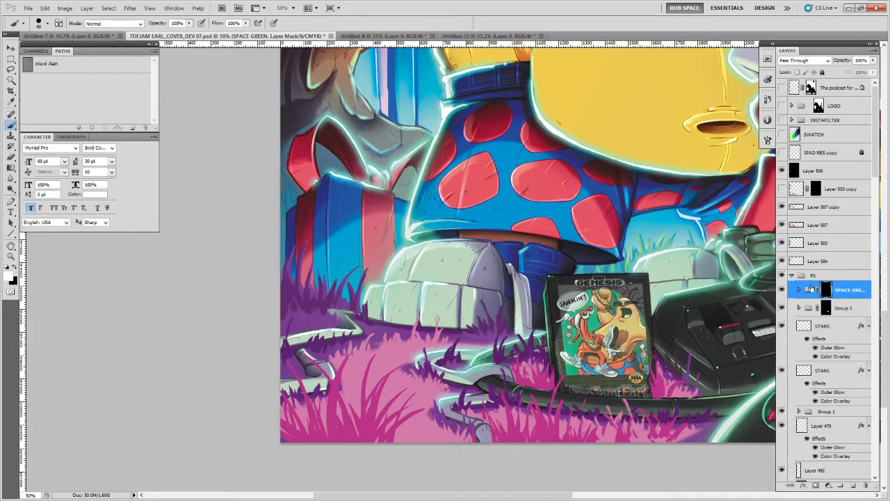
# Move the SPACE GREEN group out of FX to above Layer 506 and test its mask with strokes over the grass
pyautogui.moveTo(810, 290); pyautogui.dragTo(817, 165)
pyautogui.moveTo(386, 333); pyautogui.dragTo(387, 351)
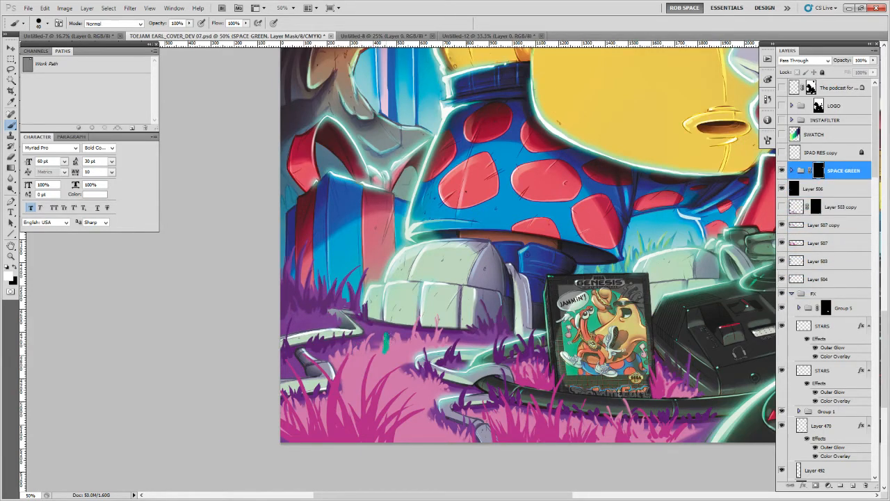
pyautogui.hotkey('ctrl', 'z')
pyautogui.moveTo(360, 344); pyautogui.dragTo(352, 369)
pyautogui.press('x')
pyautogui.press('z')
pyautogui.keyDown('alt'); pyautogui.click(392, 321); pyautogui.keyUp('alt')
pyautogui.keyDown('alt'); pyautogui.click(392, 320); pyautogui.keyUp('alt')
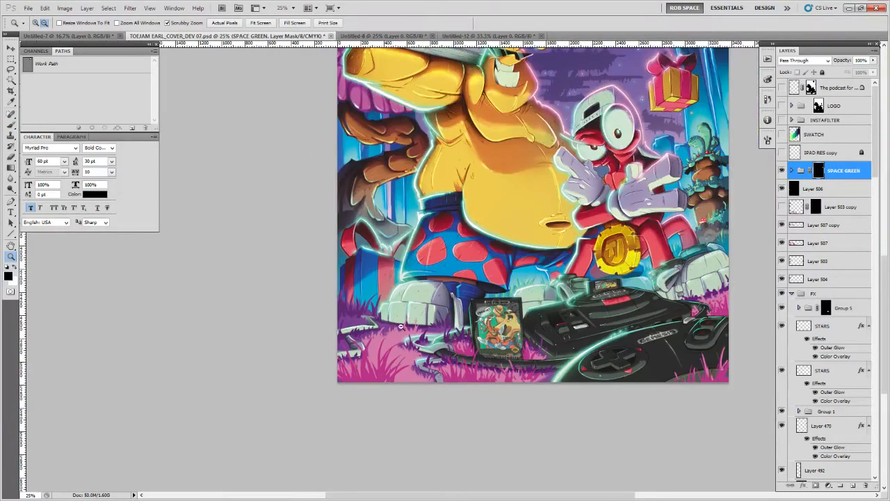
pyautogui.click(796, 247)
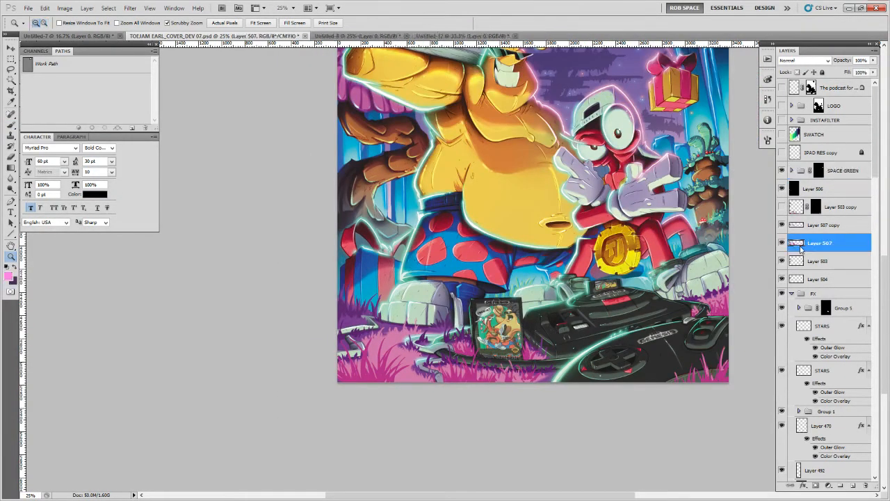
pyautogui.keyDown('ctrl'); pyautogui.click(797, 243); pyautogui.keyUp('ctrl')
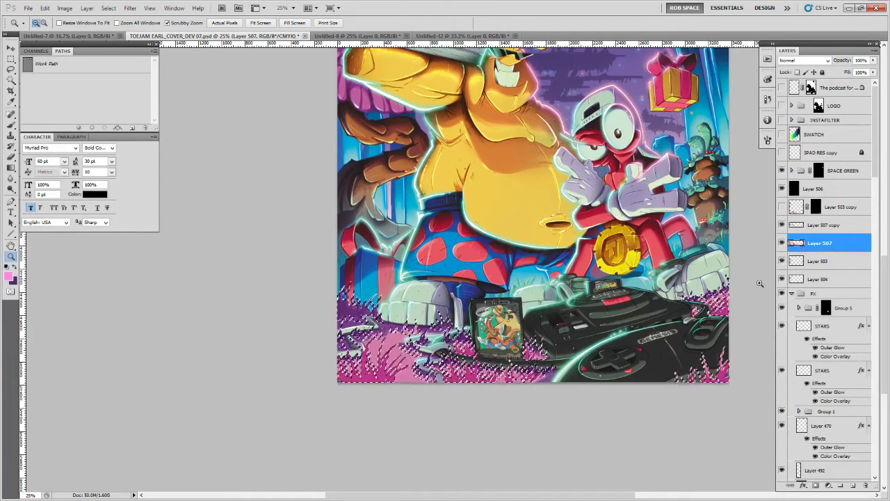
pyautogui.press('b')
pyautogui.hotkey('ctrl', 'd')
pyautogui.press('z')
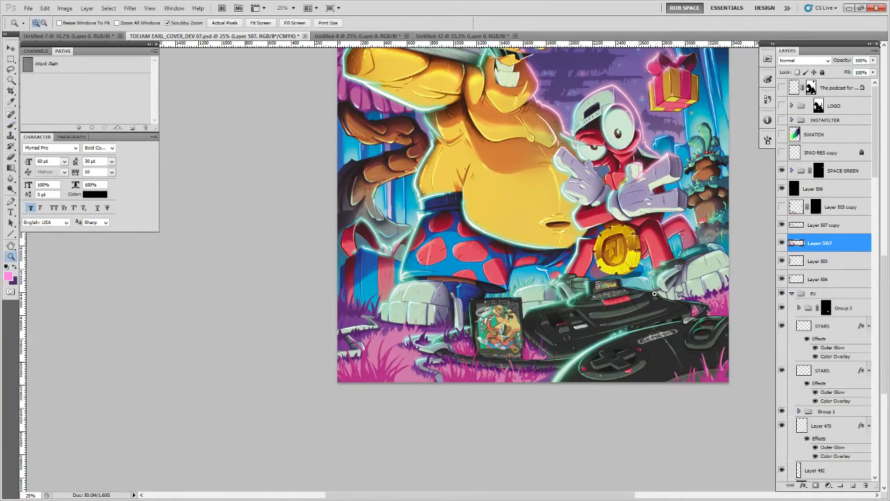
# Add a new layer above Layer 507 copy, fill it with the dark purple background colour, and blend it as Hard Light at 75% opacity
pyautogui.keyDown('alt'); pyautogui.click(653, 294); pyautogui.keyUp('alt')
pyautogui.click(817, 226)
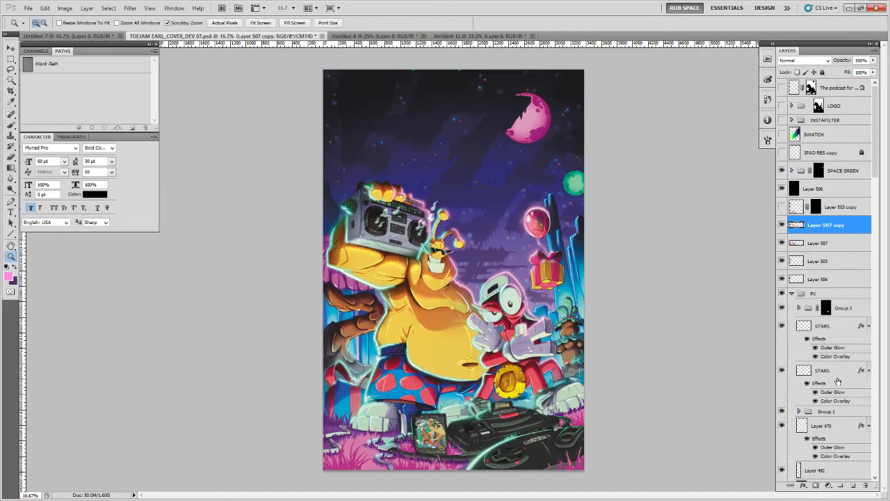
pyautogui.click(852, 485)
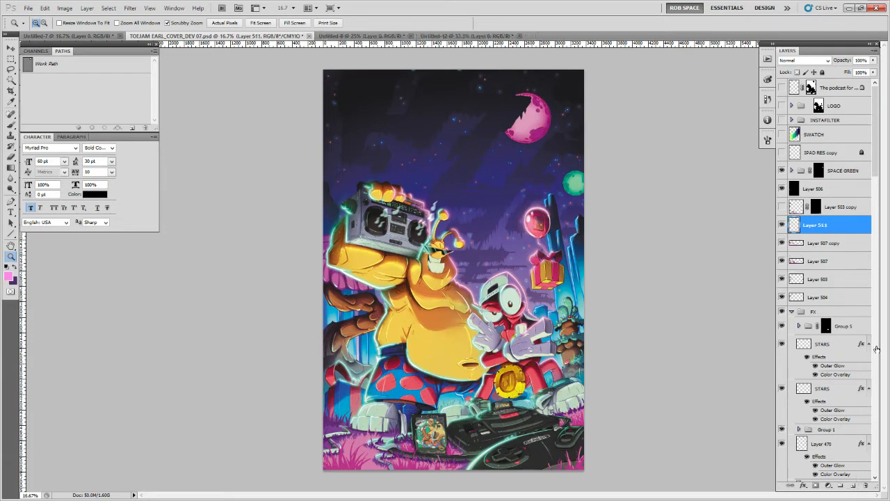
pyautogui.hotkey('ctrl', 'BackSpace')
pyautogui.click(804, 60)
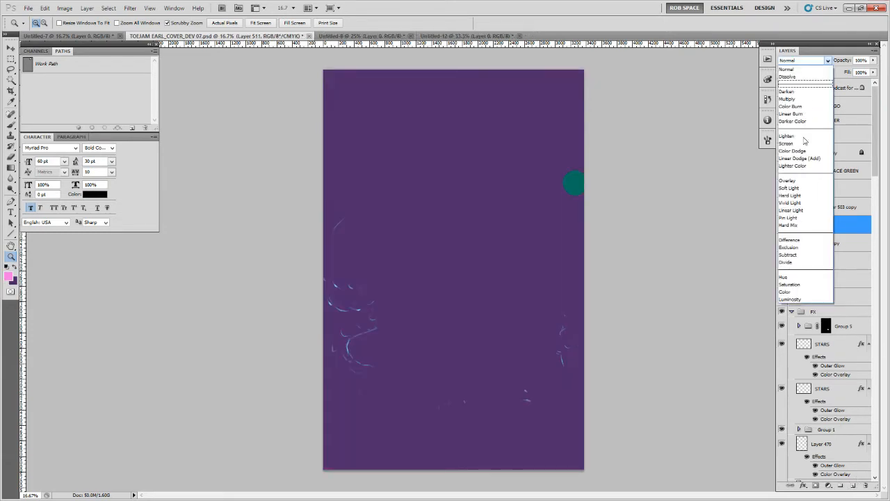
pyautogui.click(790, 196)
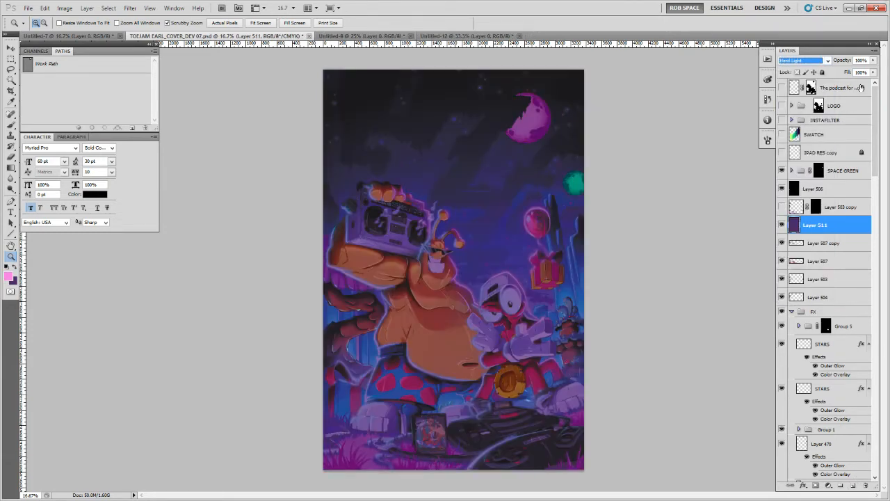
pyautogui.click(874, 61)
pyautogui.moveTo(872, 71); pyautogui.dragTo(860, 72)
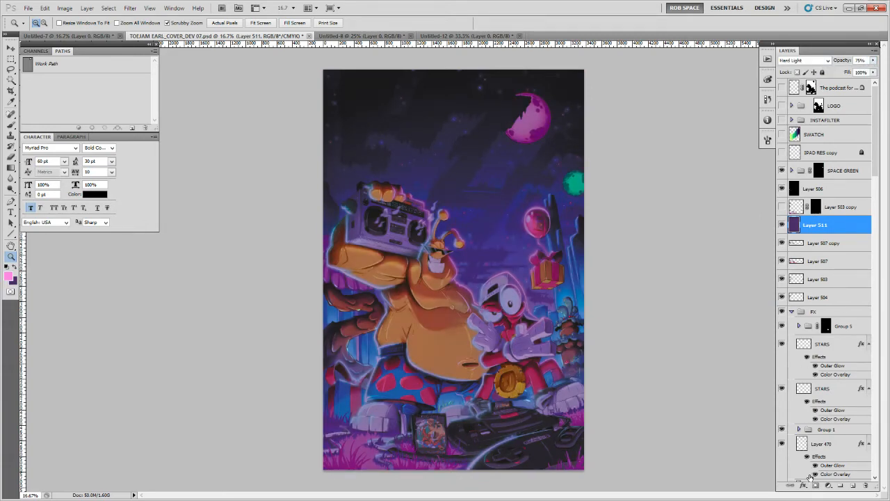
# Add a mask to the purple fill layer and invert it to black so the fill is hidden
pyautogui.hotkey('ctrl', 'i')
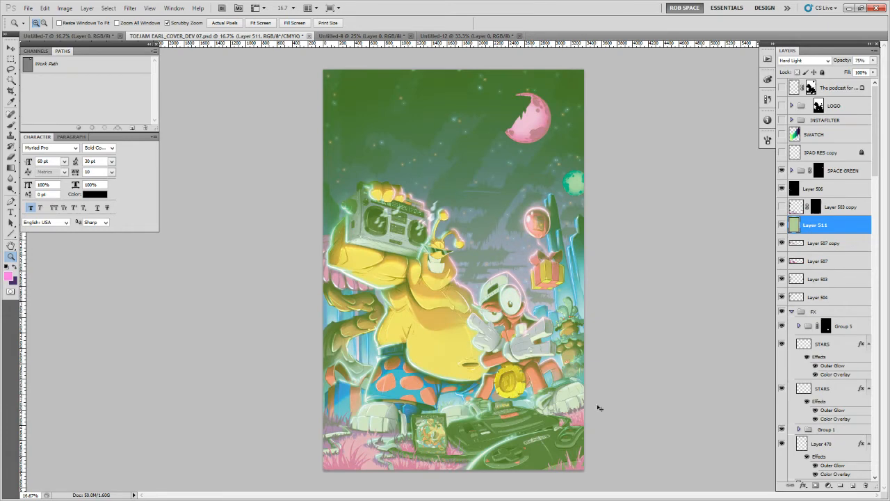
pyautogui.hotkey('ctrl', 'z')
pyautogui.click(815, 485)
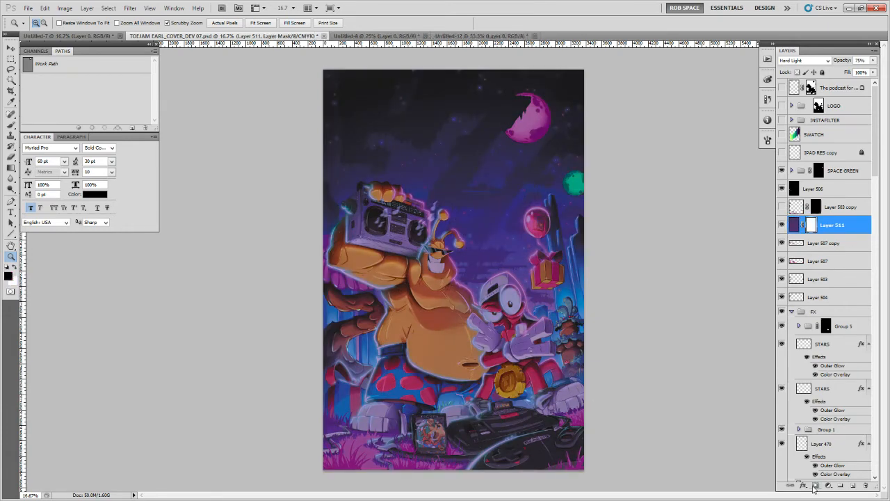
pyautogui.hotkey('ctrl', 'i')
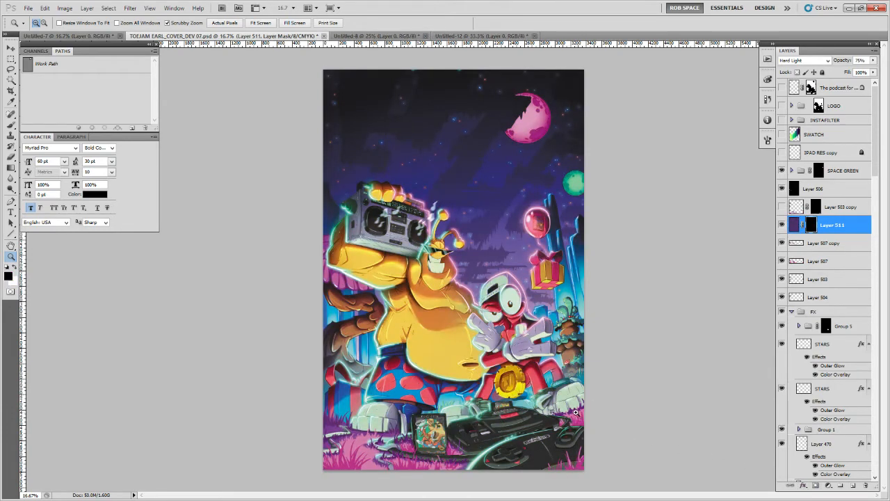
# Paint white on the purple layer's mask over the pink grass near the cover's lower-left corner
pyautogui.press('b')
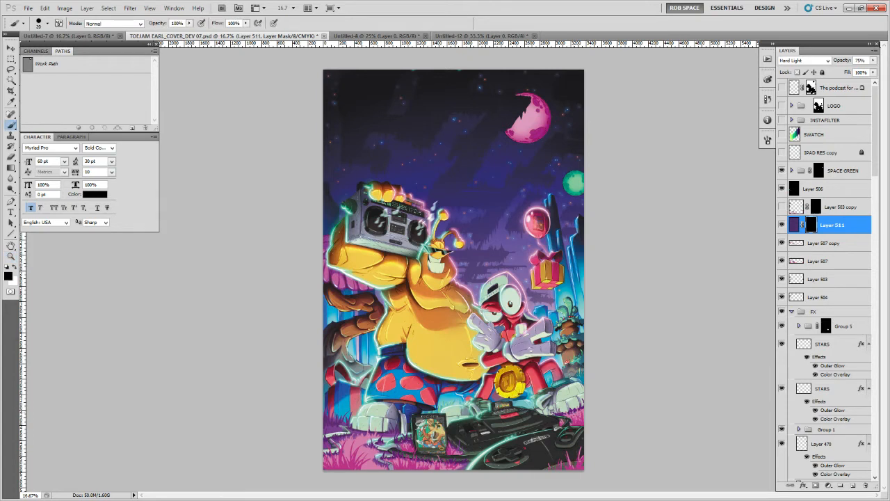
pyautogui.press('x')
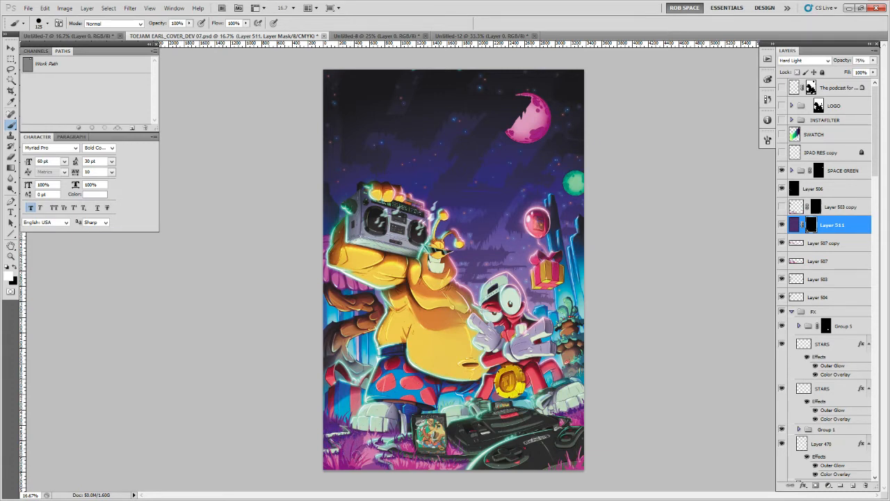
pyautogui.moveTo(357, 466); pyautogui.dragTo(382, 447)
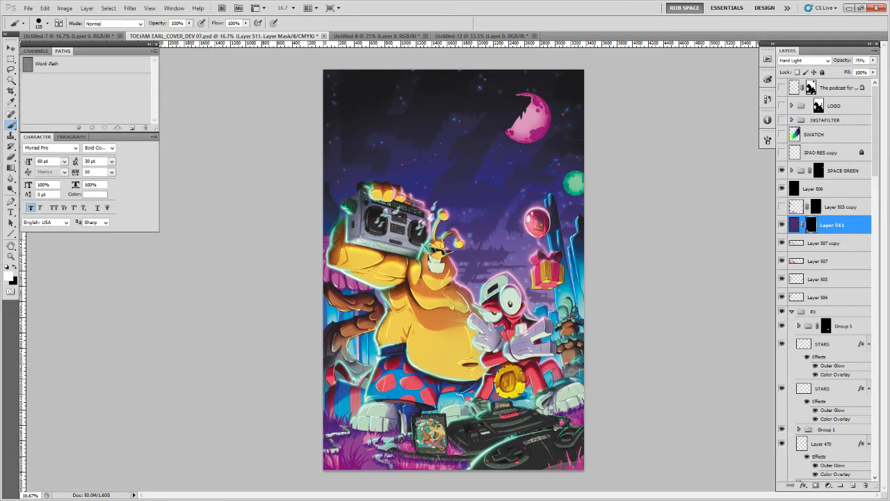
# Switch the purple fill layer's blending to Multiply and set its opacity to 60%
pyautogui.moveTo(874, 62); pyautogui.dragTo(845, 72)
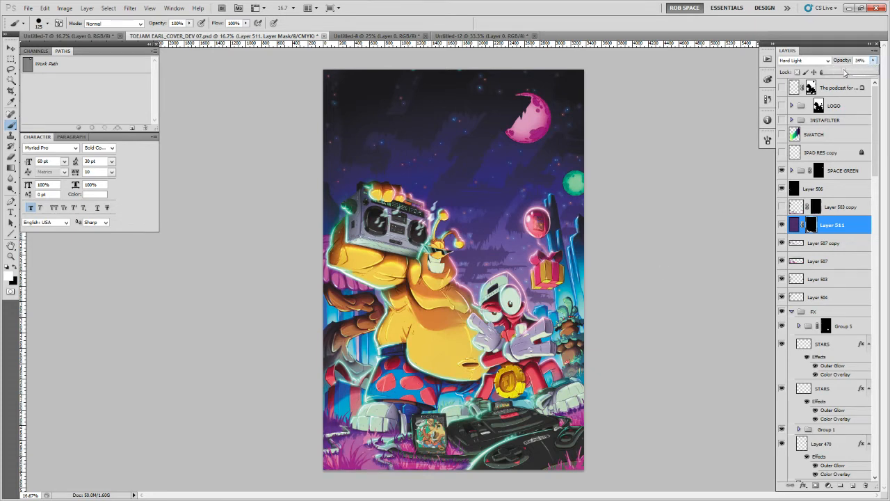
pyautogui.click(805, 61)
pyautogui.click(804, 93)
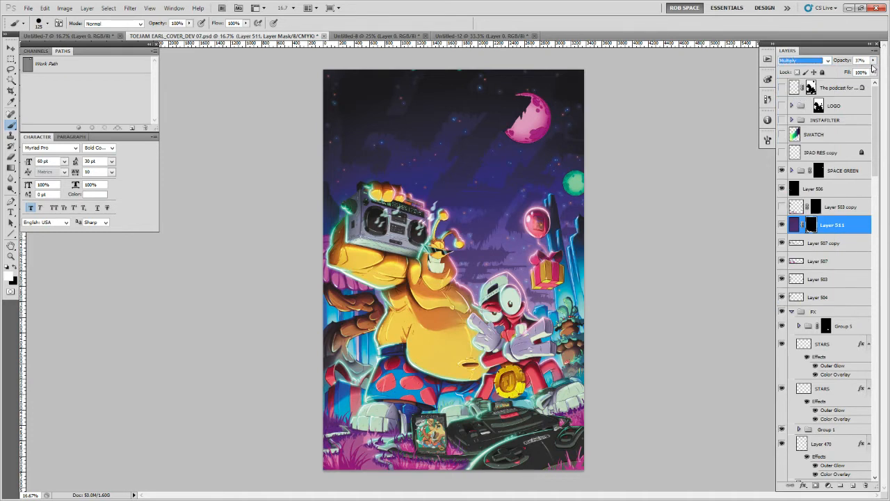
pyautogui.moveTo(872, 66); pyautogui.dragTo(867, 73)
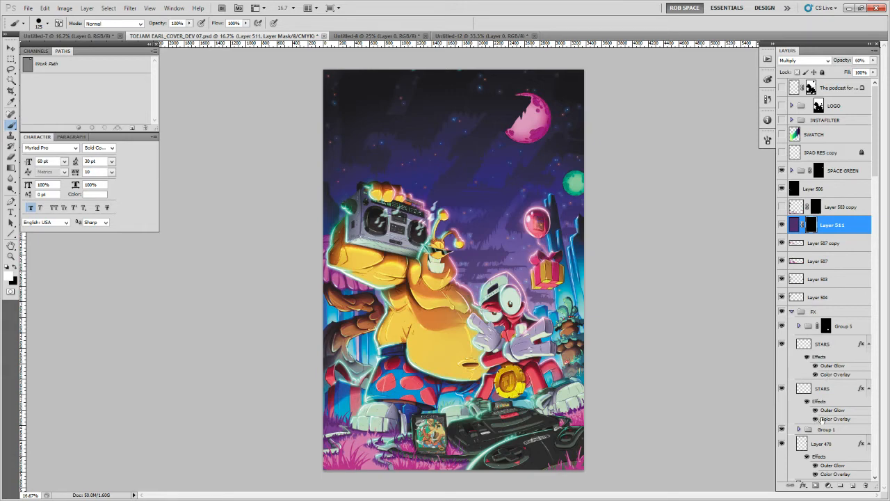
# Check the contents of Group 1 and the effect of Layer 470 in FX, and select Layer 470 for painting
pyautogui.moveTo(870, 174); pyautogui.dragTo(871, 224)
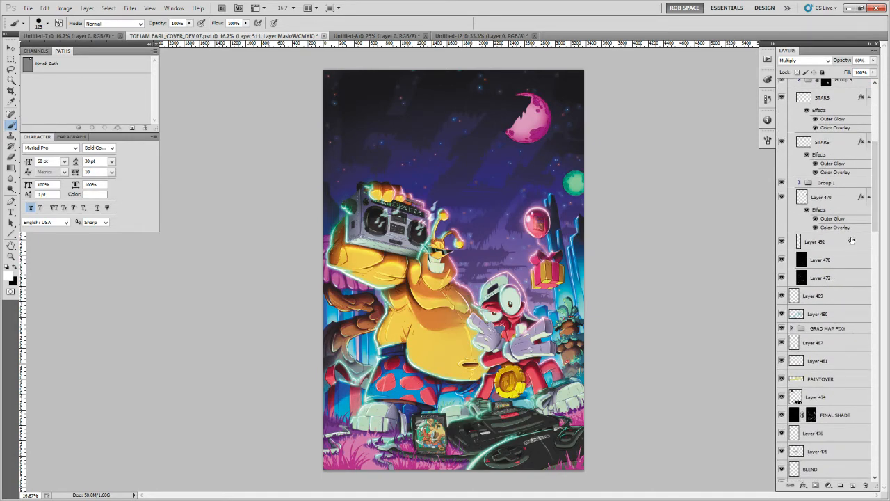
pyautogui.click(800, 182)
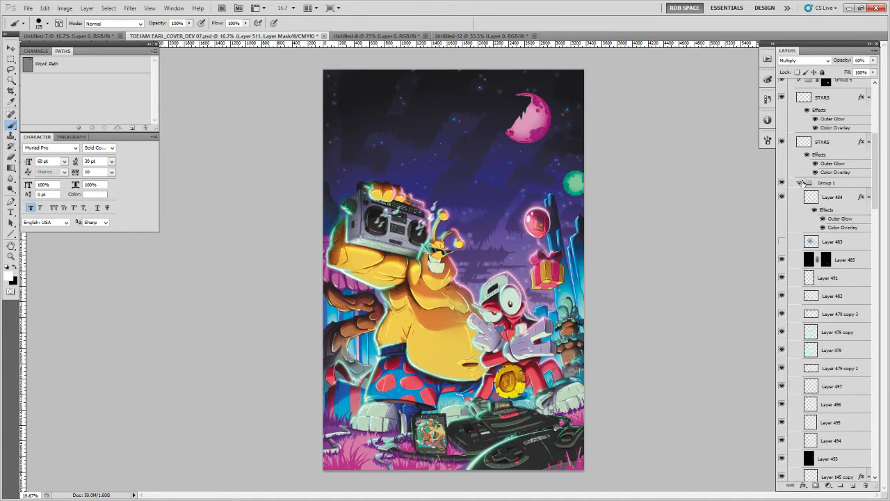
pyautogui.click(800, 182)
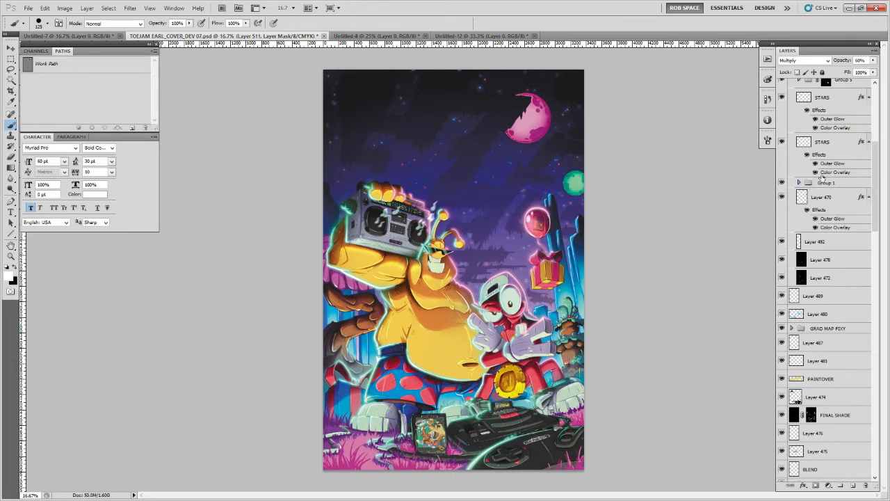
pyautogui.click(782, 198)
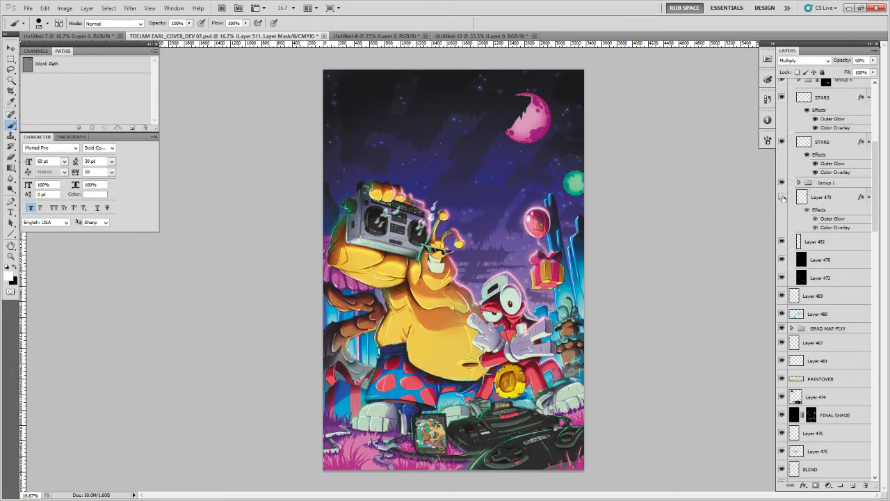
pyautogui.click(783, 199)
pyautogui.click(801, 200)
# Paint a glowing rim stroke along the green moon's upper-left edge on Layer 470 with a small 10 px brush
pyautogui.press('z')
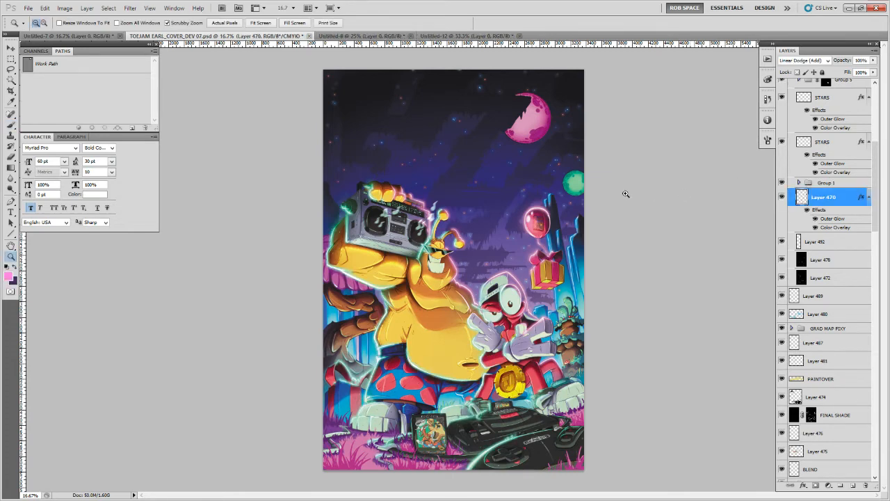
pyautogui.click(582, 174)
pyautogui.click(581, 173)
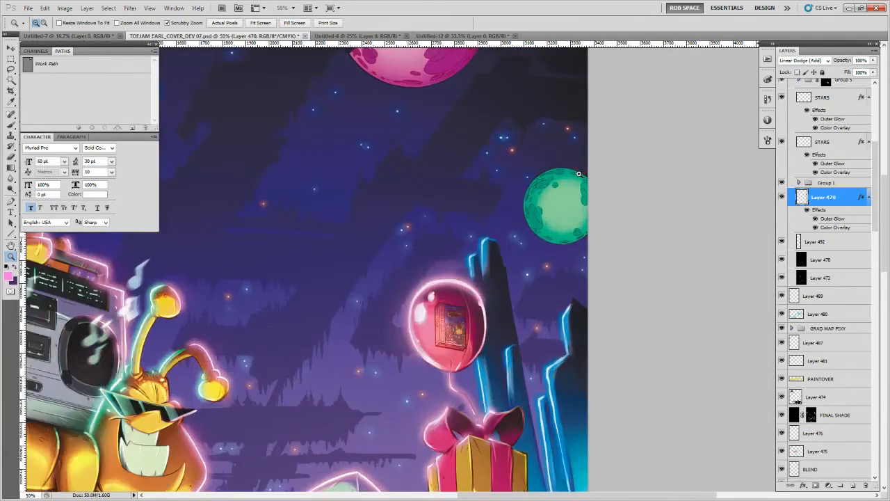
pyautogui.click(579, 173)
pyautogui.click(579, 175)
pyautogui.press('b')
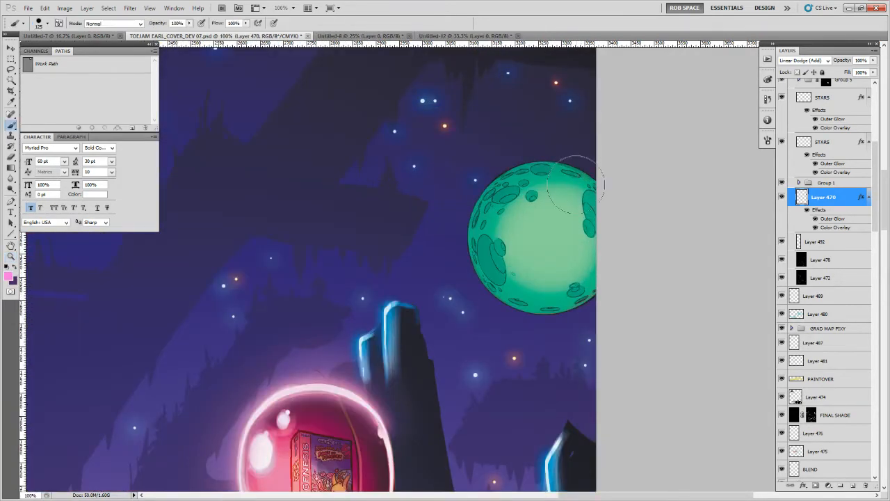
pyautogui.rightClick(575, 184)
pyautogui.click(634, 257)
pyautogui.press('Return')
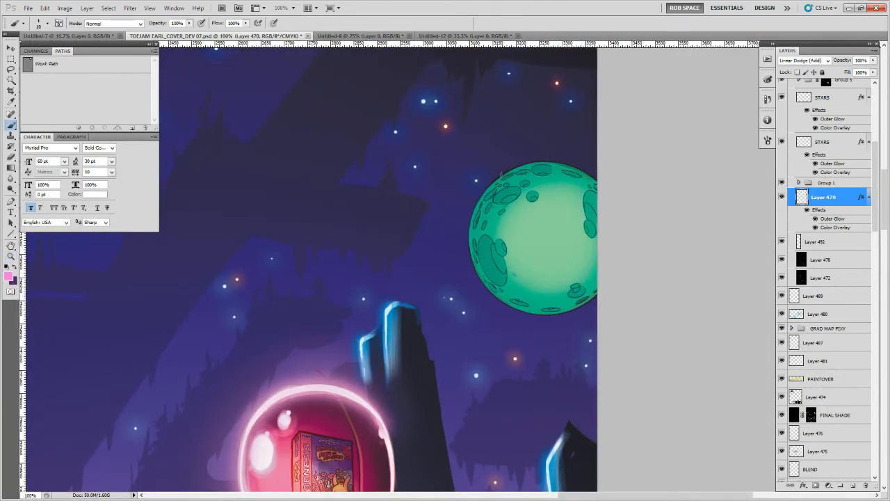
pyautogui.moveTo(504, 169); pyautogui.dragTo(473, 216)
# Extend the glowing rim on Layer 470 down the green moon's left side, along its lower edge, and over its upper edge
pyautogui.press('z')
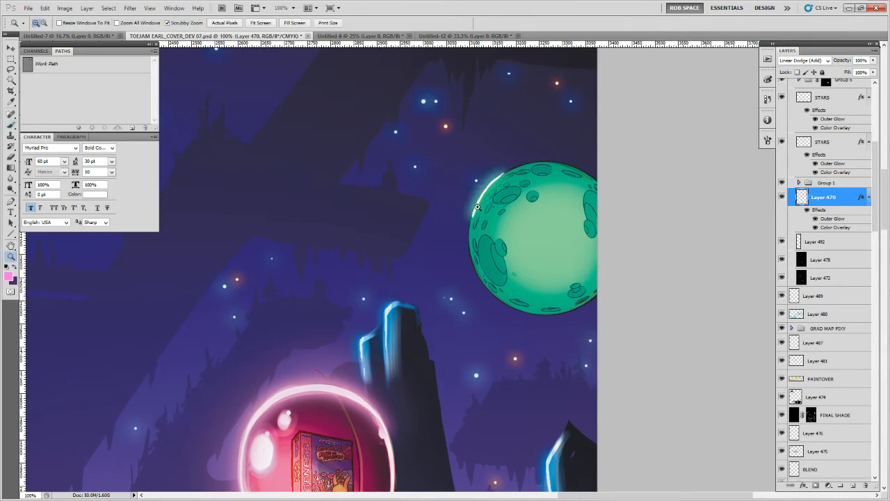
pyautogui.click(477, 206)
pyautogui.click(477, 206)
pyautogui.press('b')
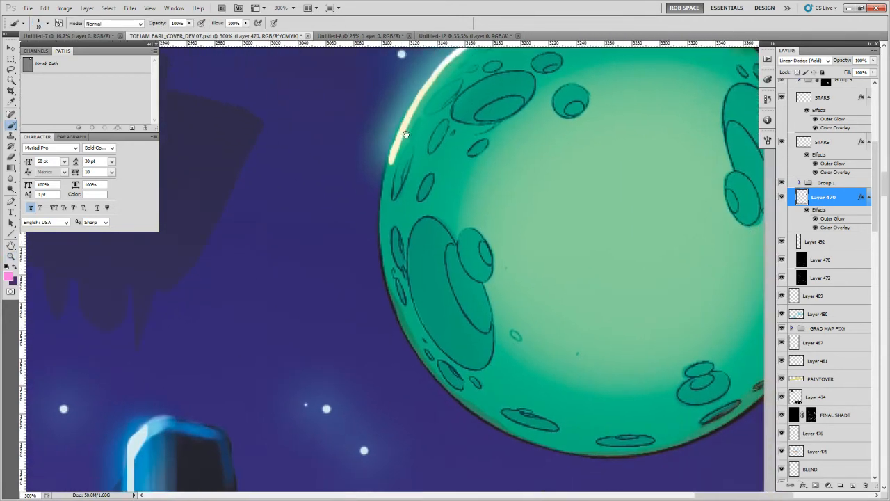
pyautogui.moveTo(395, 145)
pyautogui.mouseDown()
pyautogui.moveTo(382, 252)
pyautogui.moveTo(404, 335)
pyautogui.moveTo(442, 389)
pyautogui.moveTo(476, 415)
pyautogui.moveTo(549, 450)
pyautogui.mouseUp()
pyautogui.moveTo(643, 445); pyautogui.dragTo(602, 421)
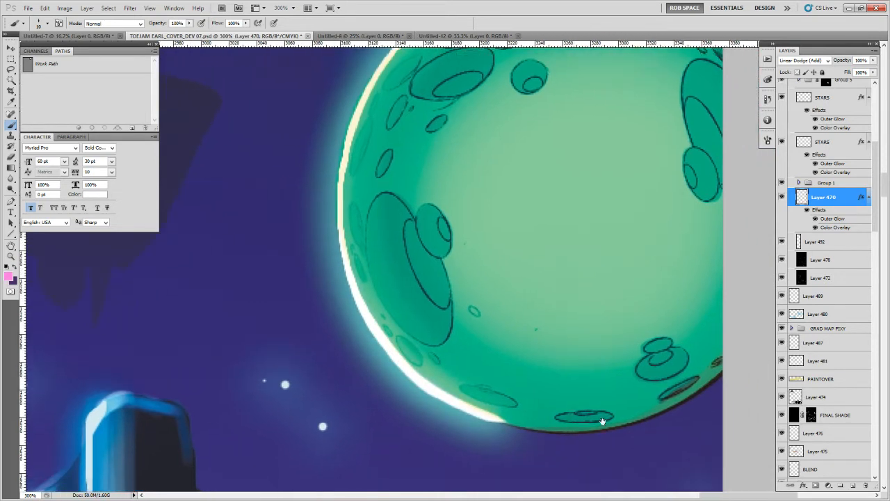
pyautogui.moveTo(719, 372)
pyautogui.mouseDown()
pyautogui.moveTo(640, 420)
pyautogui.moveTo(593, 427)
pyautogui.moveTo(550, 431)
pyautogui.moveTo(479, 415)
pyautogui.mouseUp()
pyautogui.moveTo(640, 181); pyautogui.dragTo(640, 415)
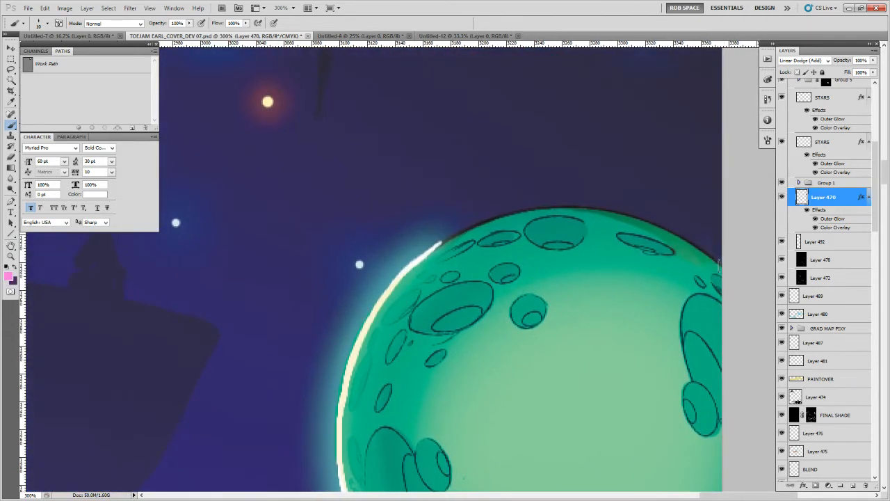
pyautogui.moveTo(718, 264)
pyautogui.mouseDown()
pyautogui.moveTo(643, 217)
pyautogui.moveTo(550, 206)
pyautogui.moveTo(438, 235)
pyautogui.moveTo(392, 284)
pyautogui.moveTo(358, 344)
pyautogui.moveTo(343, 398)
pyautogui.mouseUp()
# Thicken and smooth the glowing rim along the green moon's left edge with additional brush strokes
pyautogui.press('z')
pyautogui.keyDown('alt'); pyautogui.click(460, 326); pyautogui.keyUp('alt')
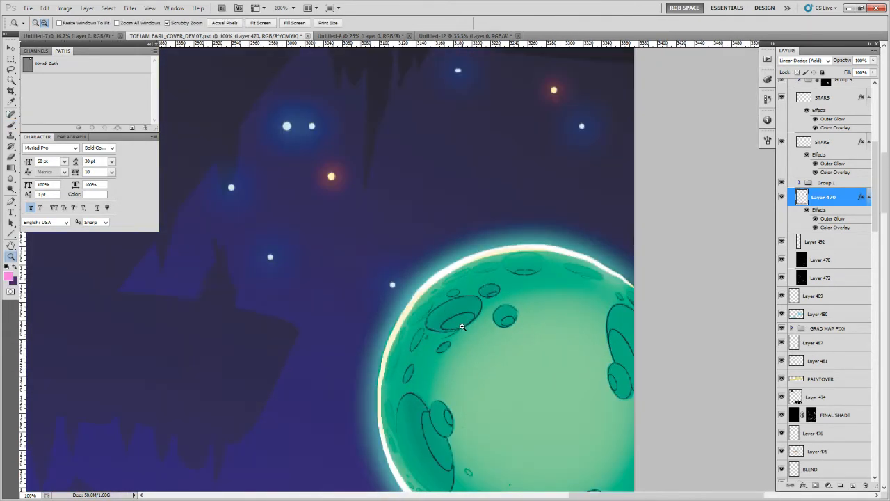
pyautogui.keyDown('alt'); pyautogui.click(462, 327); pyautogui.keyUp('alt')
pyautogui.keyDown('alt'); pyautogui.click(460, 330); pyautogui.keyUp('alt')
pyautogui.click(456, 338)
pyautogui.click(456, 339)
pyautogui.click(456, 339)
pyautogui.press('b')
pyautogui.moveTo(465, 344); pyautogui.dragTo(471, 259)
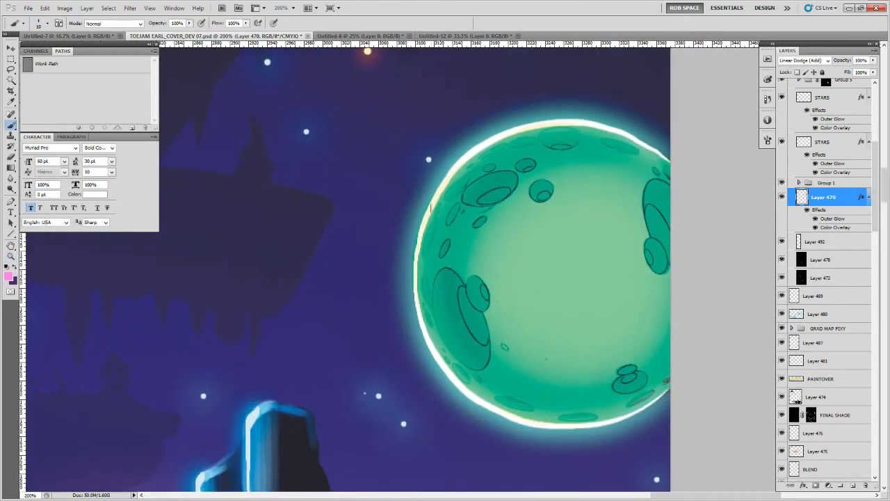
pyautogui.moveTo(419, 224); pyautogui.dragTo(412, 282)
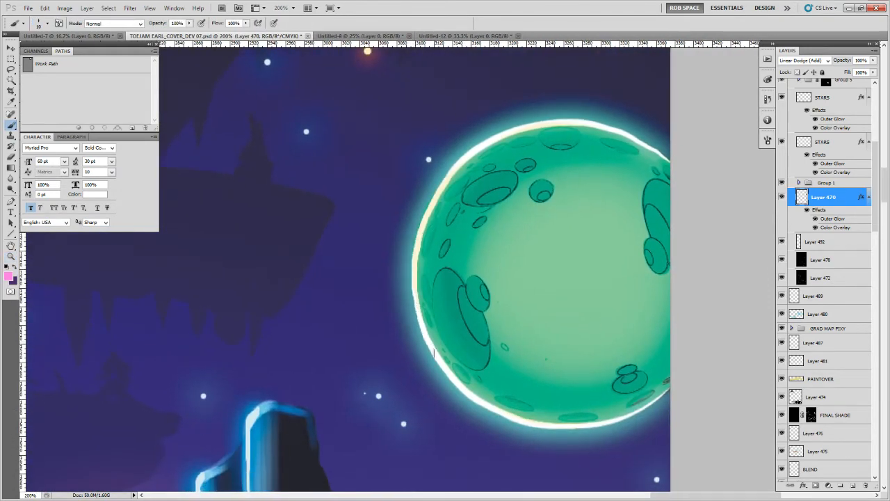
# Examine the green moon's glowing rim against the surrounding sky, pink moon and characters
pyautogui.press('z')
pyautogui.keyDown('alt'); pyautogui.click(484, 333); pyautogui.keyUp('alt')
pyautogui.keyDown('alt'); pyautogui.click(484, 333); pyautogui.keyUp('alt')
pyautogui.keyDown('alt'); pyautogui.click(485, 332); pyautogui.keyUp('alt')
pyautogui.keyDown('alt'); pyautogui.click(508, 310); pyautogui.keyUp('alt')
pyautogui.keyDown('alt'); pyautogui.click(512, 305); pyautogui.keyUp('alt')
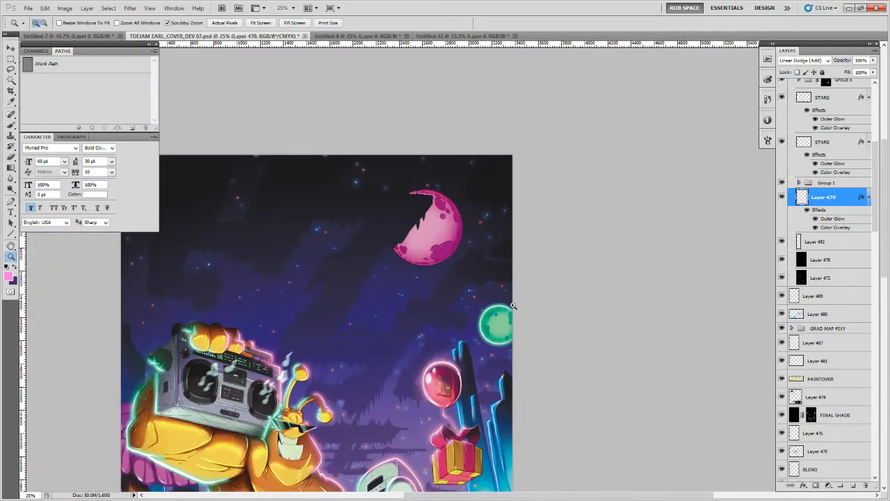
pyautogui.click(502, 313)
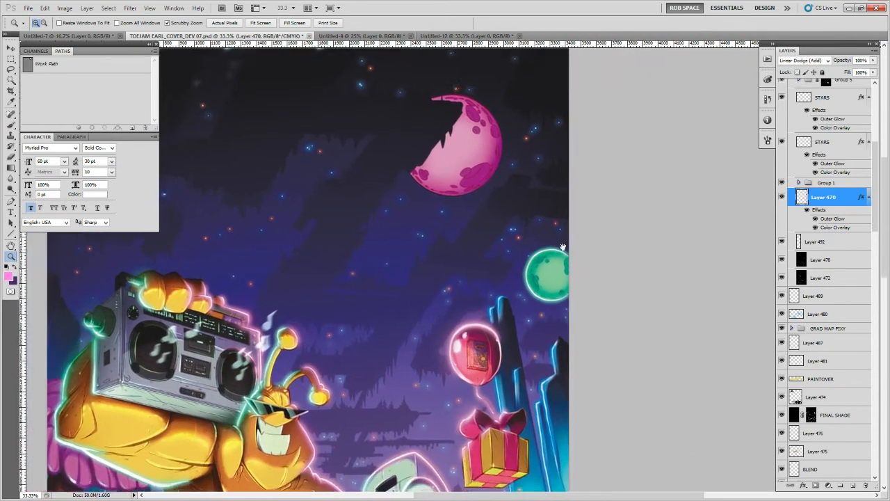
pyautogui.moveTo(612, 287); pyautogui.dragTo(619, 268)
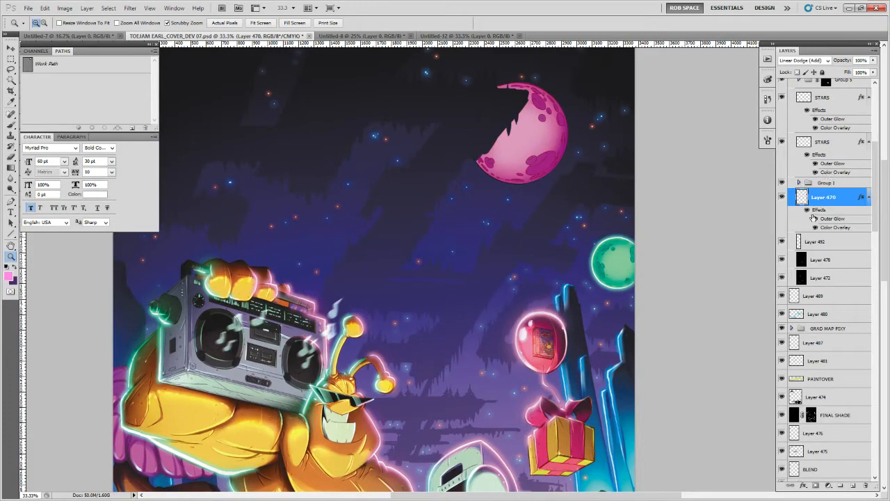
# Paint a glowing rim along the pink moon's right and lower edge on Layer 145 copy inside Group 1
pyautogui.click(799, 182)
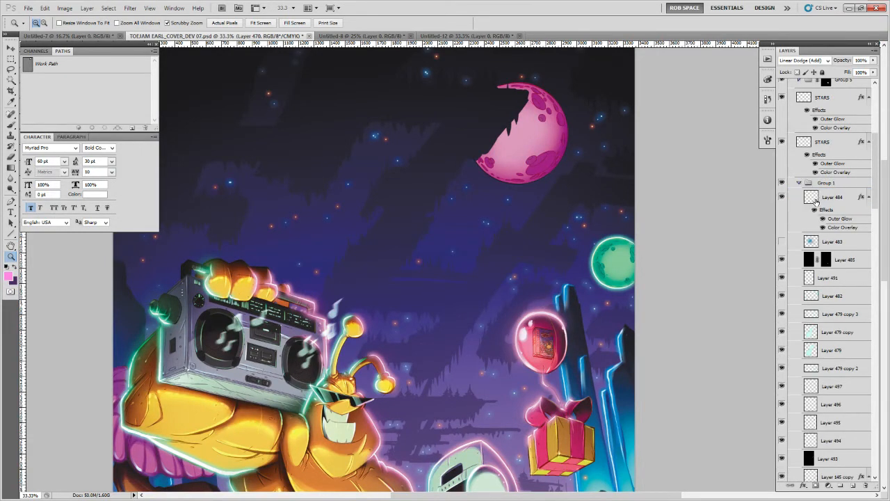
pyautogui.click(782, 197)
pyautogui.scroll(-5, 875, 184)
pyautogui.click(827, 218)
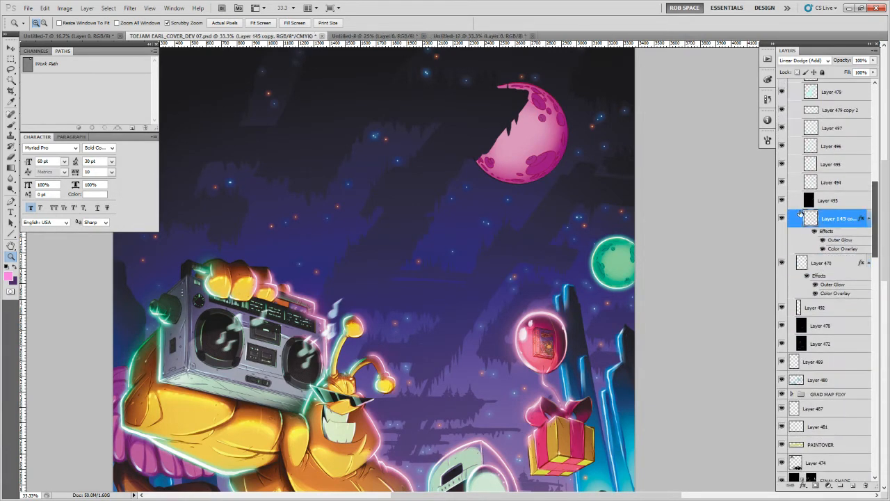
pyautogui.moveTo(562, 119); pyautogui.dragTo(606, 202)
pyautogui.click(607, 206)
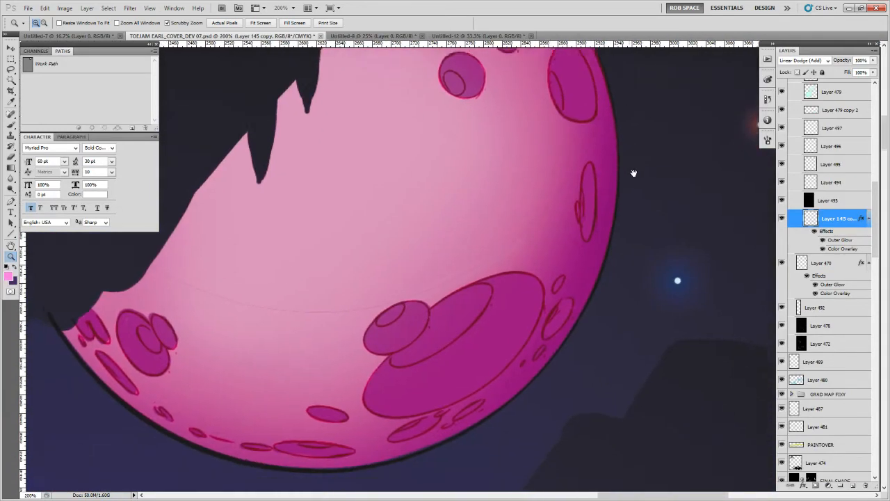
pyautogui.press('b')
pyautogui.moveTo(621, 120)
pyautogui.mouseDown()
pyautogui.moveTo(618, 218)
pyautogui.moveTo(564, 333)
pyautogui.moveTo(564, 359)
pyautogui.moveTo(691, 296)
pyautogui.moveTo(723, 254)
pyautogui.moveTo(655, 317)
pyautogui.moveTo(555, 364)
pyautogui.moveTo(477, 373)
pyautogui.moveTo(369, 350)
pyautogui.moveTo(303, 315)
pyautogui.moveTo(231, 235)
pyautogui.mouseUp()
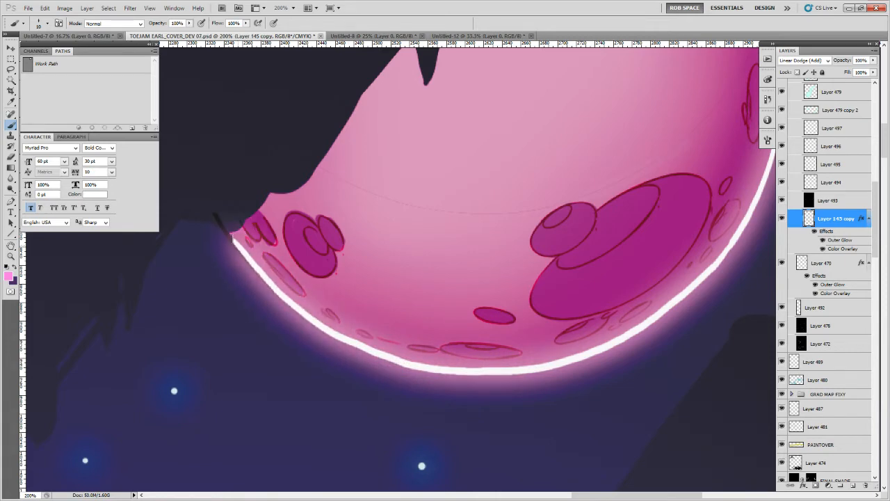
# Extend the glowing rim on Layer 145 copy along the pink moon's upper-right edge and over its top to the pointed tip
pyautogui.moveTo(625, 123); pyautogui.dragTo(451, 407)
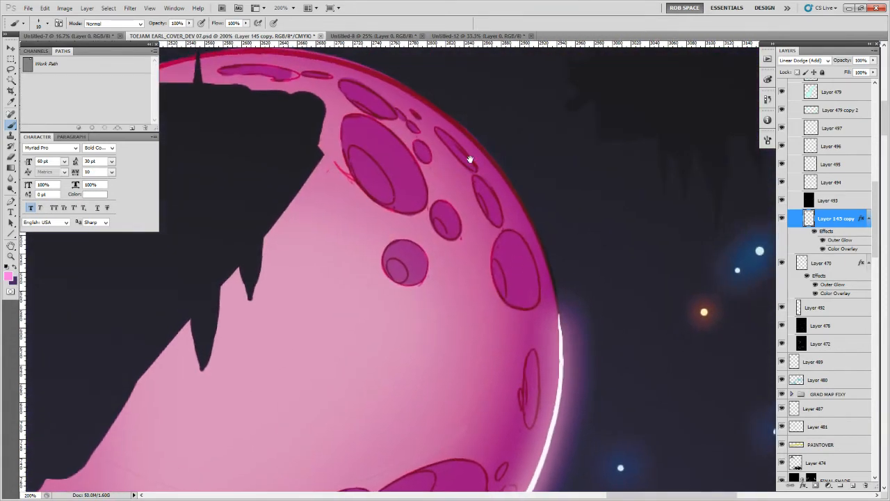
pyautogui.moveTo(415, 135); pyautogui.dragTo(454, 175)
pyautogui.moveTo(361, 107)
pyautogui.mouseDown()
pyautogui.moveTo(443, 148)
pyautogui.moveTo(498, 201)
pyautogui.moveTo(547, 283)
pyautogui.moveTo(570, 370)
pyautogui.mouseUp()
pyautogui.moveTo(498, 229); pyautogui.dragTo(808, 345)
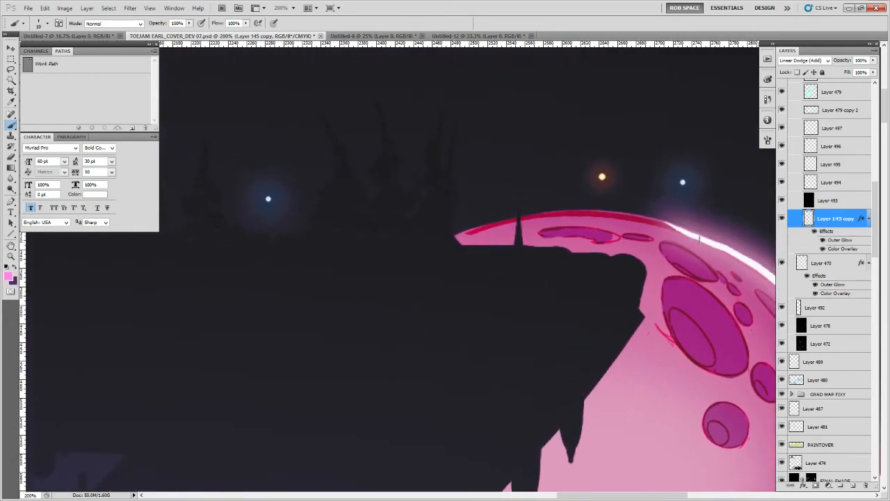
pyautogui.moveTo(687, 229)
pyautogui.mouseDown()
pyautogui.moveTo(615, 211)
pyautogui.moveTo(546, 213)
pyautogui.moveTo(456, 237)
pyautogui.mouseUp()
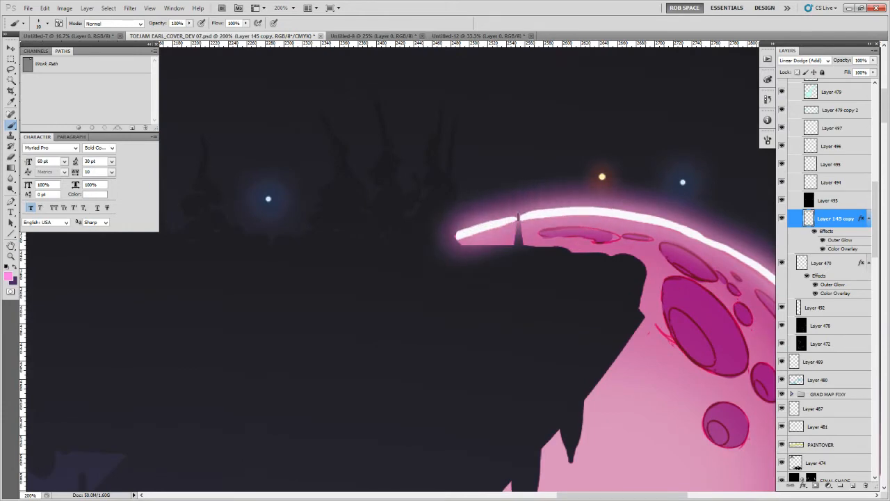
pyautogui.keyDown('alt'); pyautogui.click(529, 226); pyautogui.keyUp('alt')
pyautogui.keyDown('alt'); pyautogui.click(530, 227); pyautogui.keyUp('alt')
pyautogui.keyDown('alt'); pyautogui.click(546, 238); pyautogui.keyUp('alt')
pyautogui.keyDown('alt'); pyautogui.click(560, 248); pyautogui.keyUp('alt')
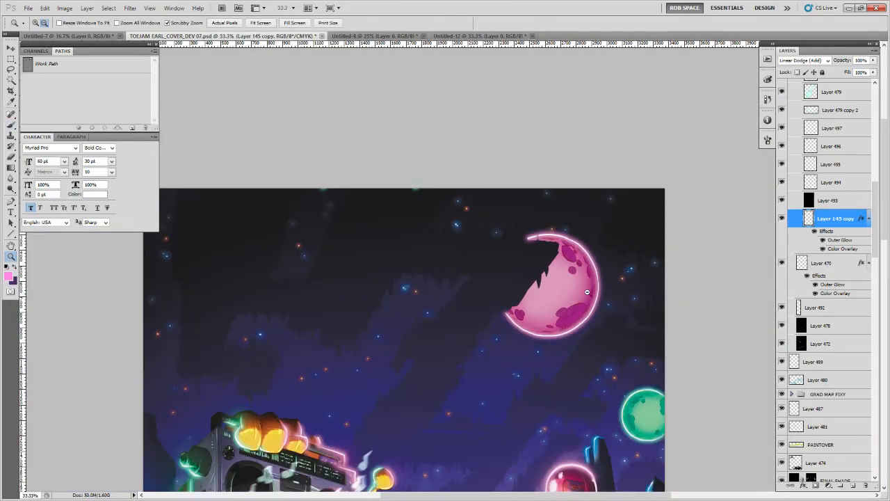
pyautogui.moveTo(602, 324); pyautogui.dragTo(575, 264)
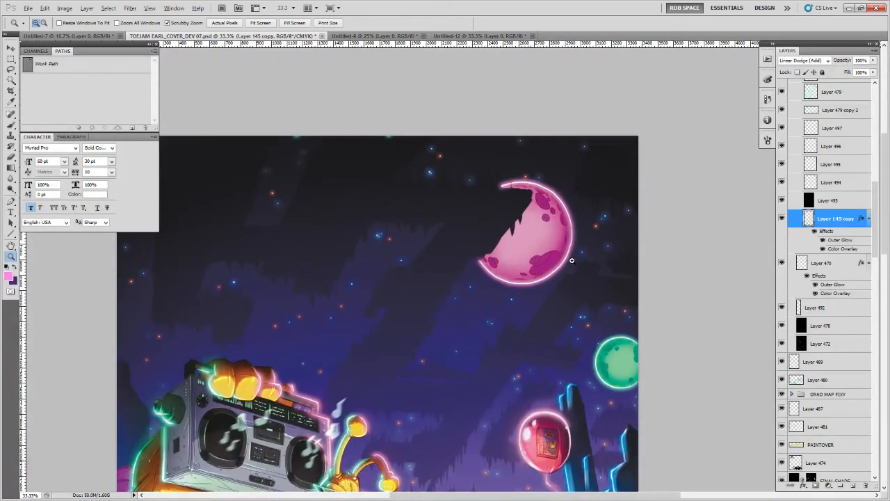
pyautogui.keyDown('alt'); pyautogui.click(580, 266); pyautogui.keyUp('alt')
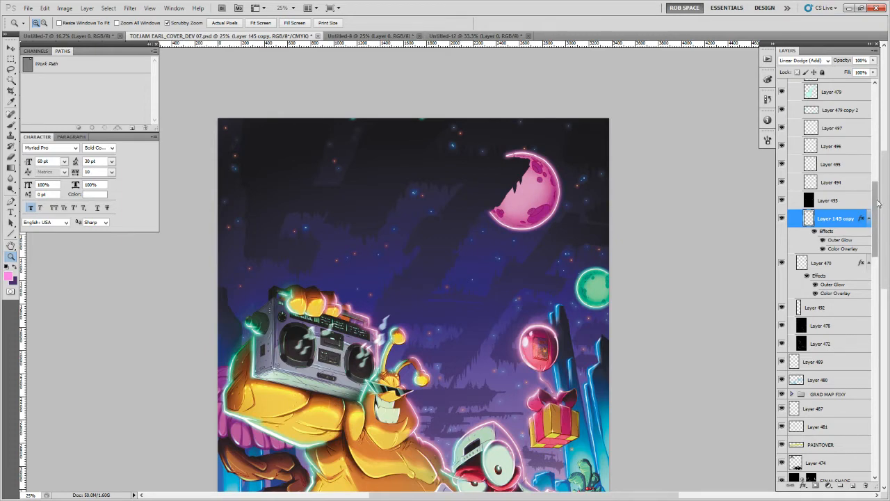
# Add a new layer above Layer 507 copy, set it to Linear Light, and choose the PAINTING - AirSoft brush
pyautogui.moveTo(874, 219); pyautogui.dragTo(866, 113)
pyautogui.click(836, 224)
pyautogui.click(853, 484)
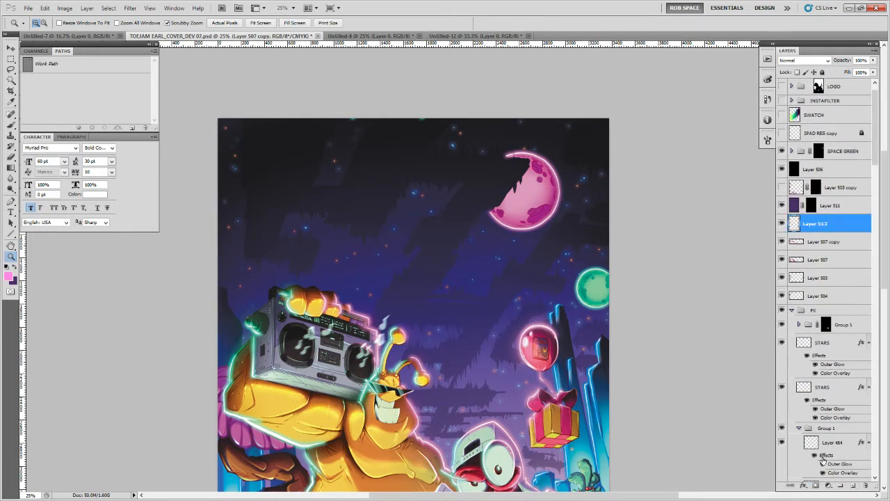
pyautogui.press('b')
pyautogui.rightClick(574, 238)
pyautogui.click(593, 366)
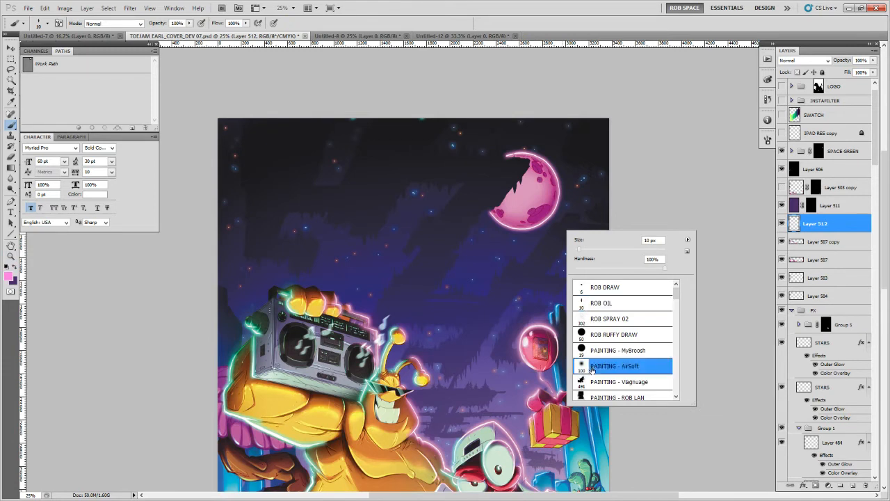
pyautogui.click(803, 61)
pyautogui.click(790, 210)
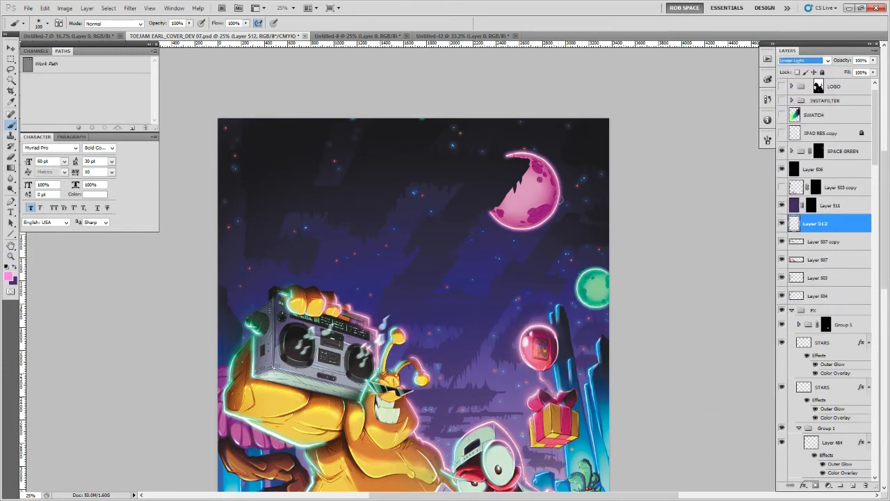
# Paint a soft pink halo around the pink moon's outer edge on Layer 512 with a 300 px brush
pyautogui.moveTo(548, 158); pyautogui.dragTo(561, 182)
pyautogui.hotkey('ctrl', 'z')
pyautogui.moveTo(495, 158)
pyautogui.mouseDown()
pyautogui.moveTo(540, 148)
pyautogui.moveTo(560, 169)
pyautogui.moveTo(559, 209)
pyautogui.moveTo(519, 230)
pyautogui.moveTo(487, 206)
pyautogui.moveTo(496, 228)
pyautogui.moveTo(520, 236)
pyautogui.moveTo(508, 237)
pyautogui.moveTo(479, 202)
pyautogui.mouseUp()
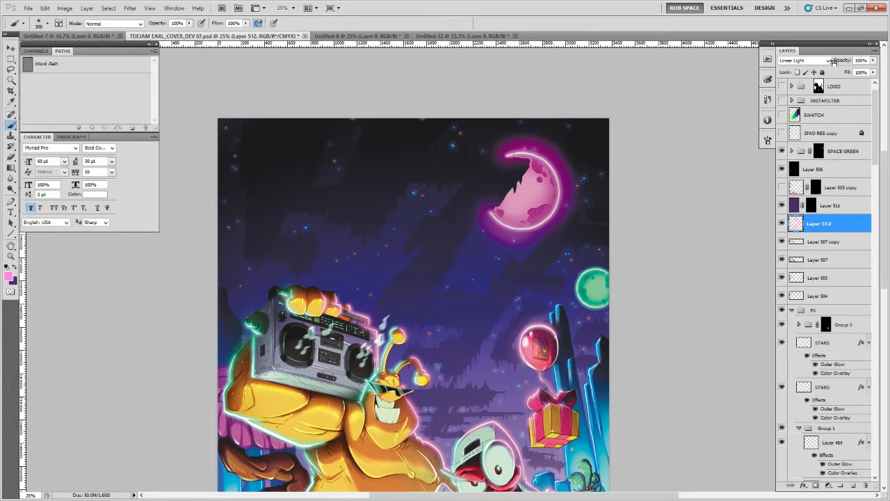
# Compare blend modes and a lower opacity for the pink halo layer, settling on Screen at 100% opacity
pyautogui.click(810, 63)
pyautogui.click(809, 63)
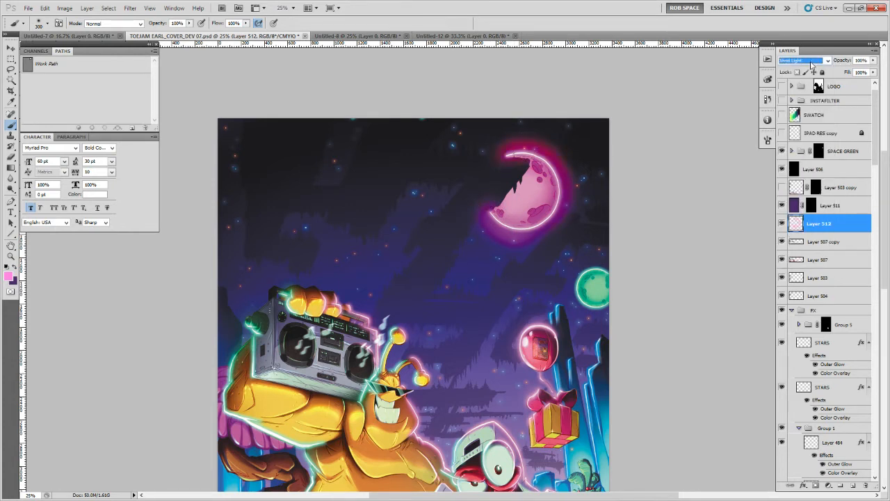
pyautogui.click(873, 62)
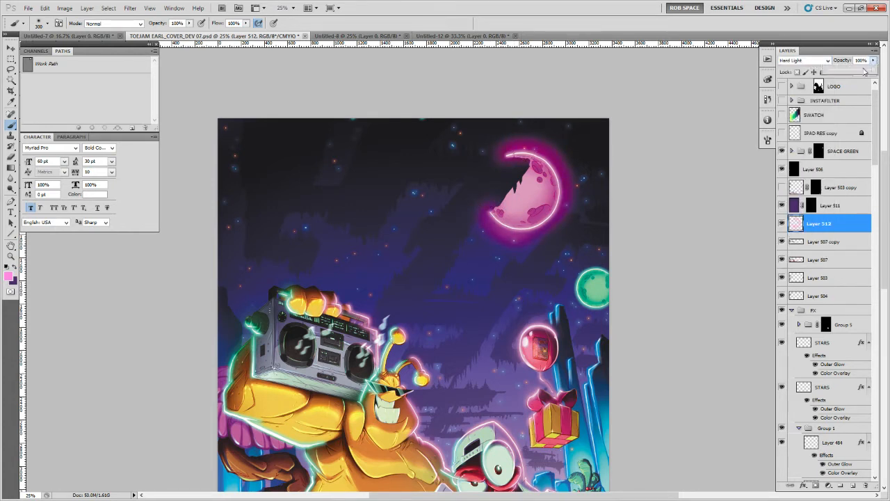
pyautogui.moveTo(870, 72); pyautogui.dragTo(860, 72)
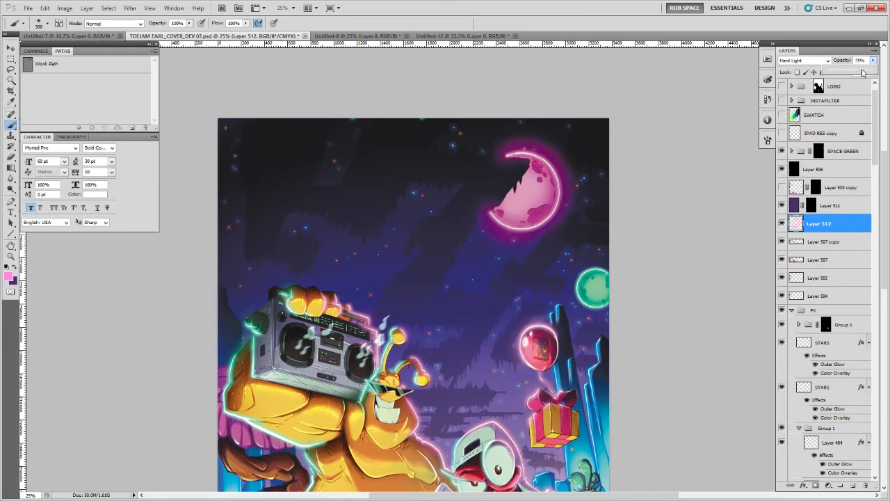
pyautogui.click(815, 61)
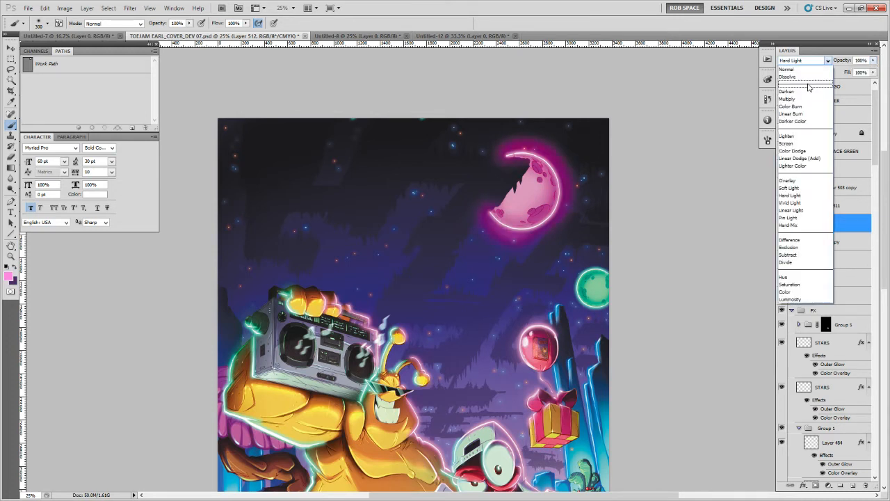
pyautogui.click(791, 142)
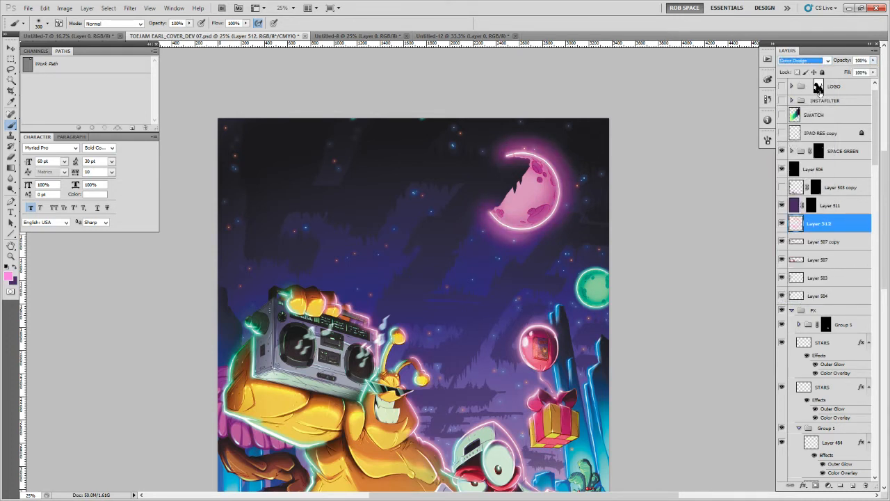
pyautogui.press('Up')
# Trim the pink halo's outer fringe with the Eraser using the PAINTING - AirSoft brush at about 250 px
pyautogui.press('e')
pyautogui.rightClick(507, 282)
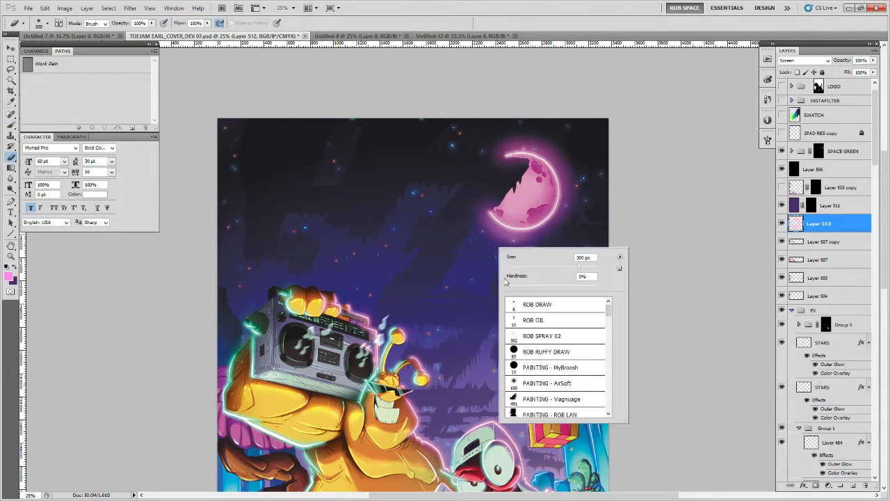
pyautogui.doubleClick(522, 381)
pyautogui.press(']')
pyautogui.press(']')
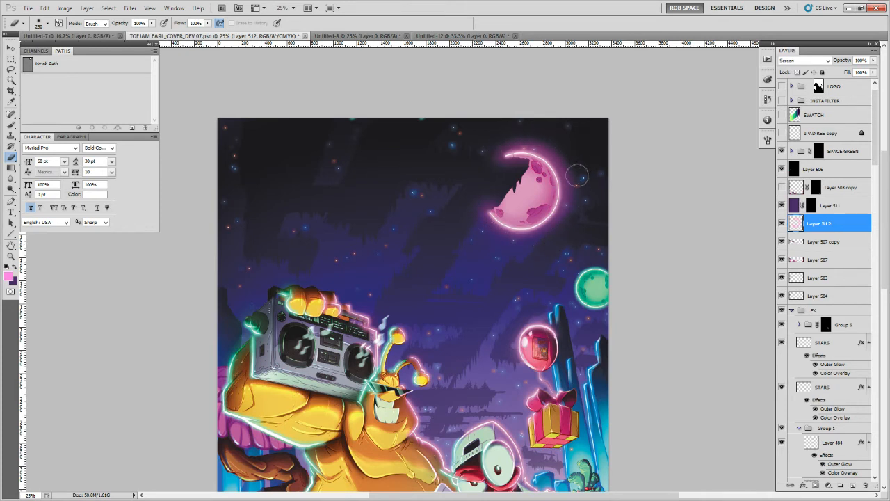
pyautogui.moveTo(518, 167); pyautogui.dragTo(523, 182)
# Touch up the halo around the pink moon's jagged left side, alternating between the soft brush and the eraser
pyautogui.press('c')
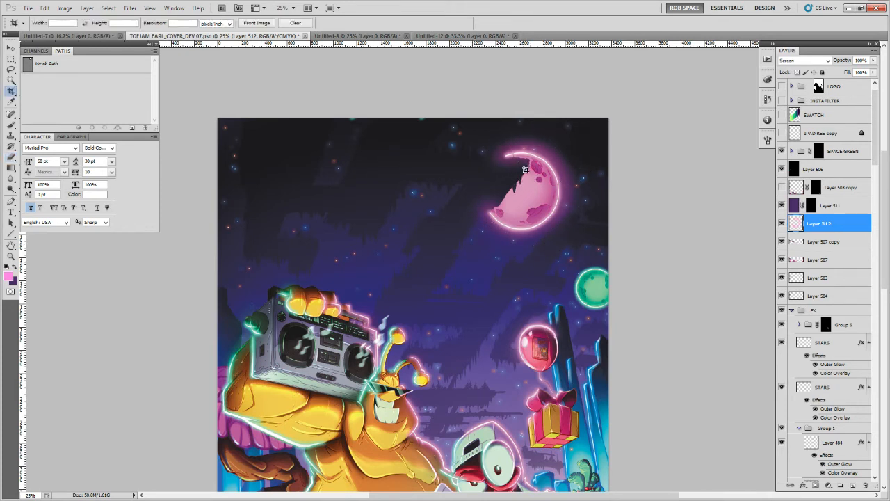
pyautogui.press('b')
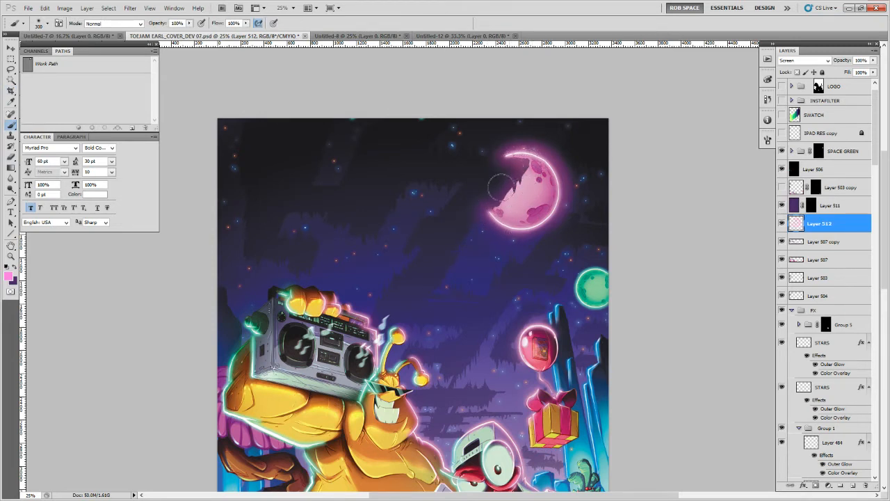
pyautogui.press('e')
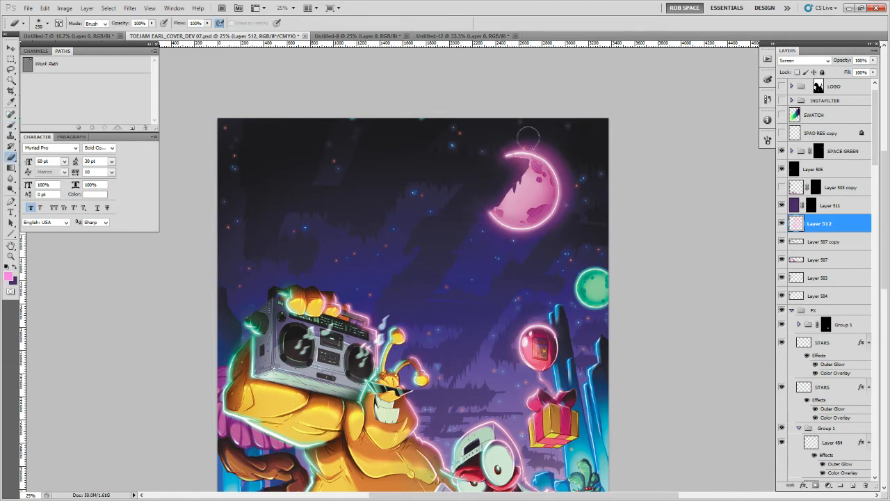
pyautogui.press('b')
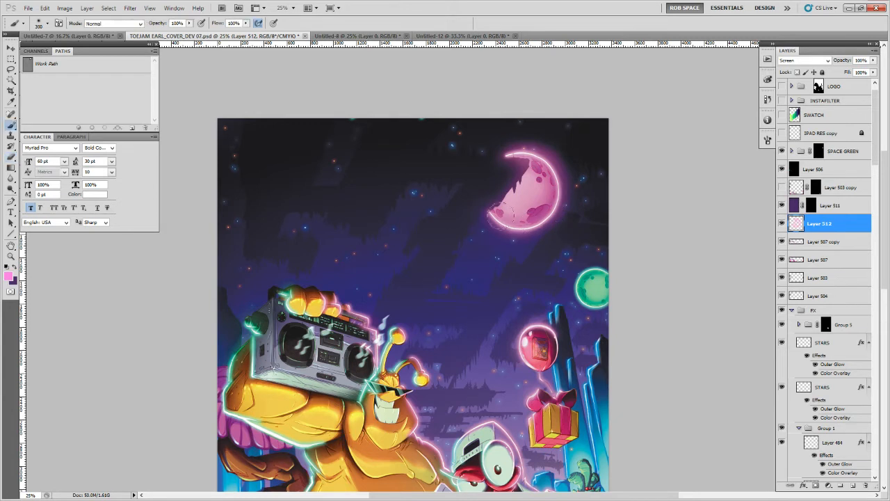
# Add a new Overlay layer above Layer 512 and paint a soft pink glow around the pink moon
pyautogui.click(853, 485)
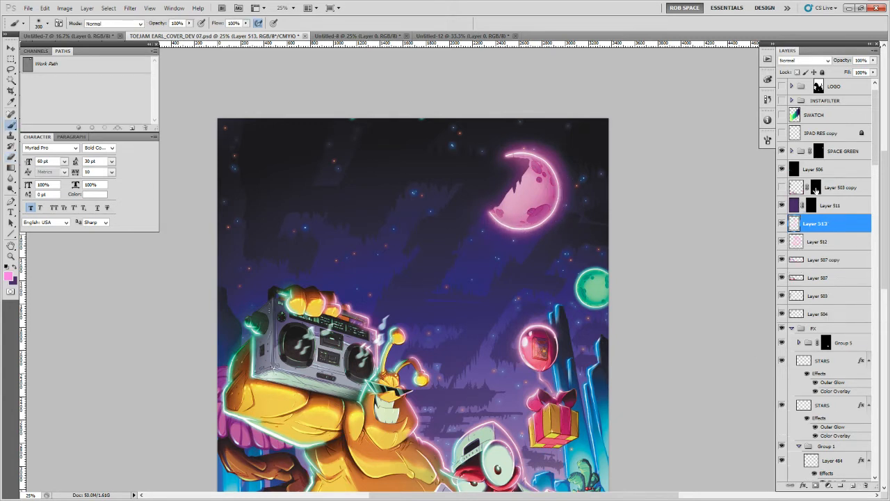
pyautogui.click(806, 61)
pyautogui.click(793, 180)
pyautogui.moveTo(541, 148)
pyautogui.mouseDown()
pyautogui.moveTo(504, 154)
pyautogui.moveTo(545, 149)
pyautogui.moveTo(563, 178)
pyautogui.moveTo(553, 160)
pyautogui.moveTo(555, 212)
pyautogui.moveTo(553, 162)
pyautogui.moveTo(505, 155)
pyautogui.mouseUp()
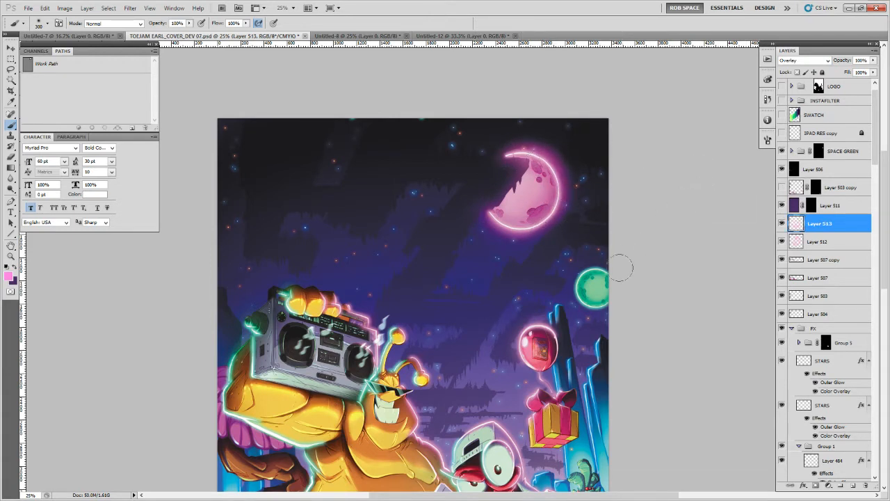
# Sample the green moon's colour and paint a soft green glow around that moon on Layers 512 and 513
pyautogui.keyDown('alt'); pyautogui.click(592, 287); pyautogui.keyUp('alt')
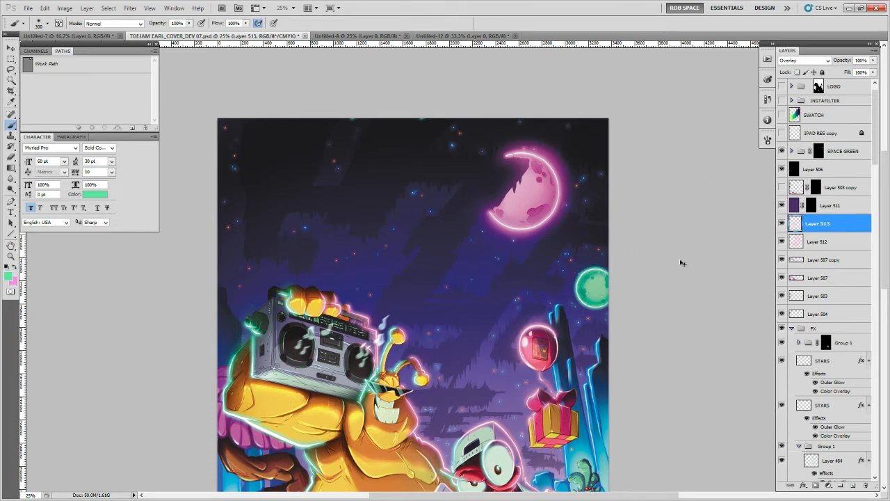
pyautogui.hotkey('alt', '[')
pyautogui.moveTo(605, 269)
pyautogui.mouseDown()
pyautogui.moveTo(587, 302)
pyautogui.moveTo(614, 301)
pyautogui.moveTo(588, 306)
pyautogui.moveTo(573, 287)
pyautogui.moveTo(620, 293)
pyautogui.mouseUp()
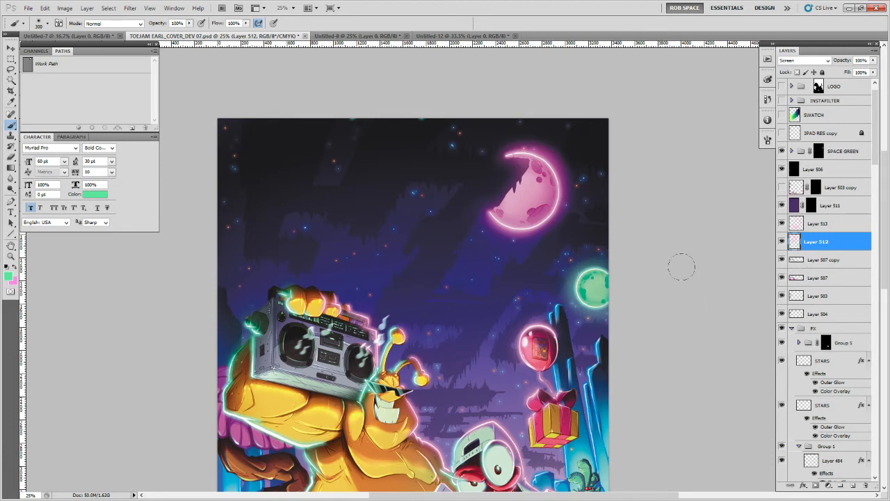
pyautogui.hotkey('alt', ']')
pyautogui.moveTo(592, 273); pyautogui.dragTo(577, 288)
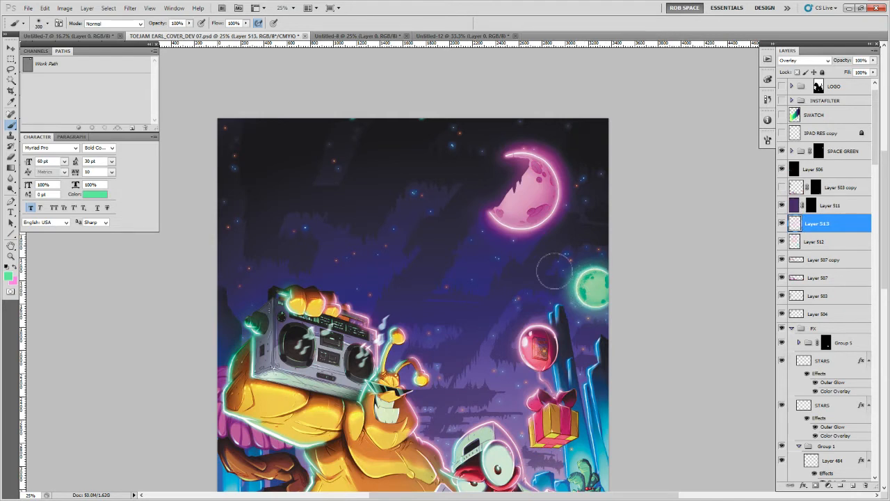
# Enlarge the soft brush to 500 px and spread a wider green glow into the sky around the green moon
pyautogui.press(']')
pyautogui.press(']')
pyautogui.press(']')
pyautogui.press(']')
# Build up the green glow over the green moon and its left side on Layer 512
pyautogui.hotkey('alt', '[')
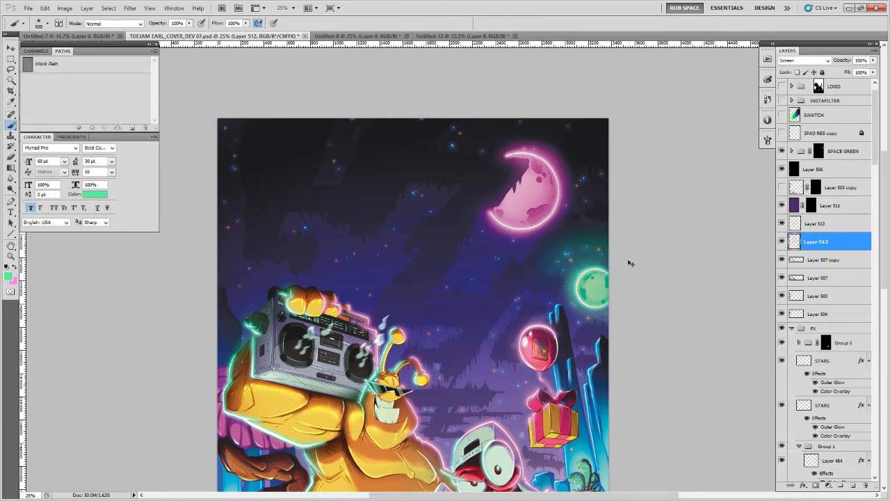
pyautogui.press('z')
pyautogui.keyDown('alt'); pyautogui.click(576, 302); pyautogui.keyUp('alt')
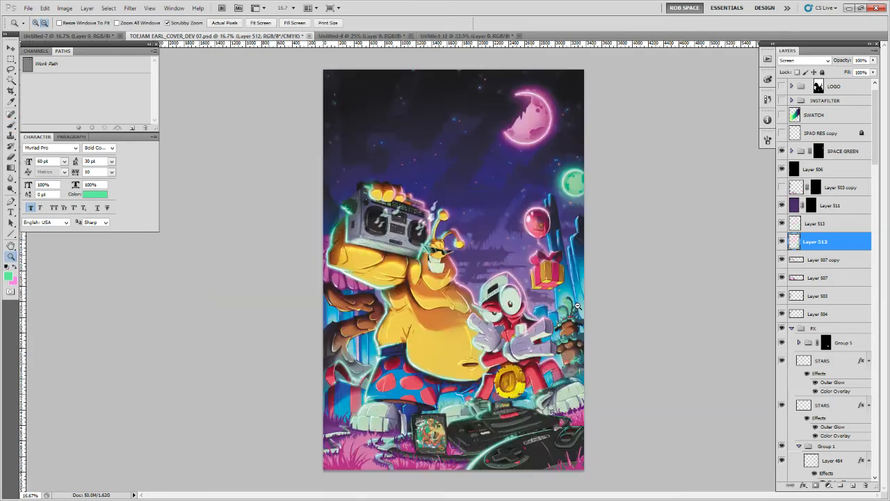
pyautogui.click(570, 183)
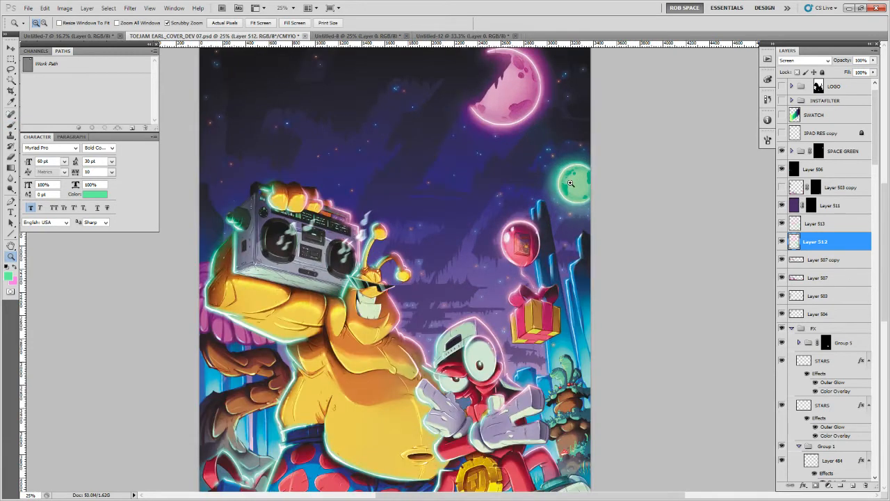
pyautogui.click(571, 183)
pyautogui.press('b')
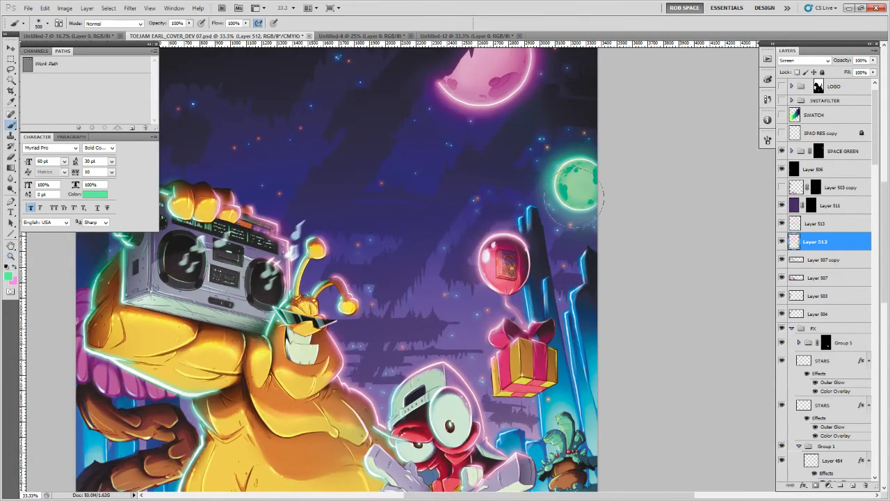
pyautogui.moveTo(549, 185)
pyautogui.mouseDown()
pyautogui.moveTo(561, 224)
pyautogui.moveTo(573, 191)
pyautogui.mouseUp()
pyautogui.press('z')
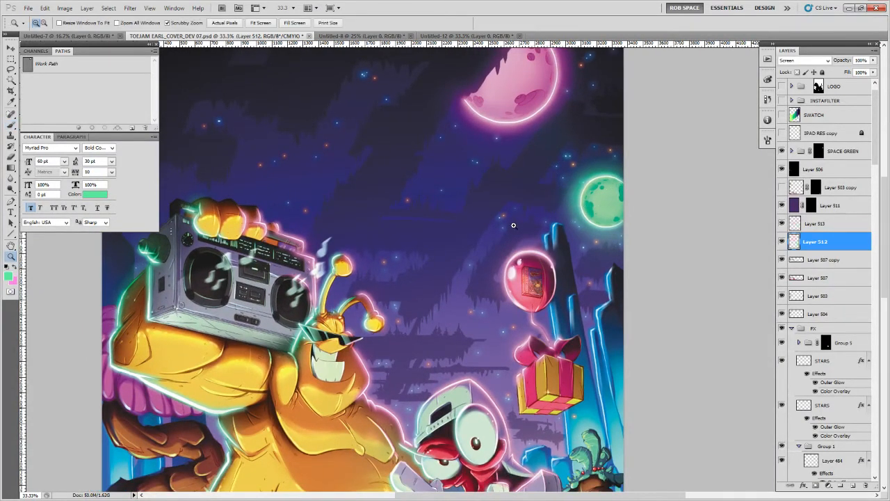
# Select Layer 470 in the layer stack and switch to the 10 px ROB OIL brush
pyautogui.click(518, 223)
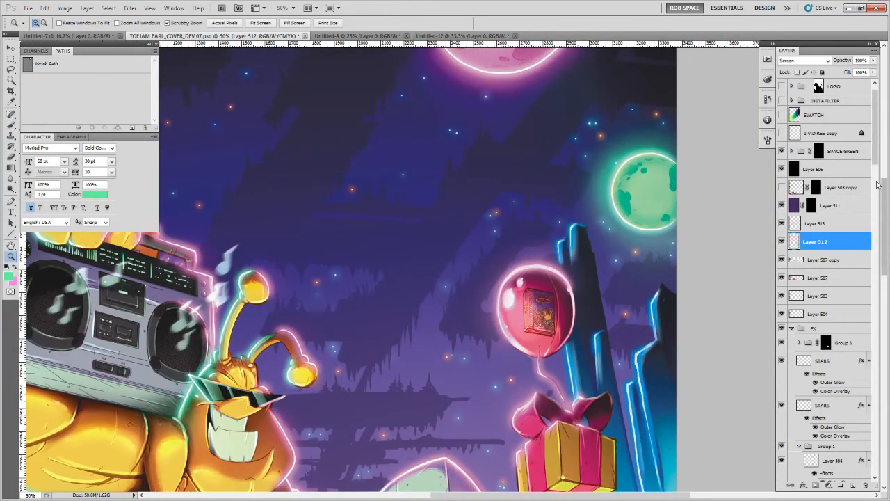
pyautogui.moveTo(877, 155); pyautogui.dragTo(869, 242)
pyautogui.click(803, 331)
pyautogui.click(486, 267)
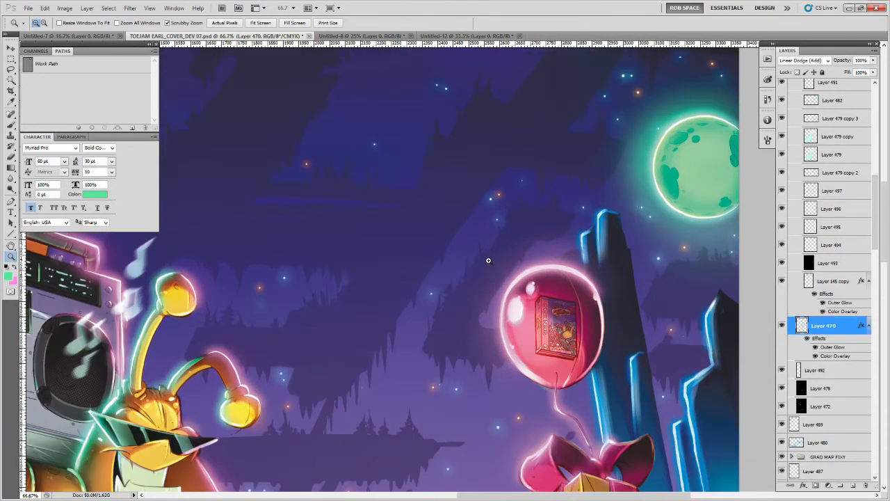
pyautogui.press('b')
pyautogui.rightClick(492, 253)
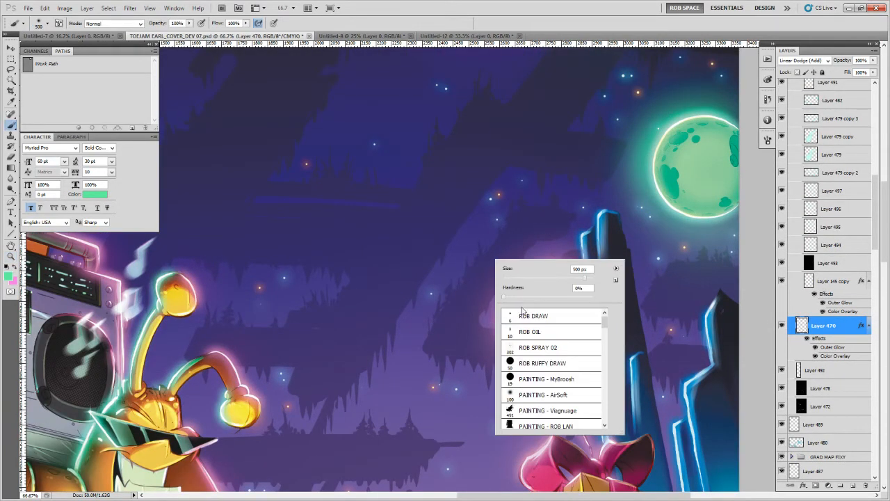
pyautogui.press('Escape')
pyautogui.rightClick(478, 276)
pyautogui.click(498, 347)
pyautogui.press('Return')
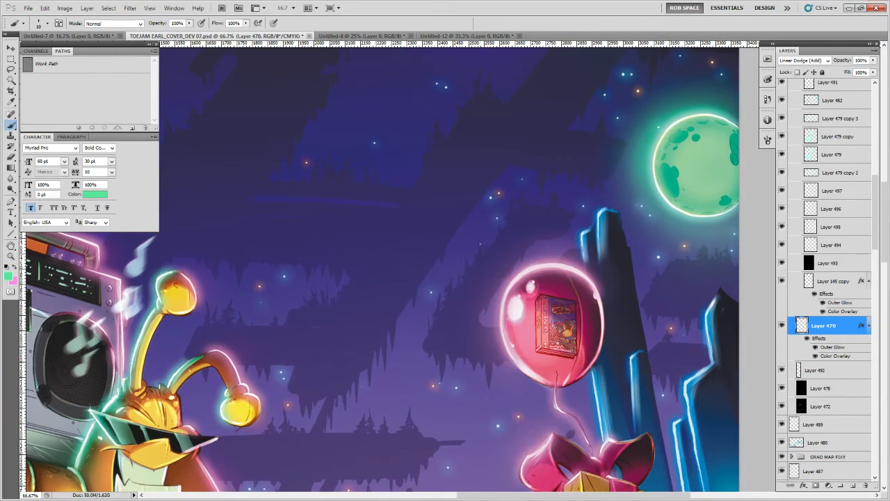
# Try a brush stroke on Layer 470 in the sky beside the balloon and undo it
pyautogui.moveTo(478, 252)
pyautogui.mouseDown()
pyautogui.moveTo(478, 237)
pyautogui.moveTo(489, 244)
pyautogui.moveTo(475, 239)
pyautogui.moveTo(482, 221)
pyautogui.mouseUp()
pyautogui.hotkey('ctrl', 'z')
pyautogui.hotkey('ctrl', 'z')
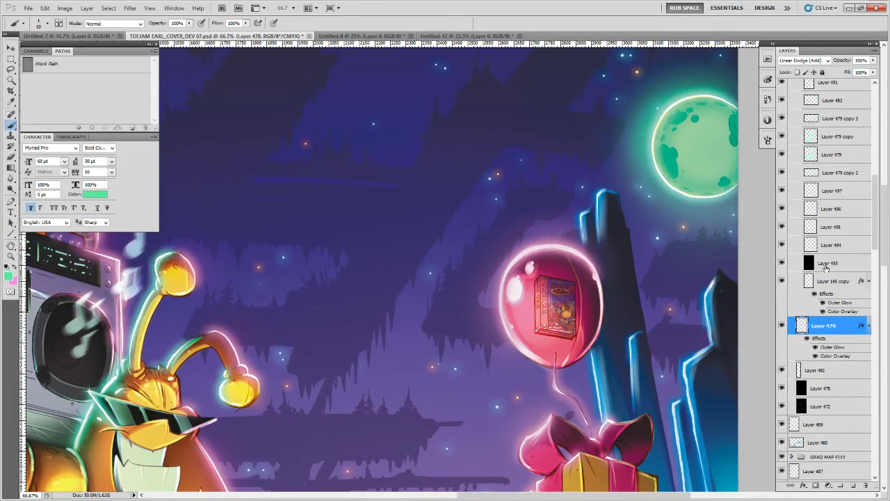
# Select the topmost layer in Group 1, Layer 484, and paint glowing blue dashes along the dark rock edge beside the balloon
pyautogui.moveTo(874, 210); pyautogui.dragTo(872, 164)
pyautogui.click(812, 241)
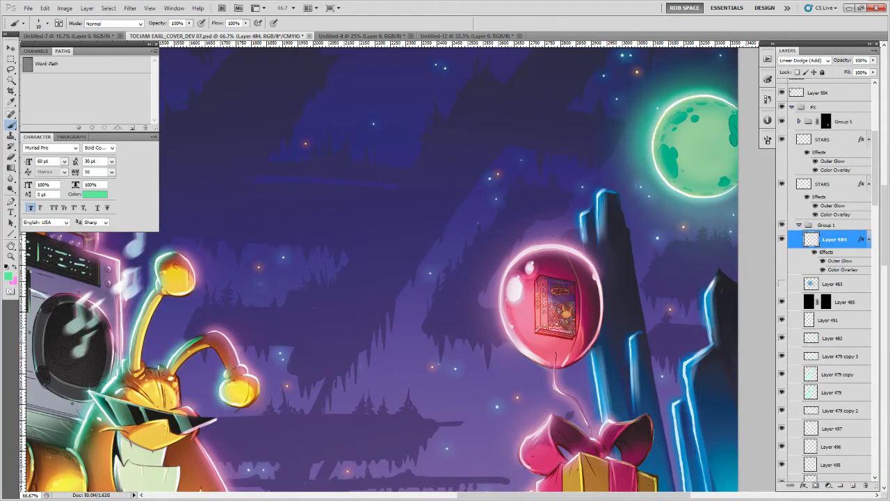
pyautogui.moveTo(477, 226); pyautogui.dragTo(430, 306)
pyautogui.moveTo(493, 235); pyautogui.dragTo(489, 308)
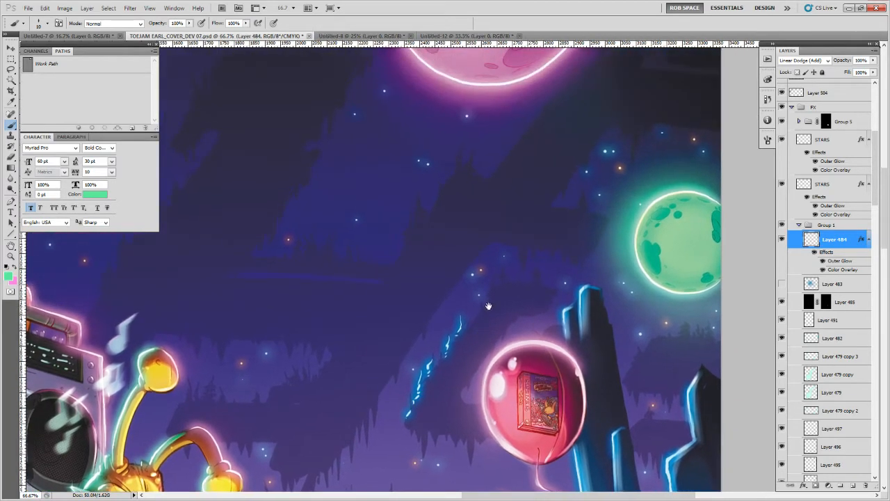
# Dab one more blue mark on the lower background rocks, and remove all the new blue marks from Layer 484
pyautogui.press('z')
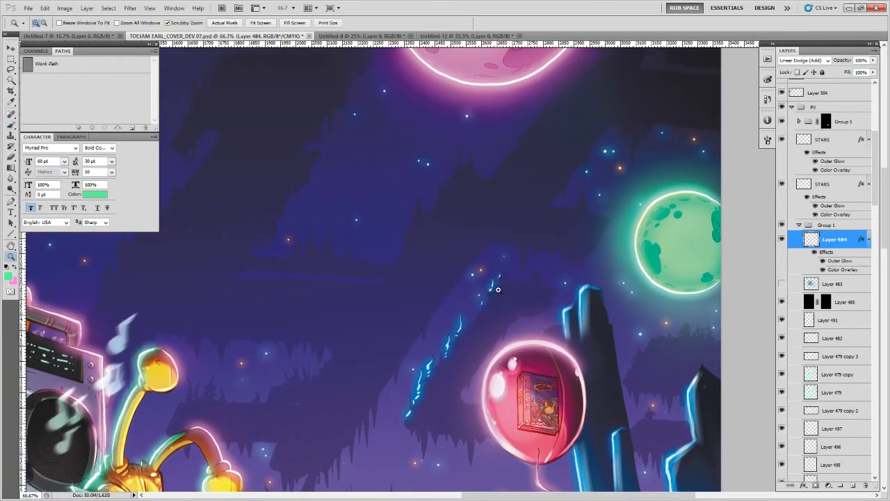
pyautogui.keyDown('alt'); pyautogui.click(499, 292); pyautogui.keyUp('alt')
pyautogui.keyDown('alt'); pyautogui.click(501, 295); pyautogui.keyUp('alt')
pyautogui.keyDown('alt'); pyautogui.click(500, 294); pyautogui.keyUp('alt')
pyautogui.moveTo(508, 334); pyautogui.dragTo(558, 326)
pyautogui.click(554, 239)
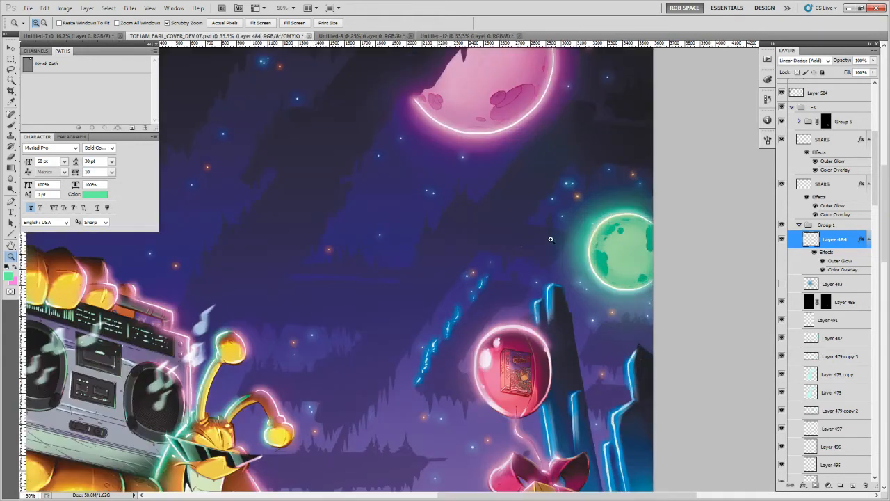
pyautogui.press('b')
pyautogui.moveTo(481, 225); pyautogui.dragTo(491, 241)
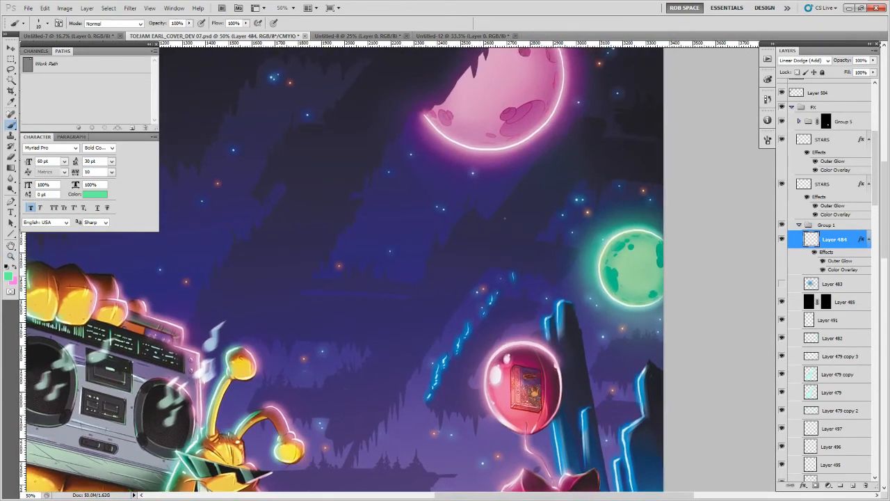
pyautogui.moveTo(543, 293); pyautogui.dragTo(599, 241)
pyautogui.moveTo(505, 306); pyautogui.dragTo(504, 226)
pyautogui.click(471, 322)
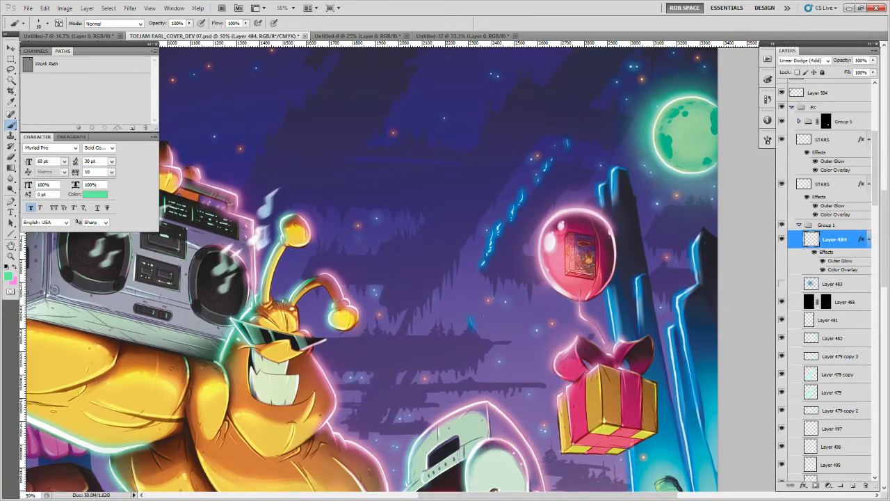
pyautogui.press('l')
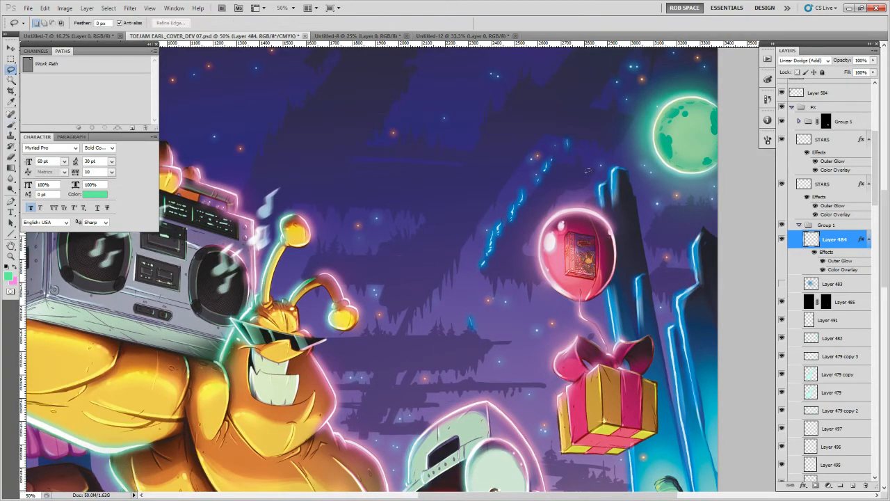
pyautogui.moveTo(595, 182)
pyautogui.mouseDown()
pyautogui.moveTo(516, 141)
pyautogui.moveTo(487, 342)
pyautogui.moveTo(597, 199)
pyautogui.mouseUp()
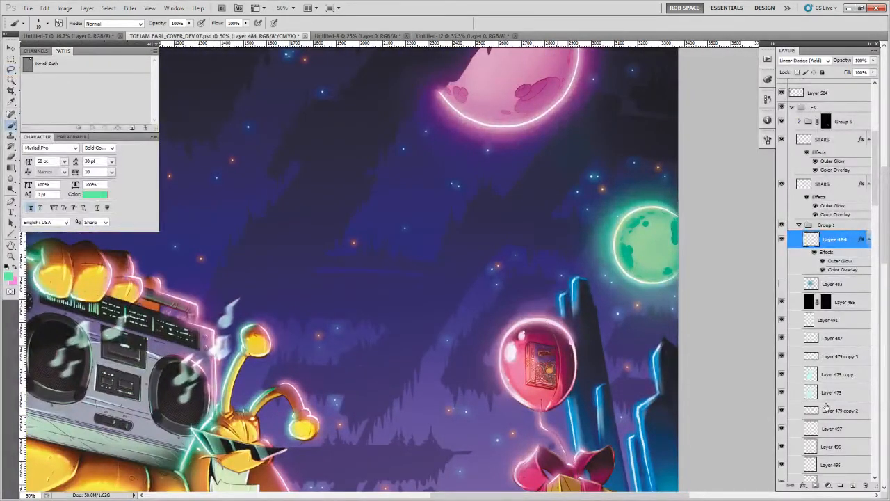
# Add a new empty layer above Layer 484 in Group 1
pyautogui.click(853, 485)
pyautogui.click(814, 62)
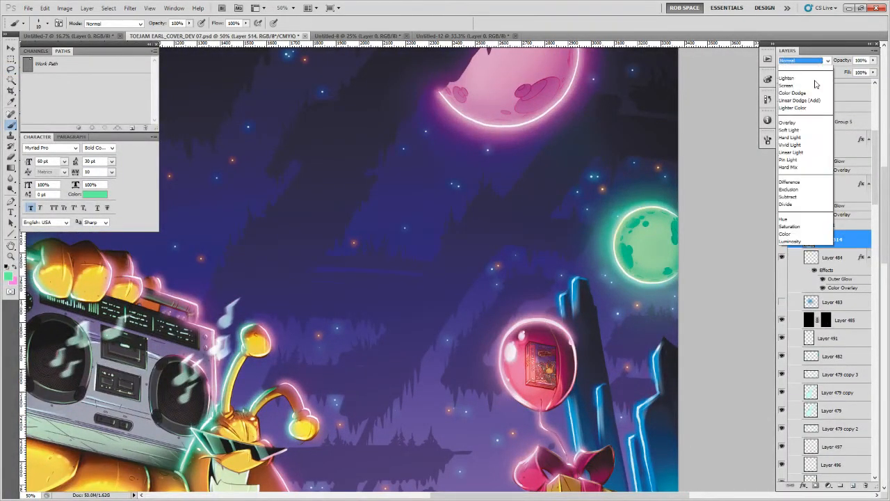
pyautogui.click(838, 299)
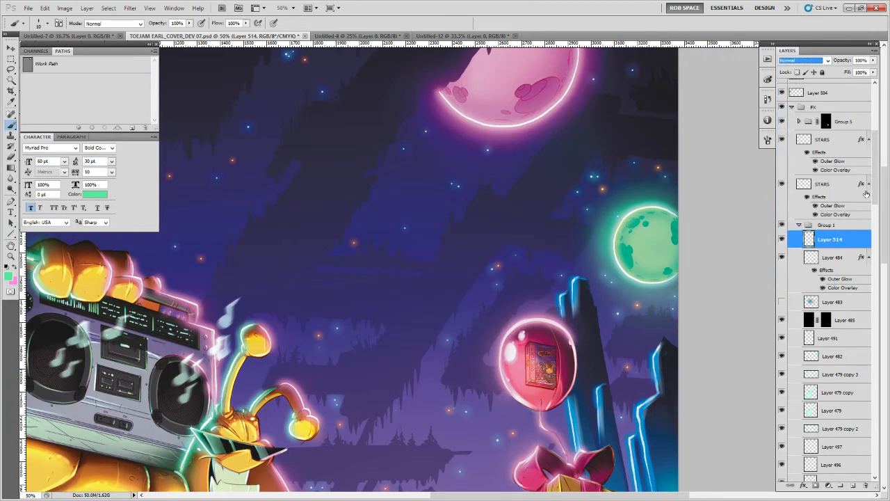
# Select Layer 493 and switch to the PAINTING - MyBroosh brush for painting near the green moon
pyautogui.moveTo(875, 184); pyautogui.dragTo(875, 201)
pyautogui.click(807, 226)
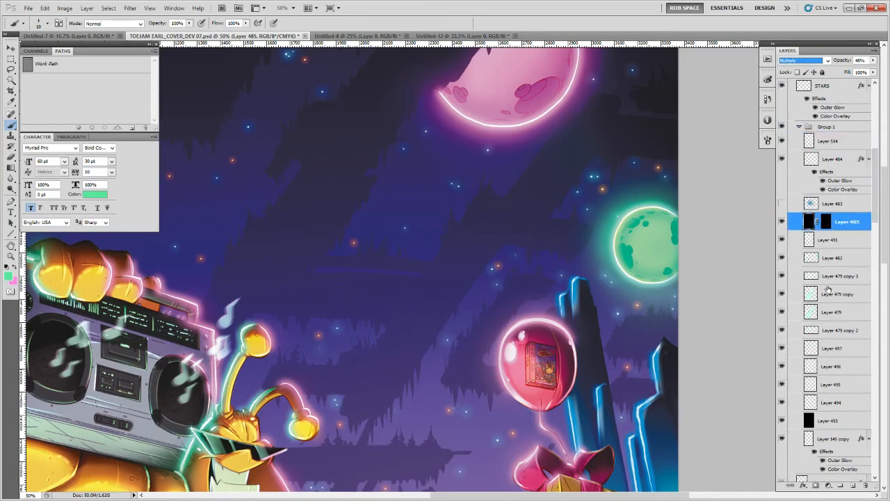
pyautogui.click(808, 420)
pyautogui.moveTo(671, 355); pyautogui.dragTo(625, 387)
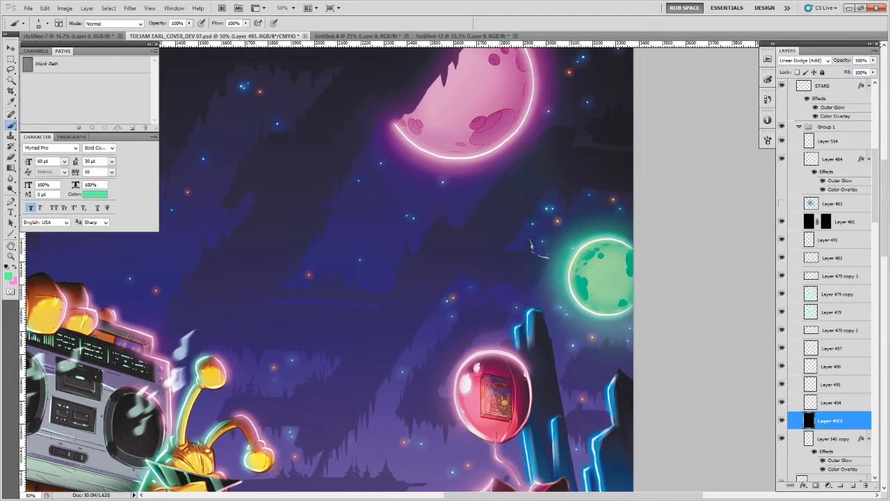
pyautogui.rightClick(546, 253)
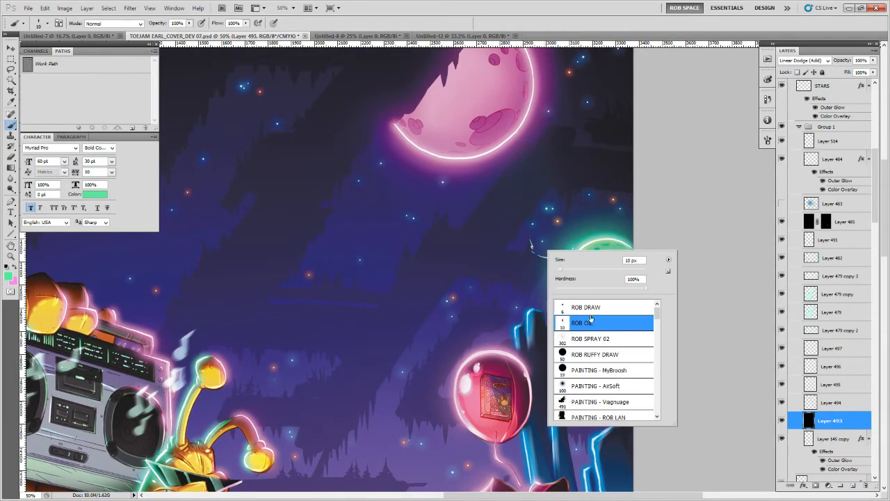
pyautogui.click(600, 370)
pyautogui.press('Return')
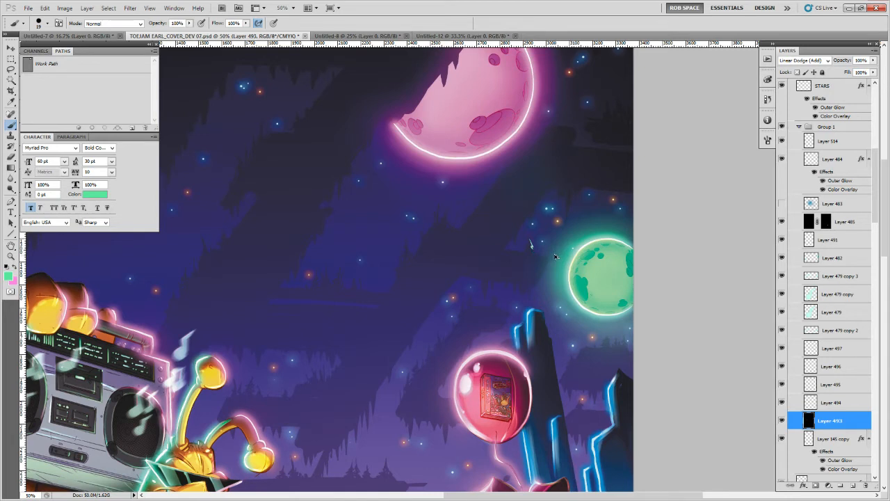
# Undo the trial marks and paint fine green glints on Layer 493 along the rock edges around the green moon, using a smaller brush
pyautogui.hotkey('ctrl', 'alt', 'z')
pyautogui.click(807, 417)
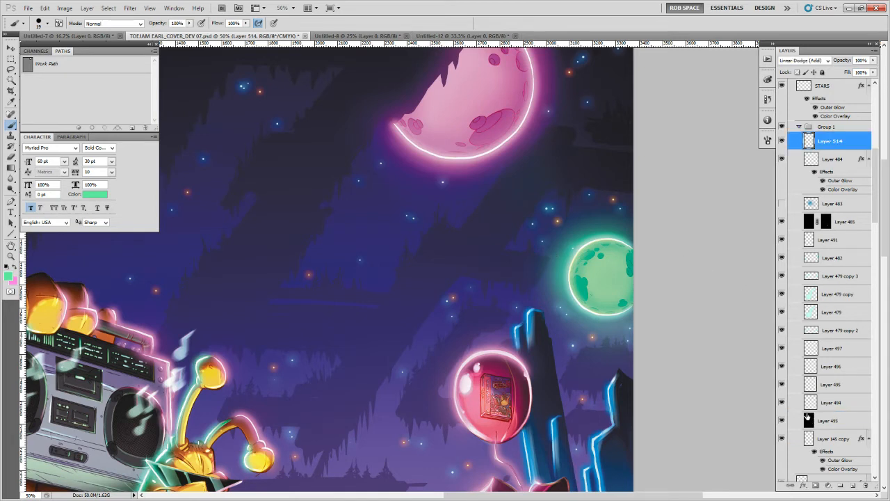
pyautogui.press('[')
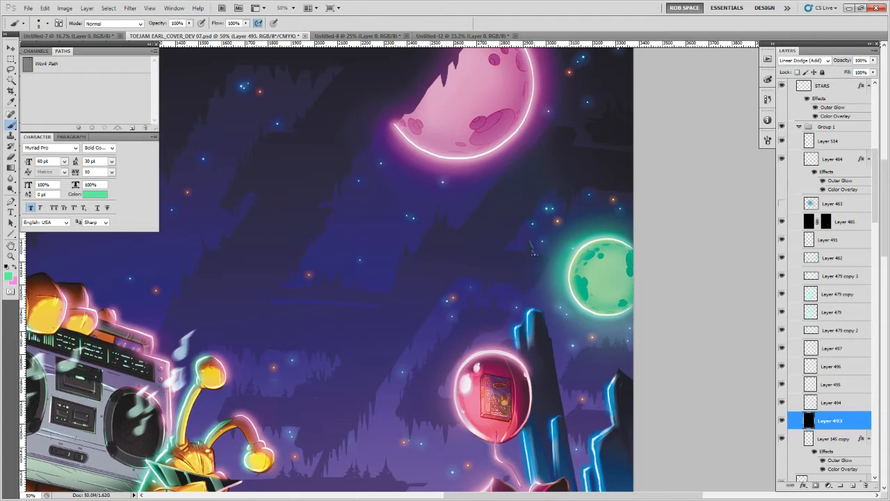
pyautogui.moveTo(534, 253); pyautogui.dragTo(550, 258)
pyautogui.moveTo(571, 197); pyautogui.dragTo(568, 210)
# Switch the paint colour to pink and add short pink glints along the rock edges below the pink moon
pyautogui.press('x')
pyautogui.moveTo(449, 210); pyautogui.dragTo(457, 282)
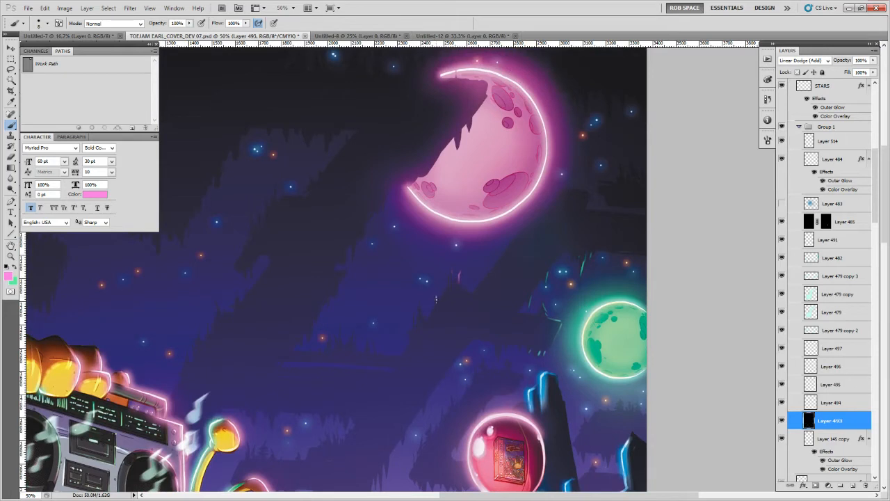
pyautogui.moveTo(419, 303)
pyautogui.mouseDown()
pyautogui.moveTo(407, 324)
pyautogui.moveTo(371, 319)
pyautogui.moveTo(371, 335)
pyautogui.mouseUp()
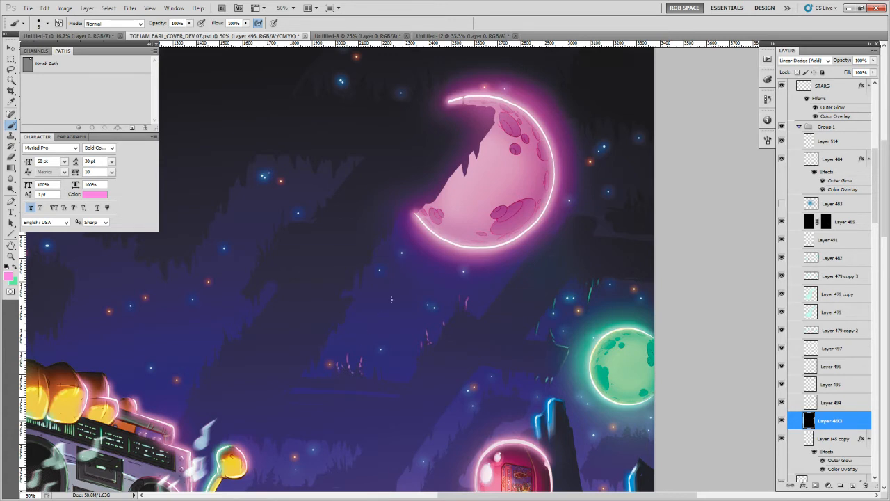
pyautogui.moveTo(447, 265); pyautogui.dragTo(446, 301)
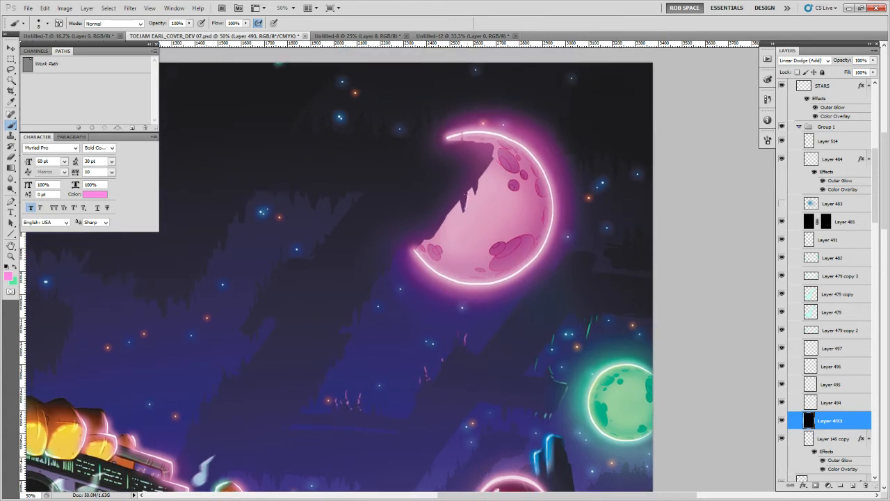
# Paint pink highlights on Layer 493 along the rock edge running down from the pink moon's lower tip
pyautogui.moveTo(467, 194)
pyautogui.mouseDown()
pyautogui.moveTo(464, 210)
pyautogui.moveTo(489, 164)
pyautogui.mouseUp()
pyautogui.moveTo(370, 288)
pyautogui.mouseDown()
pyautogui.moveTo(363, 313)
pyautogui.moveTo(418, 294)
pyautogui.moveTo(405, 331)
pyautogui.mouseUp()
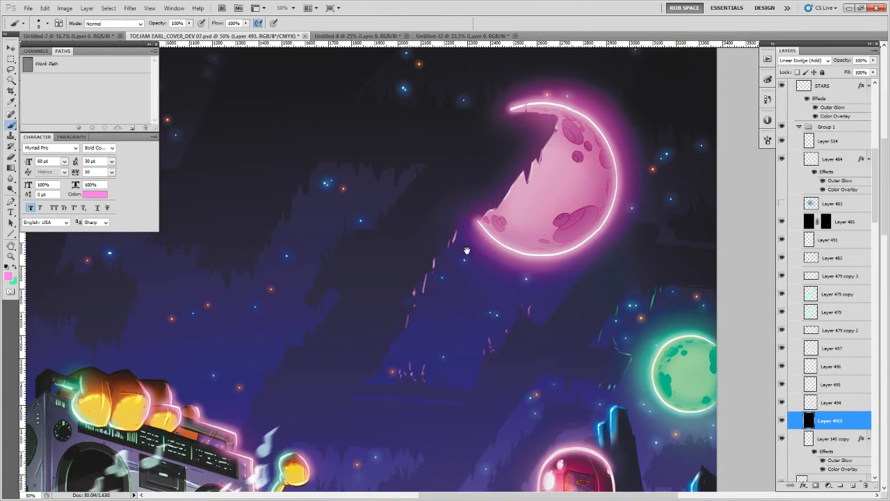
# Paint small pink tufts along the dark rock silhouette beside the pink moon's upper tip on Layer 493
pyautogui.moveTo(461, 253); pyautogui.dragTo(461, 342)
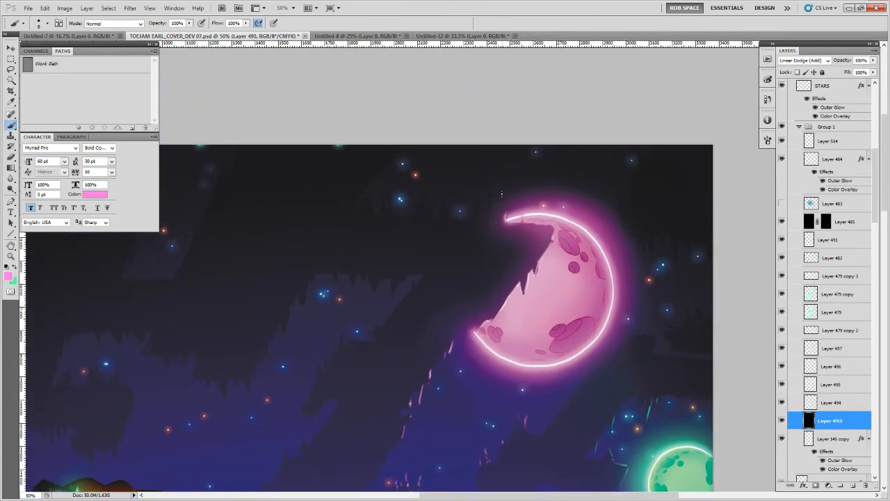
pyautogui.moveTo(497, 206); pyautogui.dragTo(482, 207)
pyautogui.moveTo(415, 283); pyautogui.dragTo(513, 216)
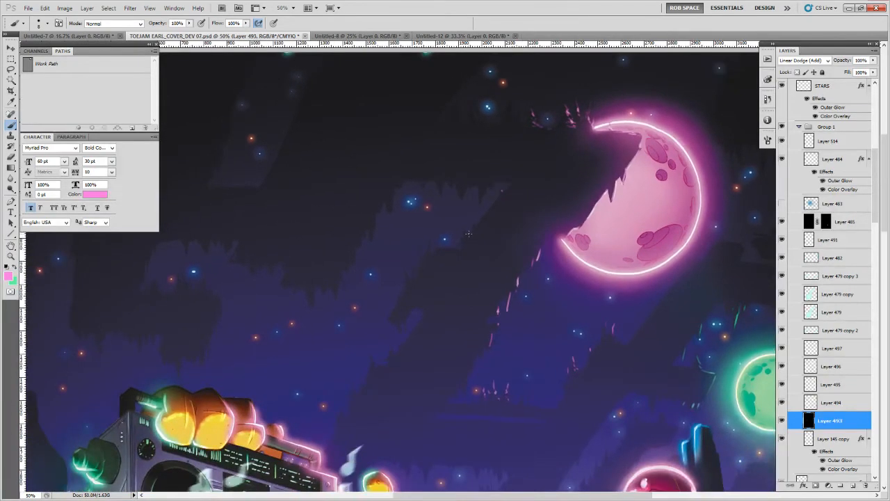
pyautogui.moveTo(575, 317); pyautogui.dragTo(569, 236)
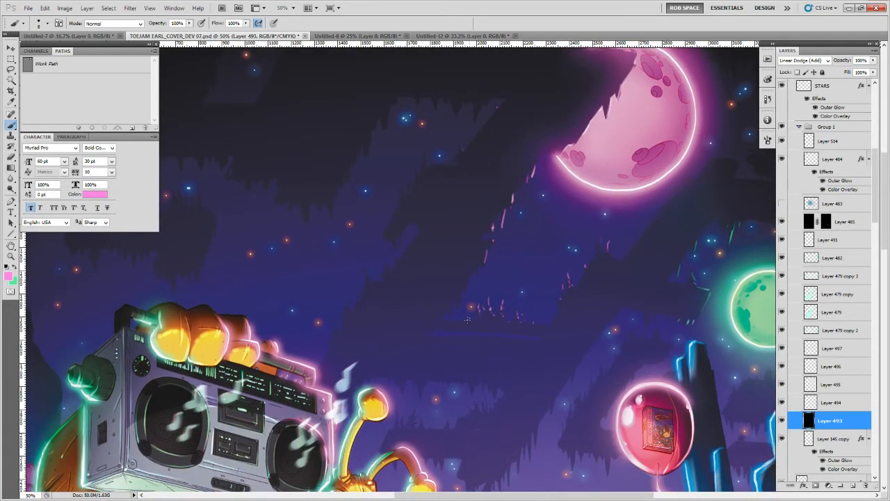
pyautogui.moveTo(634, 341); pyautogui.dragTo(441, 421)
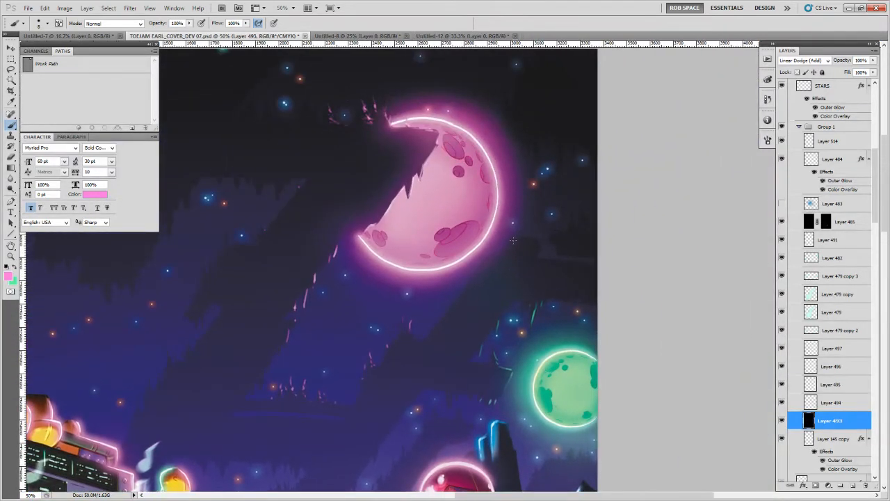
# Paint small pink highlight strokes along the dark cloud edges below and beside the pink moon
pyautogui.moveTo(487, 258); pyautogui.dragTo(470, 280)
pyautogui.moveTo(430, 332); pyautogui.dragTo(425, 340)
pyautogui.click(551, 229)
pyautogui.moveTo(530, 305); pyautogui.dragTo(588, 227)
pyautogui.moveTo(601, 311); pyautogui.dragTo(604, 269)
# Switch to green and paint small highlight strokes on the dark cloud edges around the green moon and crystals
pyautogui.press('x')
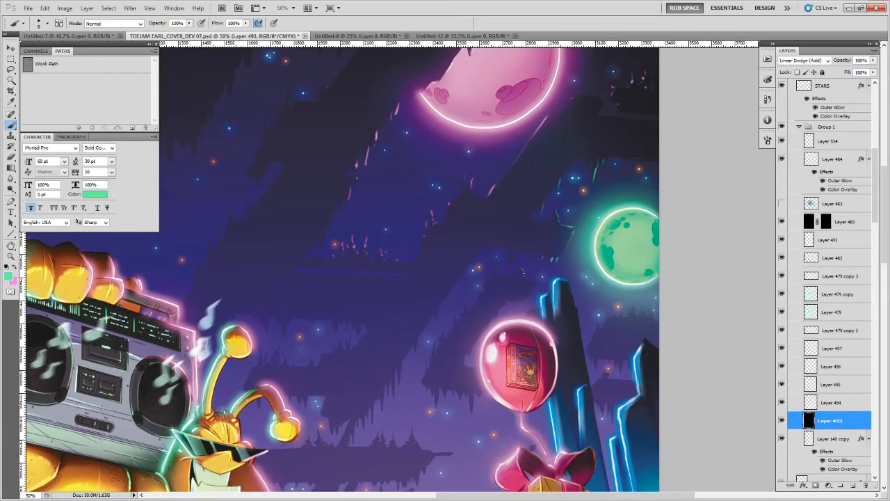
pyautogui.click(532, 281)
pyautogui.click(500, 273)
pyautogui.moveTo(249, 88); pyautogui.dragTo(331, 313)
# Switch back to pink and paint small highlights on the dark cloud edges left of the pink moon
pyautogui.press('x')
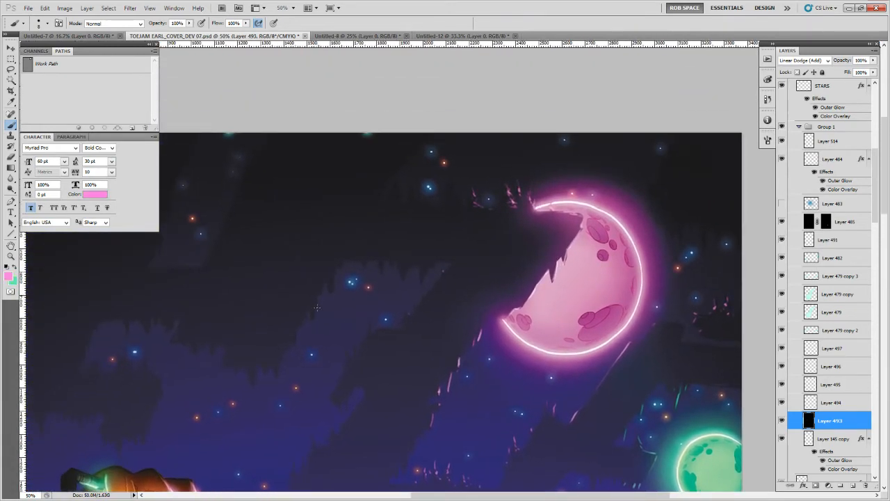
pyautogui.hotkey('ctrl', 'BackSpace')
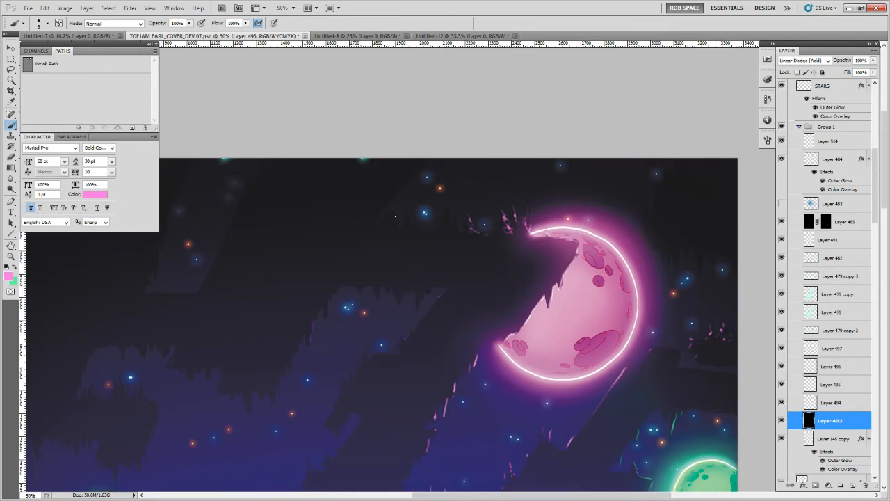
pyautogui.moveTo(393, 215); pyautogui.dragTo(398, 221)
pyautogui.moveTo(450, 244); pyautogui.dragTo(459, 249)
pyautogui.hscroll(-2, 417, 237)
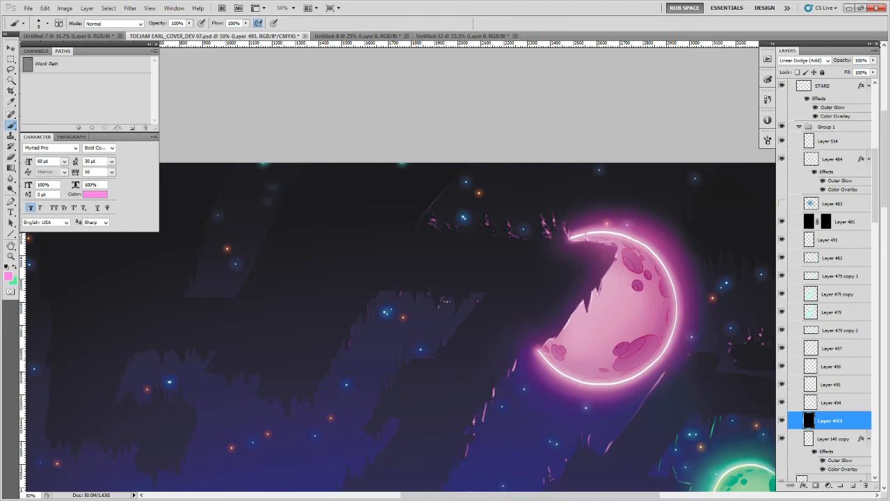
pyautogui.moveTo(462, 299); pyautogui.dragTo(459, 307)
pyautogui.moveTo(411, 376); pyautogui.dragTo(566, 254)
# Sample bright blue from the crystals and dab highlights onto the cloud bank between the yellow antennae and the balloon
pyautogui.press('z')
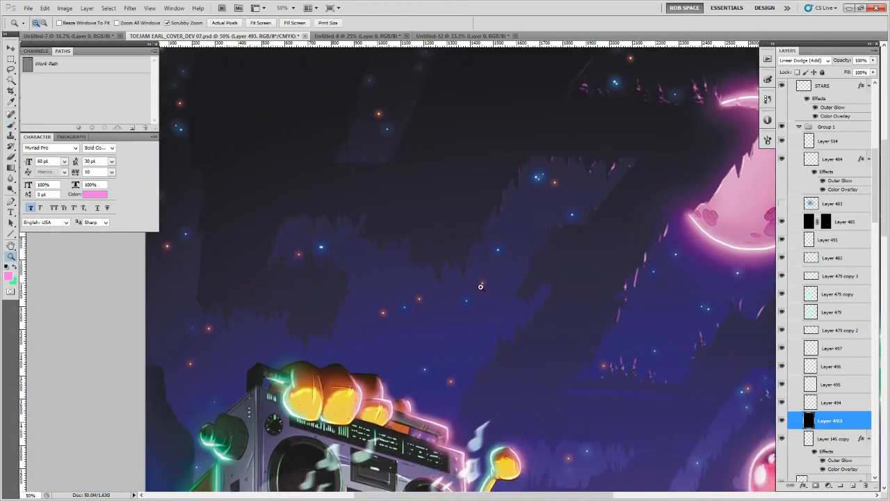
pyautogui.keyDown('alt'); pyautogui.click(499, 353); pyautogui.keyUp('alt')
pyautogui.keyDown('alt'); pyautogui.click(500, 352); pyautogui.keyUp('alt')
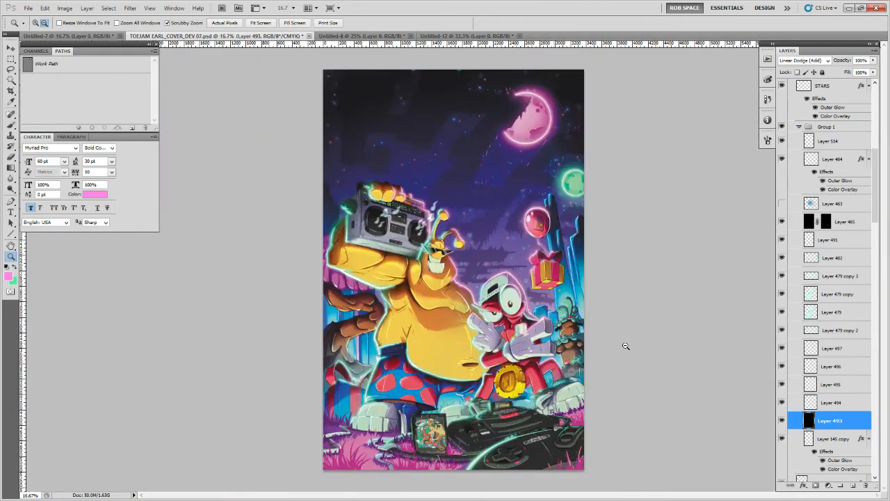
pyautogui.press('b')
pyautogui.press('z')
pyautogui.click(528, 226)
pyautogui.click(527, 225)
pyautogui.click(527, 225)
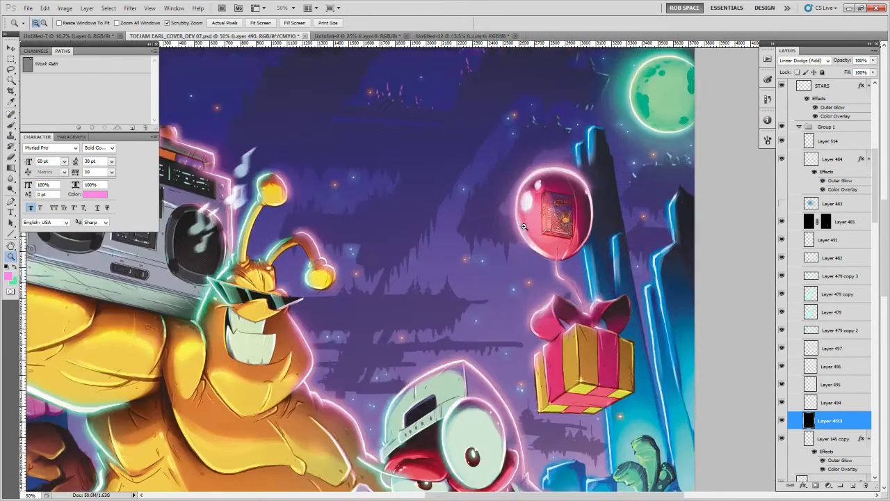
pyautogui.press('b')
pyautogui.moveTo(496, 224); pyautogui.dragTo(498, 257)
pyautogui.press('x')
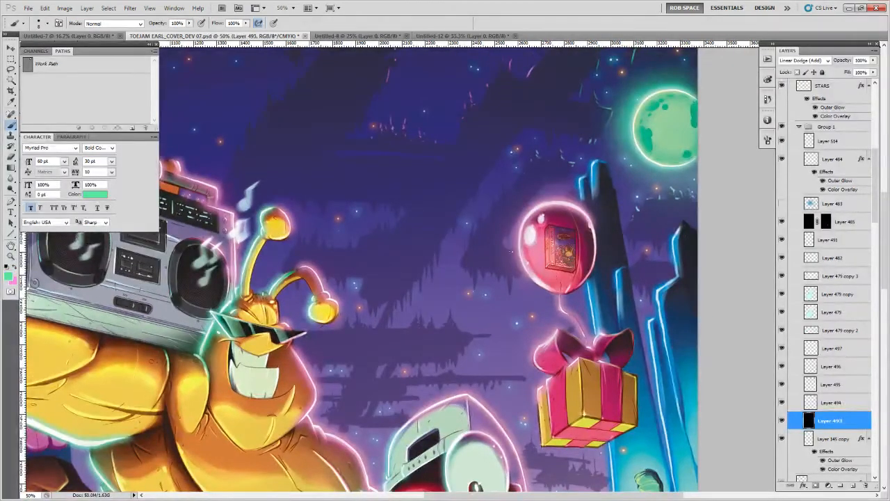
pyautogui.keyDown('alt'); pyautogui.click(595, 295); pyautogui.keyUp('alt')
pyautogui.click(420, 319)
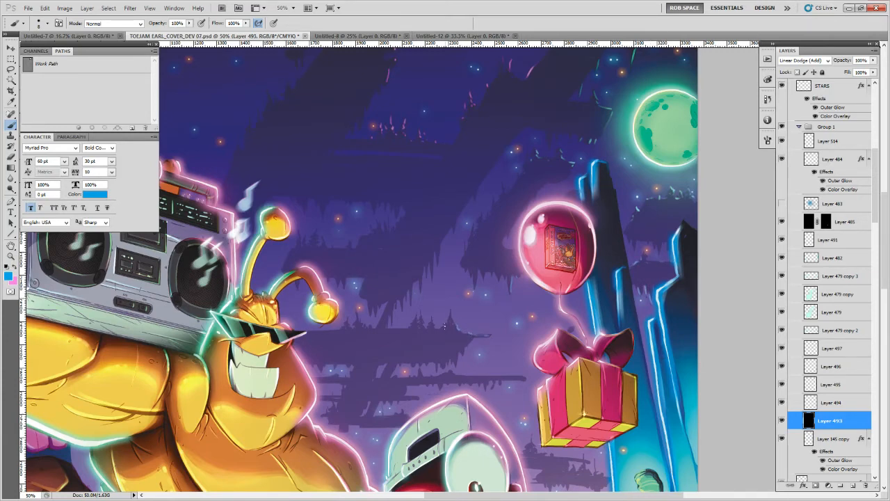
# Sample purple from the lower sky and paint edge highlights on the cloud bank's pointed end near the gift
pyautogui.keyDown('alt'); pyautogui.click(432, 364); pyautogui.keyUp('alt')
pyautogui.moveTo(443, 315)
pyautogui.mouseDown()
pyautogui.moveTo(450, 302)
pyautogui.moveTo(467, 315)
pyautogui.mouseUp()
pyautogui.press('e')
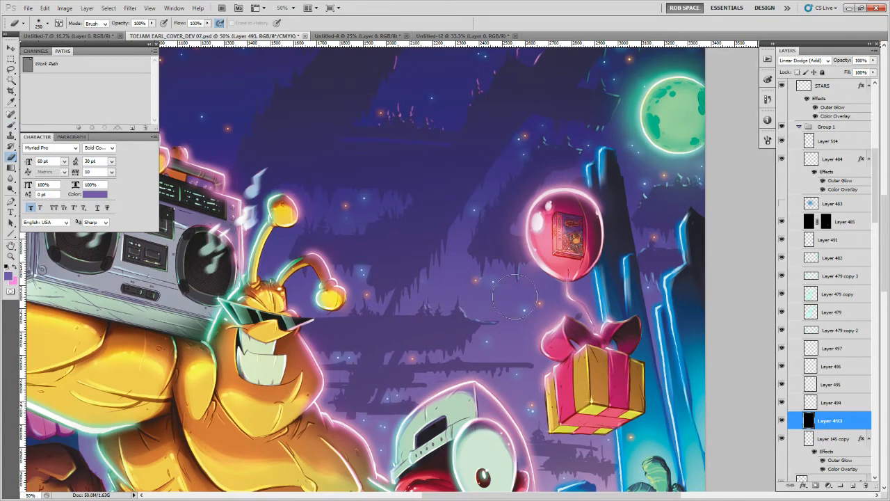
pyautogui.press('b')
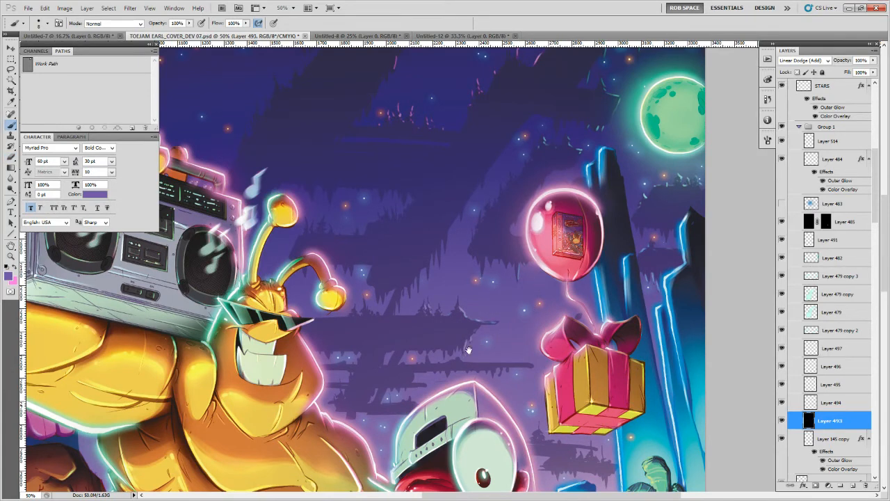
pyautogui.moveTo(468, 347); pyautogui.dragTo(475, 340)
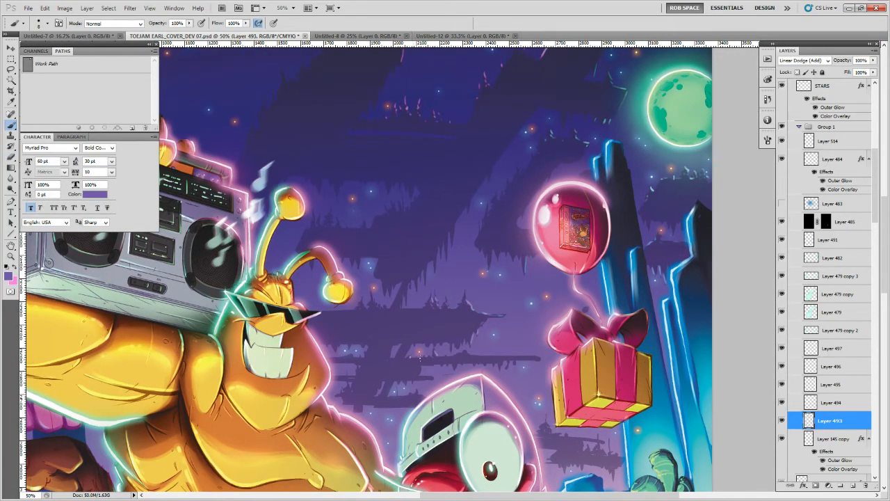
# Paint purple highlights along the dark cloud edges above the boombox and across the sky to the pink moon
pyautogui.moveTo(543, 308); pyautogui.dragTo(584, 386)
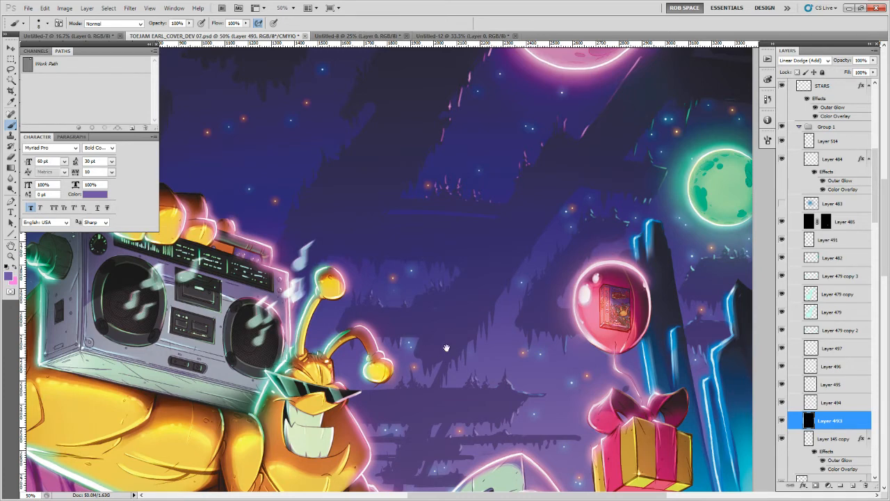
pyautogui.moveTo(406, 383); pyautogui.dragTo(457, 320)
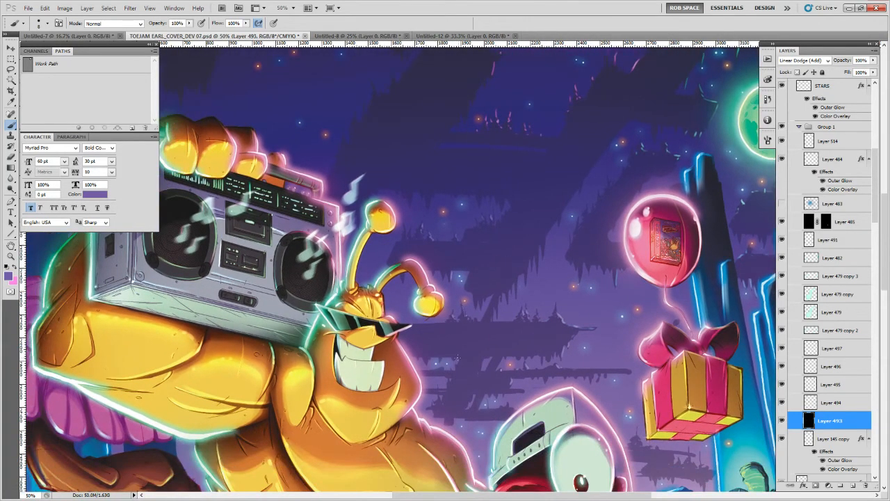
pyautogui.moveTo(494, 275); pyautogui.dragTo(447, 436)
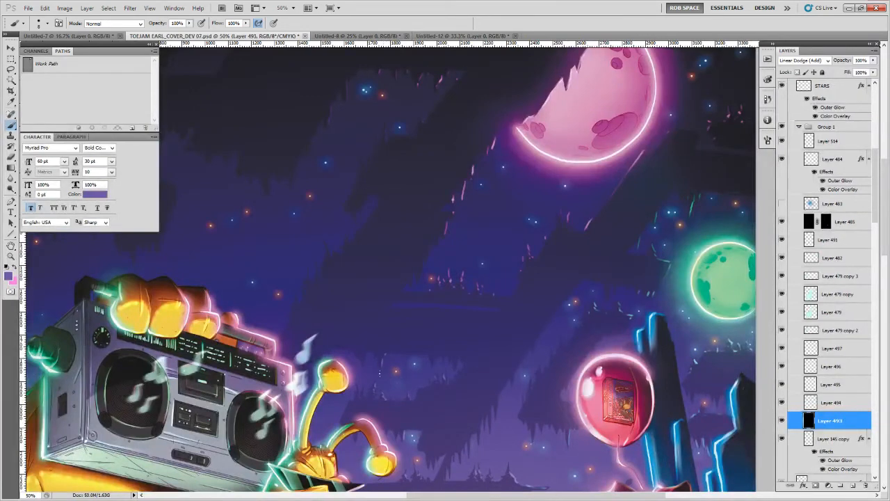
pyautogui.moveTo(406, 300); pyautogui.dragTo(500, 369)
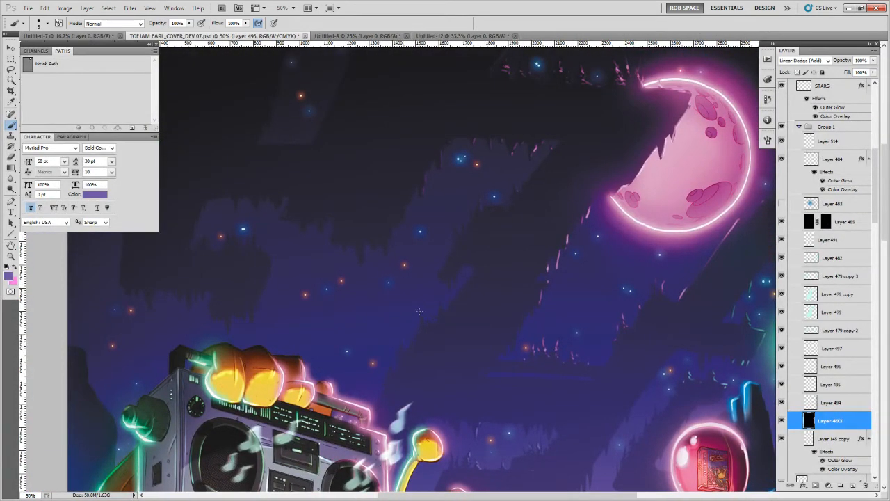
pyautogui.moveTo(465, 253); pyautogui.dragTo(453, 298)
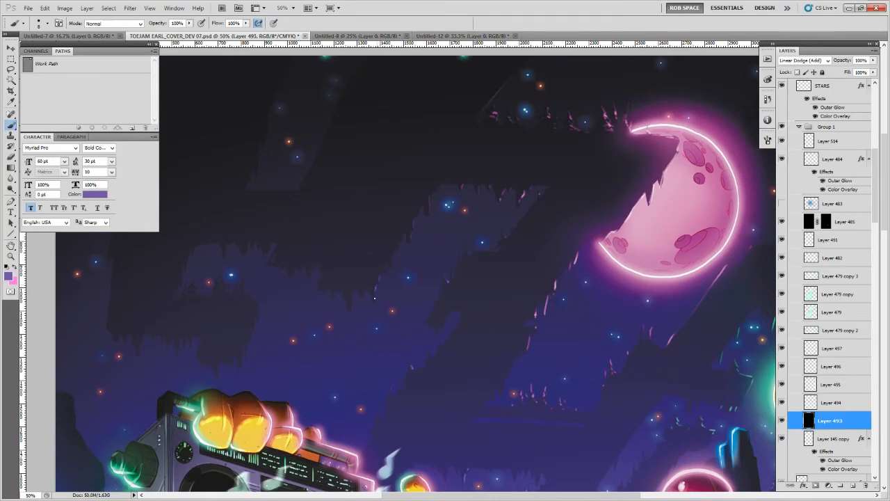
pyautogui.moveTo(380, 326); pyautogui.dragTo(448, 325)
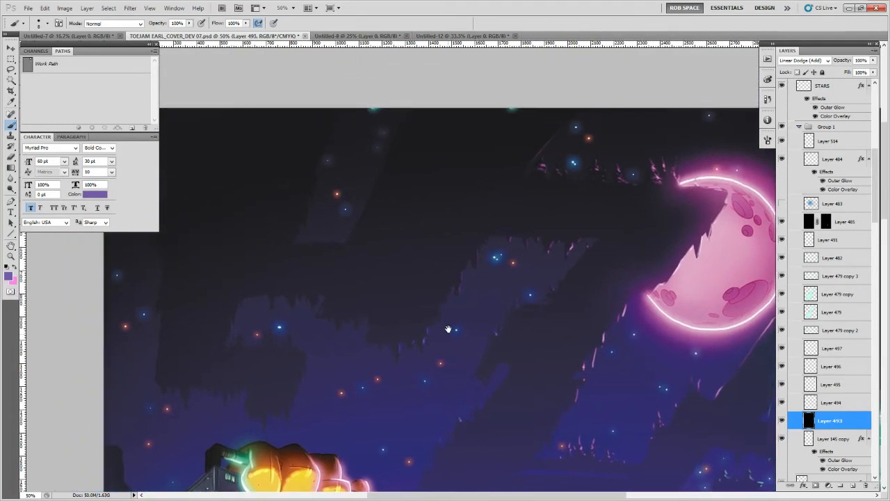
pyautogui.moveTo(304, 351); pyautogui.dragTo(397, 326)
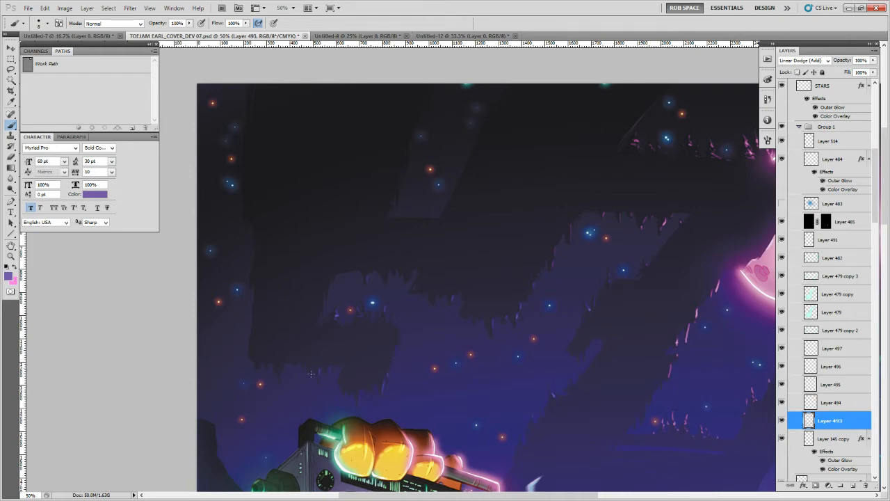
pyautogui.moveTo(560, 276); pyautogui.dragTo(406, 355)
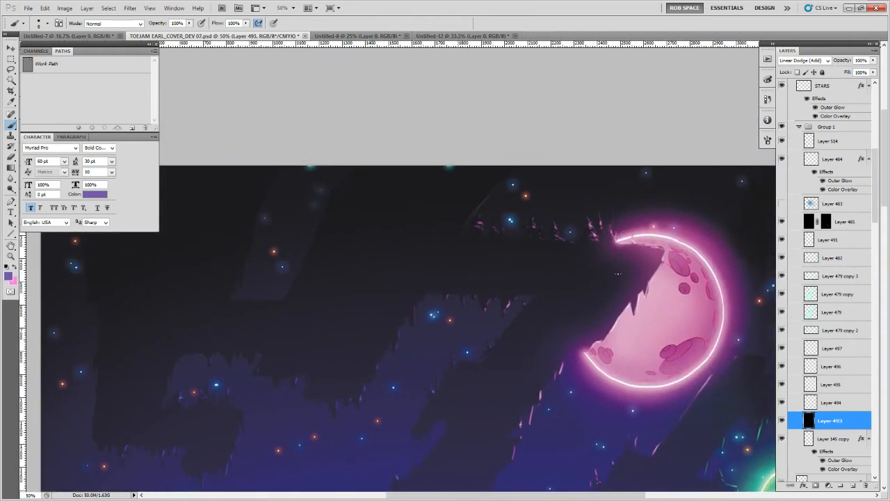
pyautogui.moveTo(620, 256); pyautogui.dragTo(586, 259)
# Paint thin purple horizontal streaks on the dark cloud above the antennae, undoing and redrawing one stroke
pyautogui.scroll(-6, 503, 322)
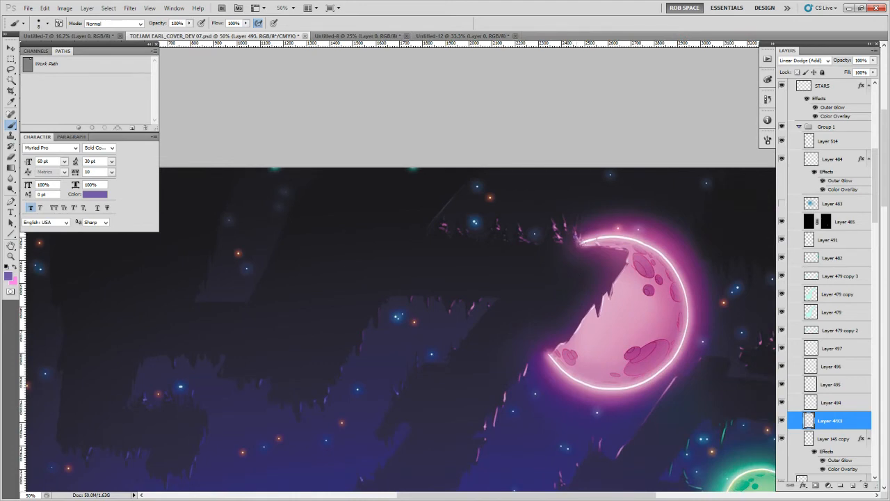
pyautogui.scroll(-1, 503, 322)
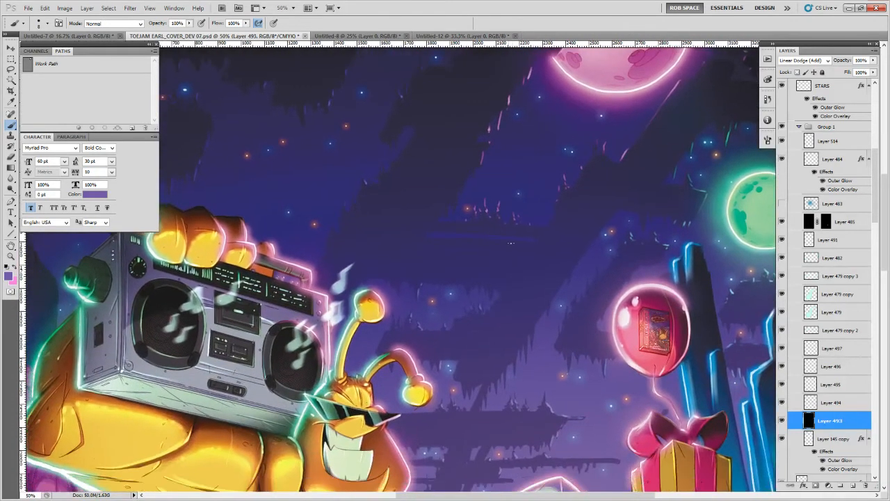
pyautogui.moveTo(470, 239); pyautogui.dragTo(426, 237)
pyautogui.hotkey('ctrl', 'z')
pyautogui.moveTo(541, 228); pyautogui.dragTo(439, 221)
# Choose the PAINTING - MyBroosh brush preset and sample green from the green moon
pyautogui.press('z')
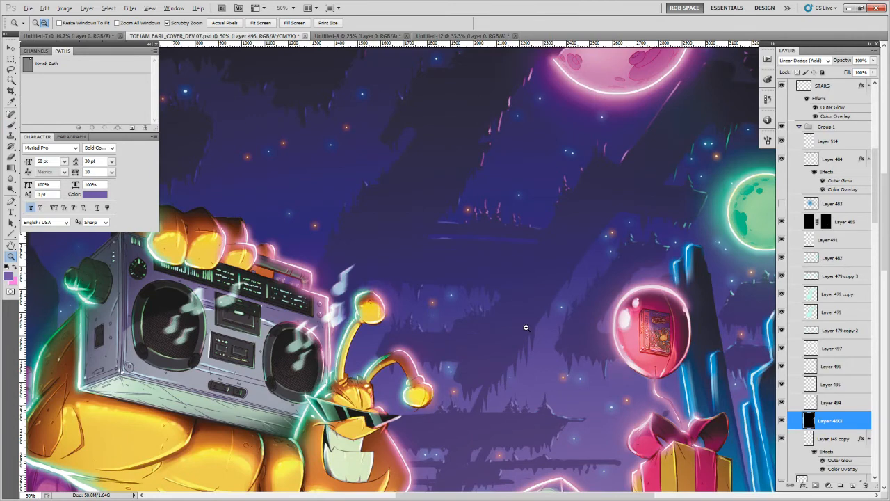
pyautogui.keyDown('alt'); pyautogui.click(526, 326); pyautogui.keyUp('alt')
pyautogui.keyDown('alt'); pyautogui.click(526, 327); pyautogui.keyUp('alt')
pyautogui.keyDown('alt'); pyautogui.click(526, 327); pyautogui.keyUp('alt')
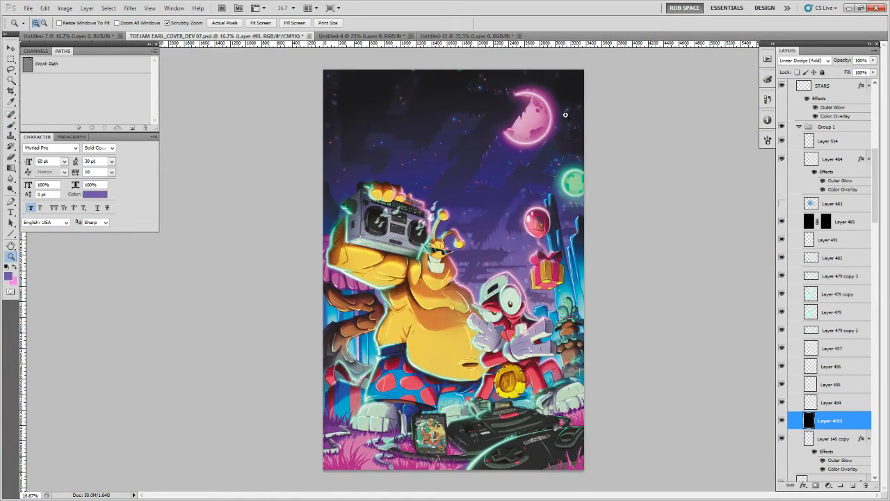
pyautogui.press('b')
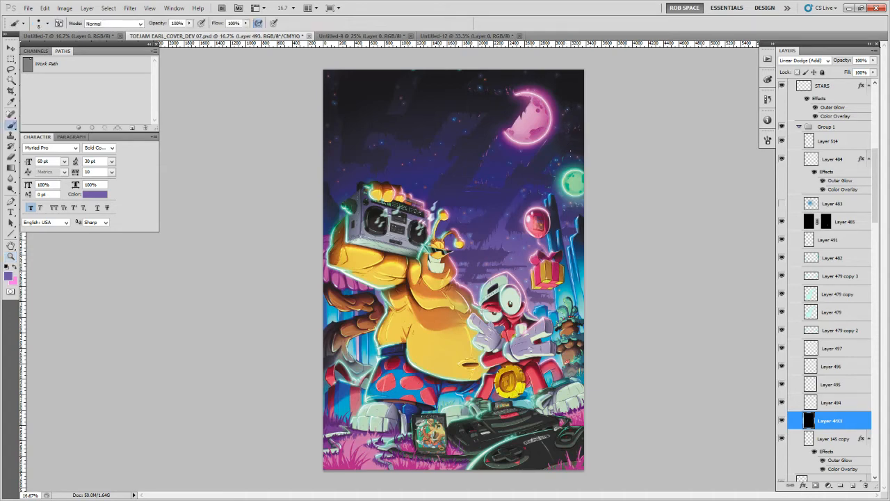
pyautogui.scroll(2, 571, 151)
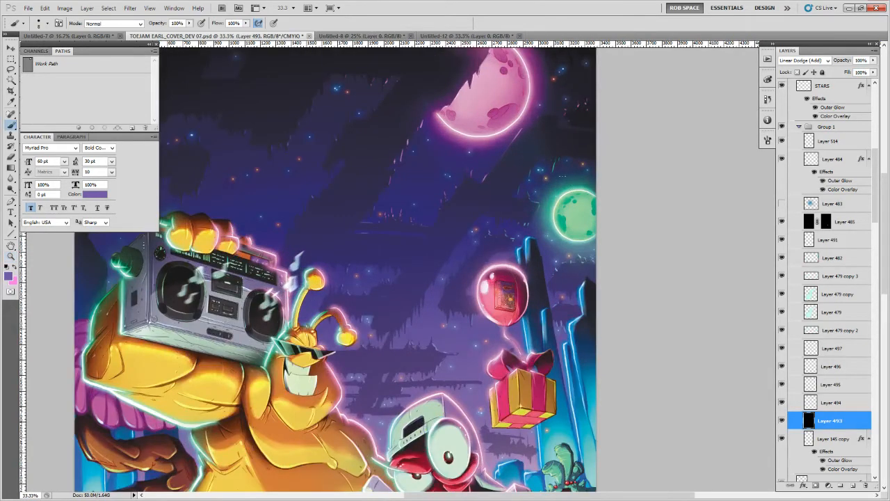
pyautogui.rightClick(566, 211)
pyautogui.click(595, 346)
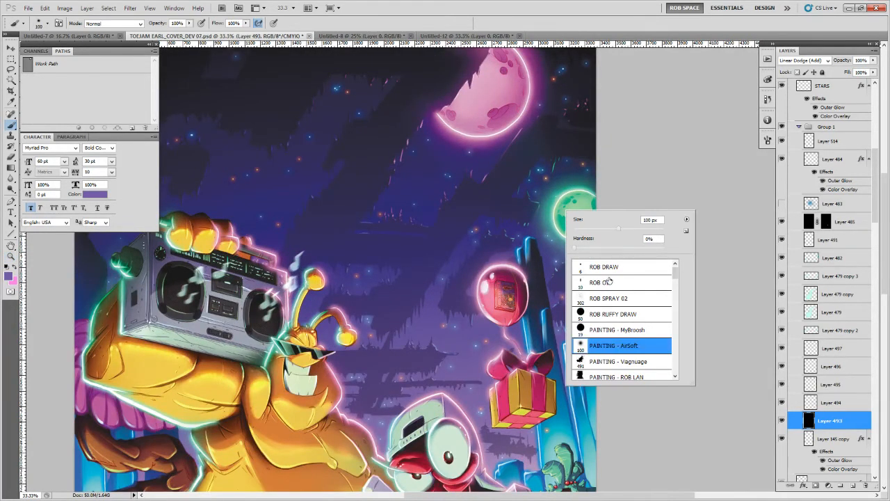
pyautogui.click(611, 314)
pyautogui.doubleClick(614, 329)
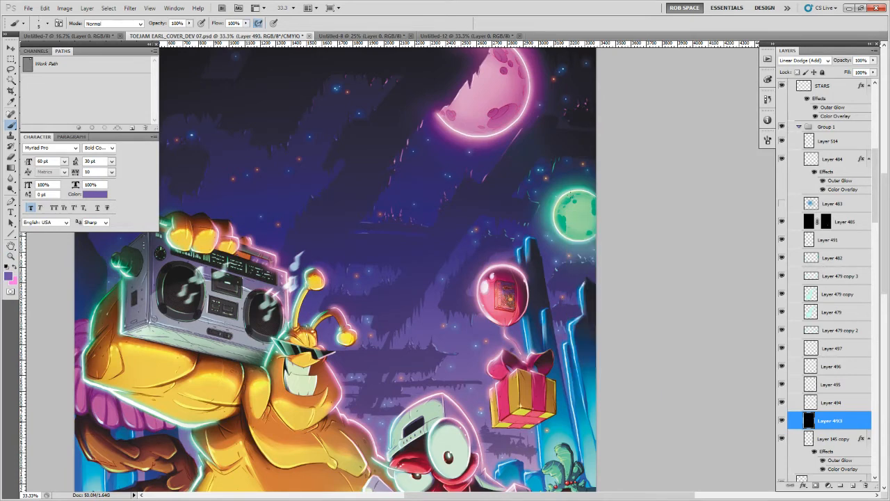
pyautogui.keyDown('alt'); pyautogui.click(568, 196); pyautogui.keyUp('alt')
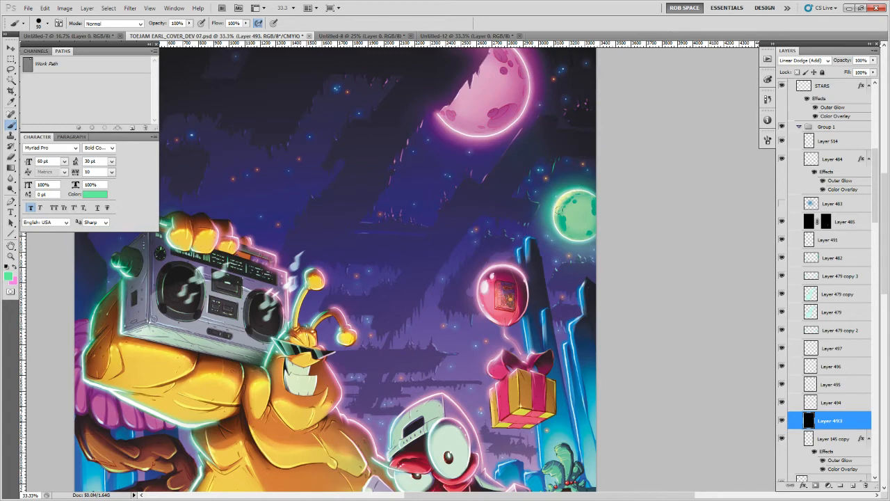
# Paint small green surface details along the green moon's upper rim
pyautogui.press('z')
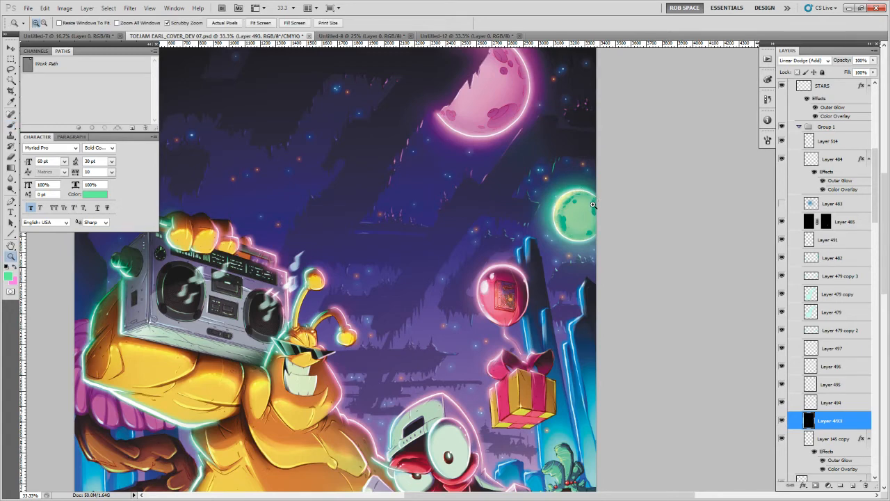
pyautogui.click(571, 222)
pyautogui.press('b')
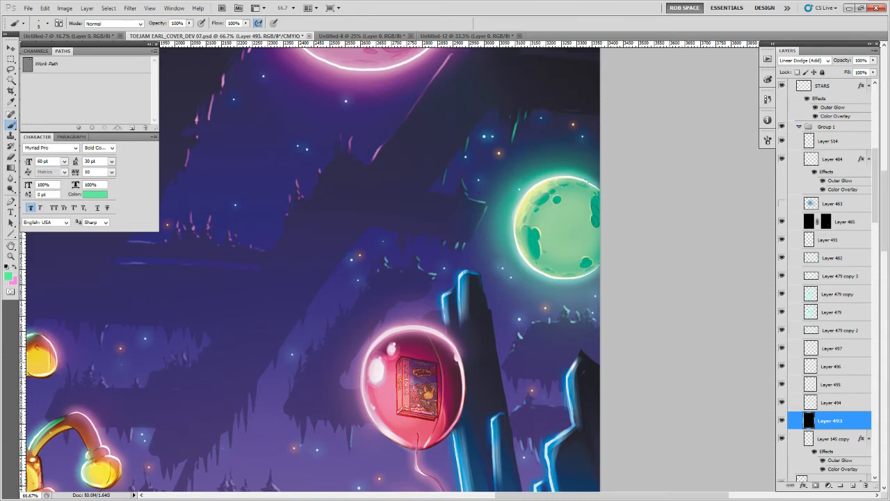
pyautogui.moveTo(577, 181); pyautogui.dragTo(593, 189)
# Brush a soft green glow over the green moon with the PAINTING - AirSoft preset
pyautogui.rightClick(562, 240)
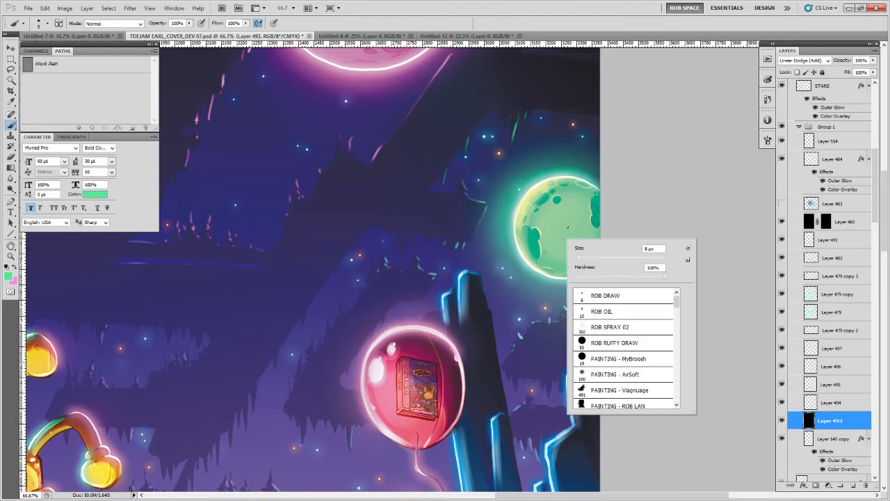
pyautogui.click(626, 368)
pyautogui.press('Return')
pyautogui.moveTo(530, 217)
pyautogui.mouseDown()
pyautogui.moveTo(560, 212)
pyautogui.moveTo(573, 233)
pyautogui.moveTo(567, 245)
pyautogui.mouseUp()
pyautogui.moveTo(555, 141); pyautogui.dragTo(563, 260)
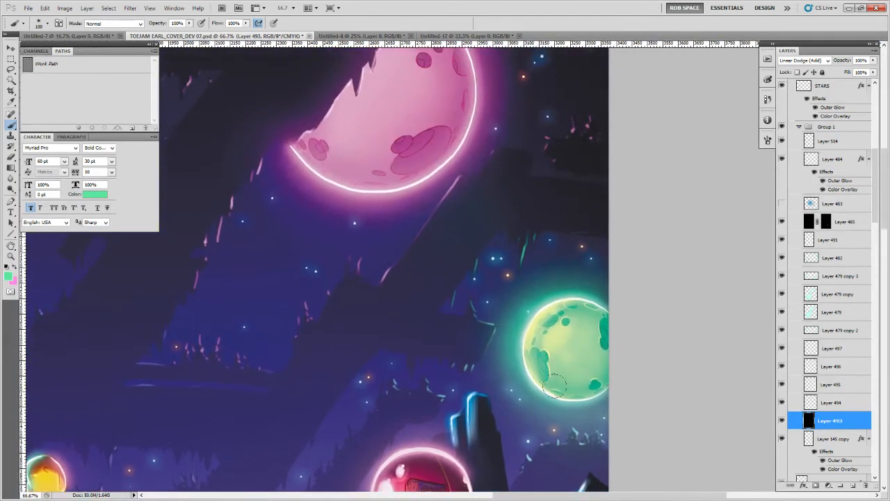
pyautogui.moveTo(542, 356); pyautogui.dragTo(573, 498)
# Choose the PAINTING - MyBroosh brush preset and sample pink from the pink moon
pyautogui.rightClick(462, 264)
pyautogui.click(507, 384)
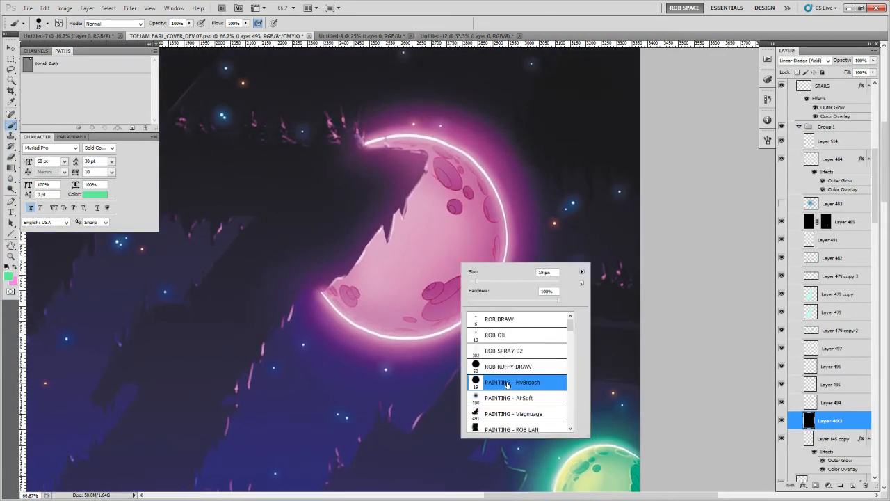
pyautogui.press('Return')
pyautogui.keyDown('alt'); pyautogui.click(455, 275); pyautogui.keyUp('alt')
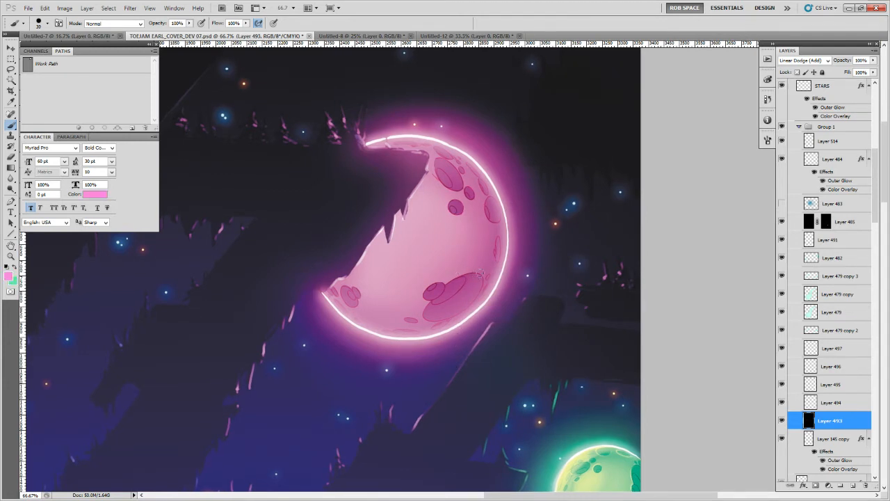
# Paint small pink highlights around the craters along the pink moon's right rim, varying the brush size
pyautogui.press('[')
pyautogui.moveTo(488, 198); pyautogui.dragTo(494, 222)
pyautogui.press(']')
pyautogui.moveTo(495, 190); pyautogui.dragTo(506, 245)
pyautogui.moveTo(503, 212)
pyautogui.mouseDown()
pyautogui.moveTo(490, 294)
pyautogui.moveTo(476, 310)
pyautogui.mouseUp()
pyautogui.press('[')
pyautogui.press('[')
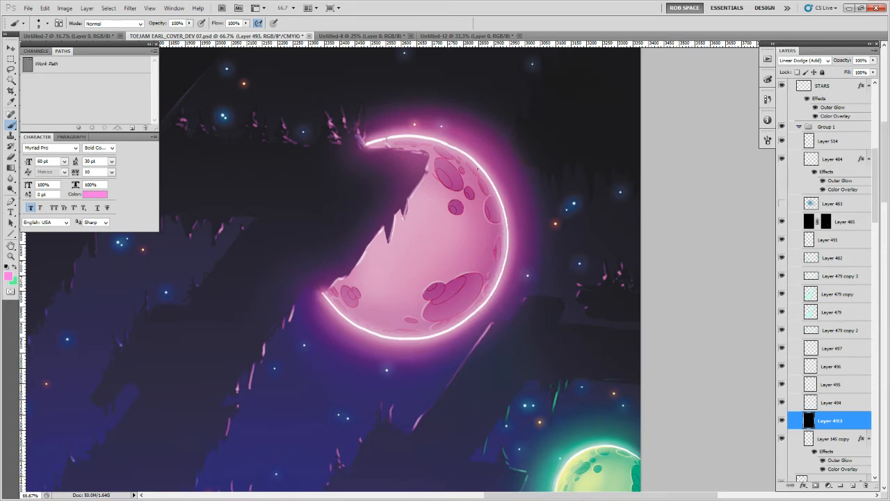
# Paint pink highlights along the pink moon's upper tip, upper craters, lower rim and lower right edge
pyautogui.press(']')
pyautogui.press(']')
pyautogui.moveTo(370, 143)
pyautogui.mouseDown()
pyautogui.moveTo(414, 138)
pyautogui.moveTo(452, 151)
pyautogui.mouseUp()
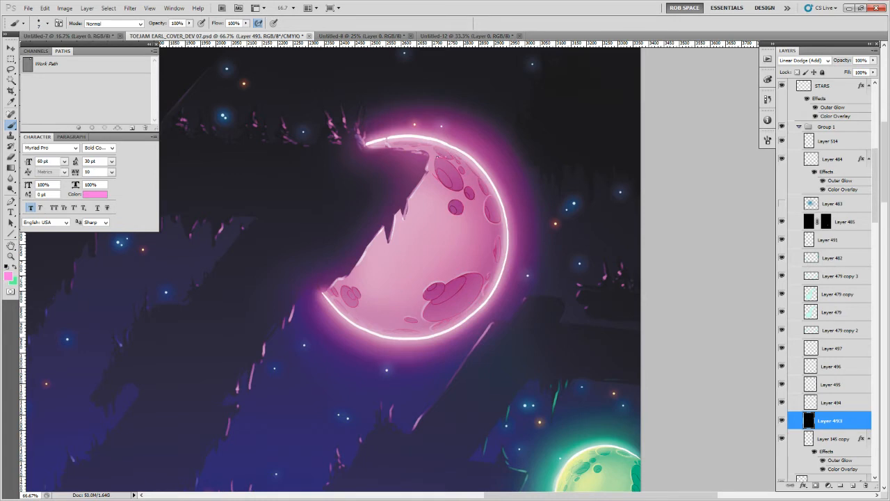
pyautogui.moveTo(479, 179)
pyautogui.mouseDown()
pyautogui.moveTo(484, 193)
pyautogui.moveTo(452, 212)
pyautogui.mouseUp()
pyautogui.moveTo(341, 285)
pyautogui.mouseDown()
pyautogui.moveTo(343, 297)
pyautogui.moveTo(358, 300)
pyautogui.moveTo(351, 316)
pyautogui.moveTo(414, 339)
pyautogui.mouseUp()
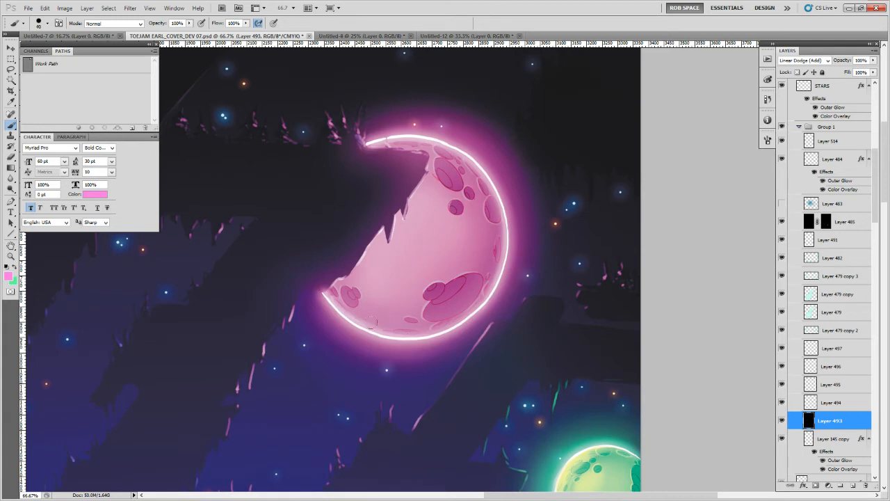
pyautogui.moveTo(352, 309); pyautogui.dragTo(396, 332)
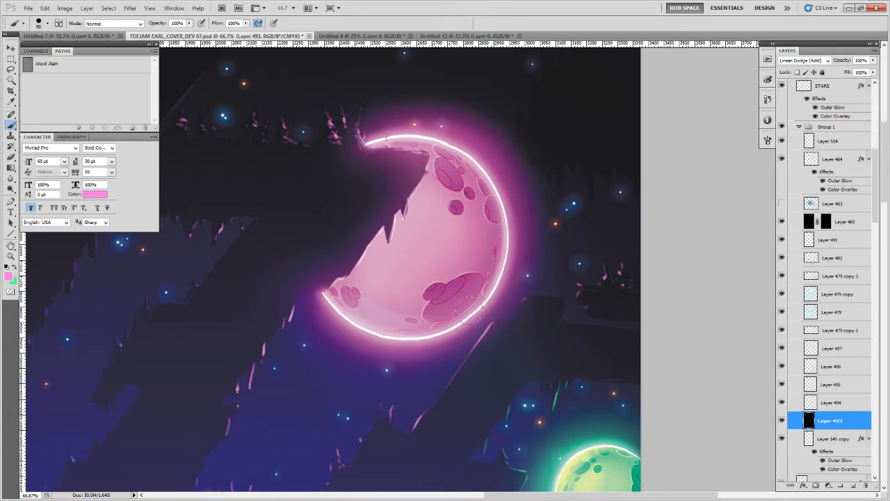
pyautogui.moveTo(504, 235); pyautogui.dragTo(477, 311)
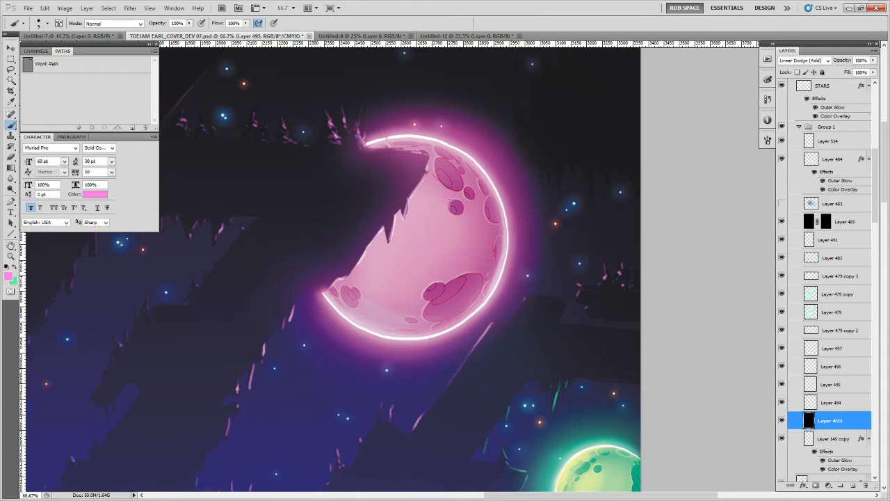
# Enlarge the brush to 300 px and sweep a pink glow across the pink moon
pyautogui.press('z')
pyautogui.keyDown('alt'); pyautogui.click(473, 207); pyautogui.keyUp('alt')
pyautogui.keyDown('alt'); pyautogui.click(483, 209); pyautogui.keyUp('alt')
pyautogui.keyDown('alt'); pyautogui.click(481, 210); pyautogui.keyUp('alt')
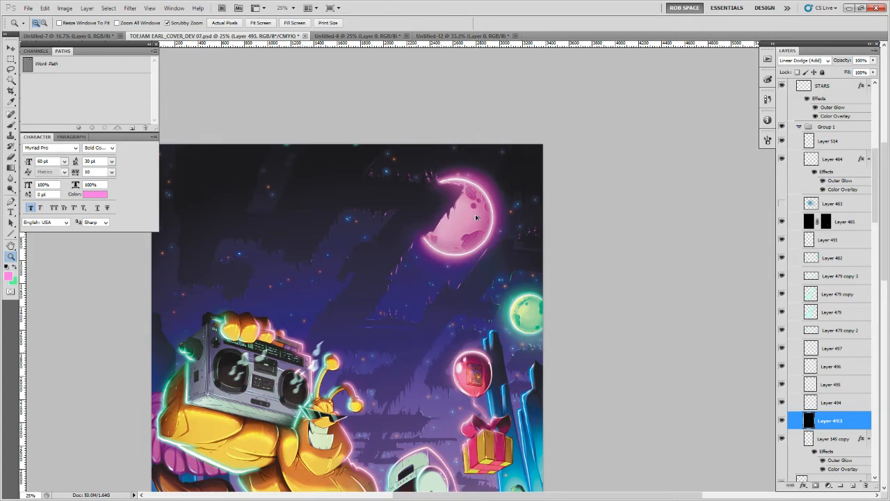
pyautogui.press('c')
pyautogui.rightClick(475, 217)
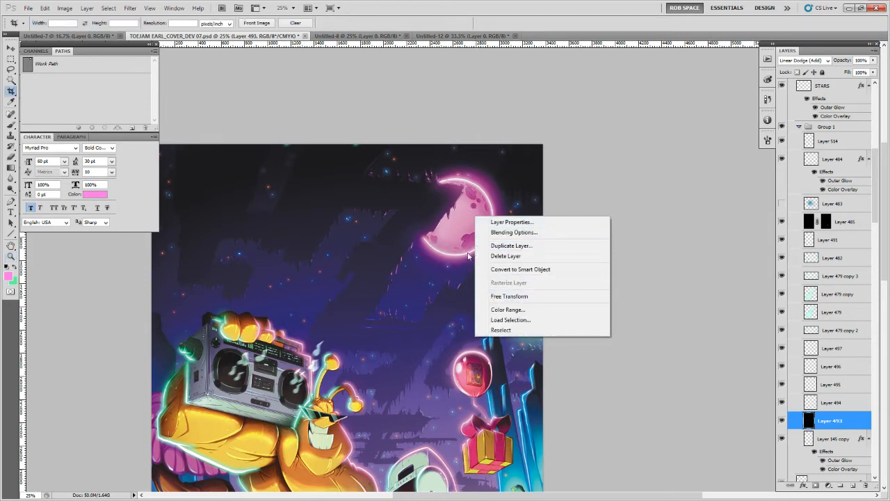
pyautogui.press('Escape')
pyautogui.press('b')
pyautogui.rightClick(464, 240)
pyautogui.press('Escape')
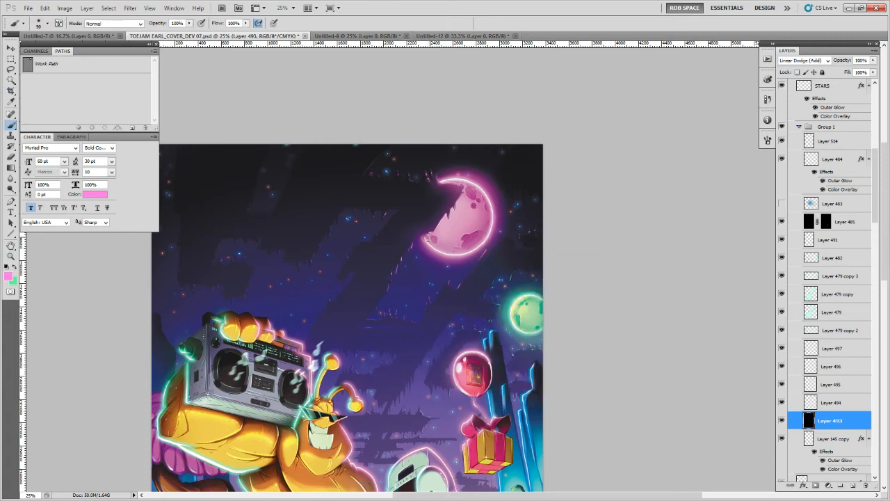
pyautogui.press(']')
pyautogui.press(']')
pyautogui.press(']')
pyautogui.press(']')
pyautogui.press(']')
pyautogui.press(']')
pyautogui.press(']')
pyautogui.moveTo(429, 236)
pyautogui.mouseDown()
pyautogui.moveTo(458, 248)
pyautogui.moveTo(464, 232)
pyautogui.moveTo(434, 234)
pyautogui.moveTo(453, 241)
pyautogui.moveTo(497, 208)
pyautogui.mouseUp()
# Sample magenta from the pink moon's glow and add a Multiply layer directly above Layer 493
pyautogui.keyDown('alt'); pyautogui.click(497, 209); pyautogui.keyUp('alt')
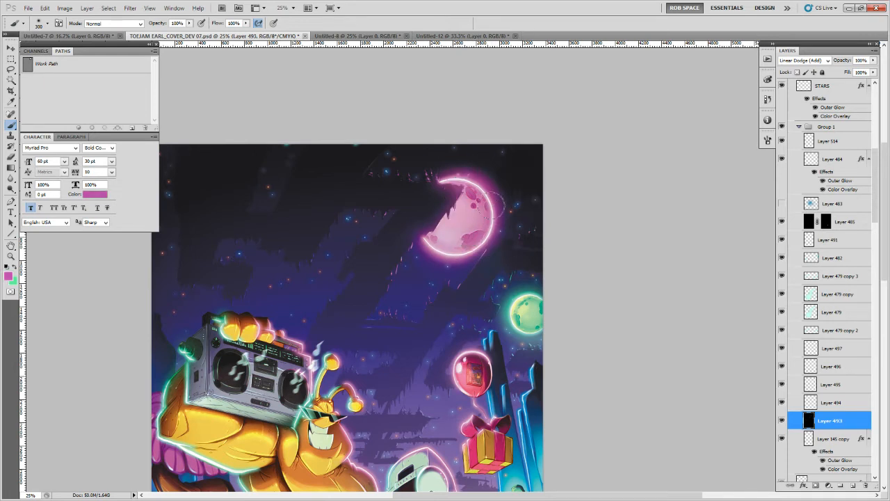
pyautogui.click(853, 486)
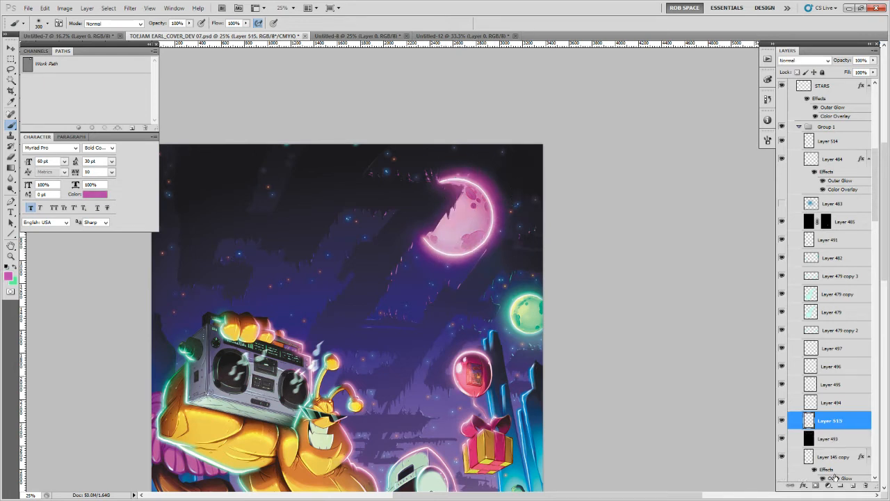
pyautogui.click(803, 61)
pyautogui.click(800, 95)
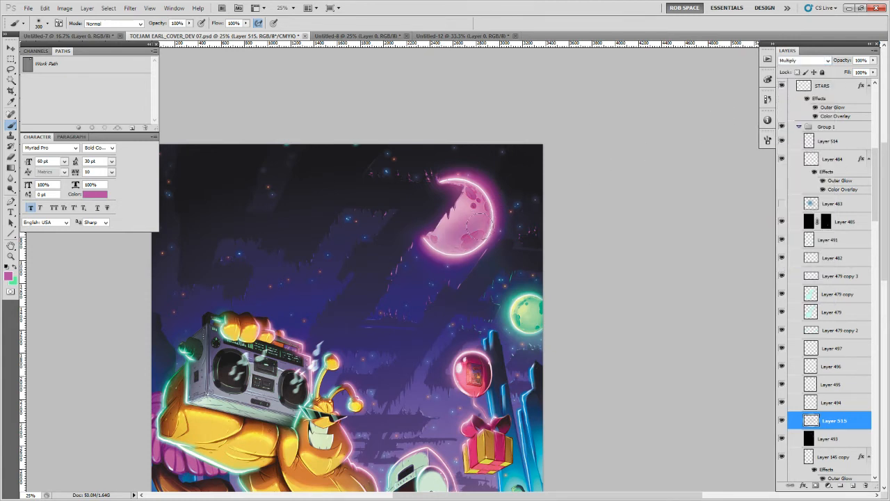
# Change the new layer's blend mode to Overlay and dab magenta over the pink moon
pyautogui.press('Down')
pyautogui.press('Down')
pyautogui.press('Down')
pyautogui.press('Down')
pyautogui.press('Down')
pyautogui.press('Down')
pyautogui.press('Down')
pyautogui.press('Down')
pyautogui.press('Down')
pyautogui.press('Return')
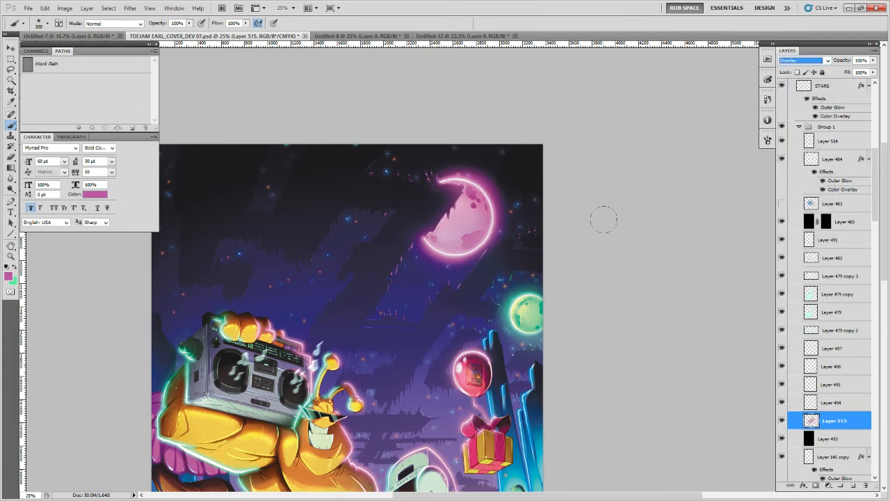
pyautogui.click(456, 231)
# Examine the moons within the full cover composition
pyautogui.moveTo(524, 318); pyautogui.dragTo(536, 222)
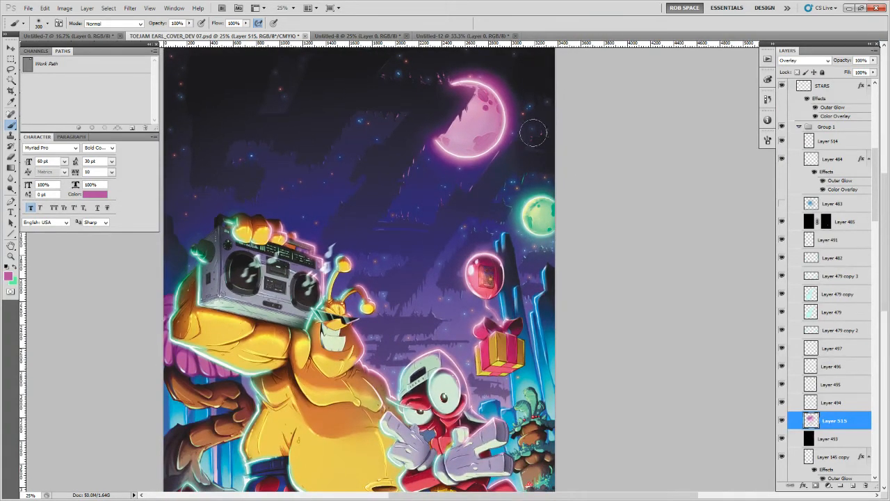
pyautogui.press('z')
pyautogui.keyDown('alt'); pyautogui.click(507, 270); pyautogui.keyUp('alt')
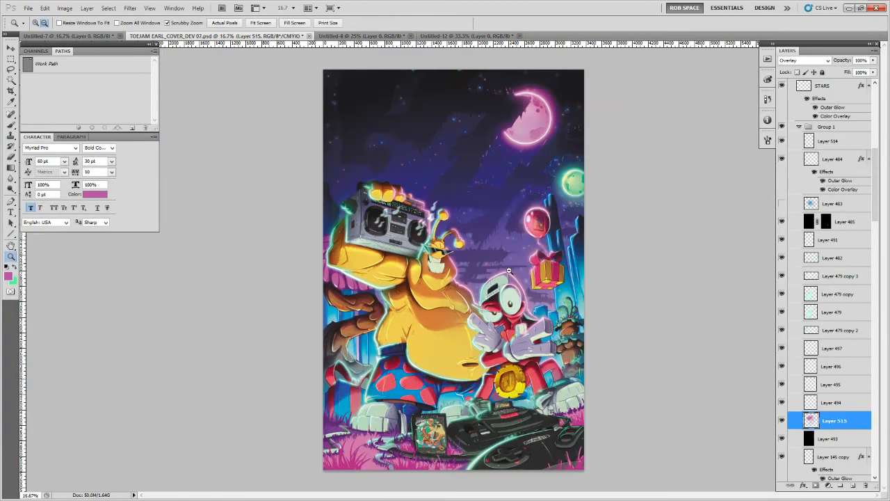
pyautogui.hotkey('ctrl', '0')
pyautogui.keyDown('alt'); pyautogui.click(510, 274); pyautogui.keyUp('alt')
pyautogui.press('b')
pyautogui.press('z')
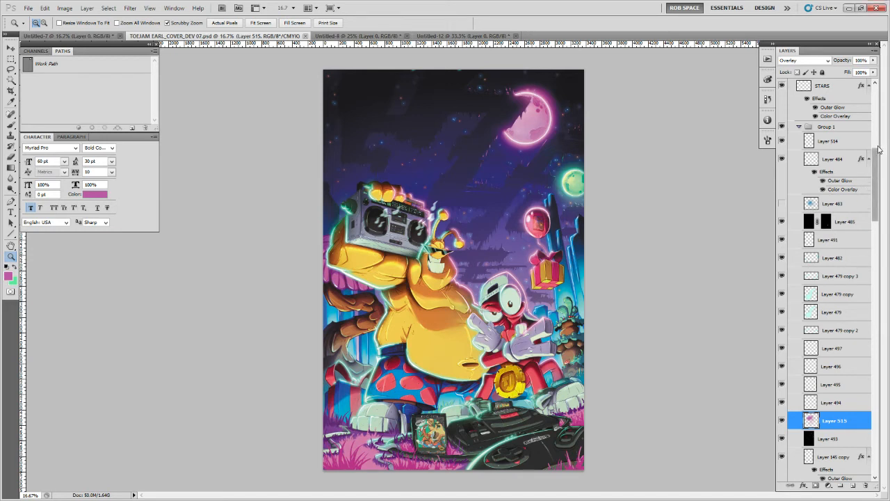
# Collapse Group 1 and make the INSTAFILTER group visible
pyautogui.click(799, 127)
pyautogui.scroll(5, 860, 170)
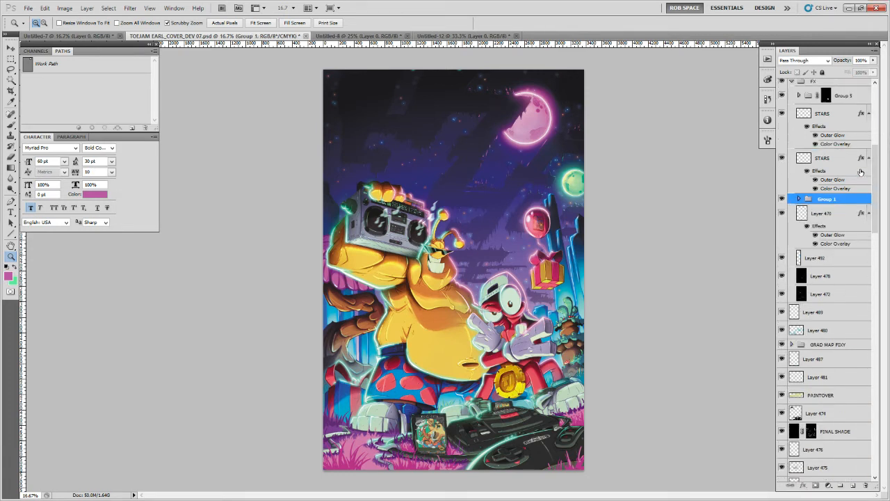
pyautogui.scroll(2, 861, 171)
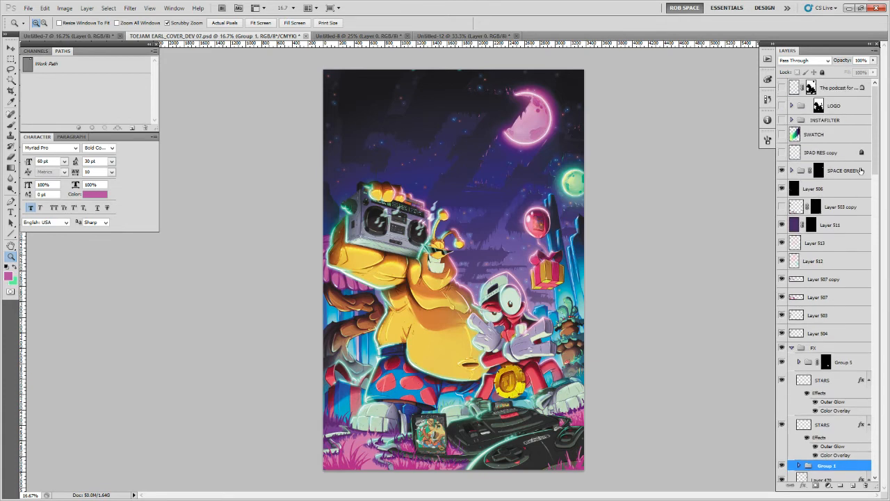
pyautogui.click(781, 119)
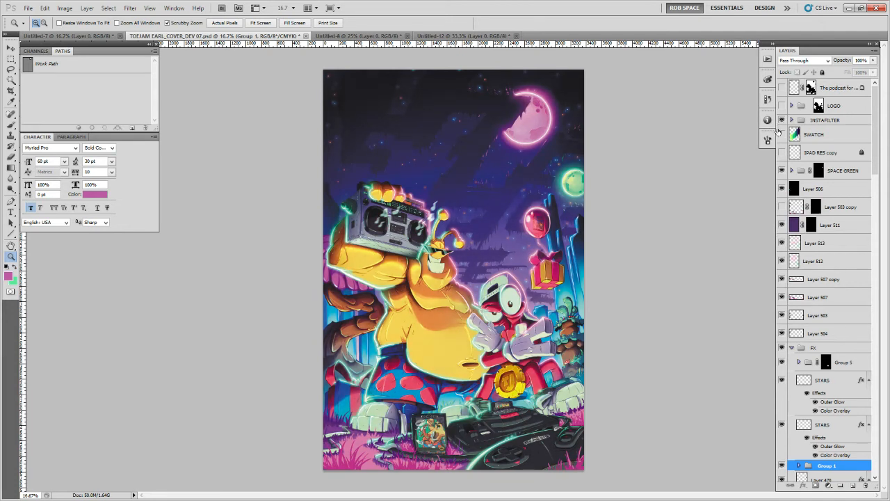
# Preview the cover with the LOGO group shown, hide the group again, and save the document
pyautogui.click(782, 105)
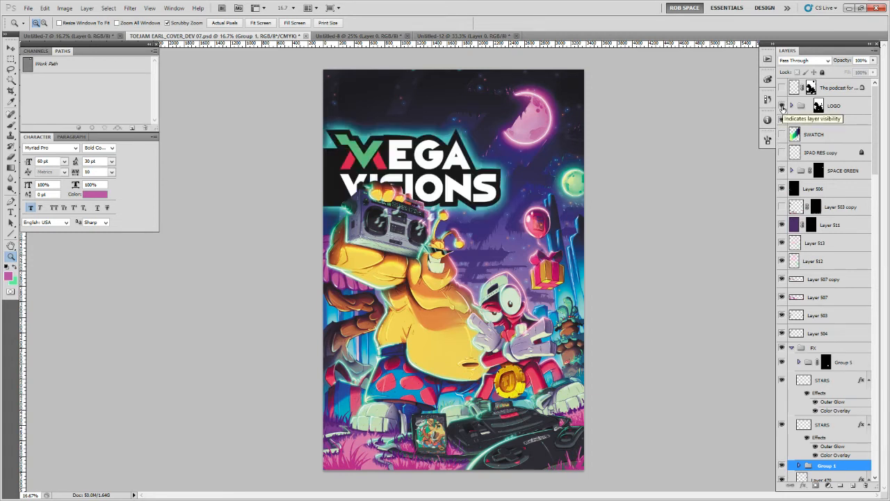
pyautogui.click(781, 106)
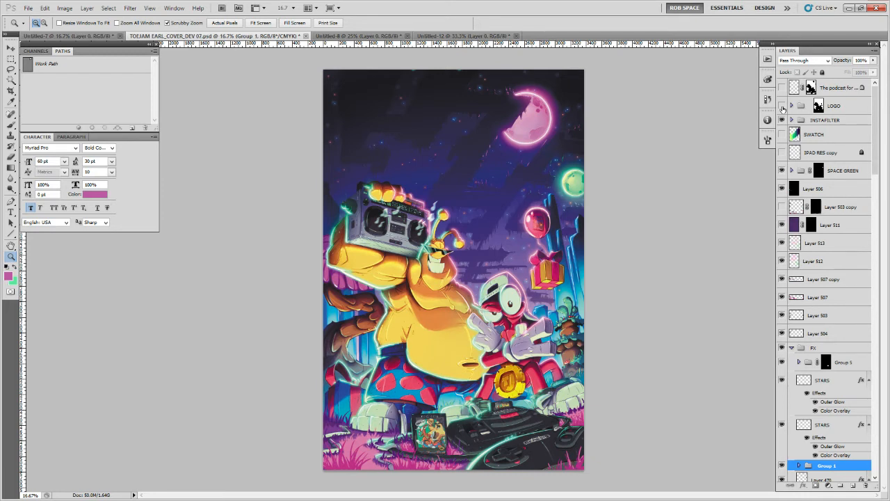
pyautogui.click(28, 7)
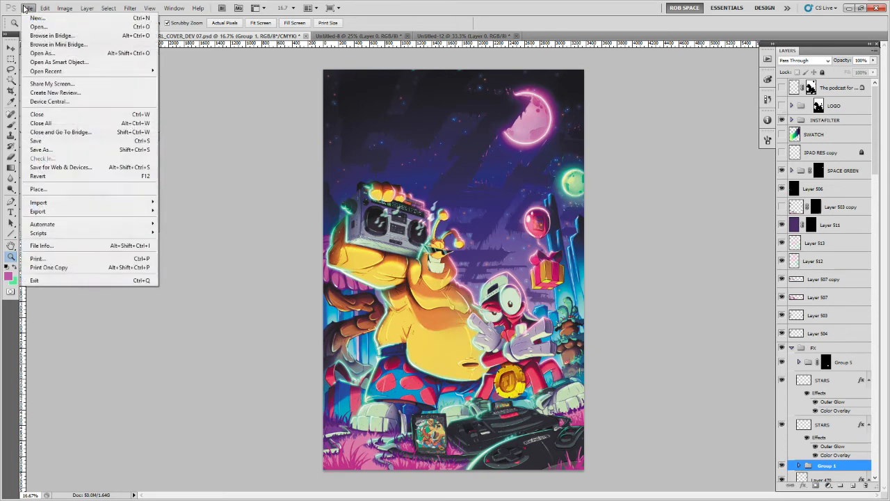
pyautogui.click(44, 141)
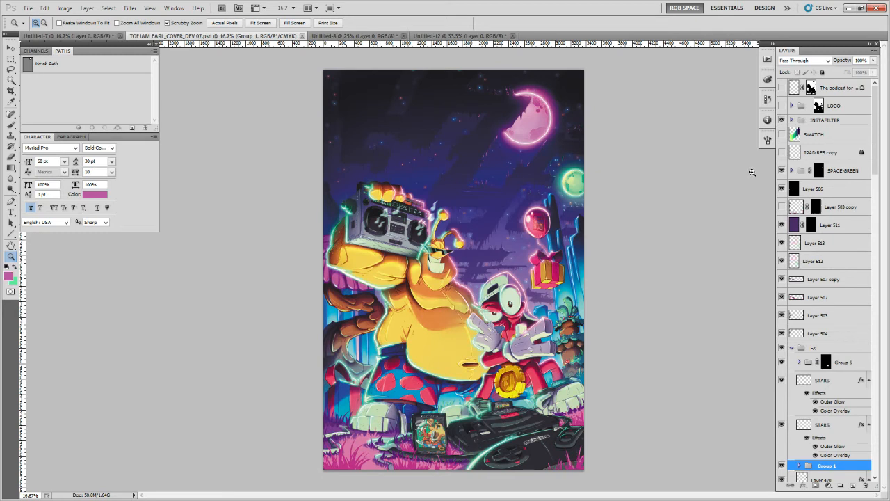
# Select Layer 506 and choose the cross-shaped star flare brush preset
pyautogui.scroll(-1, 827, 313)
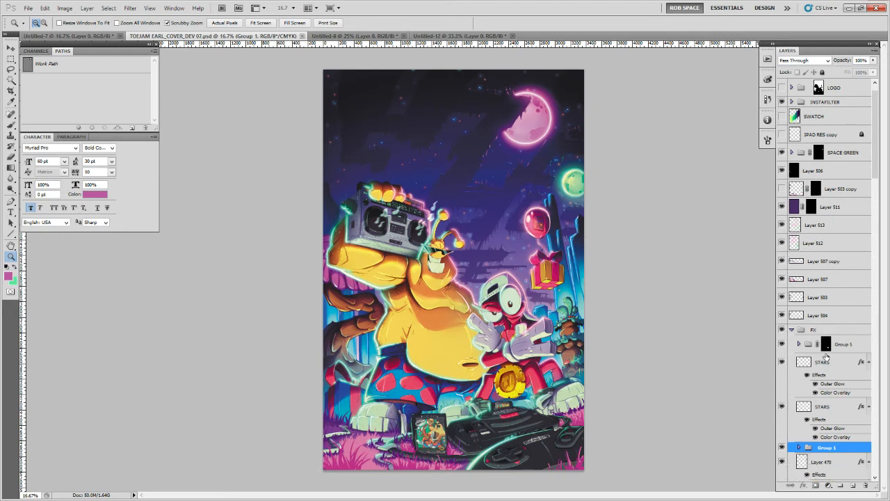
pyautogui.click(811, 406)
pyautogui.click(797, 169)
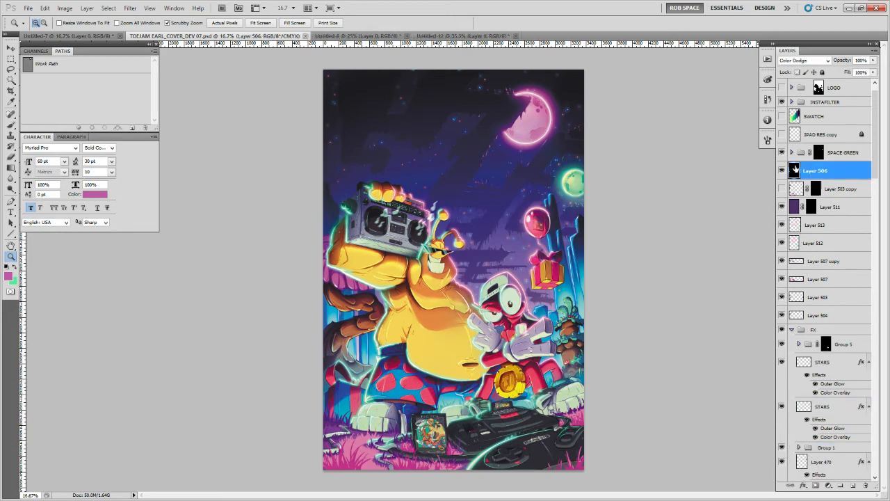
pyautogui.hotkey('ctrl', '+')
pyautogui.hotkey('ctrl', '+')
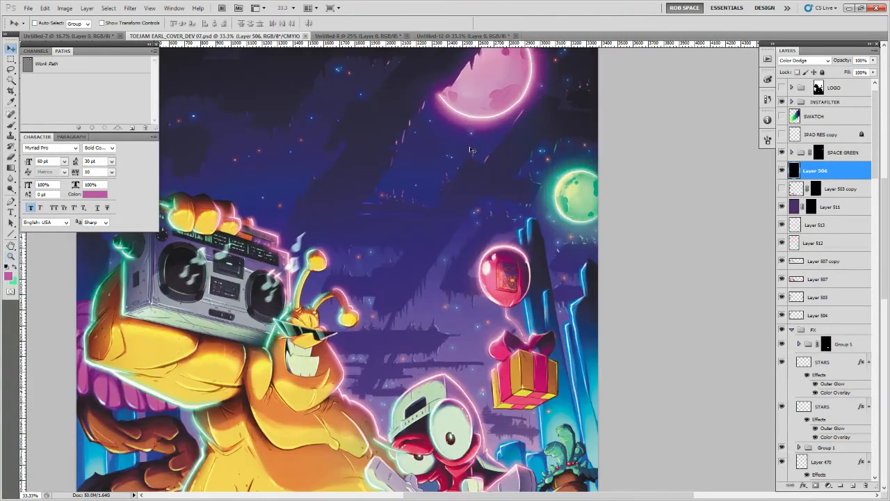
pyautogui.press('b')
pyautogui.rightClick(470, 149)
pyautogui.moveTo(583, 208)
pyautogui.mouseDown()
pyautogui.moveTo(585, 234)
pyautogui.moveTo(570, 271)
pyautogui.mouseUp()
pyautogui.doubleClick(558, 237)
pyautogui.press('p')
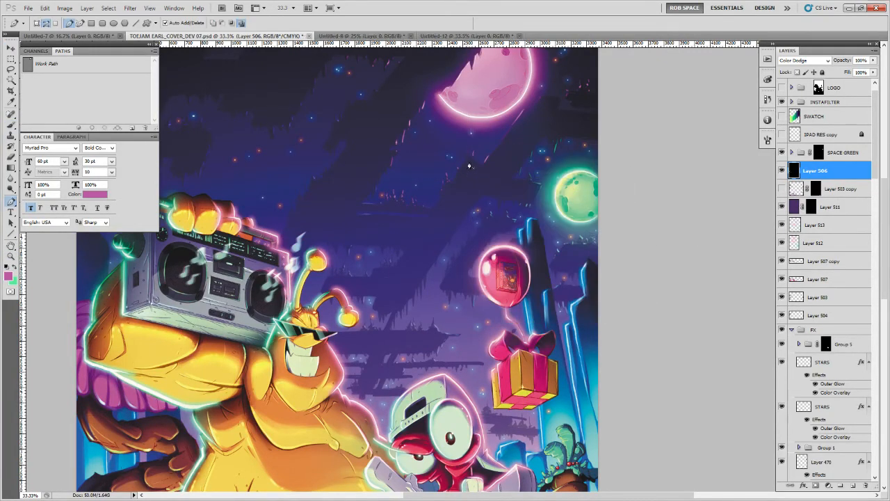
pyautogui.press('b')
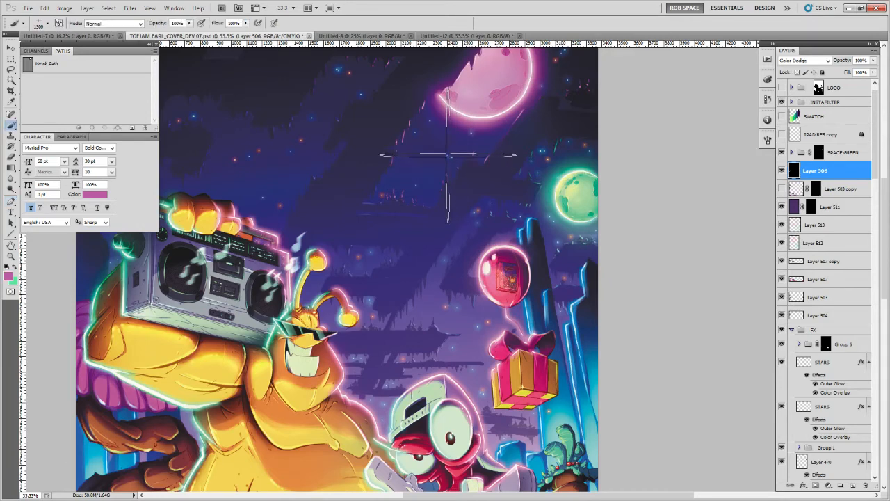
# Sample blue from the crystal towers and lighten the foreground colour to light blue with Only Web Colors turned off
pyautogui.keyDown('alt'); pyautogui.click(529, 308); pyautogui.keyUp('alt')
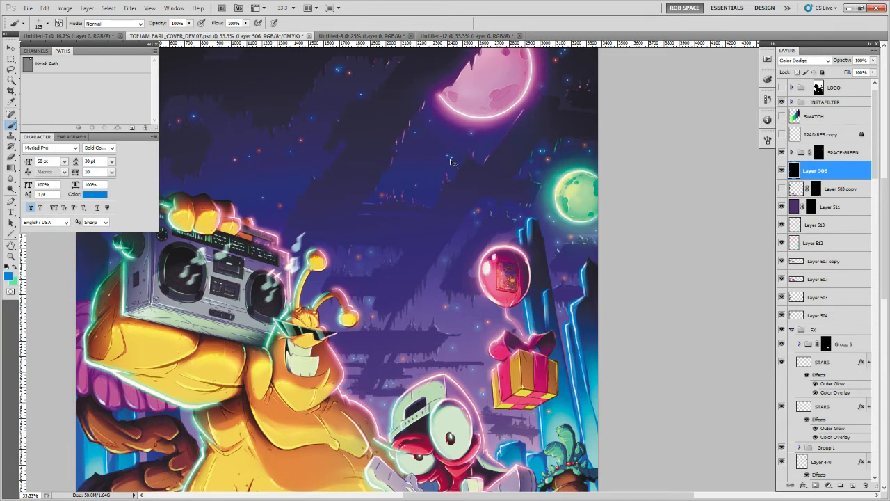
pyautogui.click(9, 276)
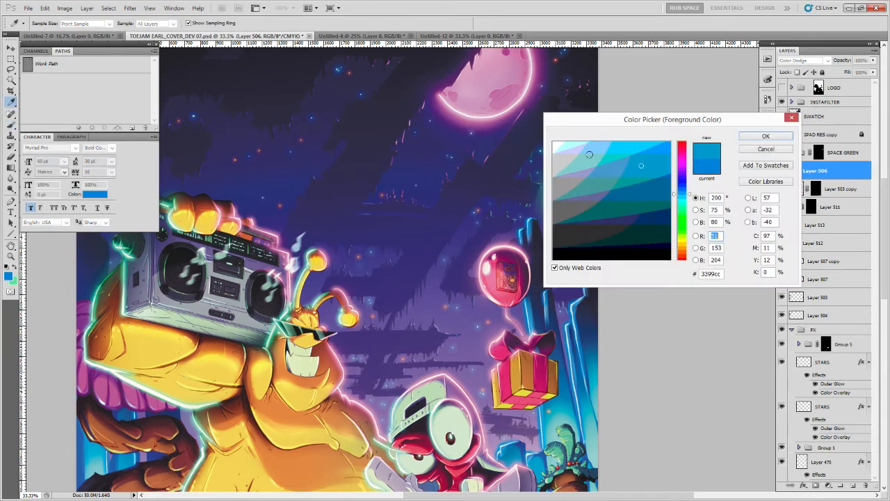
pyautogui.click(555, 267)
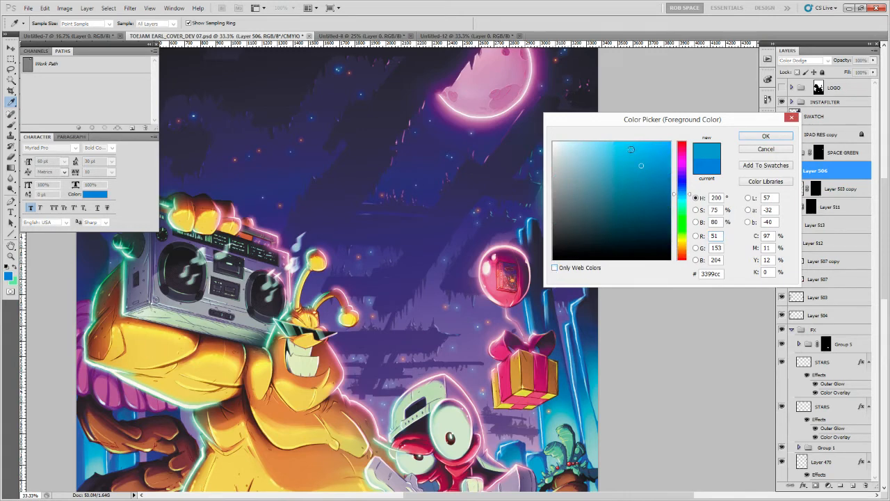
pyautogui.click(614, 146)
pyautogui.click(762, 137)
pyautogui.press('b')
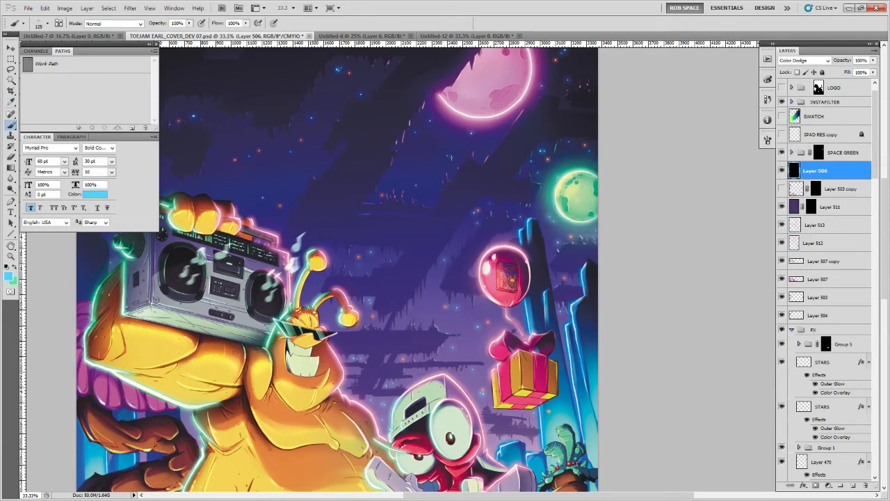
# Stamp light blue cross-shaped flares on stars around the pink moon, varying the brush size up to 200 px
pyautogui.press('[')
pyautogui.press('[')
pyautogui.press(']')
pyautogui.press(']')
pyautogui.press('[')
pyautogui.press('[')
pyautogui.press('[')
pyautogui.press(']')
pyautogui.press(']')
pyautogui.press(']')
pyautogui.press(']')
pyautogui.press(']')
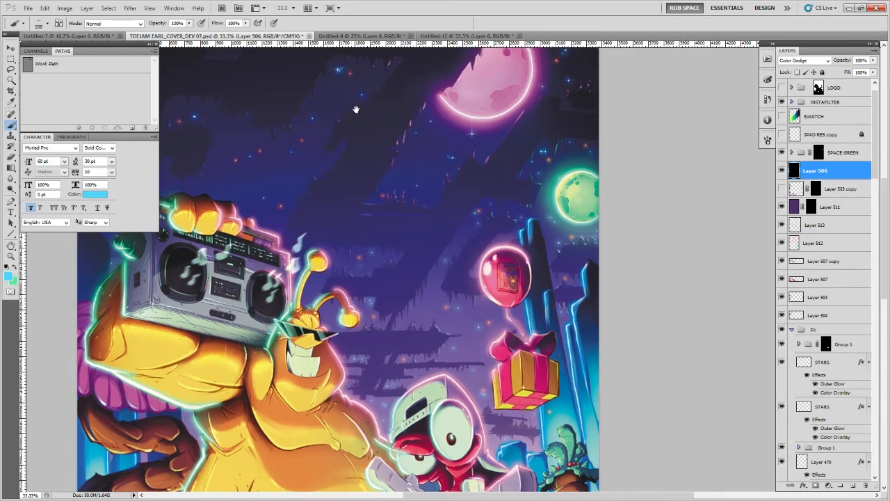
# Stamp a light blue cross-shaped flare on the small blue star below the orange star in the upper-left night sky
pyautogui.moveTo(358, 110); pyautogui.dragTo(348, 230)
pyautogui.press('[')
pyautogui.press('[')
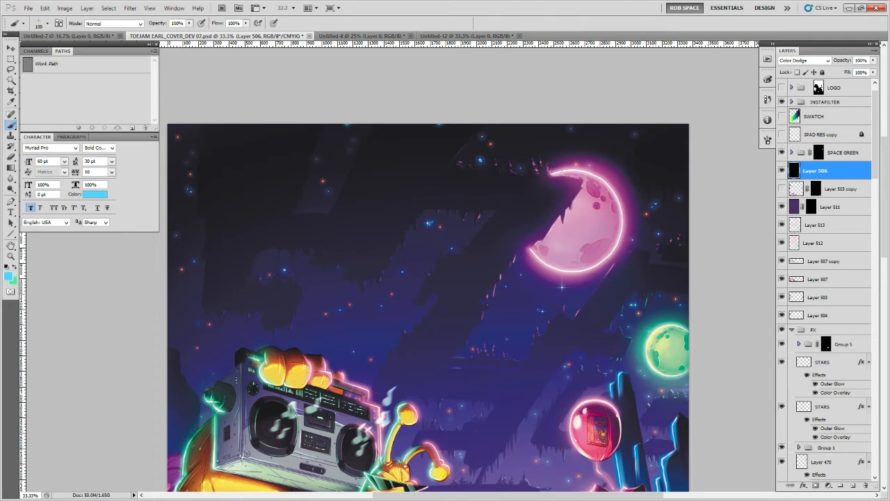
pyautogui.press(']')
pyautogui.press(']')
pyautogui.press('[')
pyautogui.scroll(2, 328, 190)
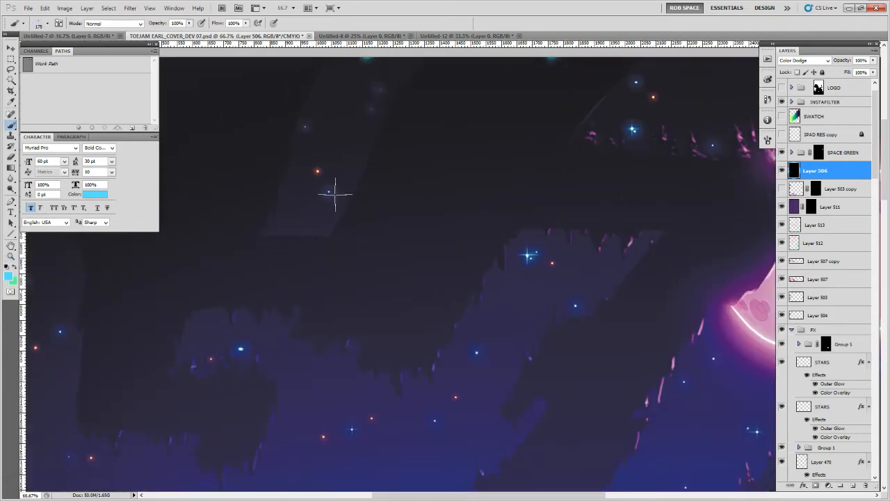
pyautogui.press('[')
pyautogui.press('[')
pyautogui.click(329, 193)
# Stamp light blue flares on the bright star in the upper-left cloud gap and the small star near the cover's left edge
pyautogui.press('[')
pyautogui.click(240, 349)
pyautogui.click(240, 349)
pyautogui.press(']')
pyautogui.hscroll(-3, 261, 369)
pyautogui.press('[')
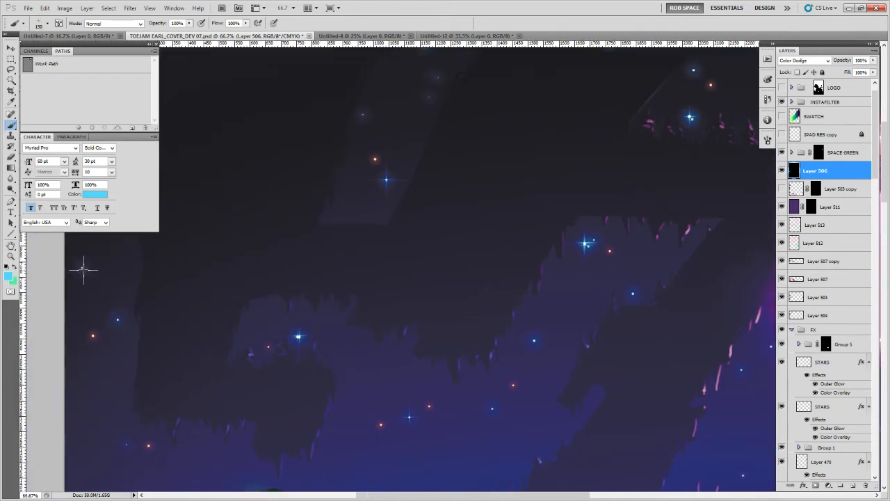
# Examine the star flares across the whole sky, around the balloon and gift box, and around both moons
pyautogui.hscroll(10, 482, 368)
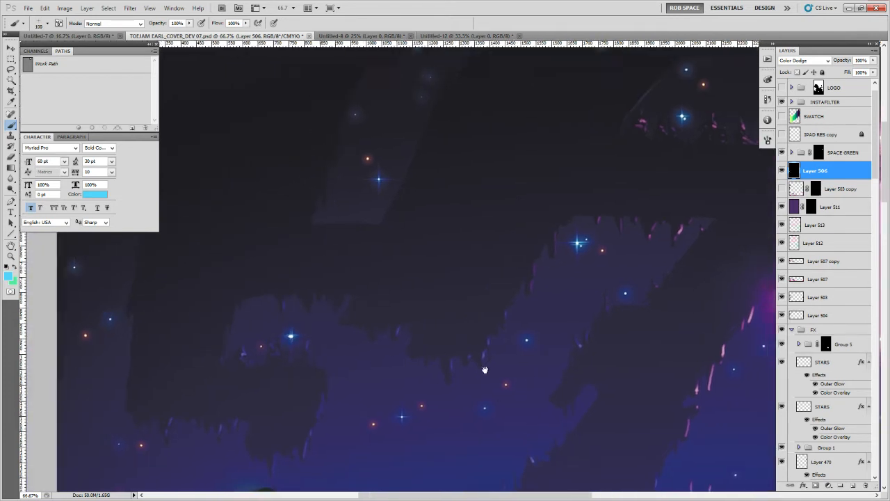
pyautogui.press('z')
pyautogui.keyDown('alt'); pyautogui.click(511, 357); pyautogui.keyUp('alt')
pyautogui.keyDown('alt'); pyautogui.click(511, 356); pyautogui.keyUp('alt')
pyautogui.keyDown('alt'); pyautogui.click(511, 357); pyautogui.keyUp('alt')
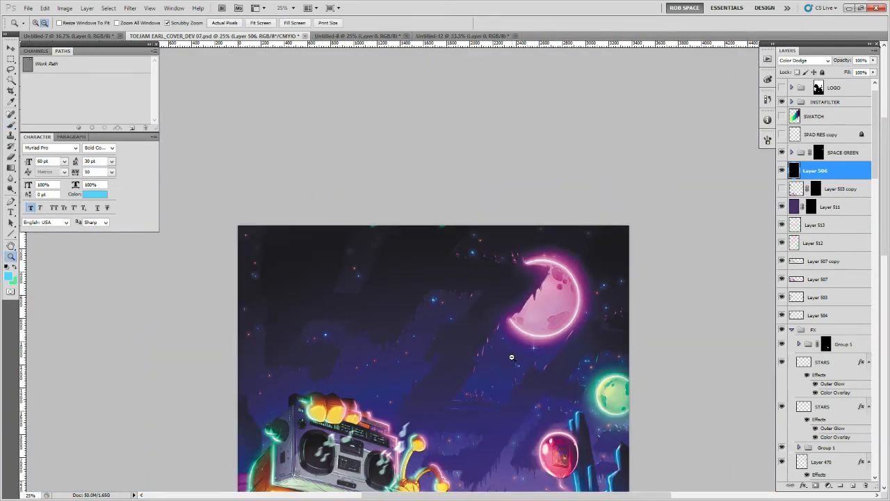
pyautogui.scroll(-4, 549, 378)
pyautogui.click(535, 373)
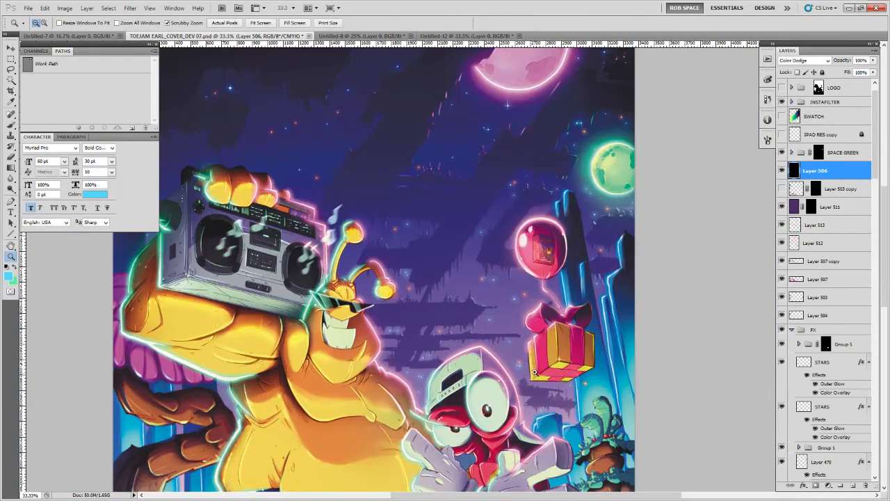
pyautogui.click(530, 357)
pyautogui.press('b')
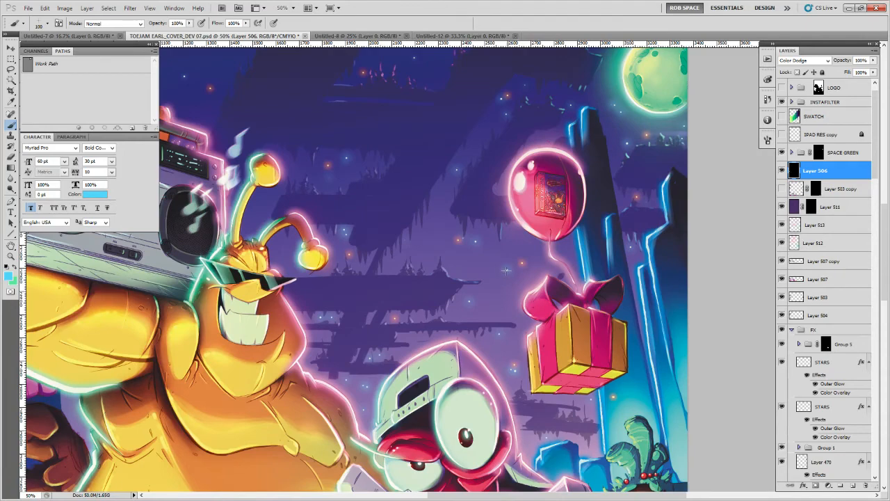
pyautogui.moveTo(578, 218); pyautogui.dragTo(527, 404)
pyautogui.moveTo(531, 191); pyautogui.dragTo(491, 368)
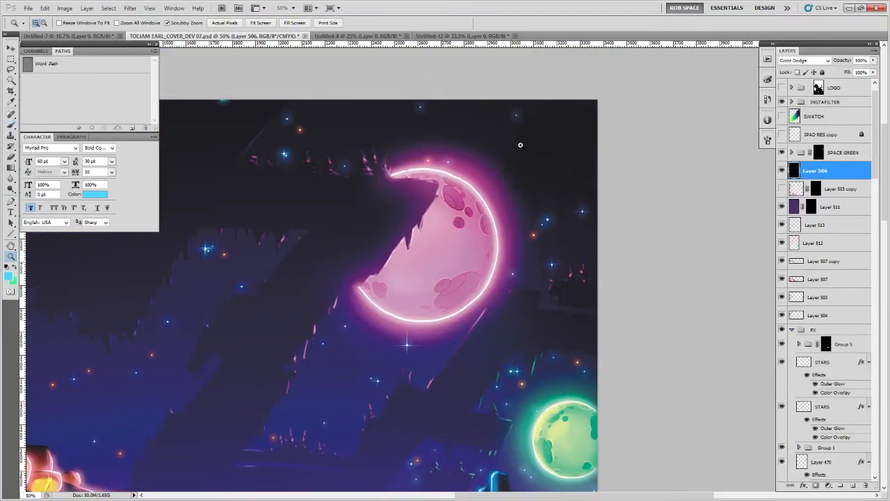
# Choose the PAINTING - MyBroosh brush preset and sample pink from the edge of the pink moon
pyautogui.keyDown('ctrl'); pyautogui.click(520, 149); pyautogui.keyUp('ctrl')
pyautogui.rightClick(515, 151)
pyautogui.scroll(-10, 624, 263)
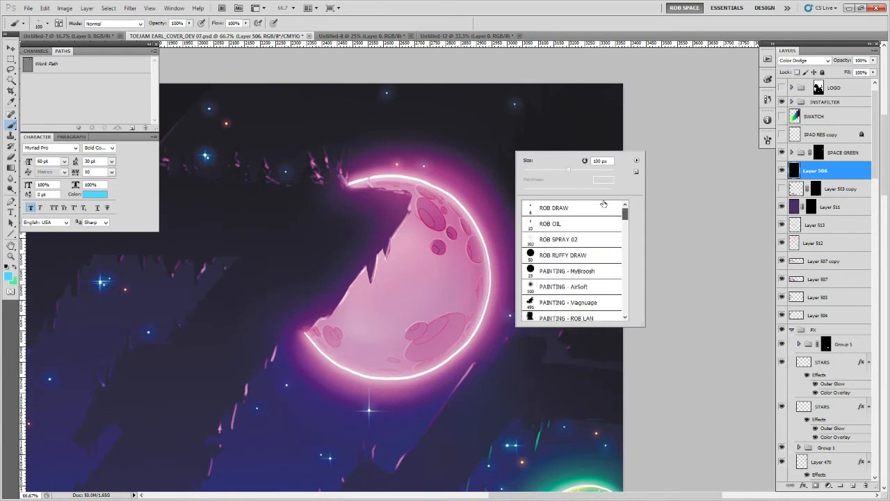
pyautogui.doubleClick(570, 271)
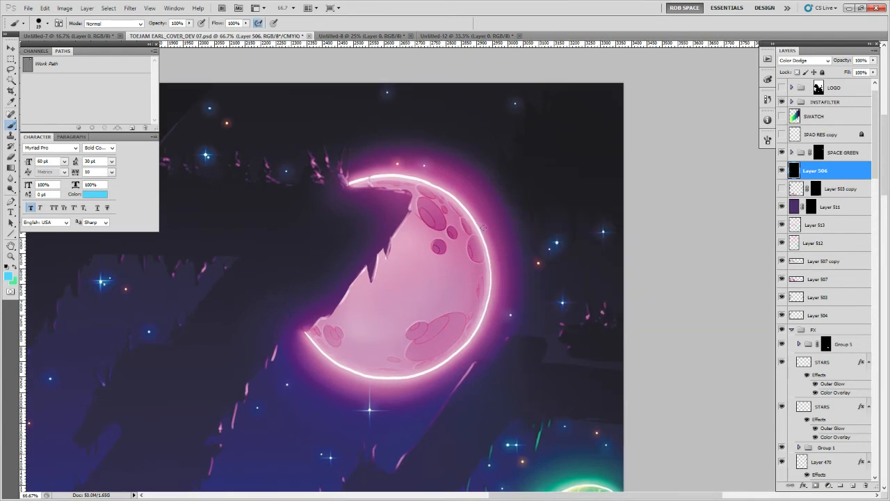
pyautogui.keyDown('alt'); pyautogui.click(484, 227); pyautogui.keyUp('alt')
pyautogui.press('[')
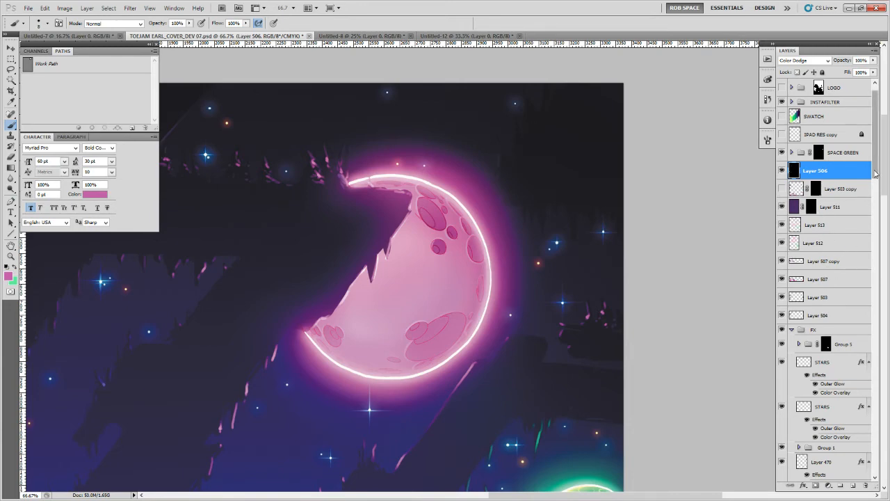
# Paint small pink edge highlights on Layer 478 along the dark clouds above and to the right of the pink moon
pyautogui.moveTo(875, 175); pyautogui.dragTo(874, 213)
pyautogui.scroll(-2, 844, 248)
pyautogui.click(801, 332)
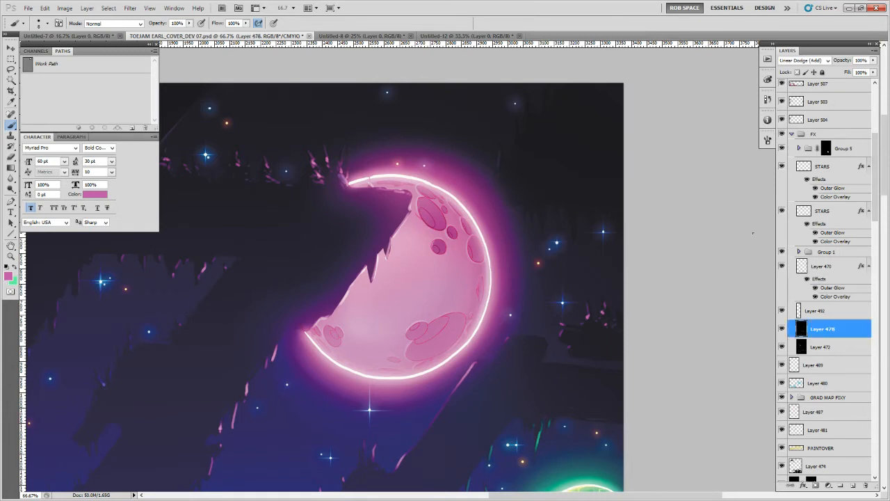
pyautogui.moveTo(500, 149); pyautogui.dragTo(495, 184)
pyautogui.moveTo(515, 115); pyautogui.dragTo(504, 163)
pyautogui.press('[')
pyautogui.moveTo(554, 205); pyautogui.dragTo(570, 223)
pyautogui.moveTo(527, 105); pyautogui.dragTo(524, 124)
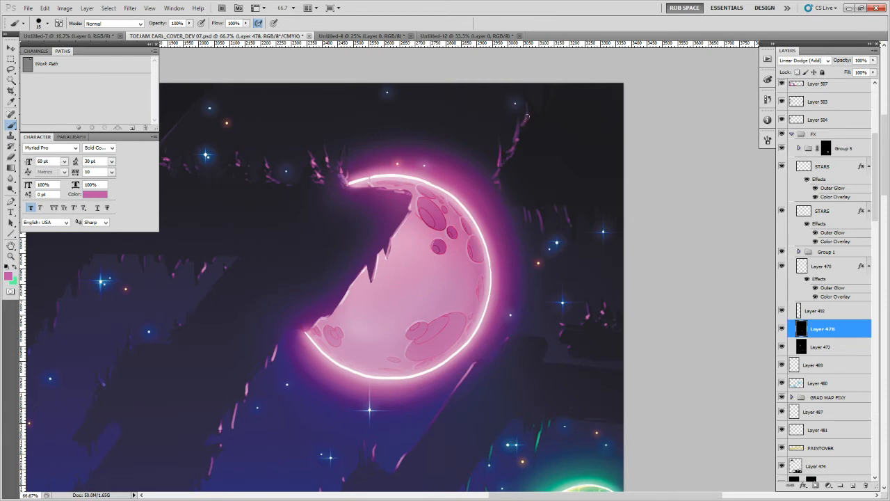
pyautogui.moveTo(529, 127); pyautogui.dragTo(517, 151)
pyautogui.keyDown('ctrl'); pyautogui.keyDown('alt'); pyautogui.click(566, 312); pyautogui.keyUp('alt'); pyautogui.keyUp('ctrl')
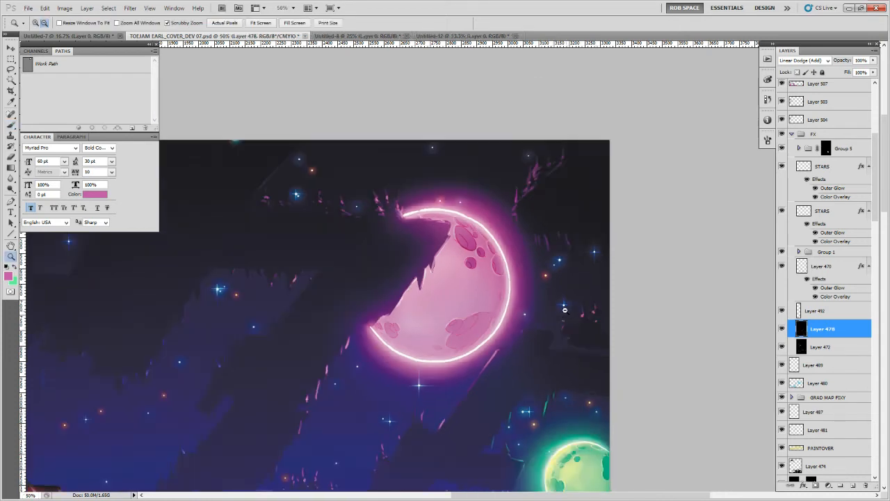
pyautogui.keyDown('ctrl'); pyautogui.keyDown('alt'); pyautogui.click(566, 311); pyautogui.keyUp('alt'); pyautogui.keyUp('ctrl')
pyautogui.moveTo(567, 348); pyautogui.dragTo(578, 272)
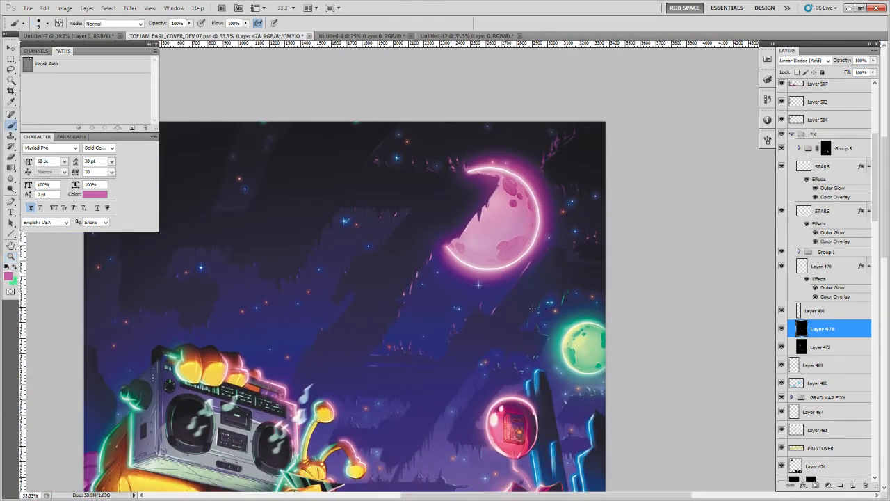
pyautogui.press(']')
pyautogui.press(']')
pyautogui.press(']')
pyautogui.press(']')
pyautogui.press(']')
pyautogui.press('[')
pyautogui.press('[')
pyautogui.moveTo(452, 351); pyautogui.dragTo(465, 336)
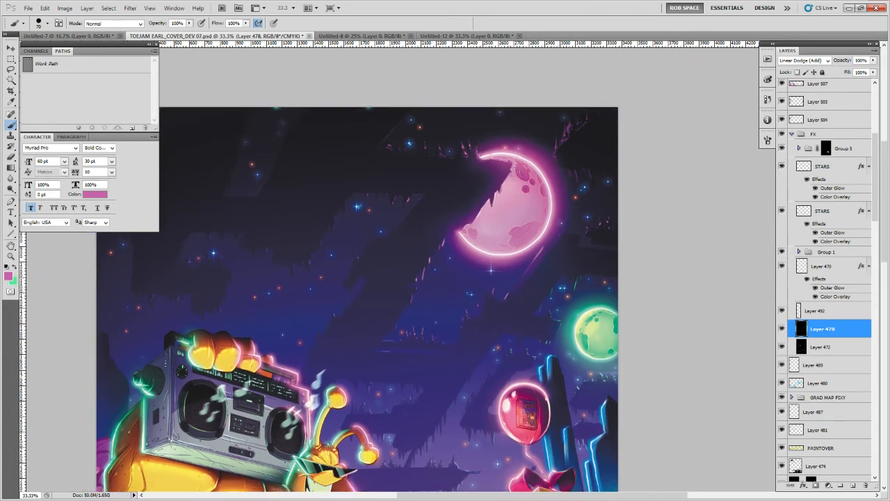
# Try an enlarged PAINTING - AirSoft brush for a soft pink glow beside the pink moon, and undo the stroke
pyautogui.rightClick(571, 167)
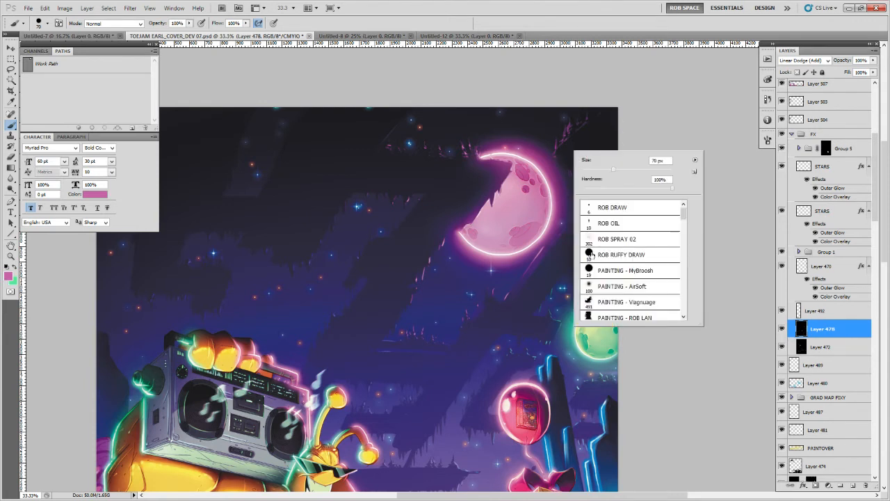
pyautogui.click(596, 287)
pyautogui.click(573, 168)
pyautogui.press(']')
pyautogui.press(']')
pyautogui.press(']')
pyautogui.moveTo(577, 148)
pyautogui.mouseDown()
pyautogui.moveTo(619, 123)
pyautogui.moveTo(573, 167)
pyautogui.mouseUp()
pyautogui.hotkey('ctrl', 'z')
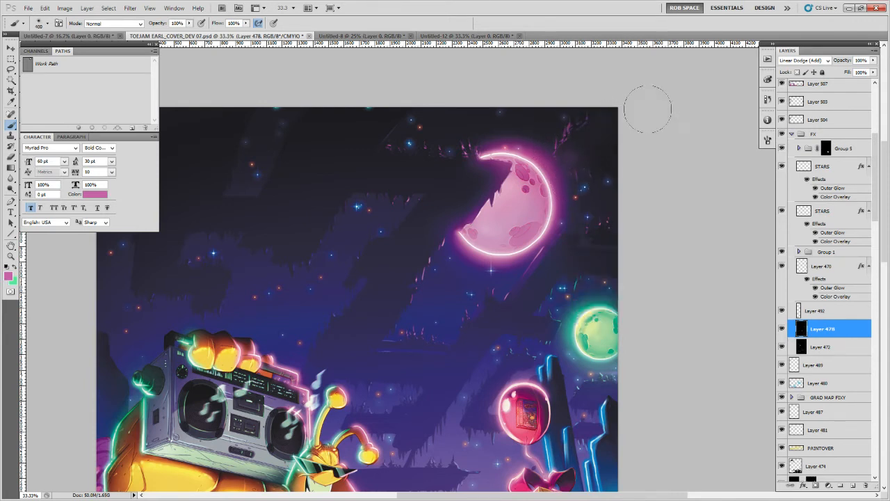
# Try the ROB RUFFY DRAW brush on the dark cloud beside the pink moon, and switch to a different brush preset
pyautogui.rightClick(605, 151)
pyautogui.doubleClick(629, 244)
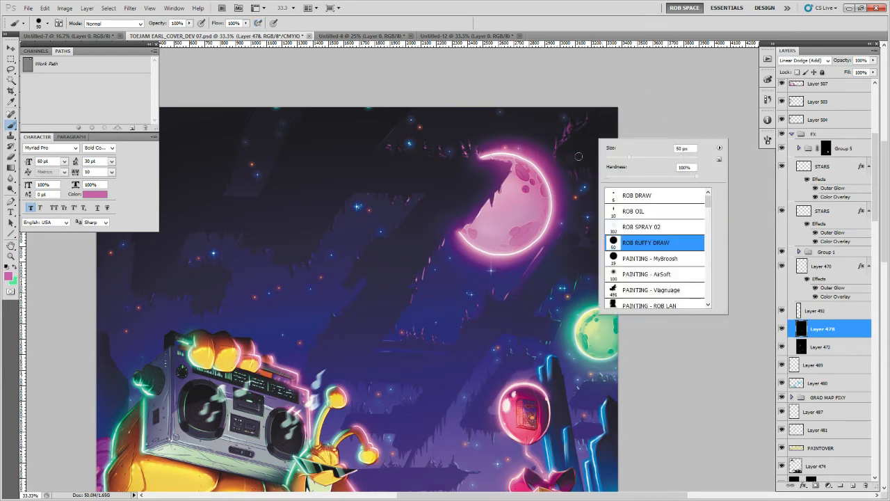
pyautogui.rightClick(569, 155)
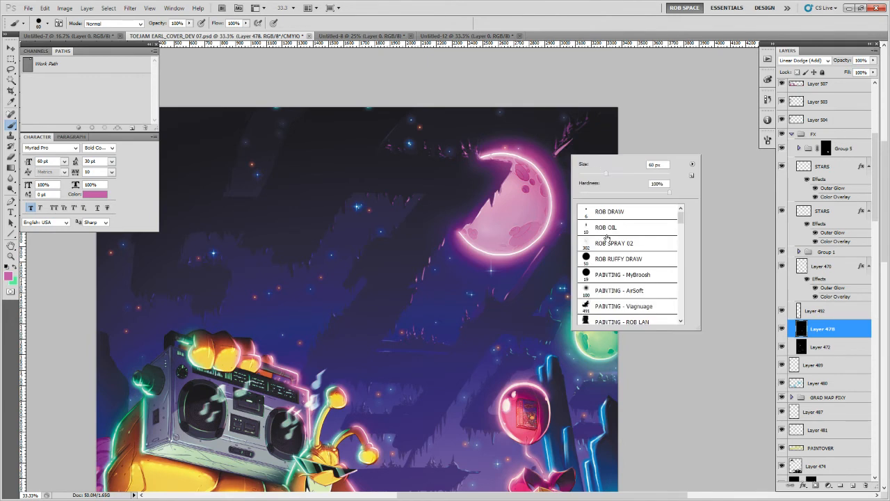
pyautogui.press('.')
pyautogui.doubleClick(586, 244)
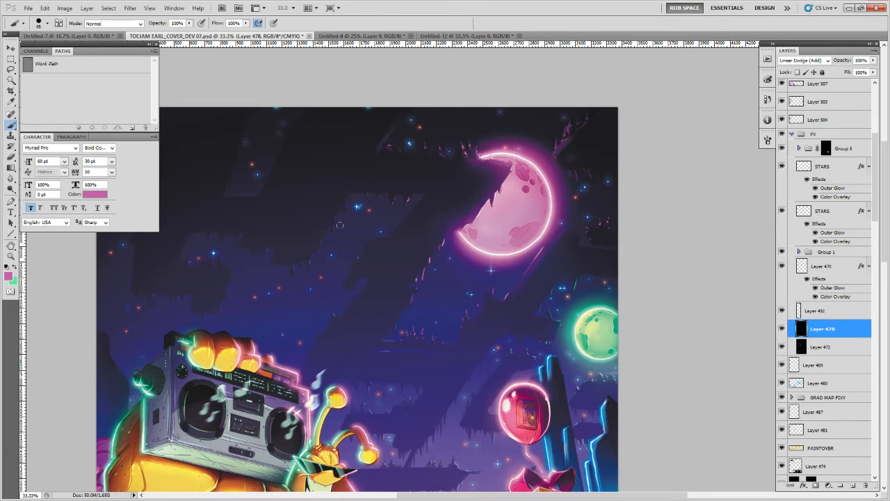
# Swap to the green colour and paint thin green edge highlights along the dark clouds in mid-sky with a 15 px brush
pyautogui.scroll(-2, 431, 278)
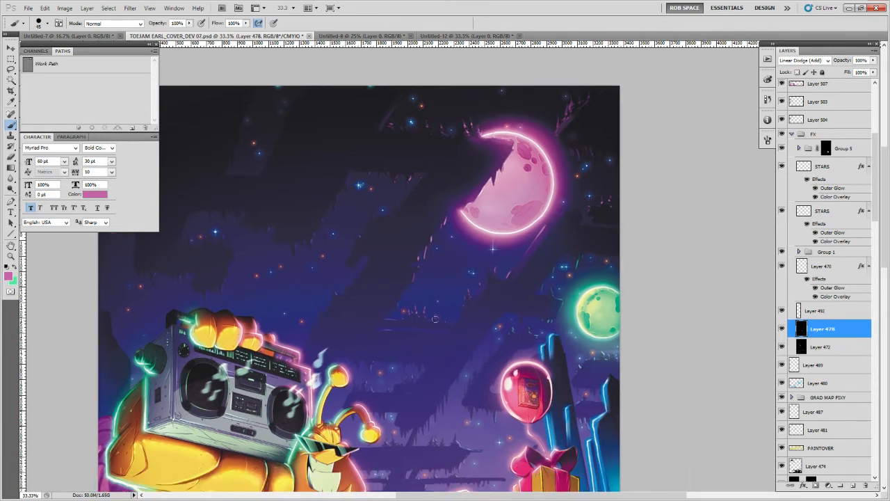
pyautogui.moveTo(502, 369); pyautogui.dragTo(487, 313)
pyautogui.press('x')
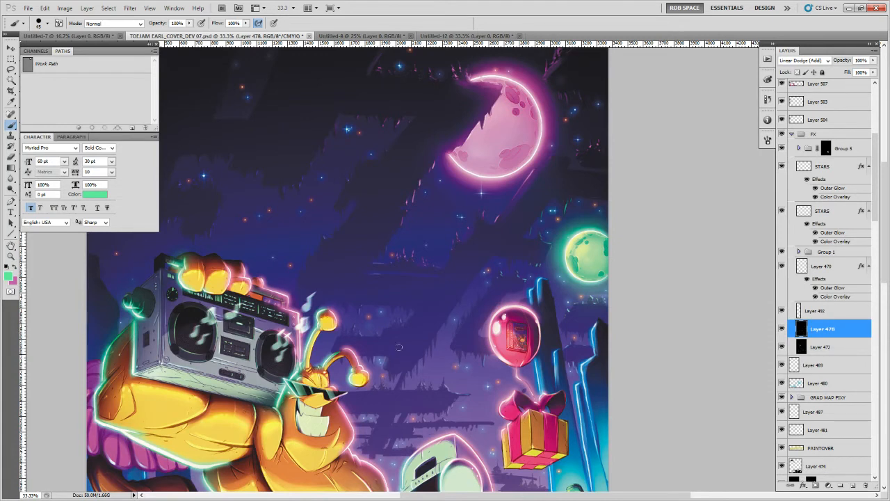
pyautogui.press('[')
pyautogui.press('[')
pyautogui.press('[')
pyautogui.press(']')
pyautogui.moveTo(360, 246); pyautogui.dragTo(373, 276)
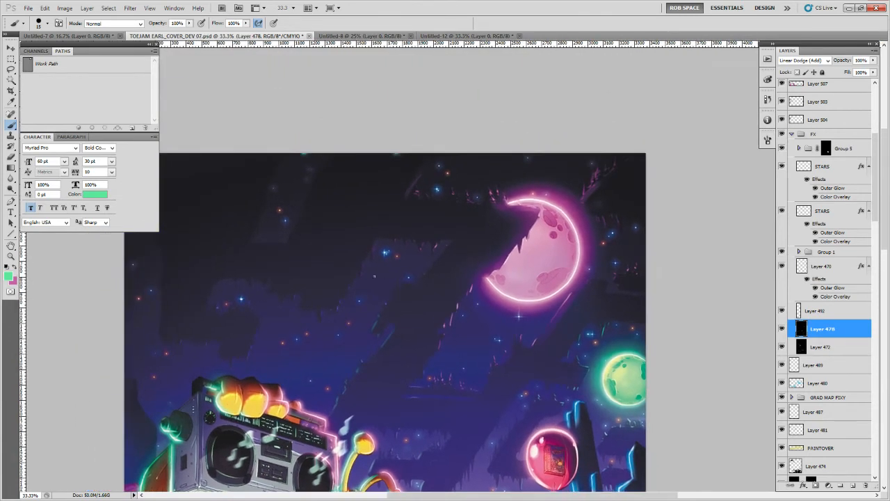
# Add thin green edge highlights to the dark clouds near the cover's left edge above the boombox
pyautogui.moveTo(278, 269)
pyautogui.mouseDown()
pyautogui.moveTo(308, 296)
pyautogui.moveTo(264, 278)
pyautogui.mouseUp()
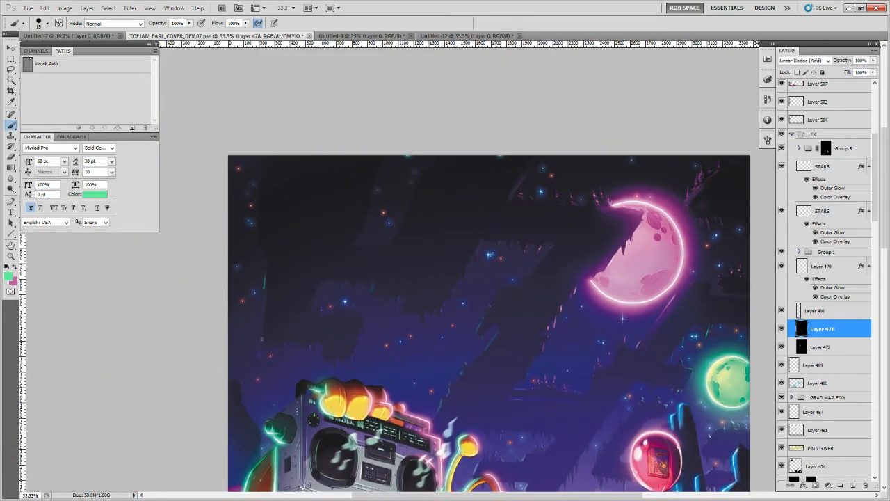
pyautogui.moveTo(262, 242); pyautogui.dragTo(258, 219)
pyautogui.moveTo(356, 355); pyautogui.dragTo(401, 213)
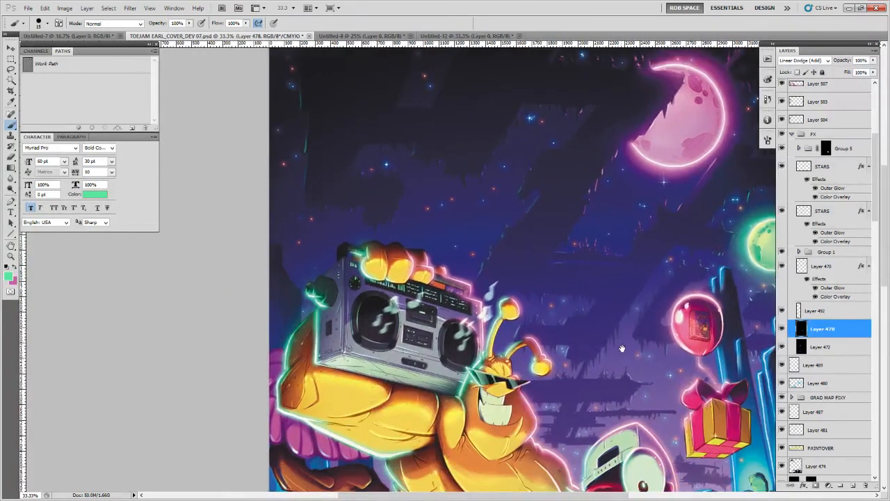
pyautogui.moveTo(620, 344); pyautogui.dragTo(438, 297)
pyautogui.moveTo(462, 417); pyautogui.dragTo(501, 336)
# On a new layer above Layer 478, paint small strokes around the gift box in pale pink sampled from the red character's outline
pyautogui.click(853, 485)
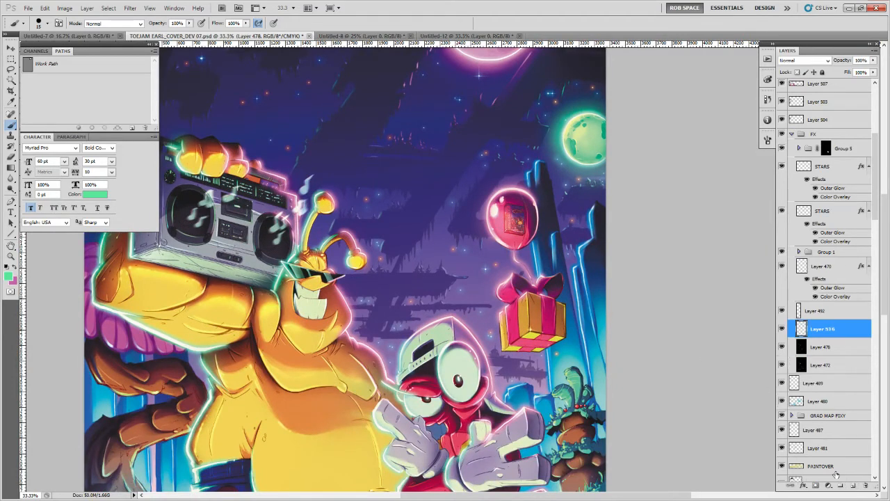
pyautogui.rightClick(522, 366)
pyautogui.click(522, 365)
pyautogui.press('x')
pyautogui.keyDown('alt'); pyautogui.click(445, 318); pyautogui.keyUp('alt')
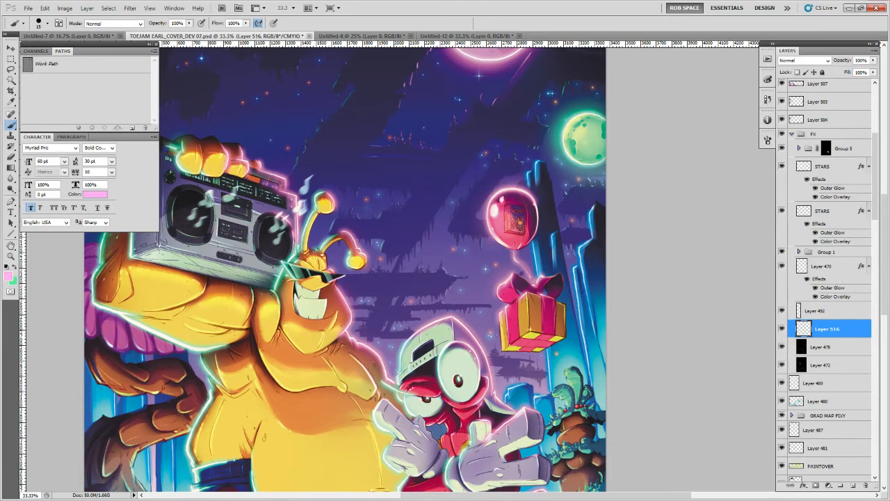
pyautogui.keyDown('alt'); pyautogui.click(478, 335); pyautogui.keyUp('alt')
pyautogui.moveTo(499, 357)
pyautogui.mouseDown()
pyautogui.moveTo(532, 360)
pyautogui.moveTo(530, 369)
pyautogui.mouseUp()
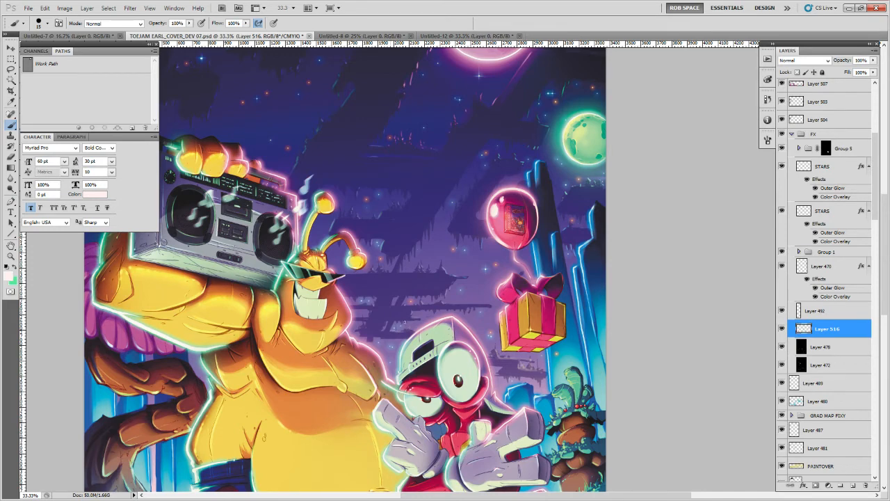
# Try a pale pink stroke on the dark cloud above the red character's cap, and undo it
pyautogui.moveTo(445, 305)
pyautogui.mouseDown()
pyautogui.moveTo(491, 306)
pyautogui.moveTo(422, 303)
pyautogui.mouseUp()
pyautogui.hotkey('ctrl', 'z')
pyautogui.press('z')
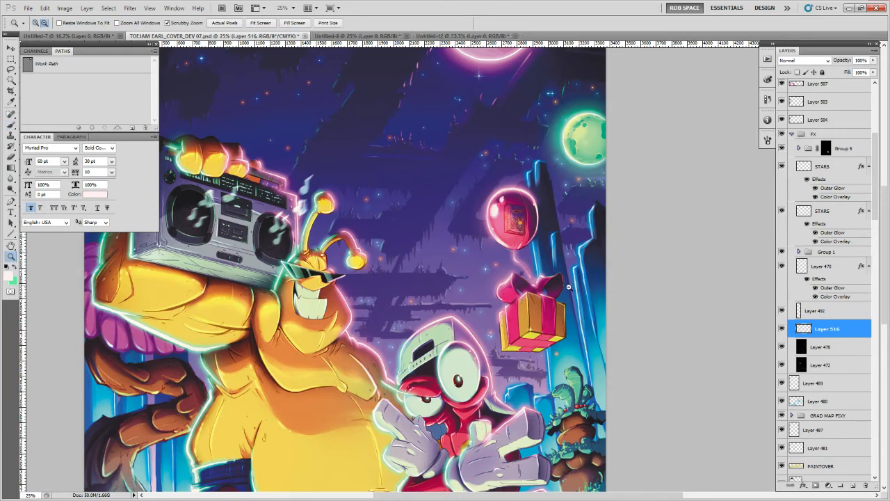
pyautogui.keyDown('alt'); pyautogui.click(568, 289); pyautogui.keyUp('alt')
pyautogui.click(568, 289)
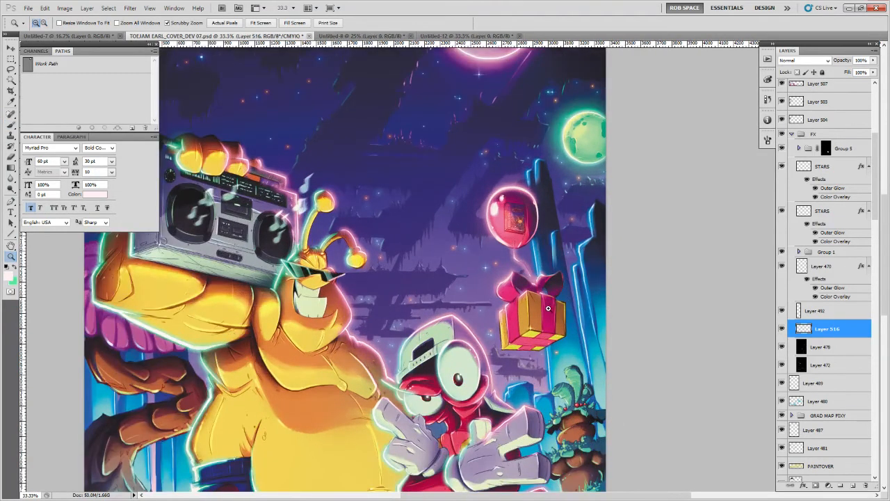
pyautogui.press('b')
pyautogui.press('b')
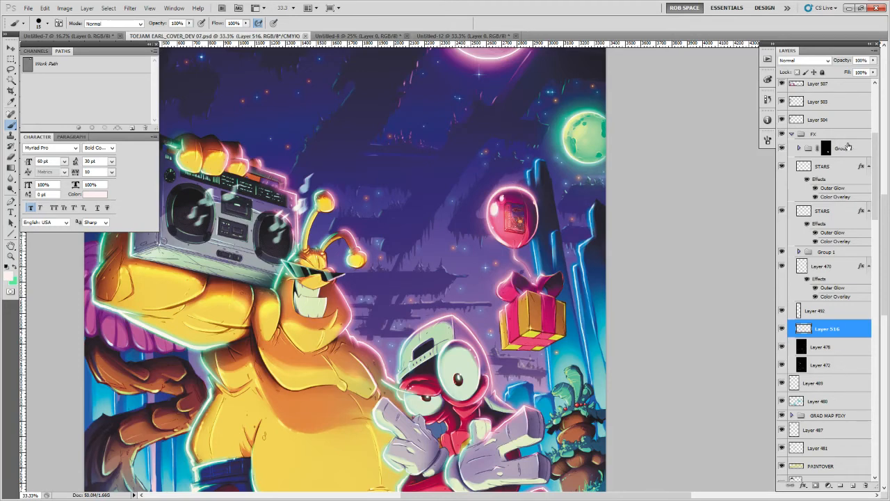
# Group all layers from INSTAFILTER down to Layer 369, and create a merged copy of that group above it
pyautogui.scroll(6, 834, 146)
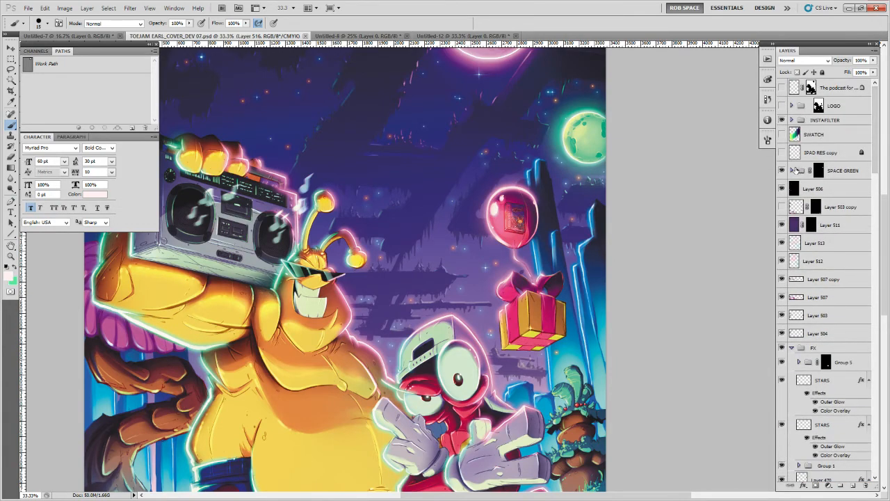
pyautogui.click(812, 122)
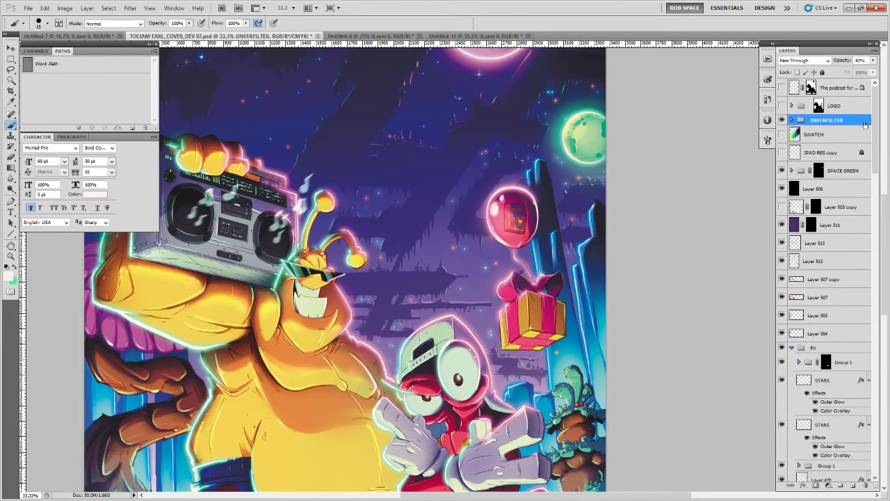
pyautogui.scroll(-15, 867, 128)
pyautogui.scroll(-10, 866, 347)
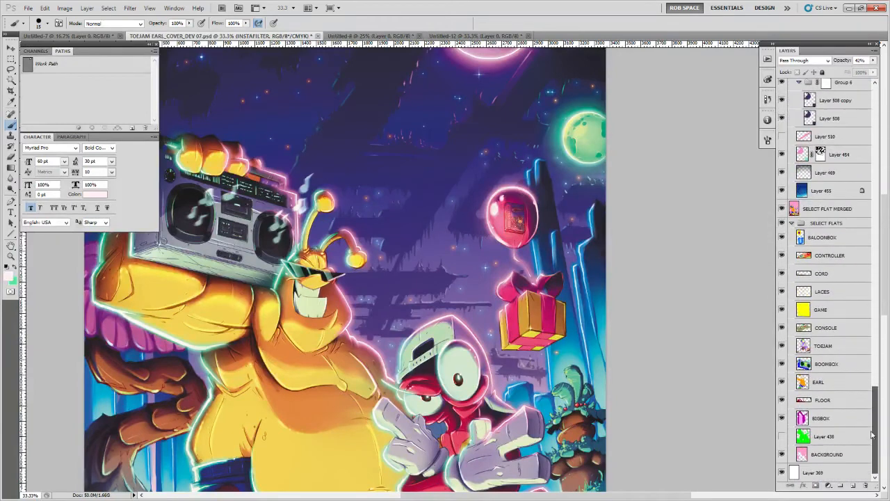
pyautogui.keyDown('shift'); pyautogui.click(841, 472); pyautogui.keyUp('shift')
pyautogui.hotkey('ctrl', 'g')
pyautogui.moveTo(851, 123); pyautogui.dragTo(852, 485)
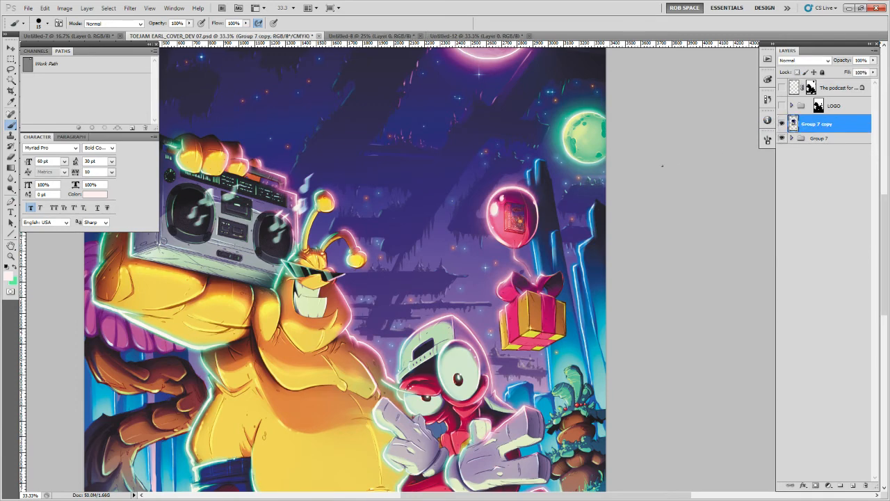
# Select the whole canvas, crop the image to it to trim artwork beyond the edges, and deselect
pyautogui.press('z')
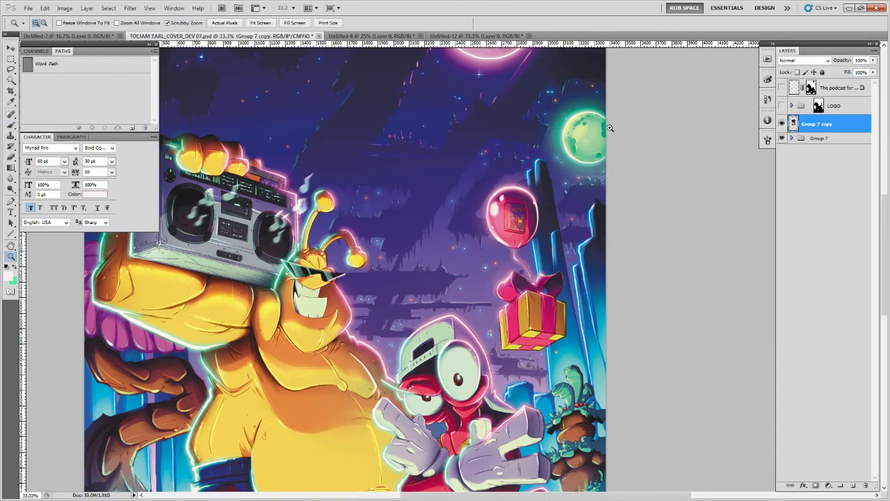
pyautogui.keyDown('alt'); pyautogui.click(609, 128); pyautogui.keyUp('alt')
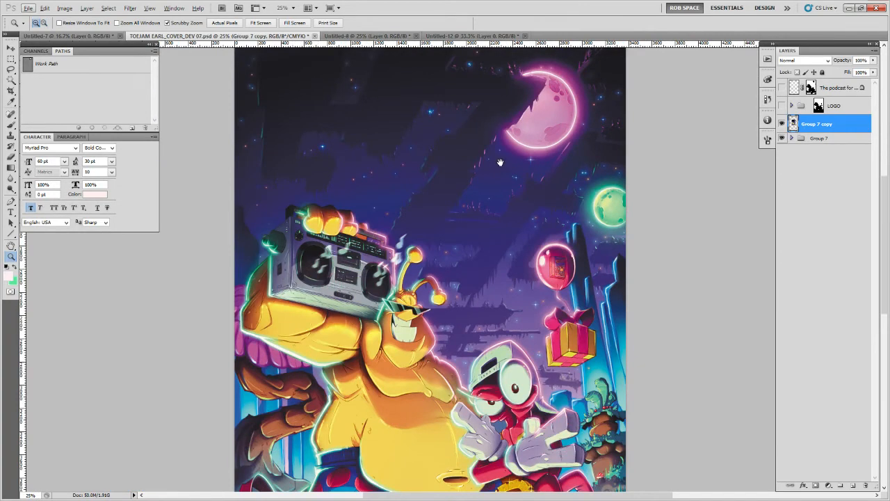
pyautogui.moveTo(483, 157); pyautogui.dragTo(417, 143)
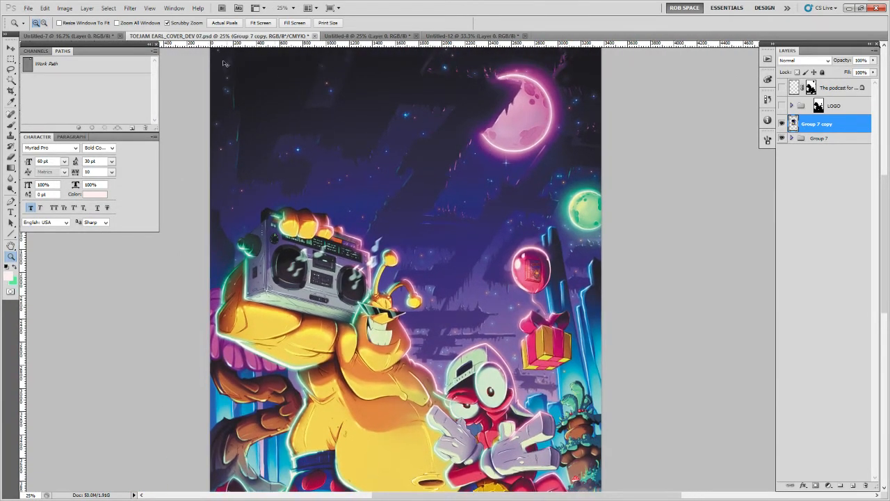
pyautogui.hotkey('ctrl', 'a')
pyautogui.click(65, 8)
pyautogui.click(70, 101)
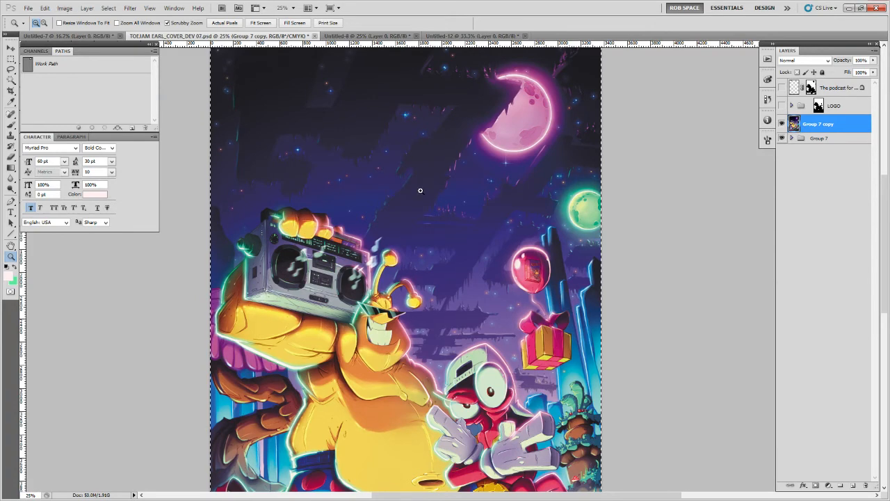
pyautogui.hotkey('ctrl', 'd')
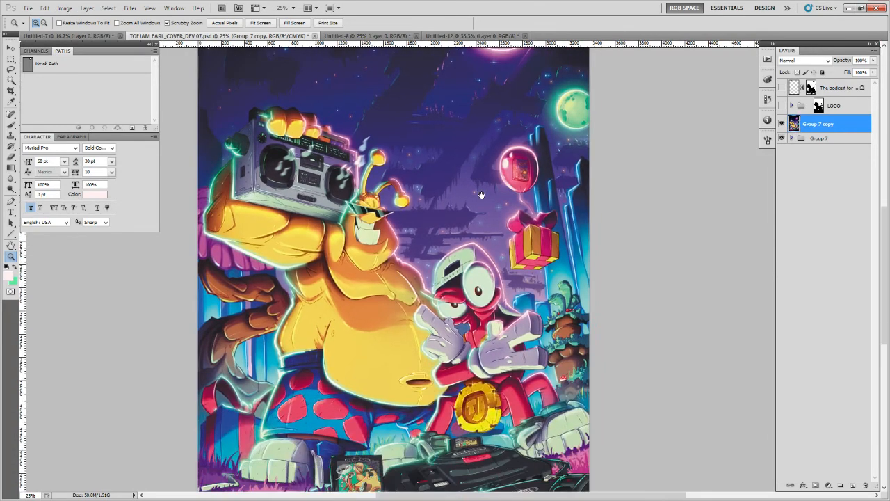
# Disable the red channel in the merged copy's blending options and shift the copy slightly for a chromatic offset
pyautogui.doubleClick(850, 124)
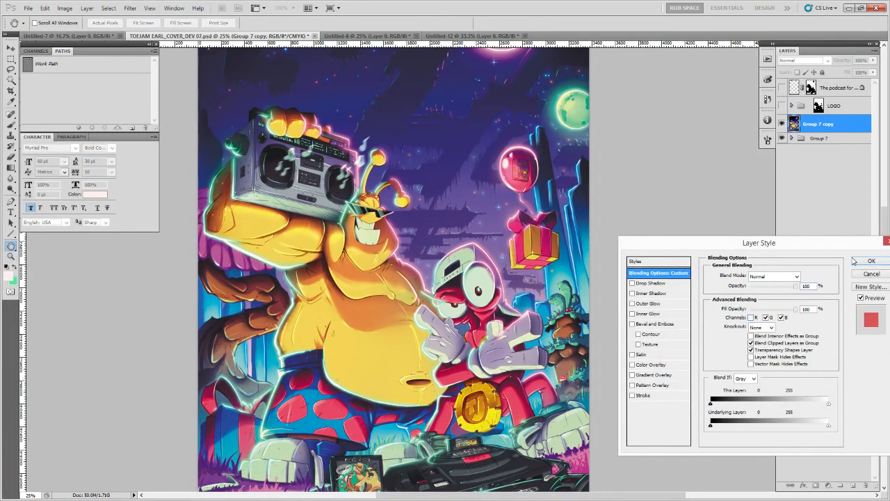
pyautogui.click(857, 260)
pyautogui.press('v')
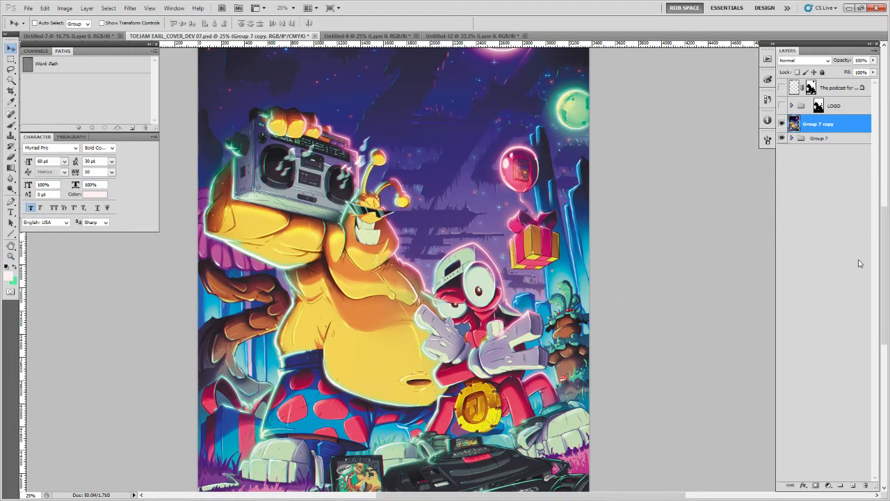
pyautogui.press('z')
pyautogui.click(527, 236)
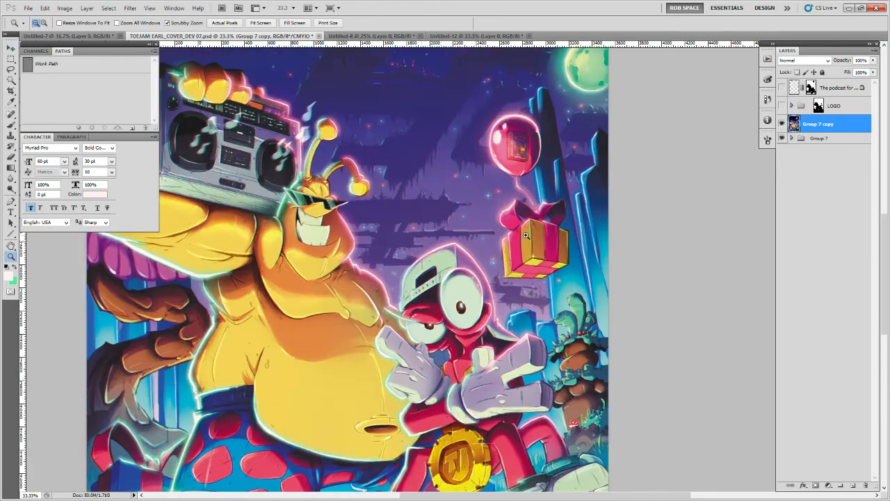
pyautogui.press('v')
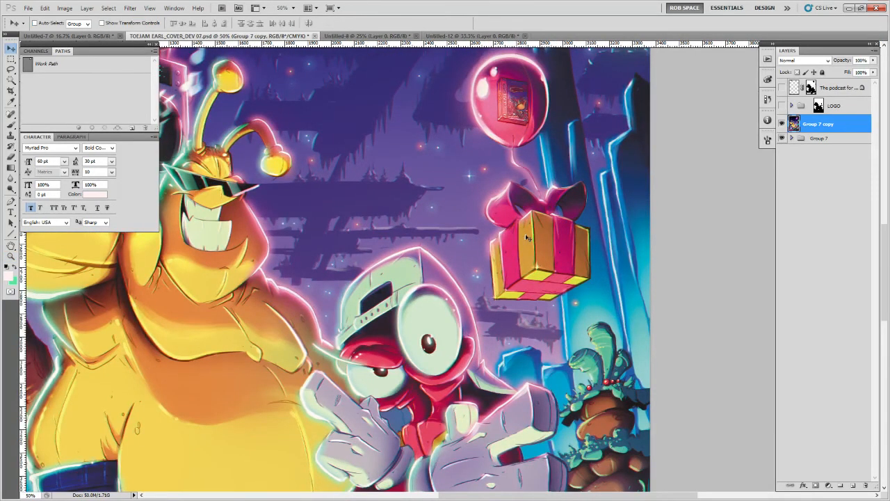
pyautogui.scroll(4, 648, 339)
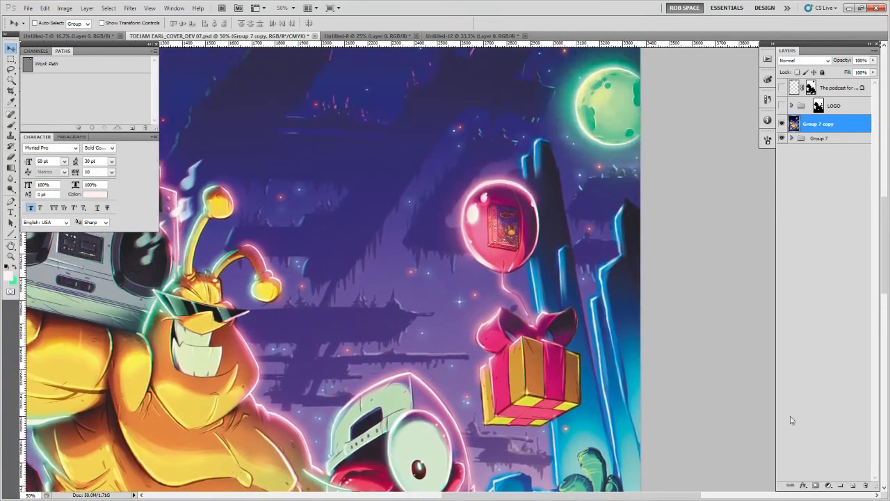
# Add a white layer mask to the merged copy, Group 7 copy
pyautogui.click(815, 485)
pyautogui.press('z')
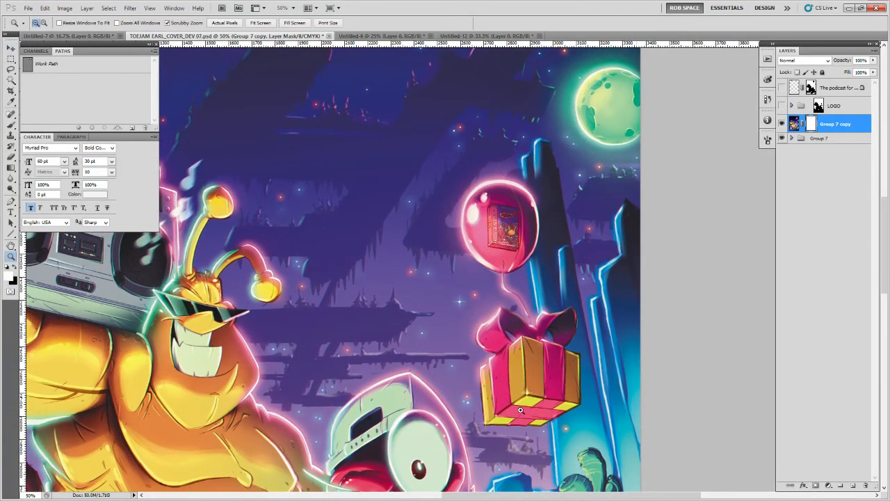
pyautogui.keyDown('alt'); pyautogui.click(526, 410); pyautogui.keyUp('alt')
pyautogui.keyDown('alt'); pyautogui.click(532, 408); pyautogui.keyUp('alt')
pyautogui.moveTo(566, 457); pyautogui.dragTo(611, 207)
pyautogui.press('v')
# Expand Group 7 and load the combined outlines of the TOEJAM, BOOMBOX and EARL flats as a selection
pyautogui.click(791, 138)
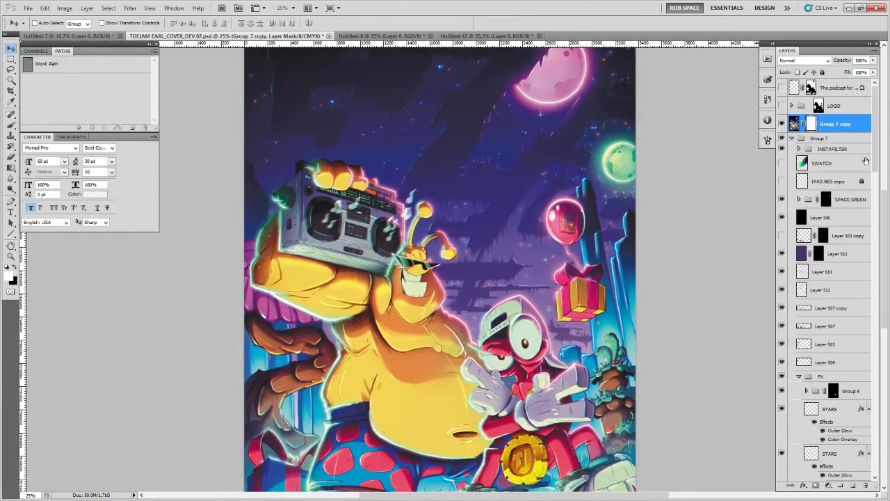
pyautogui.moveTo(875, 168); pyautogui.dragTo(860, 429)
pyautogui.scroll(-10, 860, 429)
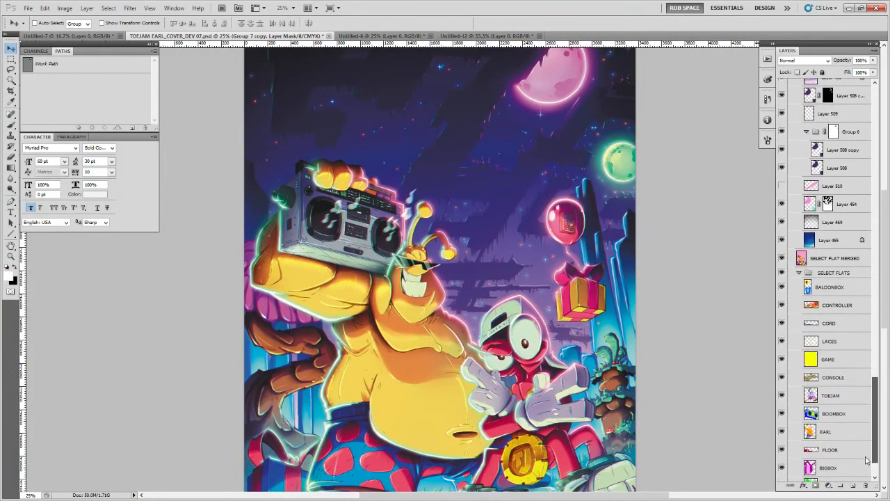
pyautogui.keyDown('ctrl'); pyautogui.click(812, 358); pyautogui.keyUp('ctrl')
pyautogui.keyDown('ctrl'); pyautogui.keyDown('shift'); pyautogui.click(811, 376); pyautogui.keyUp('shift'); pyautogui.keyUp('ctrl')
pyautogui.keyDown('ctrl'); pyautogui.keyDown('shift'); pyautogui.click(810, 393); pyautogui.keyUp('shift'); pyautogui.keyUp('ctrl')
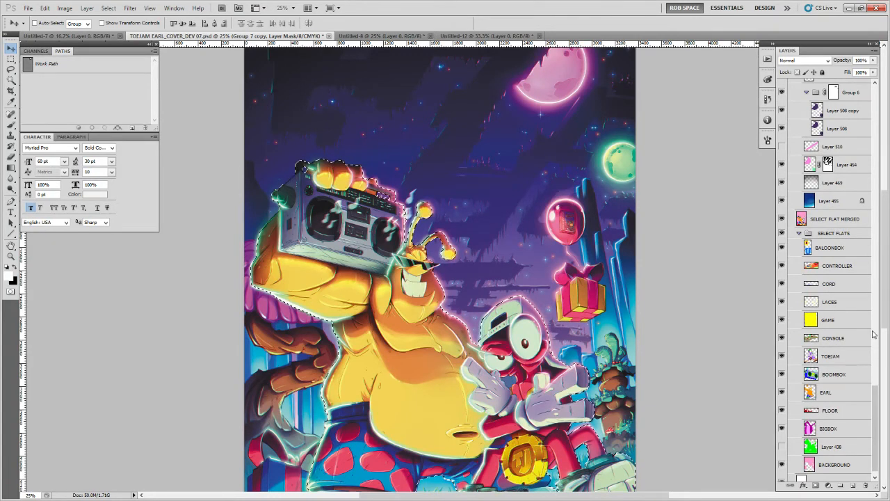
# Fill the selected character and boombox area with black on the Group 7 copy mask, and deselect
pyautogui.moveTo(736, 439); pyautogui.dragTo(719, 302)
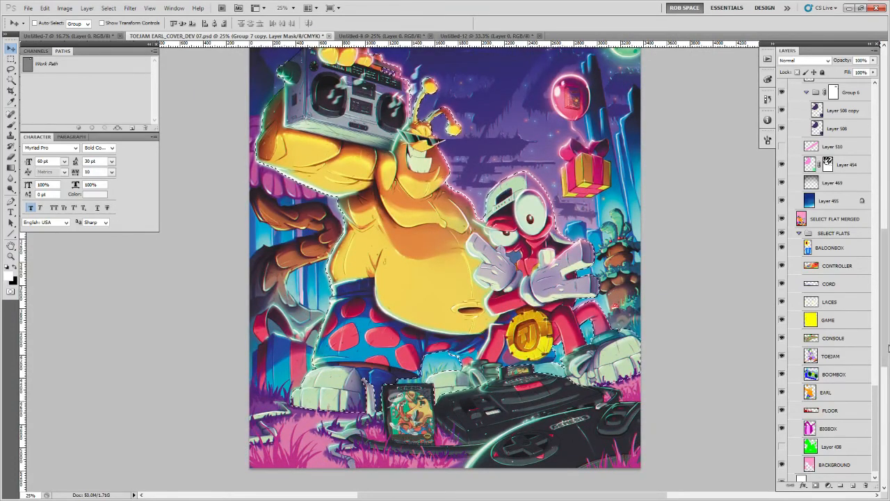
pyautogui.moveTo(877, 397); pyautogui.dragTo(829, 103)
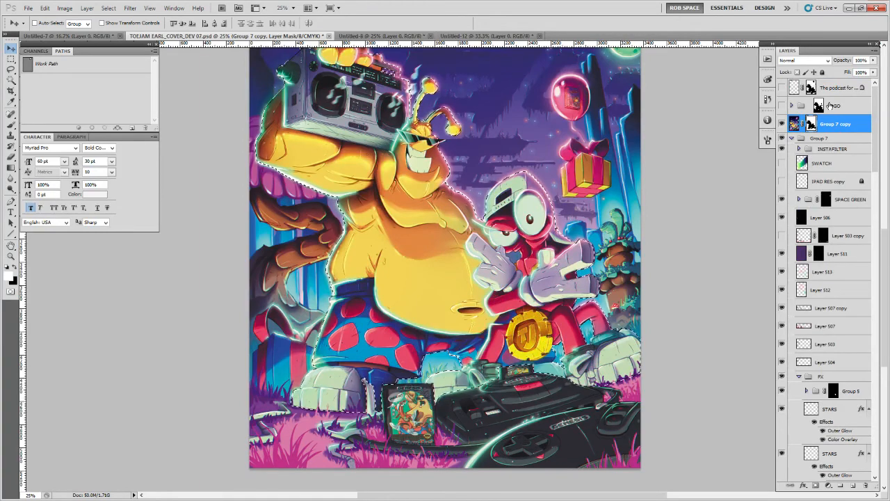
pyautogui.hotkey('ctrl', 'd')
pyautogui.scroll(-2, 609, 301)
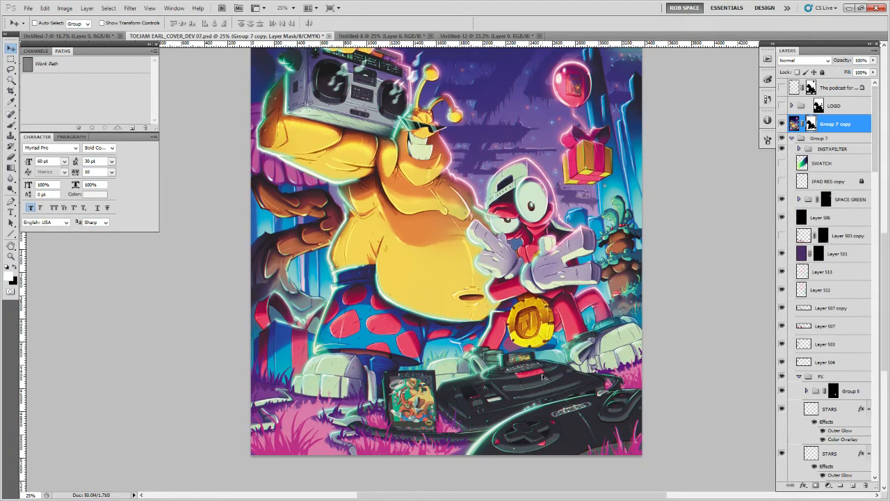
# Using the PAINTING - AirSoft brush in black at 400 px, mask out the colour shift around the foreground console and ground
pyautogui.press('b')
pyautogui.rightClick(542, 376)
pyautogui.click(587, 456)
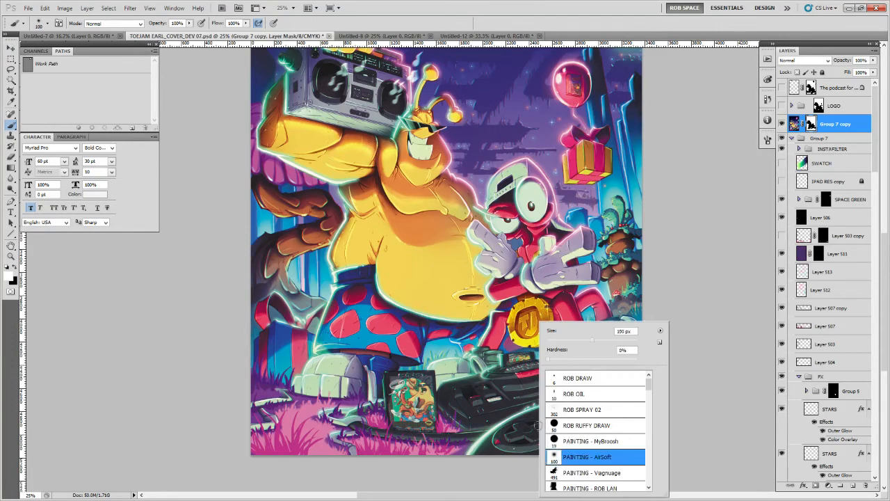
pyautogui.press('Return')
pyautogui.press('x')
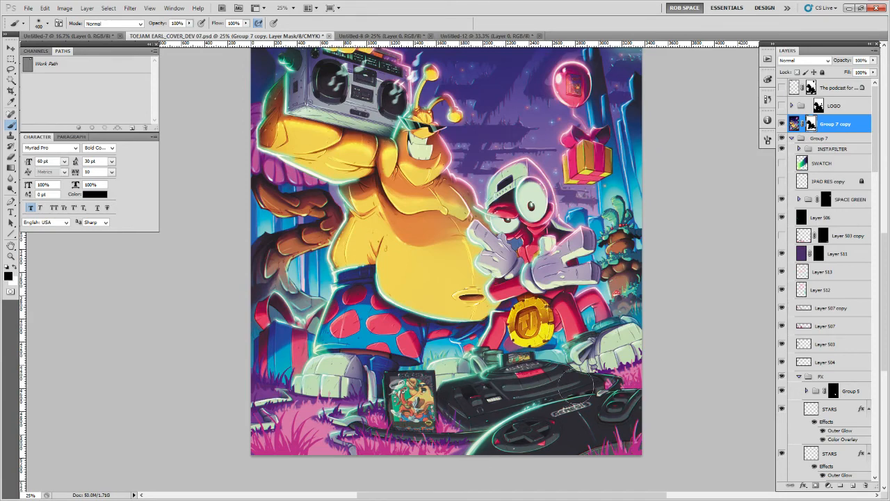
pyautogui.moveTo(569, 359)
pyautogui.mouseDown()
pyautogui.moveTo(558, 379)
pyautogui.moveTo(551, 487)
pyautogui.mouseUp()
pyautogui.moveTo(574, 217)
pyautogui.mouseDown()
pyautogui.moveTo(575, 263)
pyautogui.moveTo(577, 213)
pyautogui.mouseUp()
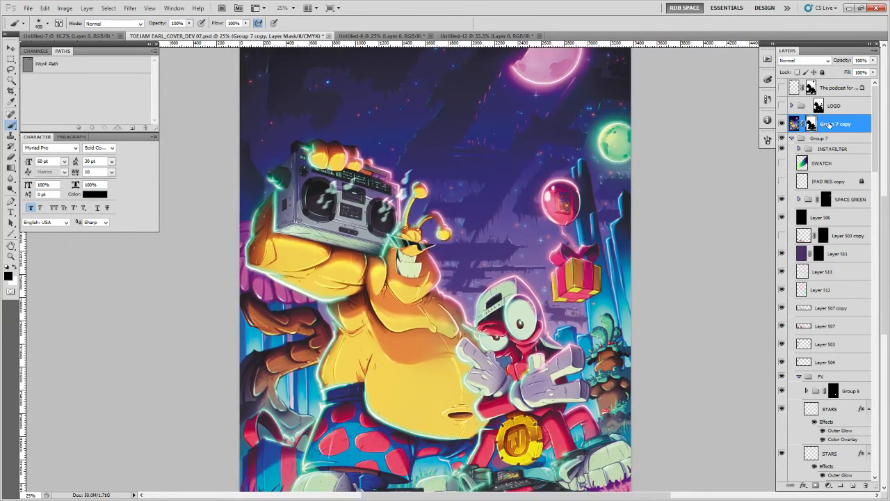
# Duplicate the masked Group 7 copy layer and lower the duplicate's opacity to about 45%
pyautogui.hotkey('ctrl', 'j')
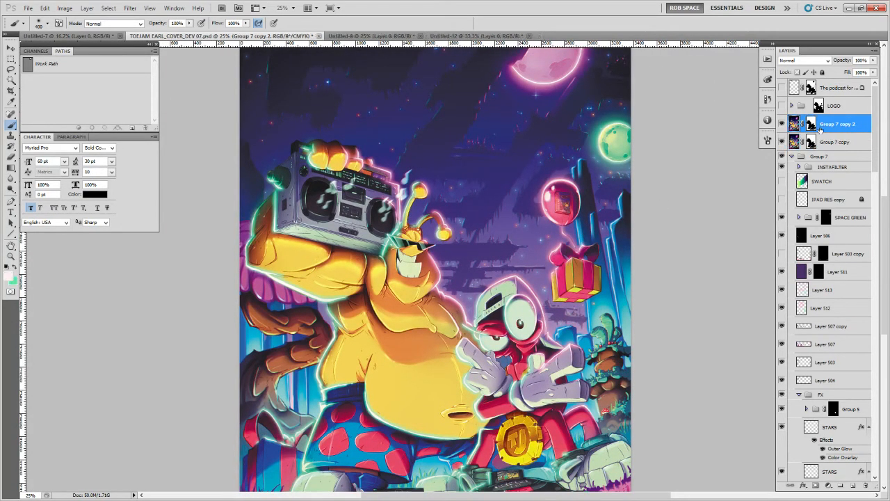
pyautogui.press('v')
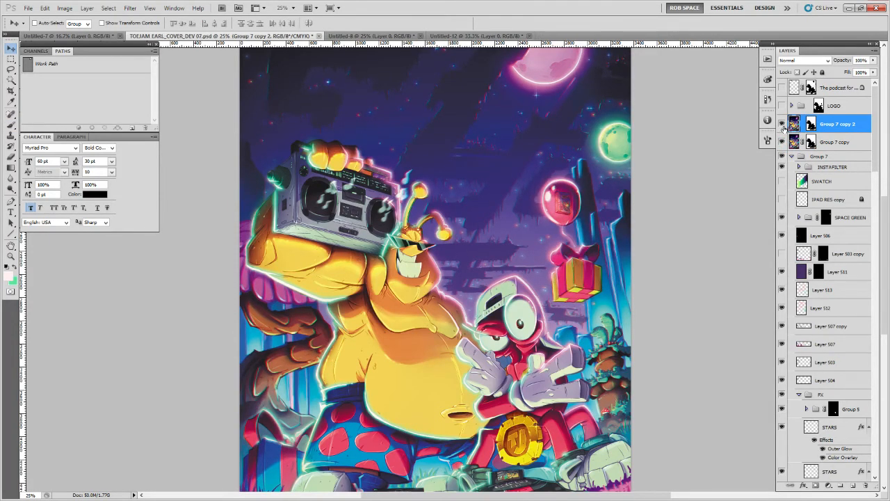
pyautogui.moveTo(403, 249); pyautogui.dragTo(378, 141)
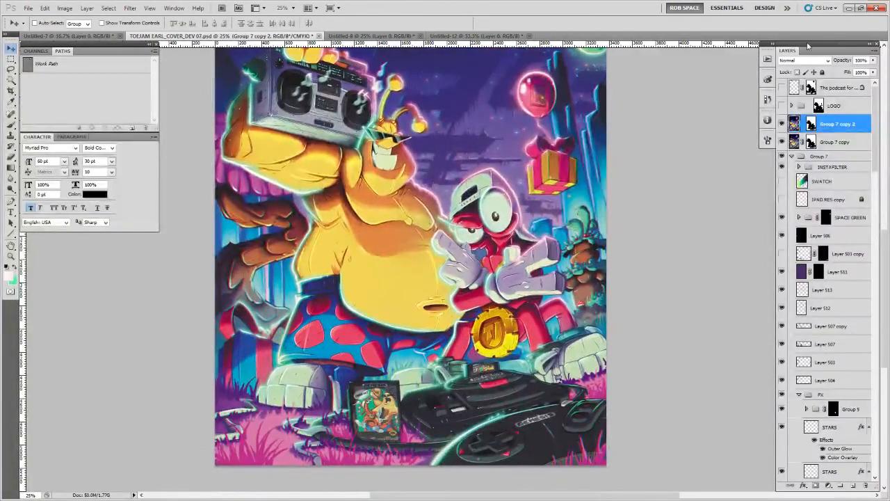
pyautogui.click(873, 61)
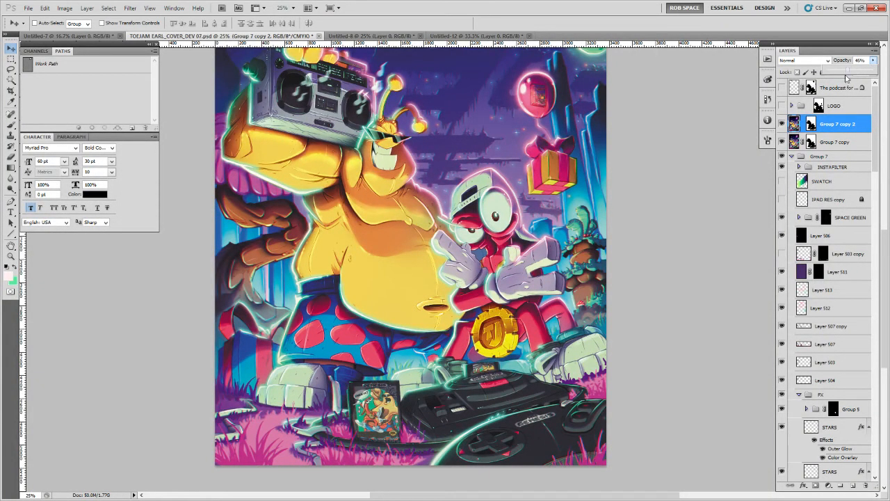
# Fill the duplicate's mask with black and paint white with the soft brush along the cover's outer edges
pyautogui.click(810, 123)
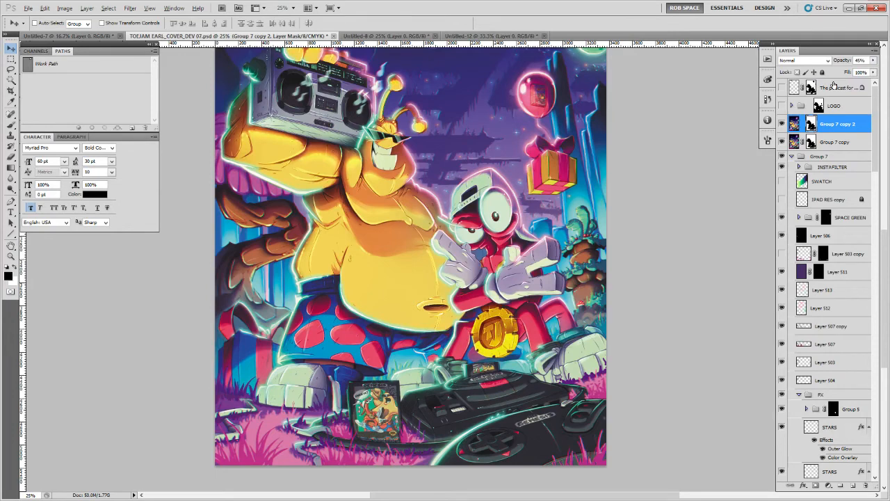
pyautogui.hotkey('alt', 'BackSpace')
pyautogui.press('b')
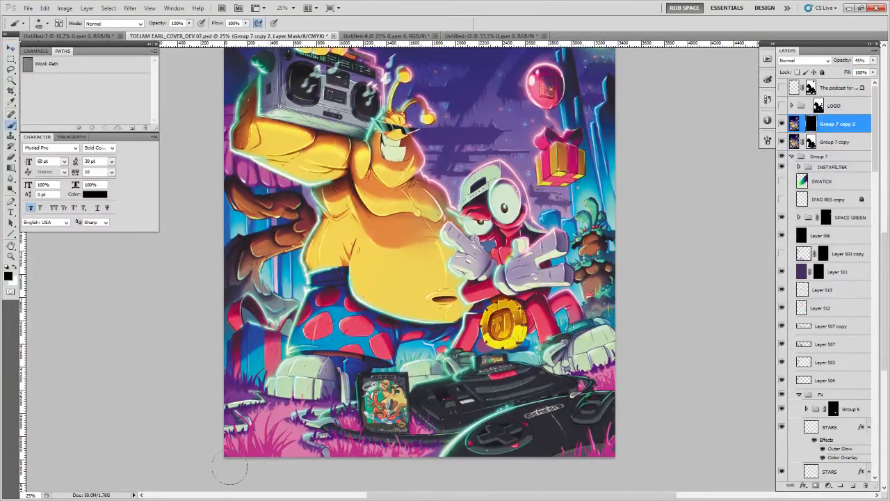
pyautogui.press('x')
pyautogui.moveTo(430, 474)
pyautogui.mouseDown()
pyautogui.moveTo(600, 454)
pyautogui.moveTo(622, 424)
pyautogui.moveTo(533, 475)
pyautogui.moveTo(622, 434)
pyautogui.mouseUp()
pyautogui.scroll(5, 612, 357)
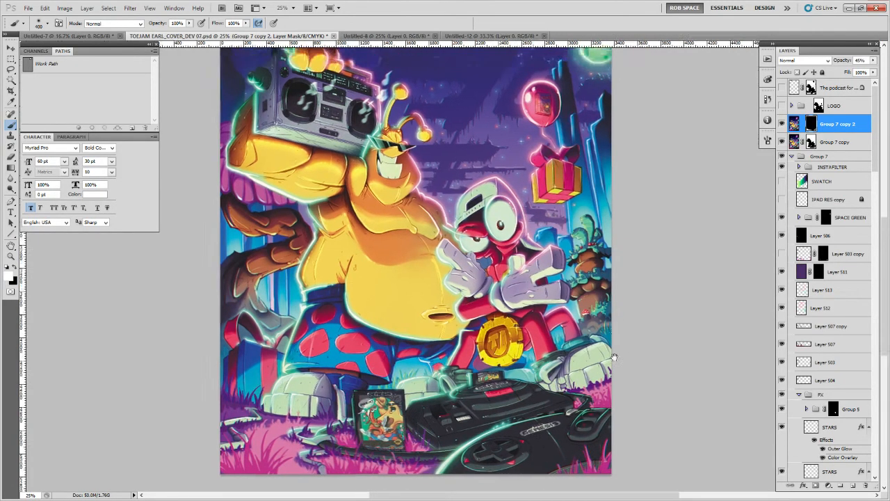
pyautogui.scroll(3, 529, 212)
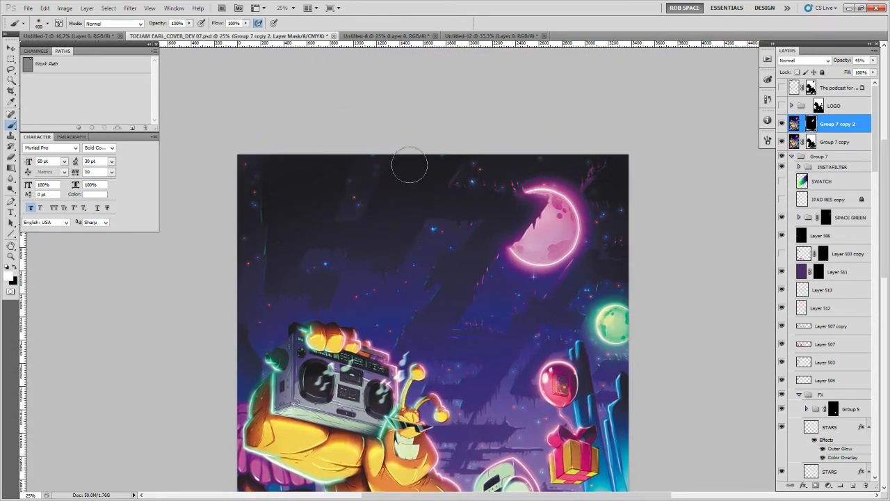
# Select the Group 7 copy layer and toggle its visibility to compare the image with and without the colour shift
pyautogui.click(794, 141)
pyautogui.press('v')
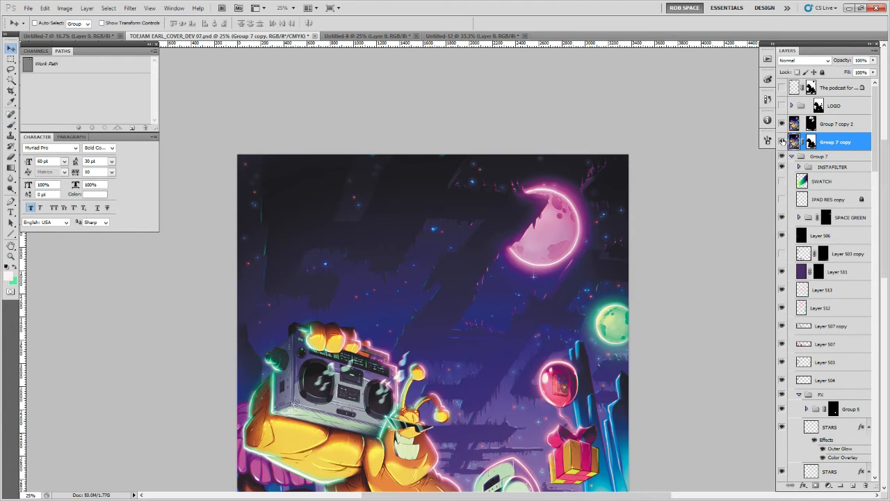
pyautogui.click(782, 141)
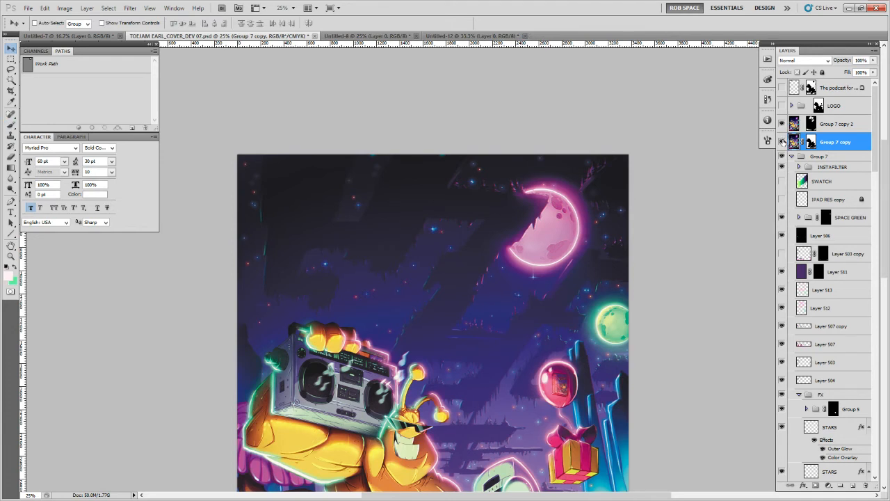
pyautogui.click(782, 141)
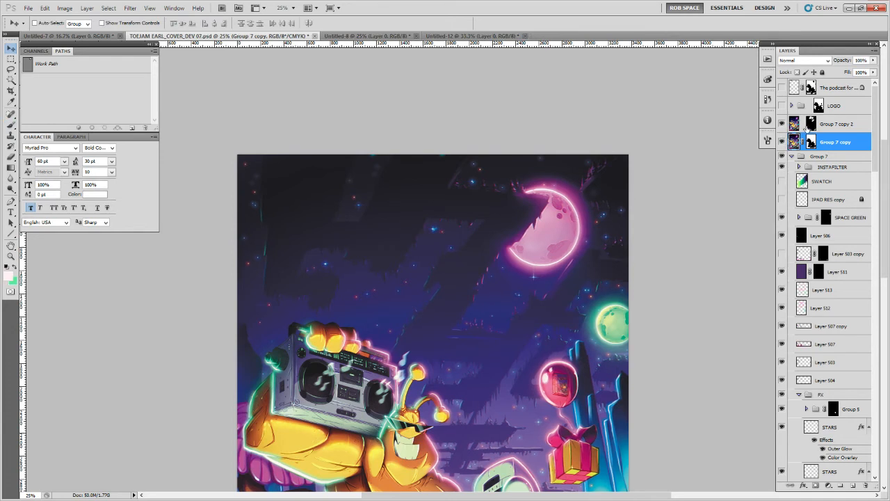
# Paint white on the Group 7 copy 2 layer's mask along the cover's right edge around the green moon
pyautogui.click(807, 127)
pyautogui.press('z')
pyautogui.click(365, 201)
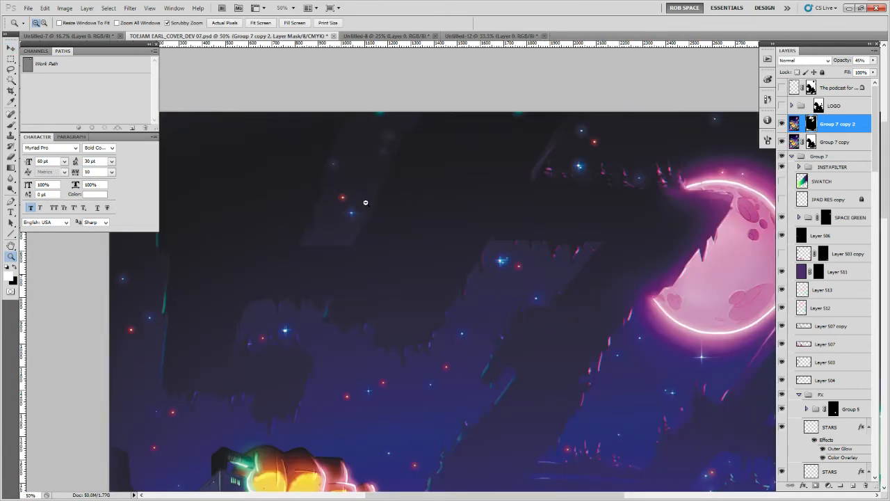
pyautogui.keyDown('alt'); pyautogui.click(365, 202); pyautogui.keyUp('alt')
pyautogui.moveTo(612, 292); pyautogui.dragTo(608, 230)
pyautogui.press('b')
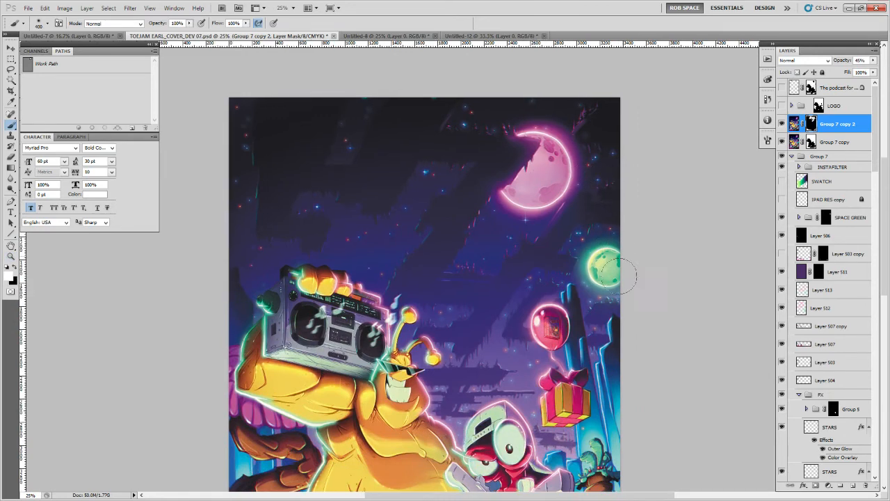
pyautogui.moveTo(619, 276); pyautogui.dragTo(631, 149)
pyautogui.moveTo(622, 274); pyautogui.dragTo(628, 200)
# Collapse Group 7, duplicate it, and merge the duplicate into a single layer above the original group
pyautogui.click(823, 157)
pyautogui.click(793, 156)
pyautogui.moveTo(839, 159); pyautogui.dragTo(854, 484)
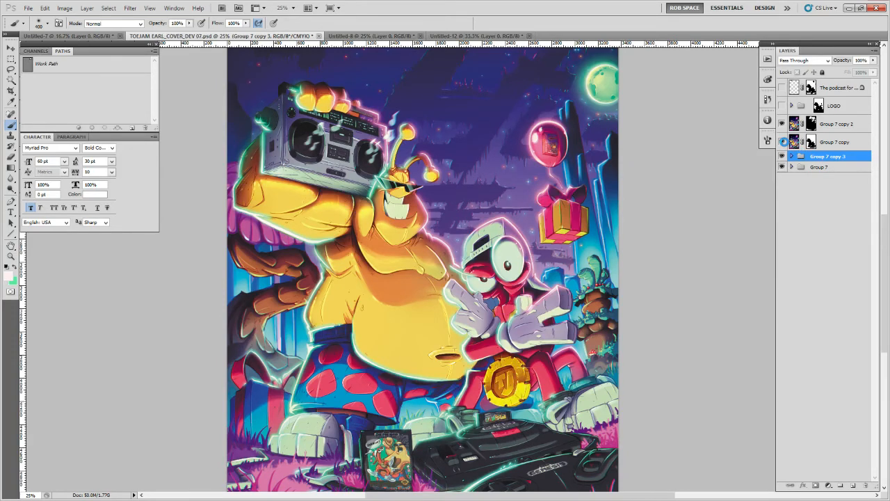
pyautogui.hotkey('ctrl', 'e')
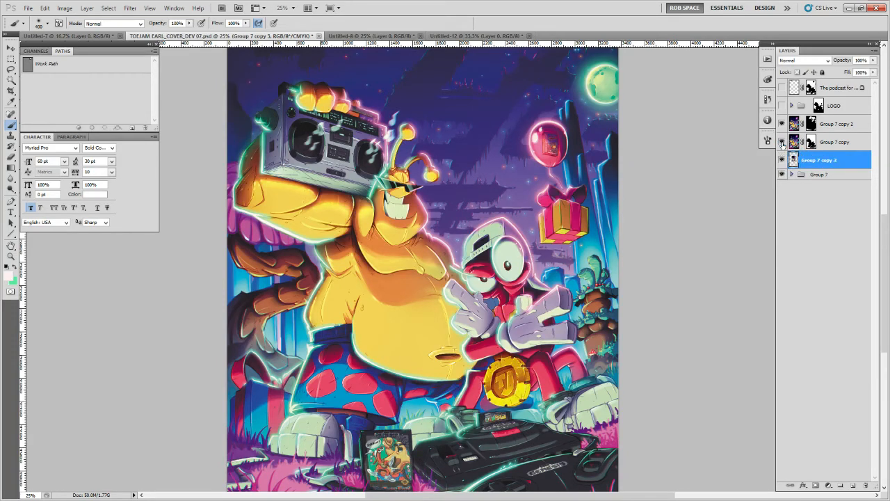
# Select the entire canvas and crop the image to it, trimming the merged Group 7 copy 3 layer's overhang
pyautogui.hotkey('ctrl', 'a')
pyautogui.click(65, 8)
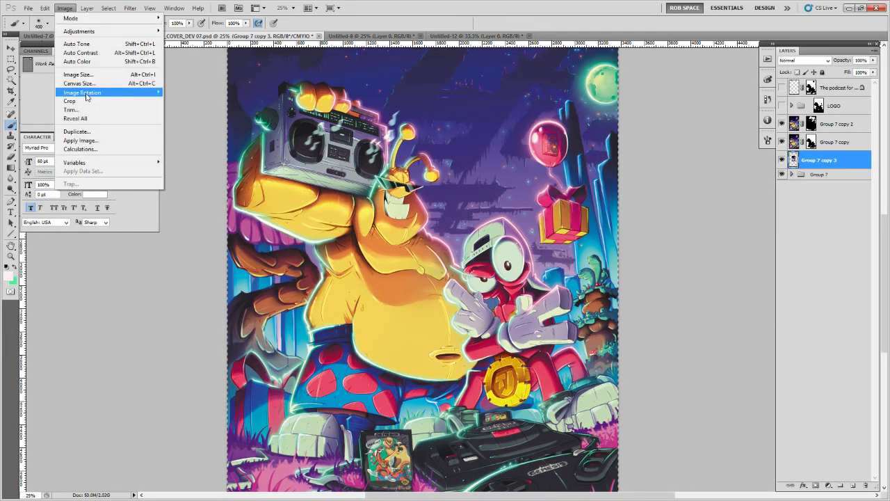
pyautogui.click(69, 100)
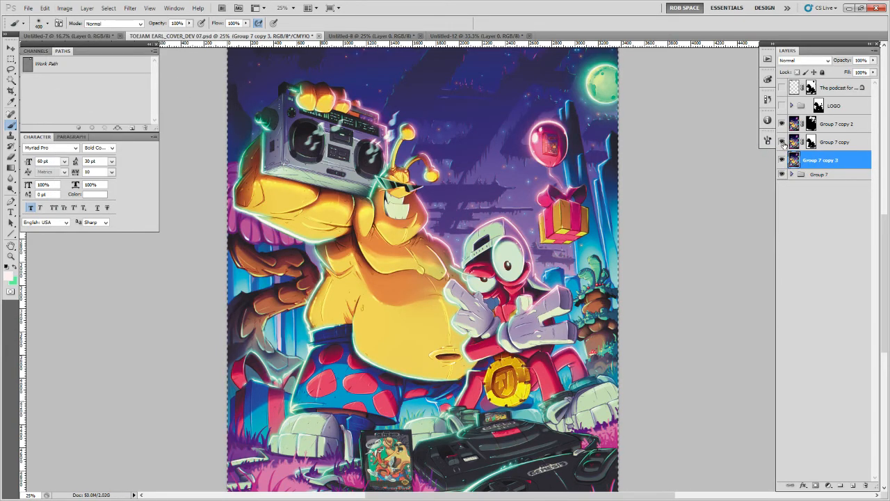
# Hide both colour-shift layers and apply Poster Edges to Group 7 copy 3 with edge thickness 0, edge intensity 0 and posterization 6
pyautogui.moveTo(782, 142); pyautogui.dragTo(781, 127)
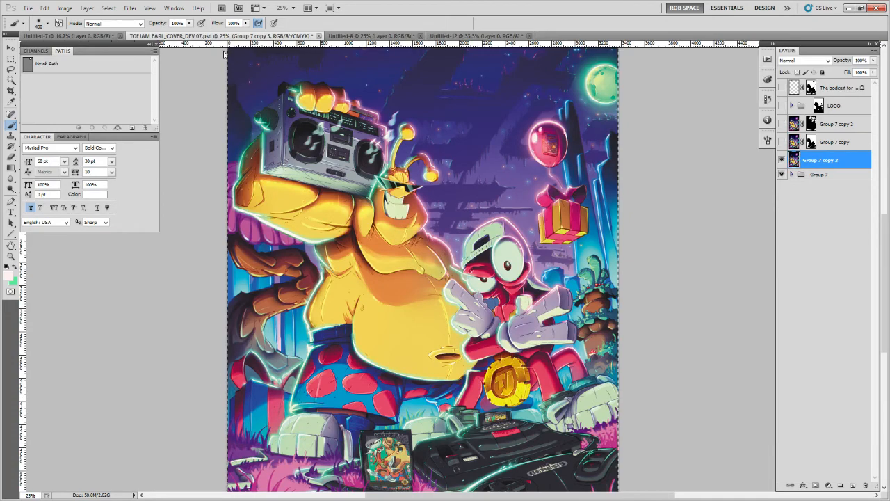
pyautogui.click(130, 8)
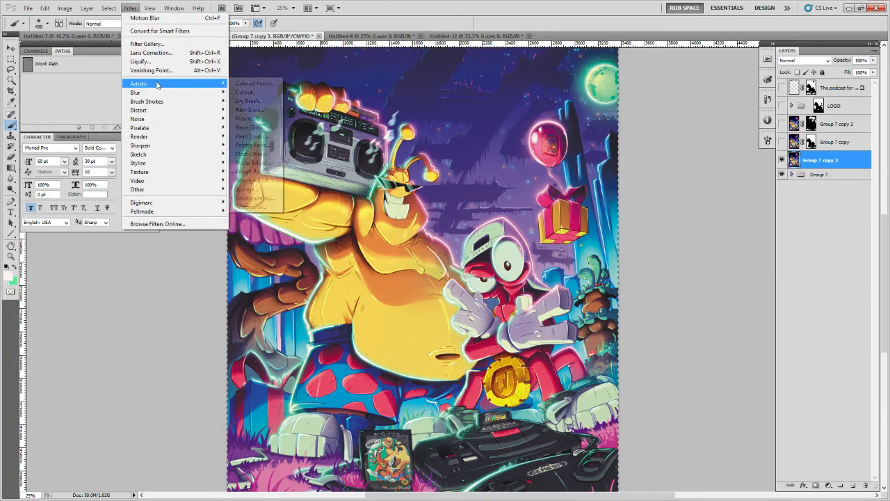
pyautogui.moveTo(149, 83)
pyautogui.click(252, 162)
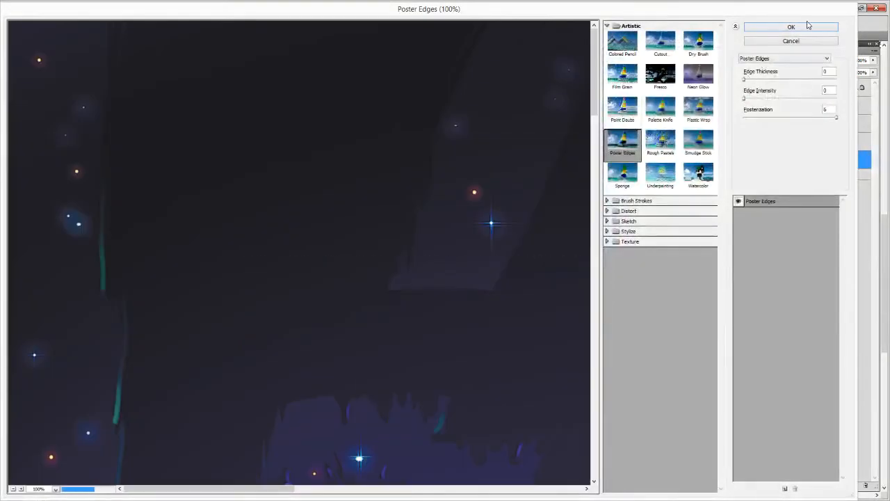
pyautogui.click(808, 26)
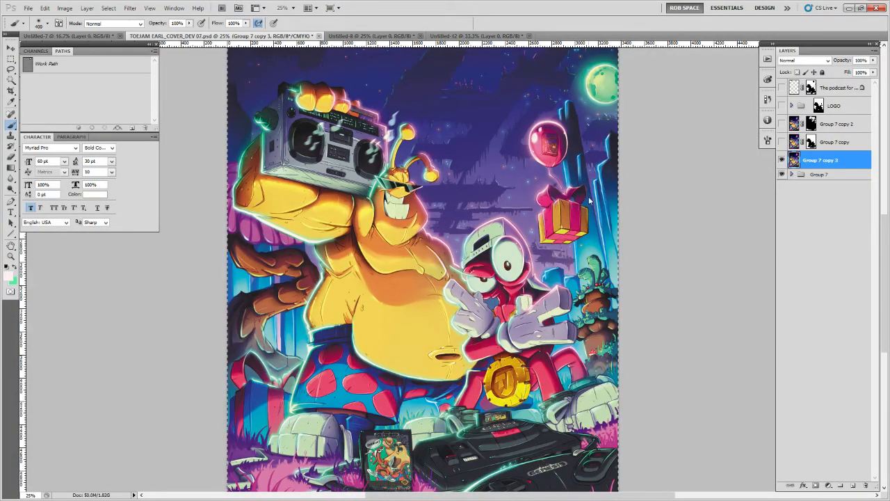
# Set the Poster Edges layer's blend mode to Darker Color after comparing it with Lighter Color on the night sky
pyautogui.moveTo(442, 141); pyautogui.dragTo(415, 258)
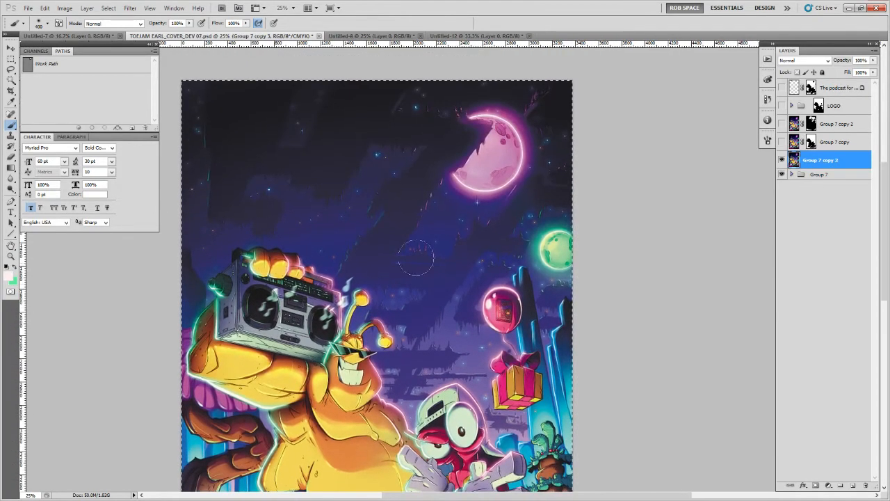
pyautogui.press('z')
pyautogui.click(451, 232)
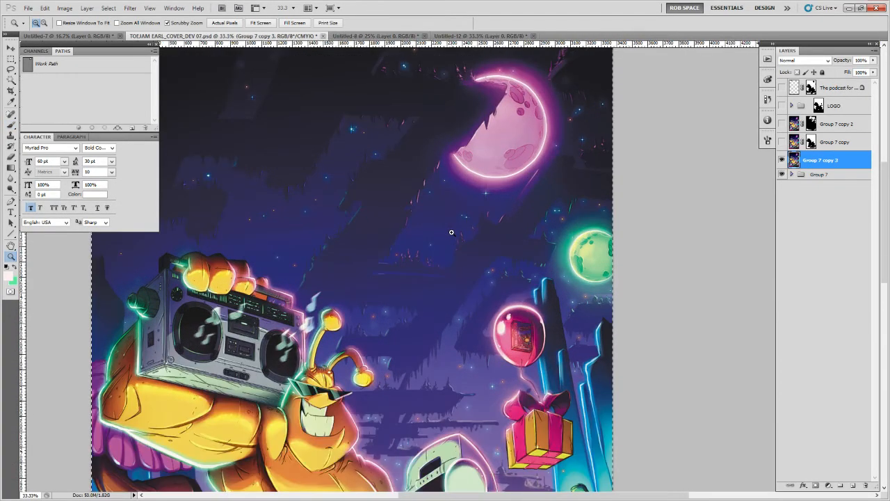
pyautogui.click(451, 232)
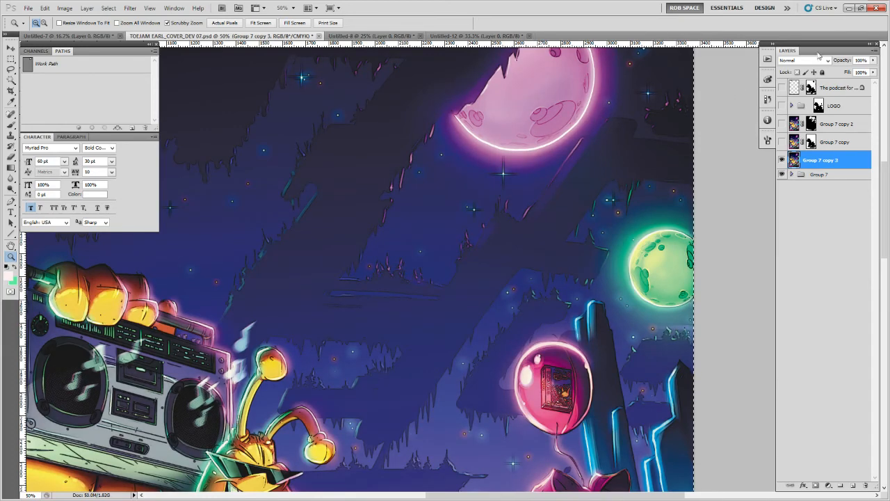
pyautogui.click(805, 60)
pyautogui.click(794, 122)
pyautogui.click(828, 61)
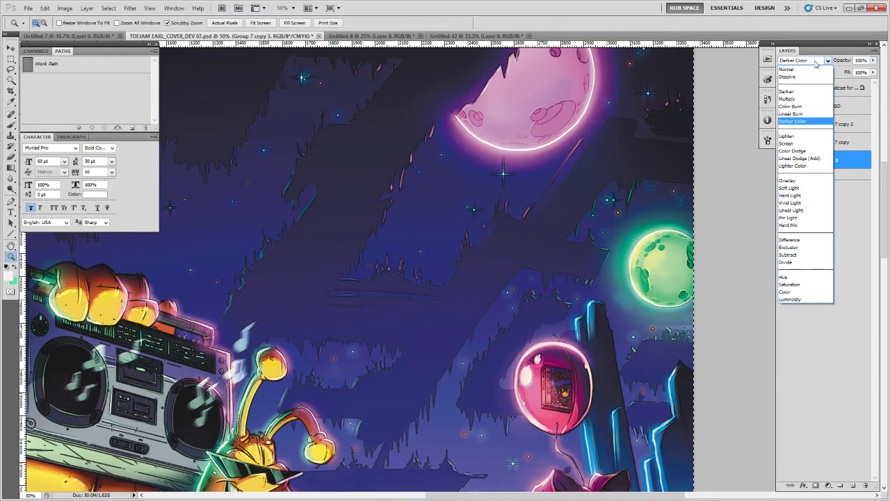
pyautogui.click(792, 165)
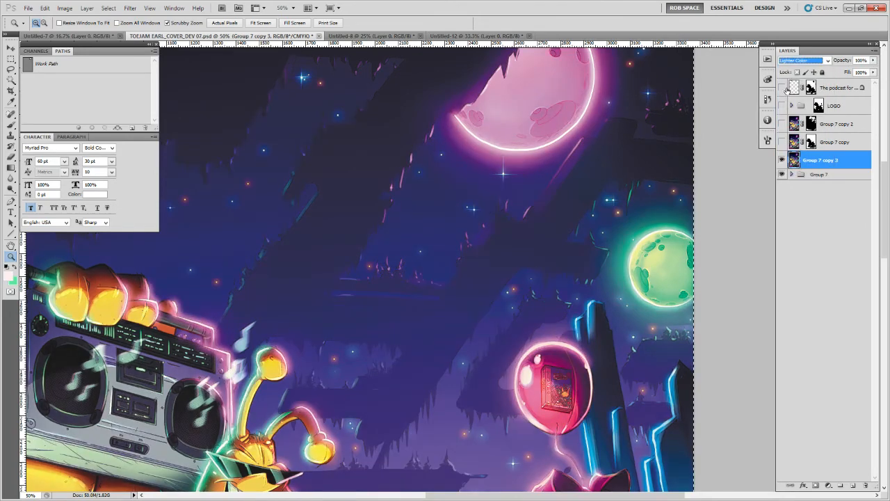
pyautogui.click(807, 61)
pyautogui.click(792, 124)
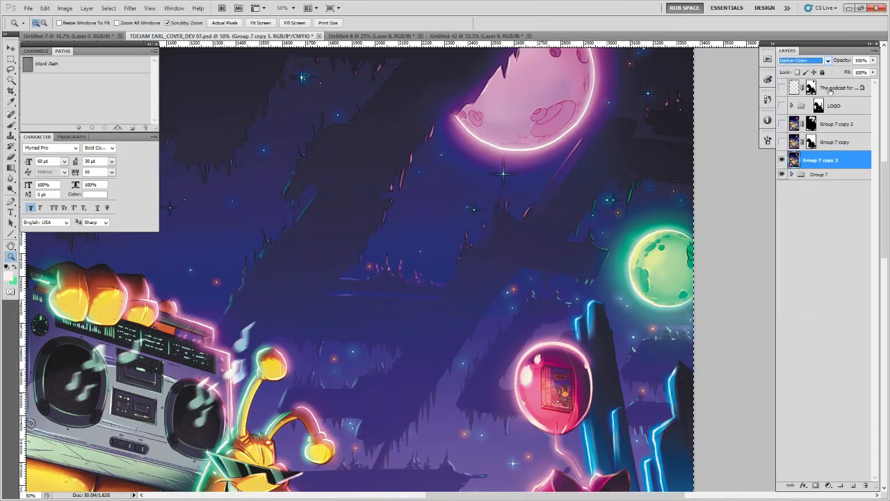
# Lower the Group 7 copy 3 layer's opacity to 53% and deselect the canvas
pyautogui.click(873, 60)
pyautogui.moveTo(877, 72); pyautogui.dragTo(852, 73)
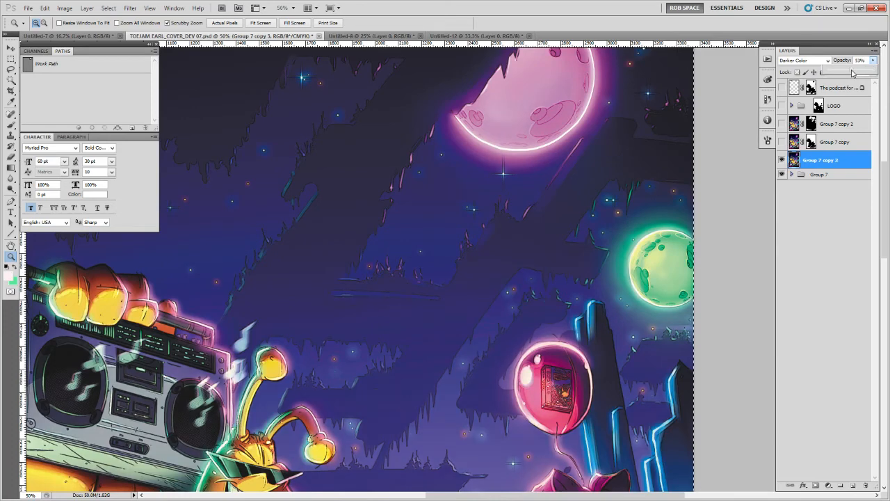
pyautogui.hotkey('ctrl', 'd')
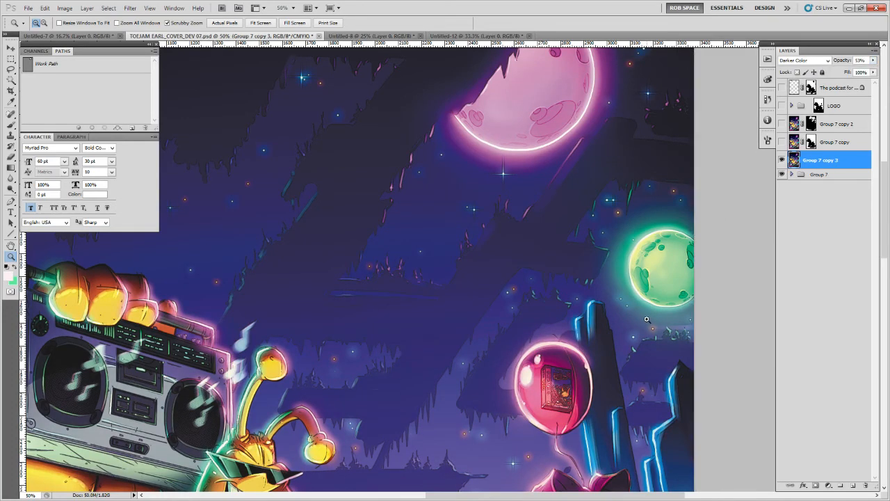
# Add a mask to the Group 7 copy 3 layer and invert it to black, ready for brushing
pyautogui.click(816, 485)
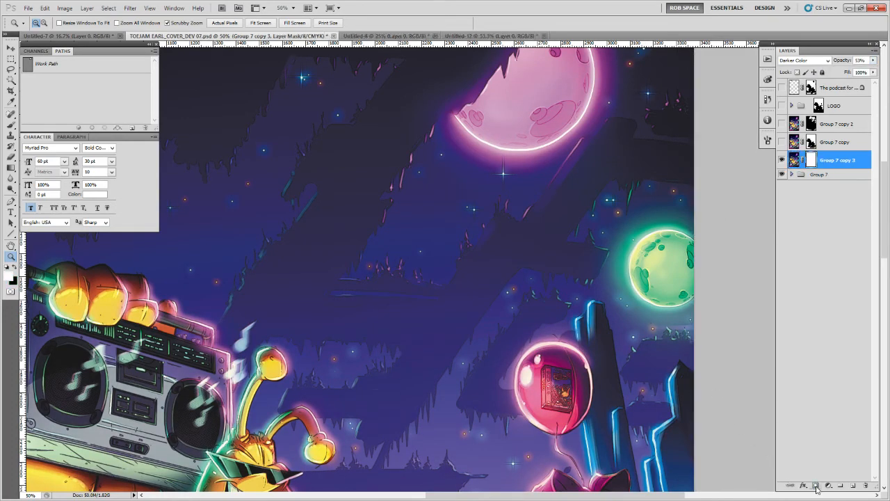
pyautogui.hotkey('ctrl', 'i')
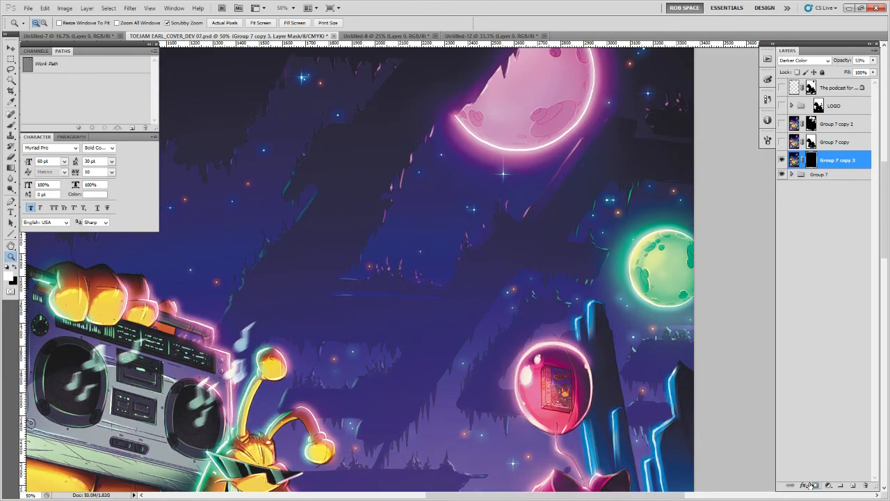
pyautogui.press('b')
# Reduce the brush to 175 px and paint white on the mask over the tree and ground along the cover's left side
pyautogui.moveTo(381, 290); pyautogui.dragTo(419, 68)
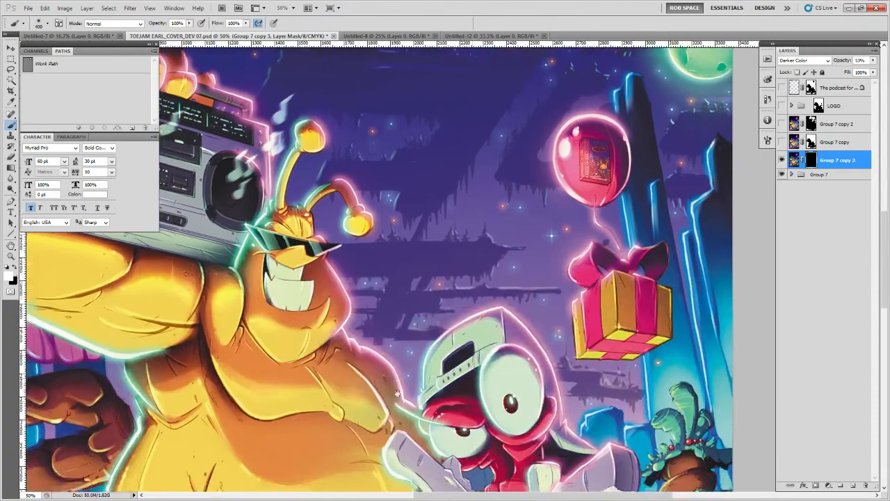
pyautogui.moveTo(397, 394); pyautogui.dragTo(476, 196)
pyautogui.moveTo(383, 312); pyautogui.dragTo(596, 324)
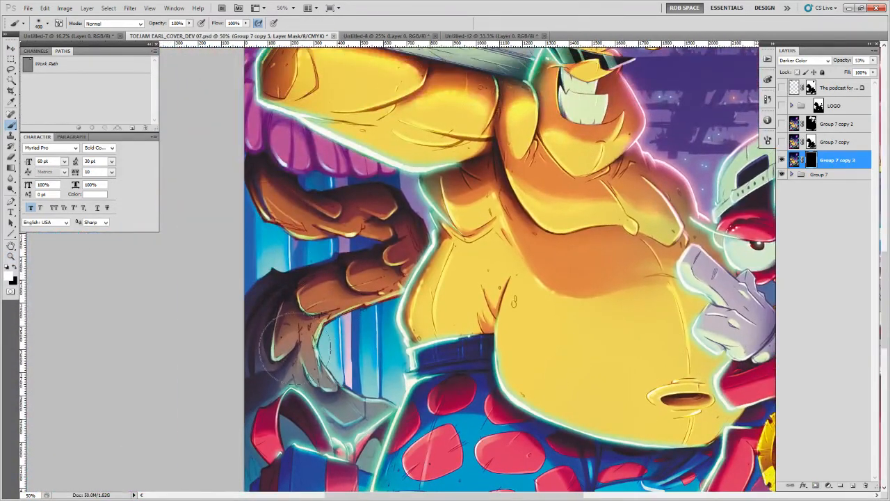
pyautogui.moveTo(330, 264); pyautogui.dragTo(340, 376)
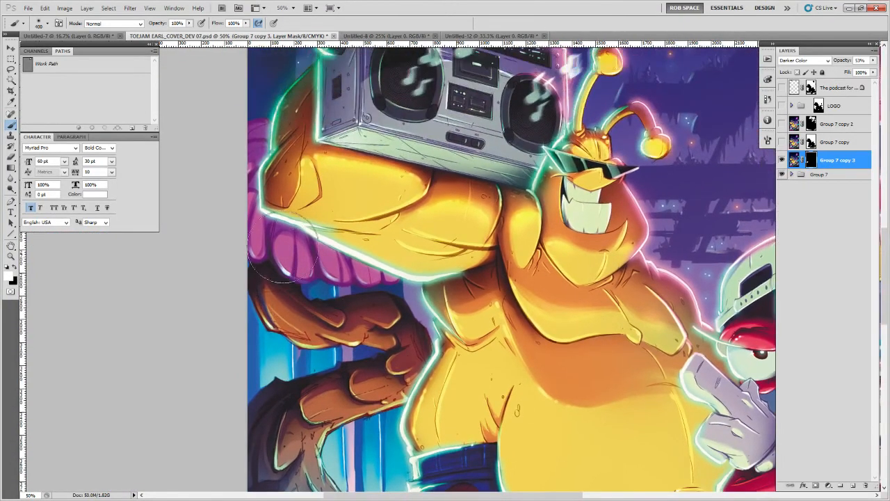
pyautogui.press('[')
pyautogui.press('[')
pyautogui.press('[')
pyautogui.press('[')
pyautogui.moveTo(408, 345); pyautogui.dragTo(374, 218)
pyautogui.moveTo(288, 466); pyautogui.dragTo(288, 306)
pyautogui.moveTo(288, 492); pyautogui.dragTo(295, 286)
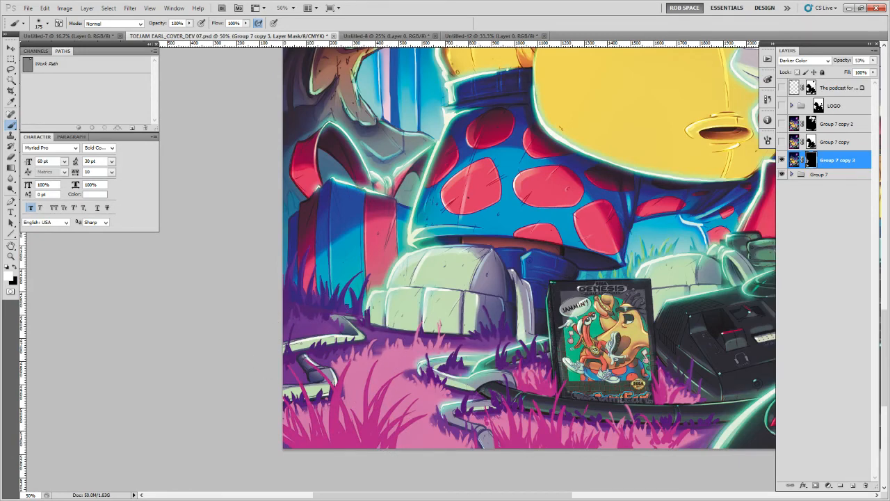
# Reveal the poster edges on the foreground grass and console by painting white on the mask along the cover's bottom
pyautogui.moveTo(585, 449); pyautogui.dragTo(500, 441)
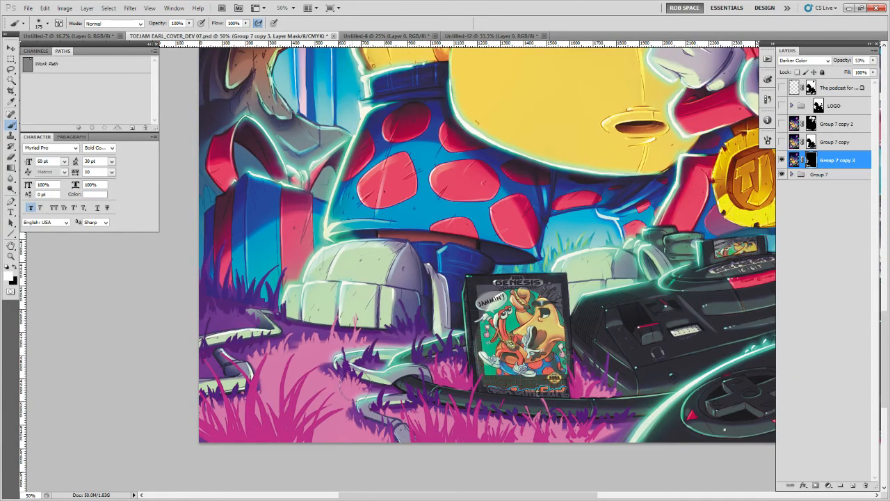
pyautogui.moveTo(539, 422); pyautogui.dragTo(450, 414)
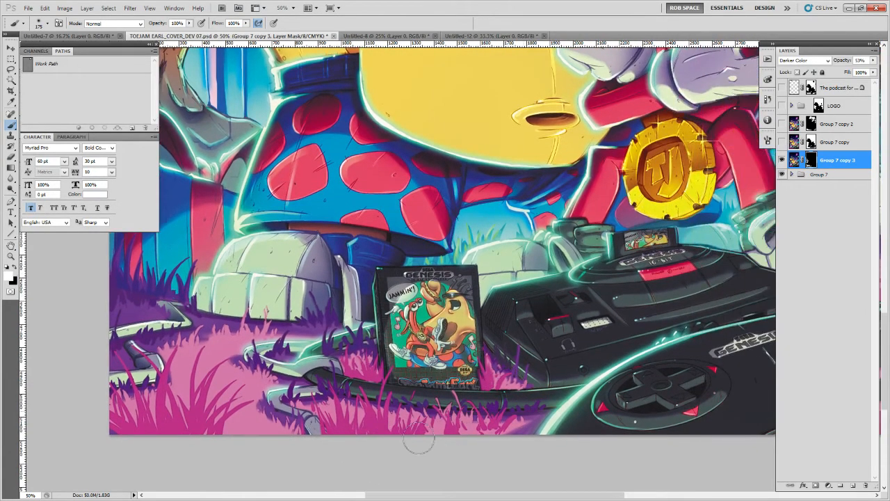
pyautogui.moveTo(451, 449); pyautogui.dragTo(292, 493)
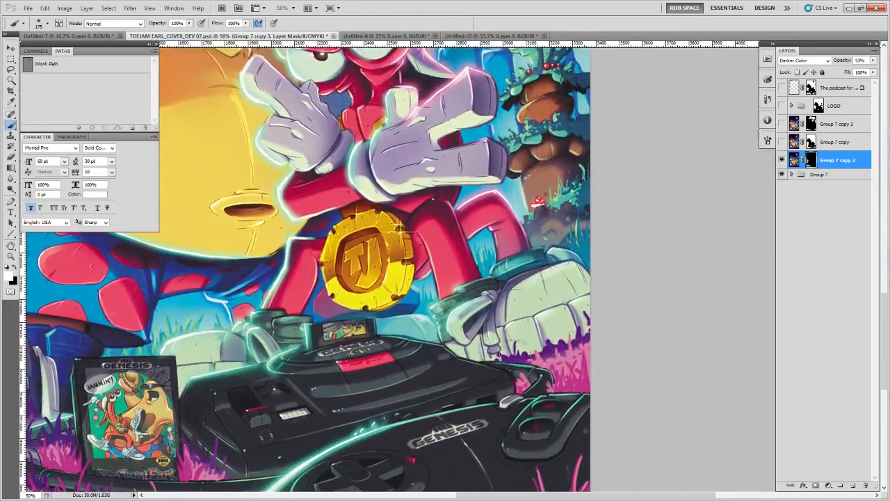
pyautogui.moveTo(562, 295); pyautogui.dragTo(548, 313)
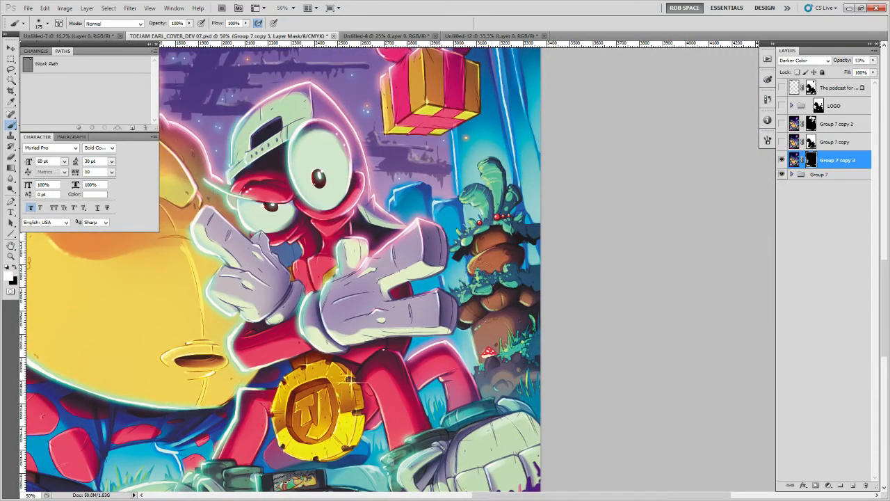
# Paint white on the mask over the plants, blue crystals and distant islands along the cover's right side
pyautogui.moveTo(515, 281); pyautogui.dragTo(517, 376)
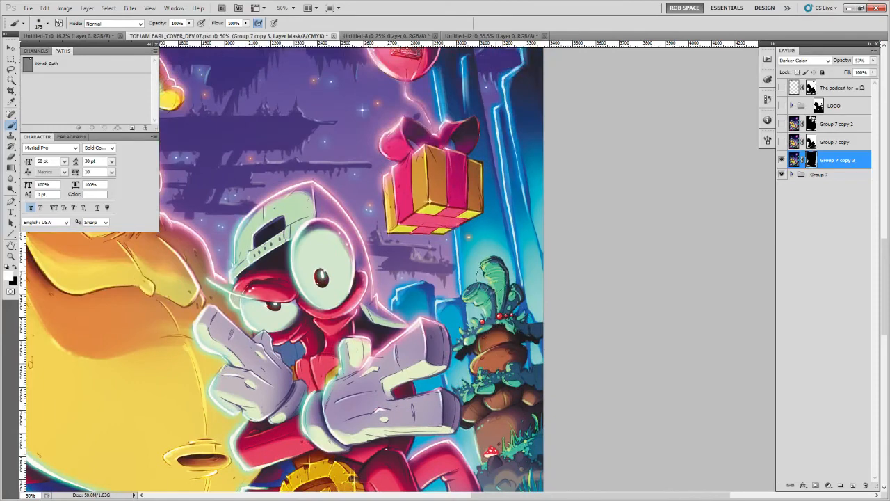
pyautogui.moveTo(391, 291); pyautogui.dragTo(378, 359)
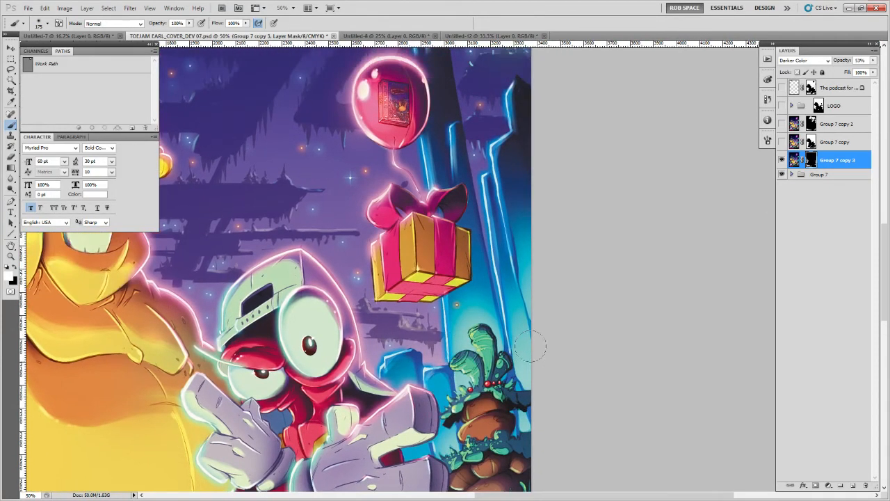
pyautogui.moveTo(498, 184); pyautogui.dragTo(504, 295)
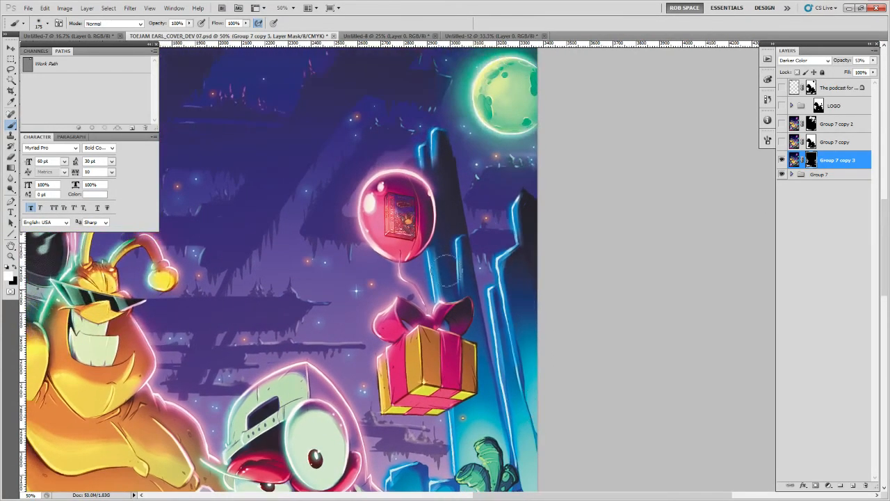
pyautogui.moveTo(482, 265); pyautogui.dragTo(495, 363)
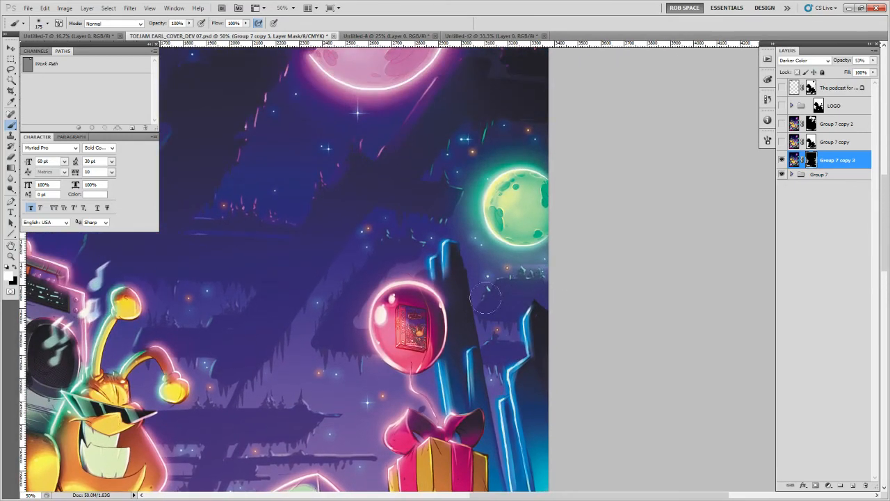
# Paint white on the Group 7 copy 3 mask over the blue crystals, balloon area and floating islands in the middle sky
pyautogui.moveTo(417, 263); pyautogui.dragTo(518, 252)
pyautogui.moveTo(423, 349); pyautogui.dragTo(490, 268)
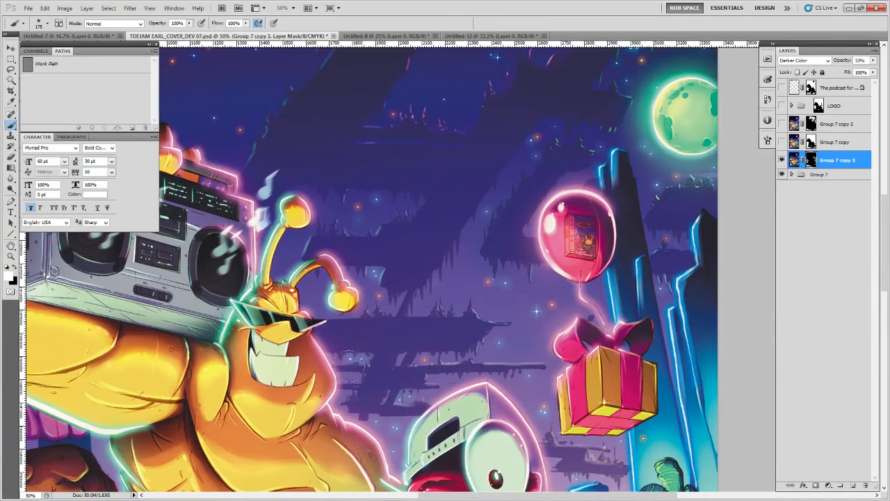
pyautogui.scroll(3, 348, 358)
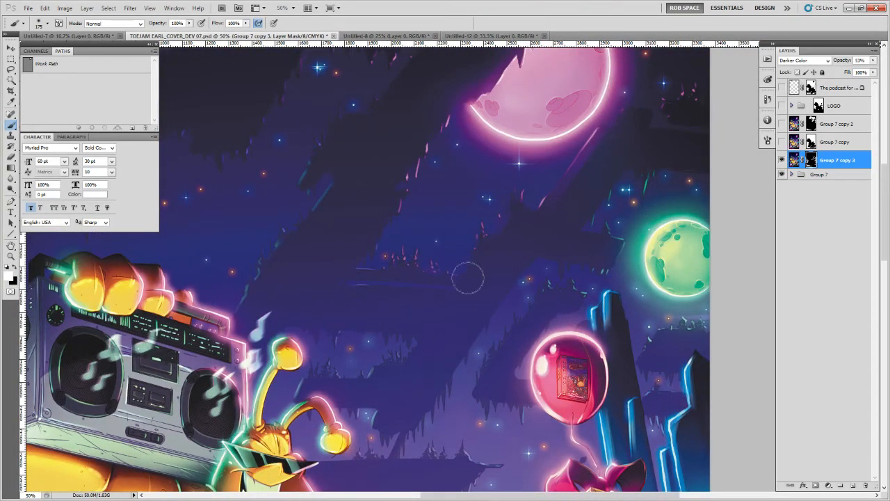
pyautogui.moveTo(468, 278); pyautogui.dragTo(439, 323)
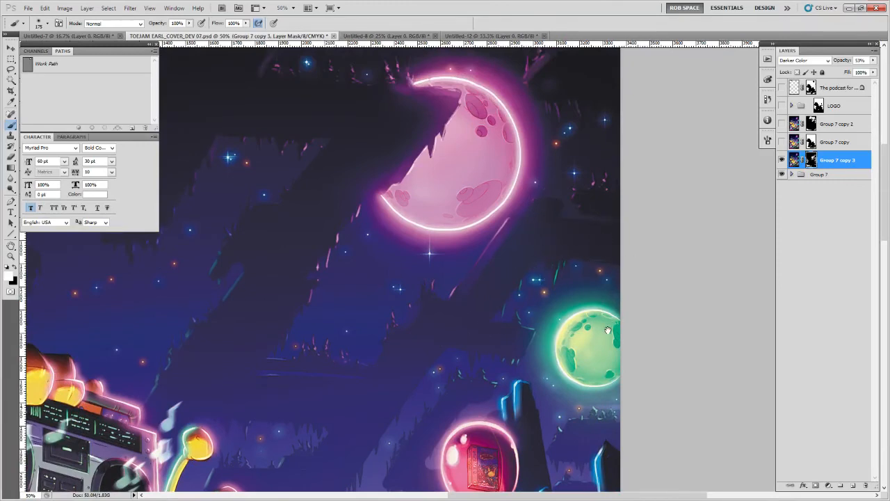
# Reveal the poster edges around the pink moon and the dark islands across the upper sky by painting white on the mask
pyautogui.moveTo(617, 256); pyautogui.dragTo(593, 381)
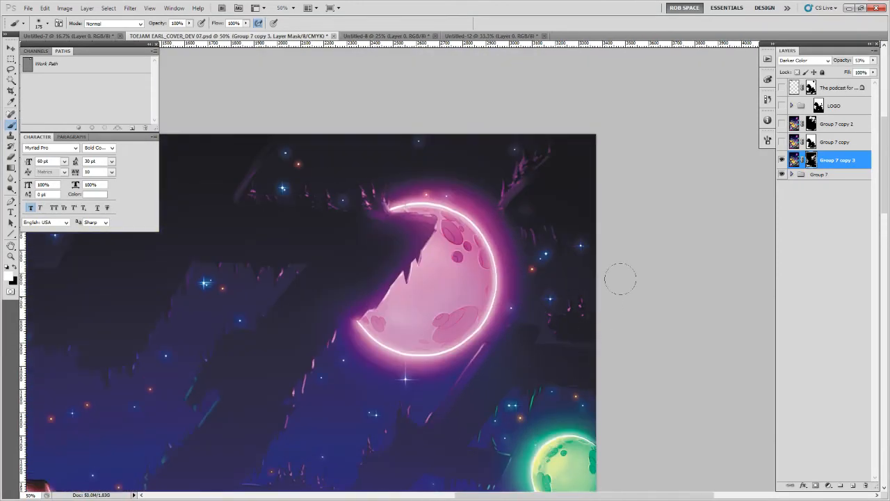
pyautogui.moveTo(538, 257); pyautogui.dragTo(628, 278)
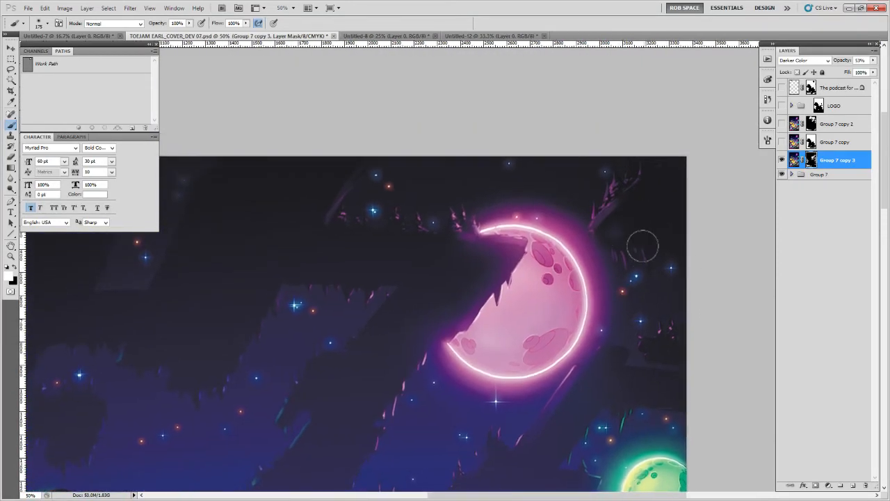
pyautogui.moveTo(294, 417); pyautogui.dragTo(466, 242)
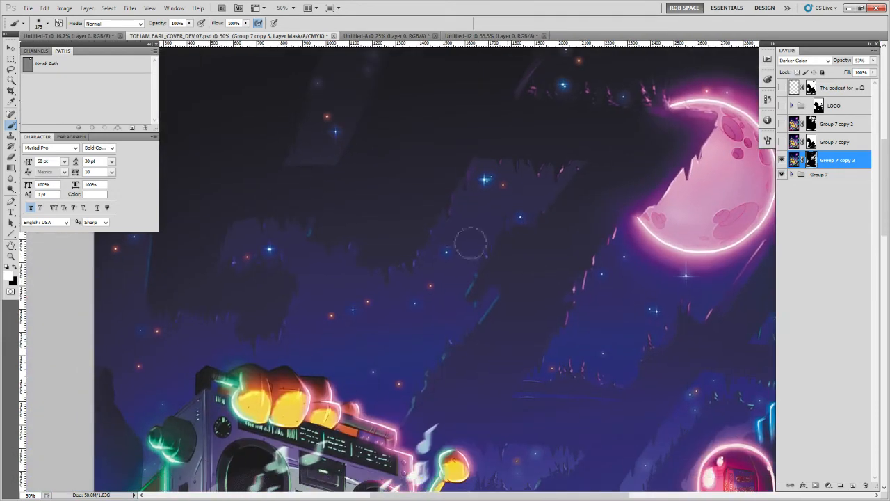
pyautogui.moveTo(401, 192); pyautogui.dragTo(292, 324)
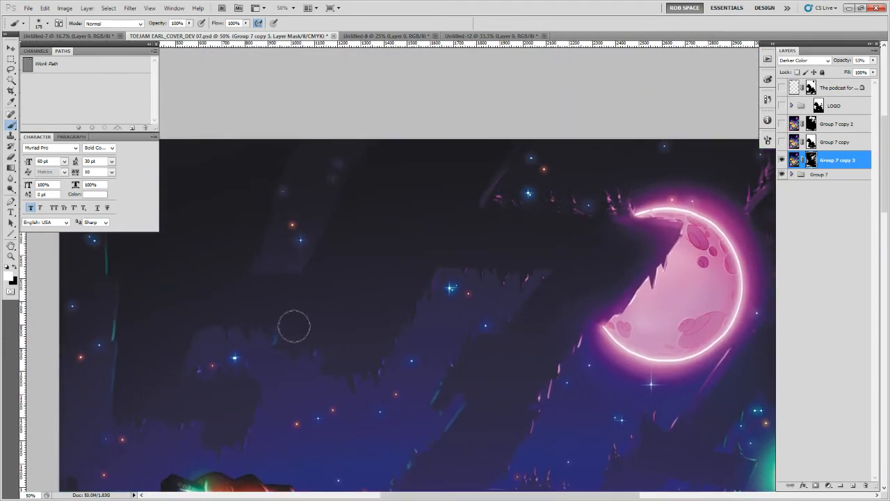
pyautogui.moveTo(260, 361); pyautogui.dragTo(308, 300)
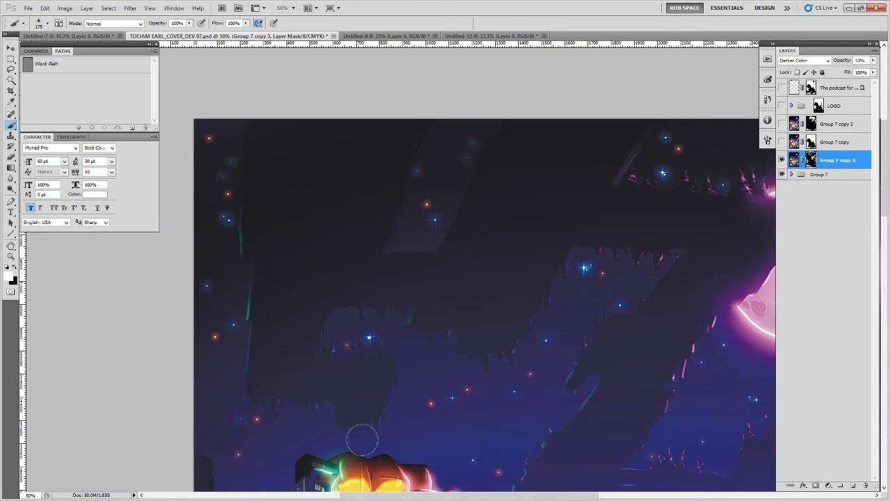
pyautogui.moveTo(414, 306); pyautogui.dragTo(445, 93)
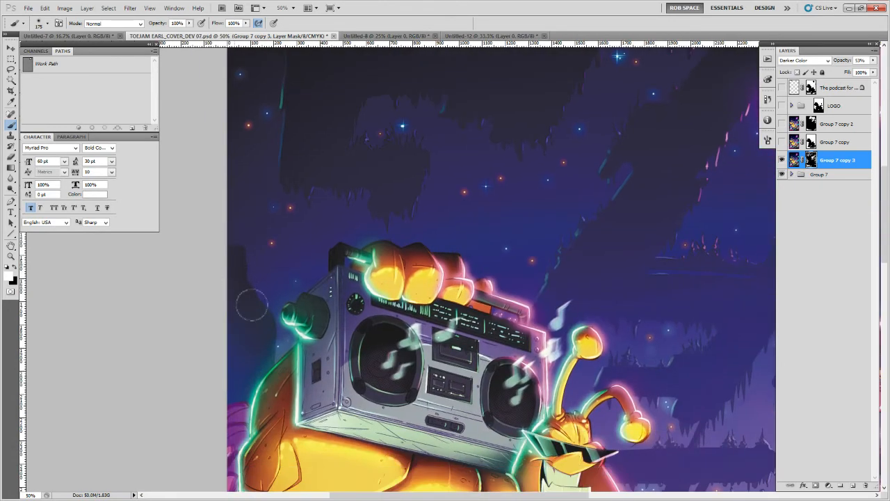
# Paint white on the mask down the cover's left edge, from beside the boombox to the tree roots and striped gift
pyautogui.moveTo(313, 402); pyautogui.dragTo(341, 182)
pyautogui.moveTo(337, 367); pyautogui.dragTo(328, 137)
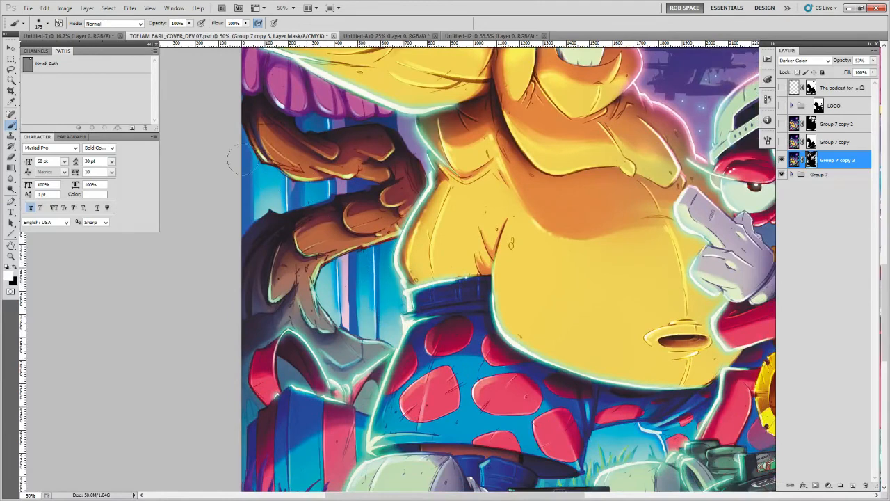
pyautogui.moveTo(390, 369); pyautogui.dragTo(382, 221)
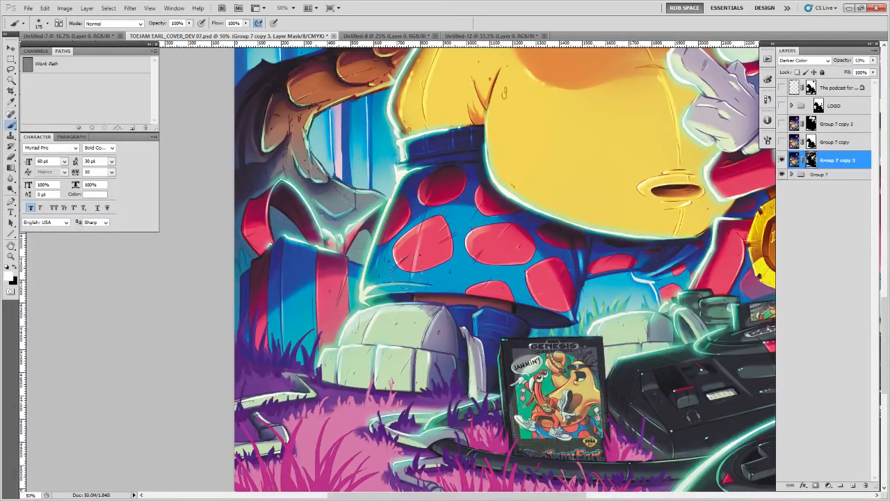
# Paint the mask white with a smaller brush over the grass between the characters' shoes, behind the console
pyautogui.moveTo(607, 310); pyautogui.dragTo(495, 341)
pyautogui.press('p')
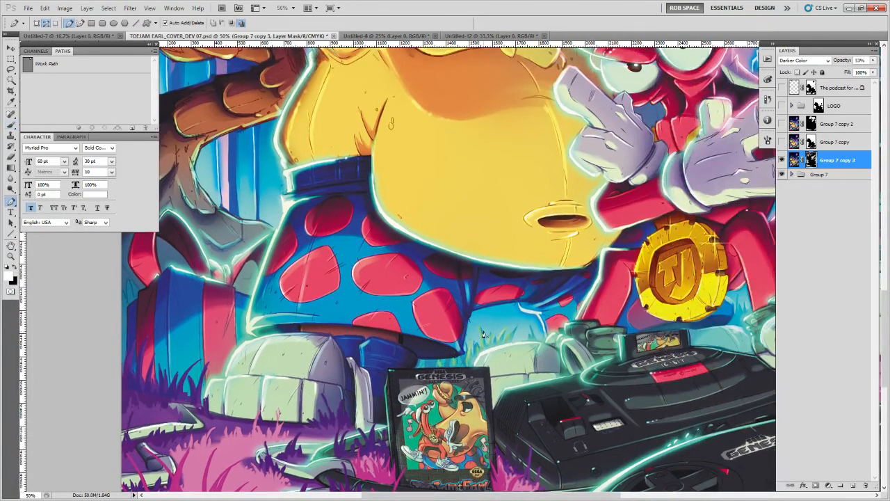
pyautogui.press('b')
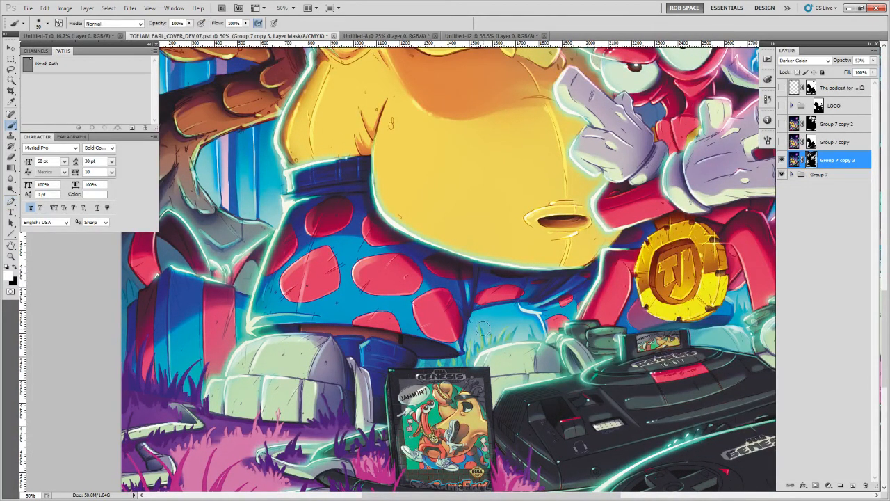
pyautogui.moveTo(481, 336); pyautogui.dragTo(497, 340)
pyautogui.moveTo(700, 342); pyautogui.dragTo(463, 364)
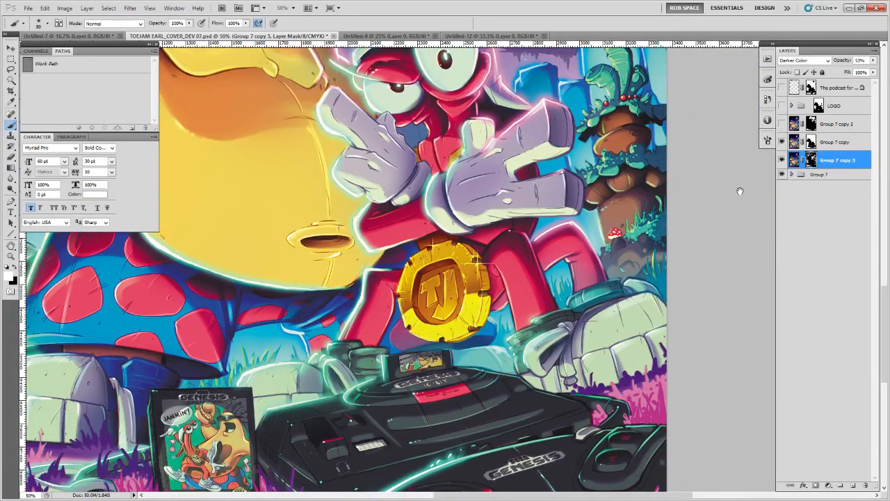
# Duplicate Group 7 and merge the duplicate into a single layer
pyautogui.moveTo(738, 190); pyautogui.dragTo(675, 312)
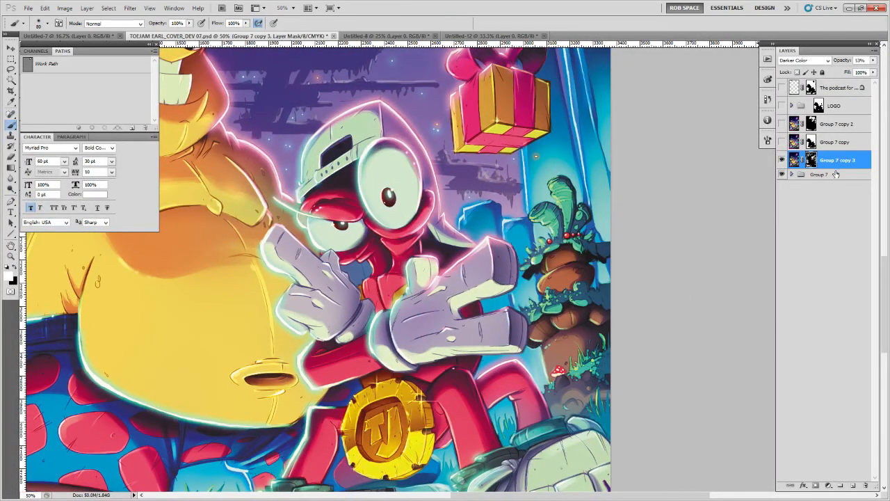
pyautogui.moveTo(835, 174); pyautogui.dragTo(852, 485)
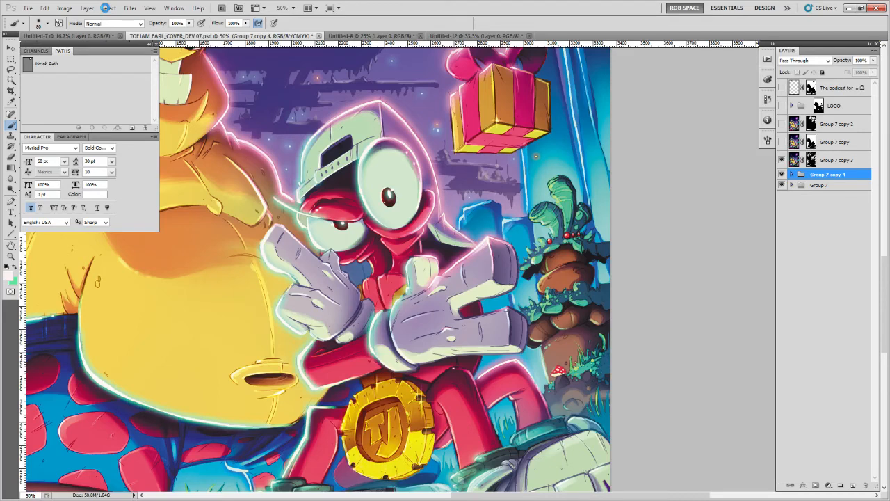
pyautogui.hotkey('ctrl', 'e')
# Crop the image to a selection of the full canvas and copy the merged artwork to a new layer
pyautogui.click(108, 8)
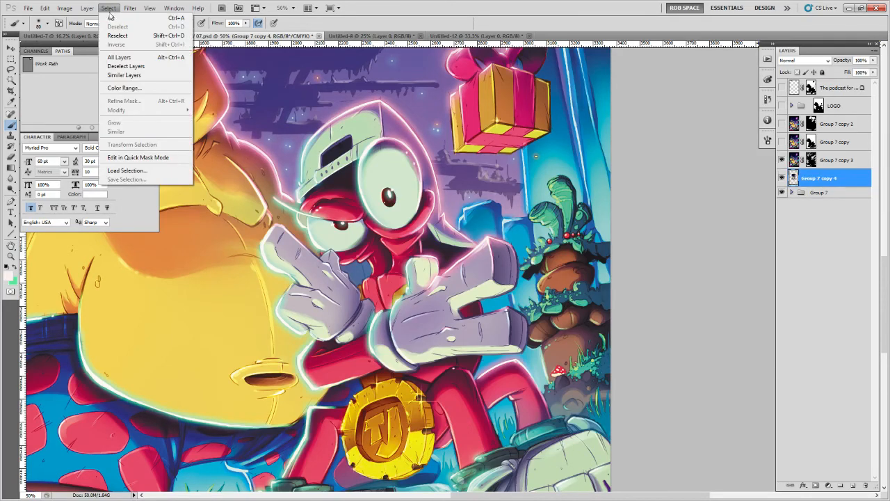
pyautogui.click(112, 18)
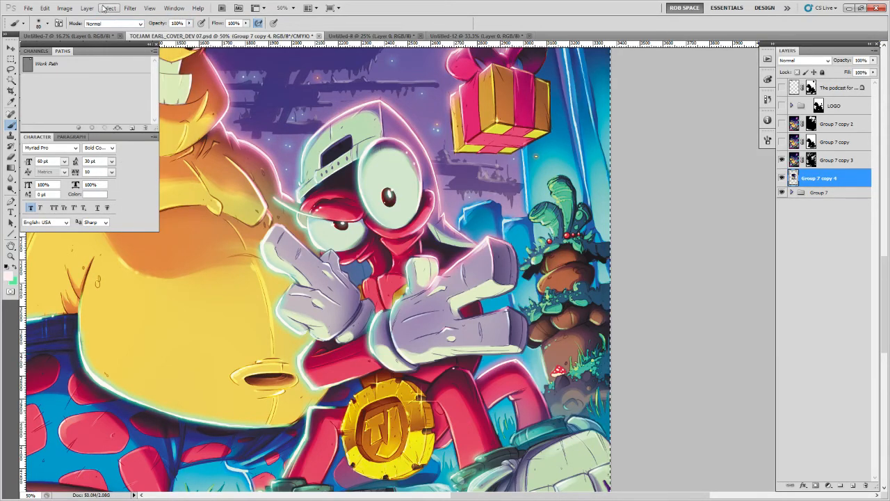
pyautogui.click(87, 9)
pyautogui.moveTo(65, 9)
pyautogui.click(82, 101)
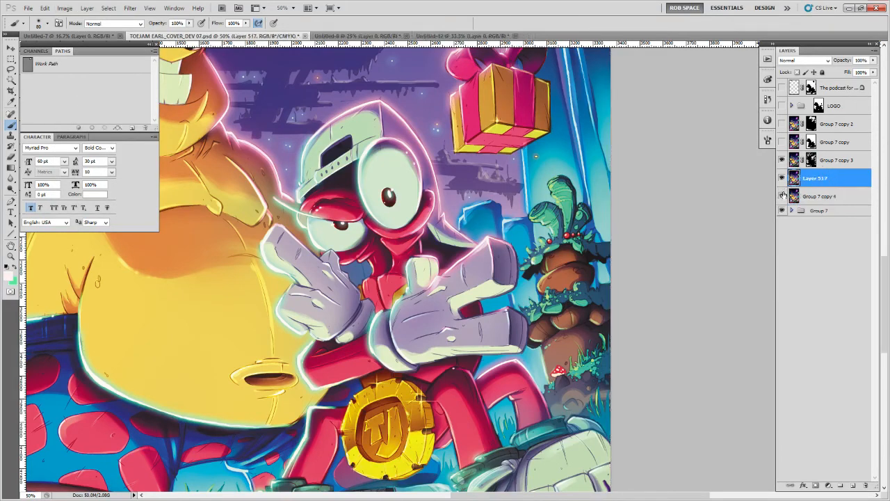
# With Group 7 copy 4 hidden, merge Group 7 copy 3 with the new layer below it and duplicate the result
pyautogui.click(781, 178)
pyautogui.click(827, 161)
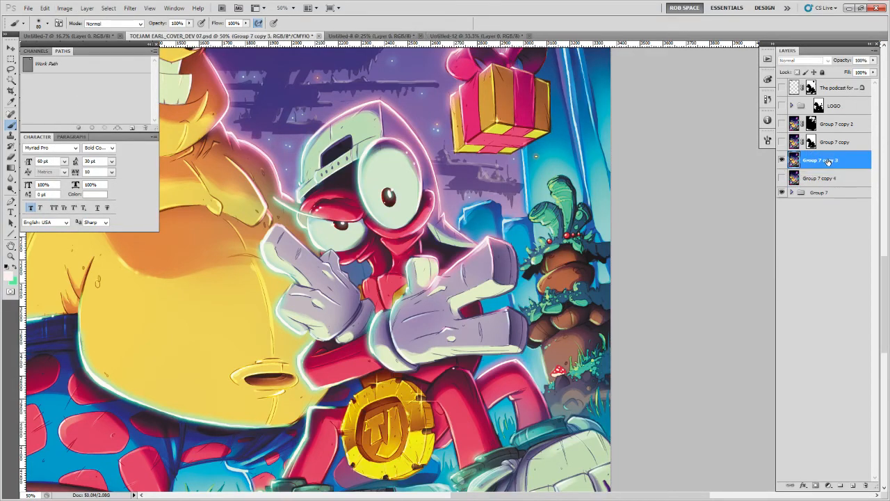
pyautogui.hotkey('ctrl', 'j')
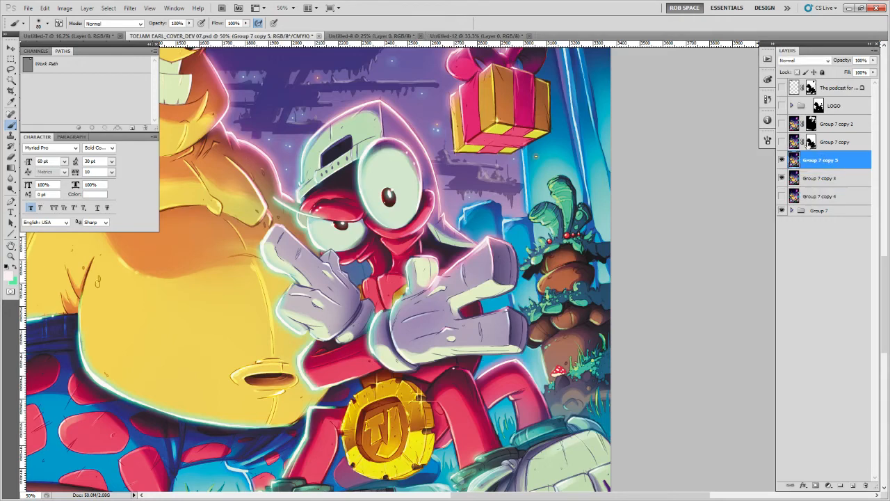
# Turn off the R channel in the duplicate's advanced blending options and get the Move tool ready
pyautogui.doubleClick(826, 167)
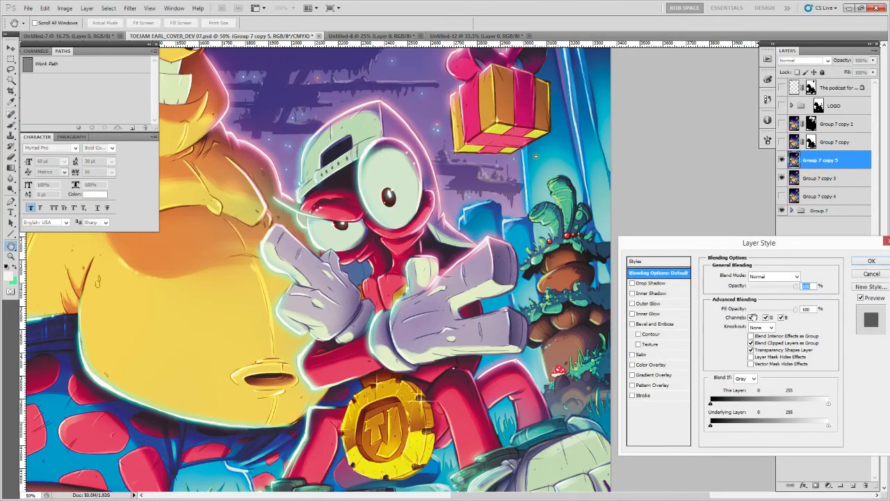
pyautogui.click(860, 266)
pyautogui.press('v')
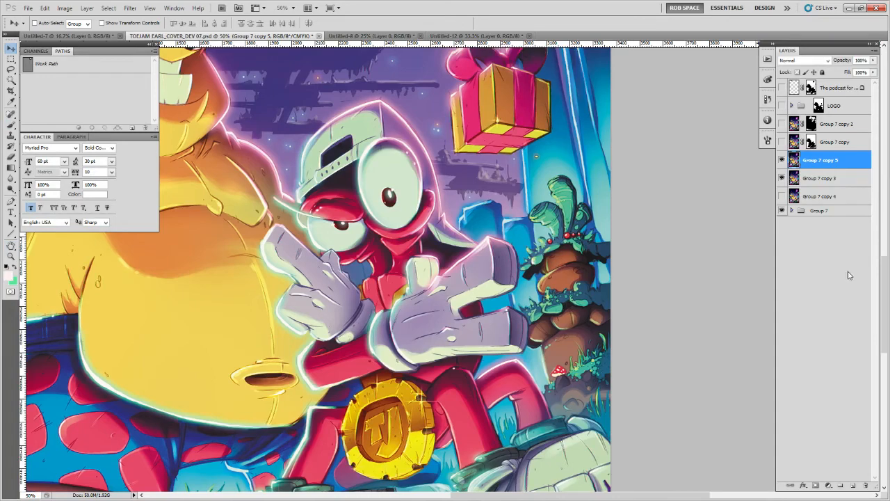
# Add a mask to the duplicate using the selection loaded from the Group 7 copy layer's mask
pyautogui.keyDown('ctrl'); pyautogui.click(811, 144); pyautogui.keyUp('ctrl')
pyautogui.click(816, 485)
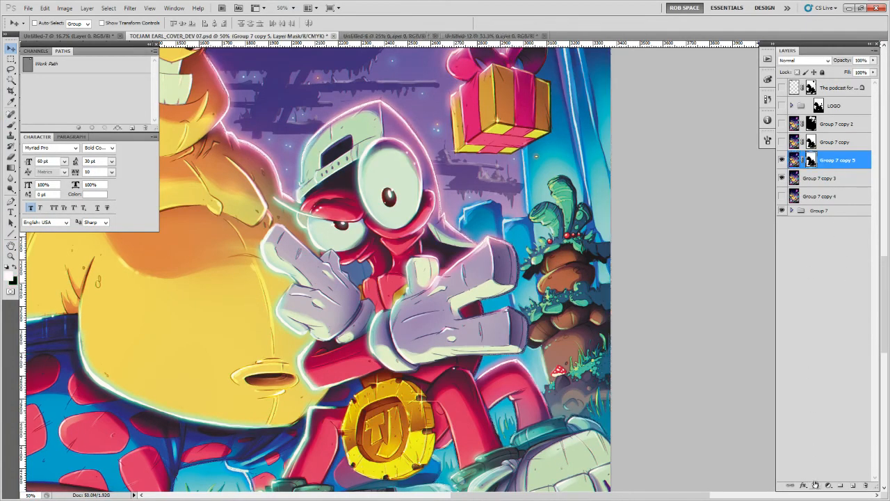
pyautogui.press('z')
pyautogui.keyDown('alt'); pyautogui.click(588, 306); pyautogui.keyUp('alt')
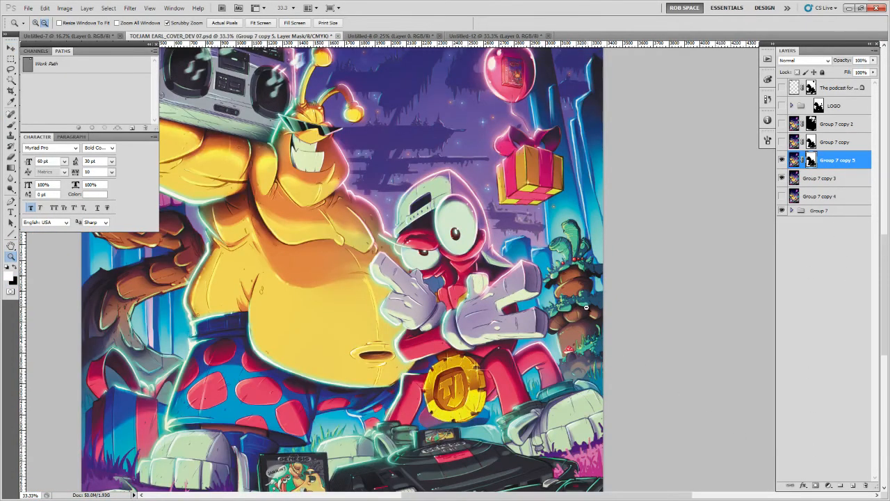
pyautogui.keyDown('alt'); pyautogui.click(586, 307); pyautogui.keyUp('alt')
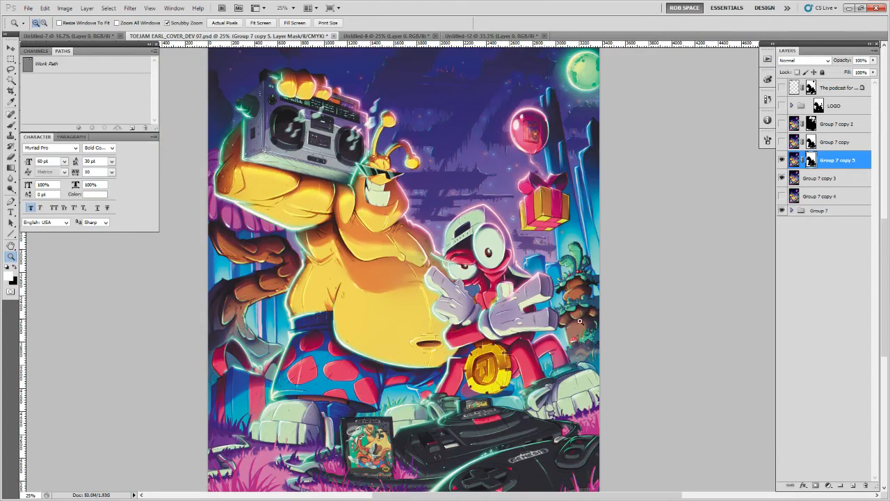
pyautogui.scroll(3, 580, 306)
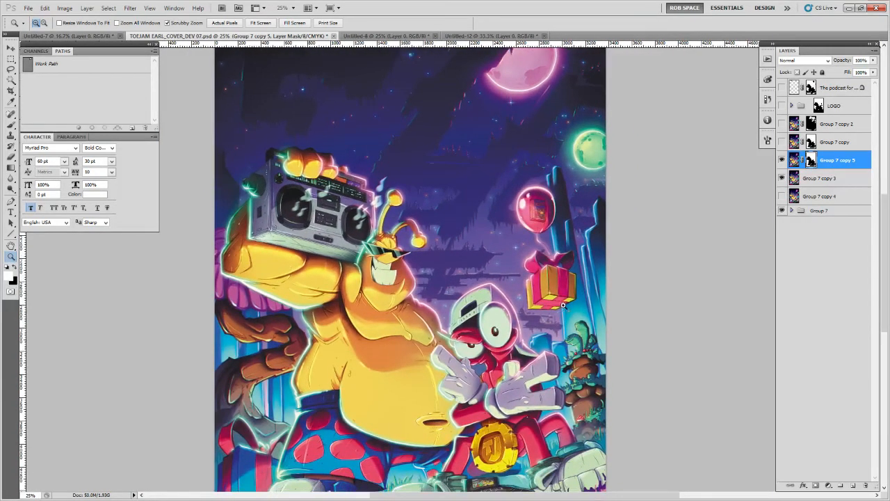
pyautogui.click(567, 304)
pyautogui.scroll(2, 570, 296)
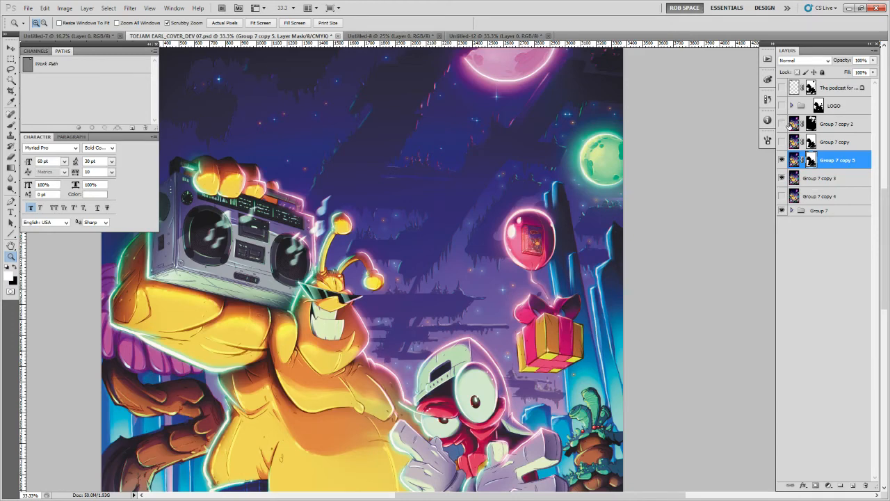
# Duplicate the masked Group 7 copy 5 layer and delete the mask from the new copy
pyautogui.hotkey('ctrl', 'j')
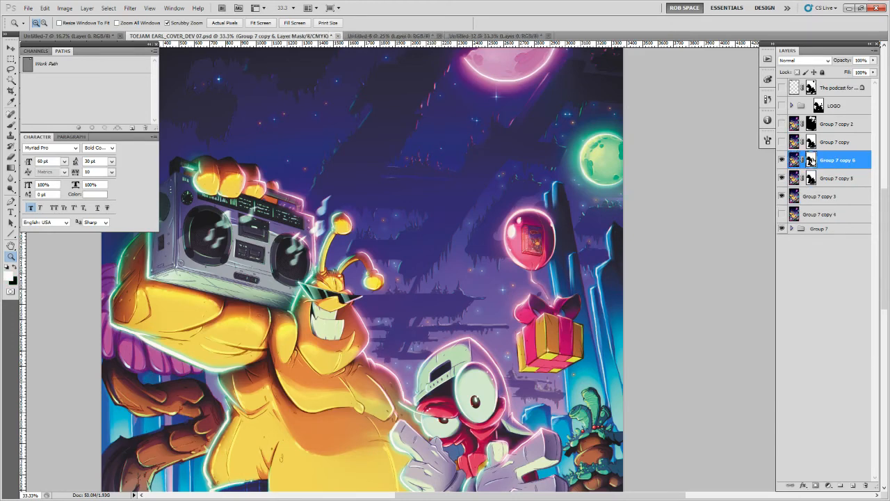
pyautogui.rightClick(810, 158)
pyautogui.click(792, 176)
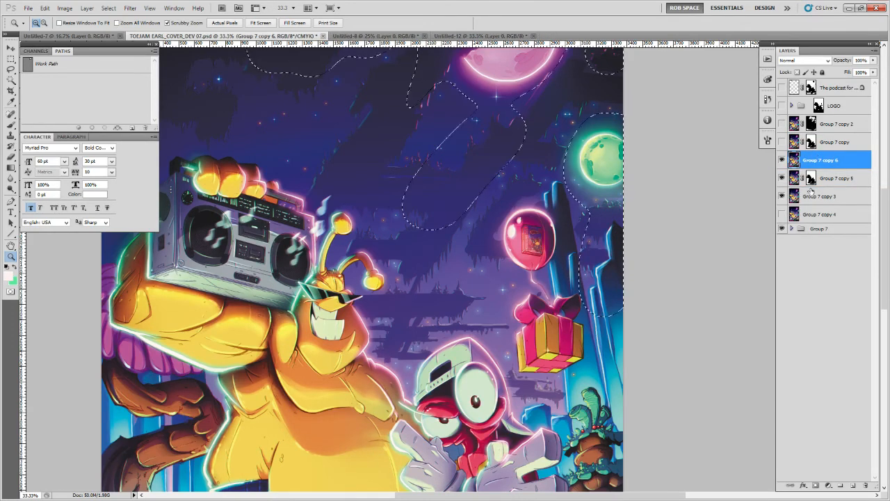
# Mask the new copy with the selection from the Group 7 copy 2 mask, target its artwork and check the whole cover
pyautogui.click(815, 484)
pyautogui.click(797, 161)
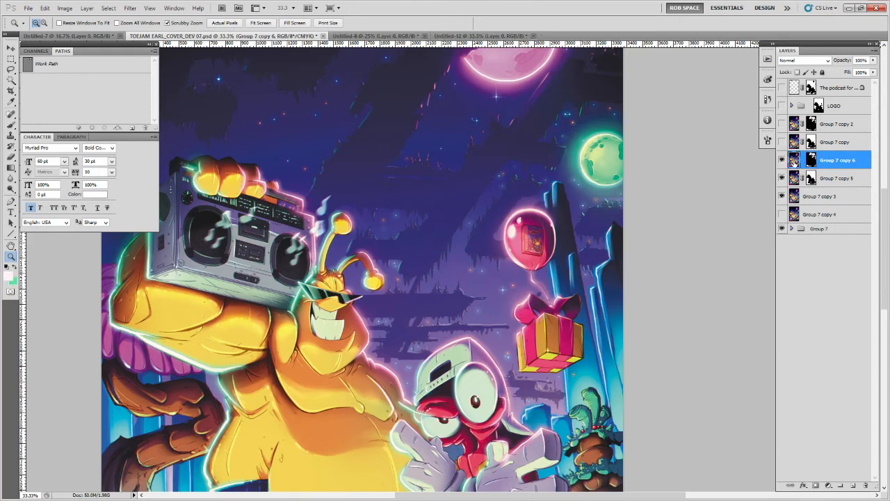
pyautogui.press('v')
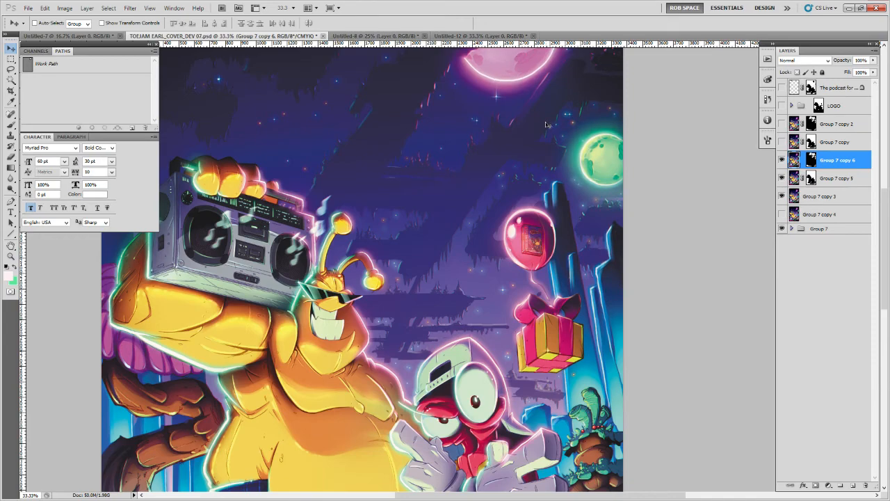
pyautogui.press('z')
pyautogui.click(547, 178)
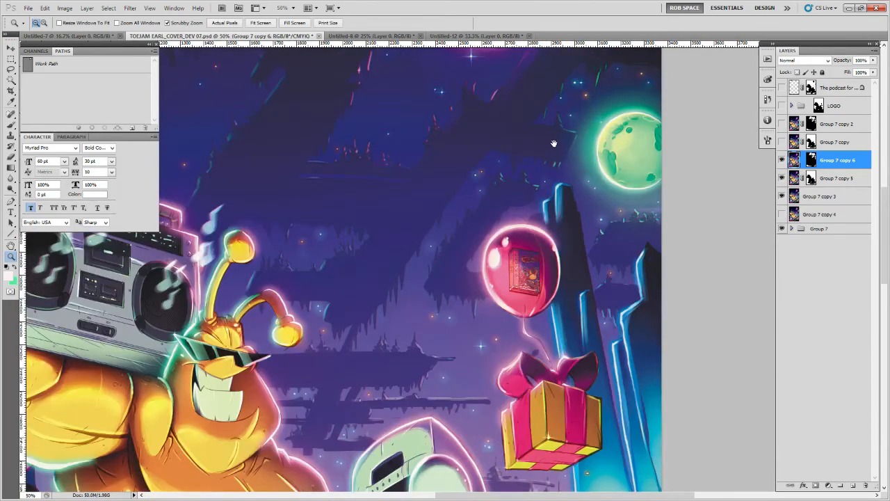
pyautogui.keyDown('alt'); pyautogui.click(551, 144); pyautogui.keyUp('alt')
pyautogui.keyDown('alt'); pyautogui.click(551, 149); pyautogui.keyUp('alt')
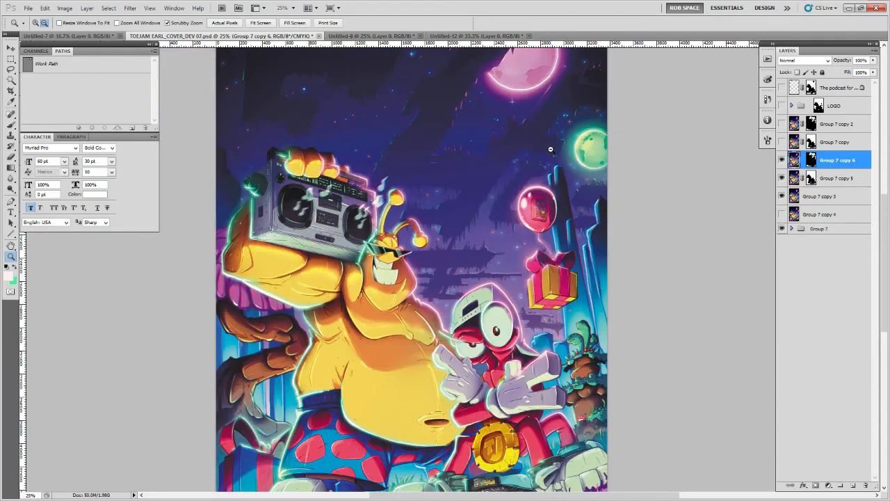
pyautogui.moveTo(537, 260); pyautogui.dragTo(534, 178)
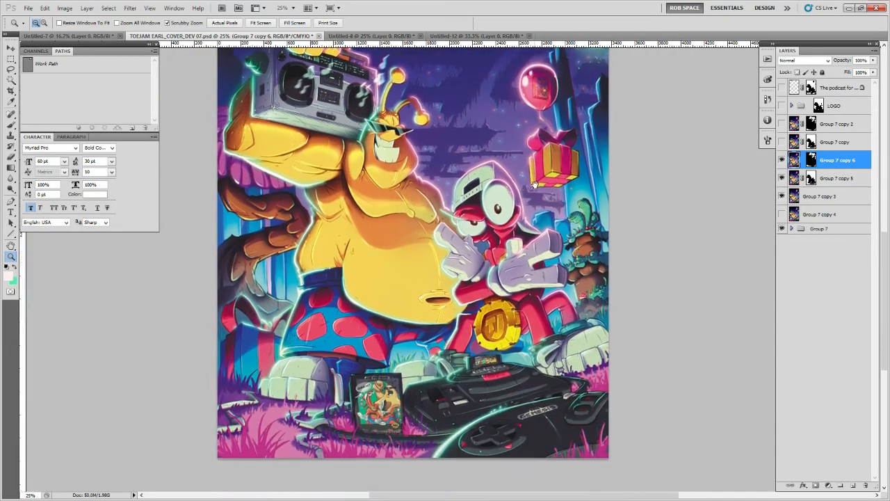
# Compare the console area with Group 7 copy 6 hidden and shown, and preview the whole cover with the LOGO group visible
pyautogui.moveTo(545, 214); pyautogui.dragTo(544, 152)
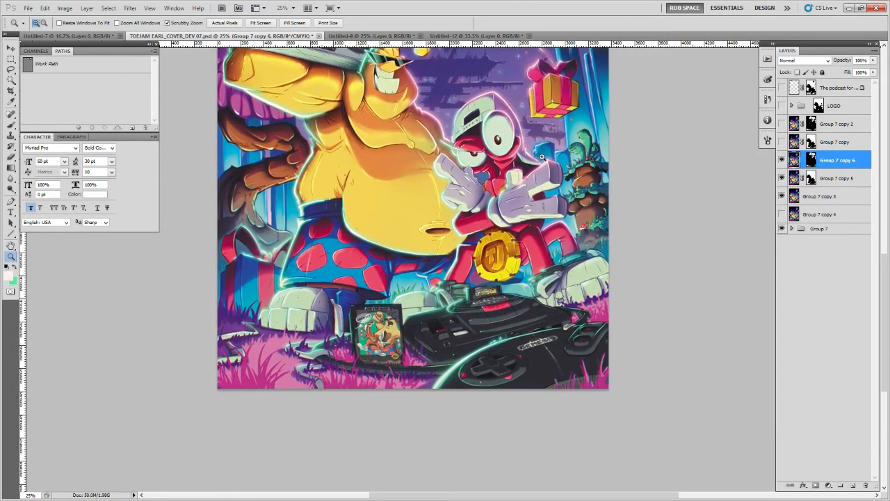
pyautogui.click(597, 361)
pyautogui.click(598, 361)
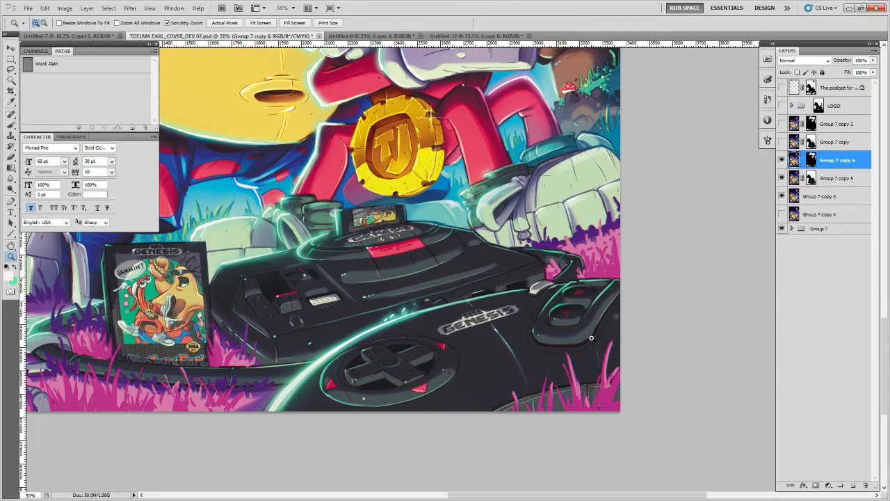
pyautogui.click(781, 160)
pyautogui.click(782, 160)
pyautogui.click(782, 160)
pyautogui.click(782, 160)
pyautogui.moveTo(605, 234); pyautogui.dragTo(630, 370)
pyautogui.keyDown('alt'); pyautogui.click(602, 295); pyautogui.keyUp('alt')
pyautogui.keyDown('alt'); pyautogui.click(602, 292); pyautogui.keyUp('alt')
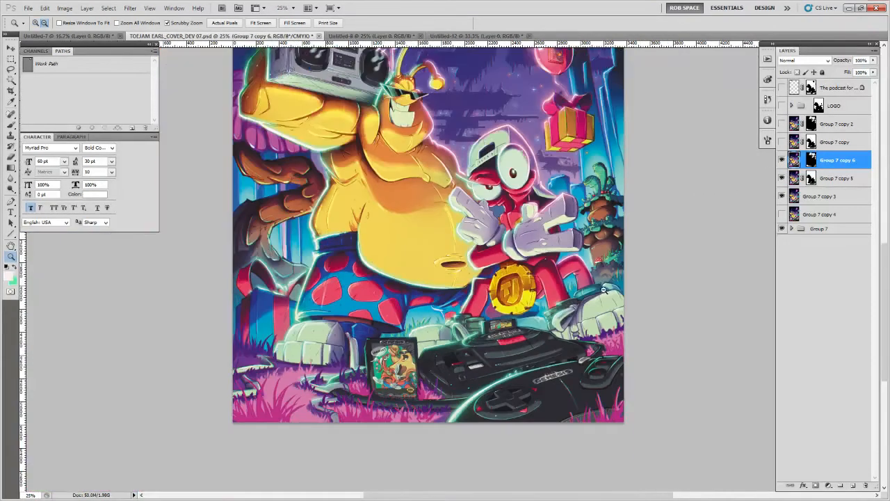
pyautogui.keyDown('alt'); pyautogui.click(604, 286); pyautogui.keyUp('alt')
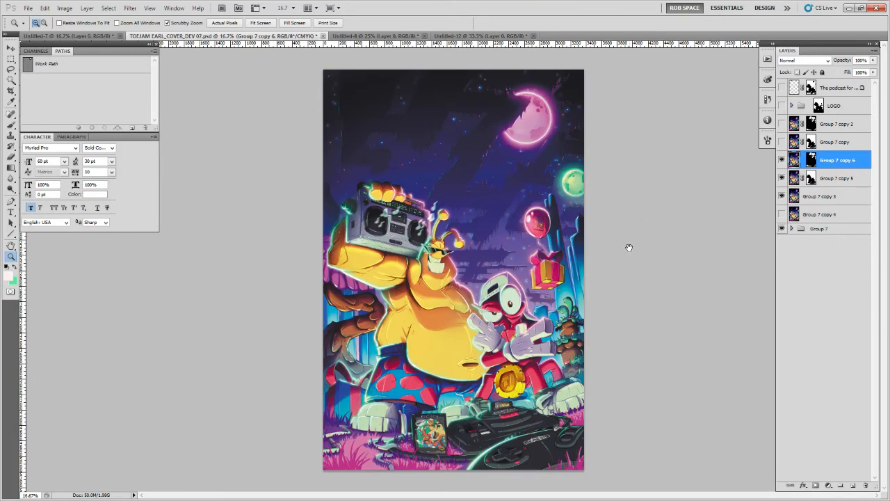
pyautogui.click(783, 106)
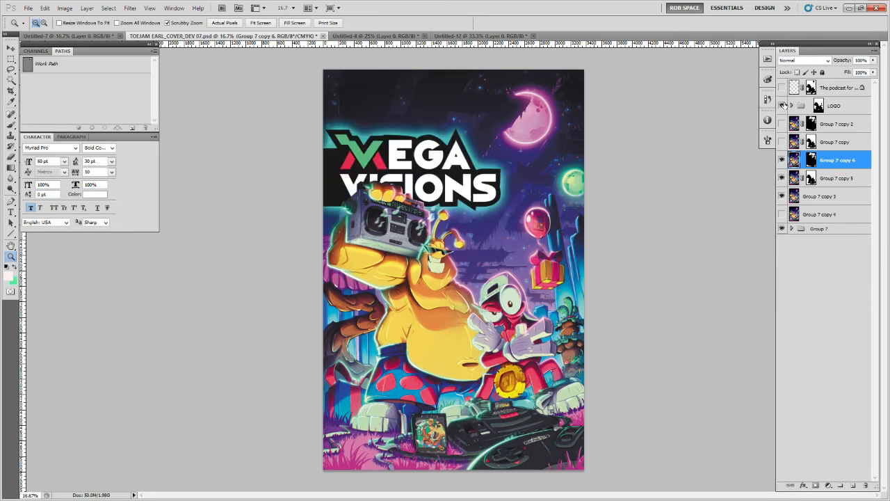
pyautogui.click(782, 106)
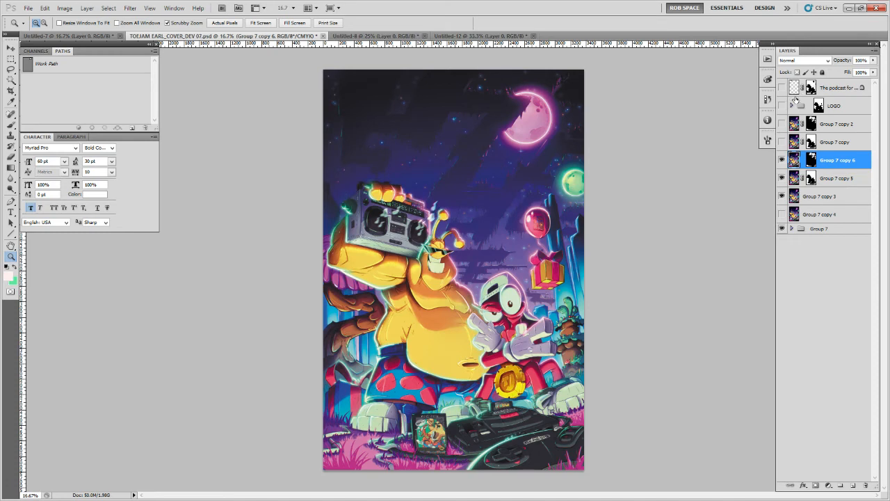
# Add a new layer above Group 7 copy 6 and fill it with black at 100% opacity
pyautogui.click(829, 123)
pyautogui.click(829, 166)
pyautogui.click(854, 485)
pyautogui.hotkey('shift', 'F5')
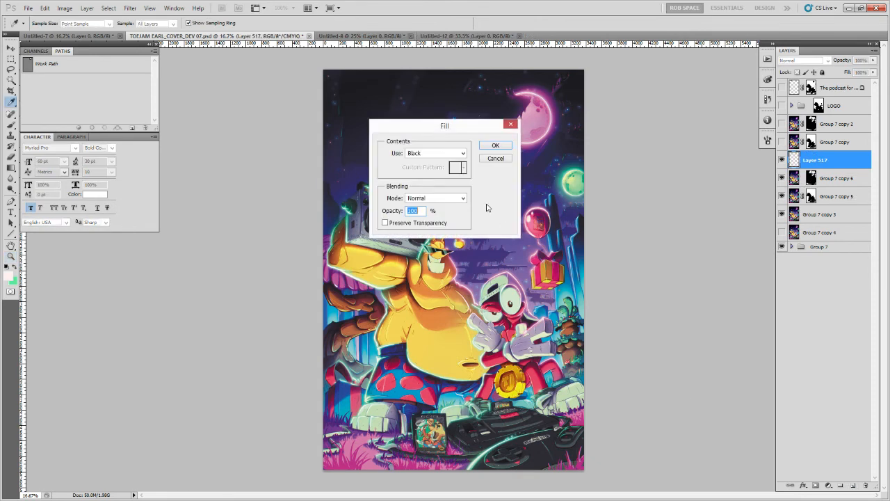
pyautogui.click(482, 148)
# Apply uniform monochromatic Add Noise to the black layer and set its blend mode to Screen
pyautogui.click(130, 8)
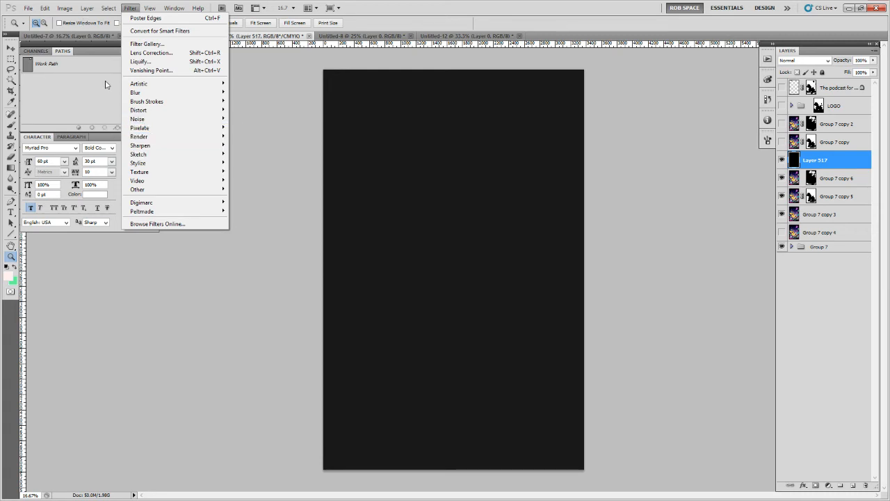
pyautogui.moveTo(145, 120)
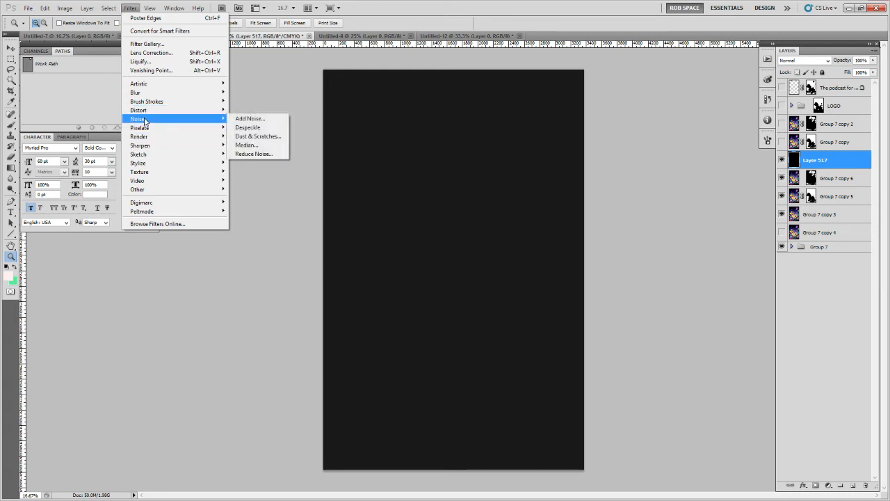
pyautogui.click(258, 122)
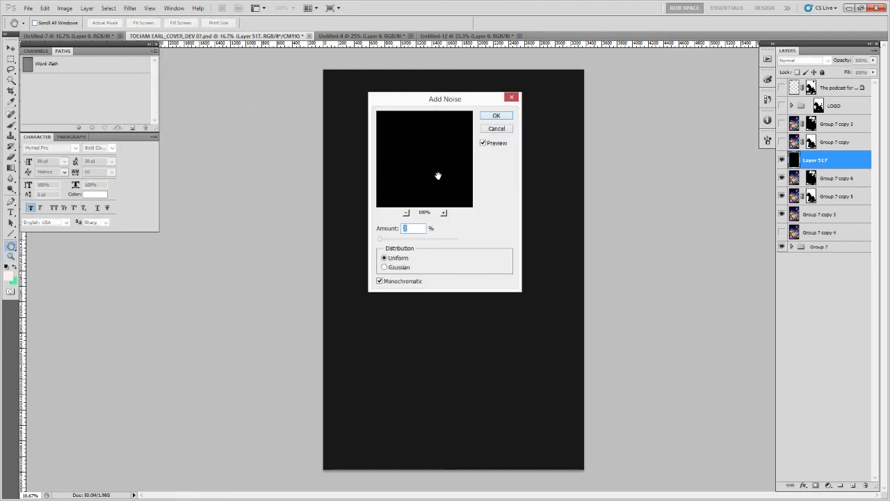
pyautogui.click(495, 115)
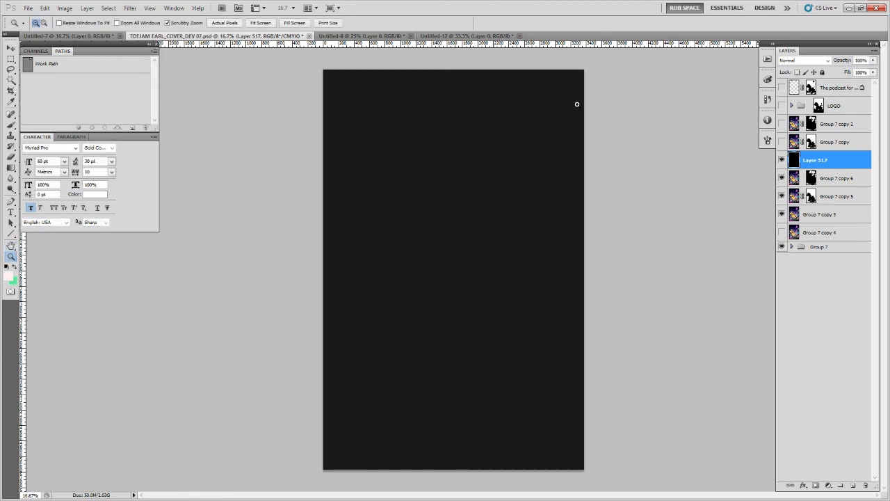
pyautogui.click(785, 62)
pyautogui.click(787, 143)
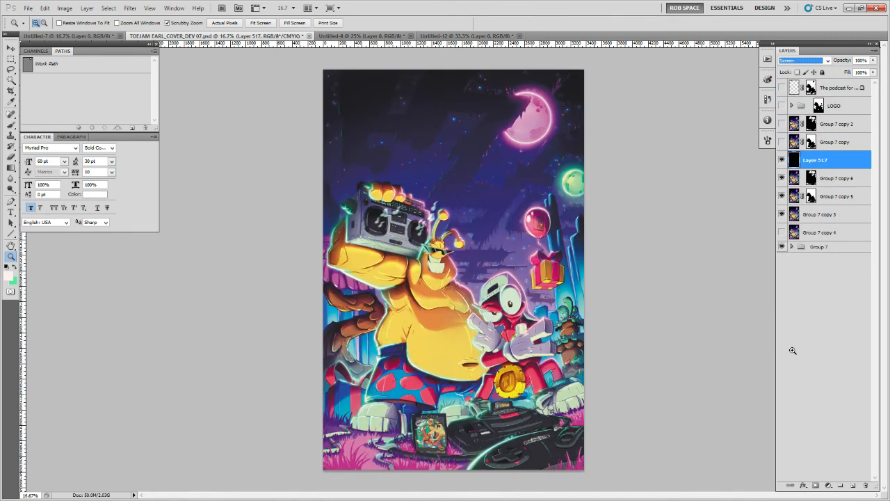
# Add an empty layer above the black noise layer
pyautogui.click(853, 487)
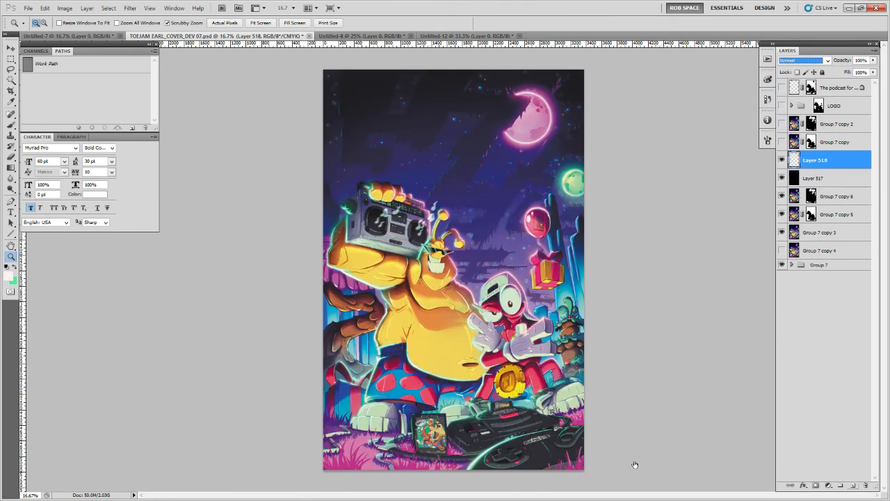
pyautogui.click(575, 418)
pyautogui.click(575, 418)
pyautogui.moveTo(561, 420); pyautogui.dragTo(599, 378)
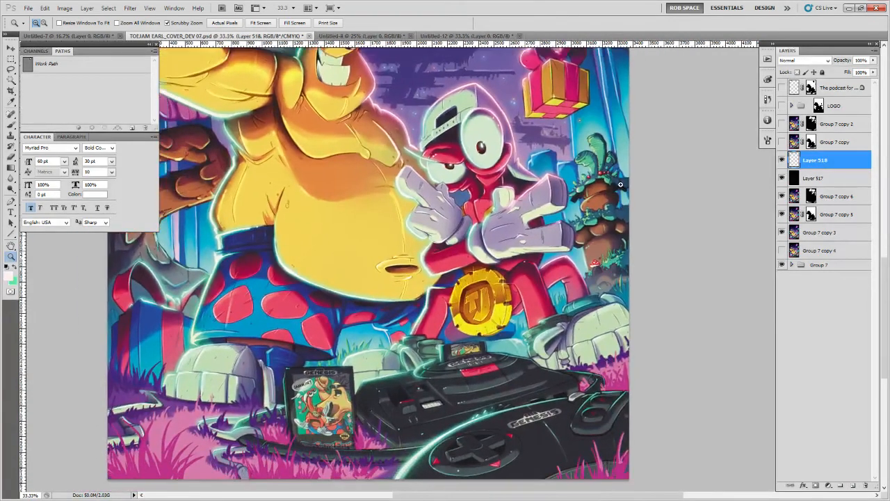
pyautogui.click(620, 183)
pyautogui.moveTo(625, 190); pyautogui.dragTo(588, 266)
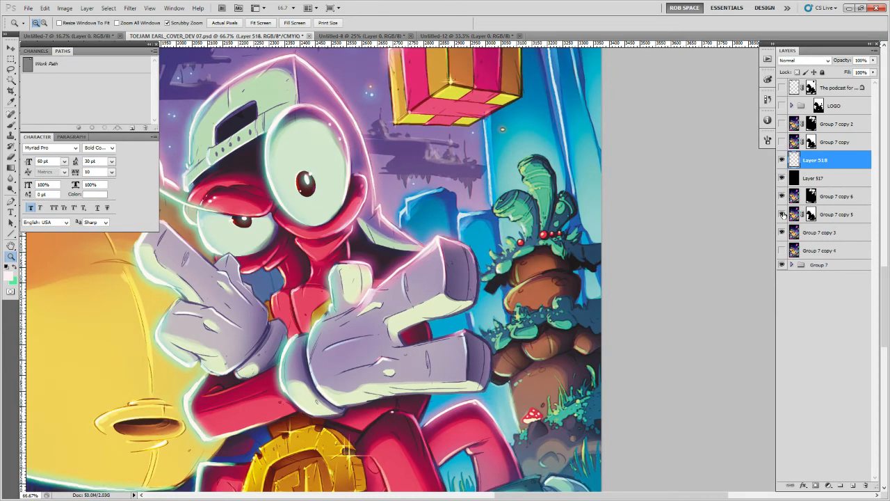
# Paint black on the Group 7 copy 5 mask with a 150-size brush over the background plants and trees beside the characters
pyautogui.click(811, 214)
pyautogui.press('b')
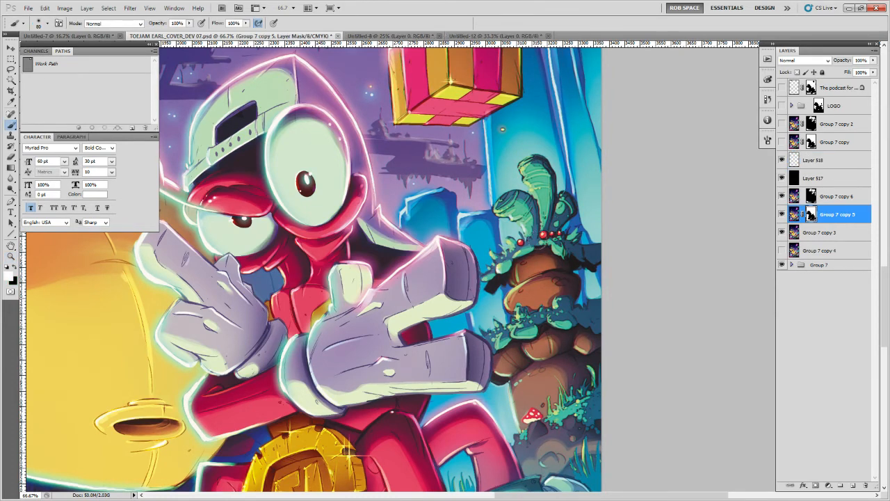
pyautogui.rightClick(540, 326)
pyautogui.doubleClick(564, 457)
pyautogui.press('x')
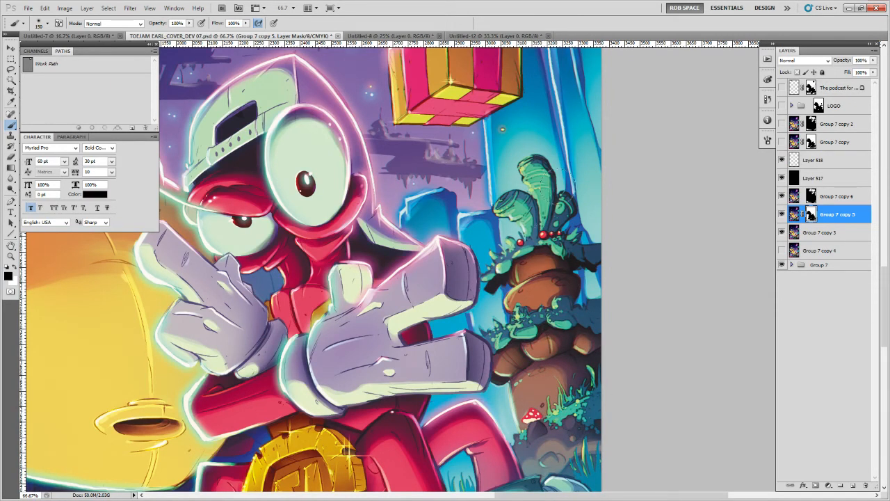
pyautogui.moveTo(616, 299); pyautogui.dragTo(628, 219)
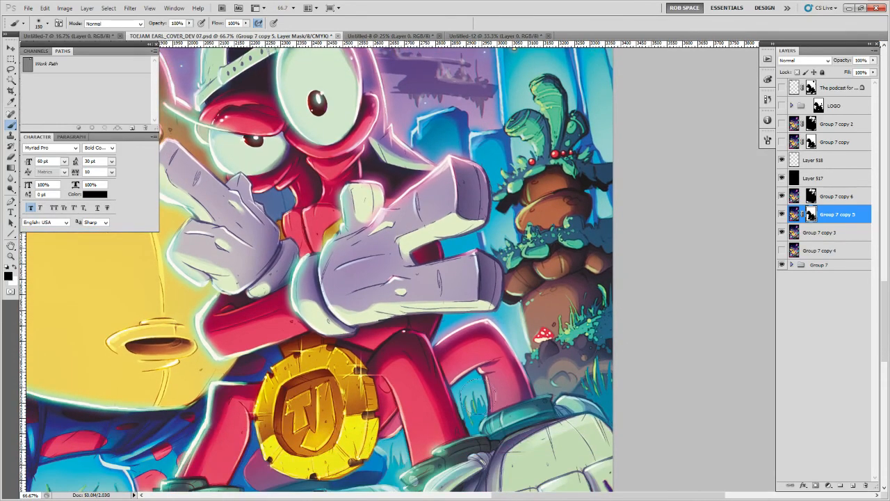
pyautogui.moveTo(472, 471); pyautogui.dragTo(452, 428)
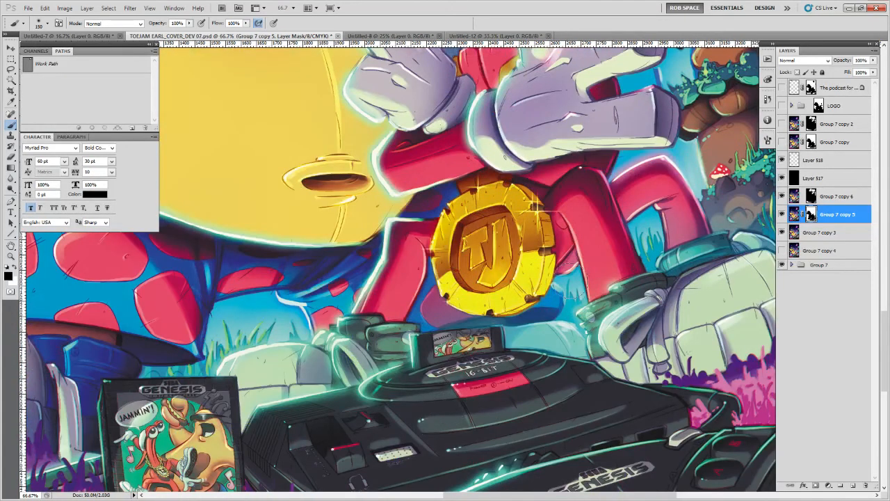
pyautogui.moveTo(407, 351)
pyautogui.mouseDown()
pyautogui.moveTo(347, 383)
pyautogui.moveTo(611, 415)
pyautogui.mouseUp()
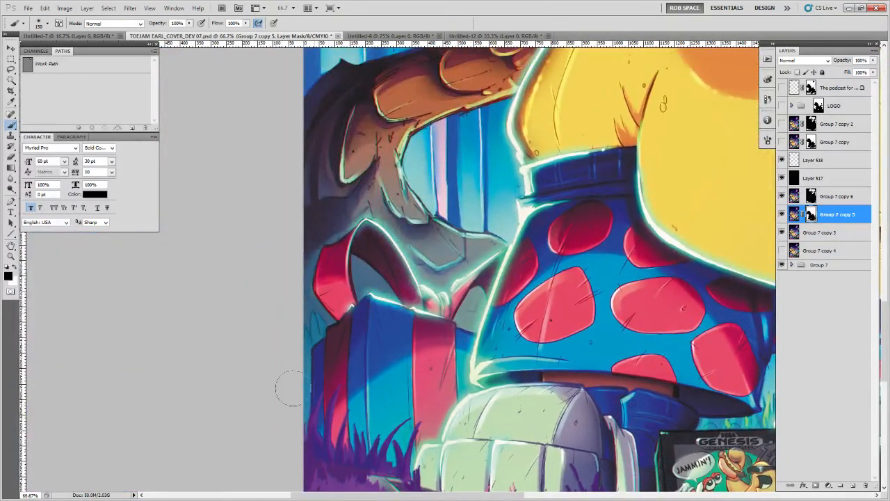
pyautogui.moveTo(389, 236); pyautogui.dragTo(375, 387)
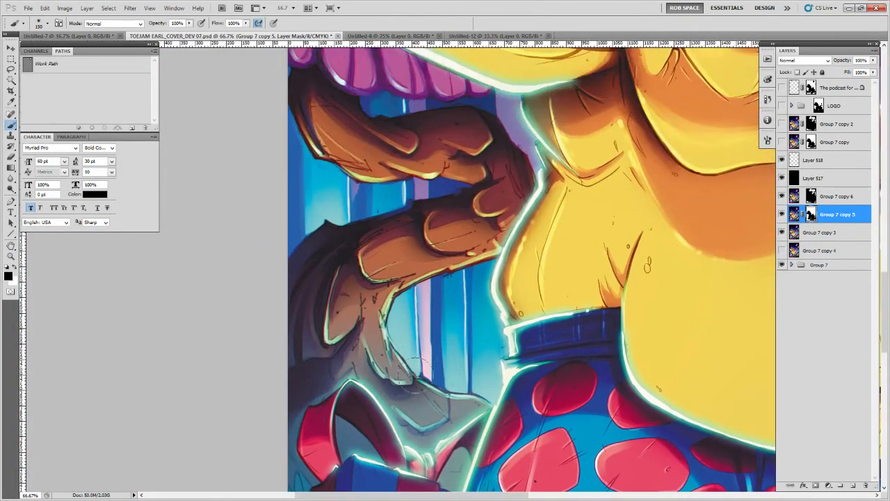
pyautogui.moveTo(484, 249); pyautogui.dragTo(479, 402)
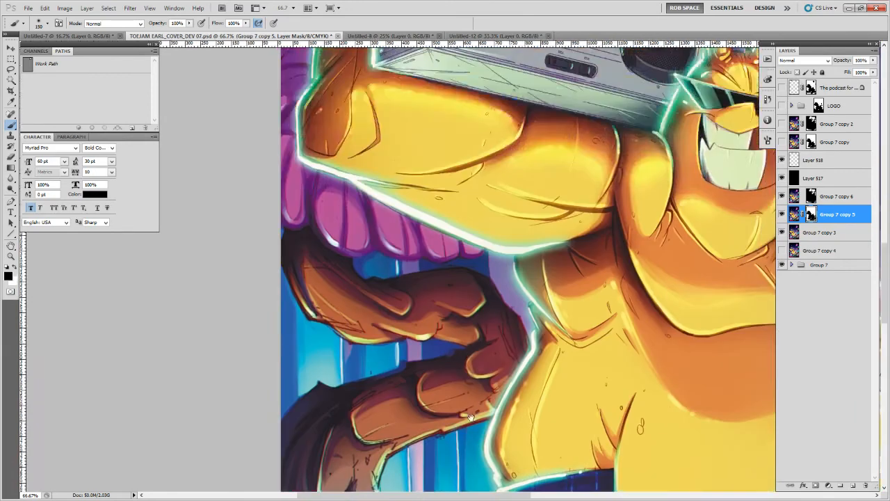
# Duplicate the layers from Layer 518 down to Group 7 copy 3 and merge the duplicates into one layer
pyautogui.press('z')
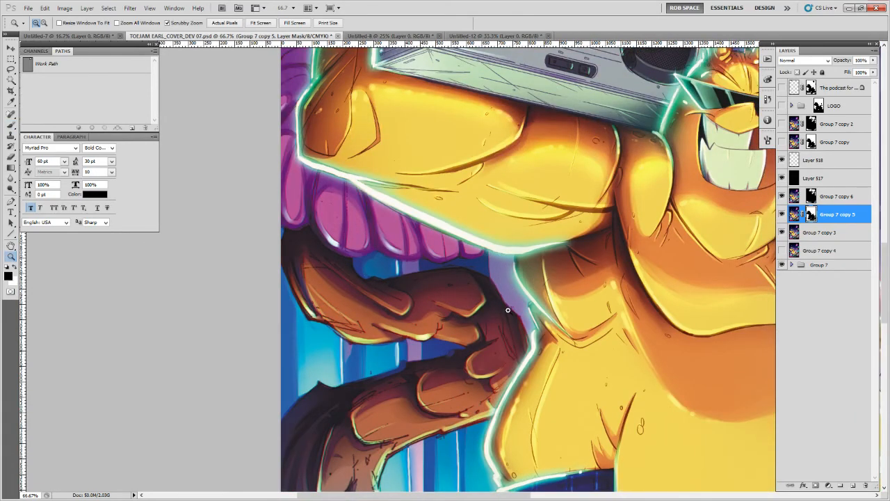
pyautogui.keyDown('alt'); pyautogui.click(509, 311); pyautogui.keyUp('alt')
pyautogui.keyDown('alt'); pyautogui.click(512, 313); pyautogui.keyUp('alt')
pyautogui.keyDown('alt'); pyautogui.click(521, 318); pyautogui.keyUp('alt')
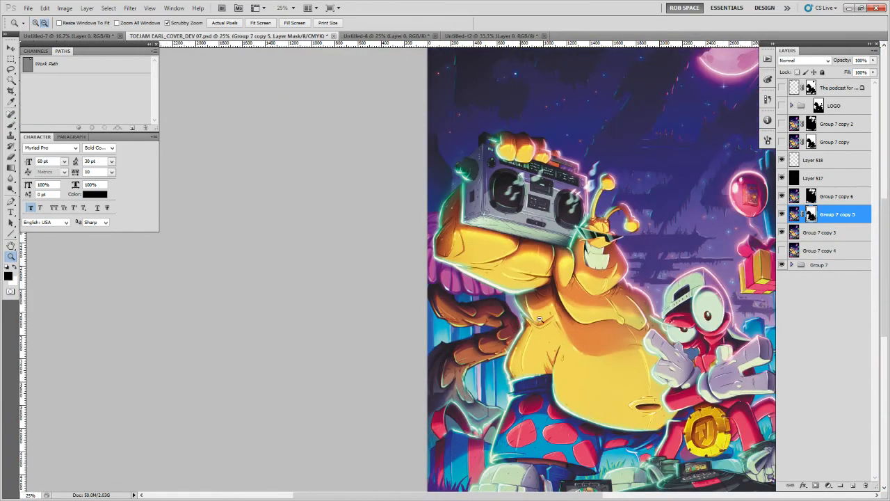
pyautogui.moveTo(722, 383)
pyautogui.mouseDown()
pyautogui.moveTo(639, 353)
pyautogui.moveTo(679, 308)
pyautogui.mouseUp()
pyautogui.press('b')
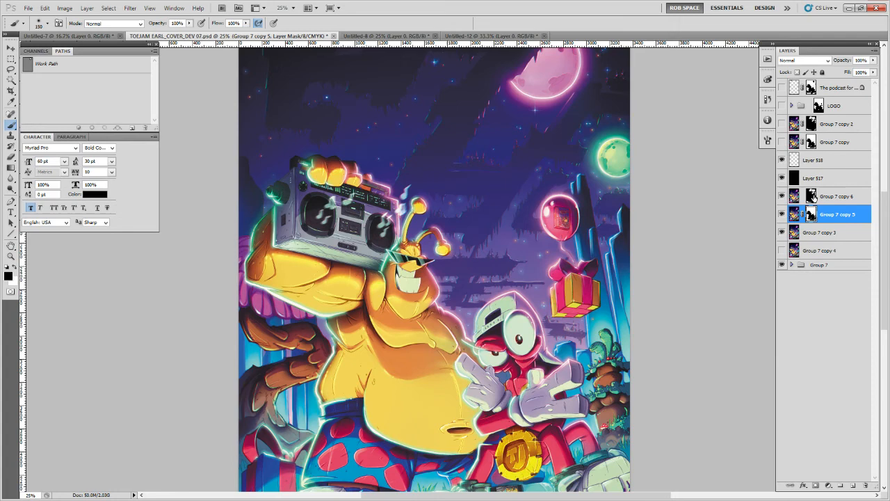
pyautogui.click(815, 163)
pyautogui.keyDown('shift'); pyautogui.click(838, 233); pyautogui.keyUp('shift')
pyautogui.moveTo(845, 236); pyautogui.dragTo(853, 485)
pyautogui.hotkey('ctrl', 'e')
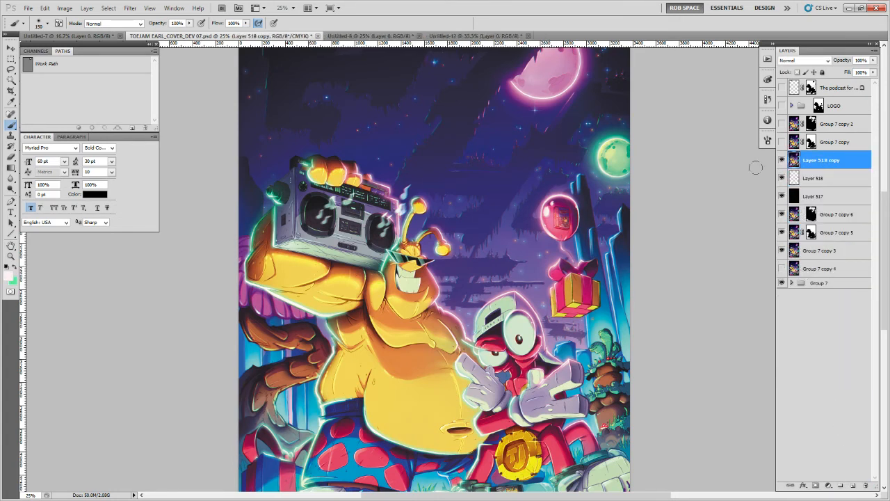
# Apply a Motion Blur with an increased distance to the merged copy
pyautogui.click(130, 8)
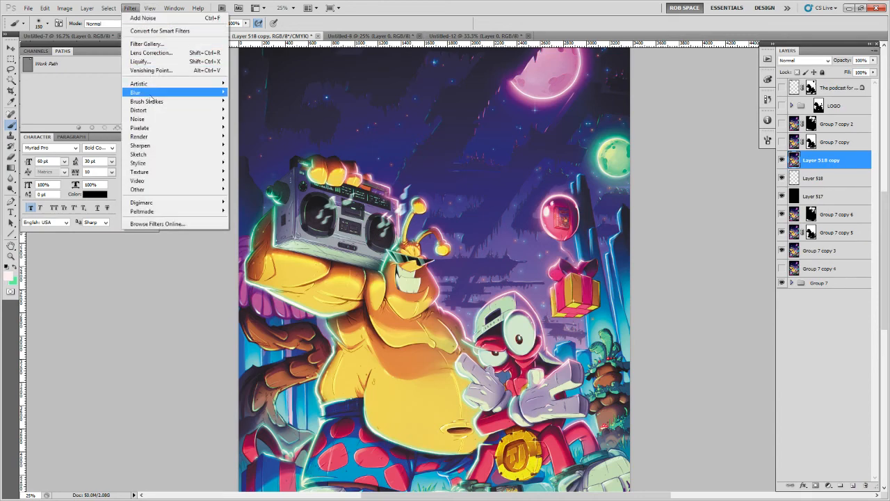
pyautogui.moveTo(152, 95)
pyautogui.click(253, 145)
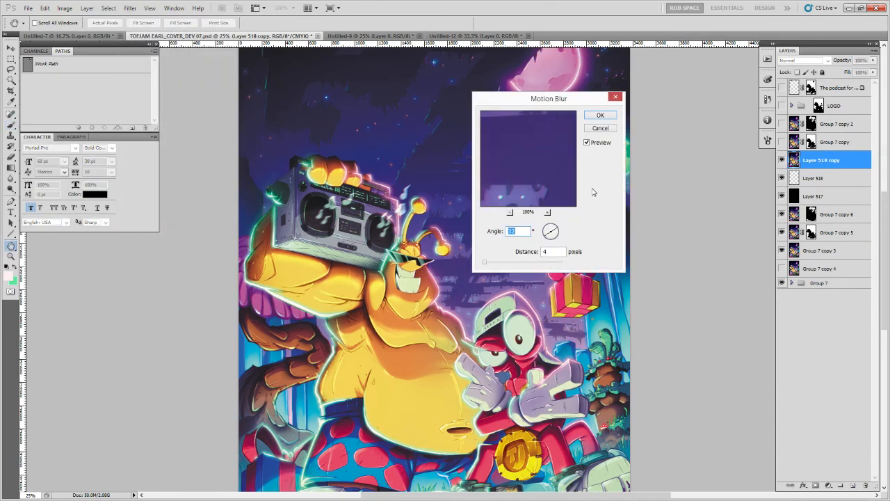
pyautogui.click(545, 252)
pyautogui.write('1')
pyautogui.click(600, 117)
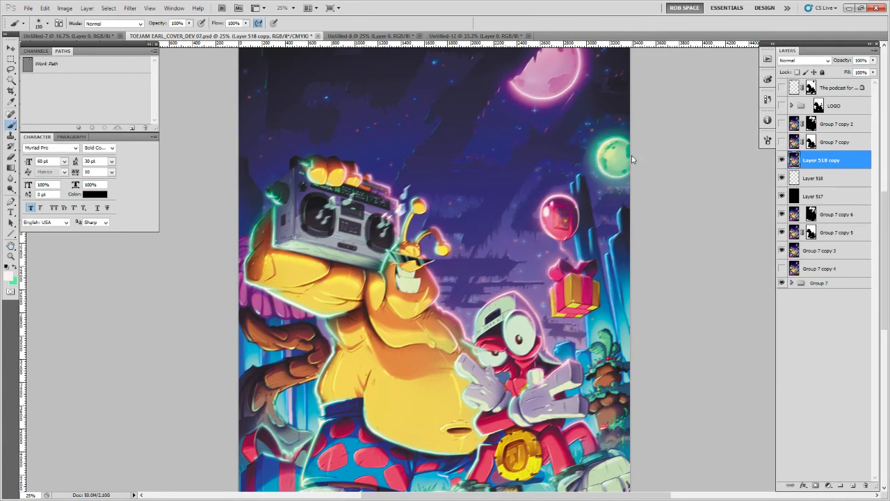
# Add a hide-all mask to Layer 518 copy and paint white with the 150-size brush over the sky between the characters and the balloon
pyautogui.keyDown('alt'); pyautogui.click(815, 485); pyautogui.keyUp('alt')
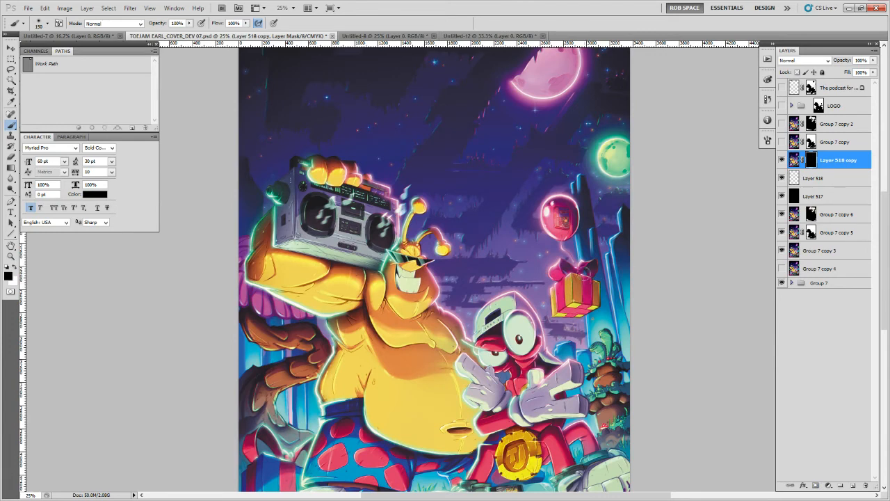
pyautogui.press('z')
pyautogui.click(584, 268)
pyautogui.press('b')
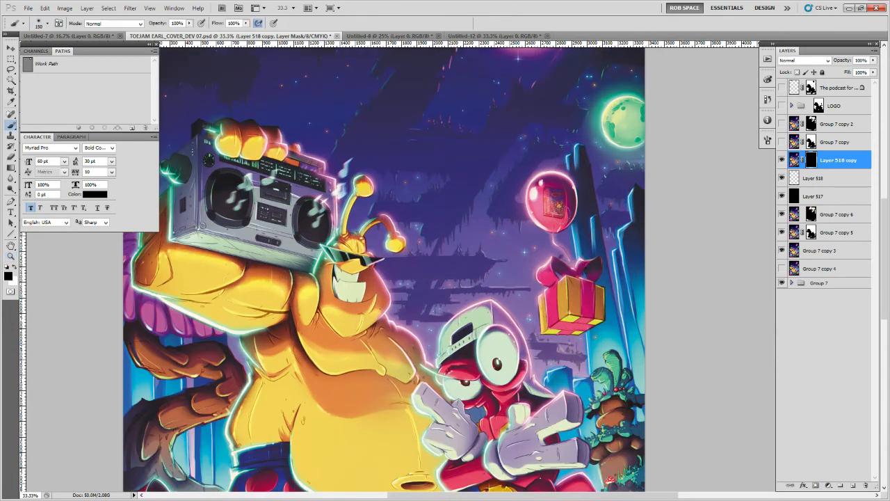
pyautogui.press('x')
pyautogui.moveTo(601, 210); pyautogui.dragTo(548, 233)
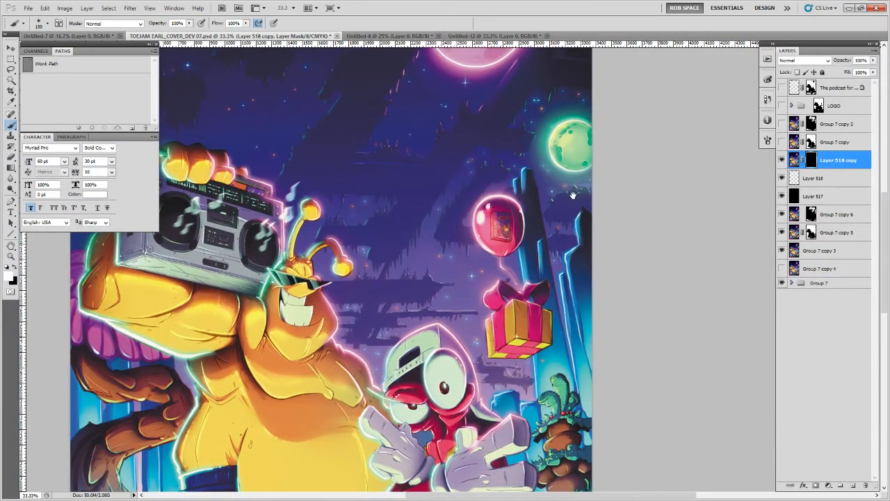
pyautogui.scroll(3, 582, 243)
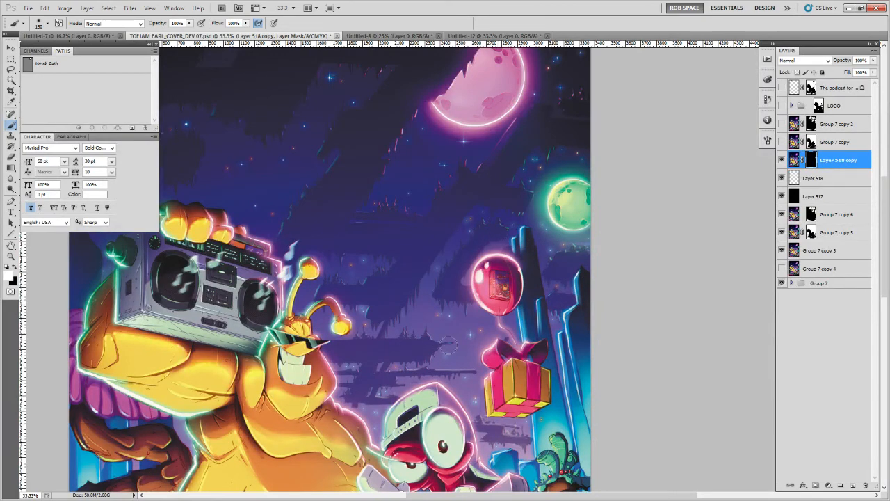
pyautogui.moveTo(457, 364); pyautogui.dragTo(521, 338)
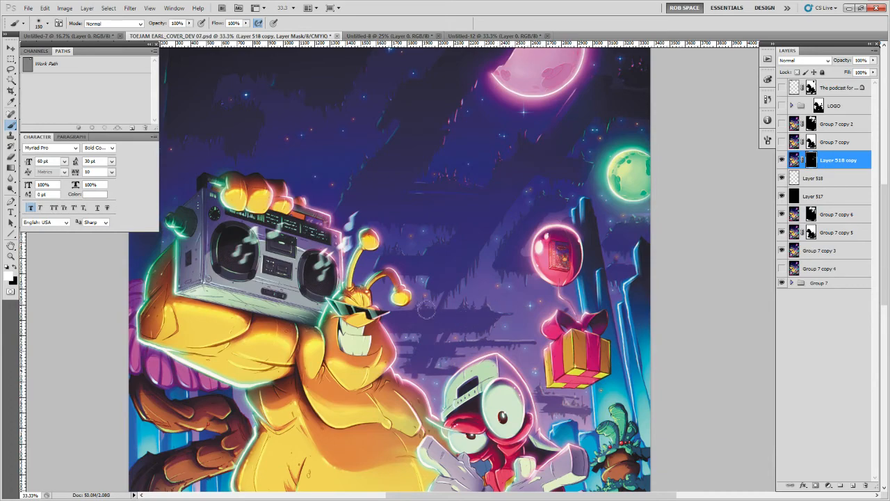
pyautogui.moveTo(436, 229); pyautogui.dragTo(429, 189)
pyautogui.moveTo(577, 362); pyautogui.dragTo(581, 368)
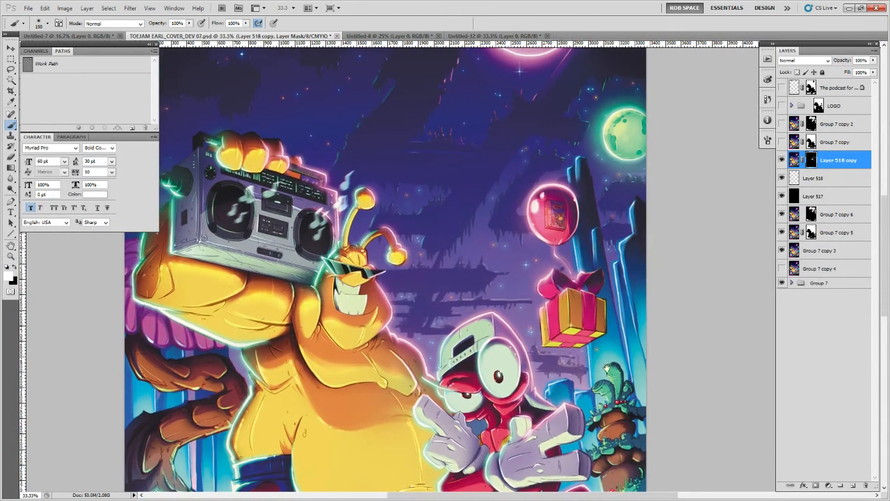
pyautogui.moveTo(579, 295); pyautogui.dragTo(563, 397)
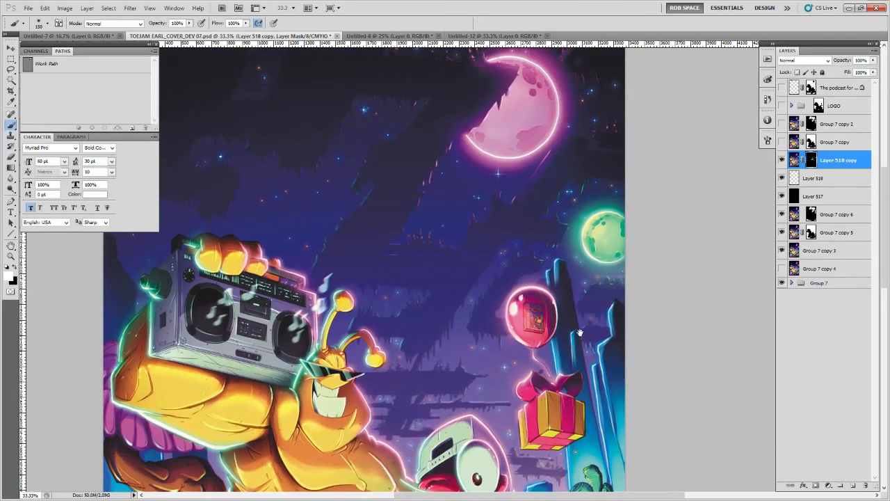
pyautogui.moveTo(579, 332); pyautogui.dragTo(531, 282)
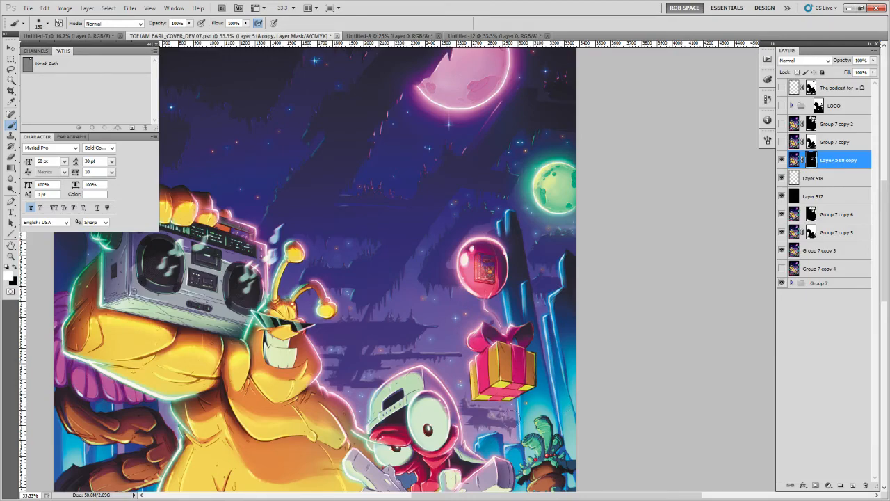
# Paint white on the Layer 518 copy mask over the dark trees behind the yellow character and the upper sky around both moons
pyautogui.moveTo(435, 420); pyautogui.dragTo(582, 285)
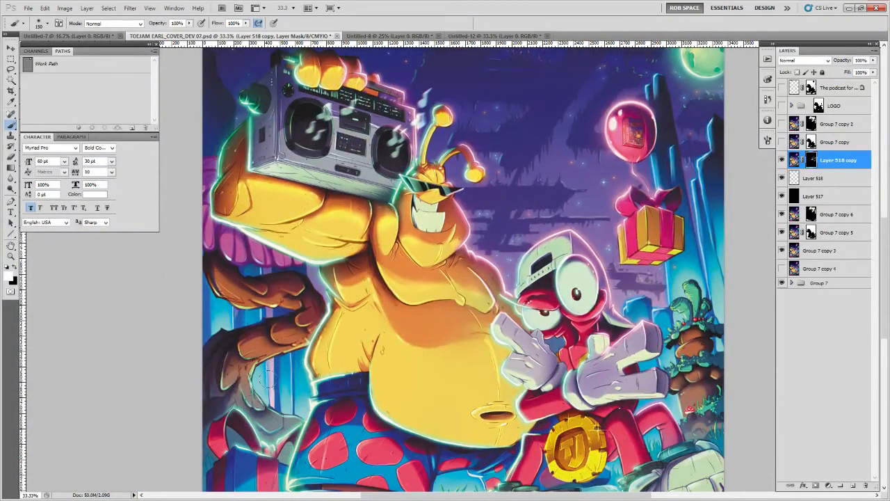
pyautogui.moveTo(266, 378); pyautogui.dragTo(359, 477)
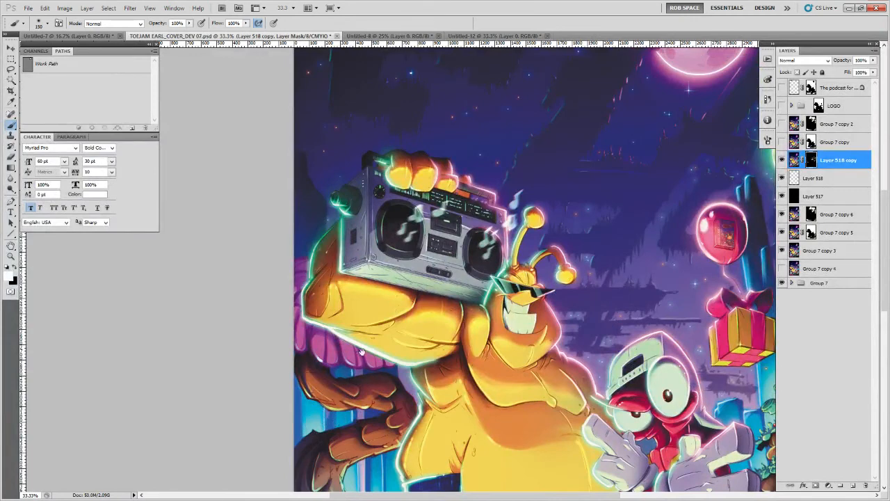
pyautogui.scroll(3, 355, 348)
pyautogui.moveTo(423, 191); pyautogui.dragTo(374, 309)
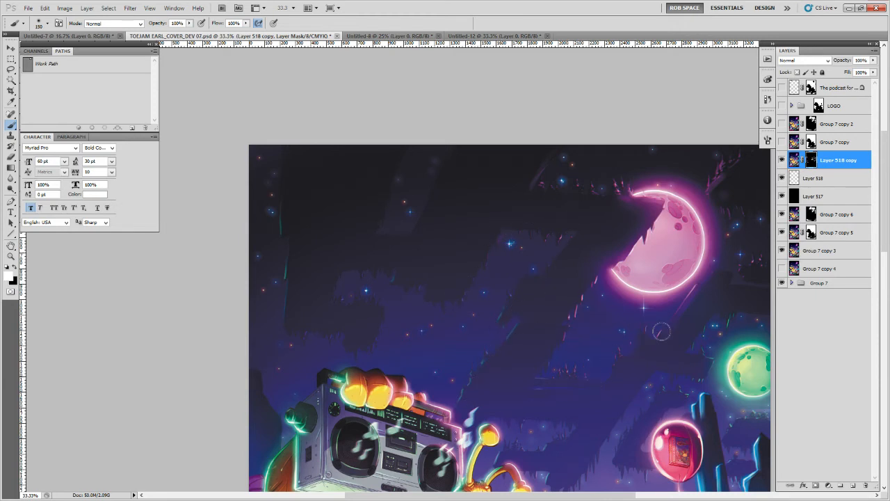
pyautogui.moveTo(558, 221); pyautogui.dragTo(502, 311)
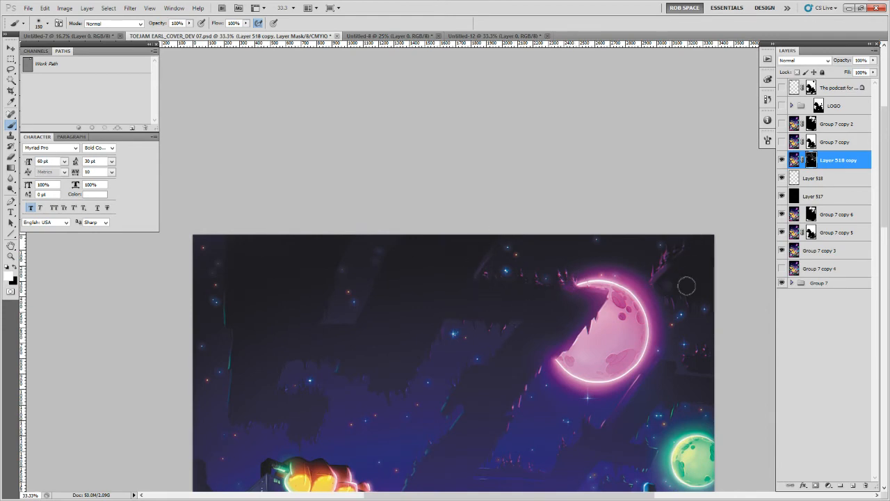
pyautogui.moveTo(685, 285); pyautogui.dragTo(585, 188)
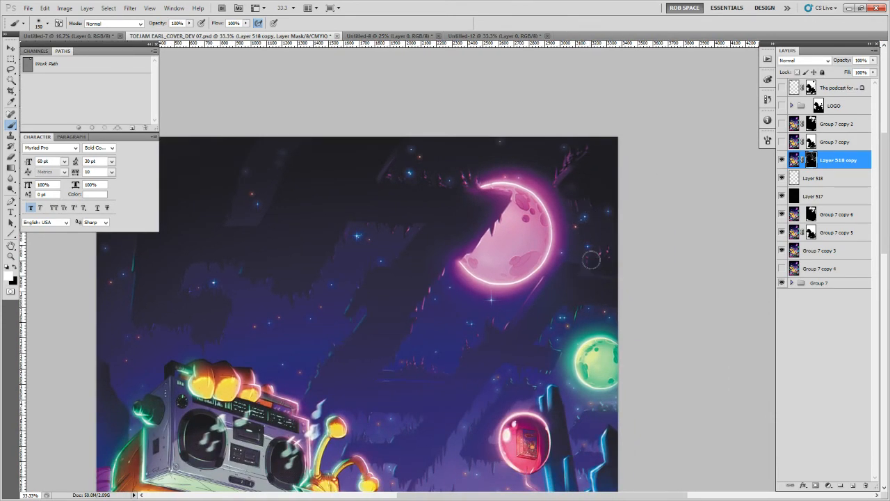
pyautogui.moveTo(476, 421); pyautogui.dragTo(517, 323)
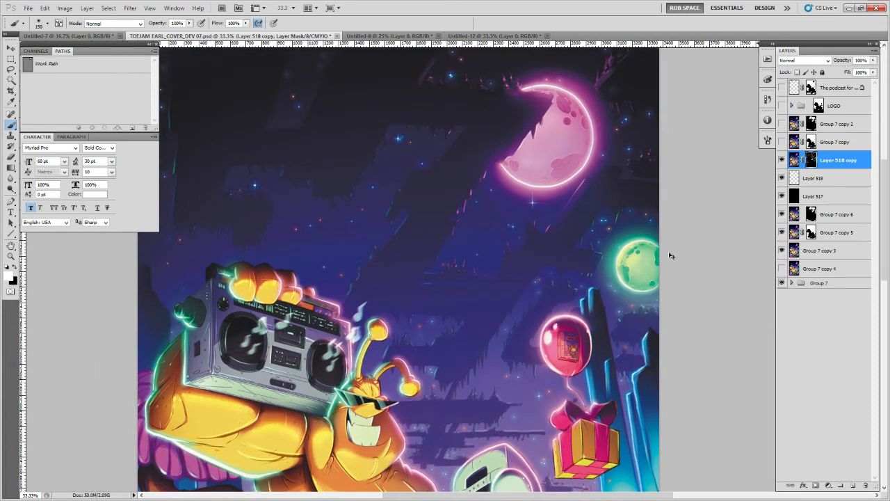
pyautogui.moveTo(657, 268); pyautogui.dragTo(650, 287)
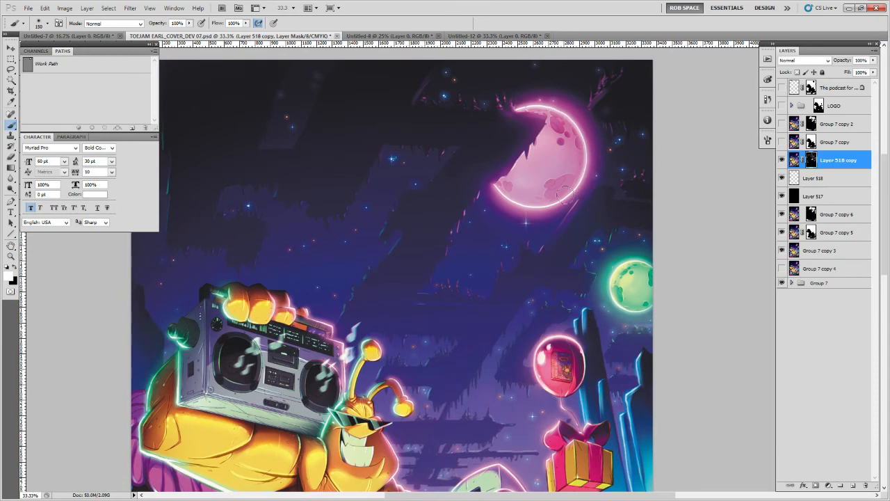
pyautogui.moveTo(539, 314); pyautogui.dragTo(606, 157)
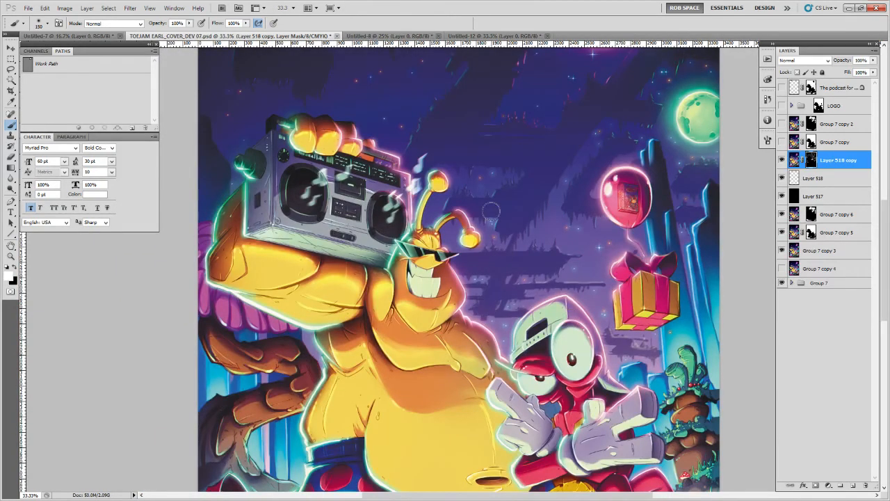
# Paint white on the Layer 518 copy mask along the plants beside the red character, the foreground grass and the lower edges of the artwork
pyautogui.moveTo(673, 346); pyautogui.dragTo(645, 293)
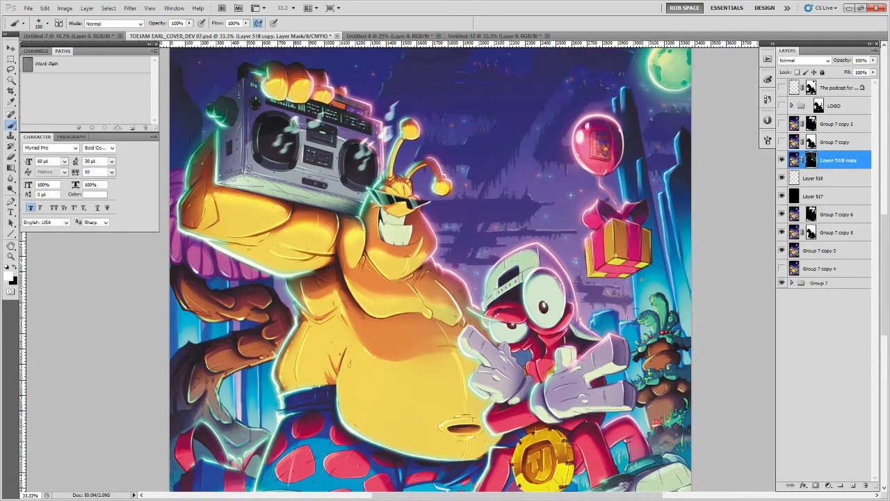
pyautogui.moveTo(650, 348); pyautogui.dragTo(646, 252)
pyautogui.moveTo(709, 305); pyautogui.dragTo(692, 239)
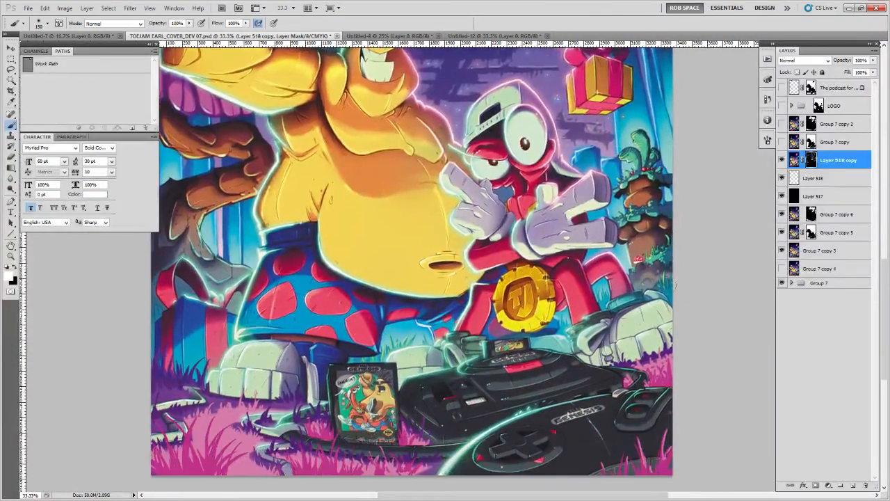
pyautogui.moveTo(666, 413); pyautogui.dragTo(674, 344)
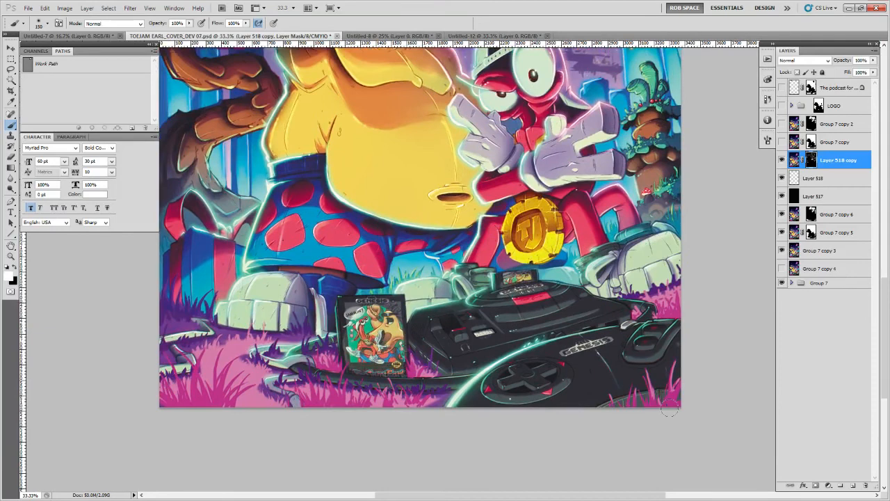
pyautogui.moveTo(650, 380); pyautogui.dragTo(645, 375)
pyautogui.moveTo(698, 351); pyautogui.dragTo(620, 430)
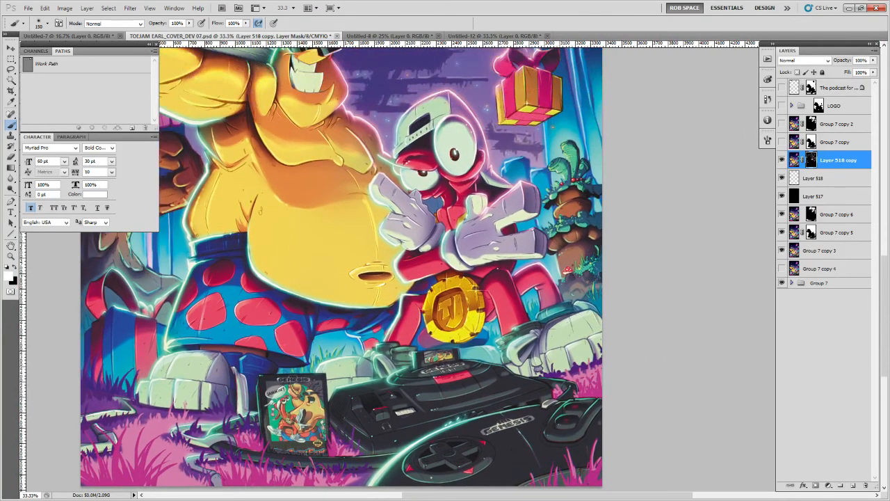
pyautogui.moveTo(605, 272); pyautogui.dragTo(602, 334)
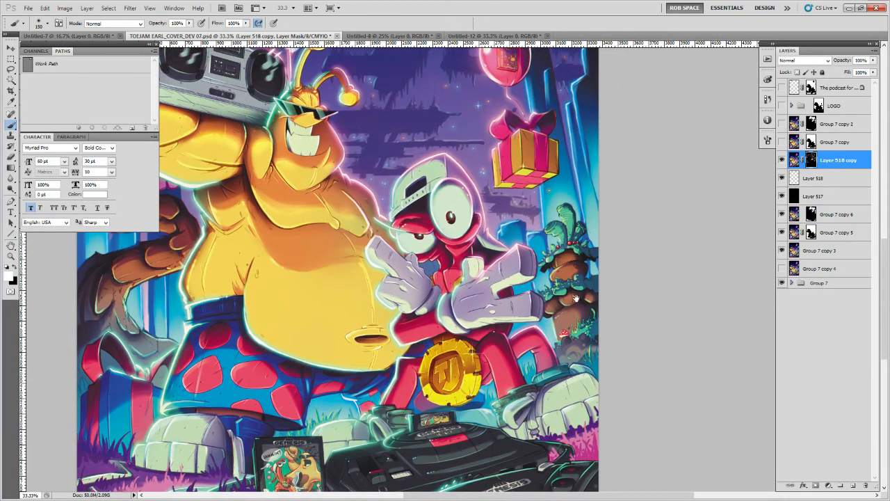
pyautogui.moveTo(576, 299); pyautogui.dragTo(712, 298)
pyautogui.moveTo(358, 328); pyautogui.dragTo(435, 243)
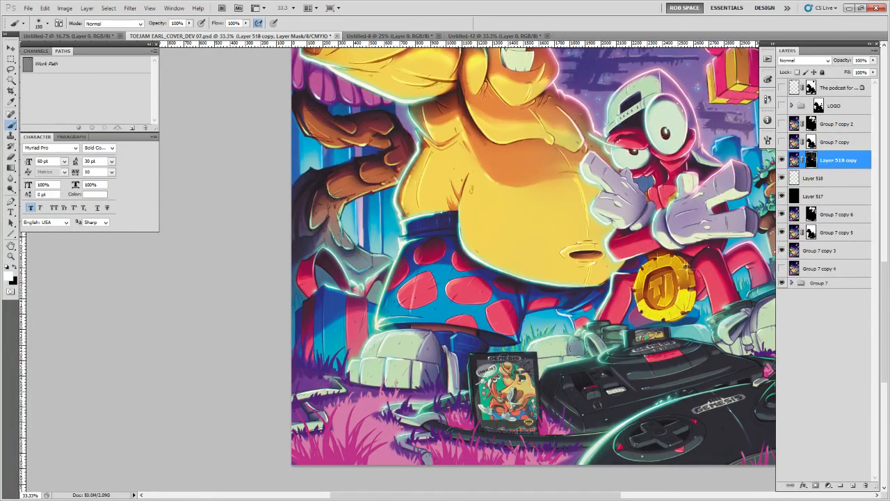
# Show the LOGO group over the full cover artwork
pyautogui.press('z')
pyautogui.keyDown('alt'); pyautogui.click(621, 327); pyautogui.keyUp('alt')
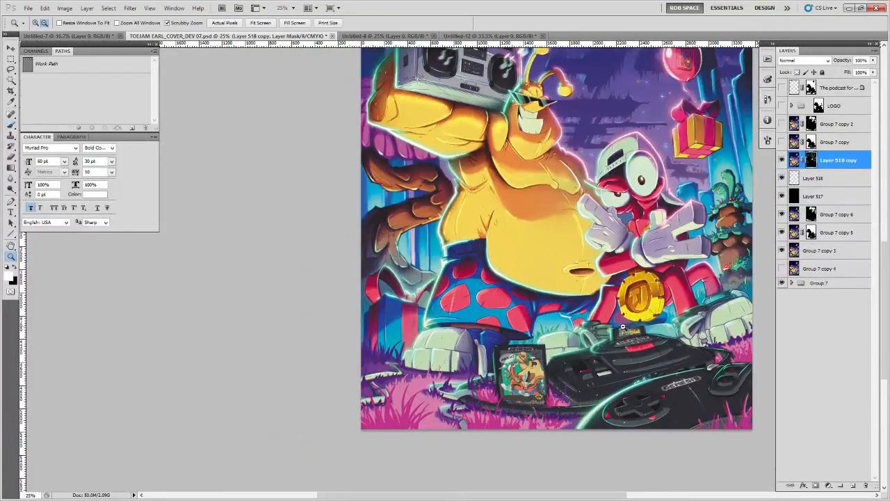
pyautogui.keyDown('alt'); pyautogui.click(623, 327); pyautogui.keyUp('alt')
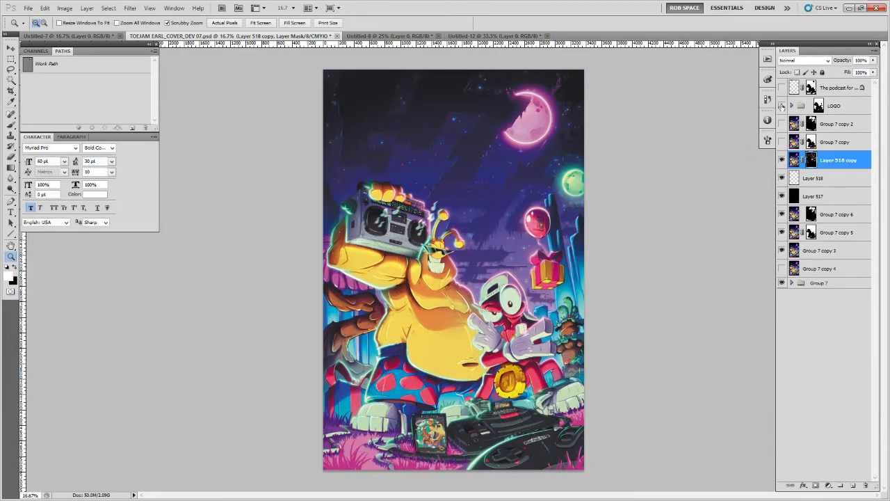
pyautogui.click(782, 105)
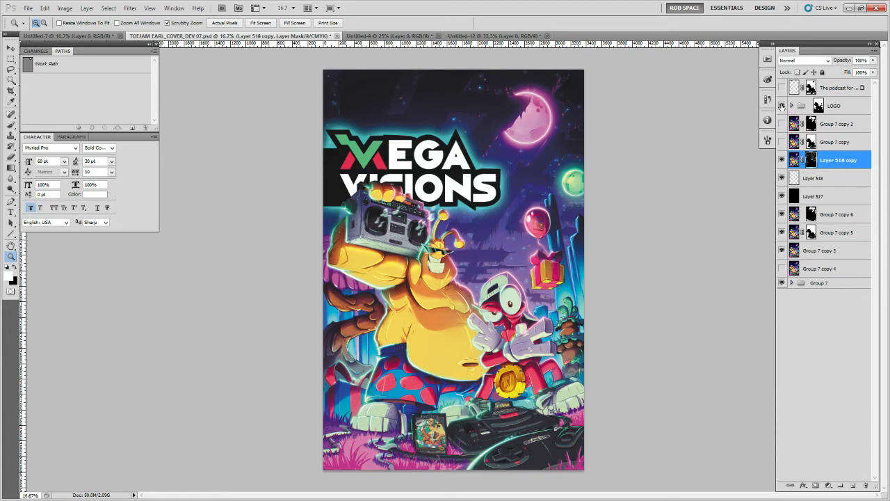
# Compare the artwork with the 001_MEGAVISIONS_COVER_DEV 02.psd reference cover in a floating window, and close the reference
pyautogui.hotkey('ctrl', 'Tab')
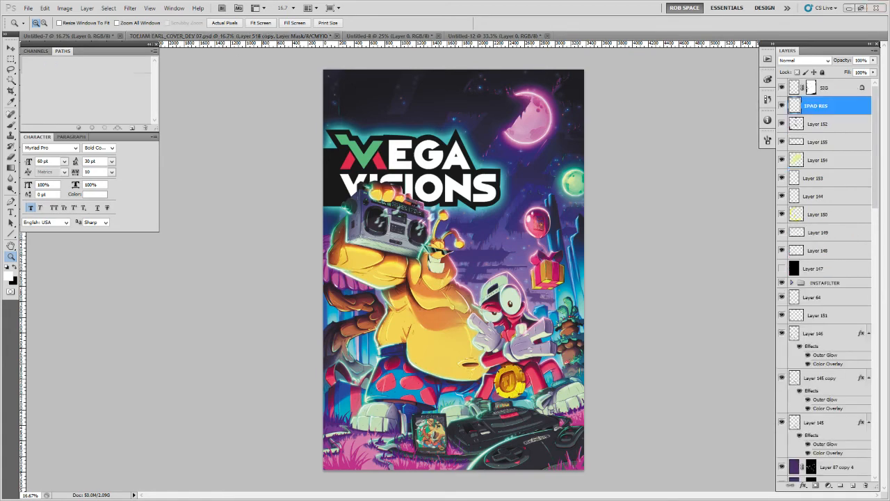
pyautogui.moveTo(261, 68)
pyautogui.mouseDown()
pyautogui.moveTo(399, 69)
pyautogui.moveTo(174, 81)
pyautogui.moveTo(473, 82)
pyautogui.moveTo(182, 64)
pyautogui.moveTo(487, 71)
pyautogui.moveTo(144, 66)
pyautogui.moveTo(455, 77)
pyautogui.moveTo(221, 92)
pyautogui.moveTo(399, 67)
pyautogui.moveTo(211, 101)
pyautogui.moveTo(459, 67)
pyautogui.moveTo(78, 91)
pyautogui.moveTo(429, 64)
pyautogui.moveTo(274, 80)
pyautogui.moveTo(333, 75)
pyautogui.mouseUp()
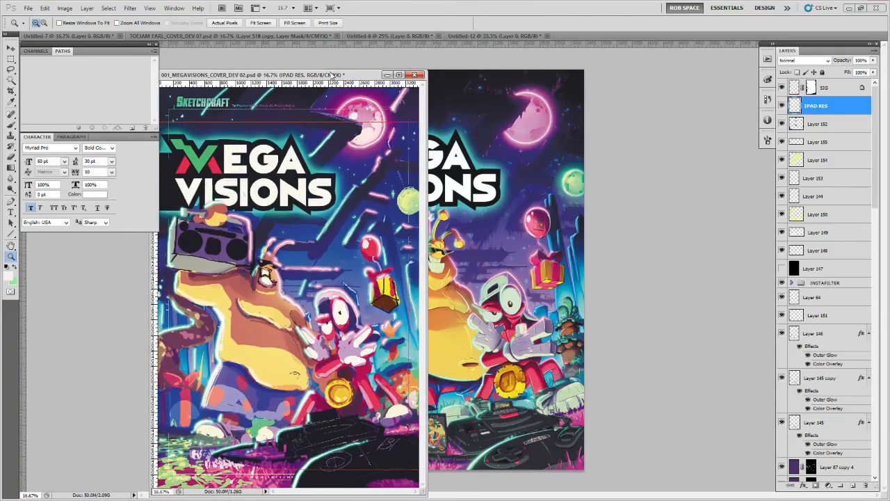
pyautogui.click(414, 74)
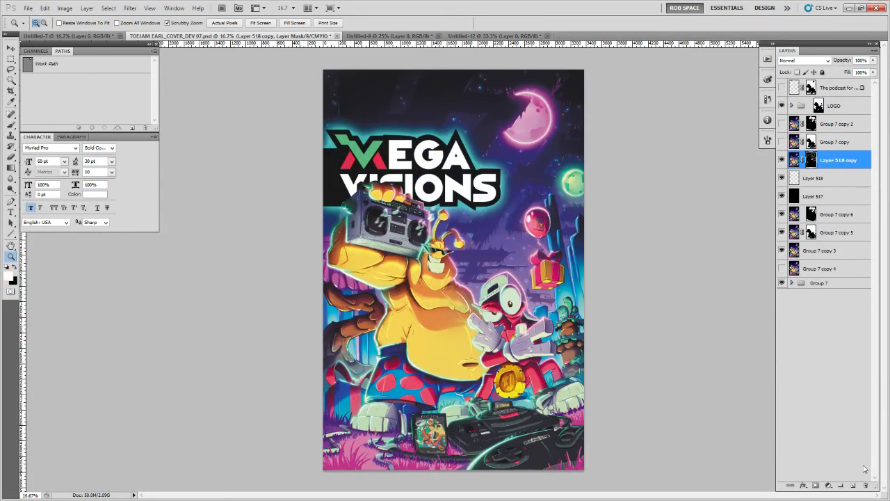
# Add a layer above Layer 518 copy, fill it with black and set its blend mode to Color Dodge
pyautogui.click(851, 485)
pyautogui.hotkey('shift', 'F5')
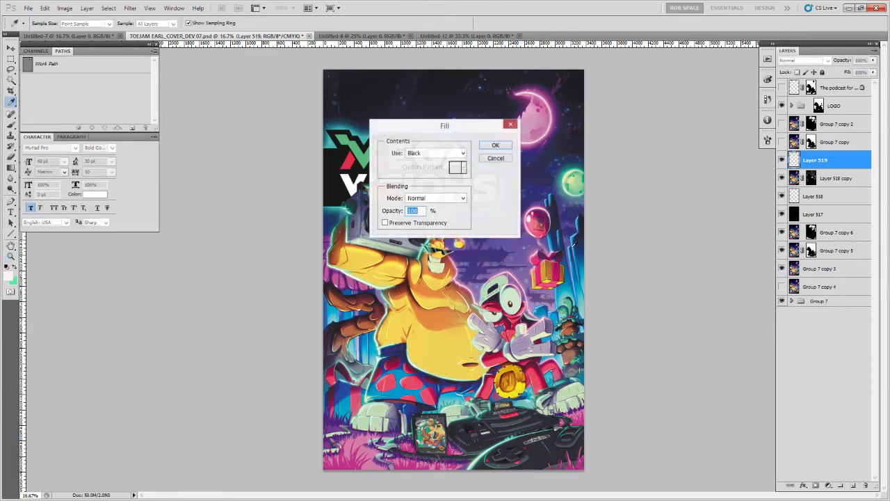
pyautogui.press('Return')
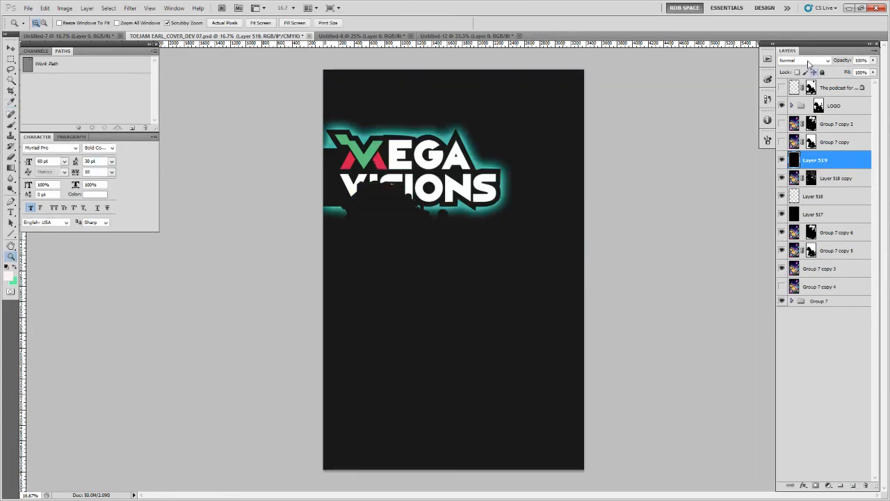
pyautogui.click(806, 61)
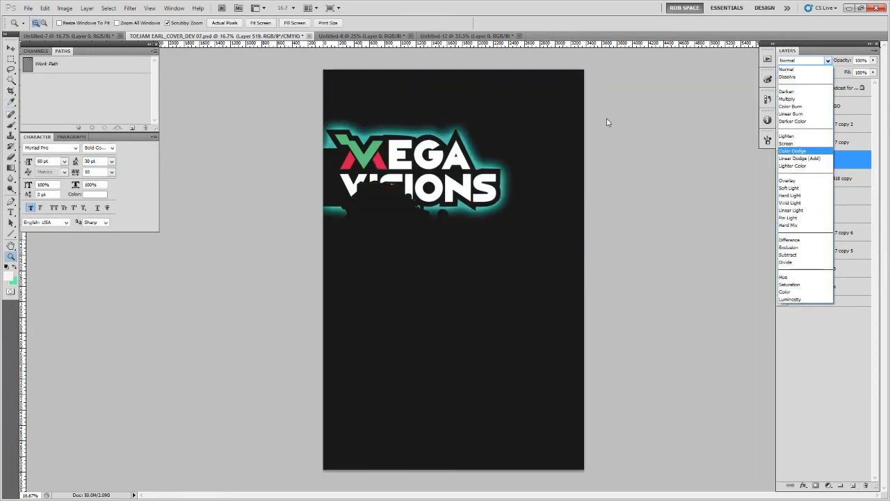
pyautogui.press('Return')
# Paint a bright highlight along the moon's glowing rim on Layer 519 with the PAINTING - MyBroosh brush
pyautogui.click(539, 113)
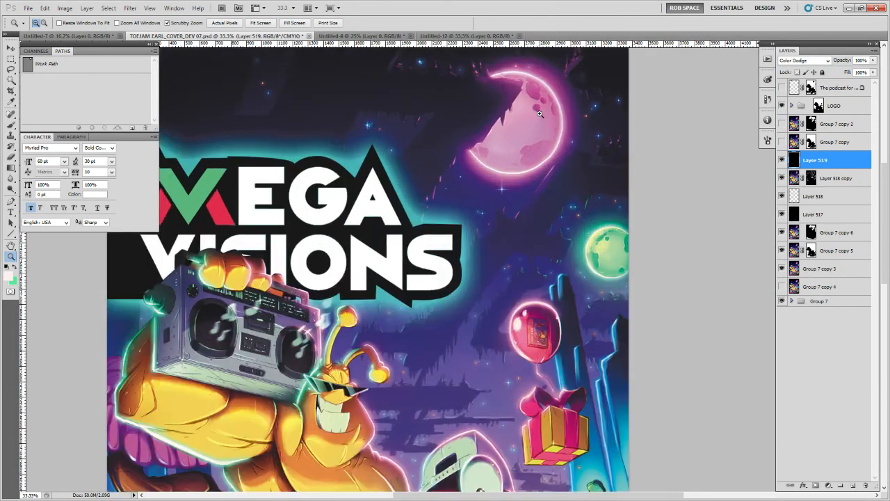
pyautogui.press('b')
pyautogui.rightClick(515, 121)
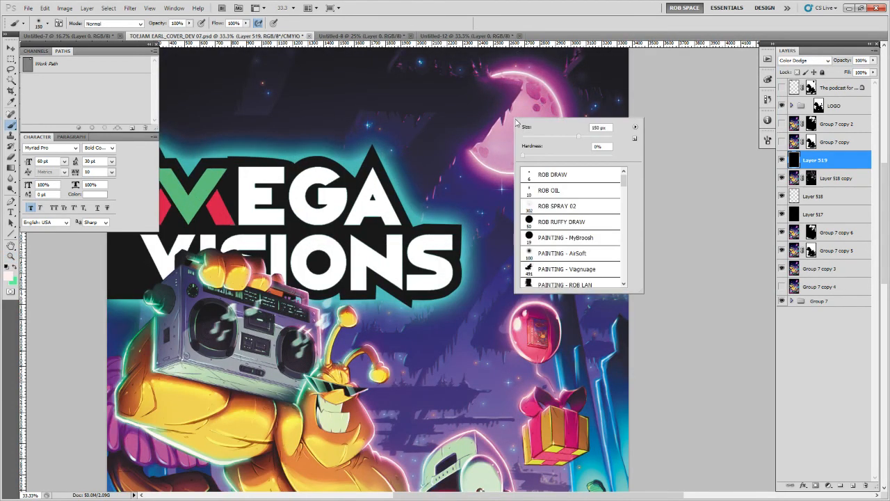
pyautogui.doubleClick(556, 237)
pyautogui.moveTo(556, 237)
pyautogui.mouseDown()
pyautogui.moveTo(536, 319)
pyautogui.moveTo(541, 363)
pyautogui.mouseUp()
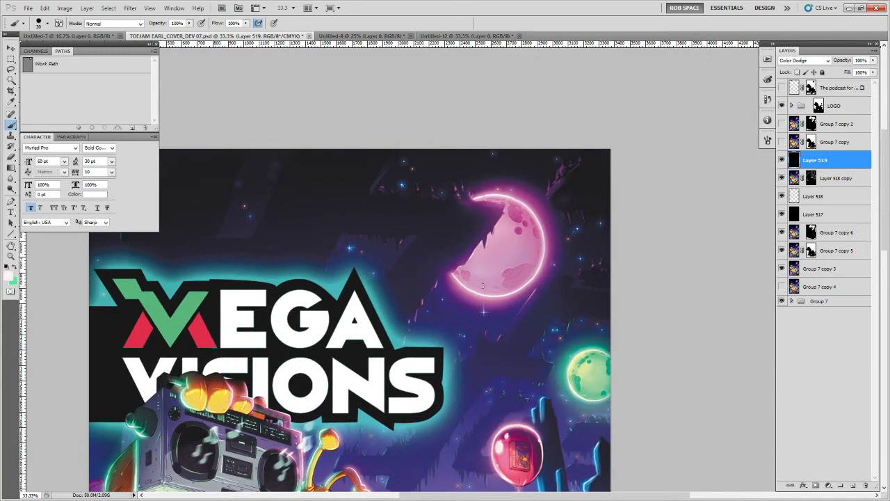
pyautogui.moveTo(458, 276)
pyautogui.mouseDown()
pyautogui.moveTo(491, 285)
pyautogui.moveTo(460, 278)
pyautogui.moveTo(527, 284)
pyautogui.moveTo(471, 290)
pyautogui.moveTo(536, 271)
pyautogui.moveTo(527, 279)
pyautogui.moveTo(541, 235)
pyautogui.mouseUp()
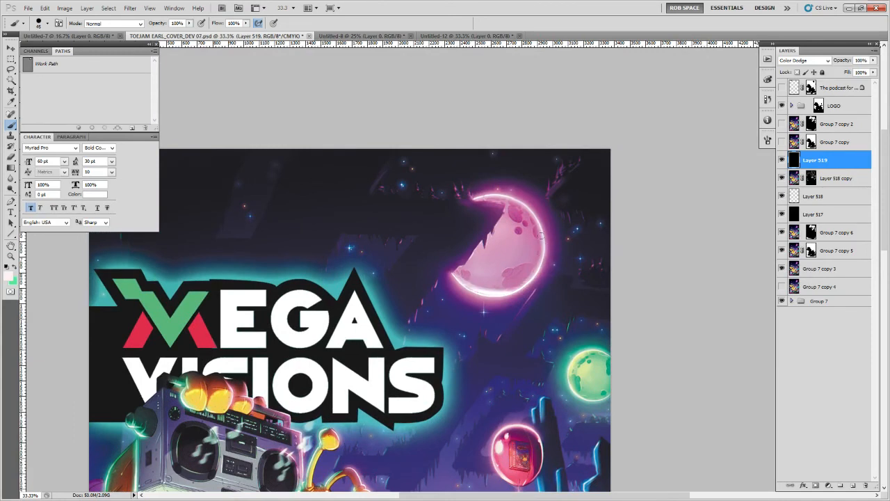
pyautogui.moveTo(509, 199)
pyautogui.mouseDown()
pyautogui.moveTo(487, 196)
pyautogui.moveTo(525, 213)
pyautogui.mouseUp()
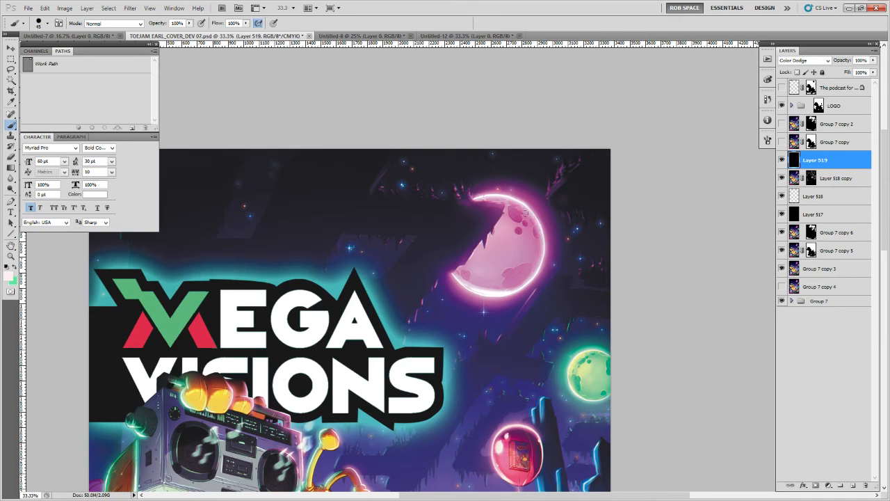
# Paint a soft glow along the moon's lower and right rim with the PAINTING - AirSoft brush at 250 px
pyautogui.rightClick(544, 254)
pyautogui.click(573, 397)
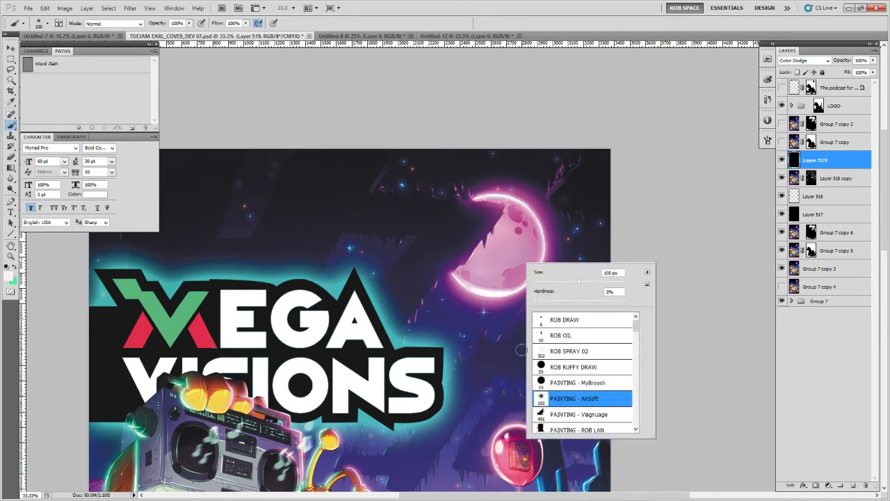
pyautogui.click(485, 286)
pyautogui.press(']')
pyautogui.press(']')
pyautogui.press(']')
pyautogui.press(']')
pyautogui.press(']')
pyautogui.moveTo(481, 281)
pyautogui.mouseDown()
pyautogui.moveTo(535, 274)
pyautogui.moveTo(535, 262)
pyautogui.mouseUp()
pyautogui.hotkey('ctrl', 'z')
pyautogui.hotkey('ctrl', 'alt', 'z')
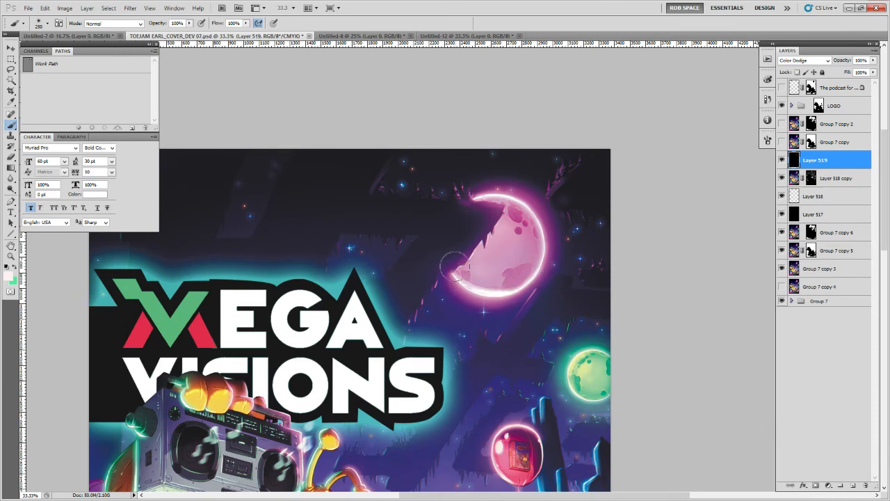
pyautogui.moveTo(454, 264)
pyautogui.mouseDown()
pyautogui.moveTo(501, 287)
pyautogui.moveTo(463, 280)
pyautogui.moveTo(518, 279)
pyautogui.moveTo(542, 246)
pyautogui.mouseUp()
# Sample the green planet's pale yellow-green and brighten the planet's edge with the PAINTING - MyBroosh brush
pyautogui.moveTo(532, 349); pyautogui.dragTo(530, 238)
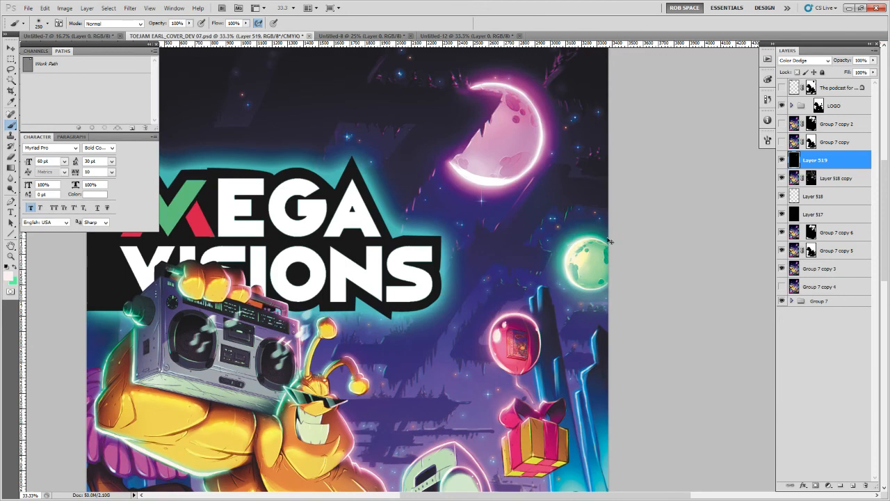
pyautogui.keyDown('alt'); pyautogui.click(579, 258); pyautogui.keyUp('alt')
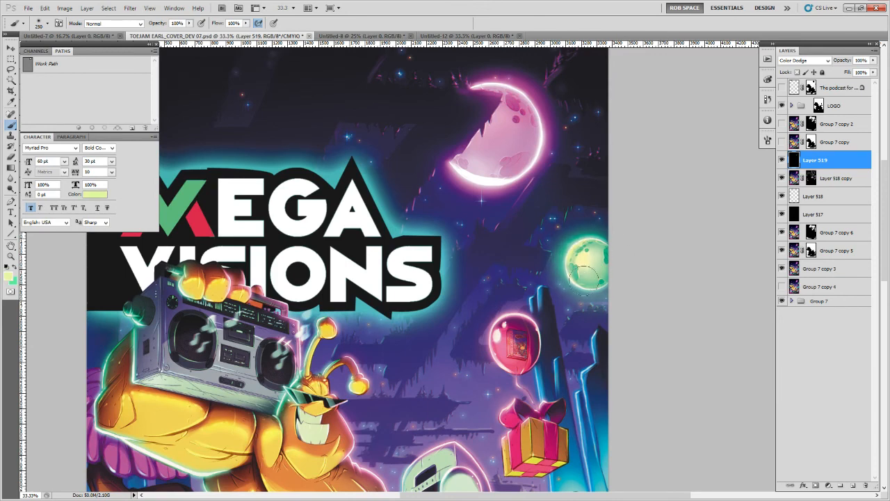
pyautogui.rightClick(598, 257)
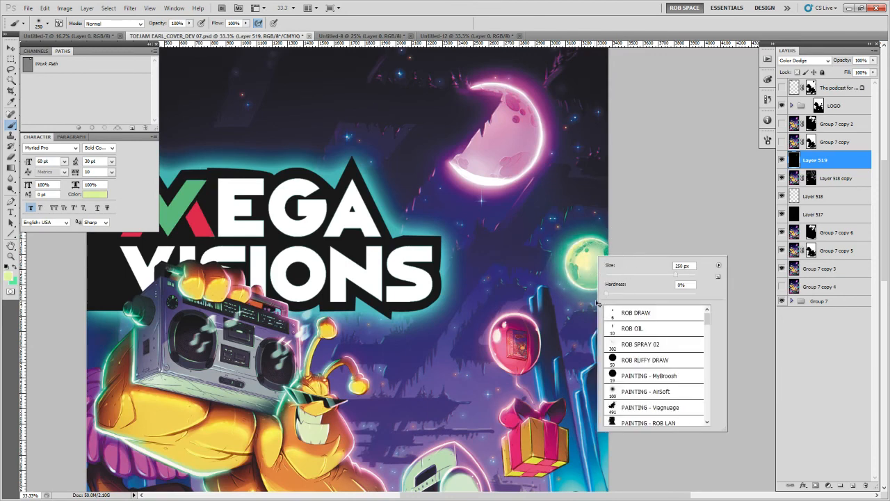
pyautogui.click(636, 360)
pyautogui.click(635, 376)
pyautogui.press('Return')
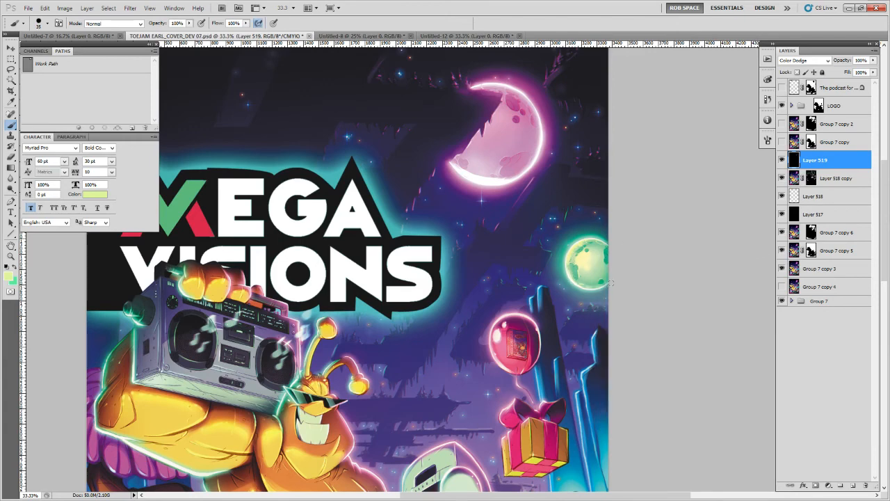
pyautogui.moveTo(528, 204); pyautogui.dragTo(530, 278)
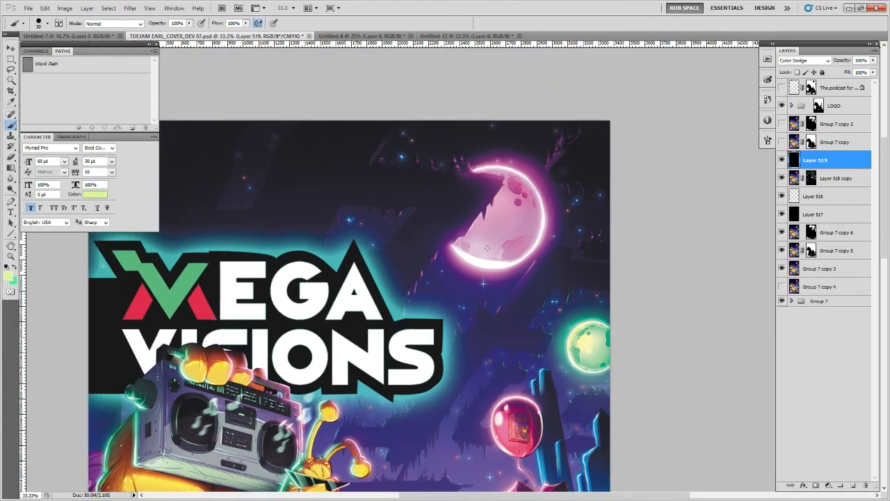
# Try an Overlay layer above Layer 519, painting sampled purple over the moon's lower edge with the PAINTING - AirSoft brush
pyautogui.keyDown('alt'); pyautogui.click(501, 409); pyautogui.keyUp('alt')
pyautogui.click(853, 485)
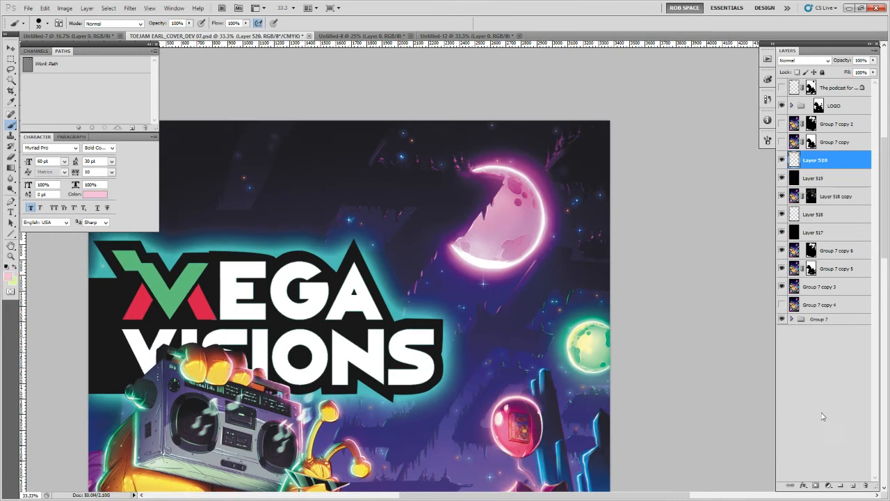
pyautogui.click(805, 61)
pyautogui.click(796, 189)
pyautogui.keyDown('alt'); pyautogui.click(465, 247); pyautogui.keyUp('alt')
pyautogui.rightClick(485, 235)
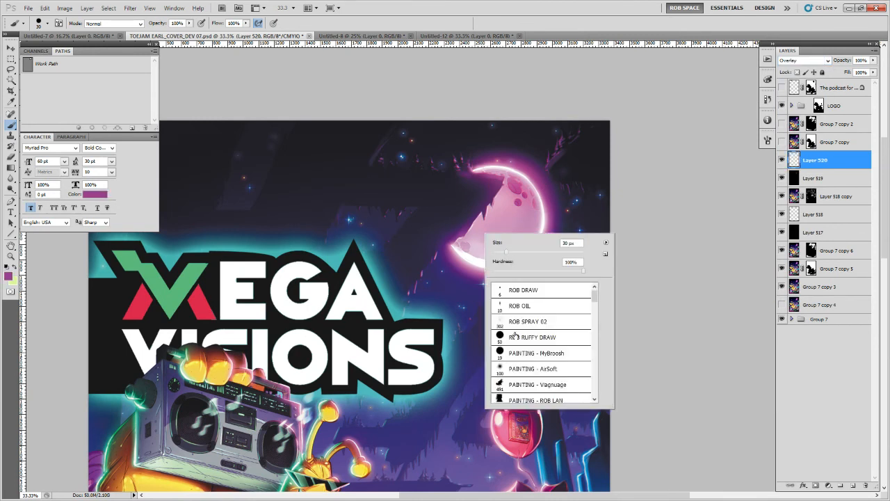
pyautogui.click(511, 367)
pyautogui.press('Return')
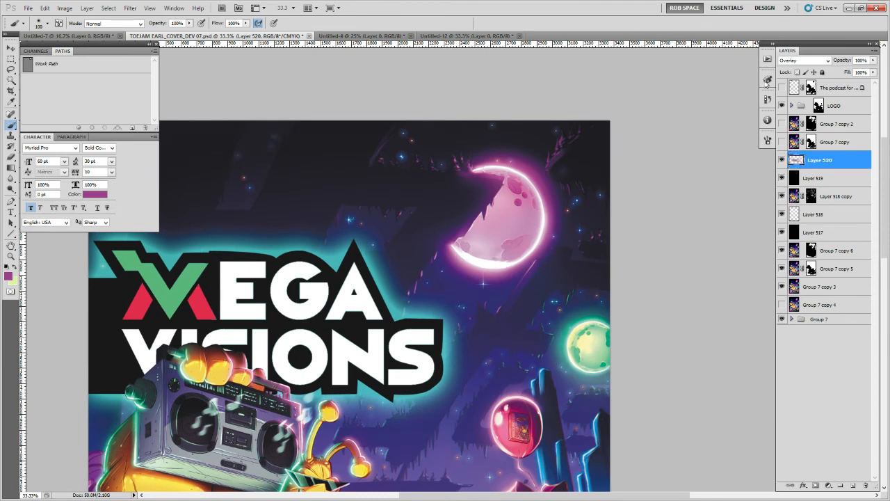
# Try the Multiply and Hard Light blend modes on Layer 520, and hide the layer
pyautogui.click(805, 60)
pyautogui.click(796, 99)
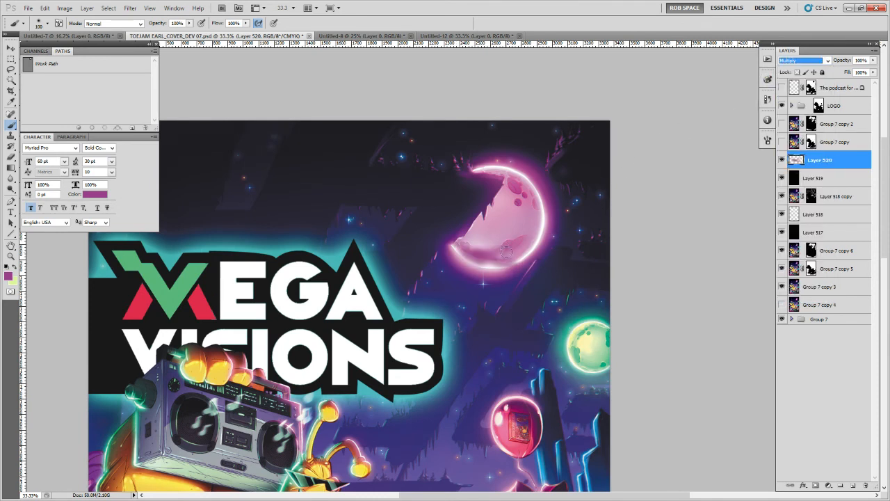
pyautogui.click(805, 61)
pyautogui.click(783, 194)
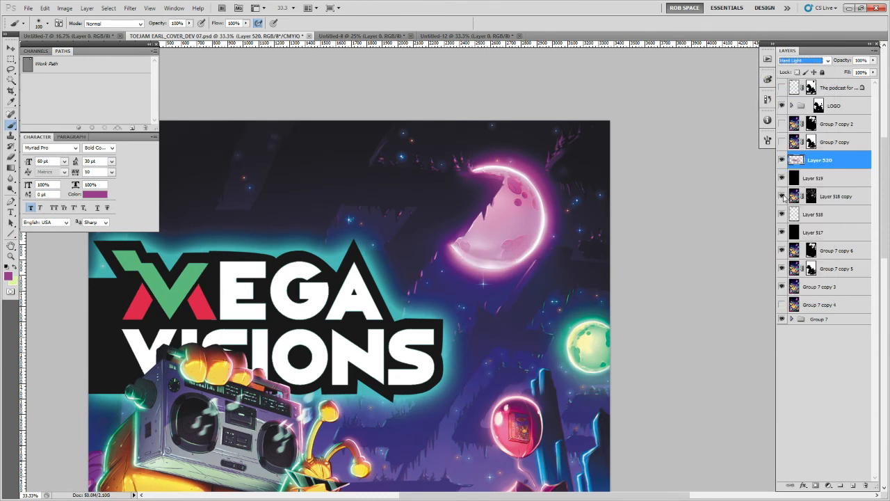
pyautogui.click(782, 162)
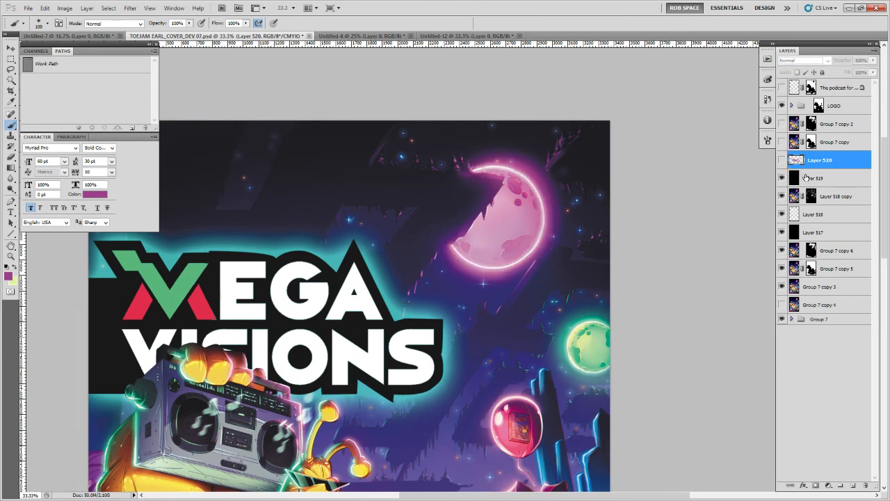
# Try painting a larger soft white glow over the moon on Layer 519, and undo it
pyautogui.click(800, 177)
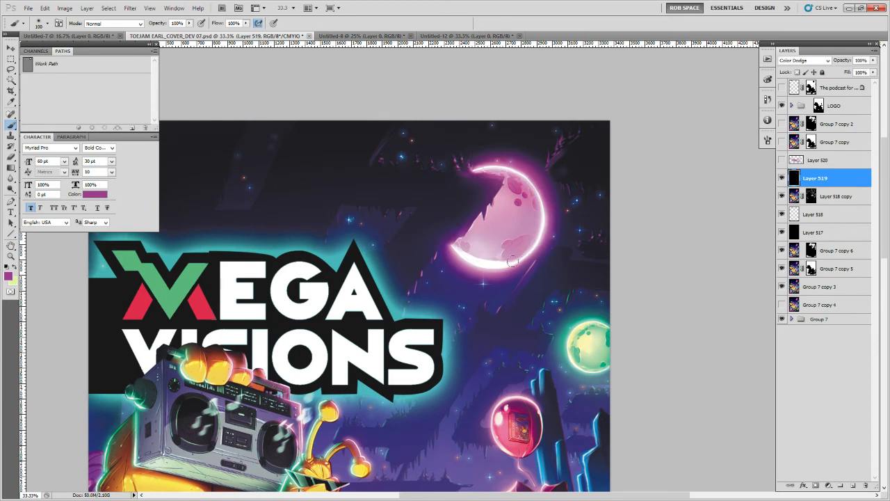
pyautogui.press('x')
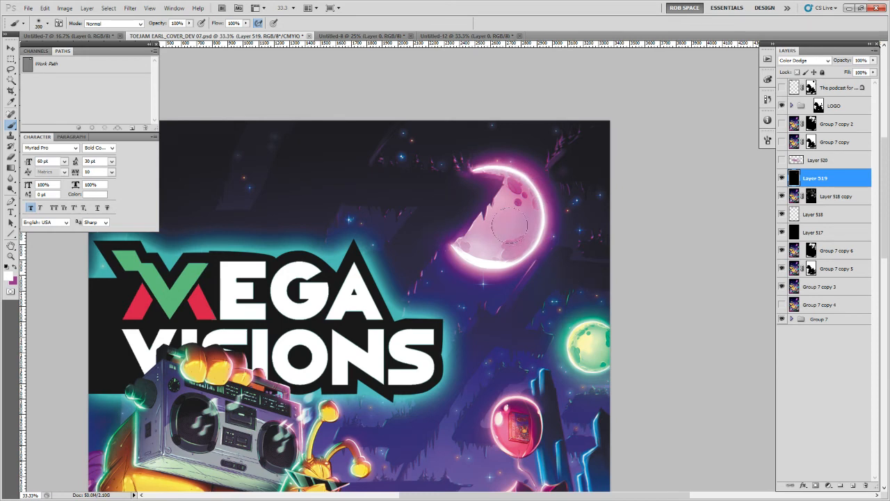
pyautogui.hotkey('ctrl', 'z')
pyautogui.hotkey('ctrl', 'z')
pyautogui.hotkey('ctrl', 'z')
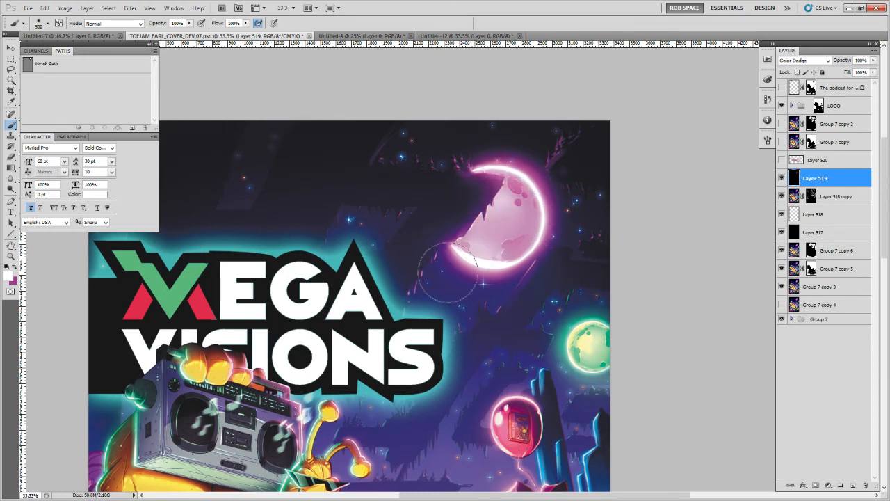
# Examine the moon's glow against the wider cover artwork and at close range
pyautogui.press('z')
pyautogui.keyDown('alt'); pyautogui.click(586, 302); pyautogui.keyUp('alt')
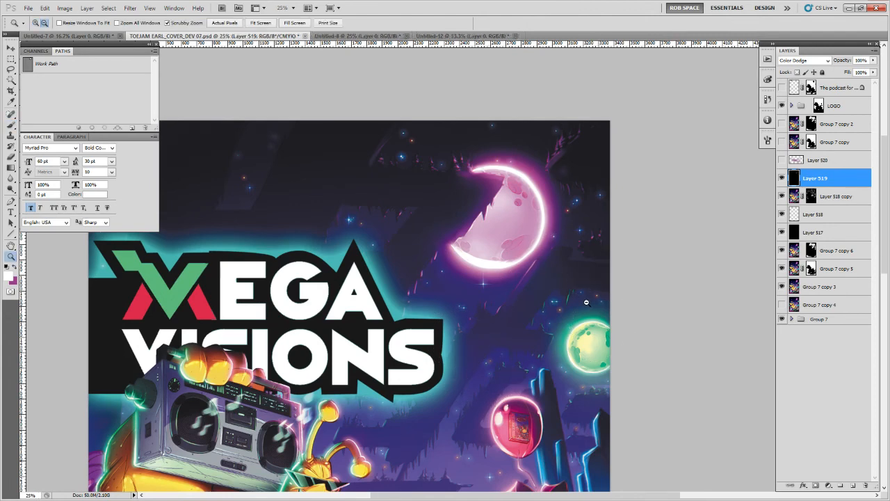
pyautogui.keyDown('alt'); pyautogui.click(586, 302); pyautogui.keyUp('alt')
pyautogui.keyDown('alt'); pyautogui.click(588, 302); pyautogui.keyUp('alt')
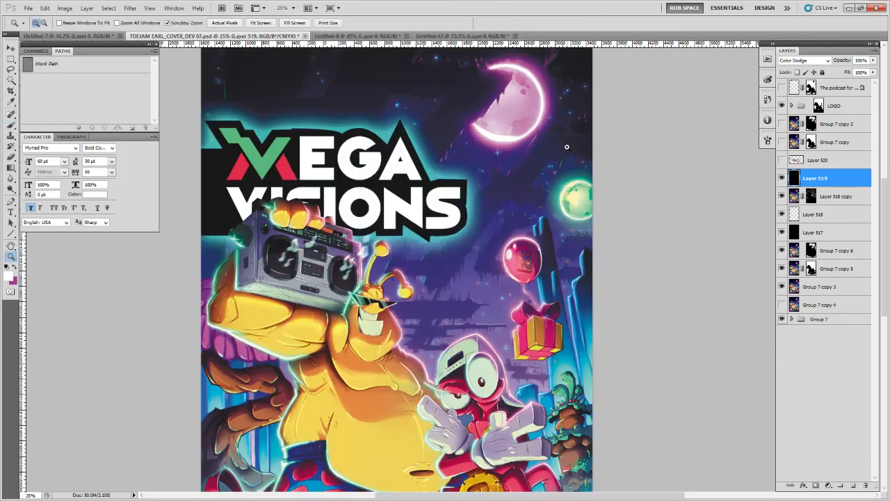
pyautogui.click(568, 148)
pyautogui.click(568, 148)
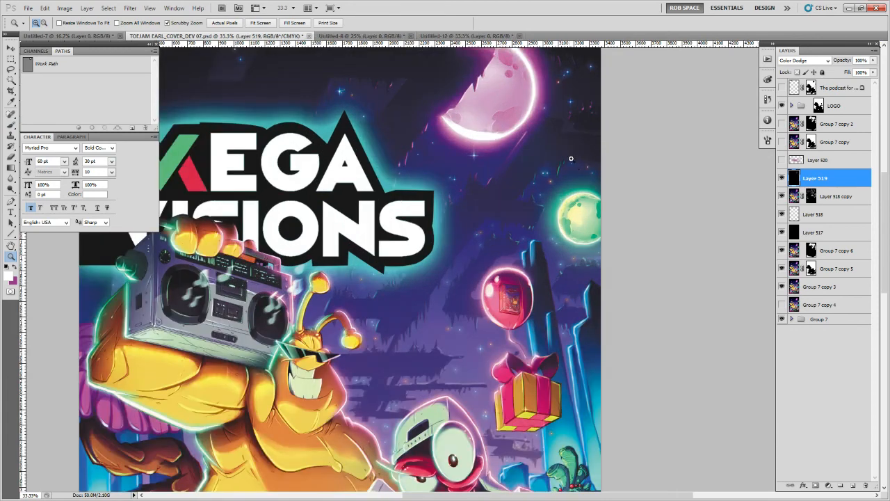
pyautogui.moveTo(567, 234); pyautogui.dragTo(574, 366)
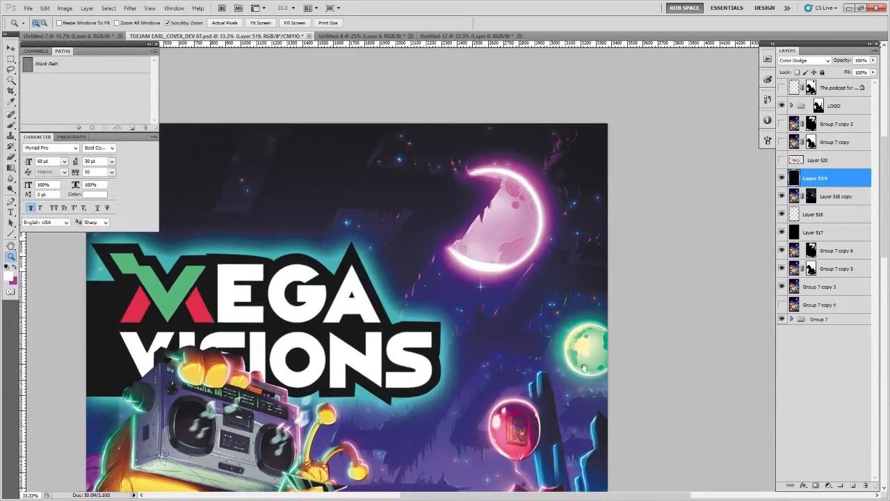
# Add a layer above Layer 519 and paint a soft white glow along the moon's rim with a 125 px brush
pyautogui.click(854, 485)
pyautogui.press('b')
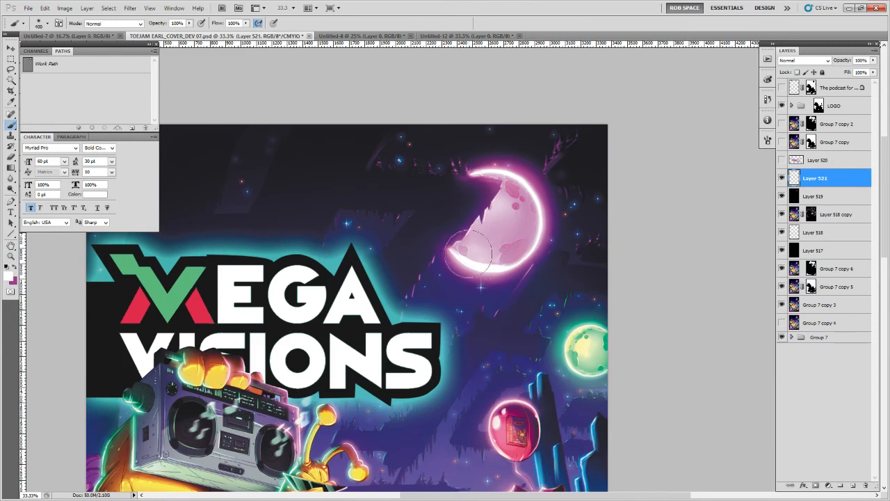
pyautogui.press('[')
pyautogui.press('[')
pyautogui.press('[')
pyautogui.press('[')
pyautogui.press('[')
pyautogui.press('[')
pyautogui.moveTo(495, 260)
pyautogui.mouseDown()
pyautogui.moveTo(460, 252)
pyautogui.moveTo(500, 260)
pyautogui.mouseUp()
pyautogui.hotkey('ctrl', 'z')
pyautogui.hotkey('ctrl', 'z')
pyautogui.moveTo(454, 245)
pyautogui.mouseDown()
pyautogui.moveTo(486, 265)
pyautogui.moveTo(526, 254)
pyautogui.moveTo(477, 259)
pyautogui.moveTo(525, 252)
pyautogui.moveTo(513, 258)
pyautogui.moveTo(537, 210)
pyautogui.moveTo(518, 253)
pyautogui.moveTo(476, 261)
pyautogui.moveTo(525, 253)
pyautogui.mouseUp()
pyautogui.hotkey('ctrl', 'z')
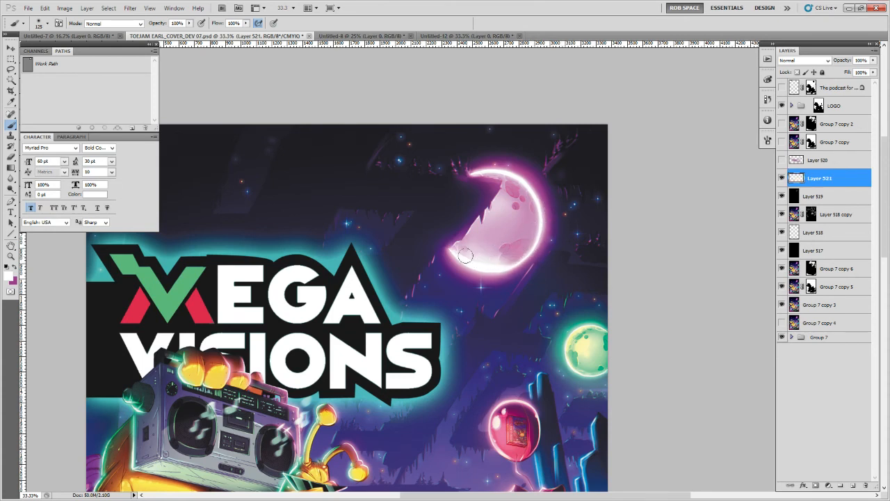
pyautogui.moveTo(465, 256); pyautogui.dragTo(553, 240)
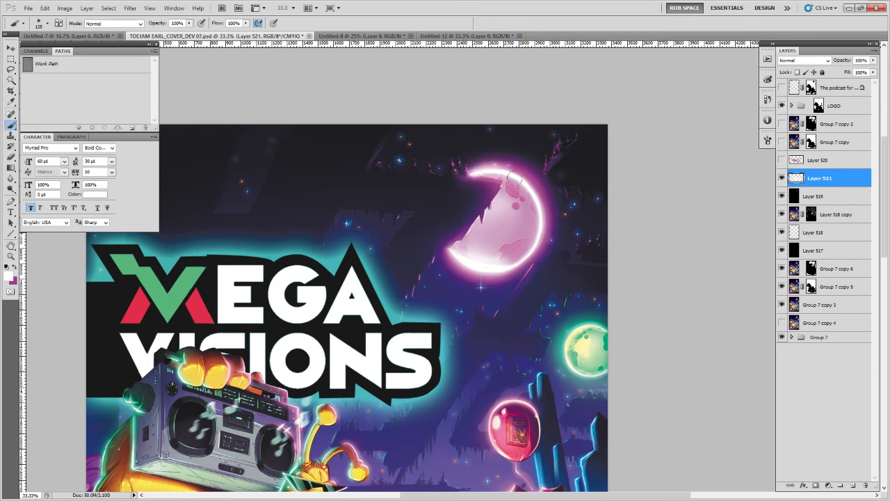
# Switch to a different brush preset and paint white highlights along the moon's upper, right and lower rim on Layer 521
pyautogui.rightClick(488, 178)
pyautogui.moveTo(600, 244); pyautogui.dragTo(601, 254)
pyautogui.click(562, 253)
pyautogui.click(481, 172)
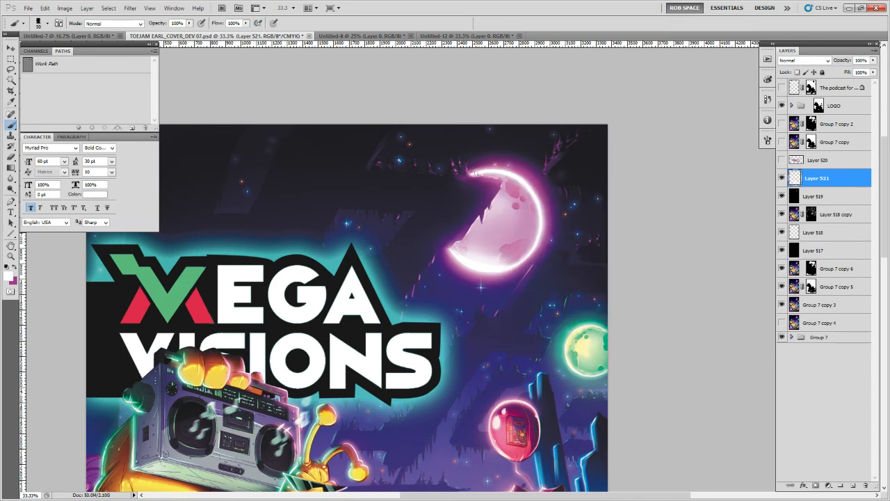
pyautogui.moveTo(473, 172); pyautogui.dragTo(530, 179)
pyautogui.hotkey('ctrl', 'z')
pyautogui.moveTo(472, 172); pyautogui.dragTo(502, 172)
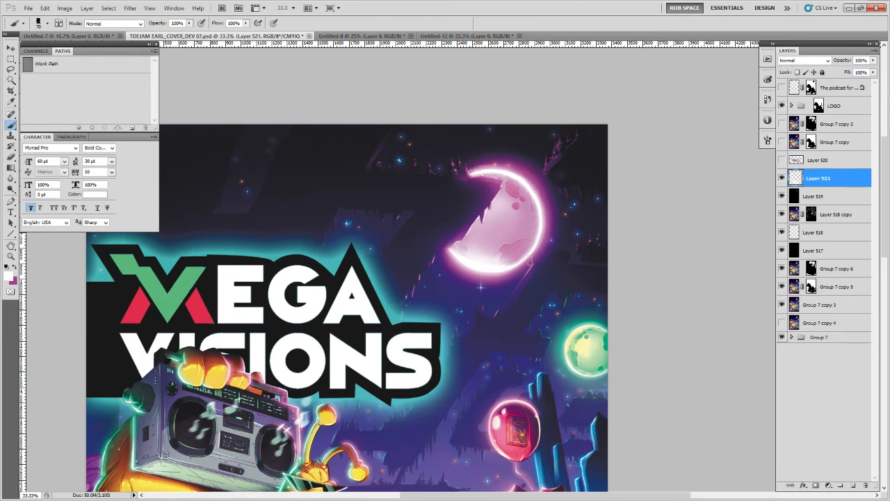
pyautogui.moveTo(545, 226)
pyautogui.mouseDown()
pyautogui.moveTo(530, 262)
pyautogui.moveTo(468, 264)
pyautogui.moveTo(449, 253)
pyautogui.mouseUp()
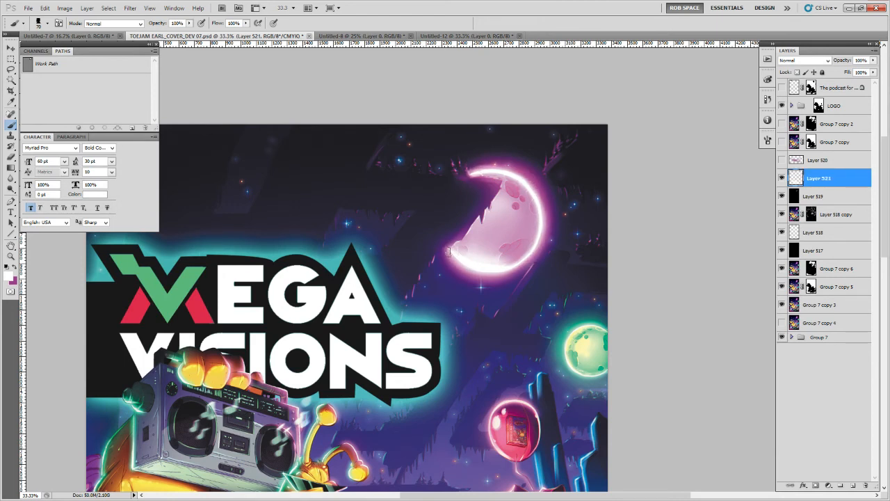
# Sample pale yellow from the green planet, paint a highlight along its left edge, and sample green beside it
pyautogui.keyDown('alt'); pyautogui.click(584, 328); pyautogui.keyUp('alt')
pyautogui.moveTo(576, 328); pyautogui.dragTo(570, 368)
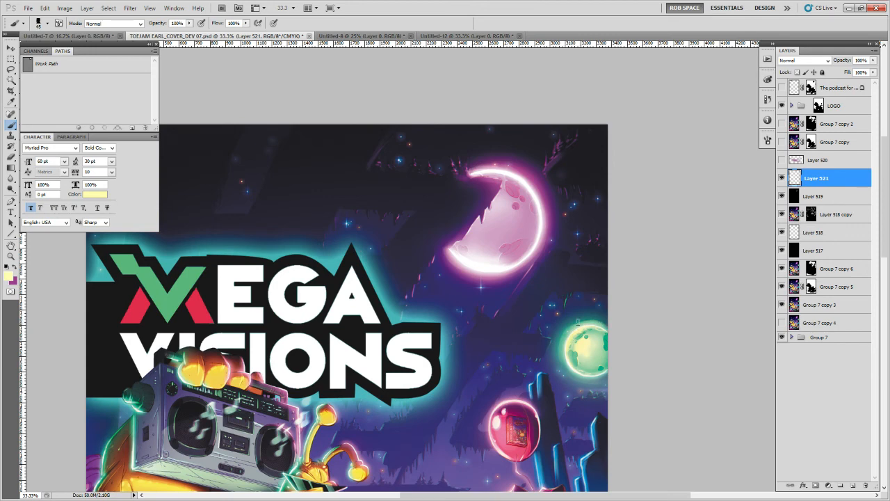
pyautogui.press(']')
pyautogui.scroll(-1, 607, 313)
pyautogui.keyDown('alt'); pyautogui.click(577, 294); pyautogui.keyUp('alt')
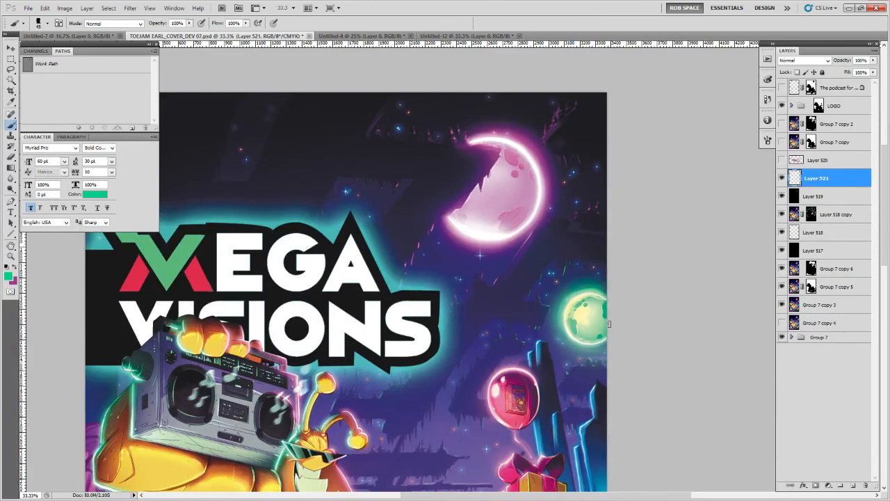
# Sample purple, pink and white tones around the moon and refine its rim highlights with the brush on Layer 521
pyautogui.scroll(1, 609, 323)
pyautogui.keyDown('alt'); pyautogui.click(541, 237); pyautogui.keyUp('alt')
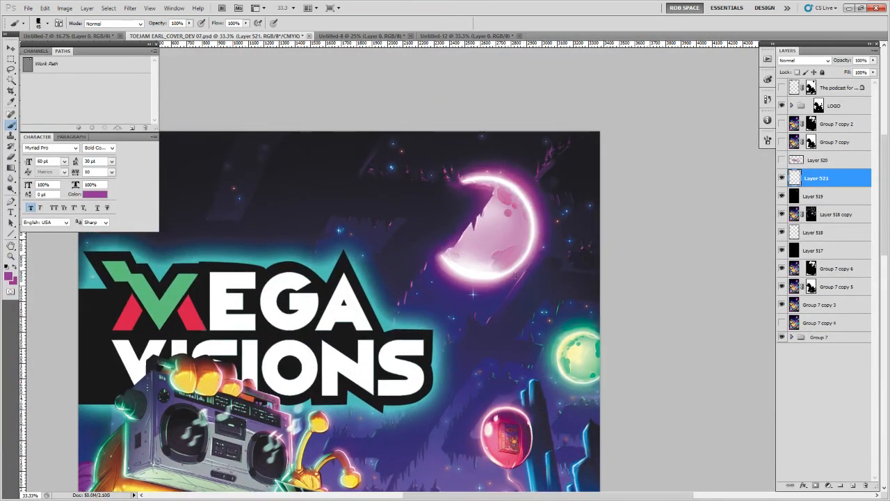
pyautogui.keyDown('alt'); pyautogui.click(532, 248); pyautogui.keyUp('alt')
pyautogui.keyDown('alt'); pyautogui.click(534, 240); pyautogui.keyUp('alt')
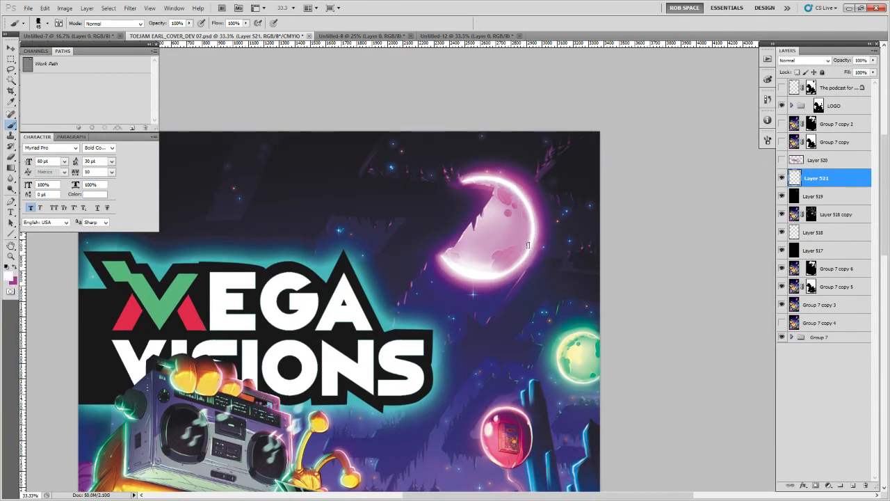
pyautogui.keyDown('alt'); pyautogui.click(533, 194); pyautogui.keyUp('alt')
pyautogui.keyDown('alt'); pyautogui.click(457, 268); pyautogui.keyUp('alt')
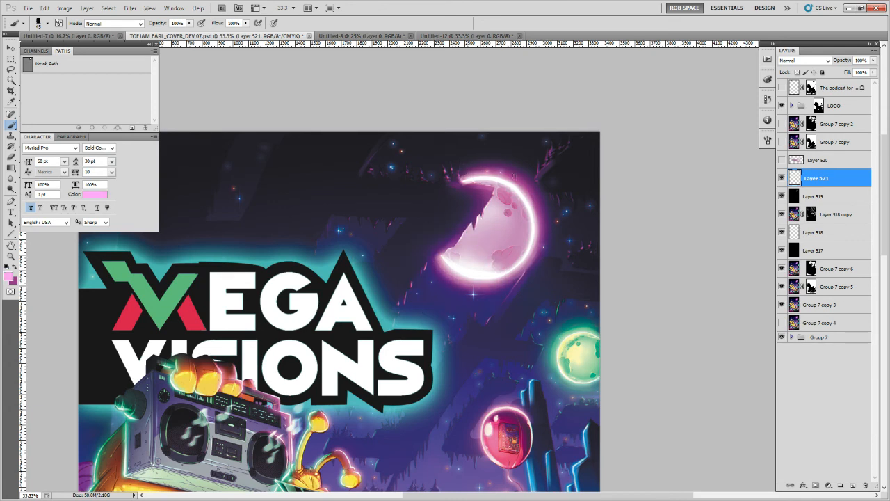
pyautogui.keyDown('alt'); pyautogui.click(510, 168); pyautogui.keyUp('alt')
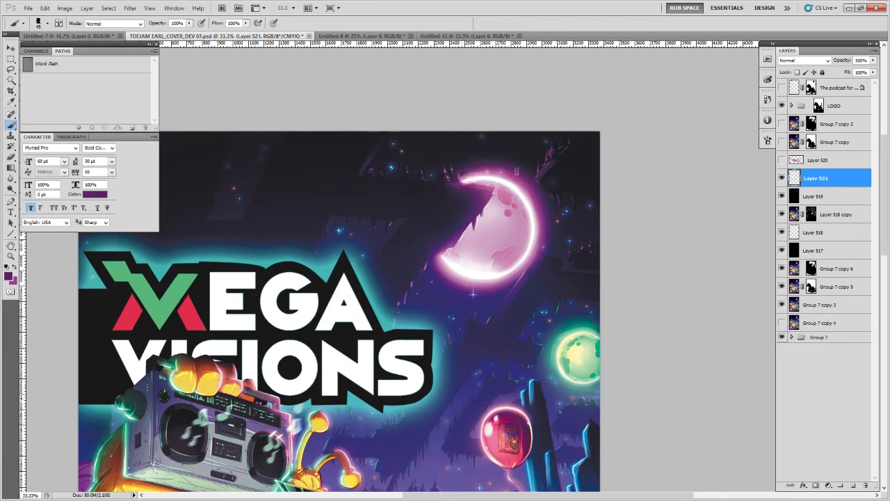
pyautogui.keyDown('alt'); pyautogui.click(470, 170); pyautogui.keyUp('alt')
pyautogui.keyDown('alt'); pyautogui.click(463, 178); pyautogui.keyUp('alt')
pyautogui.keyDown('alt'); pyautogui.click(484, 177); pyautogui.keyUp('alt')
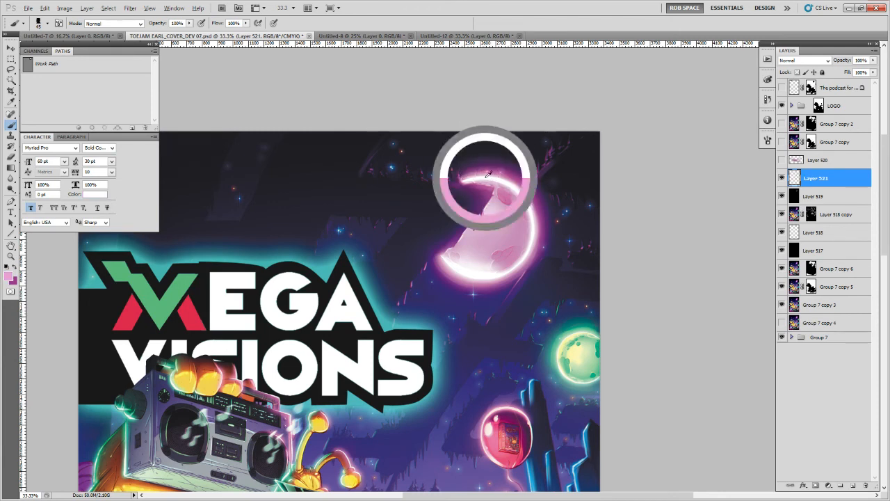
# Examine the moon and green planet against the whole cover and at close range
pyautogui.press('z')
pyautogui.keyDown('alt'); pyautogui.click(536, 230); pyautogui.keyUp('alt')
pyautogui.keyDown('alt'); pyautogui.click(537, 229); pyautogui.keyUp('alt')
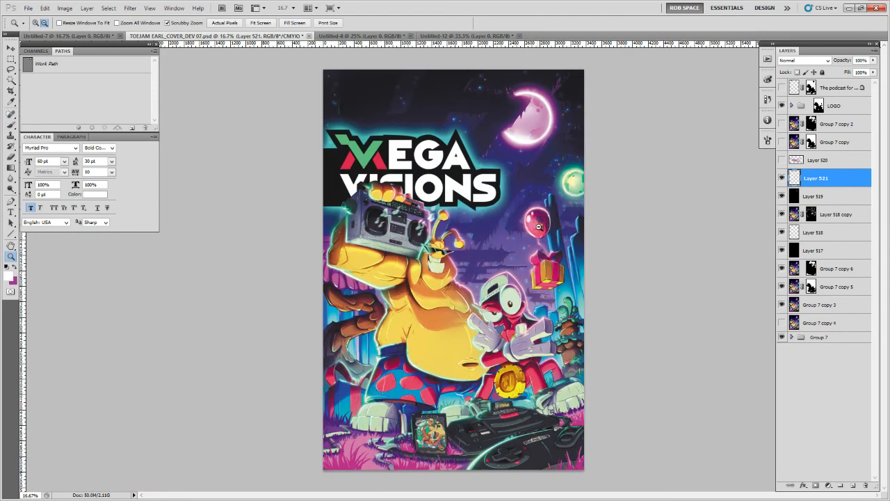
pyautogui.press('b')
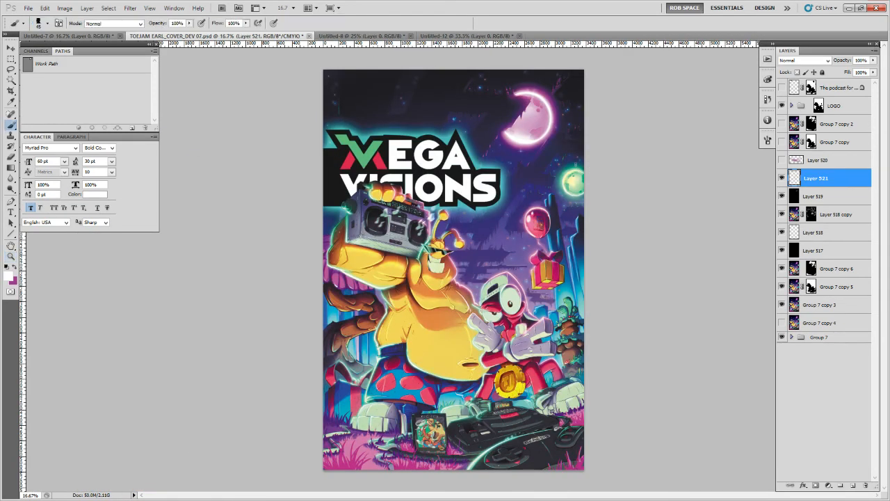
pyautogui.press('z')
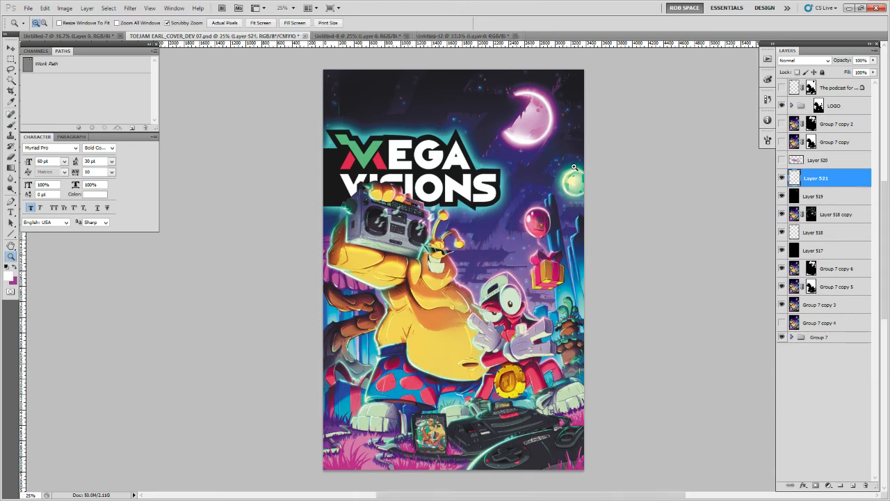
pyautogui.click(573, 168)
pyautogui.click(573, 168)
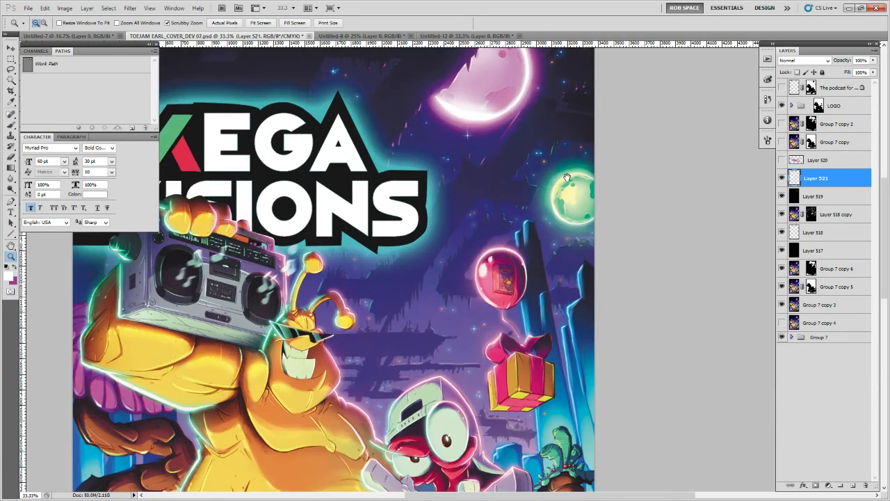
pyautogui.moveTo(567, 177); pyautogui.dragTo(547, 319)
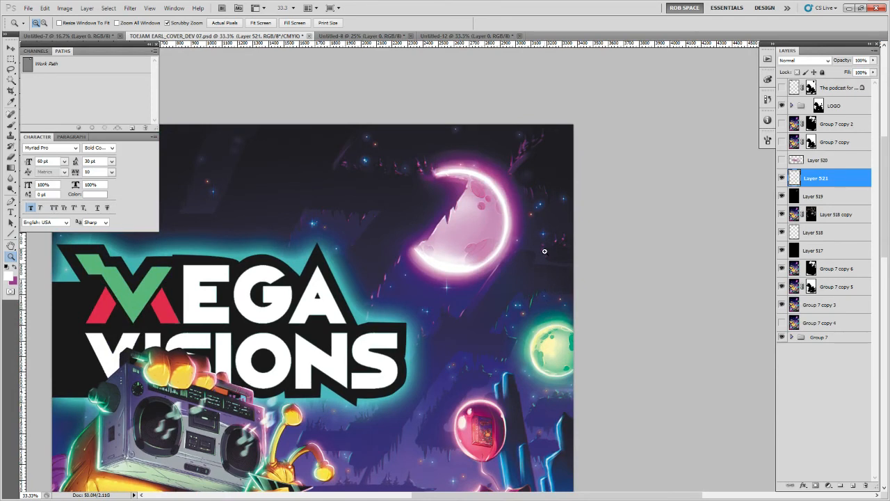
# Compare the moon glow with and without Layer 519 and set that layer's opacity to 75%
pyautogui.click(782, 200)
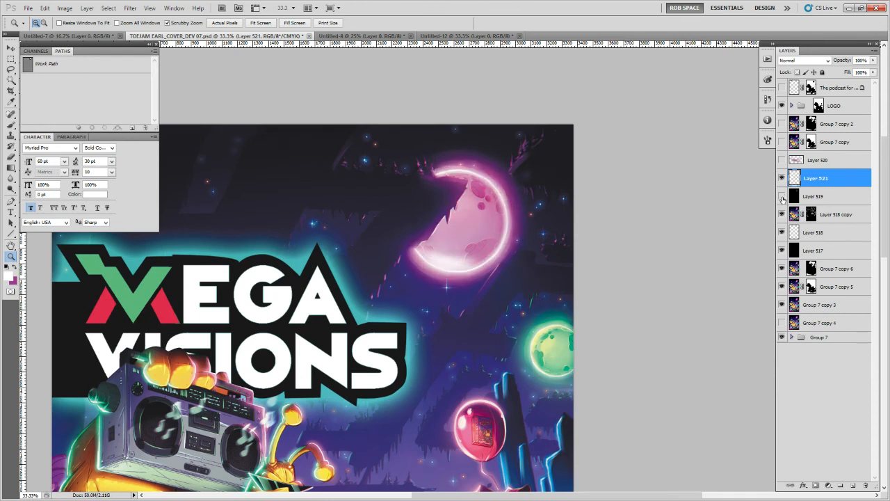
pyautogui.click(782, 198)
pyautogui.click(806, 199)
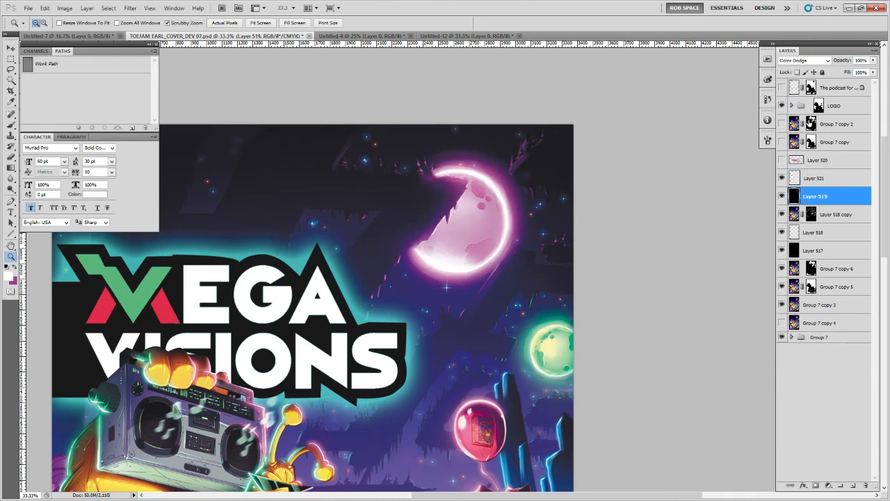
pyautogui.moveTo(873, 60); pyautogui.dragTo(854, 74)
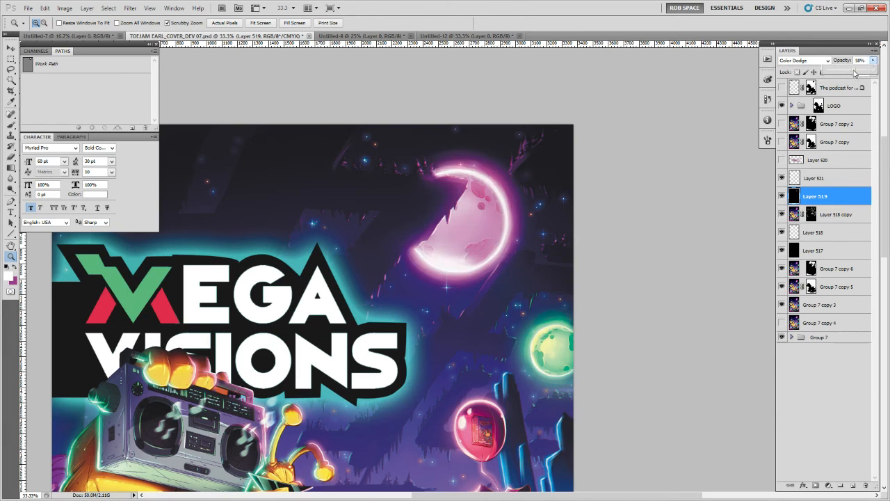
pyautogui.moveTo(858, 73); pyautogui.dragTo(863, 73)
pyautogui.moveTo(863, 73); pyautogui.dragTo(863, 73)
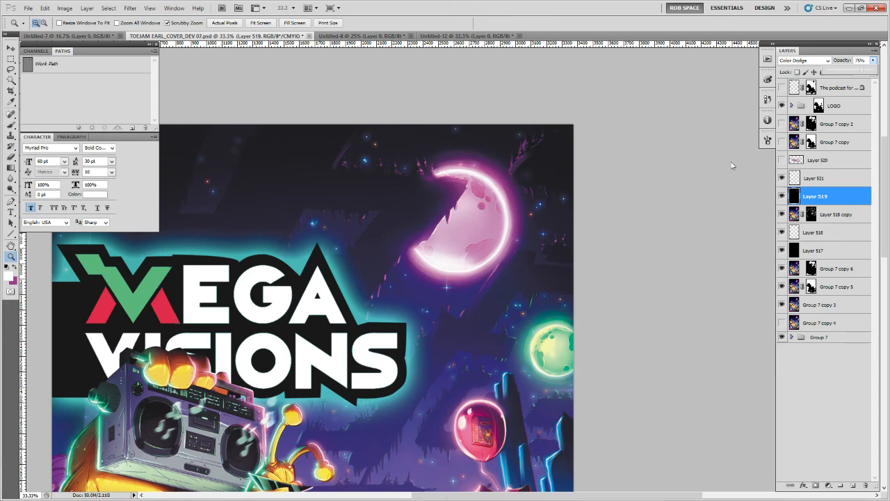
pyautogui.keyDown('alt'); pyautogui.click(542, 294); pyautogui.keyUp('alt')
pyautogui.keyDown('alt'); pyautogui.click(542, 294); pyautogui.keyUp('alt')
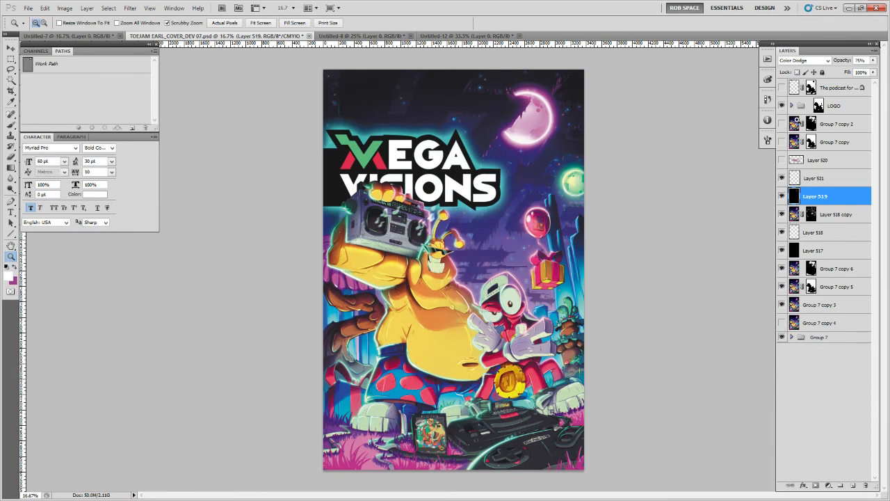
# Show and select the podcast title layer with the LOGO group hidden, and choose a 300 px brush preset
pyautogui.click(781, 105)
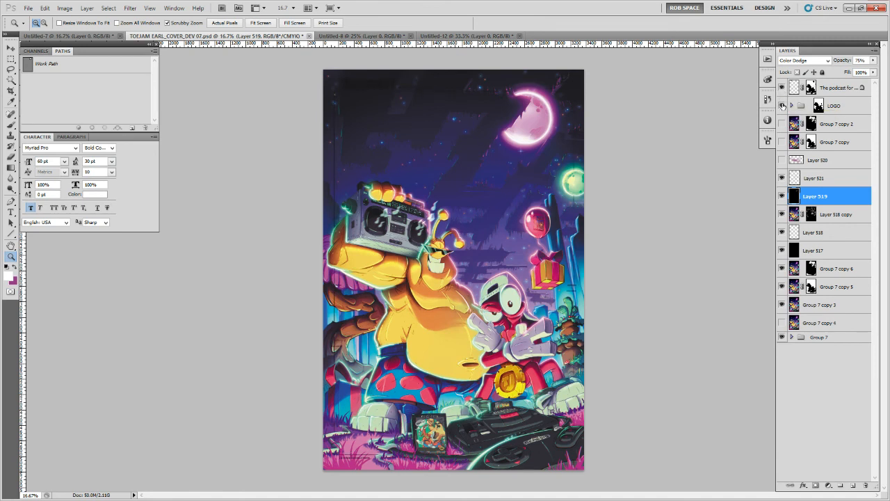
pyautogui.click(781, 105)
pyautogui.click(781, 105)
pyautogui.click(793, 90)
pyautogui.press('b')
pyautogui.rightClick(420, 149)
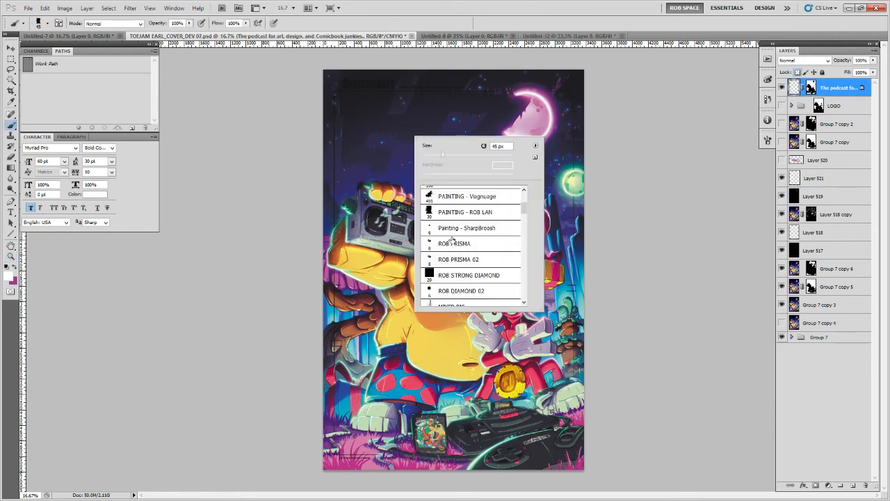
pyautogui.moveTo(524, 211); pyautogui.dragTo(524, 198)
pyautogui.doubleClick(486, 272)
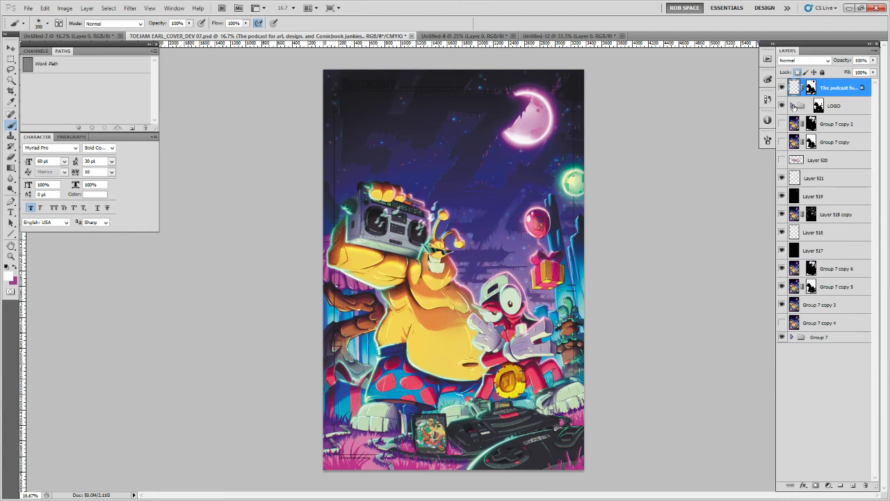
# Sample teal from the logo's glow and paint the start of the Sketchcraft title and nearby frame lines with a 400 px brush
pyautogui.click(791, 106)
pyautogui.click(781, 105)
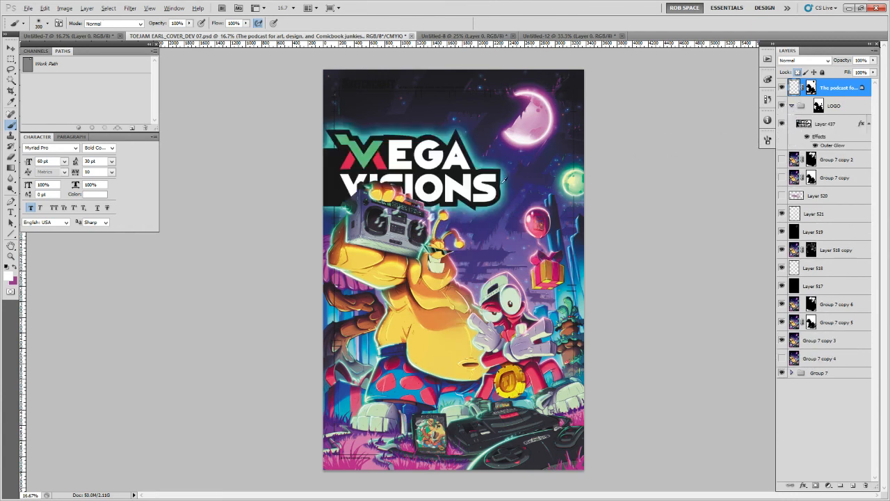
pyautogui.keyDown('alt'); pyautogui.click(525, 171); pyautogui.keyUp('alt')
pyautogui.press('[')
pyautogui.press('[')
pyautogui.press('[')
pyautogui.press(']')
pyautogui.press(']')
pyautogui.press(']')
pyautogui.press(']')
pyautogui.click(781, 105)
pyautogui.moveTo(329, 114)
pyautogui.mouseDown()
pyautogui.moveTo(351, 87)
pyautogui.moveTo(372, 82)
pyautogui.mouseUp()
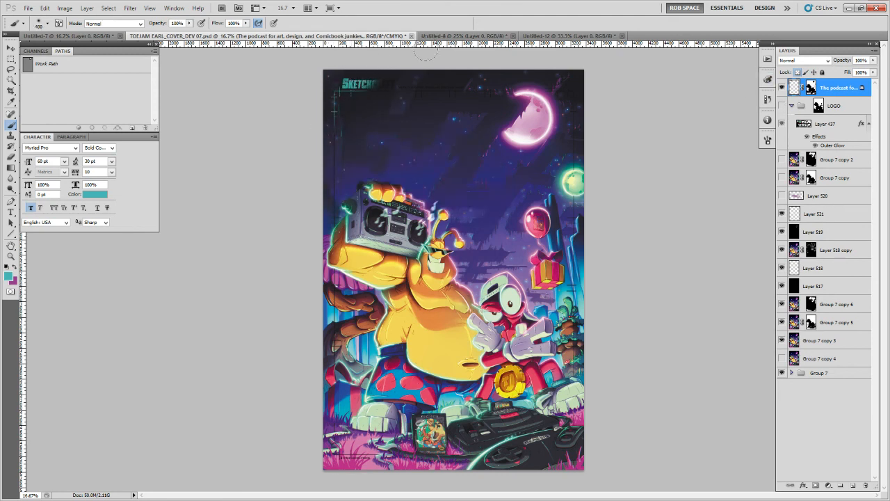
# Consult the SIG layer in another open document and recolour the cover's Sketchcraft title and frame lines magenta
pyautogui.press('v')
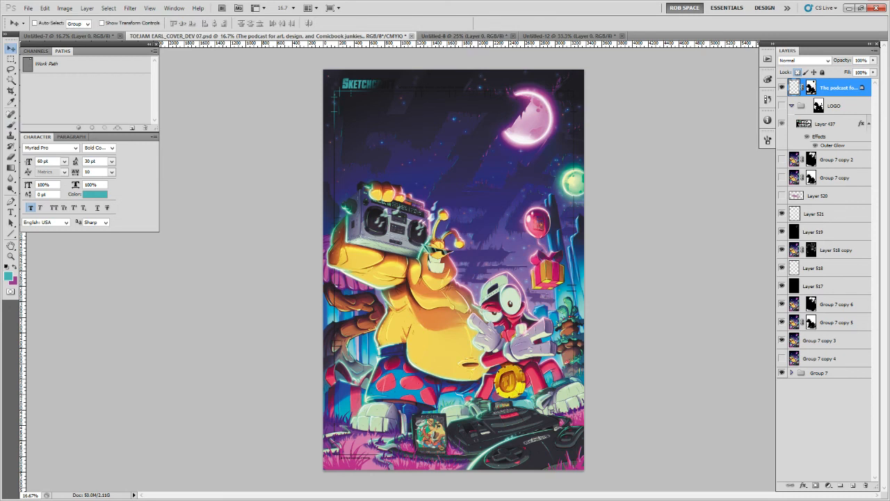
pyautogui.hotkey('ctrl', 'Tab')
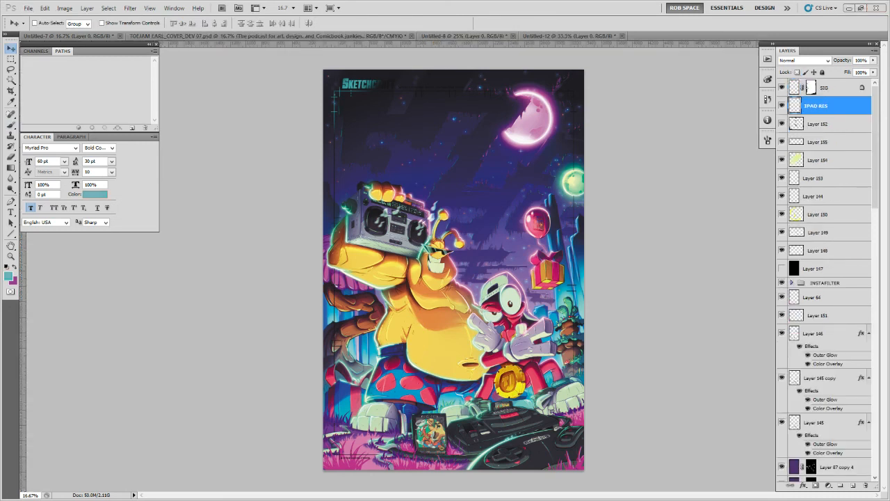
pyautogui.press('b')
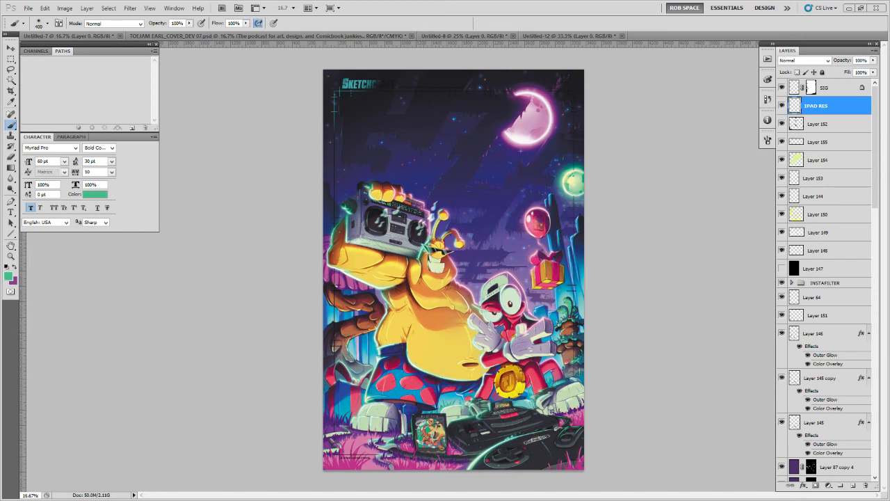
pyautogui.click(830, 89)
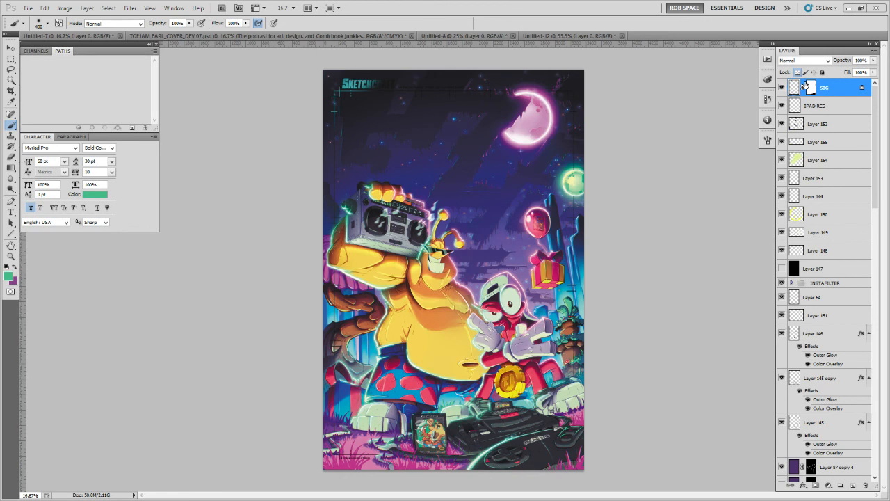
pyautogui.hotkey('ctrl', 'Tab')
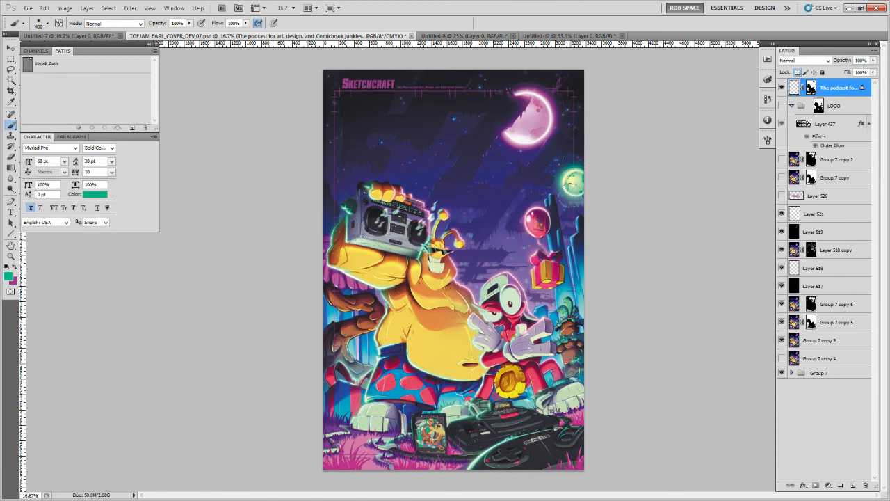
# Sample greens and cyan from the planet and surrounding artwork and paint the frame's side lines with them
pyautogui.keyDown('alt'); pyautogui.click(574, 221); pyautogui.keyUp('alt')
pyautogui.keyDown('alt'); pyautogui.click(573, 233); pyautogui.keyUp('alt')
pyautogui.keyDown('alt'); pyautogui.click(570, 167); pyautogui.keyUp('alt')
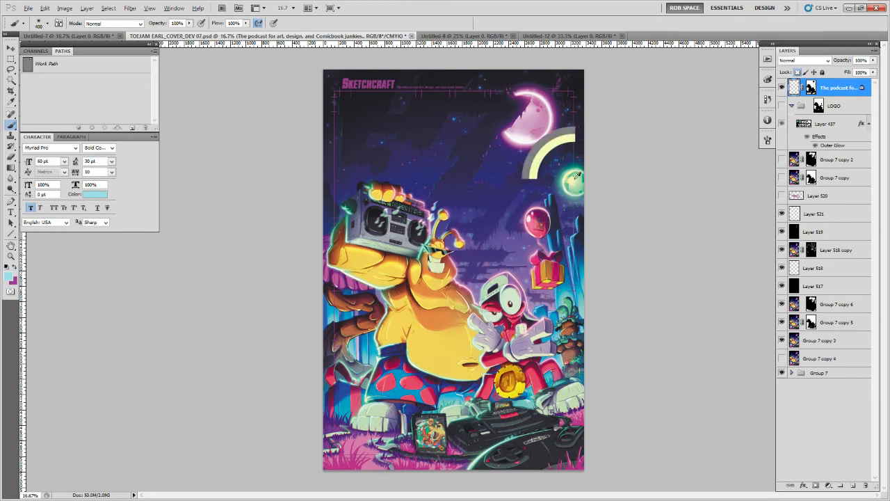
pyautogui.keyDown('alt'); pyautogui.click(576, 167); pyautogui.keyUp('alt')
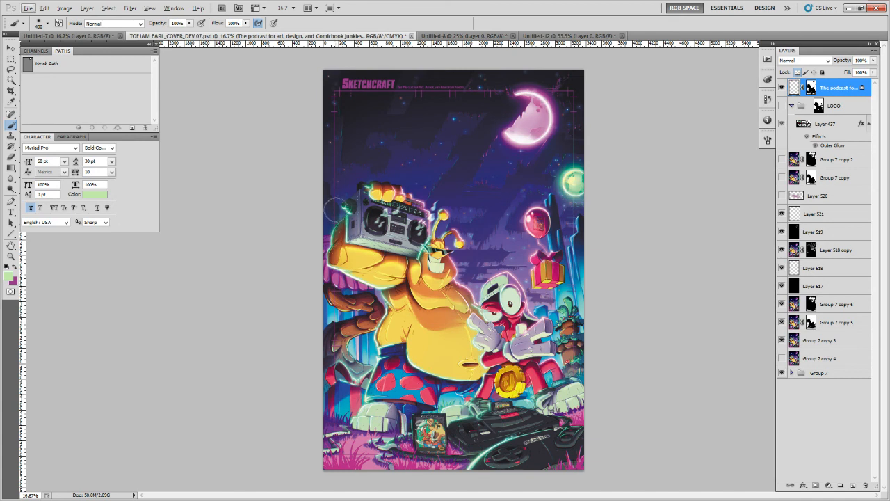
pyautogui.keyDown('alt'); pyautogui.click(337, 221); pyautogui.keyUp('alt')
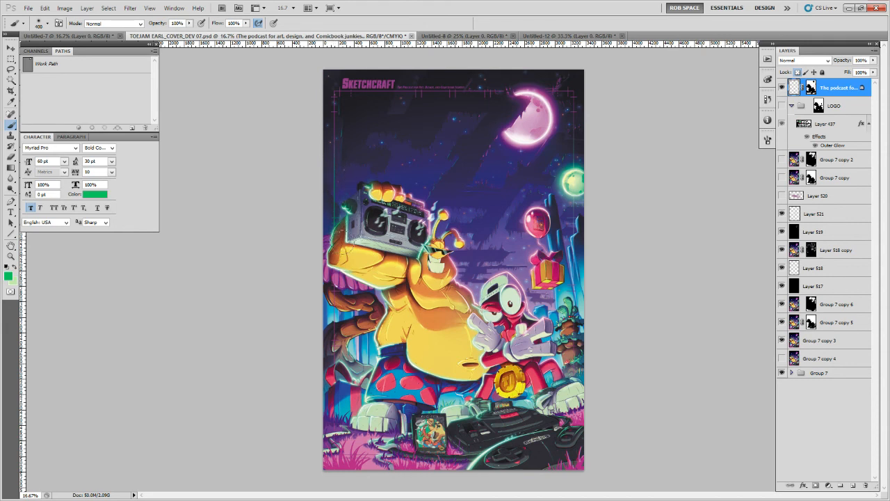
pyautogui.press('x')
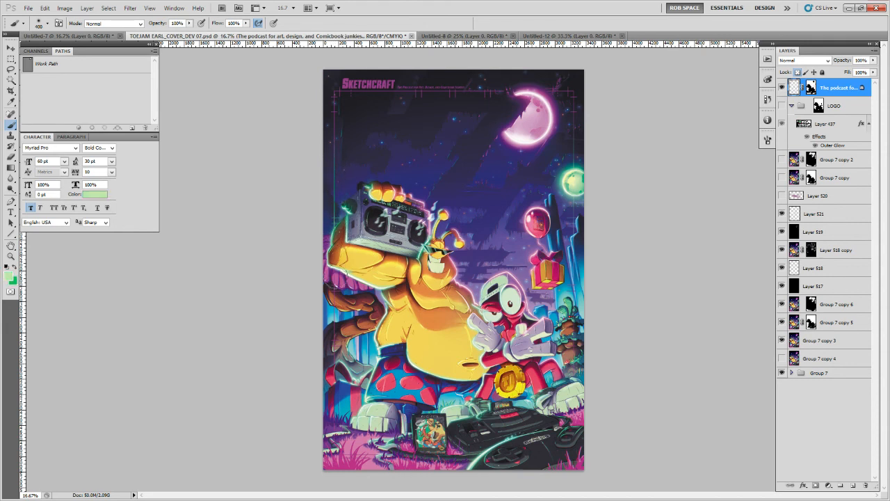
pyautogui.press('x')
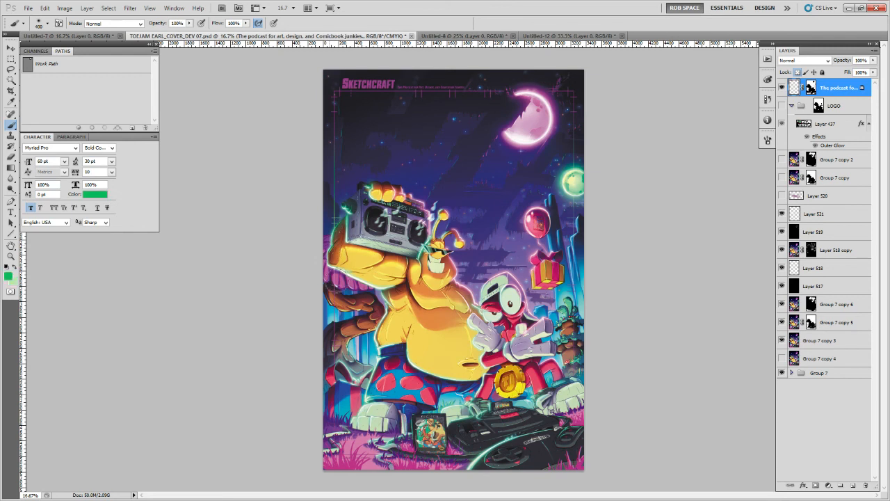
pyautogui.press('x')
pyautogui.moveTo(322, 257); pyautogui.dragTo(342, 264)
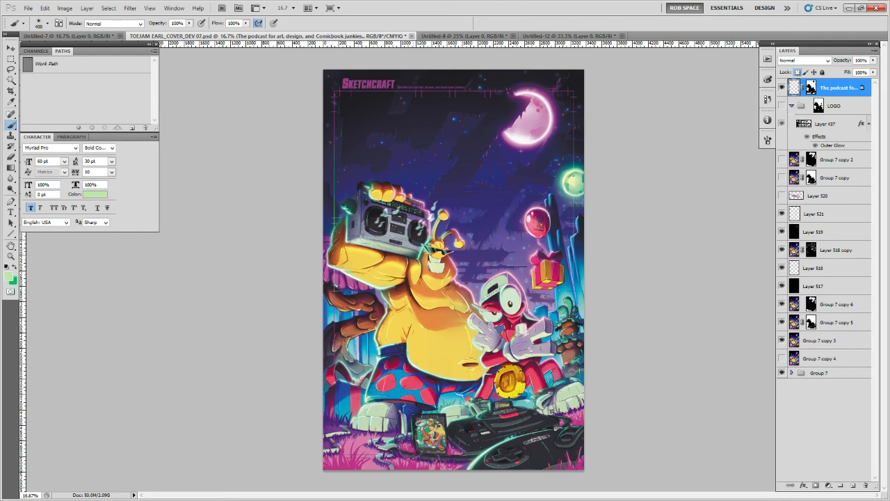
pyautogui.keyDown('alt'); pyautogui.click(584, 310); pyautogui.keyUp('alt')
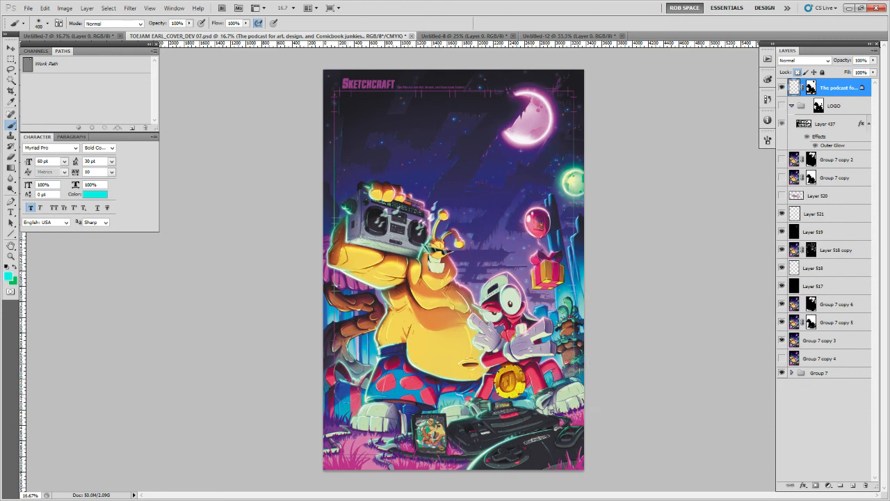
pyautogui.keyDown('alt'); pyautogui.click(333, 352); pyautogui.keyUp('alt')
# Sample pink from the moon's glow and paint brighter highlights on the Sketchcraft title with a 175 px brush
pyautogui.press('z')
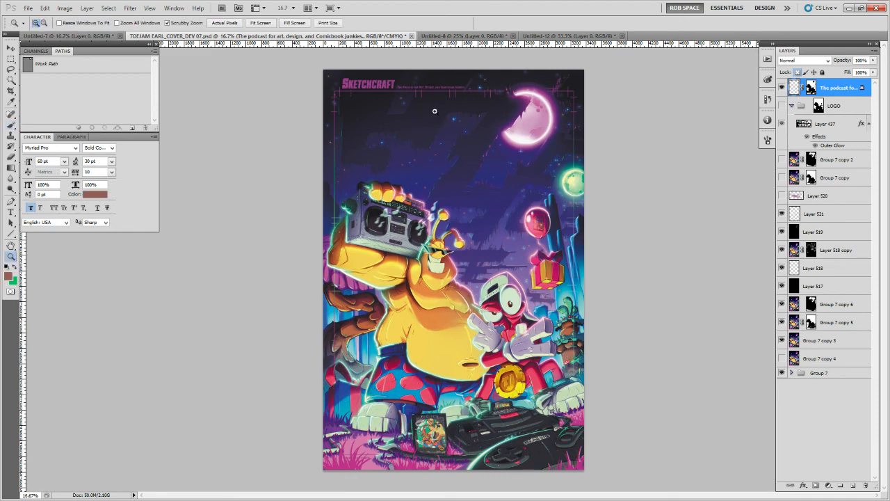
pyautogui.click(435, 111)
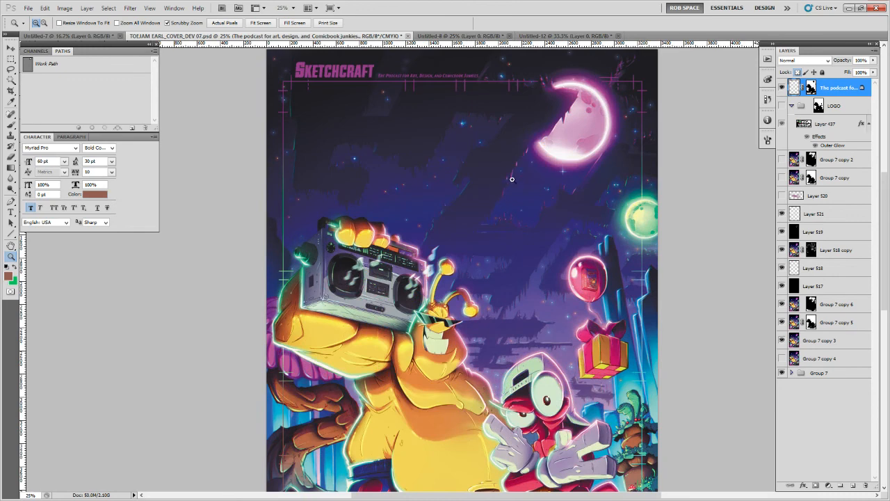
pyautogui.scroll(3, 515, 173)
pyautogui.press('b')
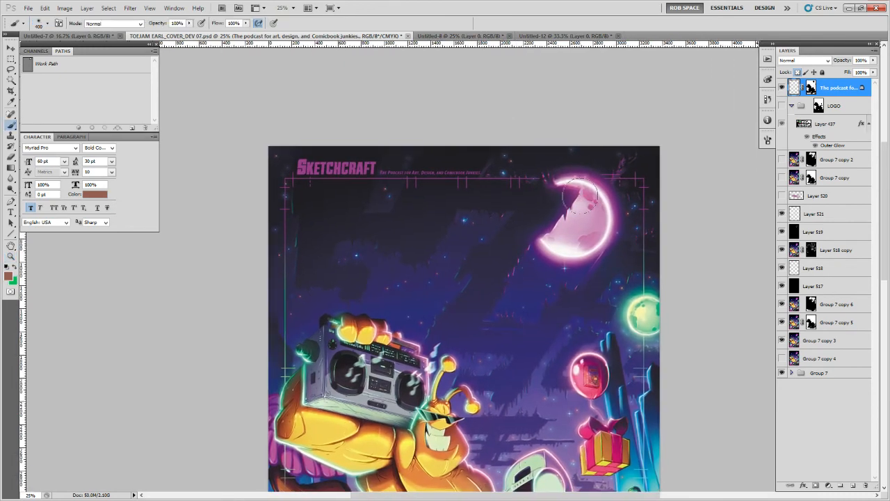
pyautogui.keyDown('alt'); pyautogui.click(581, 182); pyautogui.keyUp('alt')
pyautogui.press('[')
pyautogui.press('[')
pyautogui.press('[')
pyautogui.press('[')
pyautogui.press('x')
pyautogui.press('x')
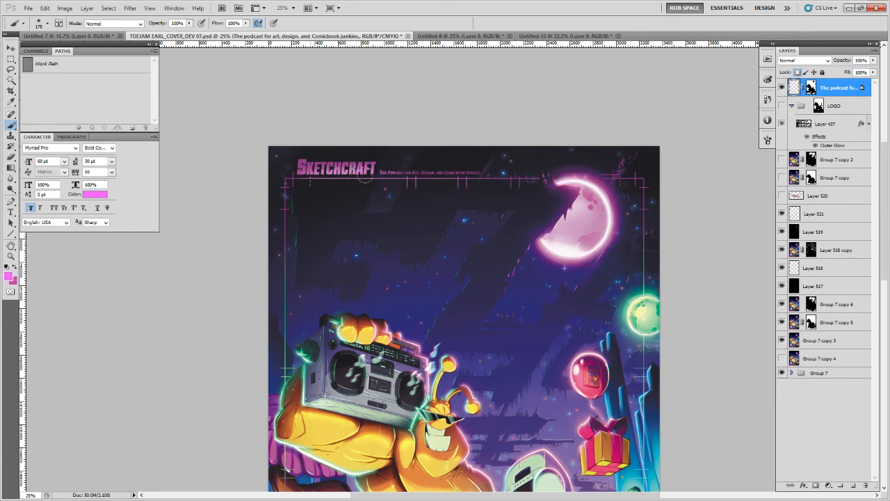
# Refine the Sketchcraft title's shading with magenta and dark purple and check it against the full cover
pyautogui.press('x')
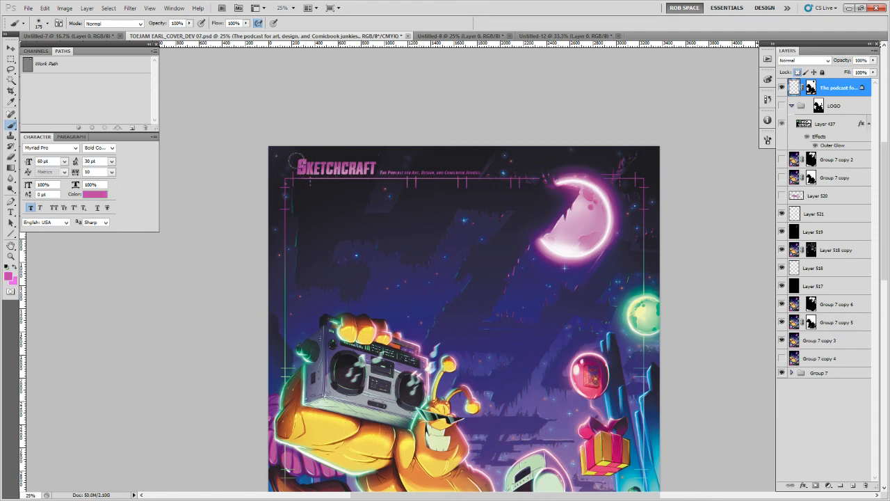
pyautogui.press('x')
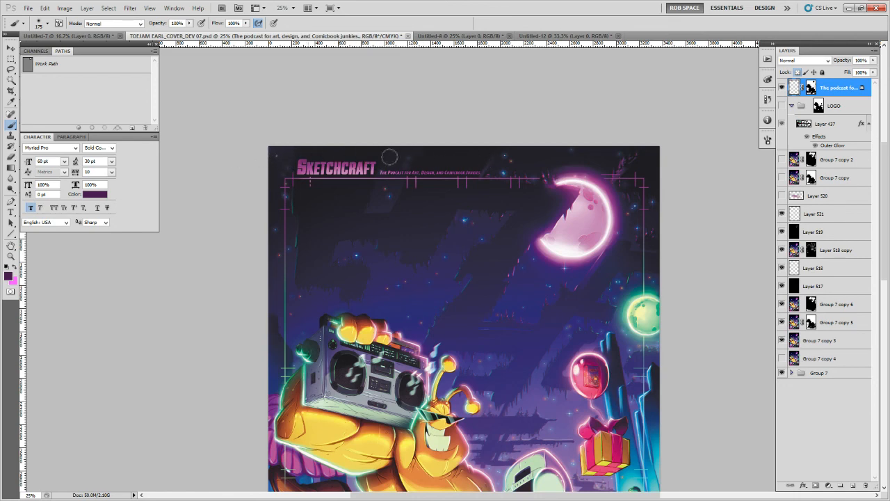
pyautogui.press('z')
pyautogui.keyDown('alt'); pyautogui.click(596, 251); pyautogui.keyUp('alt')
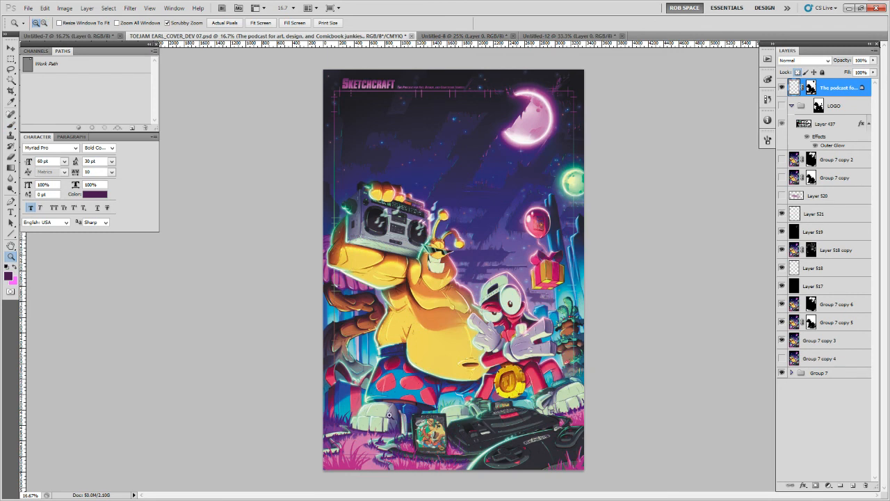
pyautogui.press('b')
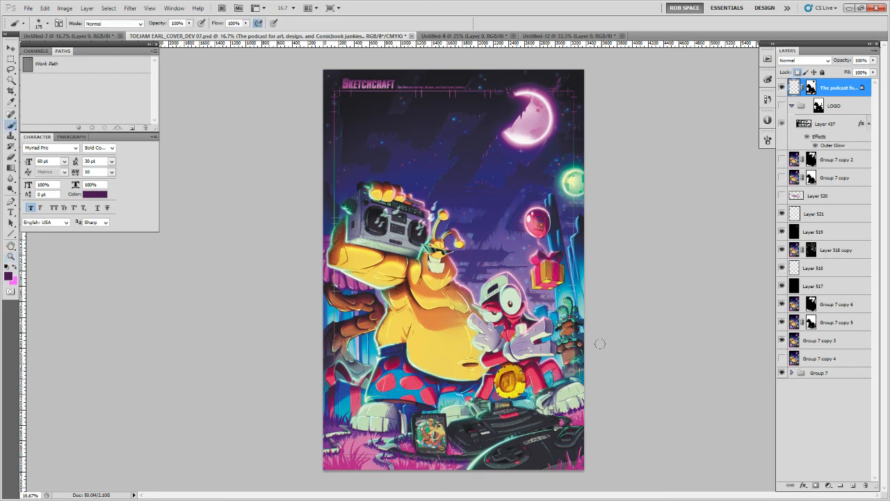